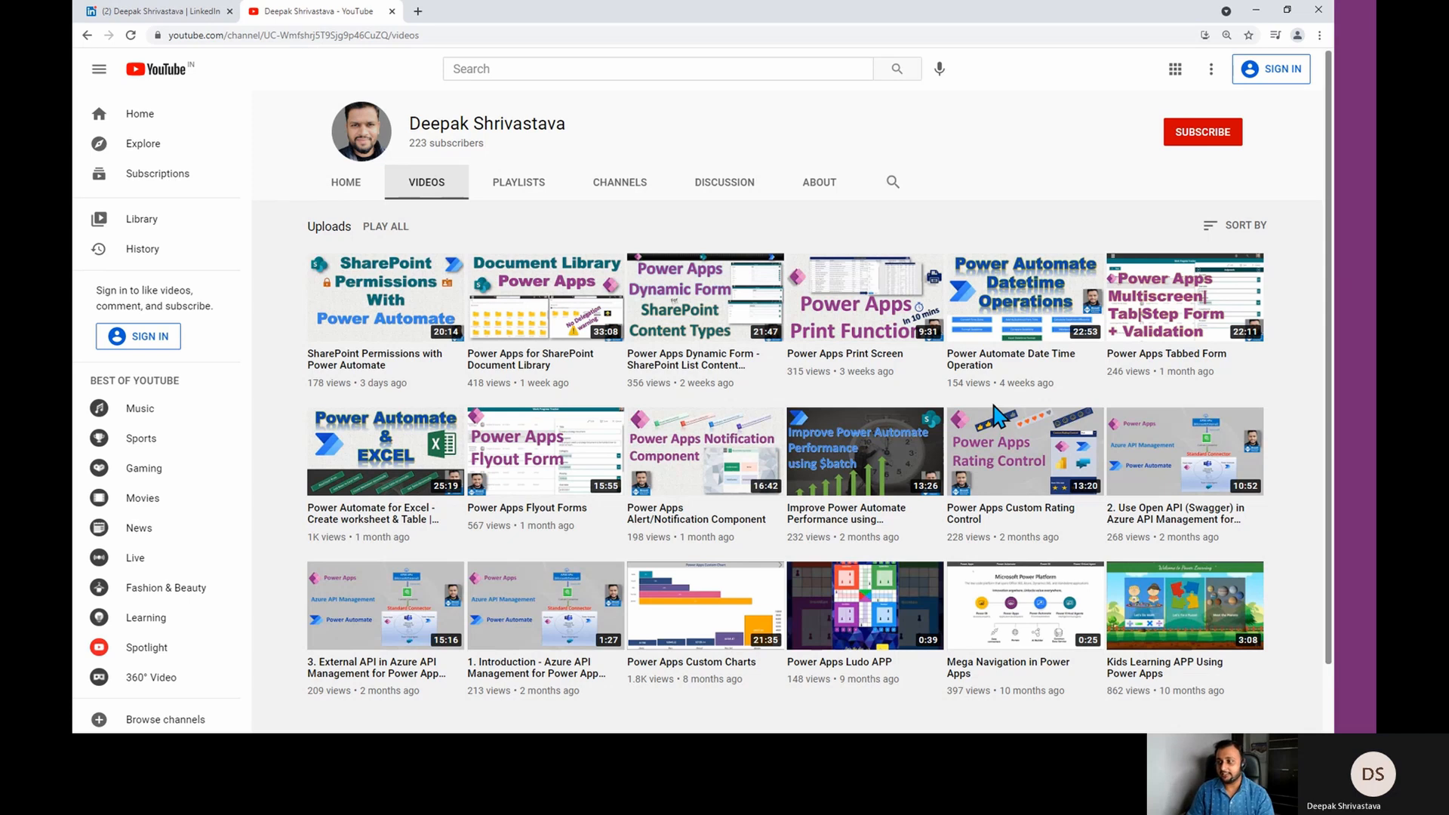
# - View the speaker's LinkedIn profile and the uploaded videos on the speaker's YouTube channel
pyautogui.click(206, 20)
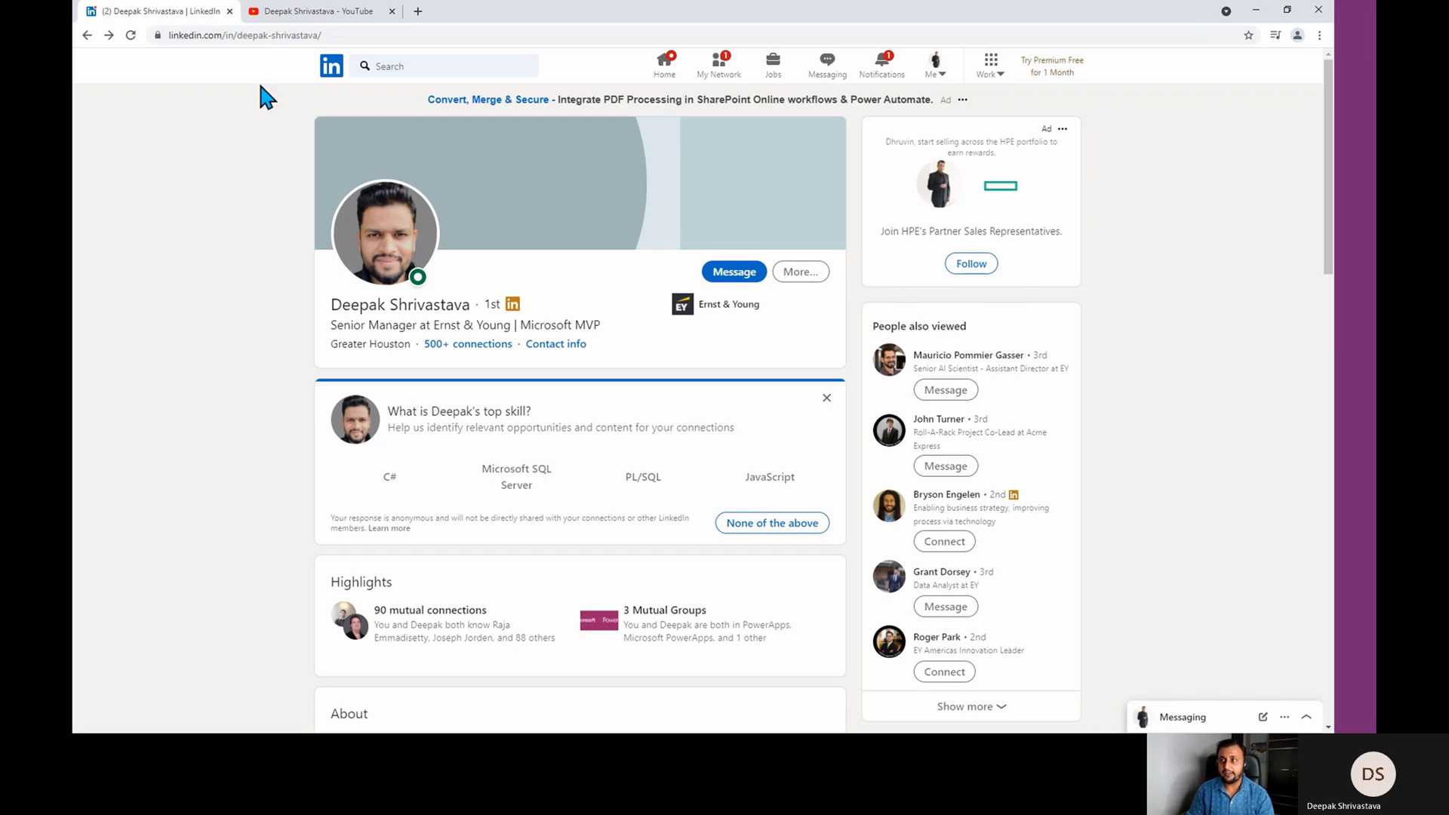
pyautogui.click(291, 15)
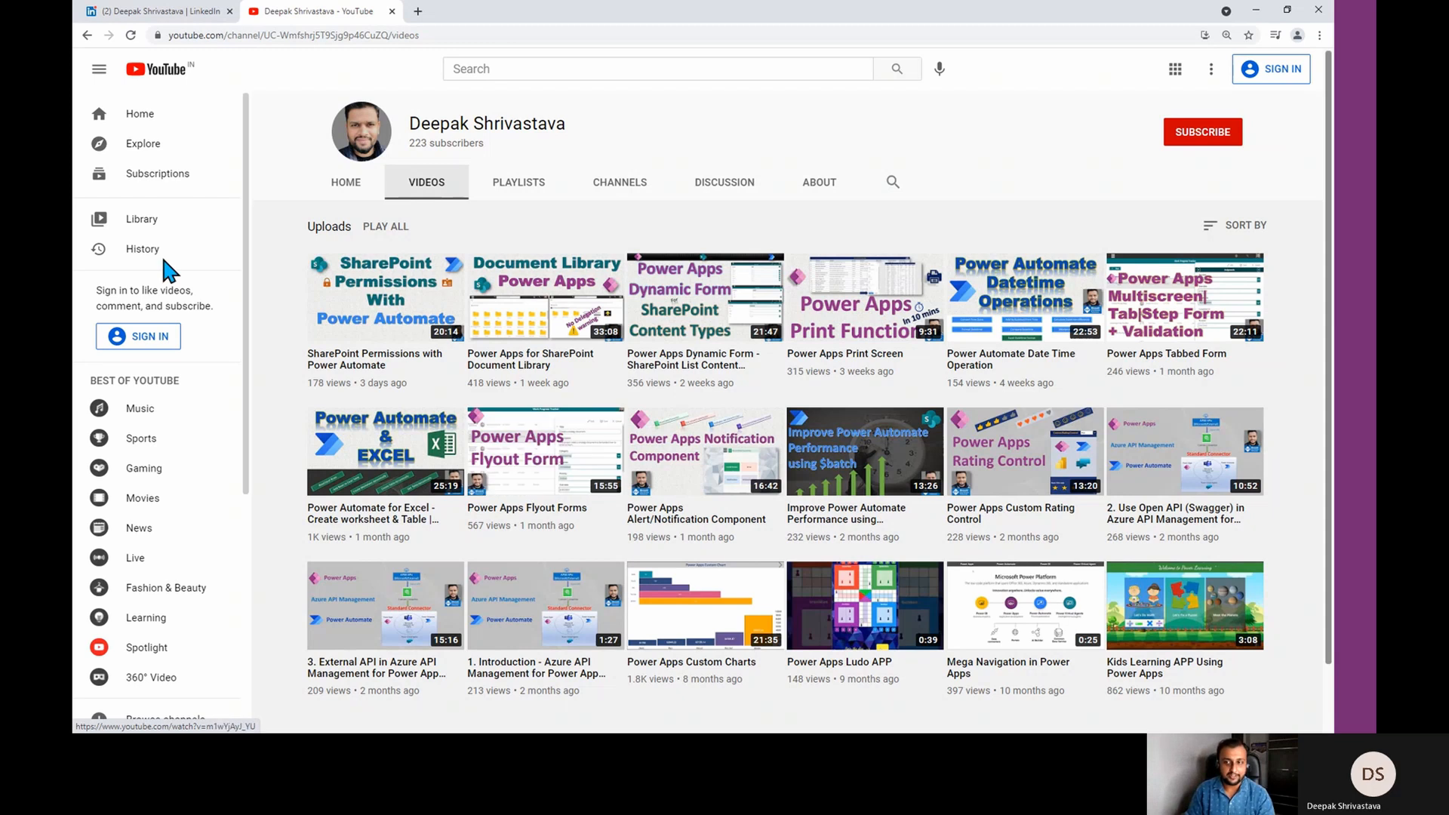
pyautogui.click(516, 353)
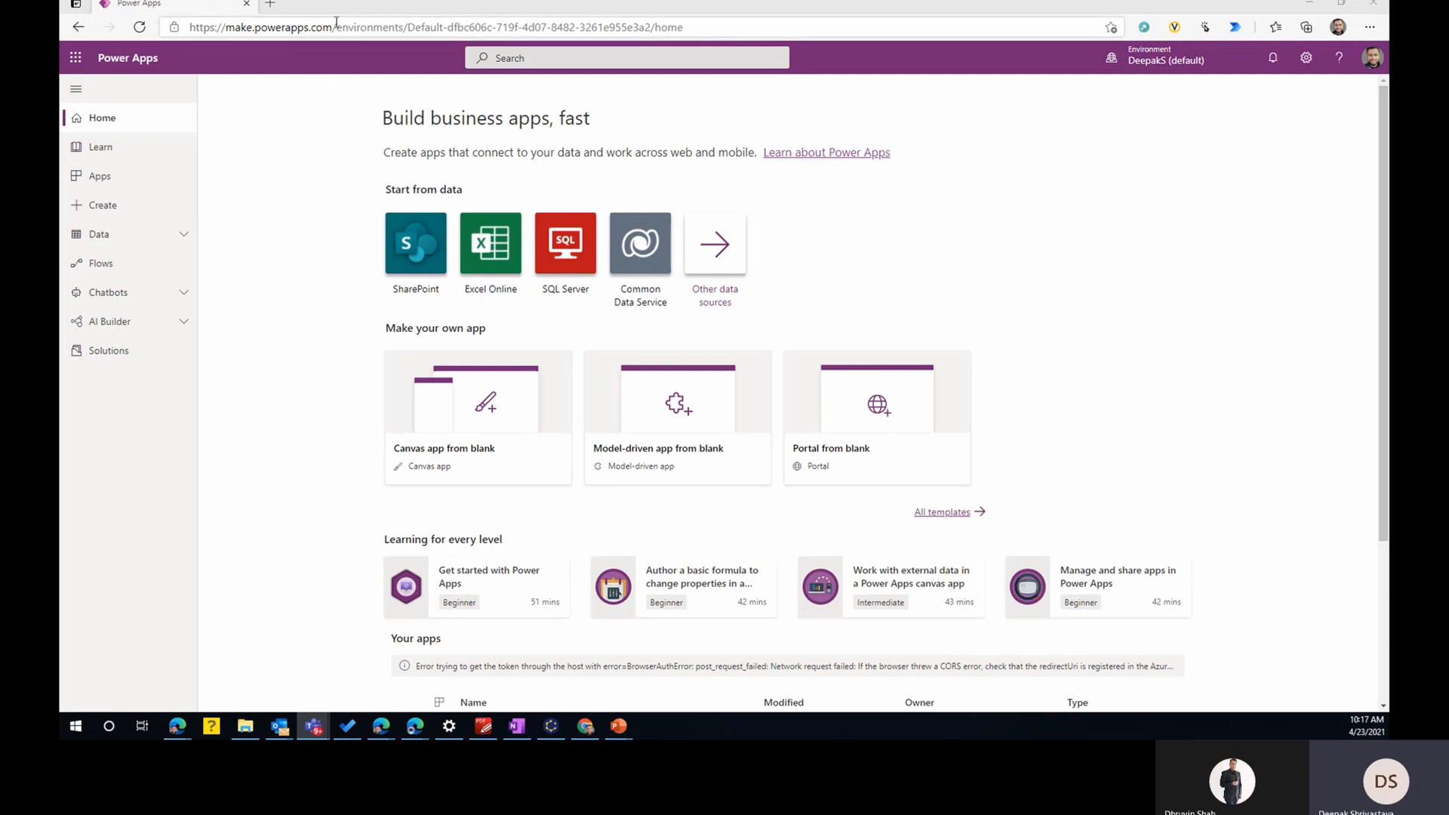
# - Switch to Power Apps and view the environment's list of component libraries
pyautogui.click(106, 183)
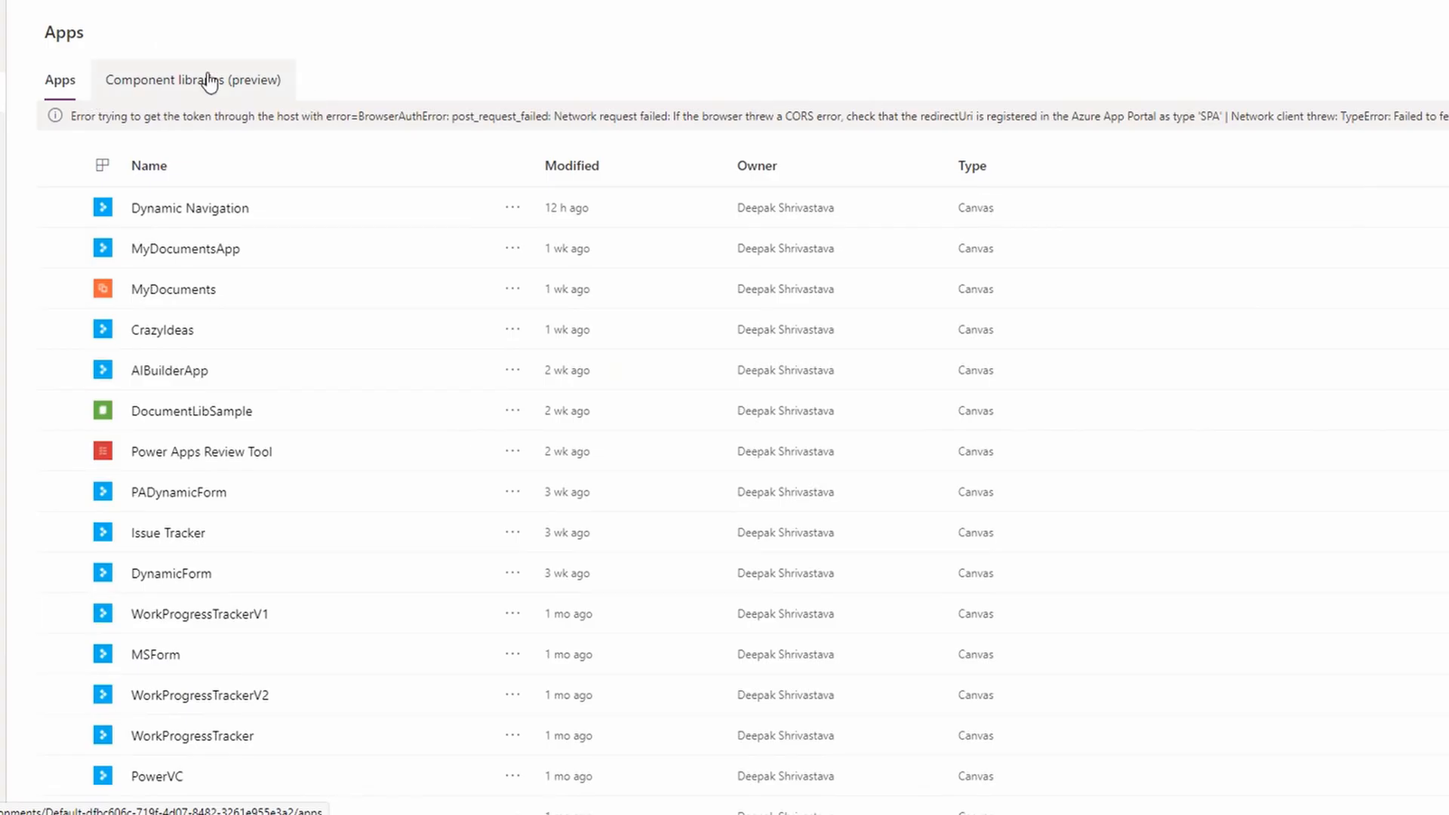
pyautogui.click(207, 94)
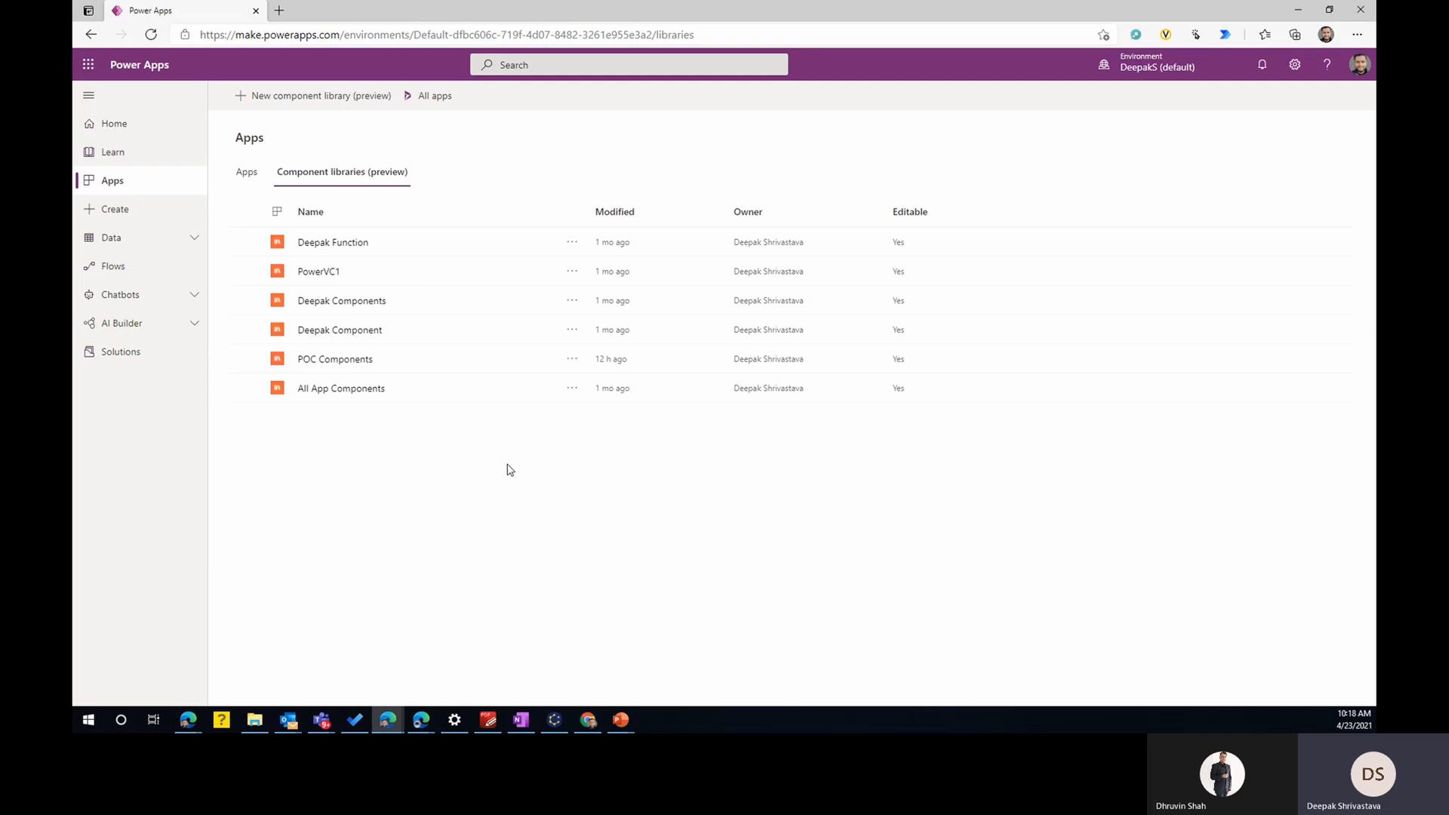
# - Create a blank canvas app named ComponentDemo
pyautogui.click(119, 214)
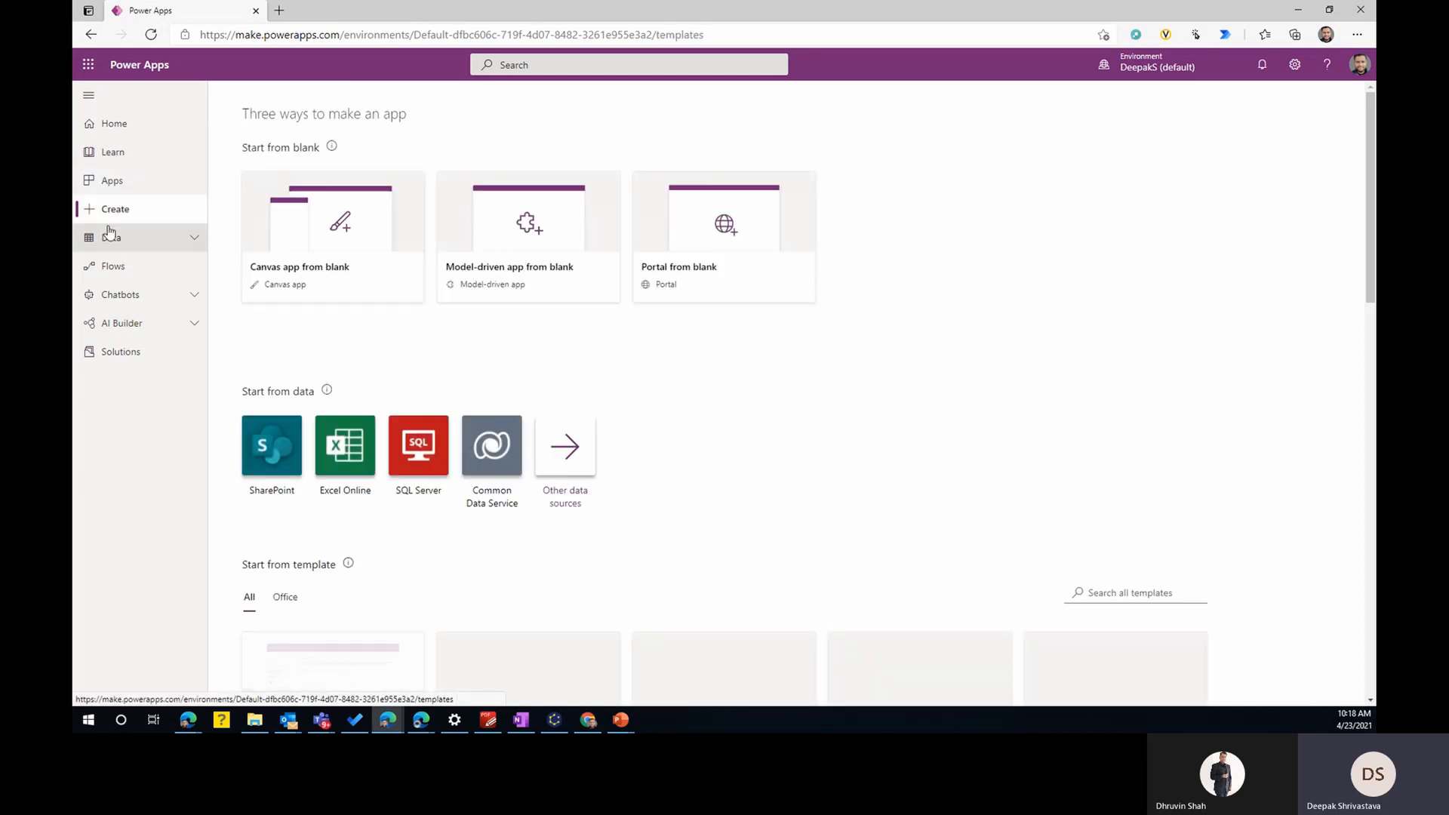
pyautogui.click(348, 245)
pyautogui.click(808, 260)
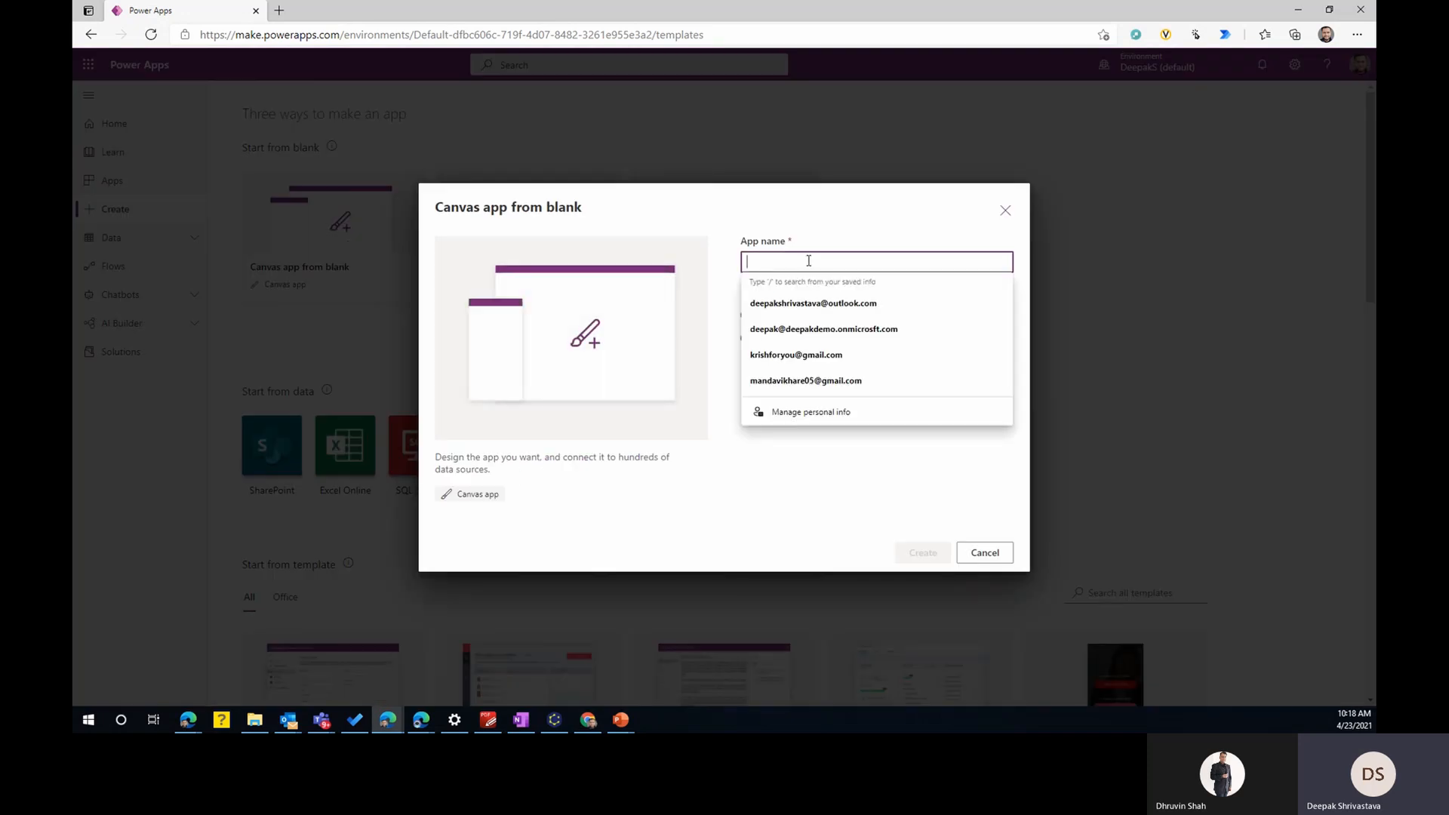
pyautogui.write('COmpone')
pyautogui.press('BackSpace')
pyautogui.press('BackSpace')
pyautogui.press('BackSpace')
pyautogui.press('BackSpace')
pyautogui.press('BackSpace')
pyautogui.press('BackSpace')
pyautogui.write('omponentDemo')
pyautogui.click(925, 553)
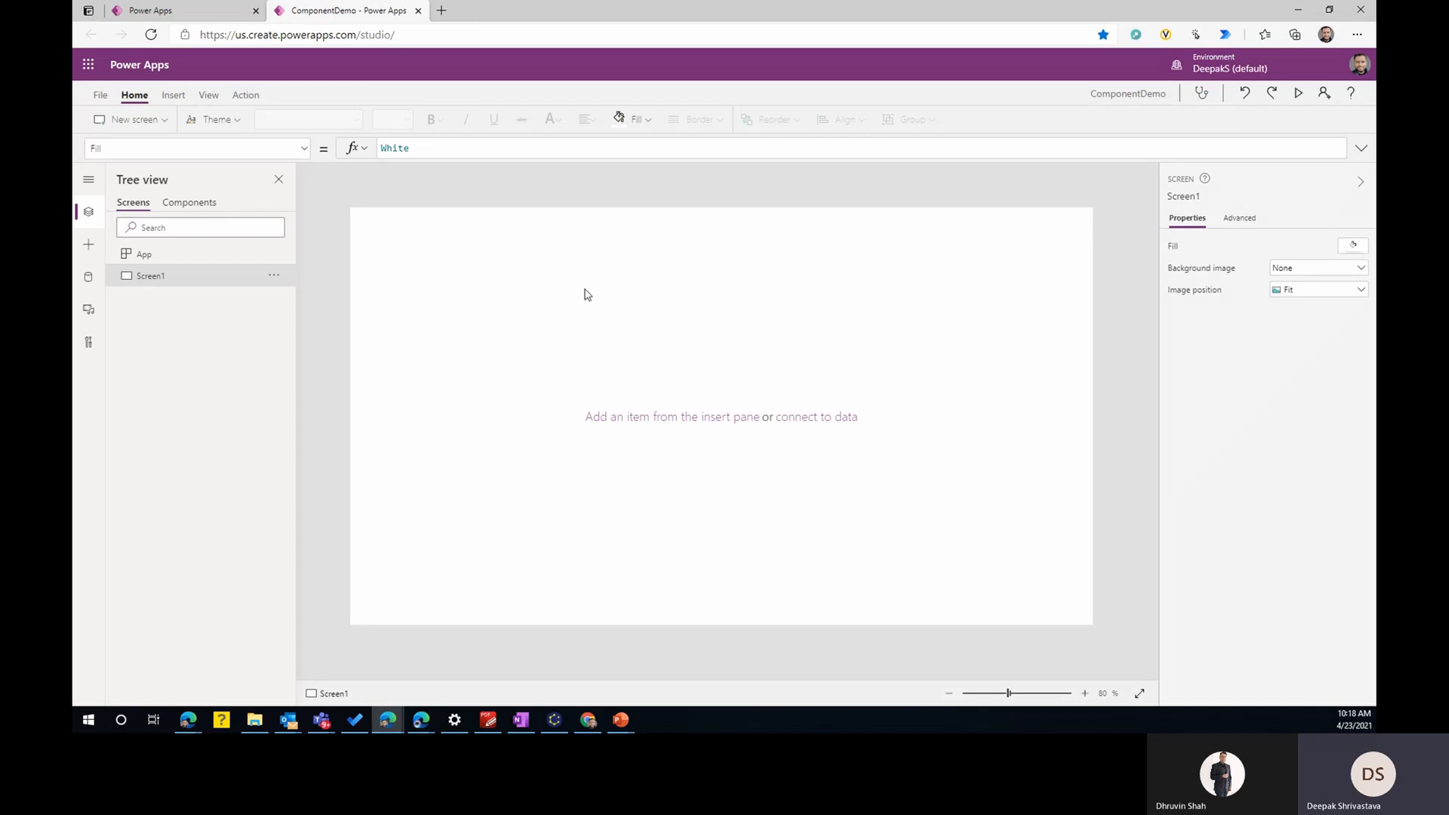
# - Examine the app's component list with its import and export options, and compare it with the environment's component libraries
pyautogui.click(189, 204)
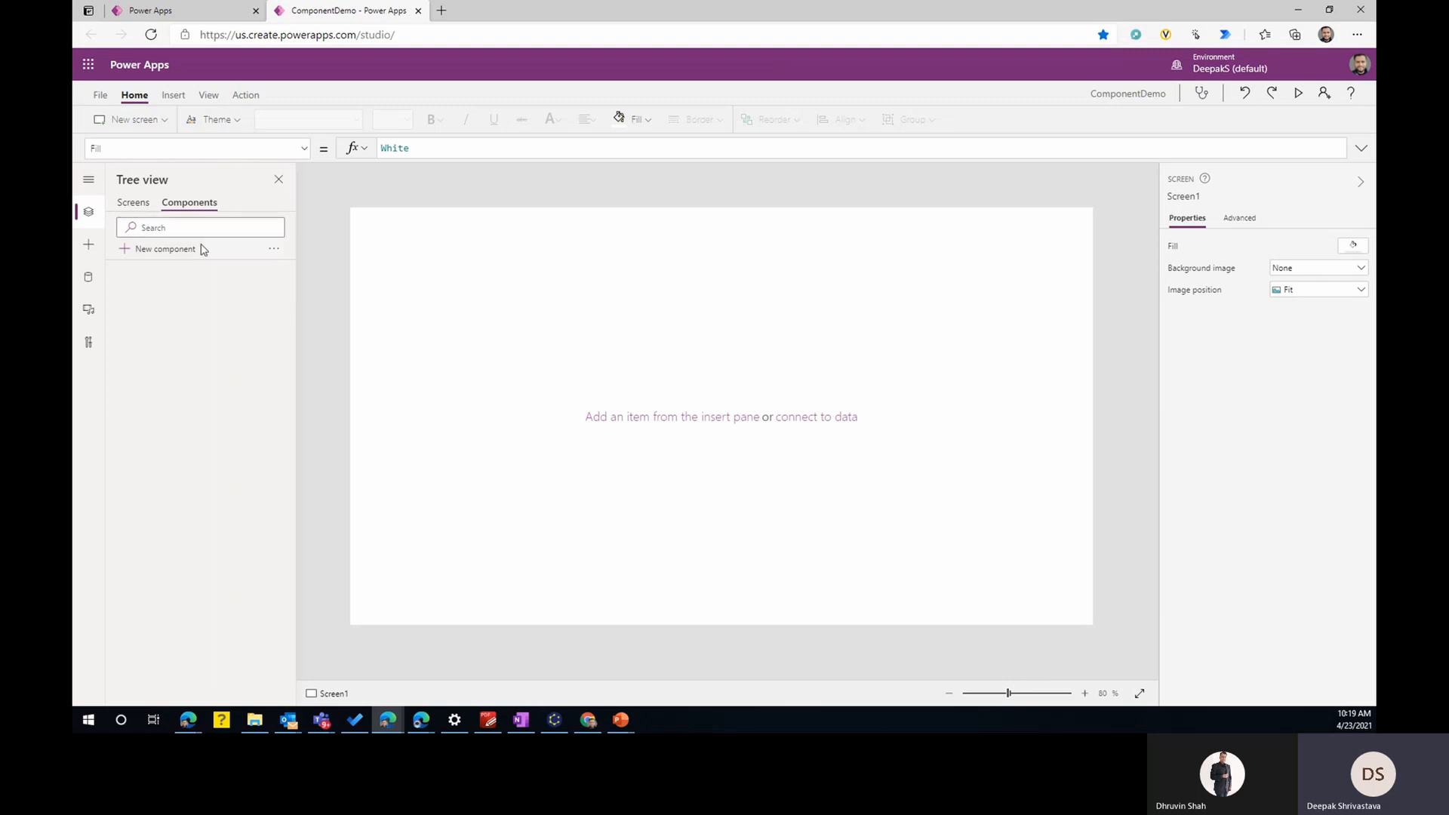
pyautogui.click(274, 248)
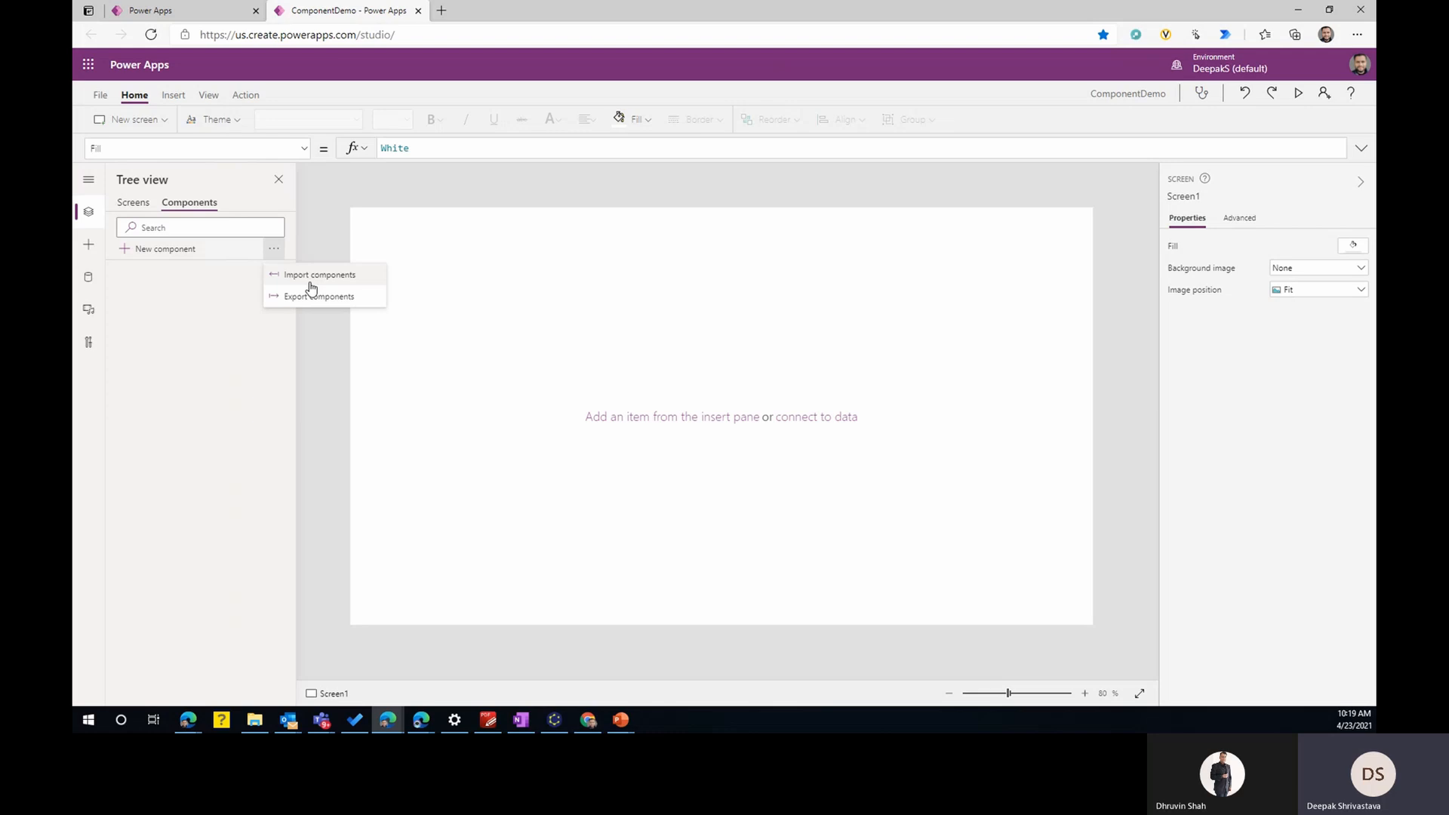
pyautogui.click(182, 10)
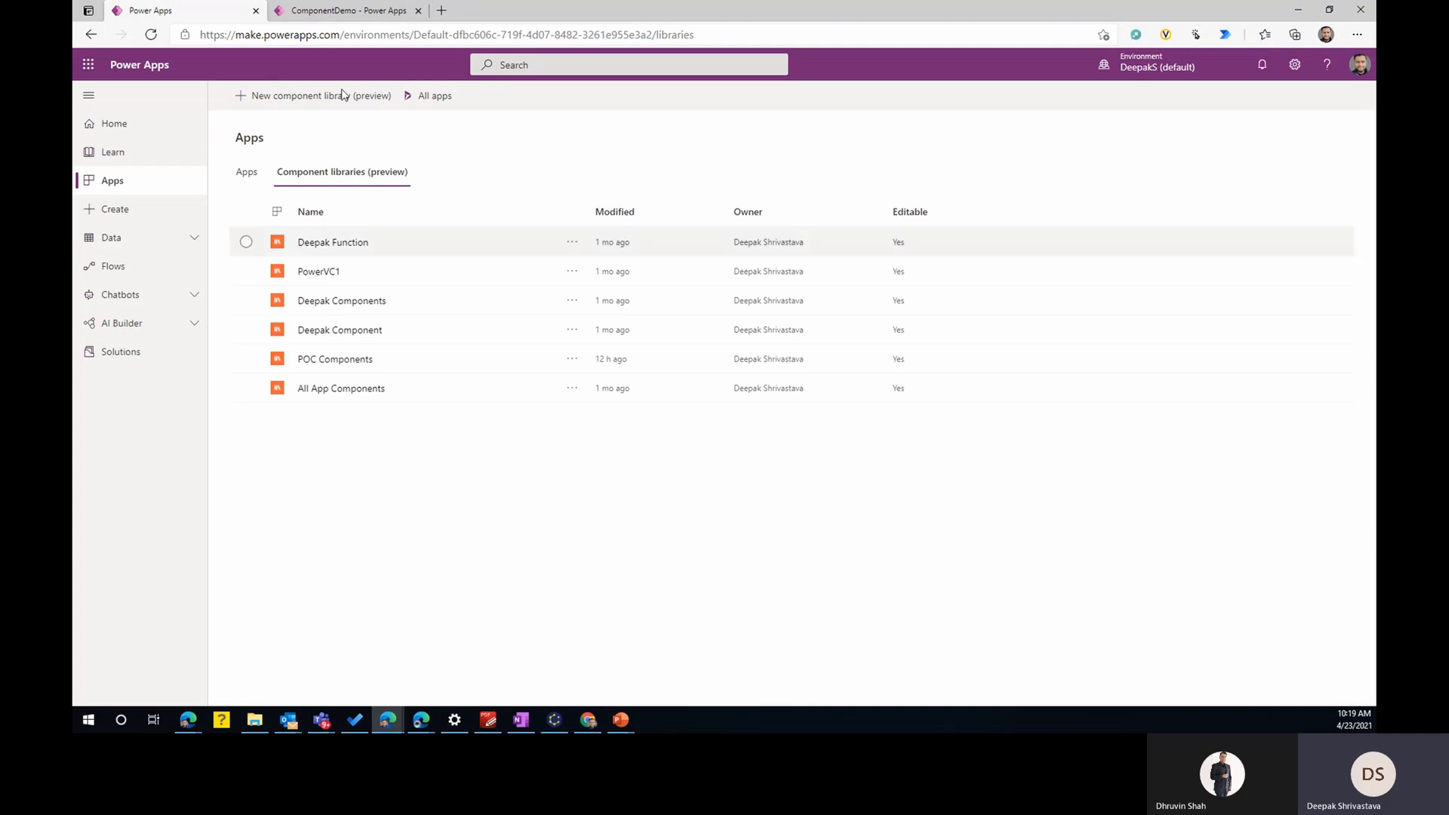
pyautogui.click(347, 10)
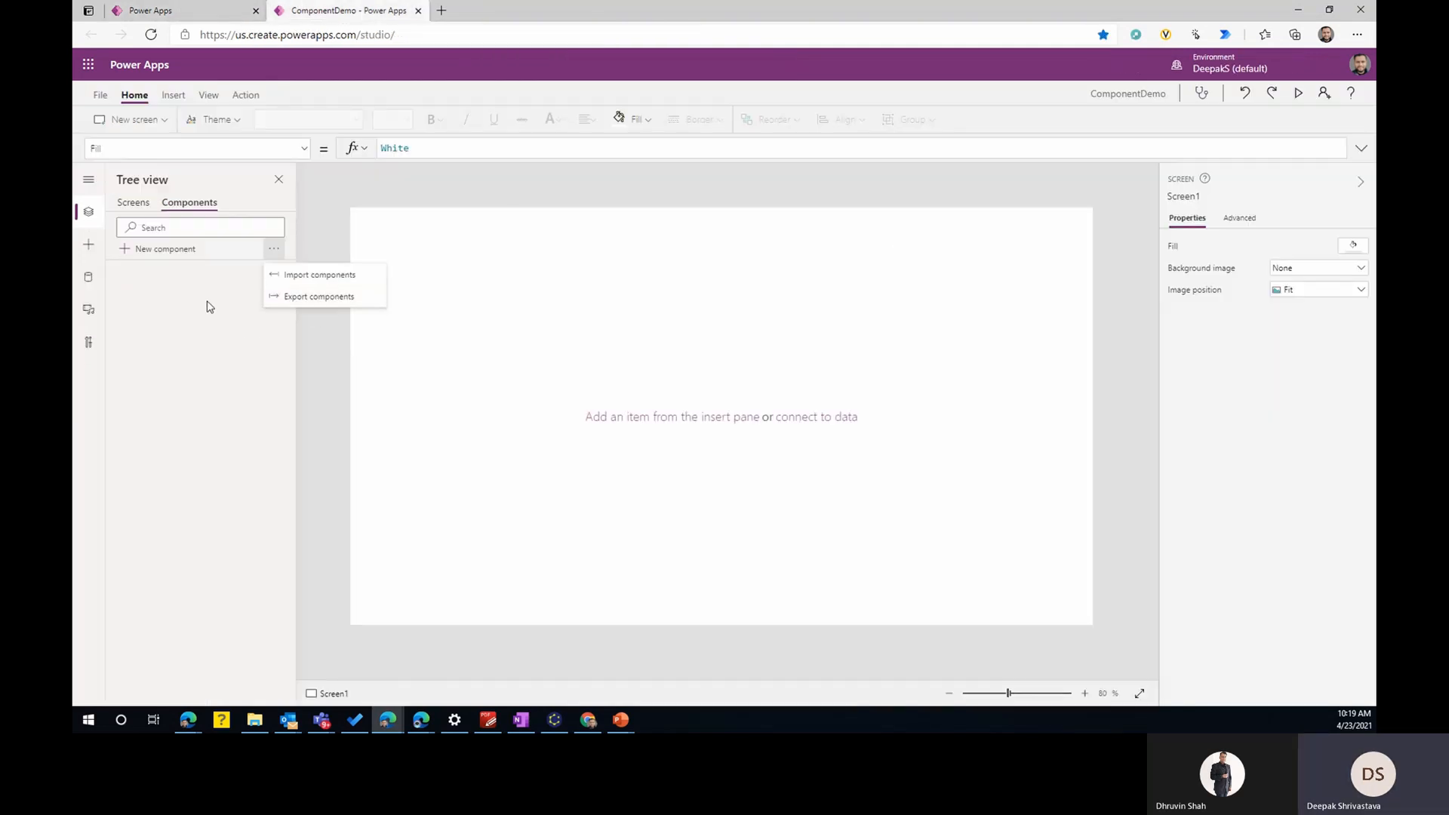
pyautogui.click(239, 332)
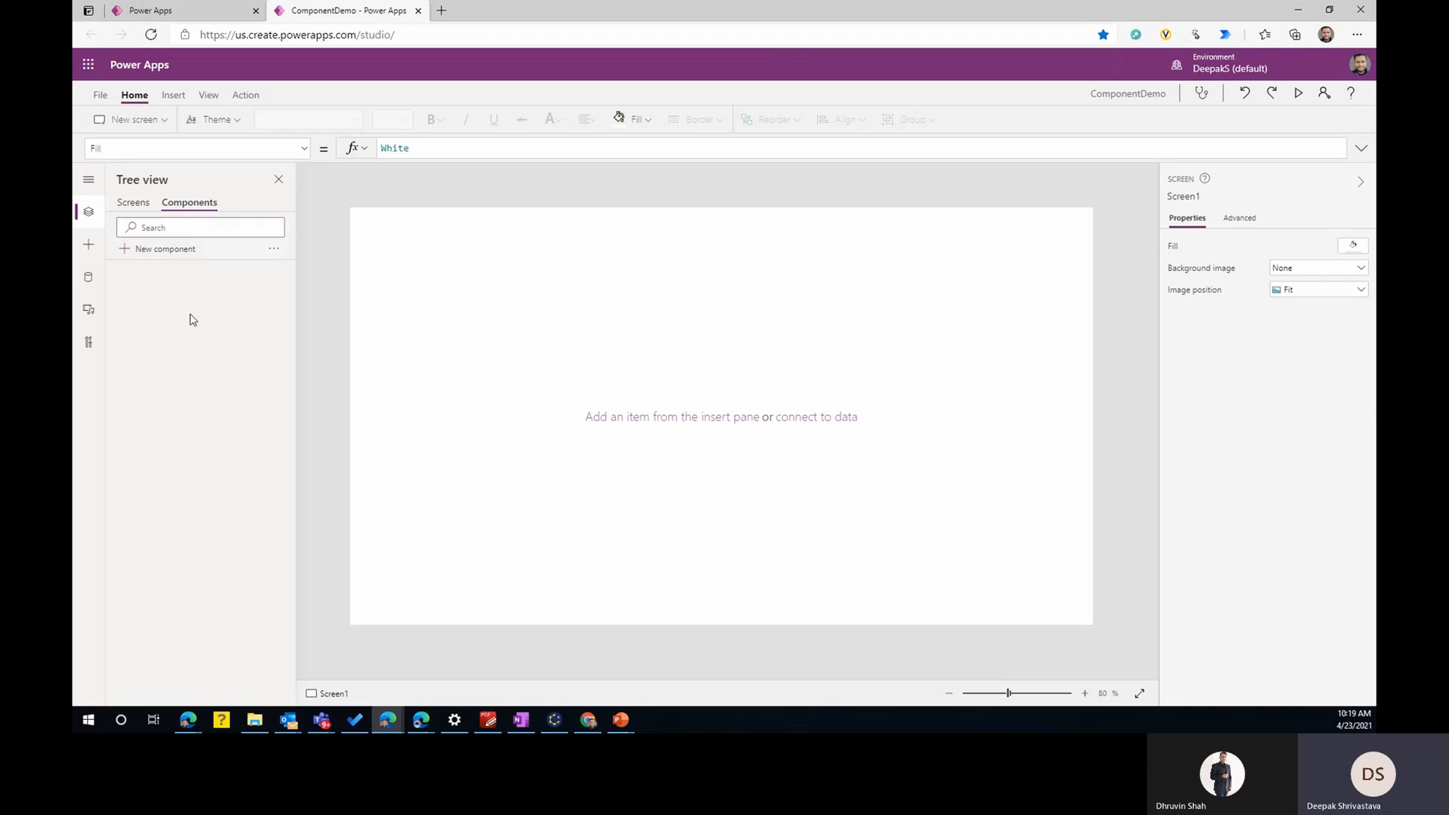
pyautogui.click(151, 11)
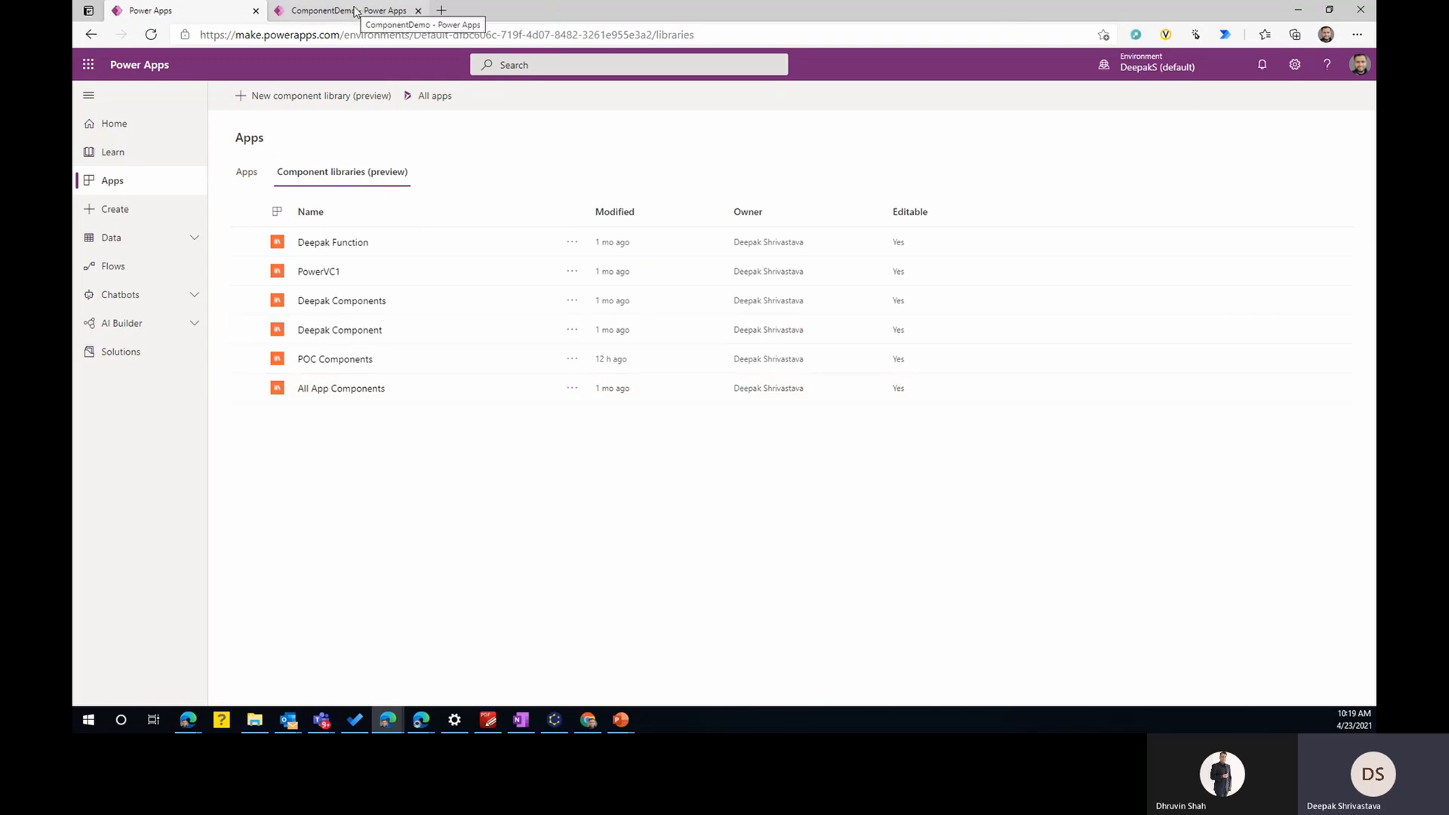
pyautogui.click(356, 11)
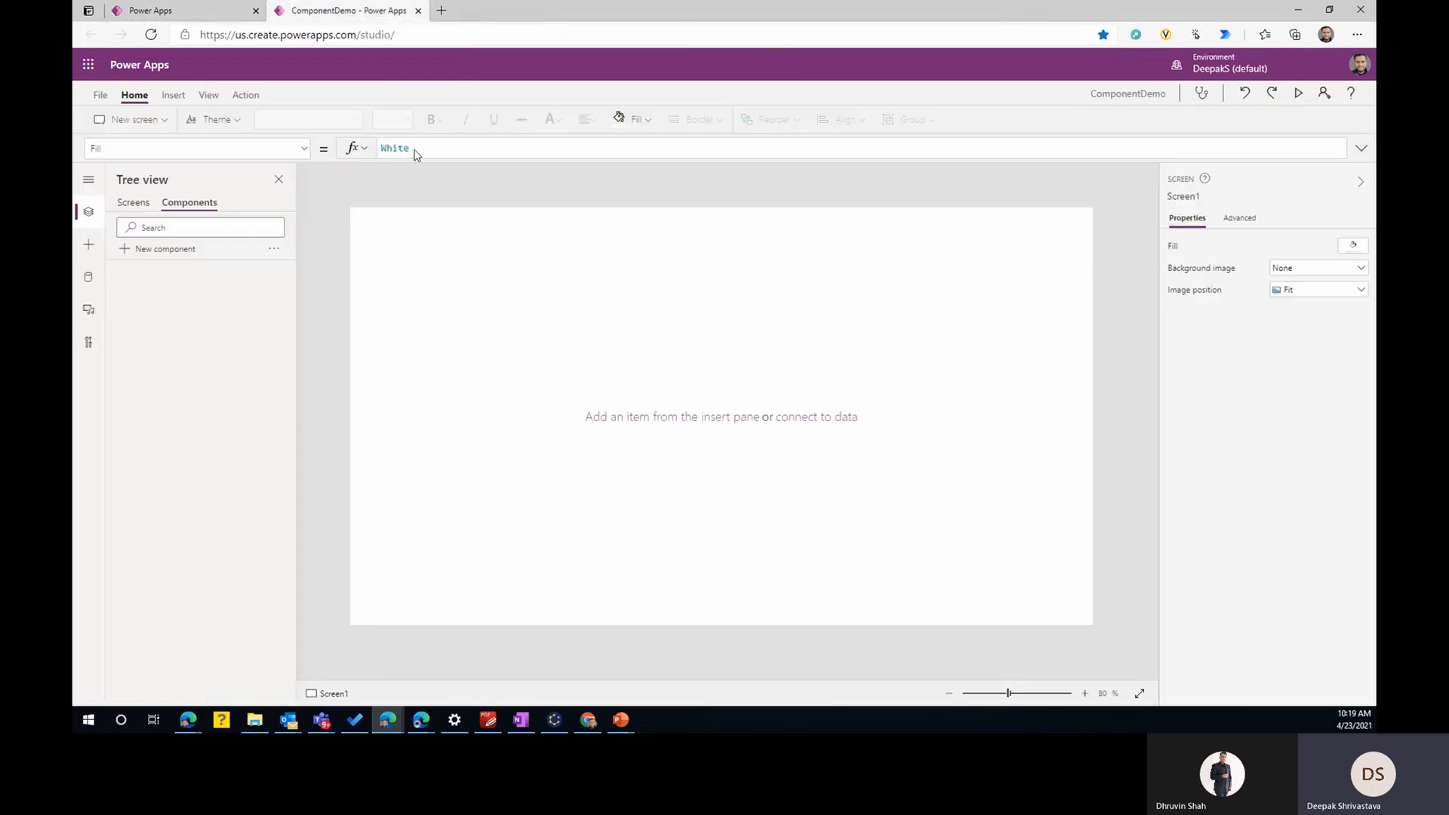
# - Rename Screen1 as Home
pyautogui.click(134, 202)
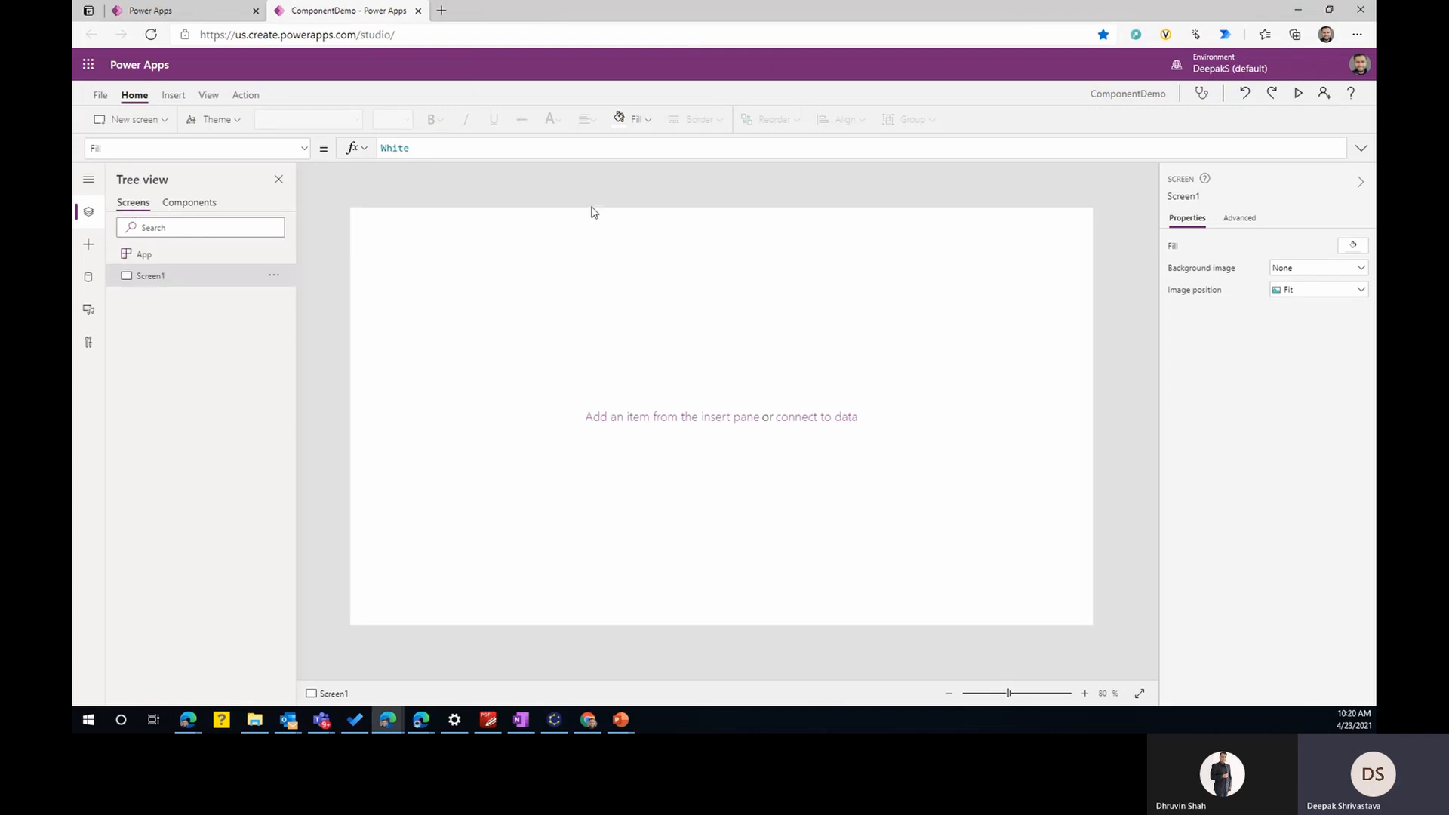
pyautogui.click(275, 281)
pyautogui.click(316, 319)
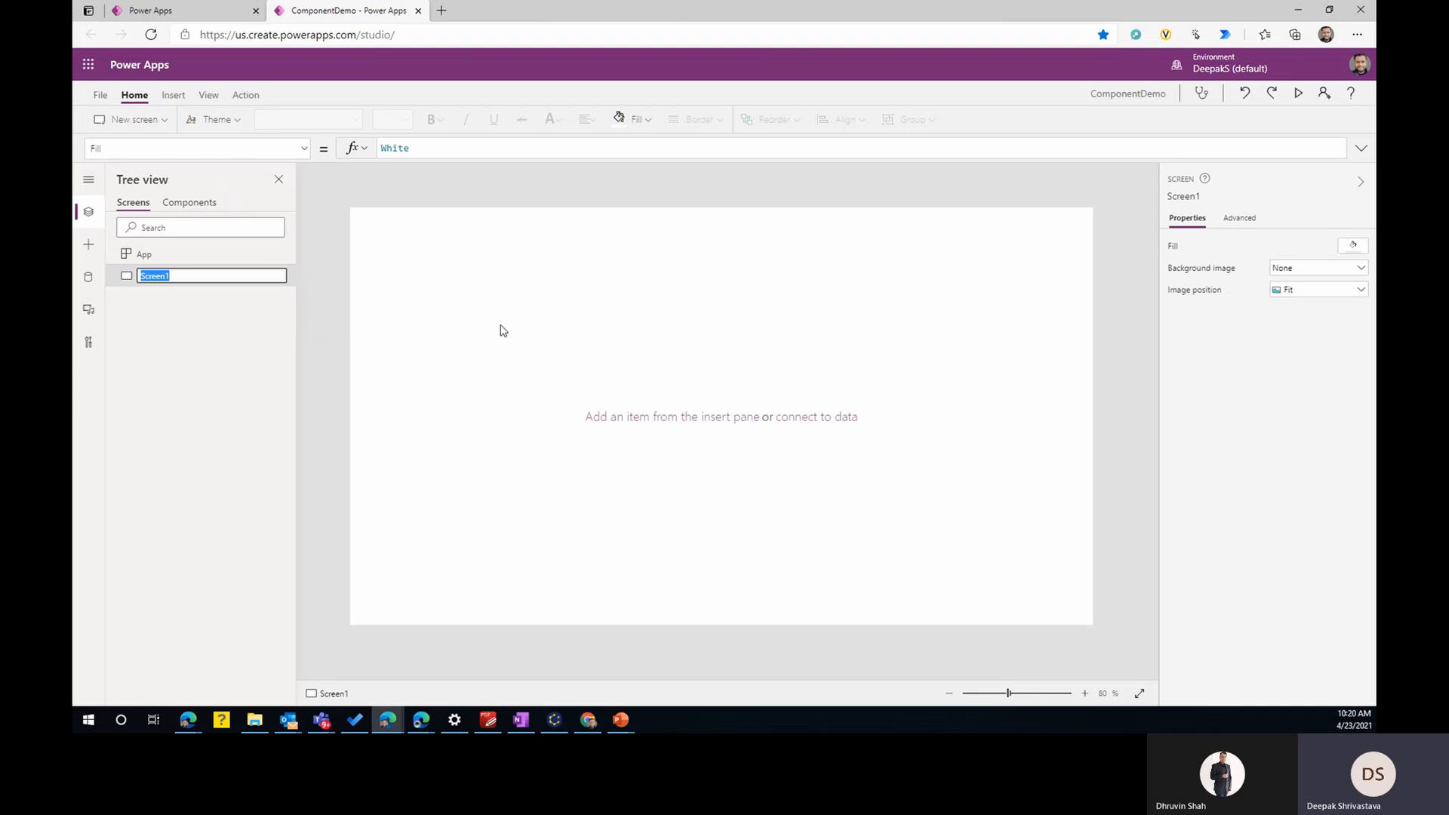
pyautogui.write('H')
pyautogui.press('Return')
# - Add two blank screens to the app
pyautogui.click(129, 119)
pyautogui.click(164, 191)
pyautogui.click(142, 121)
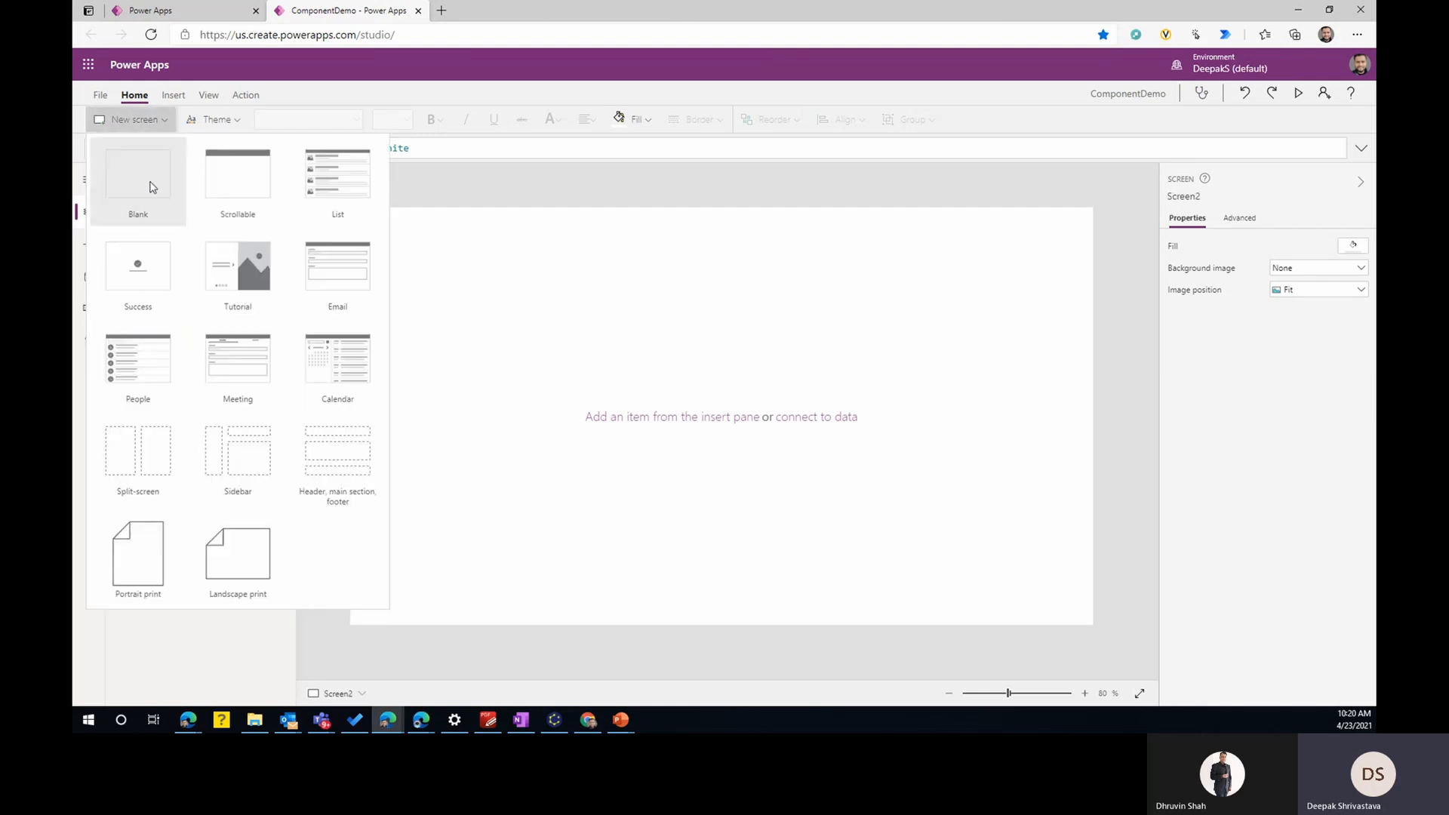
pyautogui.click(151, 186)
pyautogui.click(274, 296)
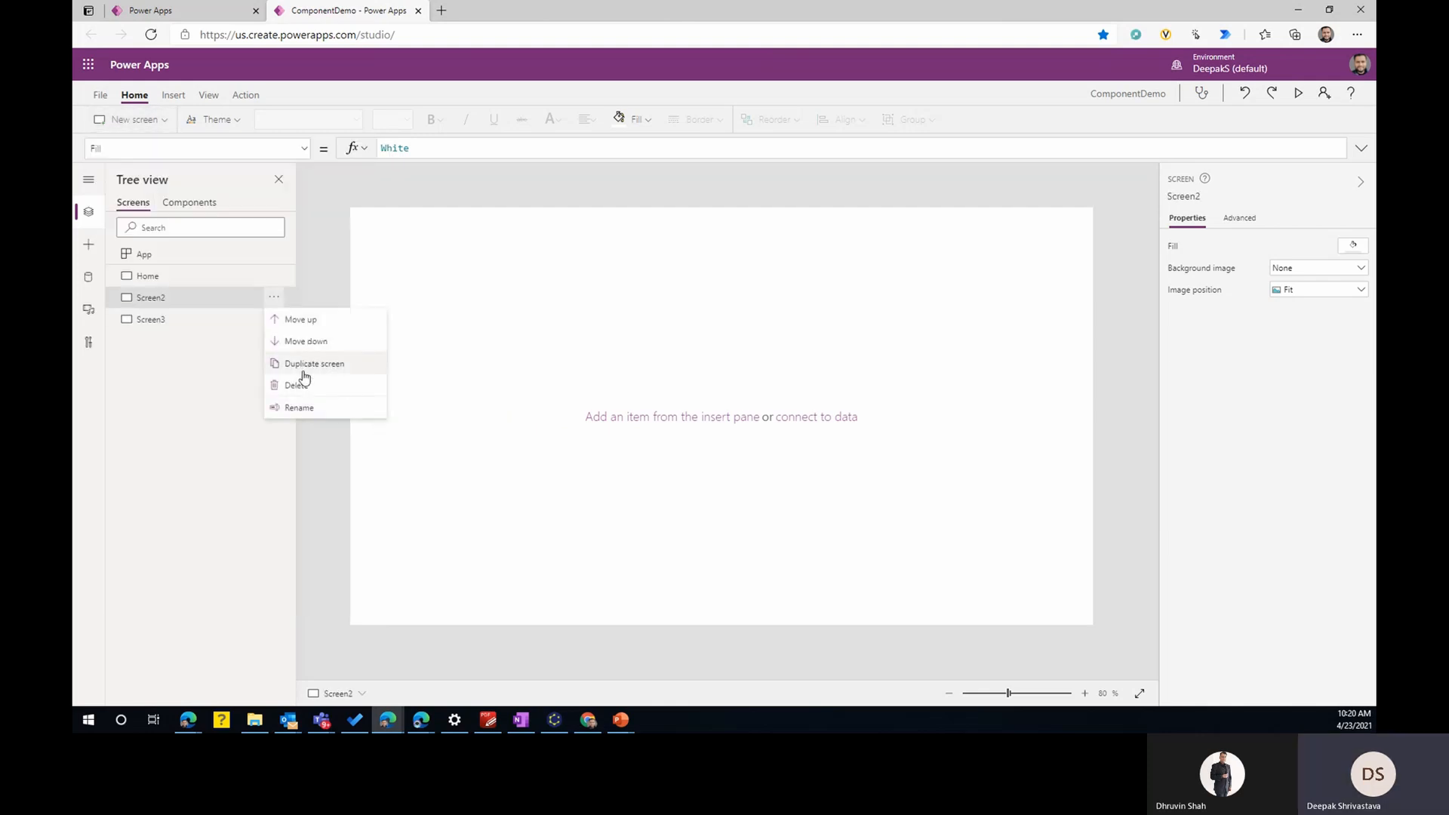
pyautogui.click(305, 407)
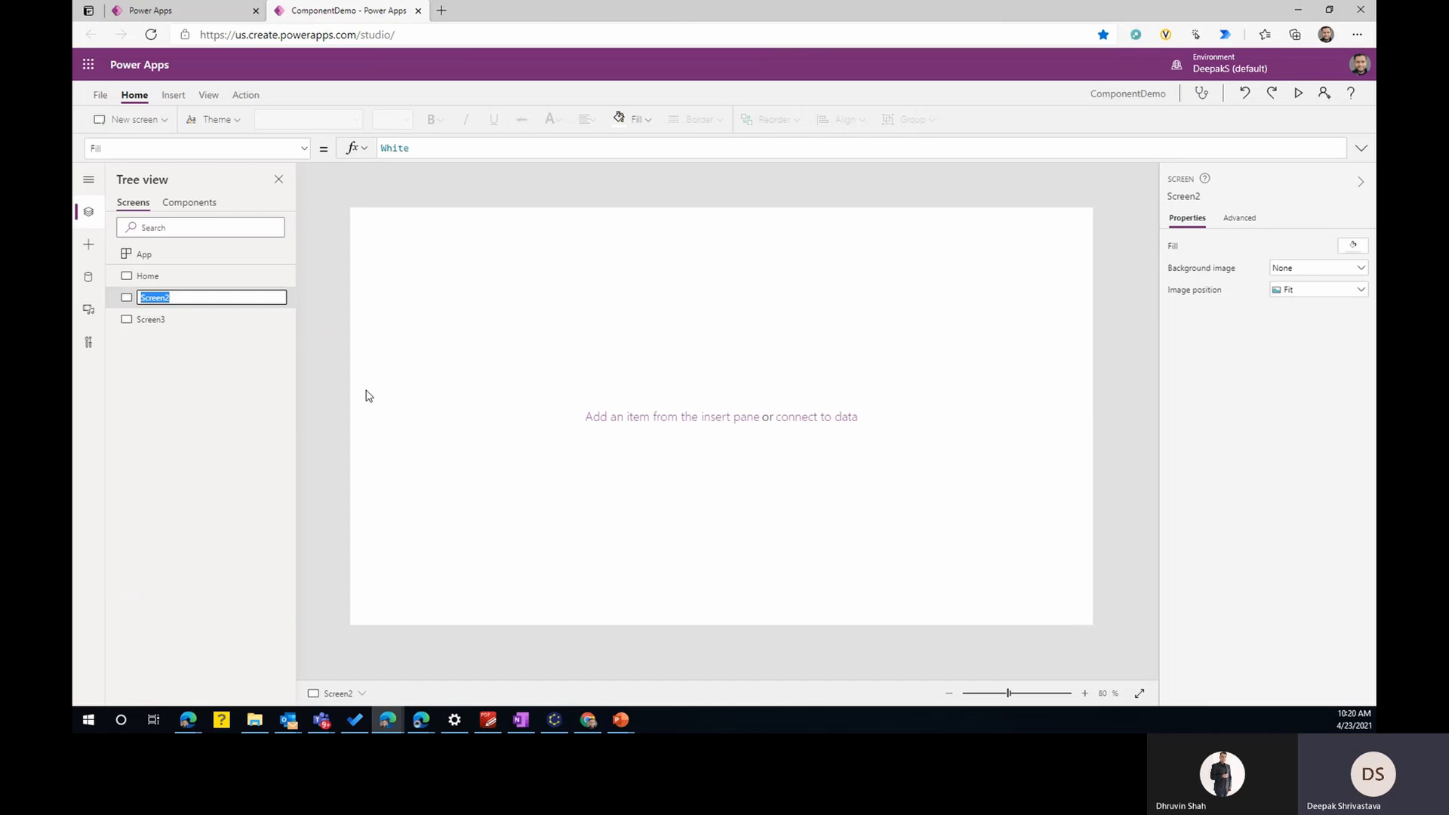
pyautogui.press('Right')
pyautogui.press('Return')
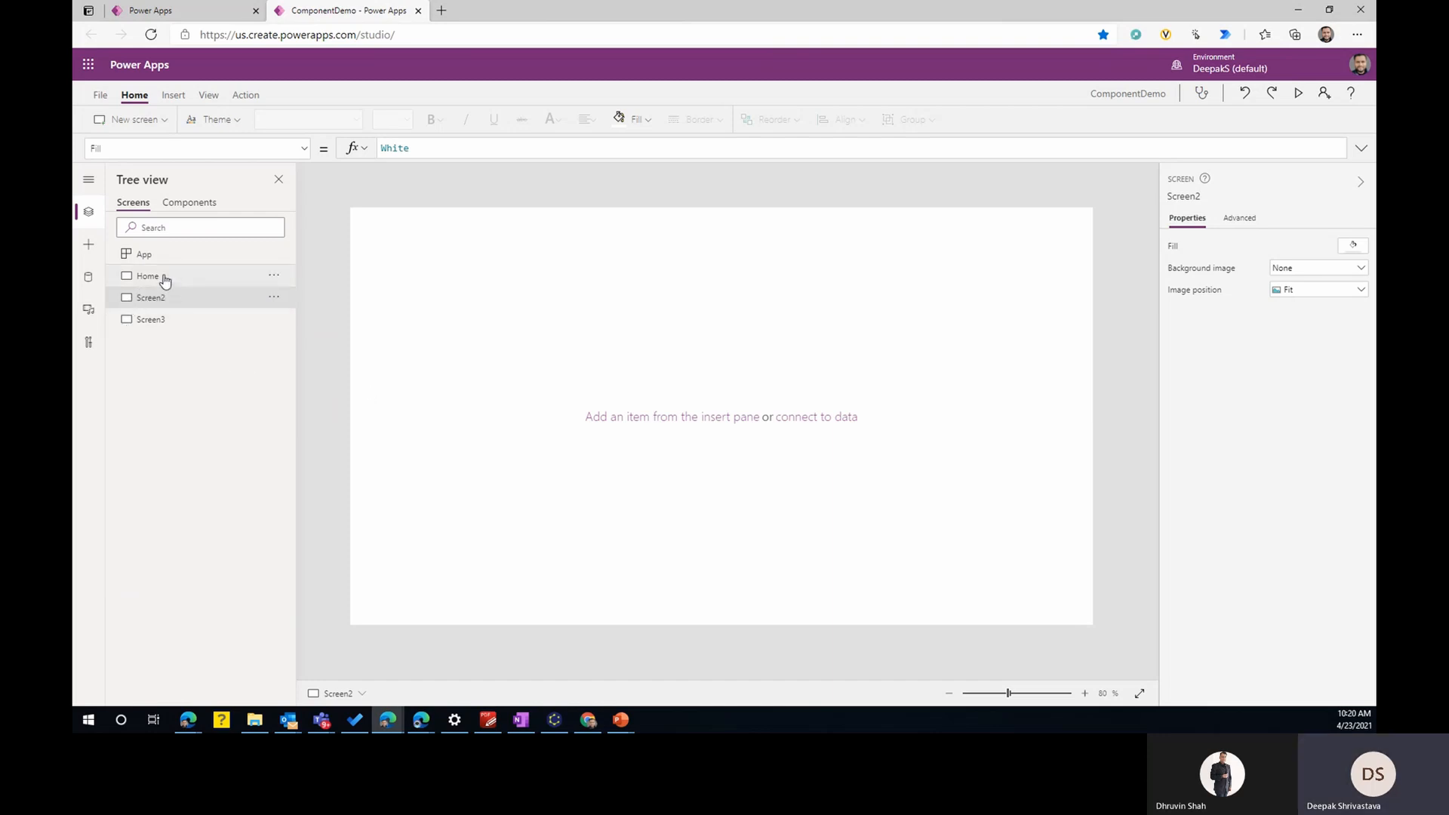
# - Insert a rectangle on the Home screen as a full-width header bar, 1366 wide and 48 high, along the upper edge
pyautogui.click(160, 276)
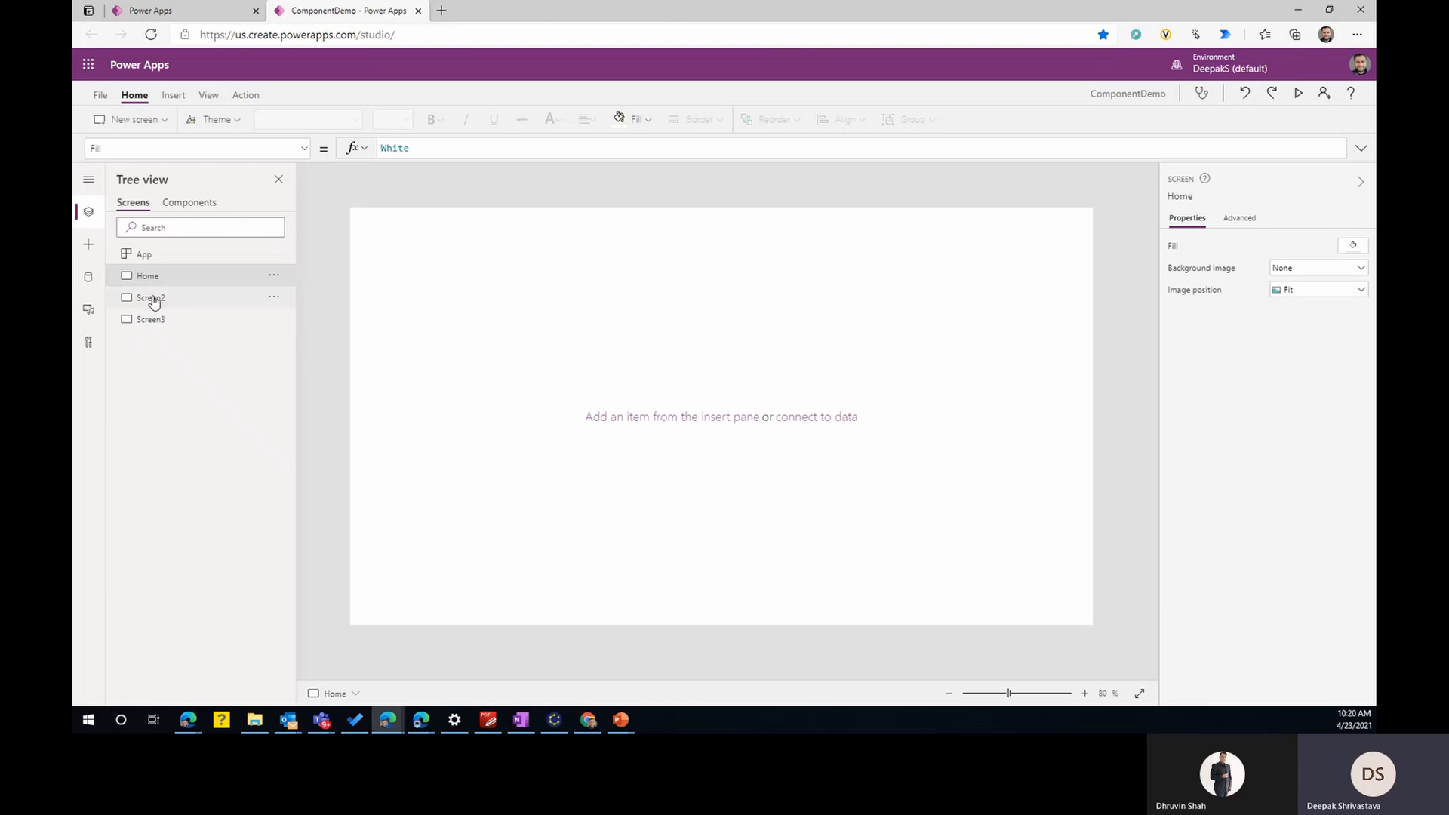
pyautogui.click(180, 98)
pyautogui.click(810, 119)
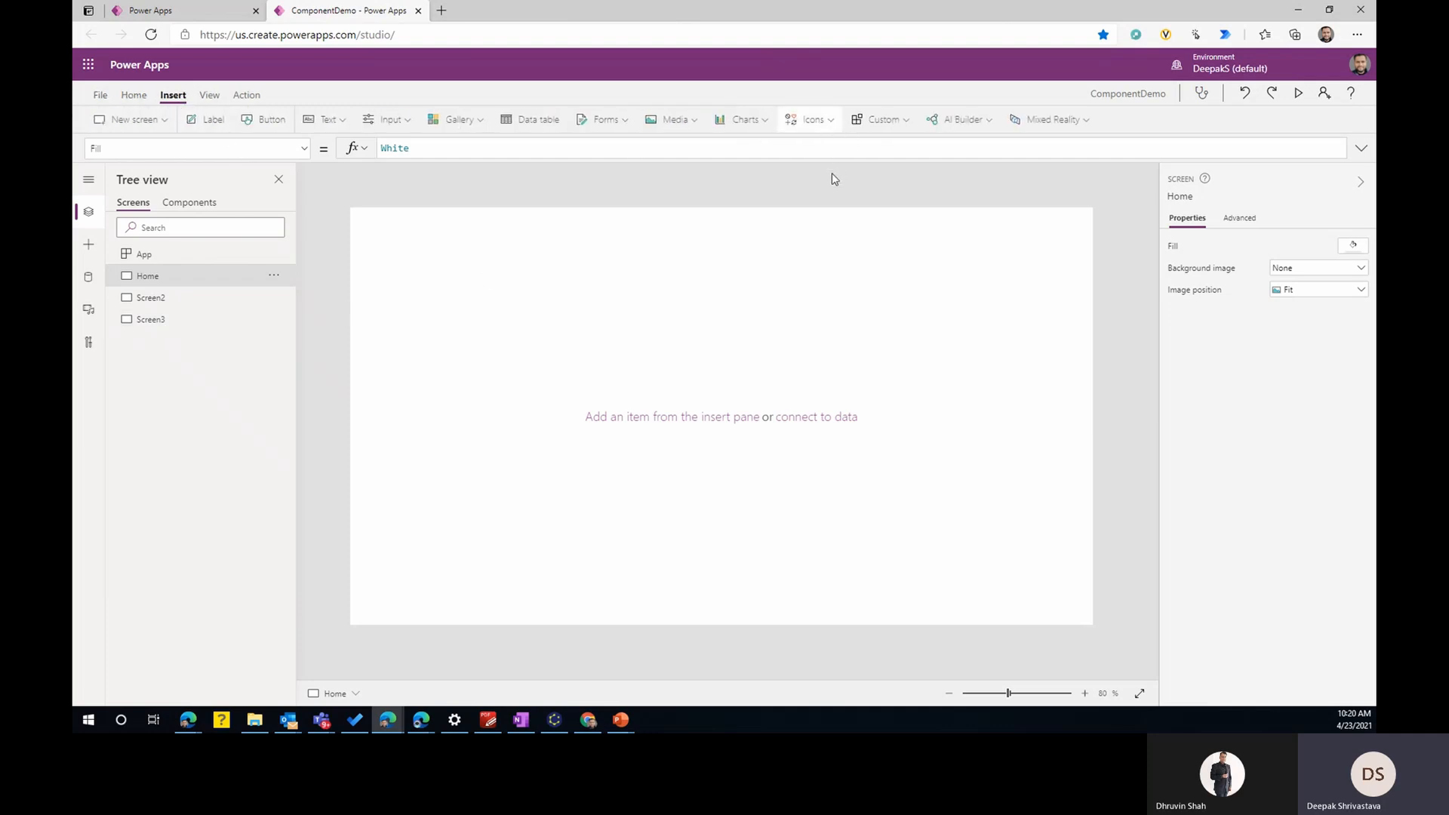
pyautogui.scroll(-20, 861, 215)
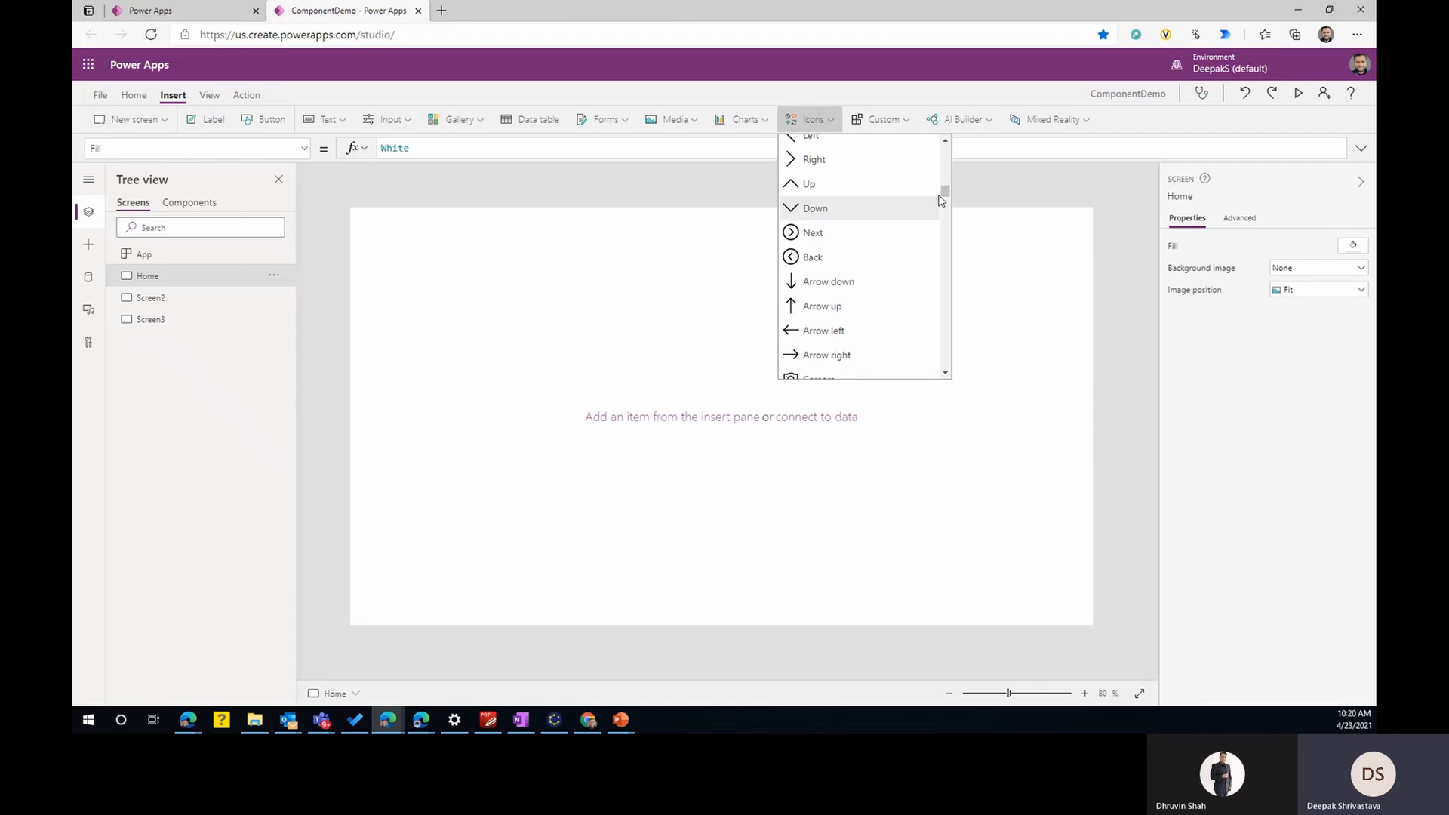
pyautogui.scroll(4, 929, 366)
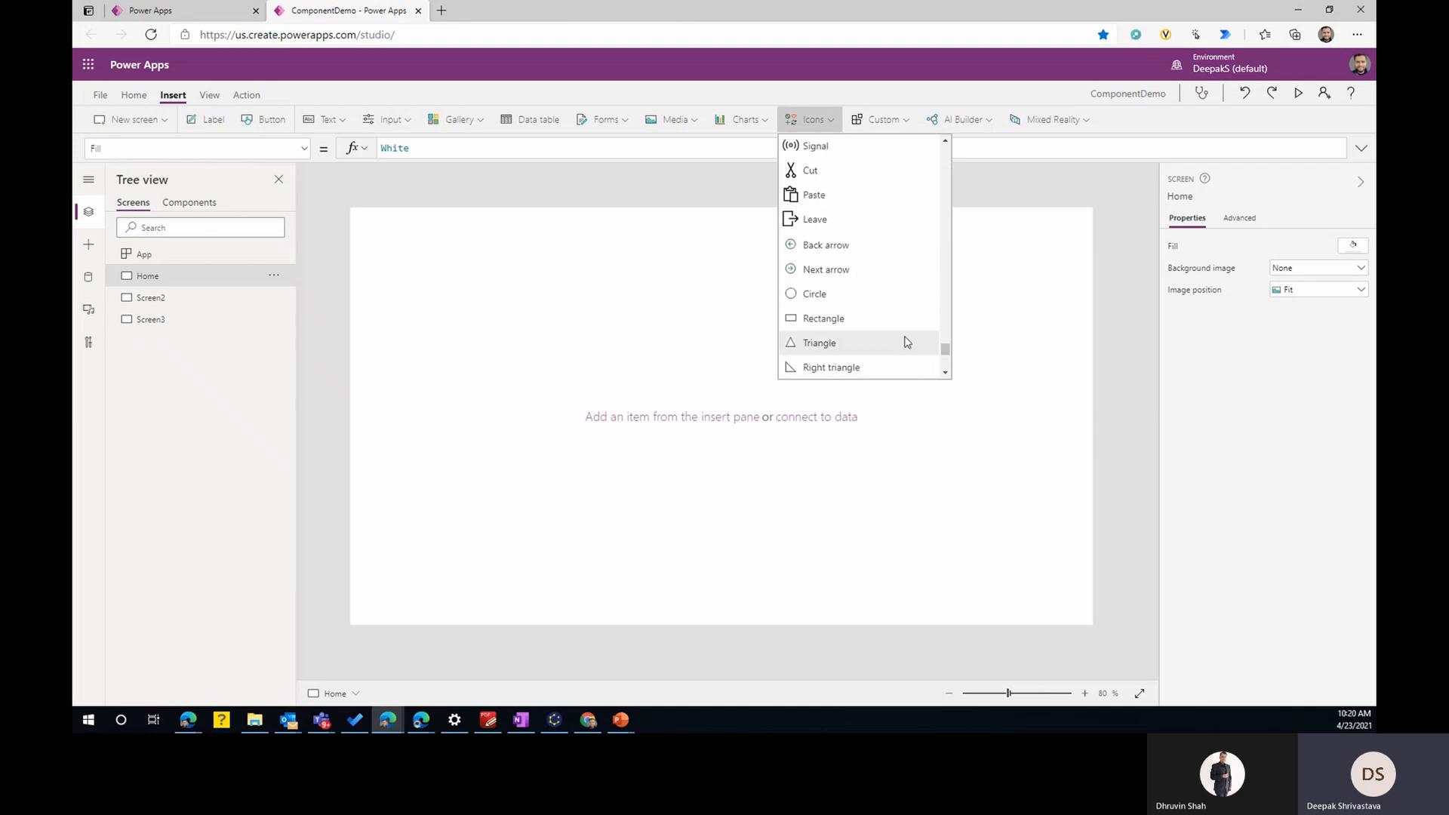
pyautogui.click(826, 318)
pyautogui.moveTo(410, 249); pyautogui.dragTo(824, 220)
pyautogui.moveTo(969, 265); pyautogui.dragTo(1252, 272)
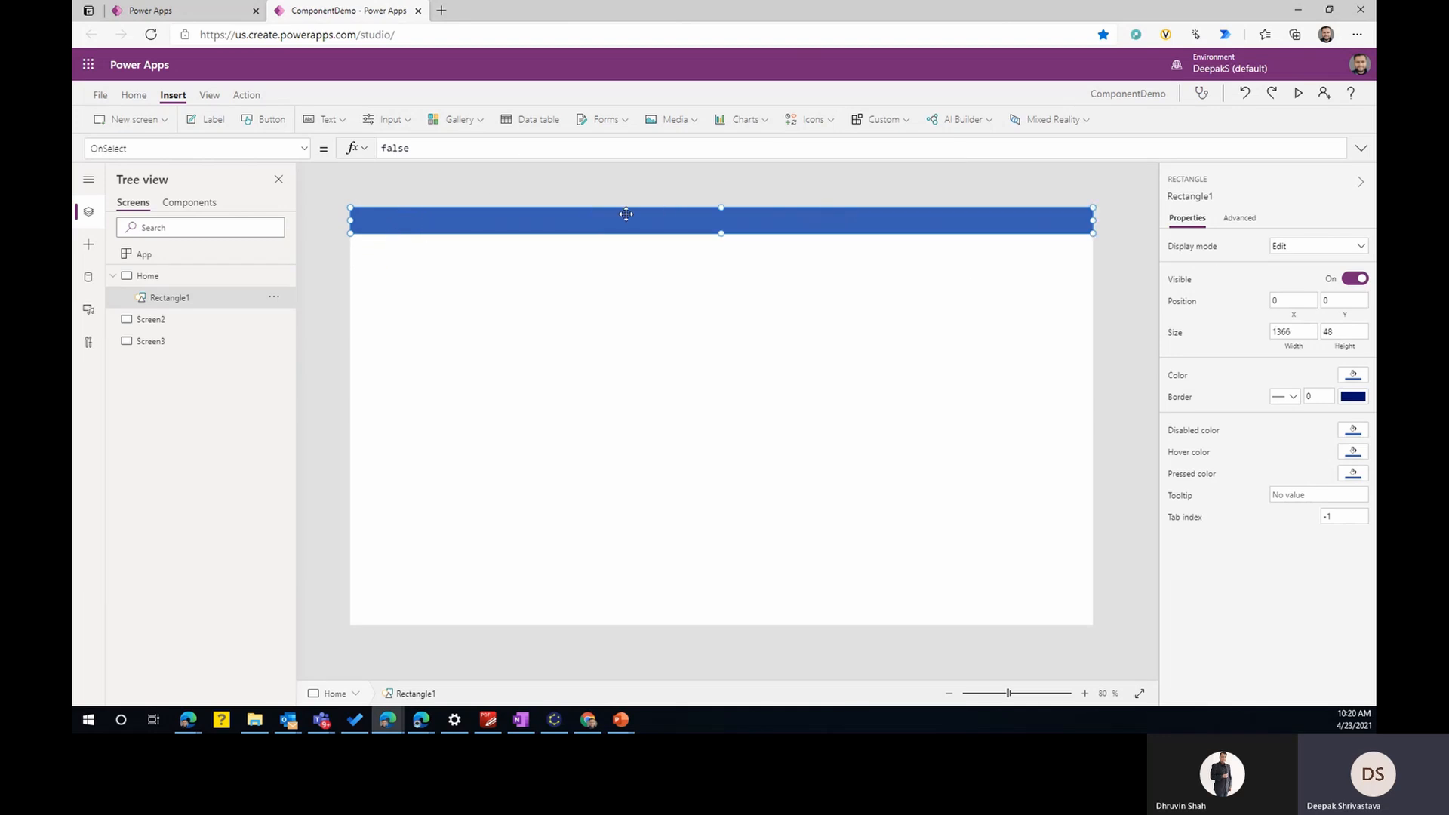
# - Add a white home icon at the left end of the Home screen's header bar
pyautogui.click(822, 123)
pyautogui.click(838, 318)
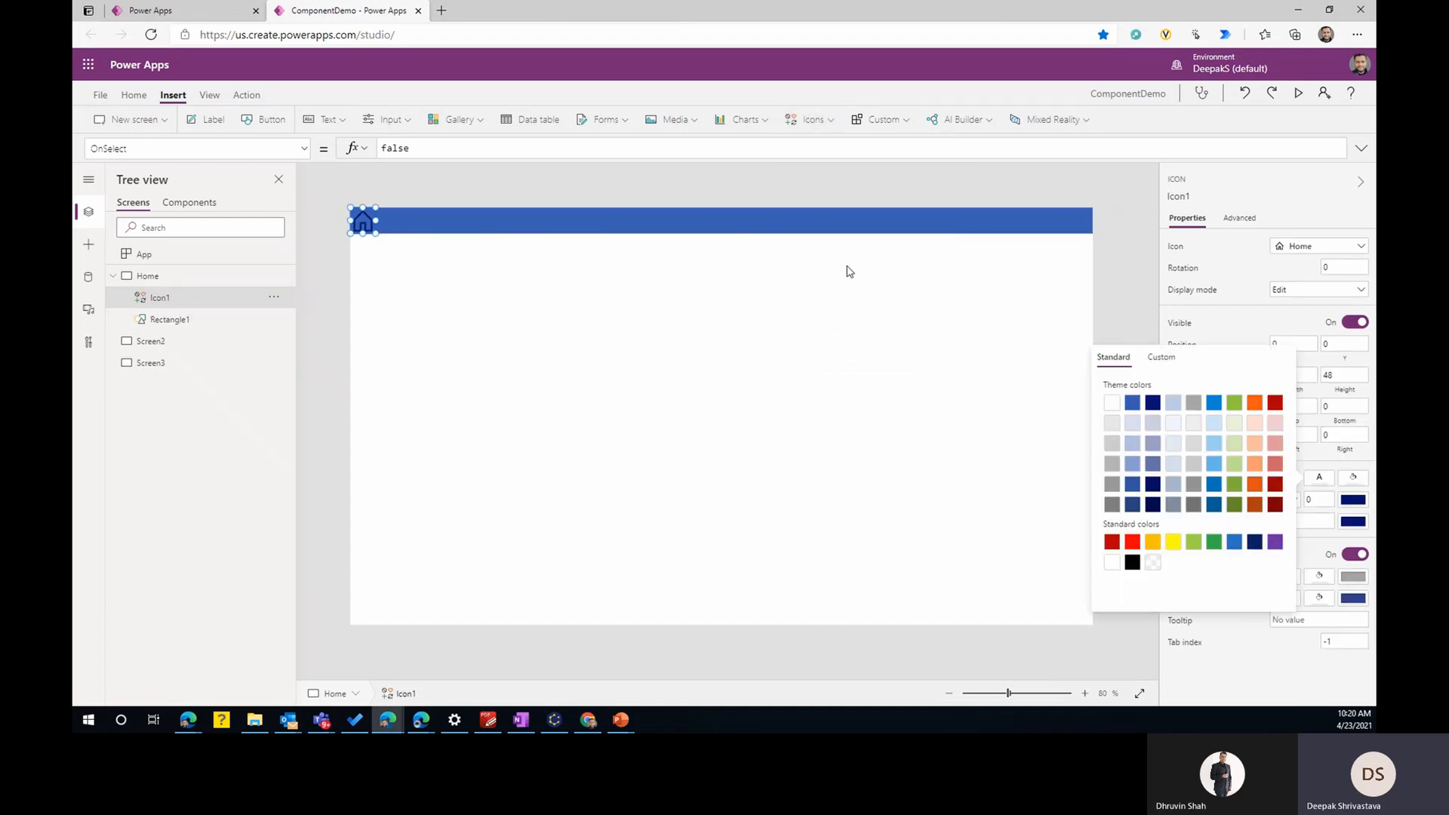
pyautogui.click(999, 223)
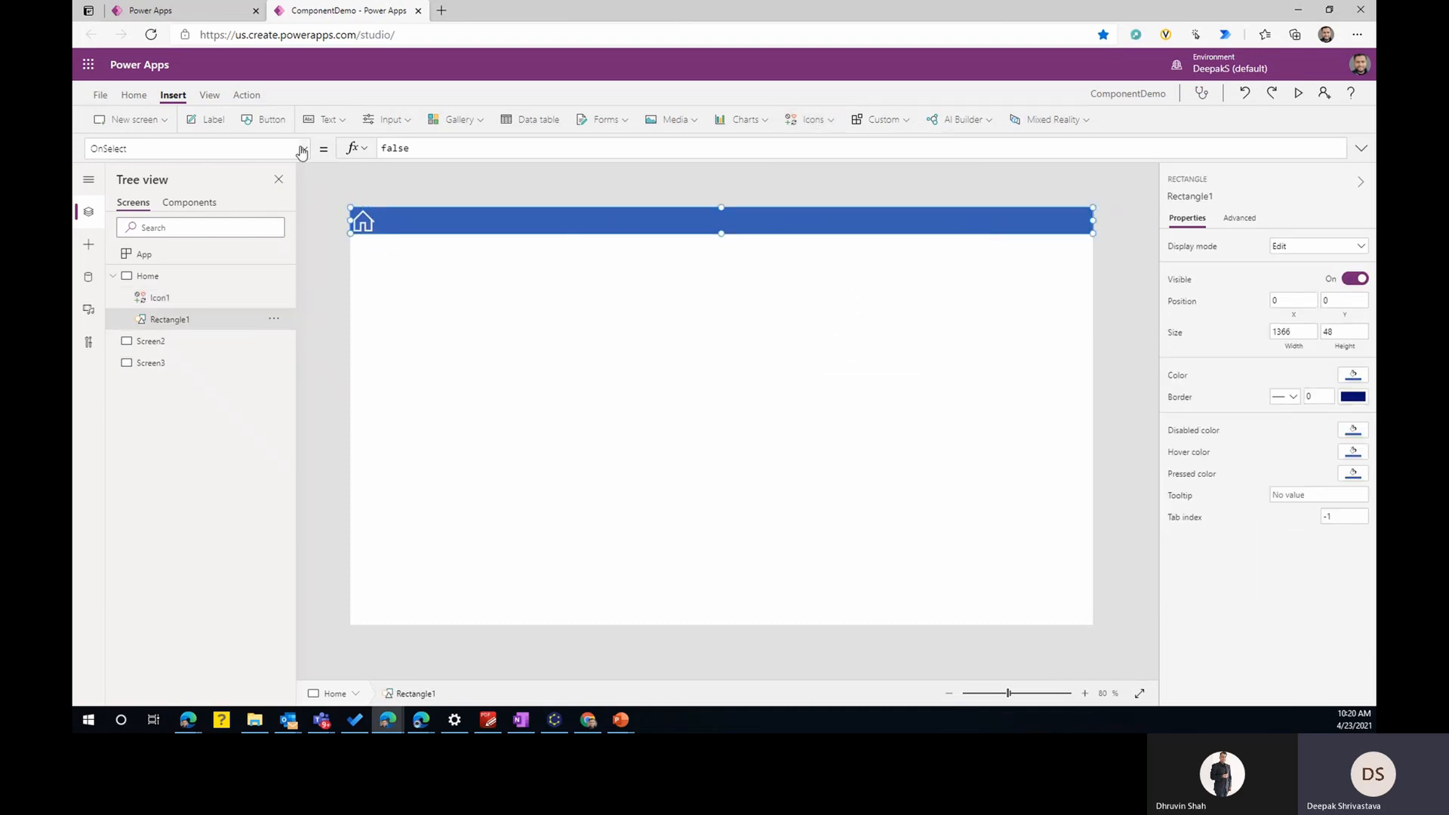
# - Add a white "Home" label, 630 wide and 48 high, on the header bar and shift it toward the right
pyautogui.click(208, 124)
pyautogui.moveTo(400, 240); pyautogui.dragTo(868, 233)
pyautogui.moveTo(697, 209); pyautogui.dragTo(697, 204)
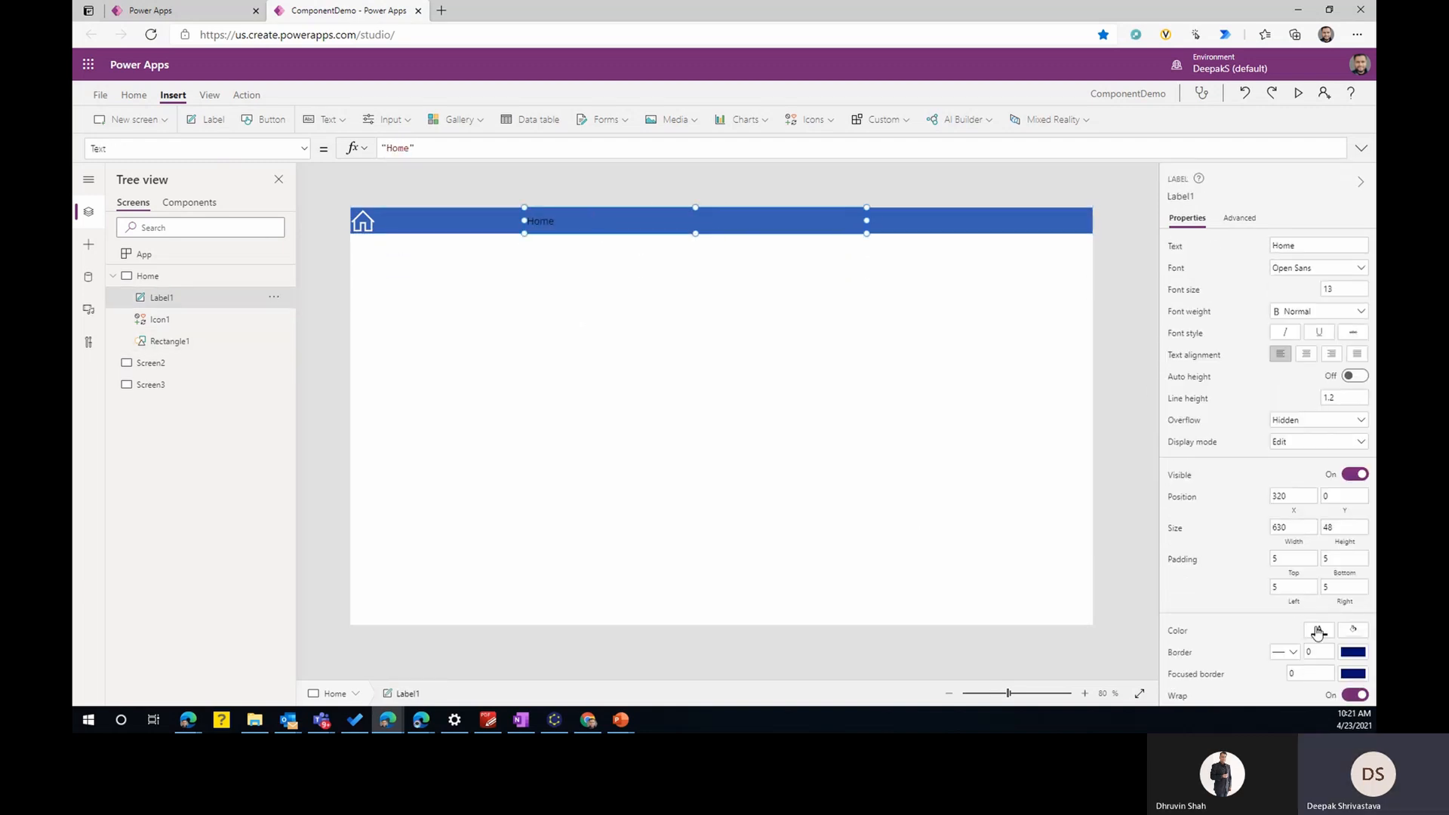
pyautogui.click(1015, 291)
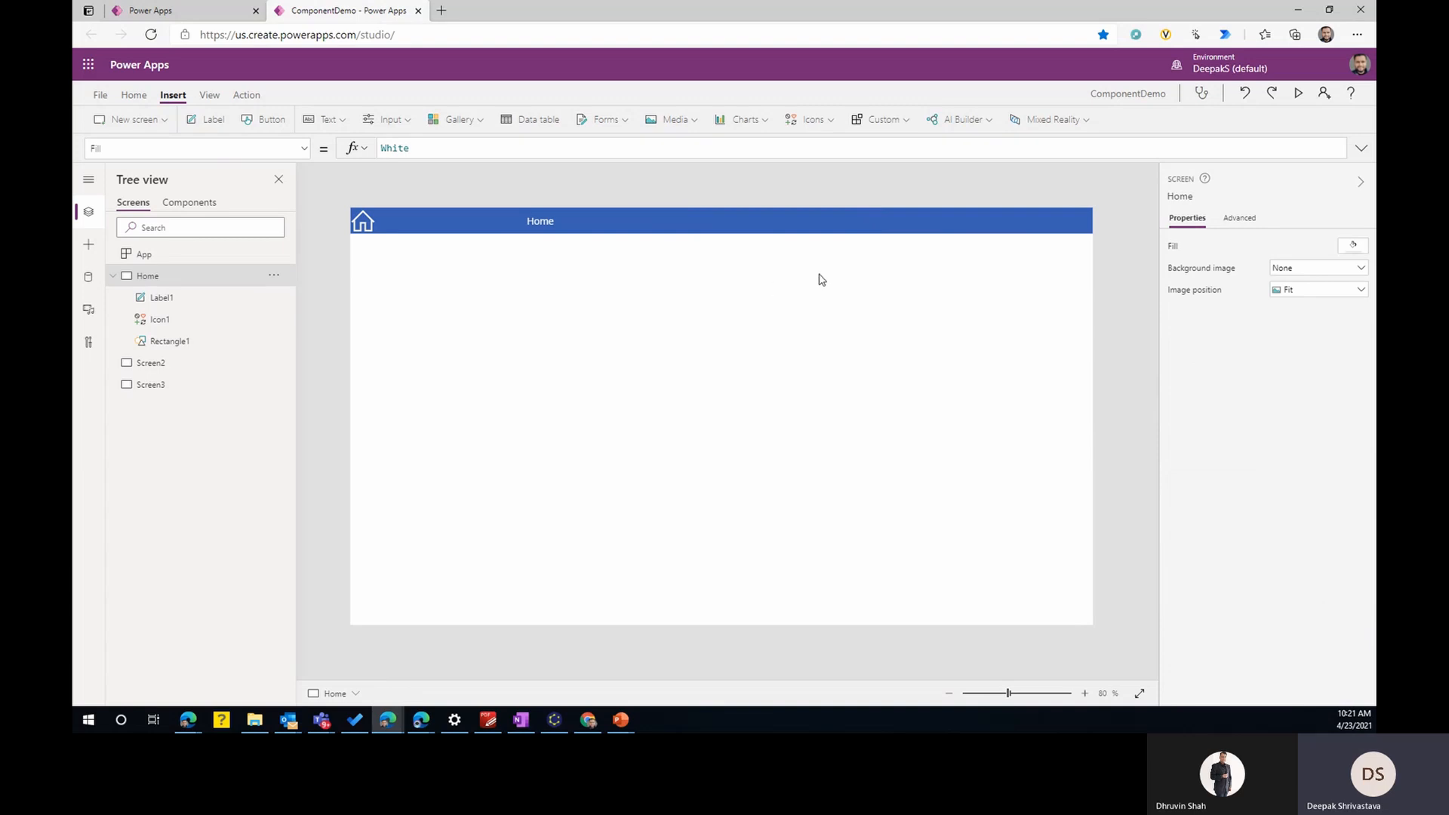
pyautogui.moveTo(570, 229); pyautogui.dragTo(651, 226)
pyautogui.click(644, 292)
# - Collapse the Home screen's controls and check the contents of Screen2 and Screen3
pyautogui.click(125, 278)
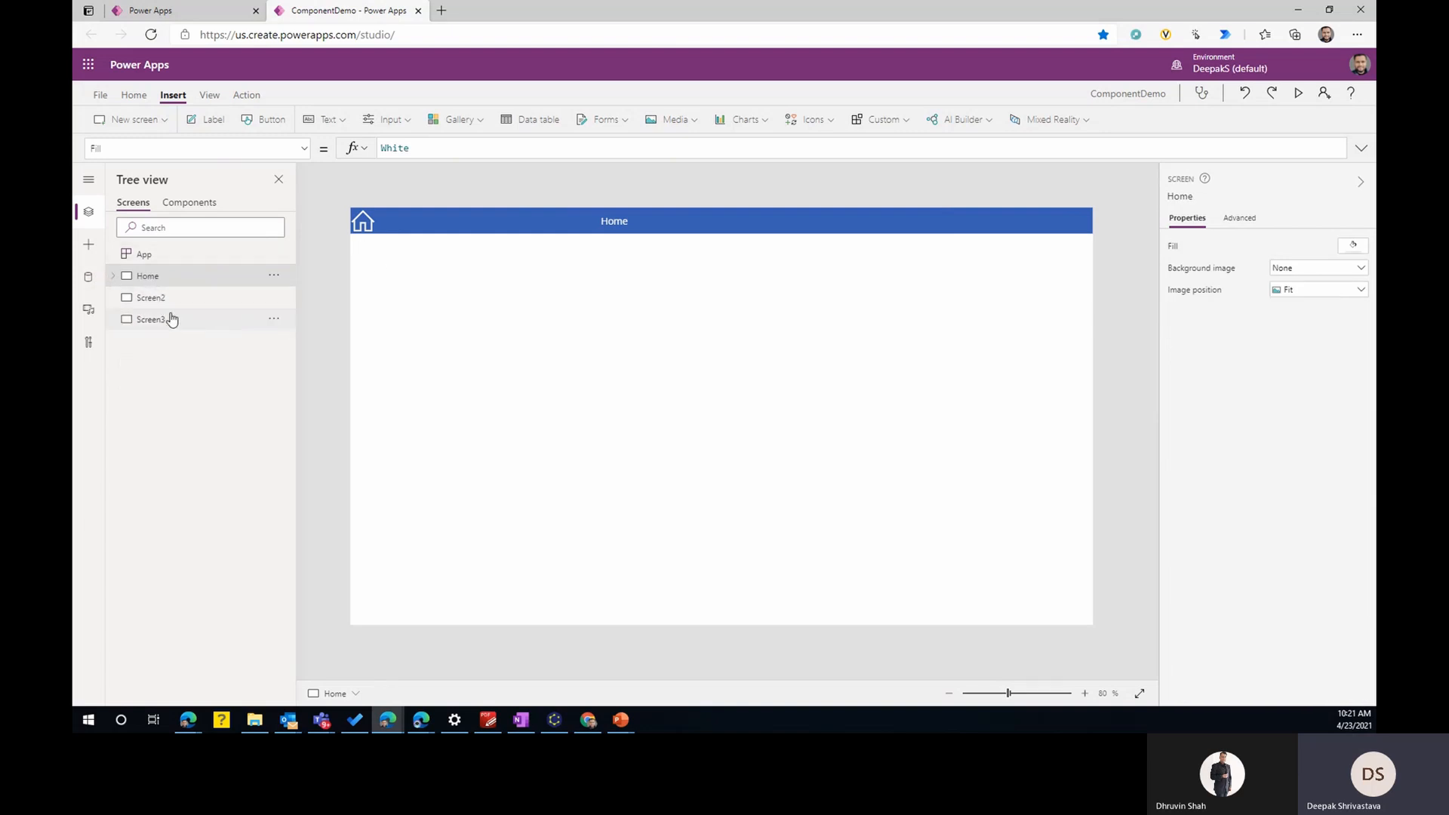
pyautogui.click(161, 301)
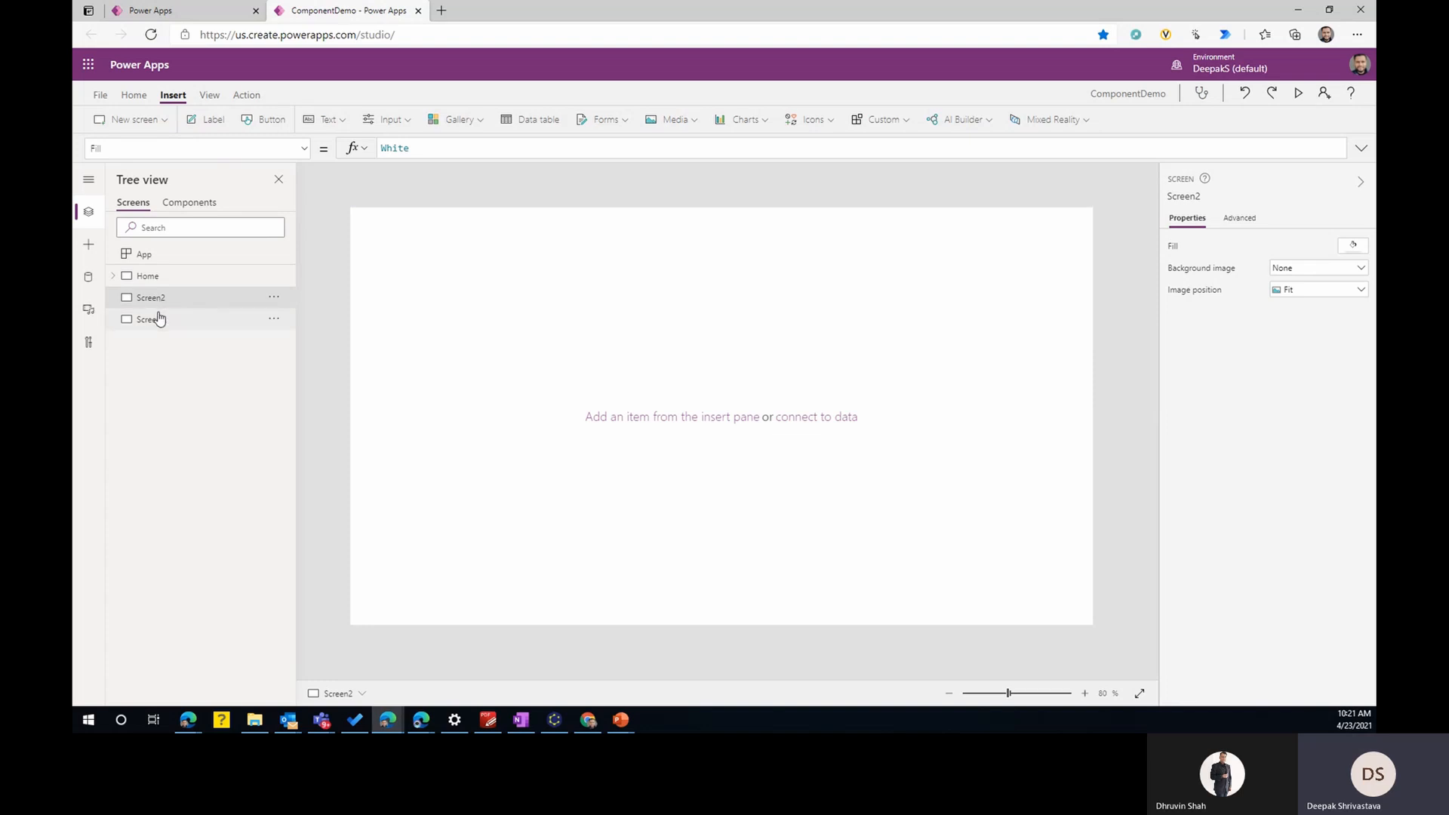
pyautogui.click(158, 321)
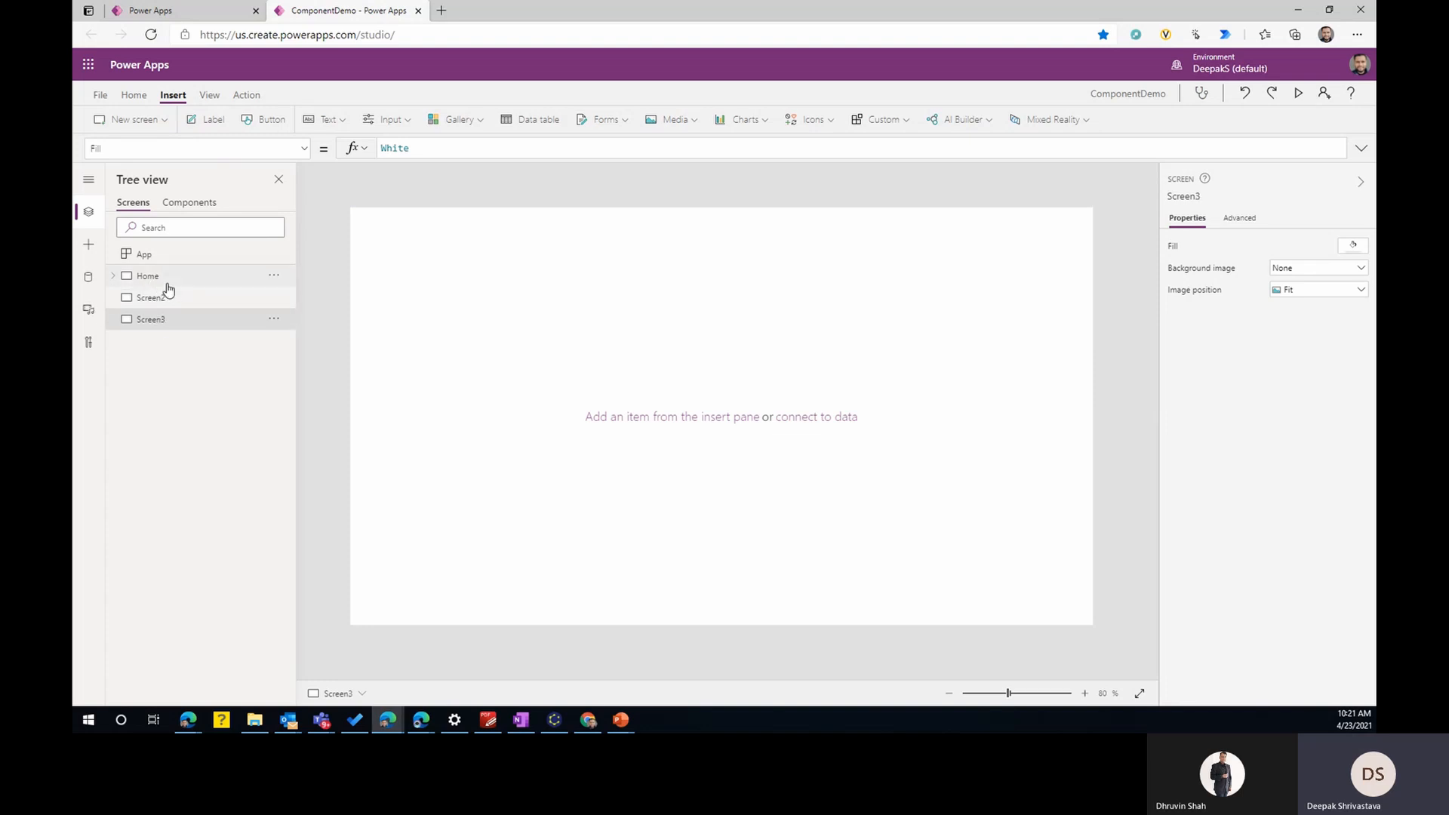
# - Copy the header's icon, label and rectangle from the Home screen to Screen2
pyautogui.click(166, 278)
pyautogui.click(365, 230)
pyautogui.keyDown('shift'); pyautogui.click(625, 233); pyautogui.keyUp('shift')
pyautogui.keyDown('shift'); pyautogui.click(980, 224); pyautogui.keyUp('shift')
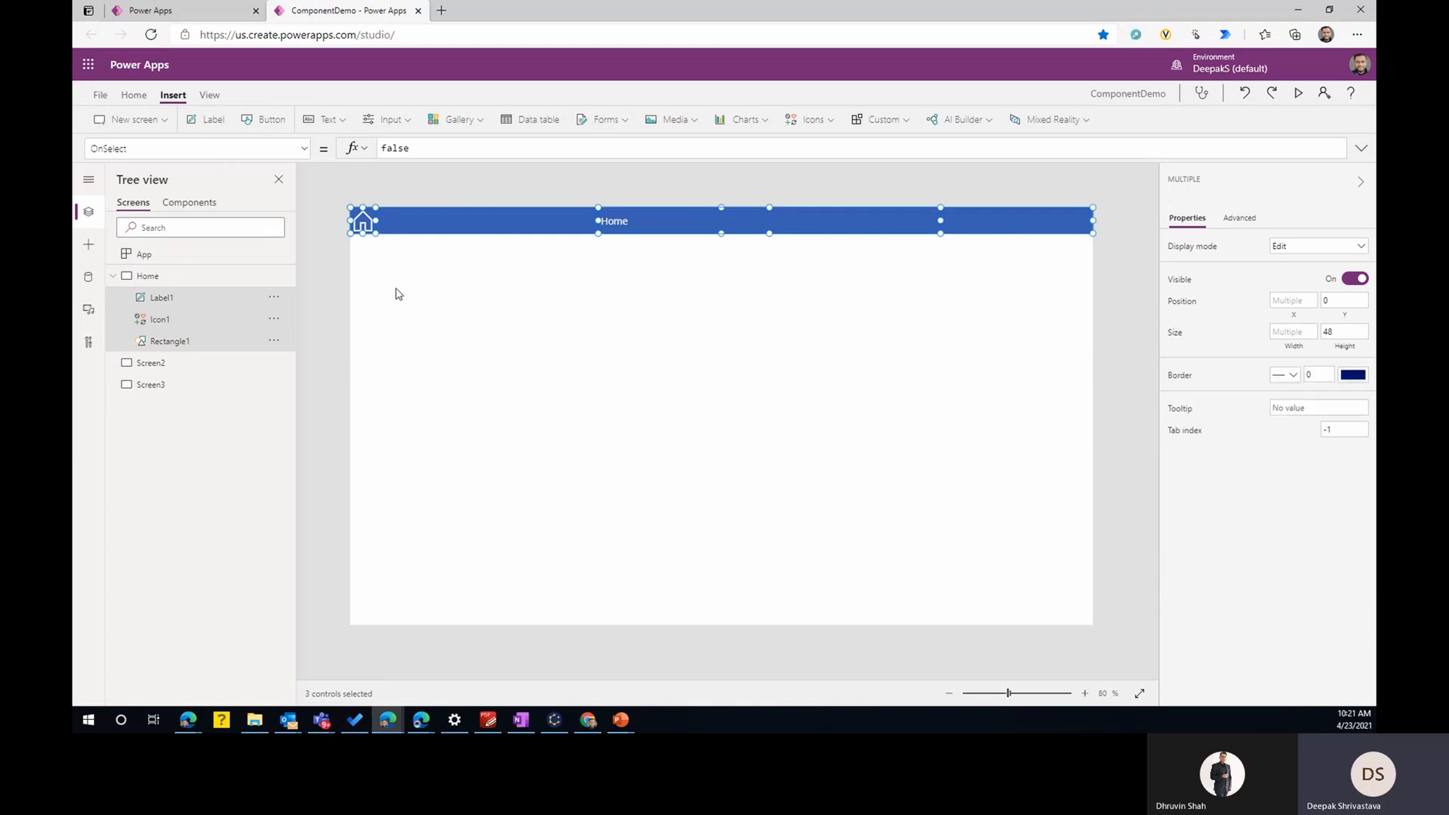
pyautogui.click(151, 364)
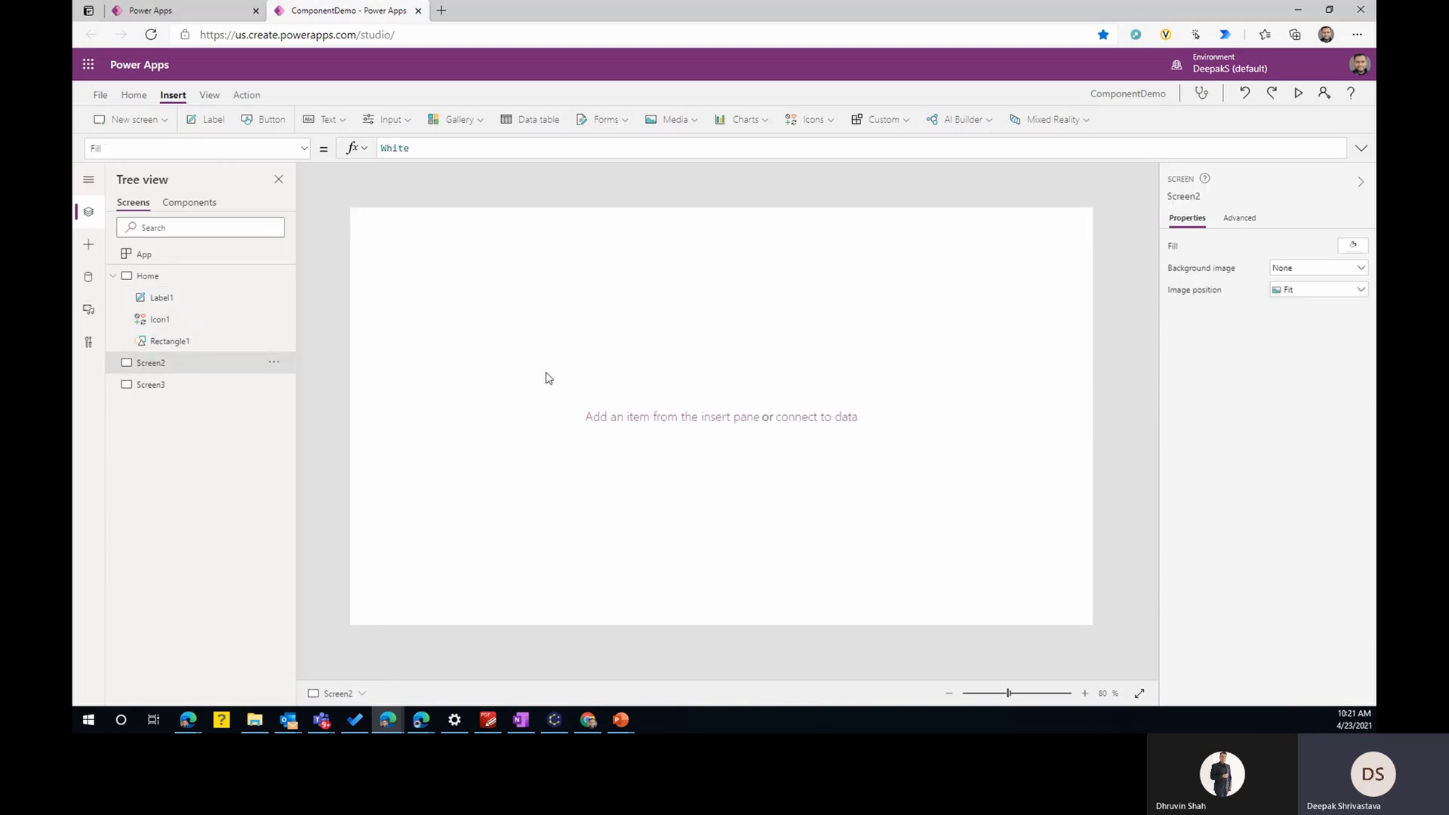
pyautogui.hotkey('ctrl', 'v')
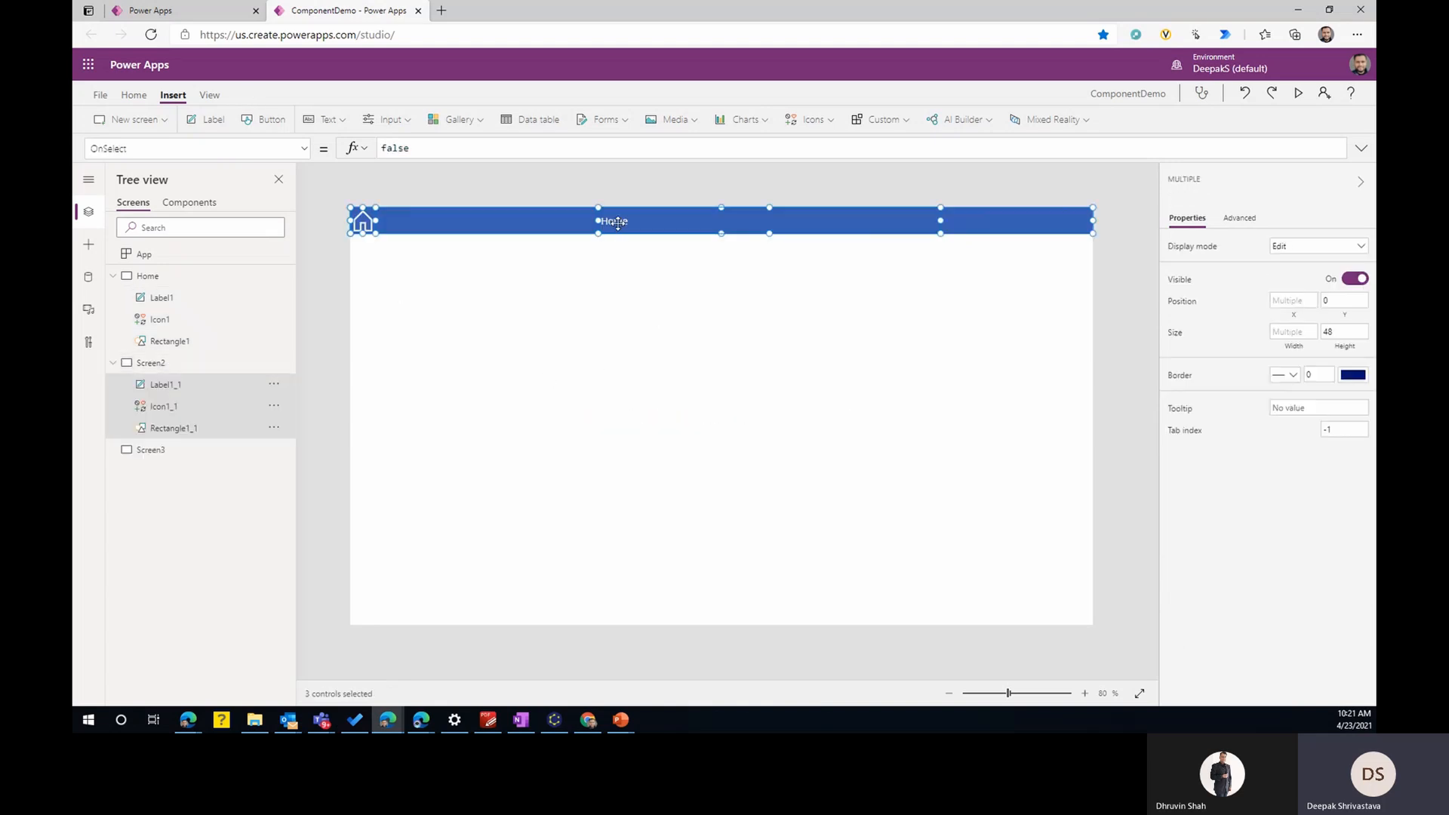
# - Change Screen2's header label to "Screen2", and paste the header onto Screen3 with the label text "Screen3"
pyautogui.write('s')
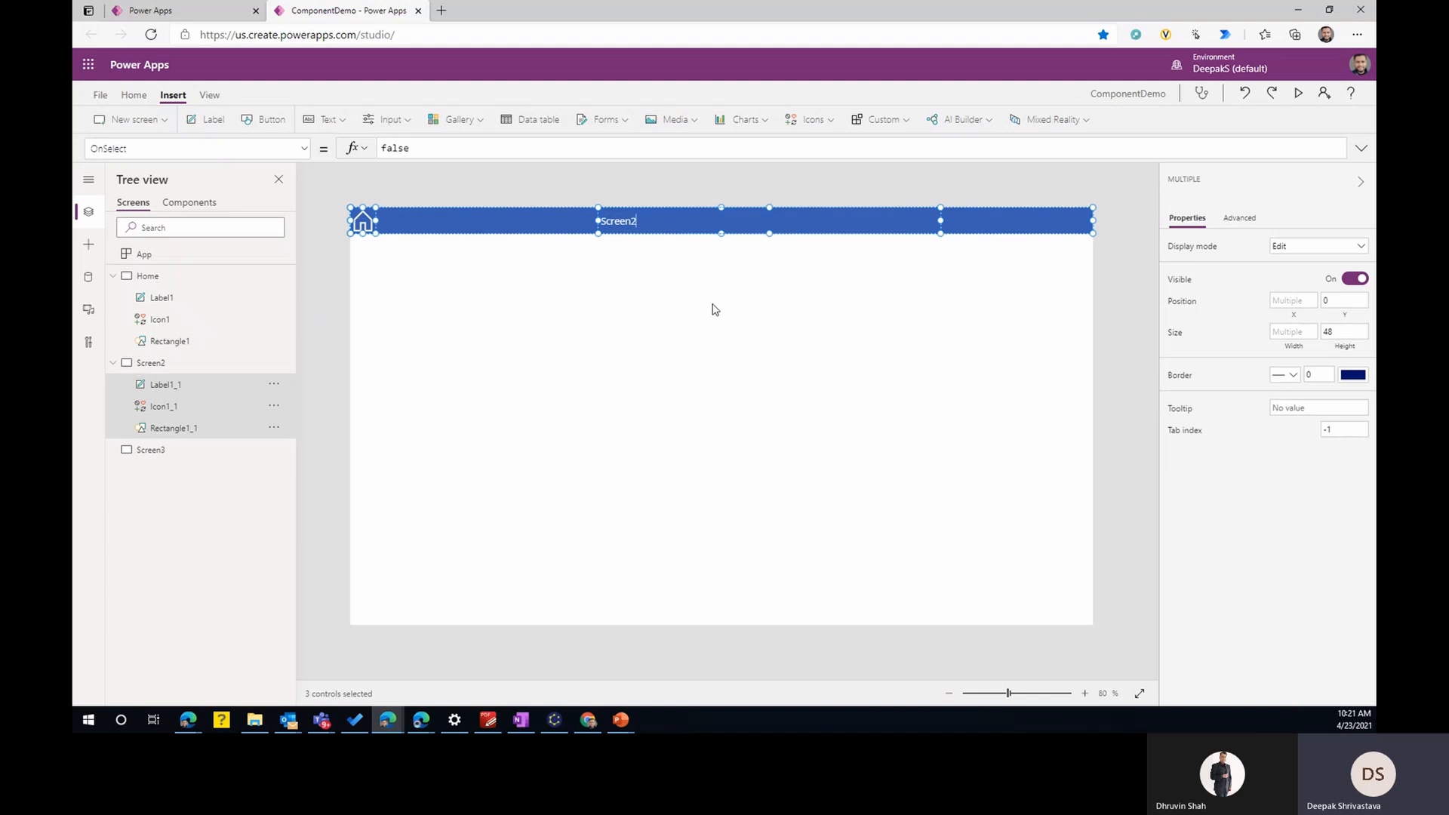
pyautogui.click(151, 451)
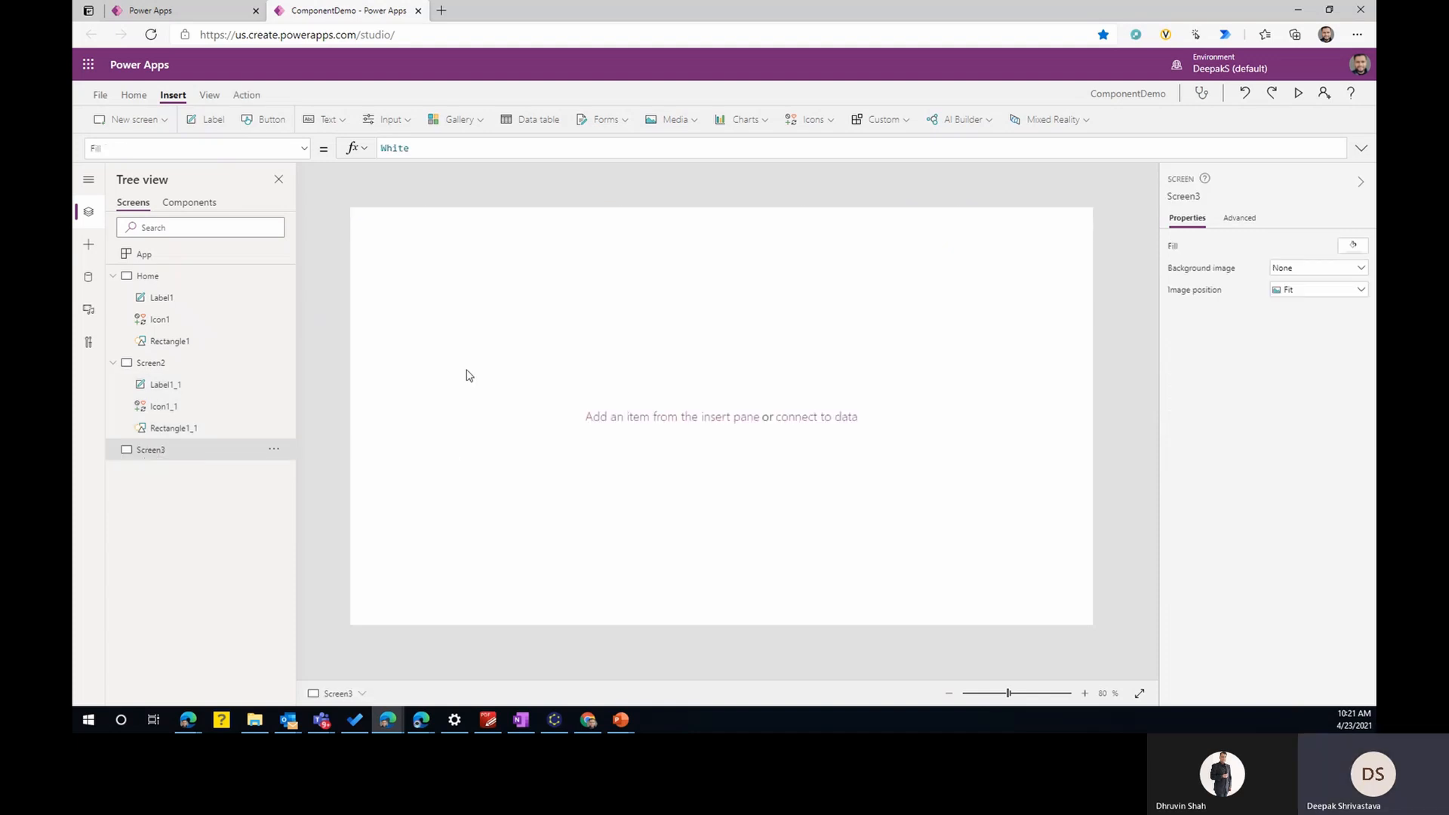
pyautogui.hotkey('ctrl', 'v')
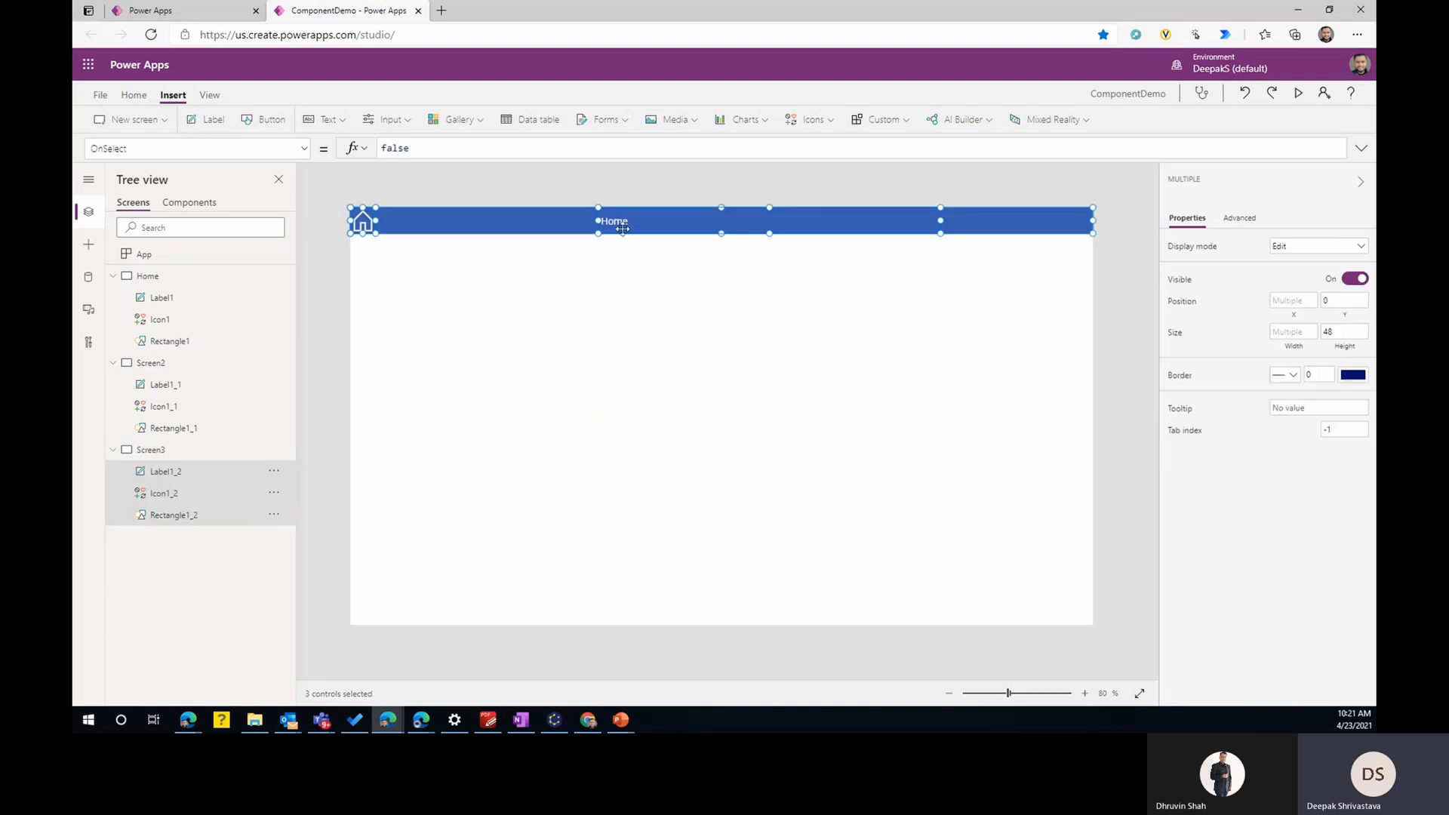
pyautogui.write('Screen3')
pyautogui.click(738, 359)
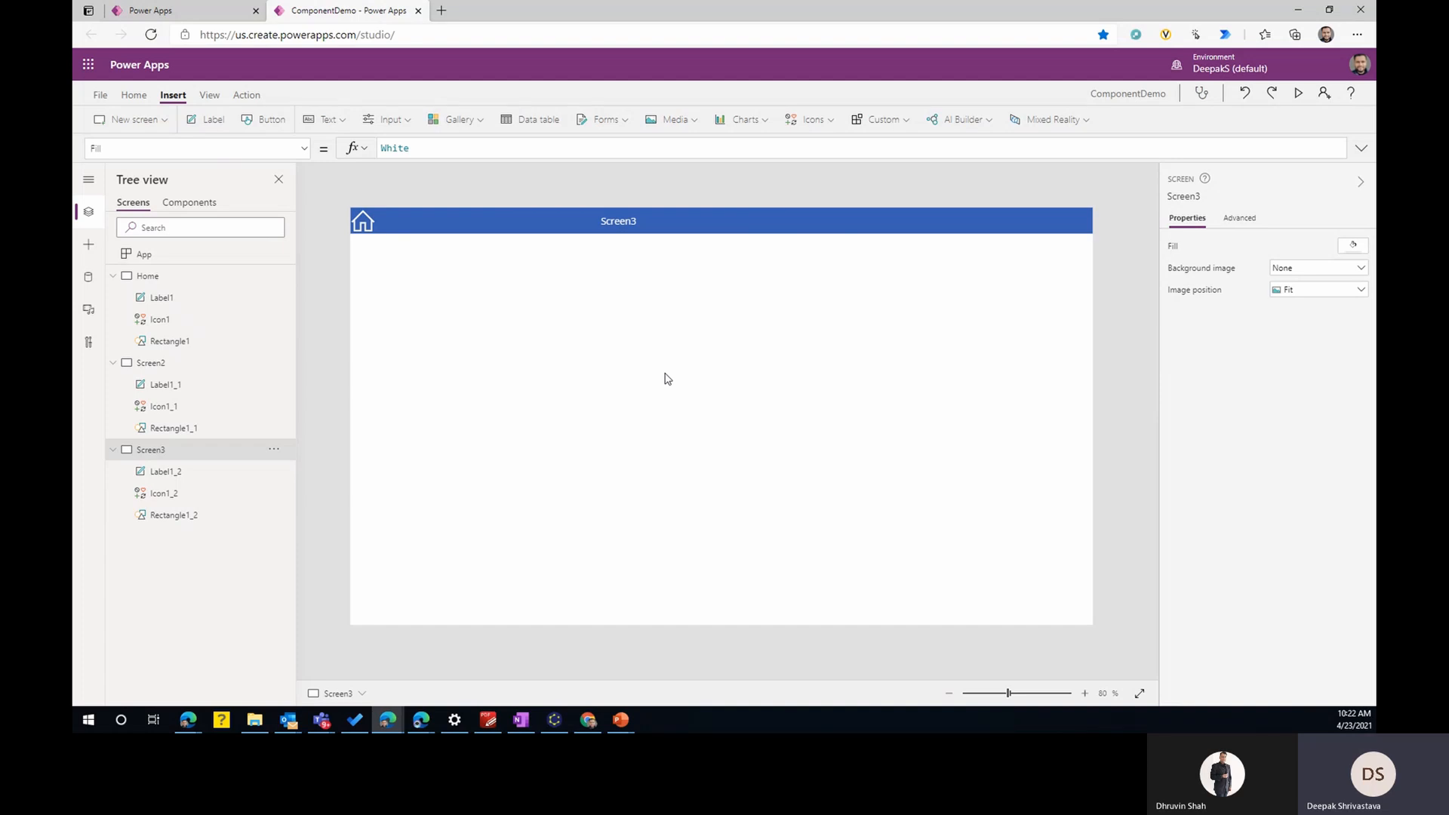
# - Add an image control, 100 wide and 48 high, at the right end of the Home screen's header bar
pyautogui.click(145, 277)
pyautogui.click(986, 224)
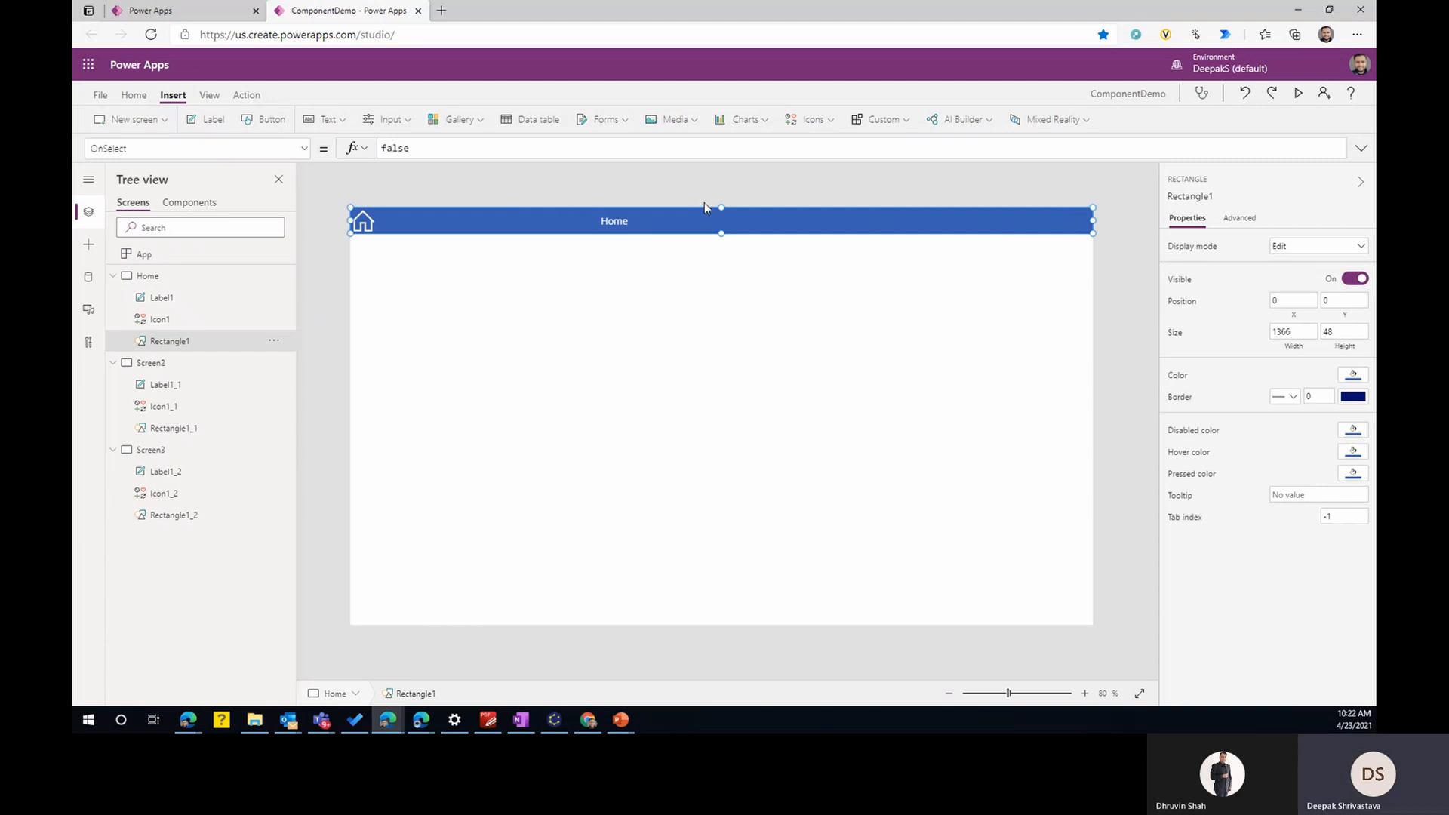
pyautogui.click(809, 120)
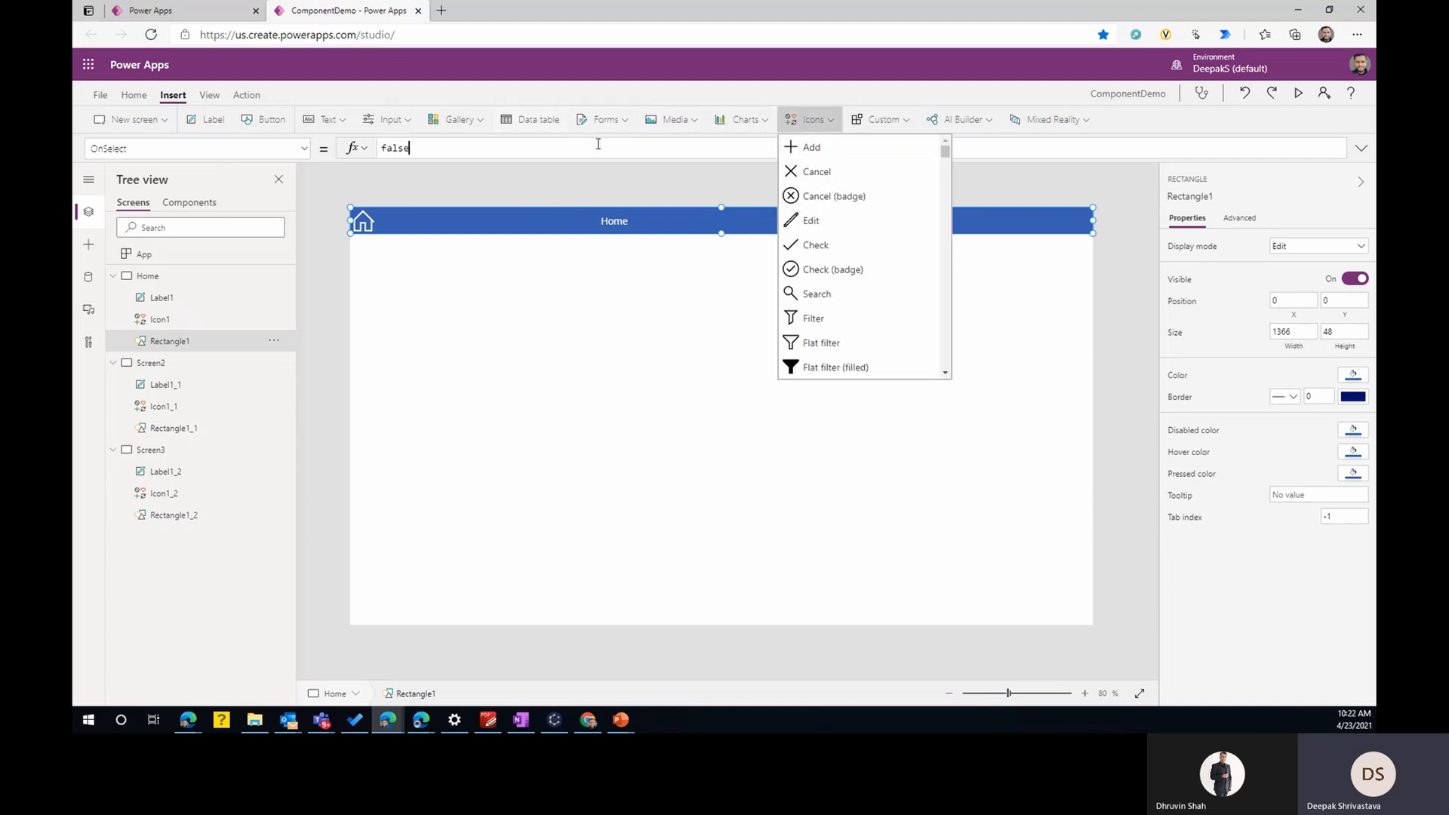
pyautogui.click(682, 127)
pyautogui.click(674, 121)
pyautogui.click(684, 148)
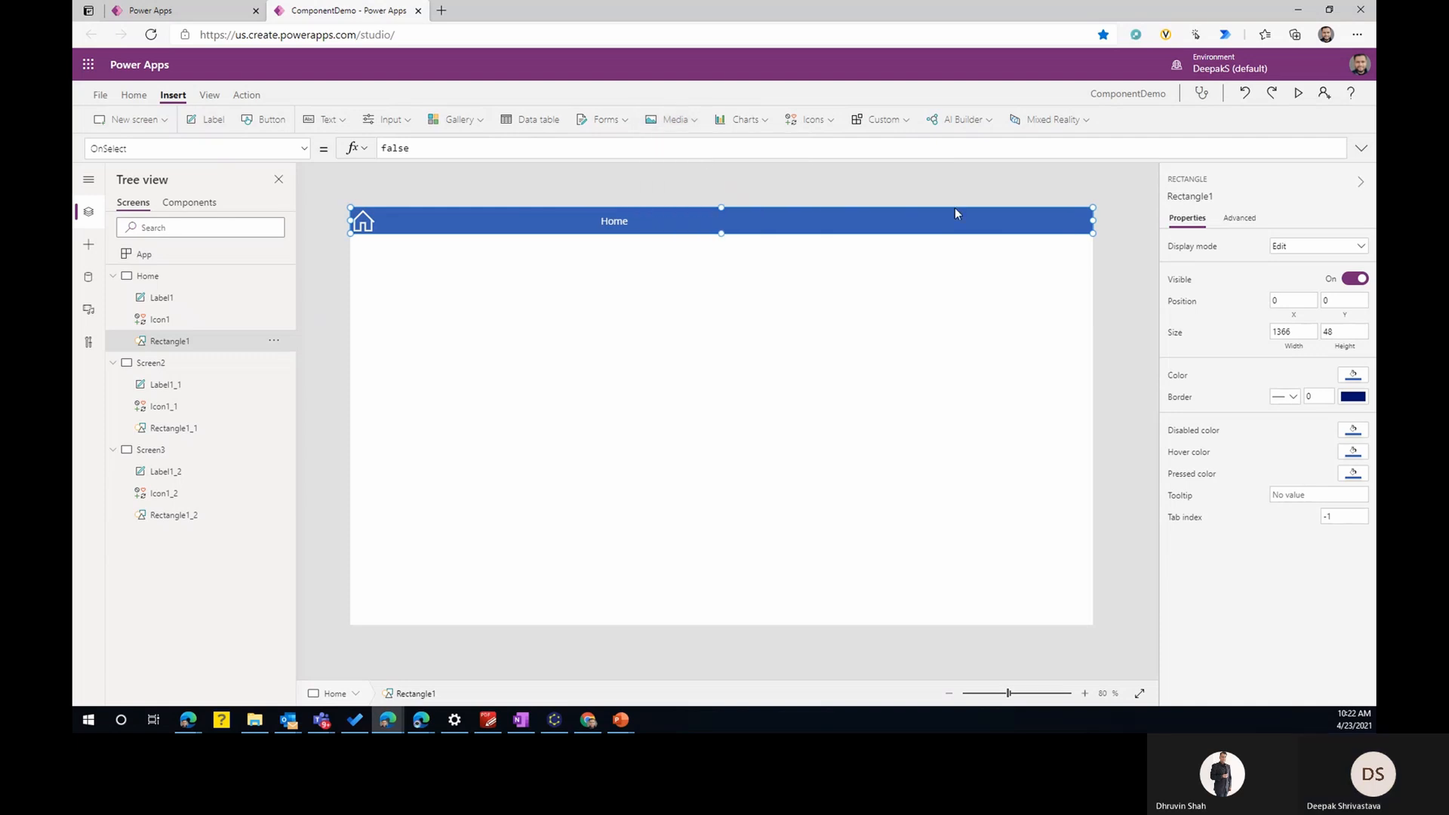
pyautogui.moveTo(417, 262); pyautogui.dragTo(1092, 234)
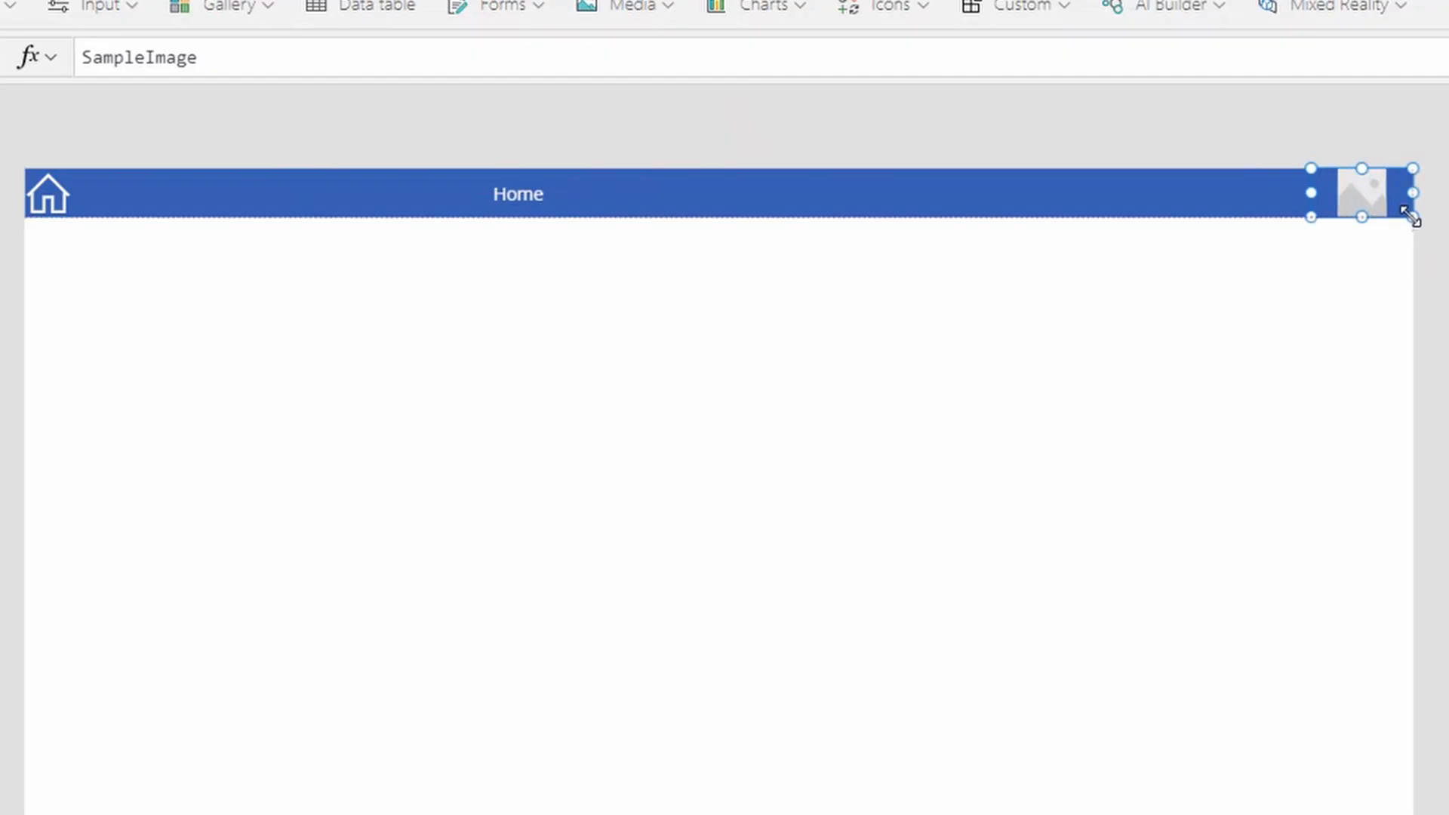
# - Set the header image's formula to User().Image to show the signed-in user's photo
pyautogui.doubleClick(87, 58)
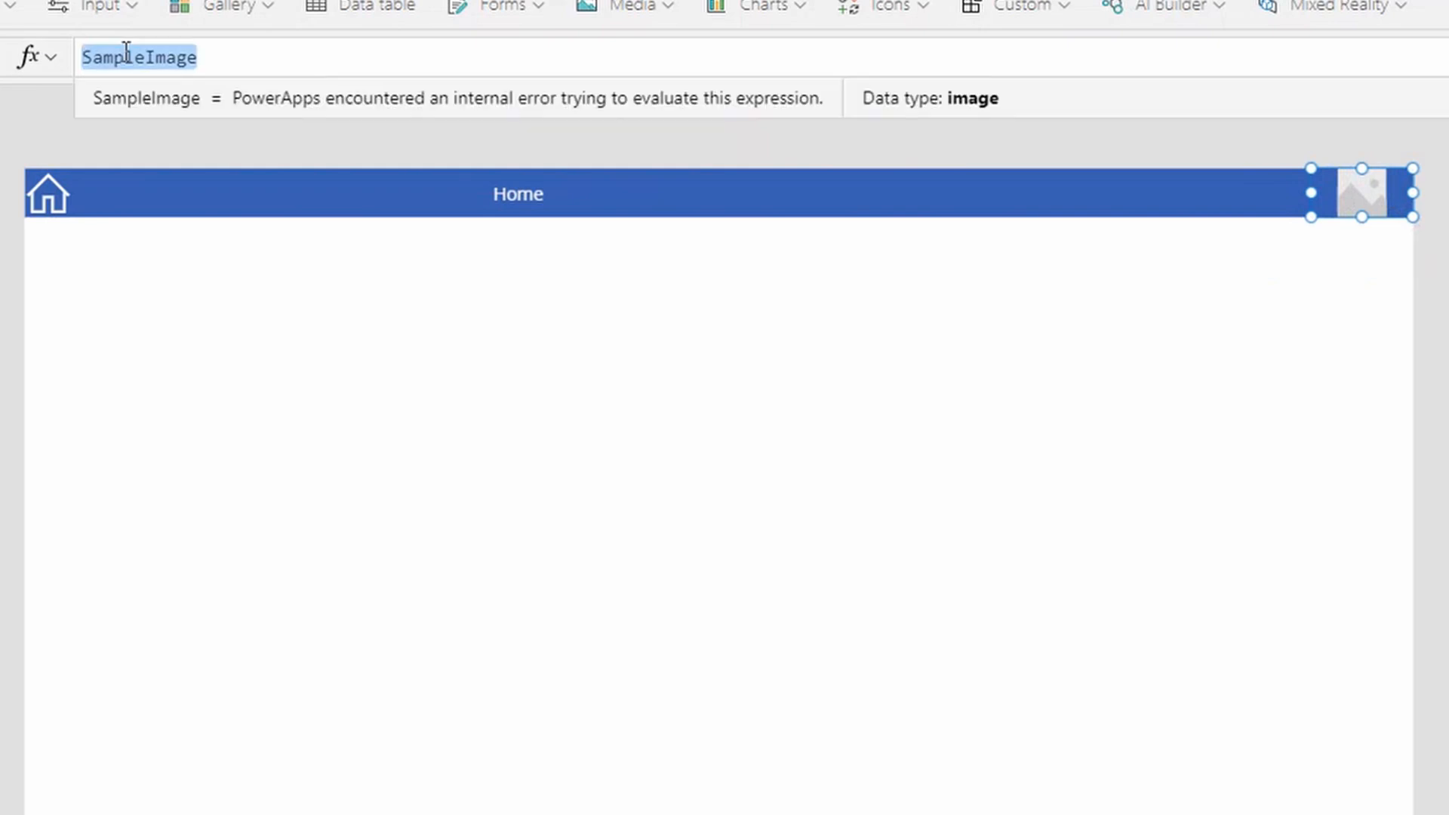
pyautogui.write('user(')
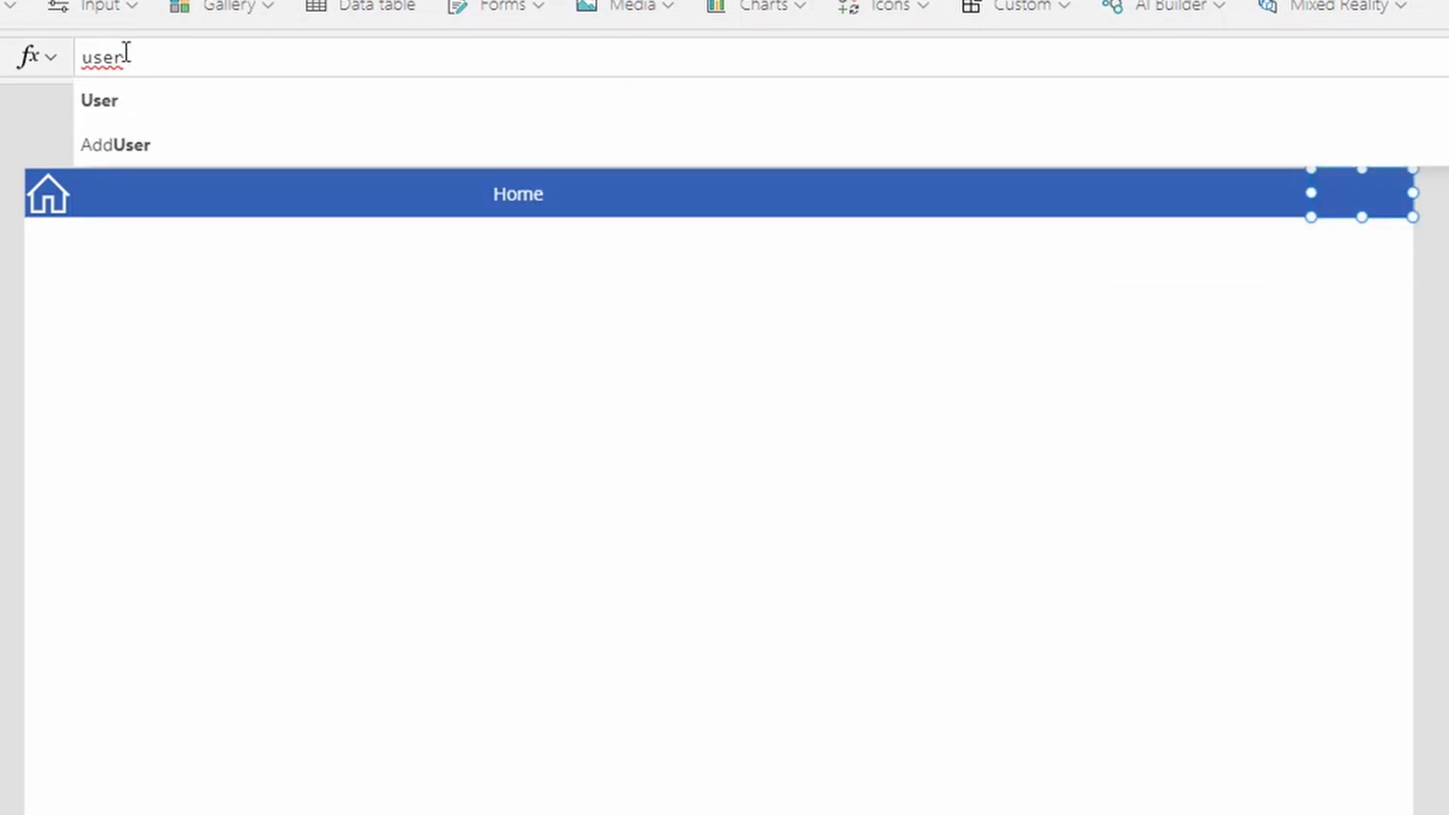
pyautogui.write(').i')
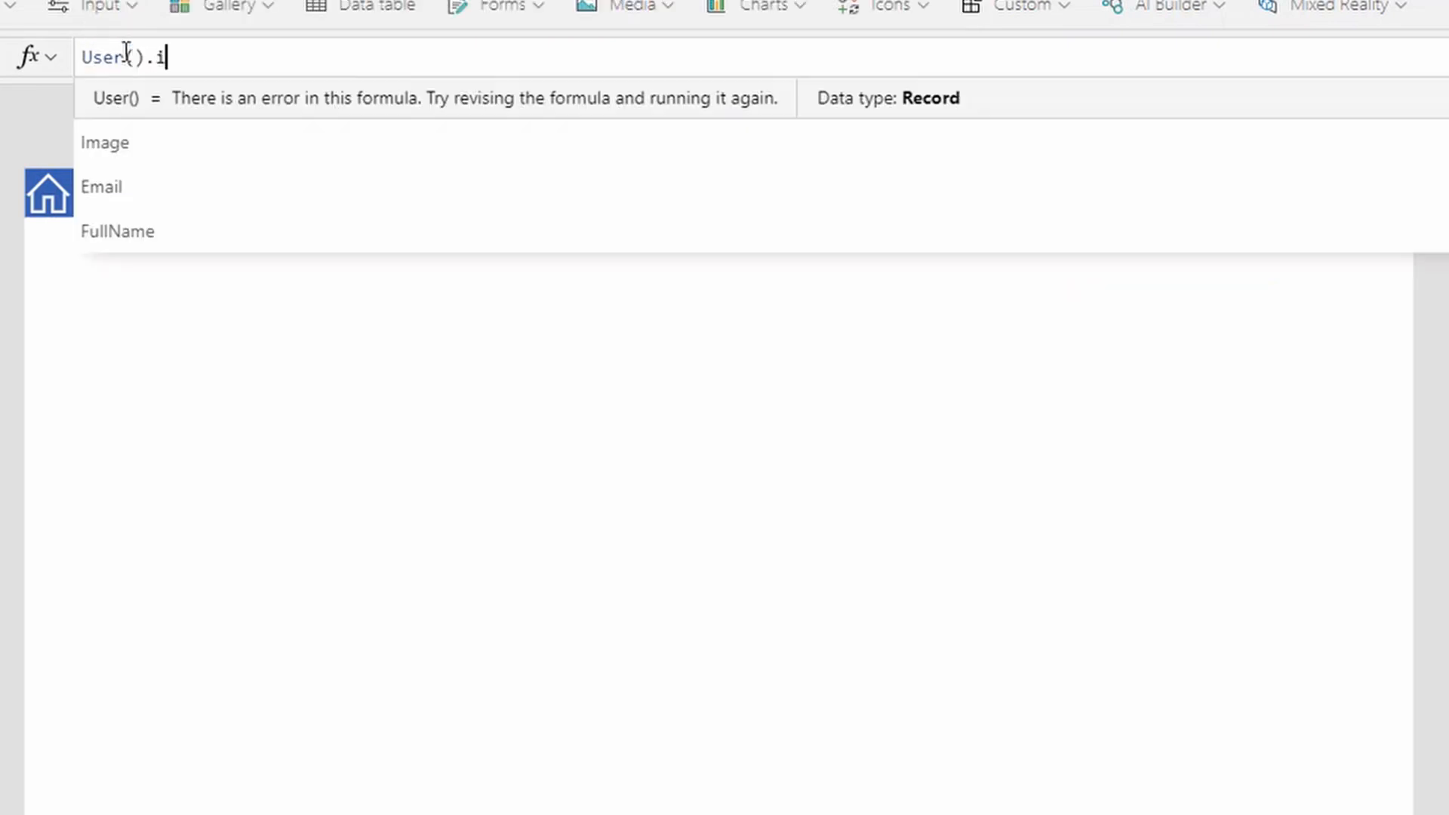
pyautogui.press('Tab')
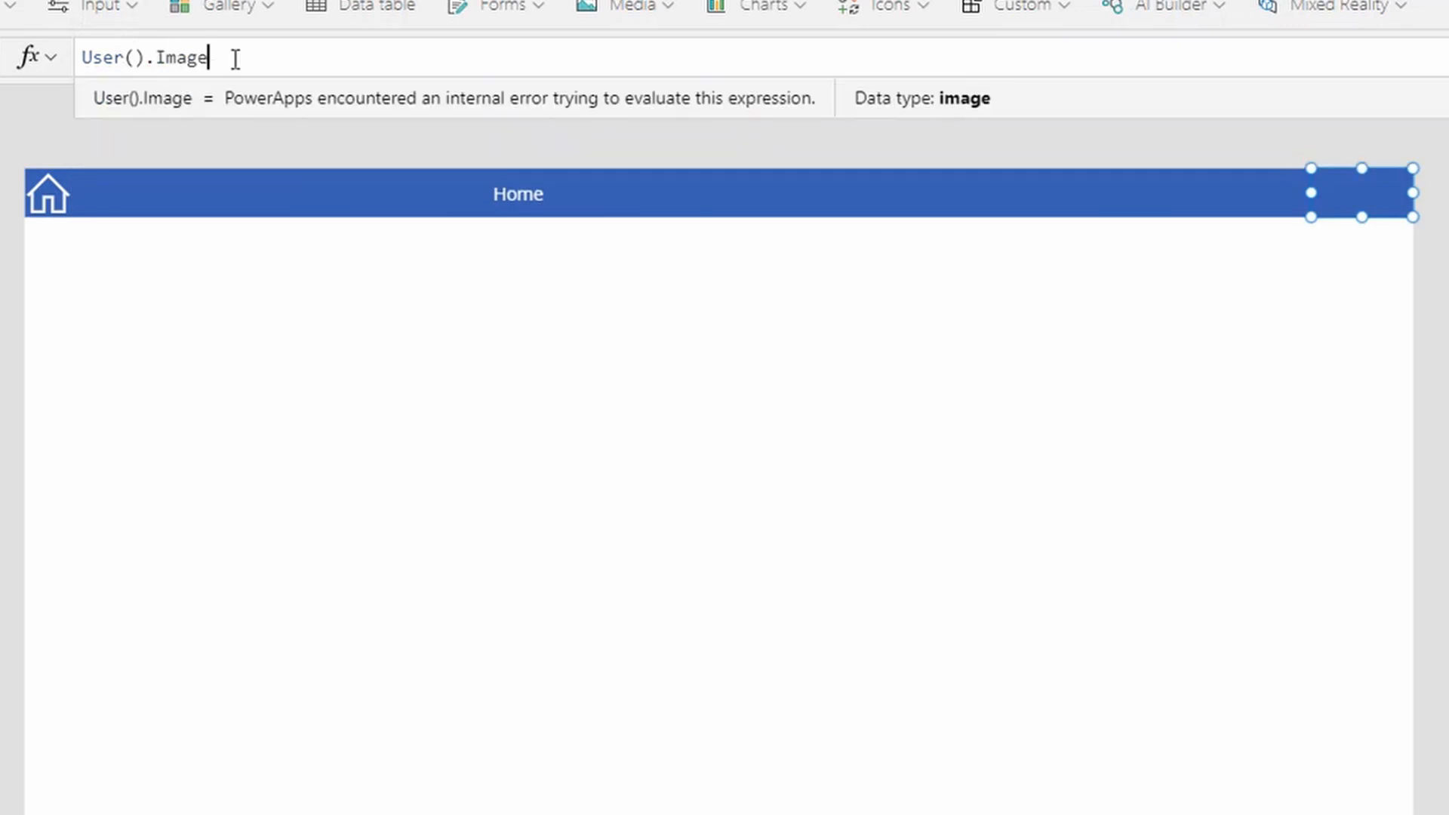
pyautogui.moveTo(216, 55); pyautogui.dragTo(80, 61)
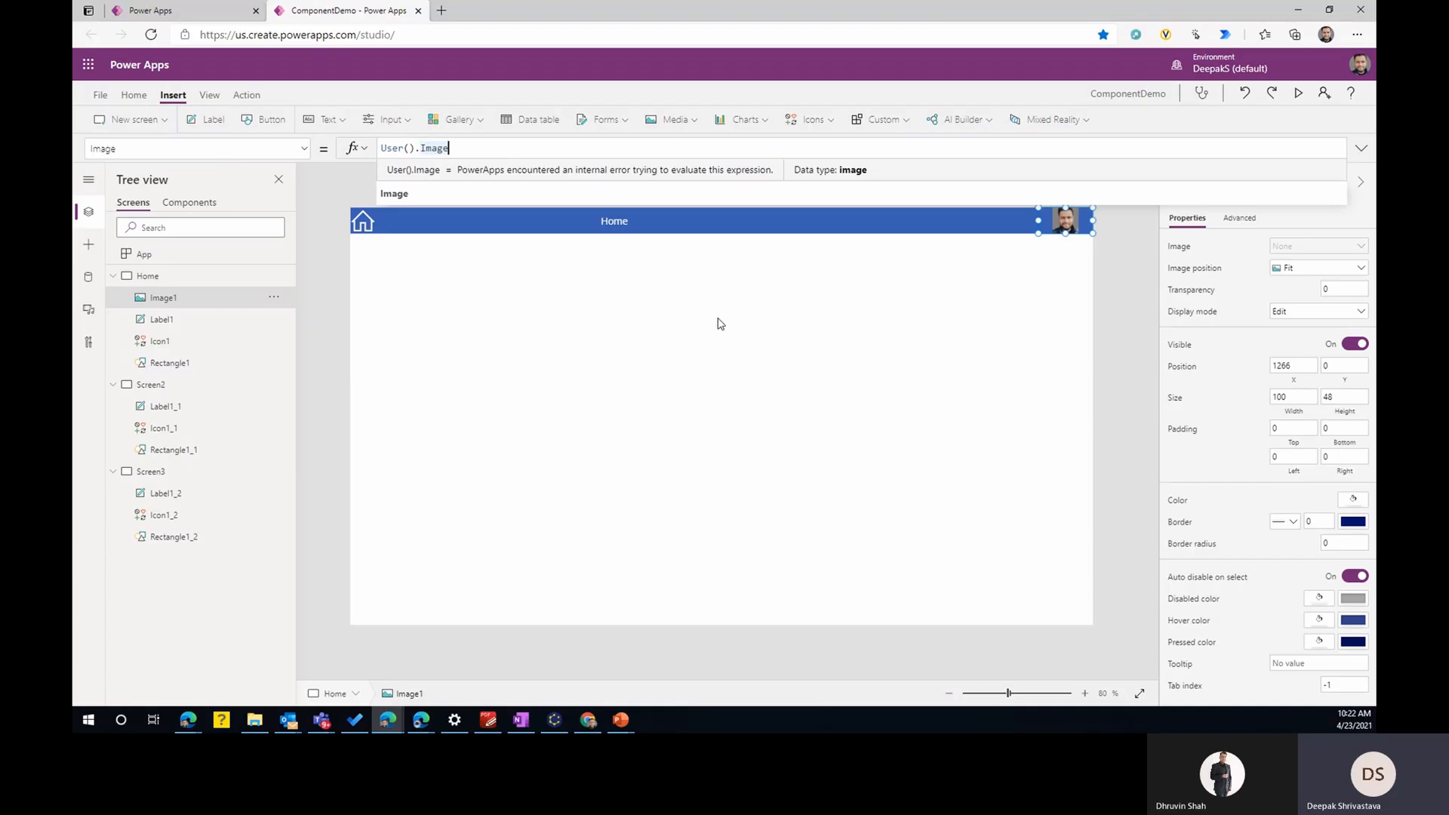
pyautogui.click(713, 381)
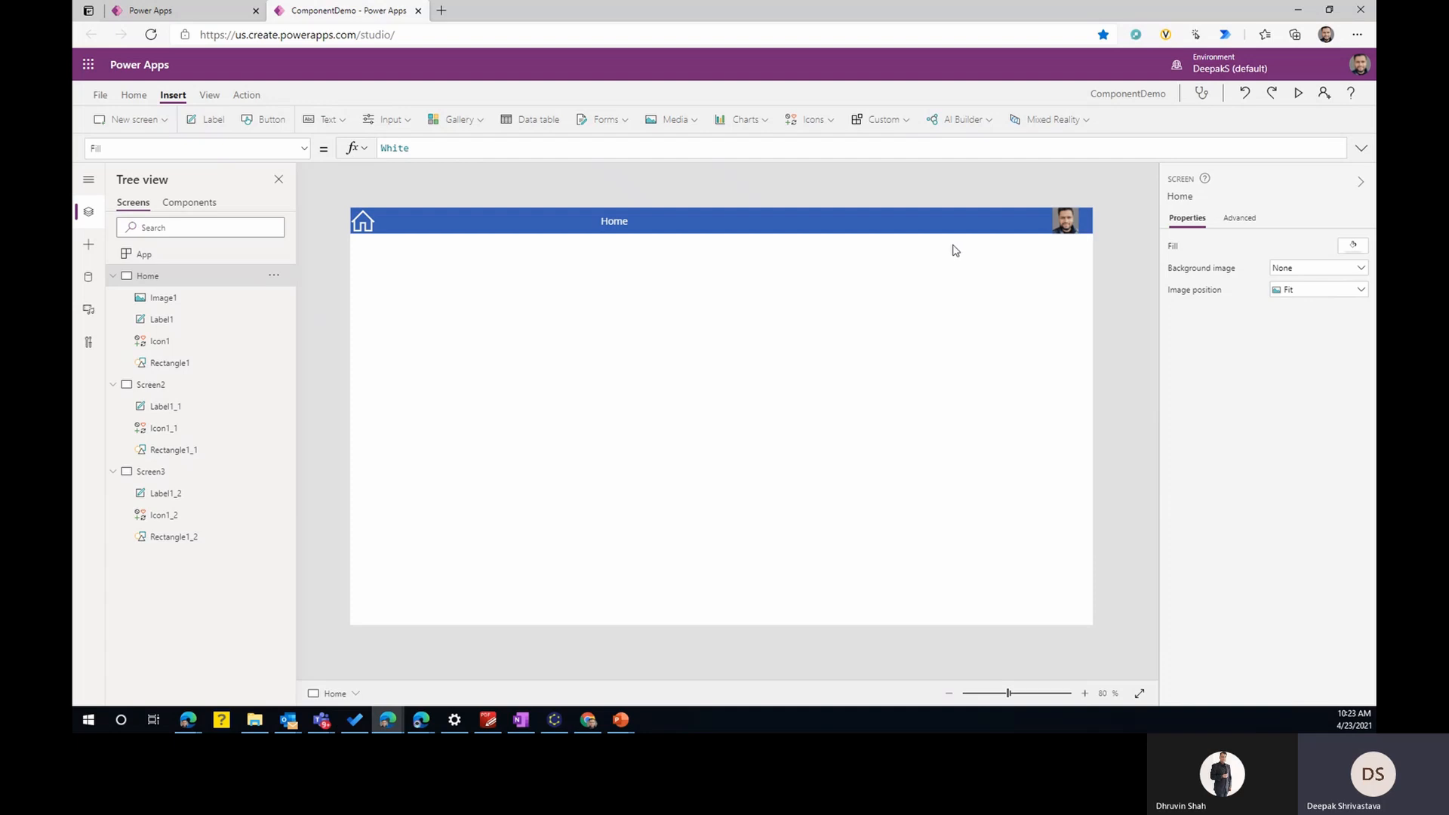
pyautogui.click(1058, 229)
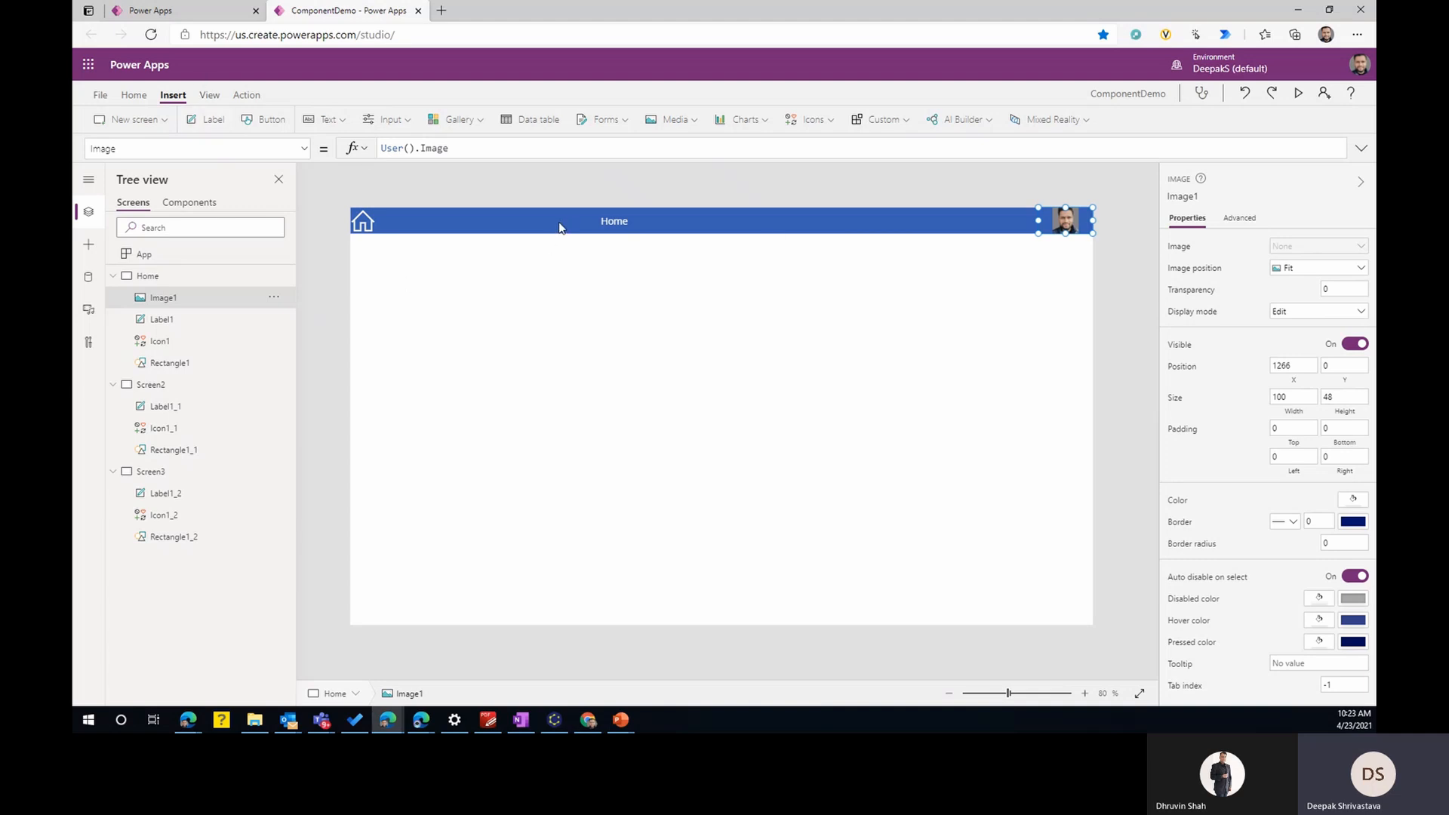
# - Save the app to the cloud under the name ComponentDemo
pyautogui.click(99, 97)
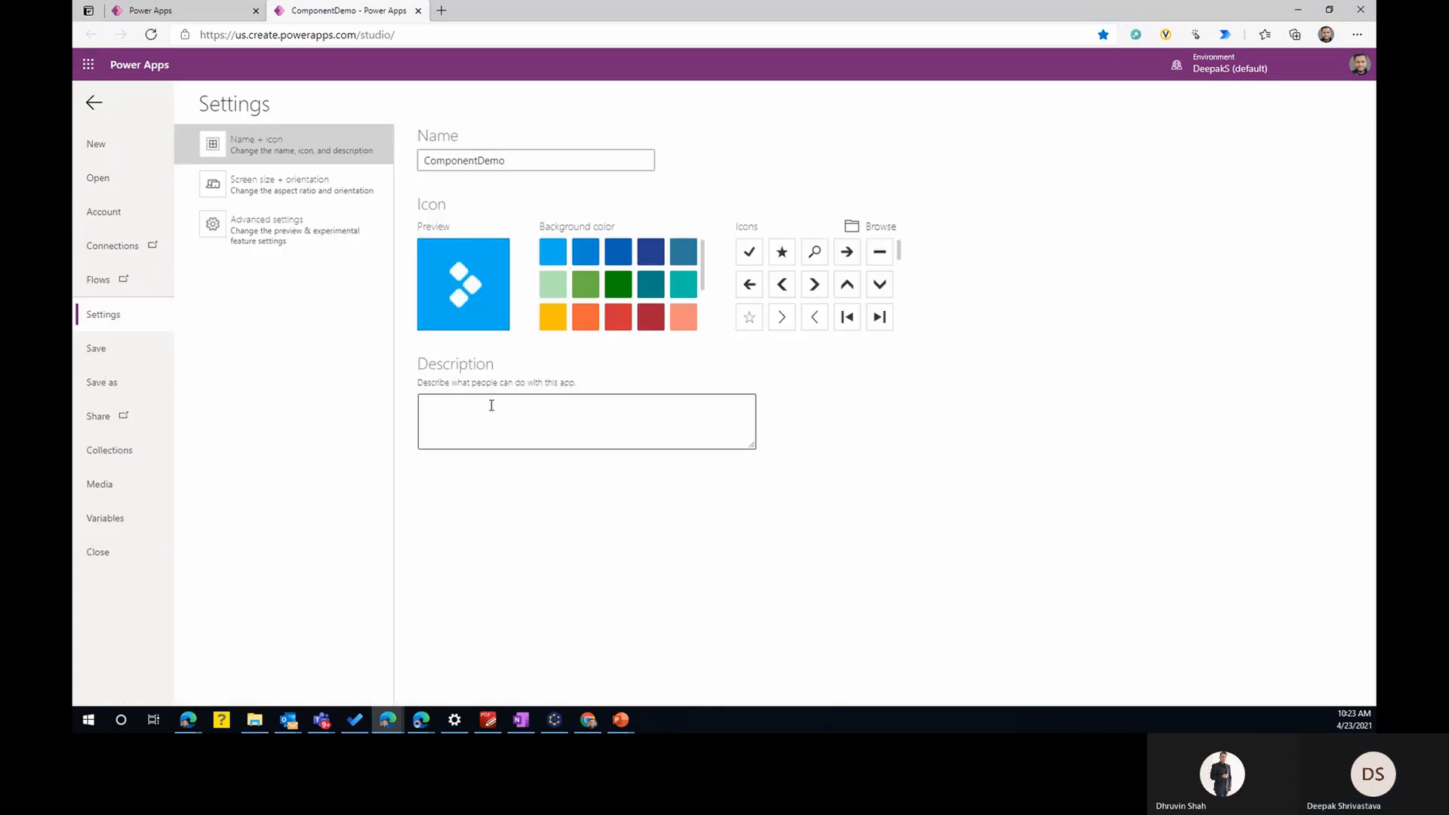
pyautogui.click(99, 380)
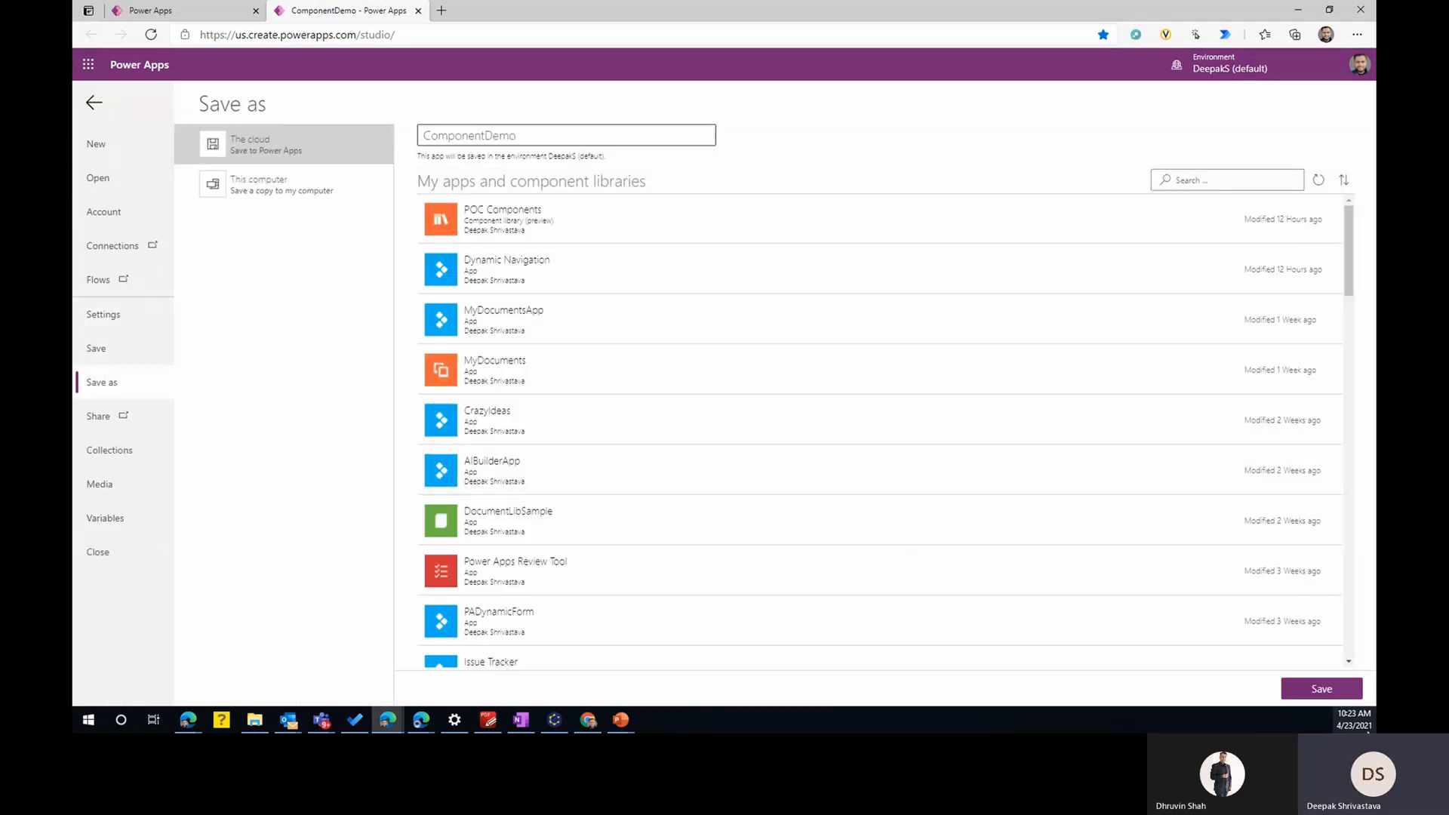
pyautogui.click(1317, 690)
# - Create a new component library named GeneralComponents from the Power Apps maker portal
pyautogui.click(174, 11)
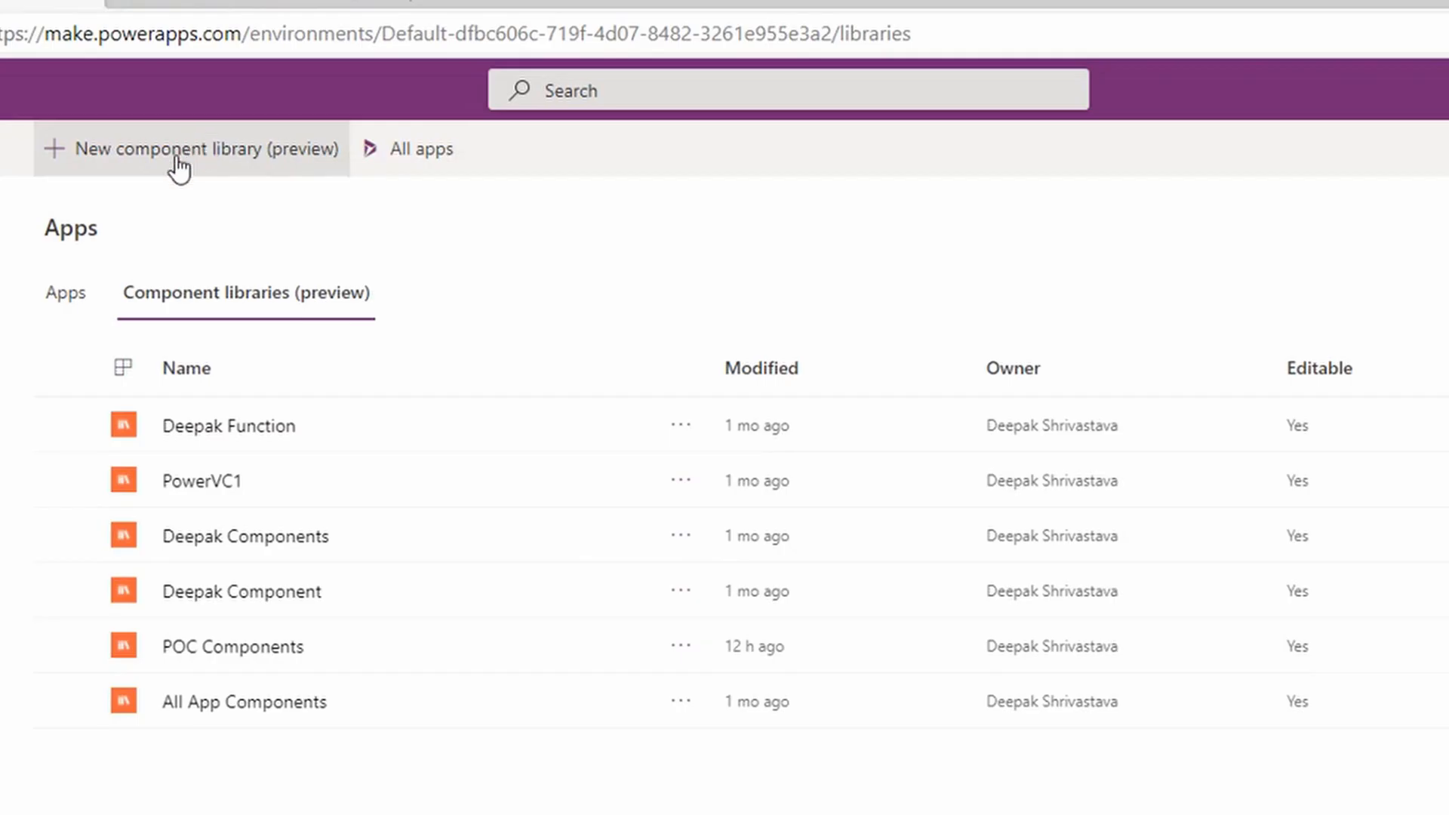
pyautogui.click(386, 98)
pyautogui.click(1133, 463)
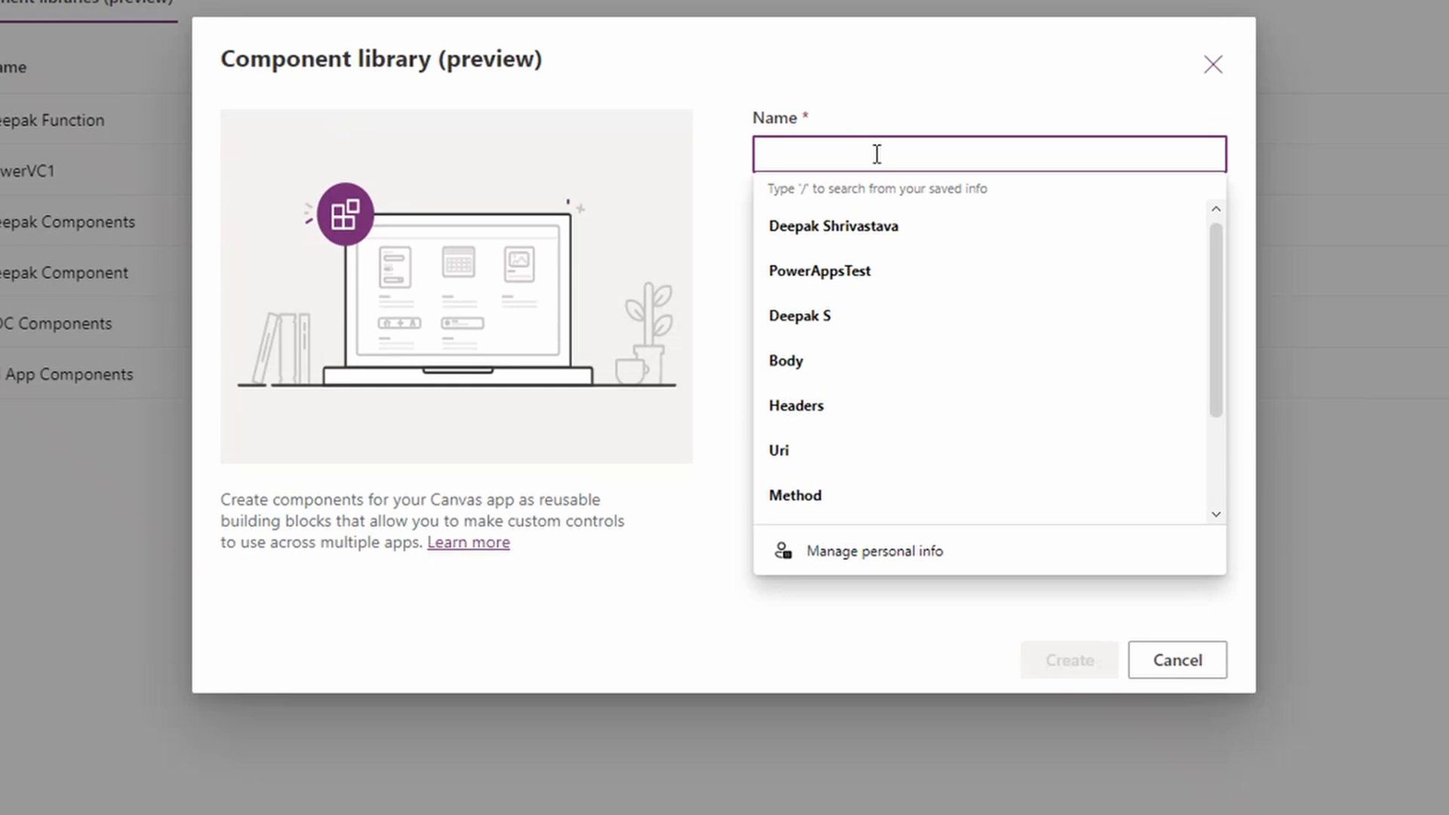
pyautogui.write('General')
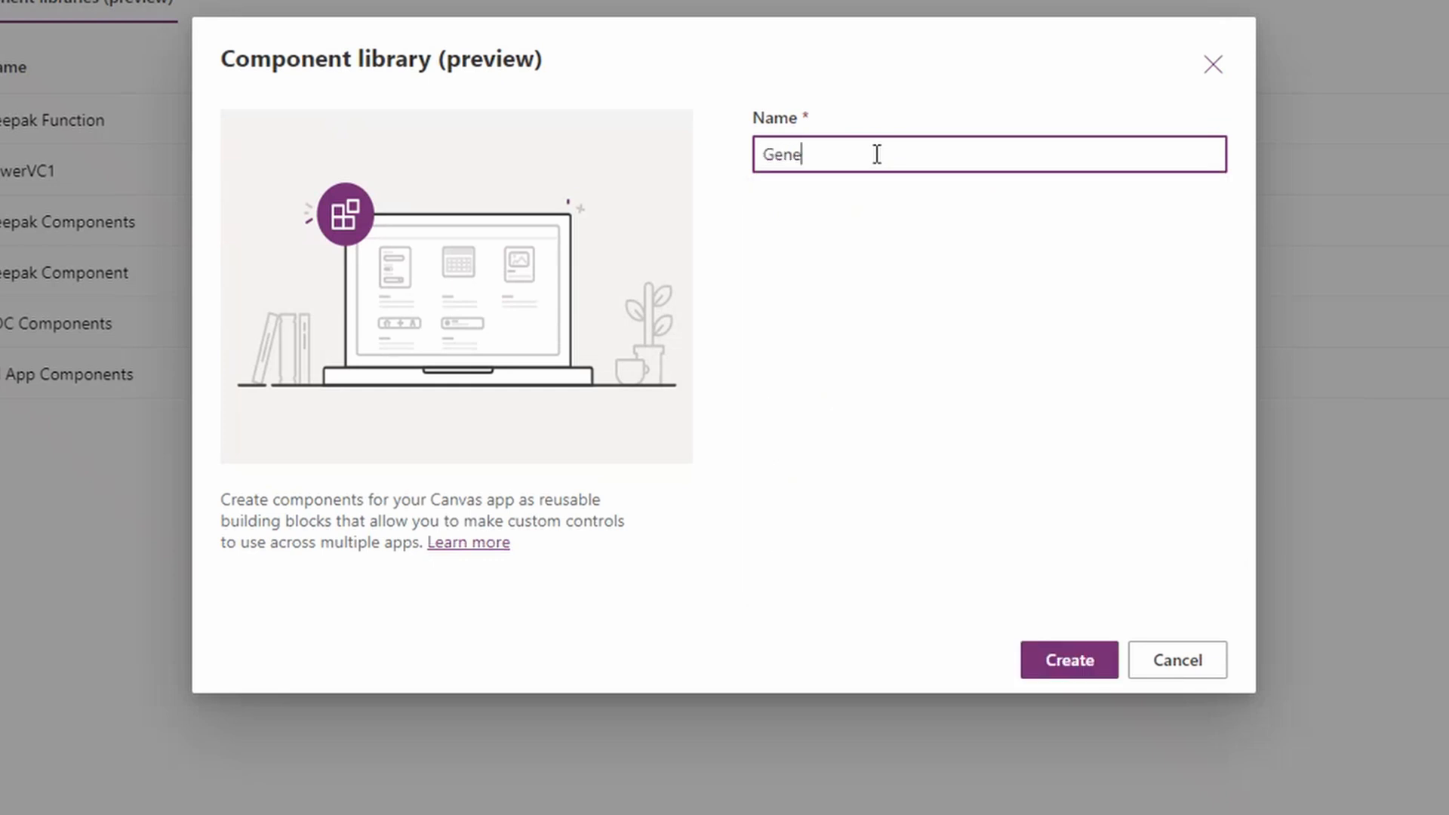
pyautogui.write('Components')
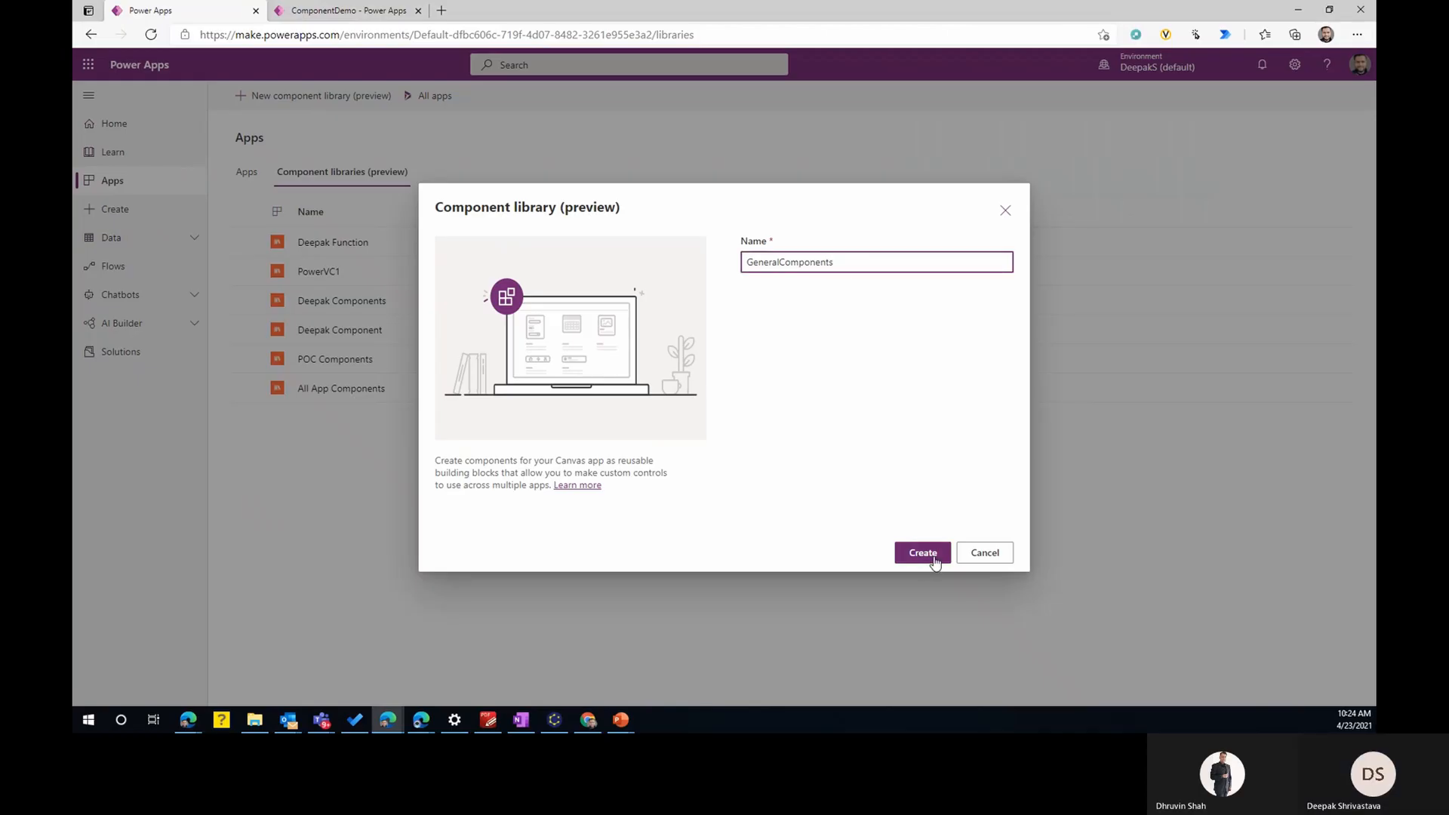
pyautogui.click(934, 558)
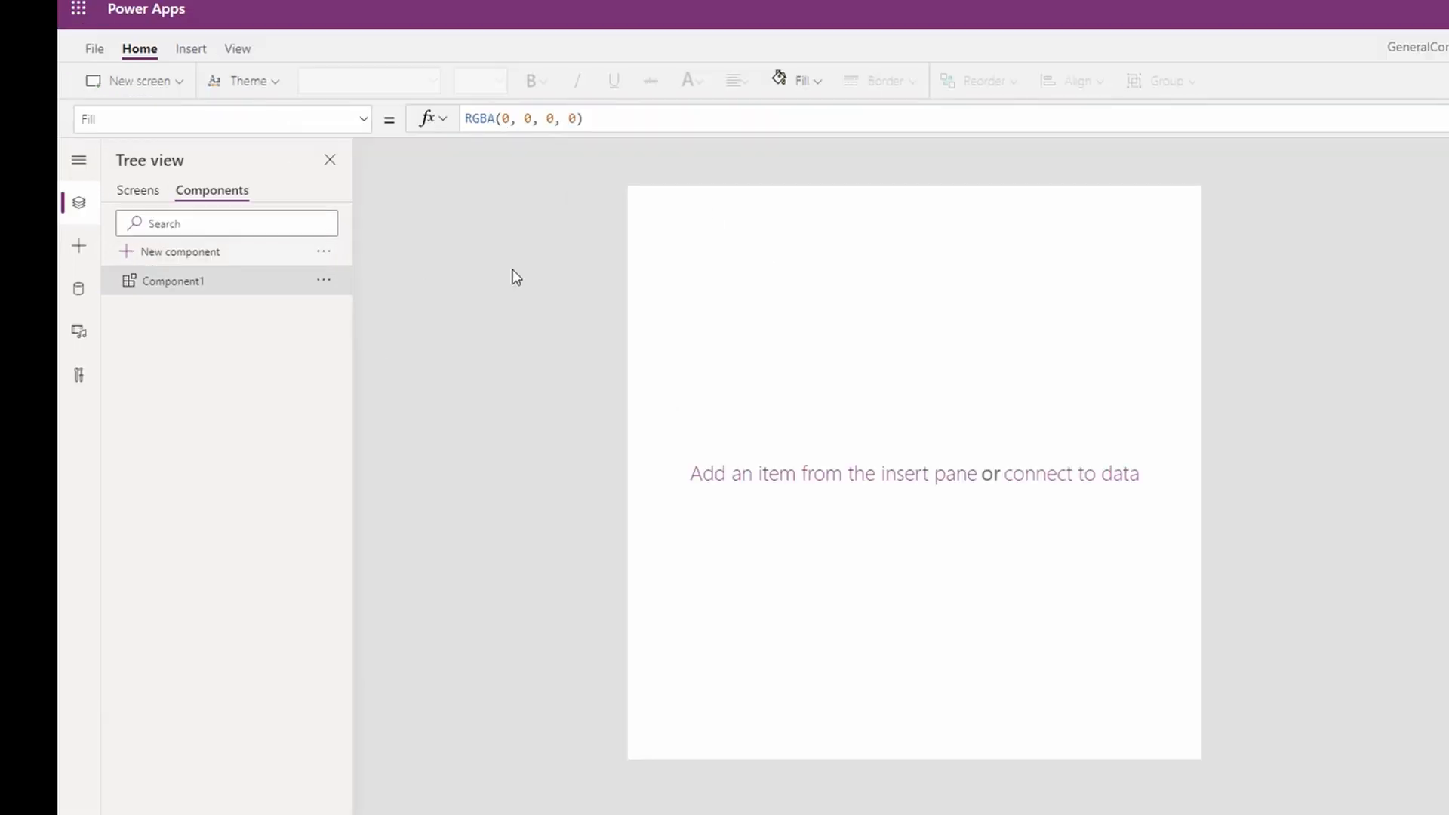
# - Check the new library's screens, and rename its default component as Header
pyautogui.click(143, 194)
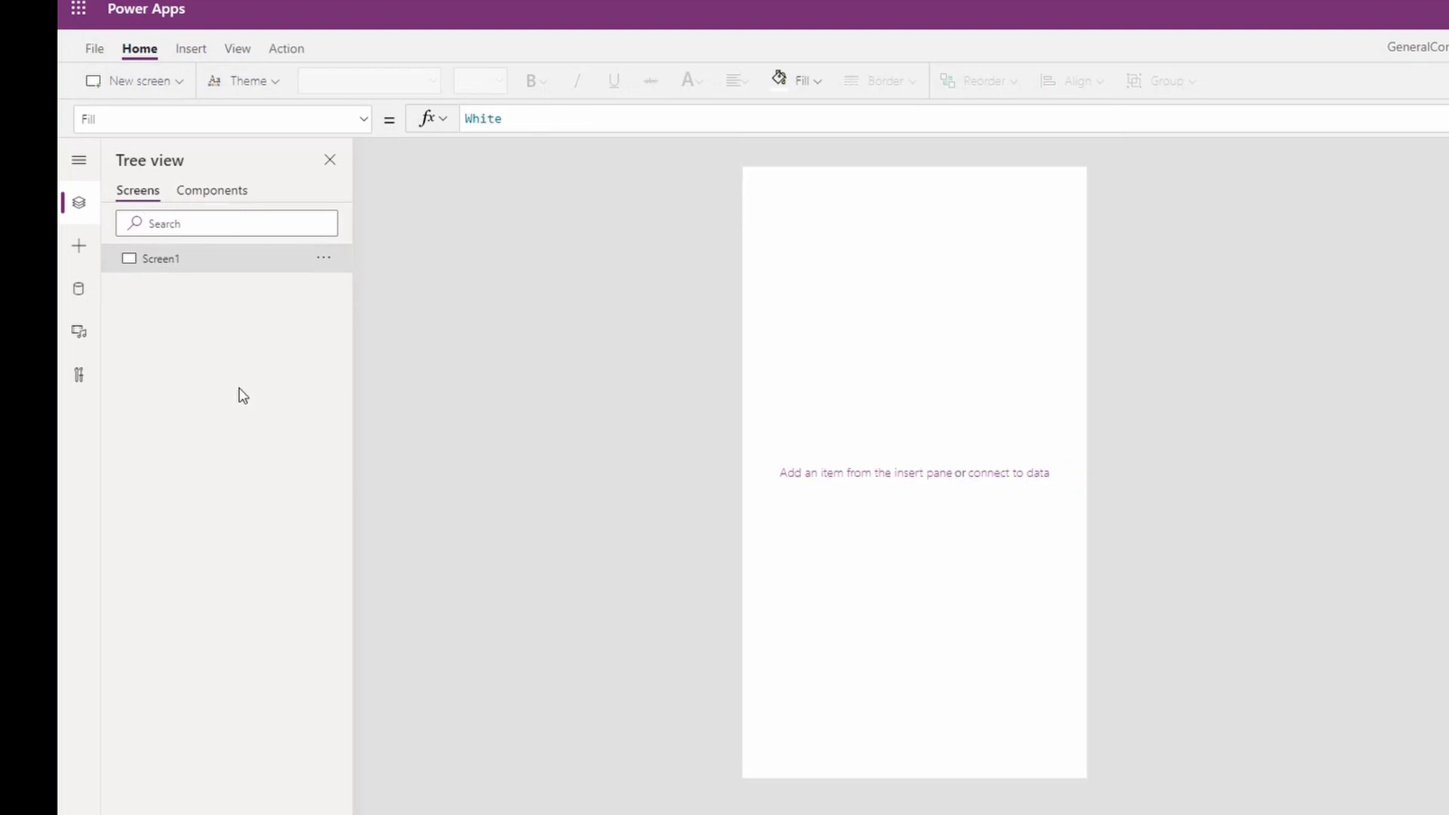
pyautogui.click(212, 191)
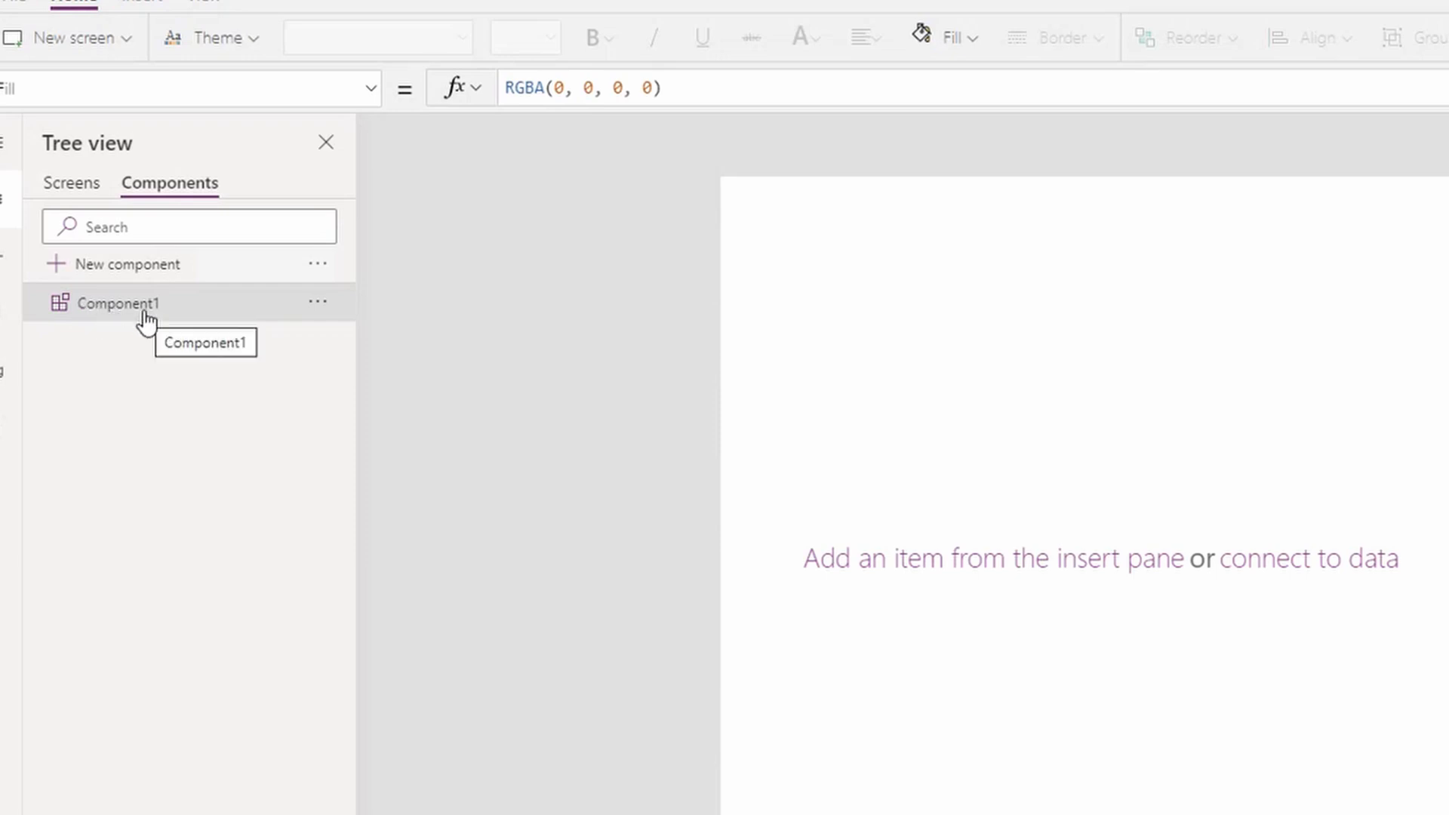
pyautogui.click(318, 303)
pyautogui.click(388, 417)
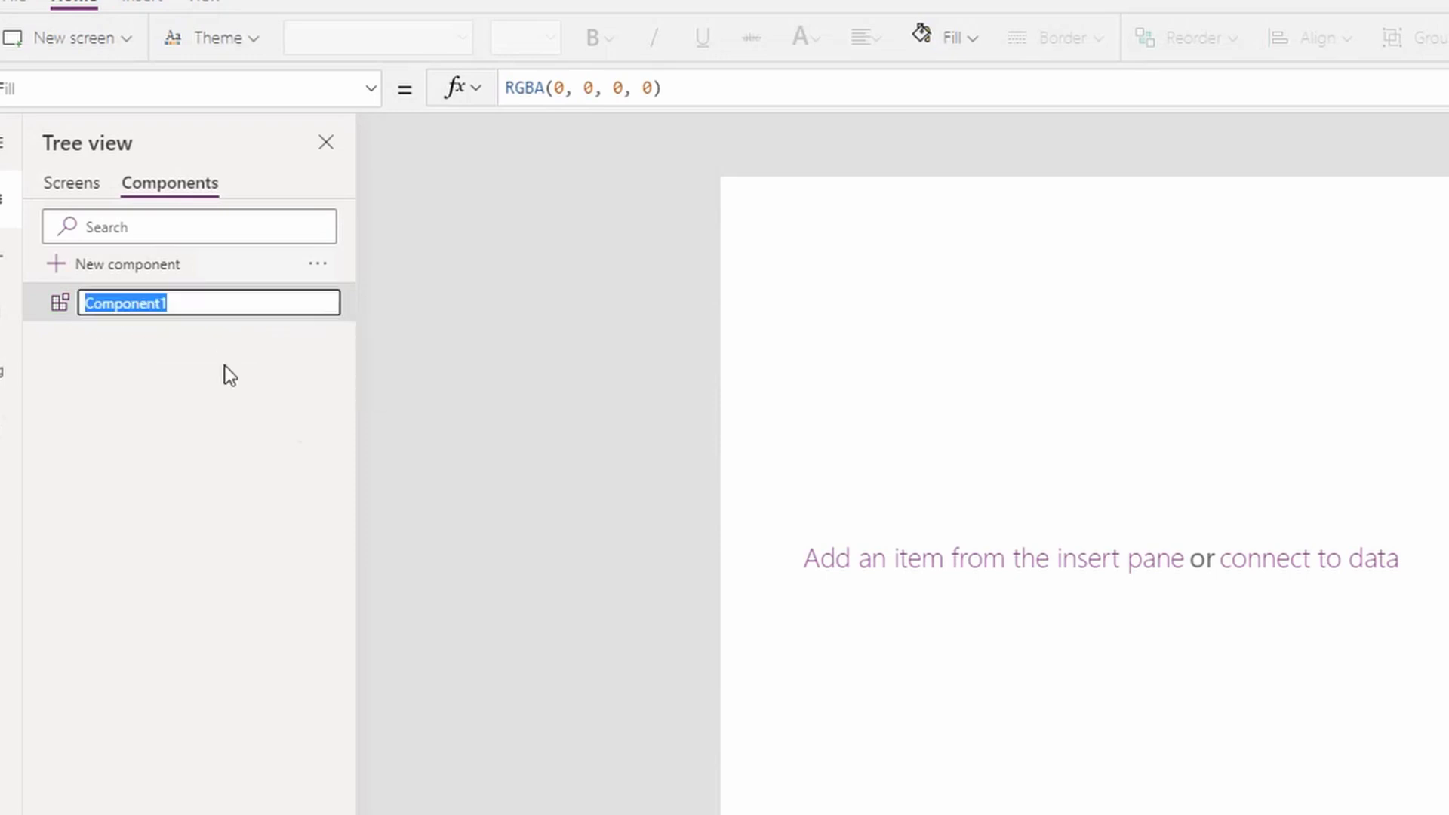
pyautogui.write('Head')
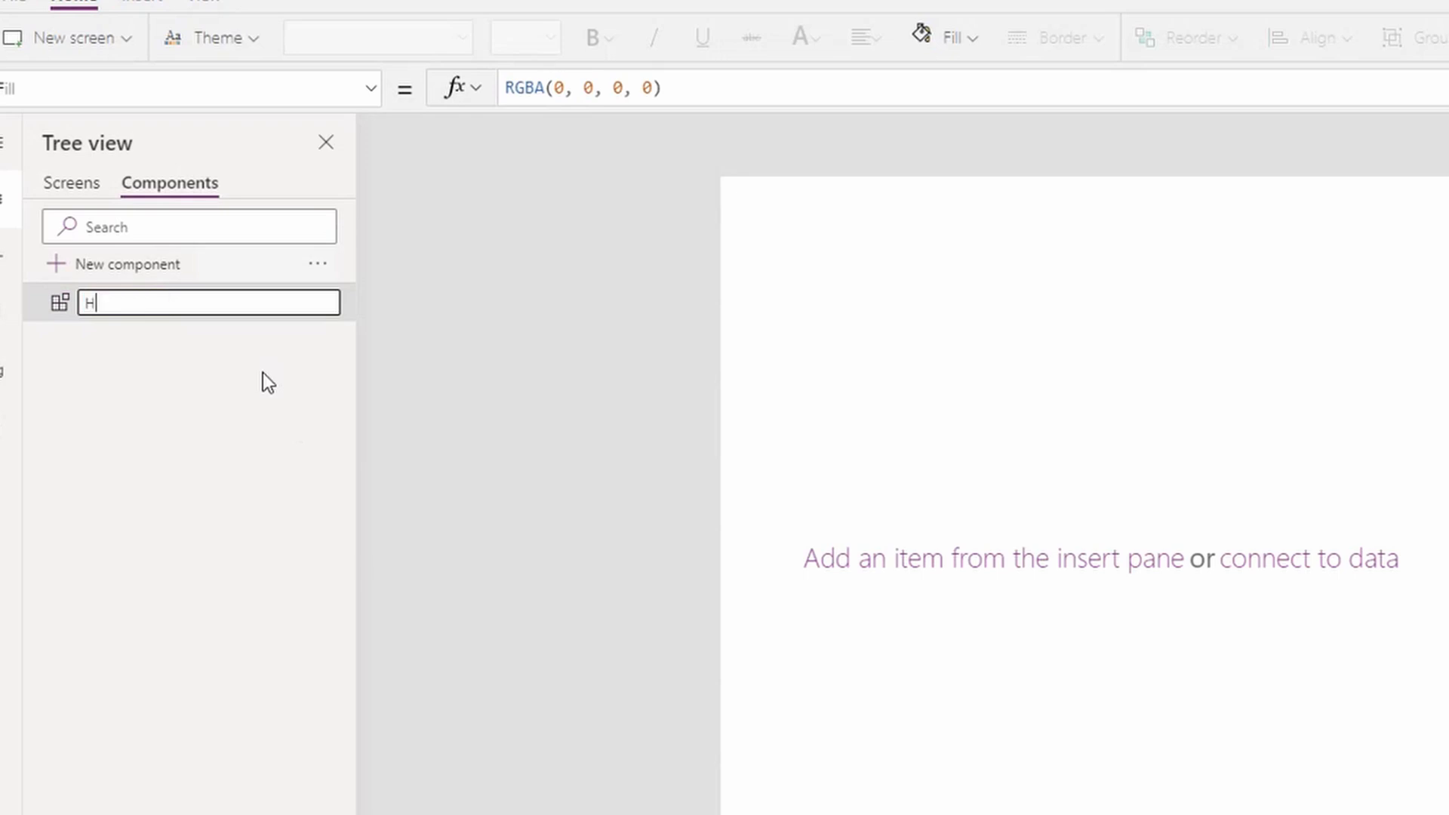
pyautogui.write('er')
pyautogui.press('Return')
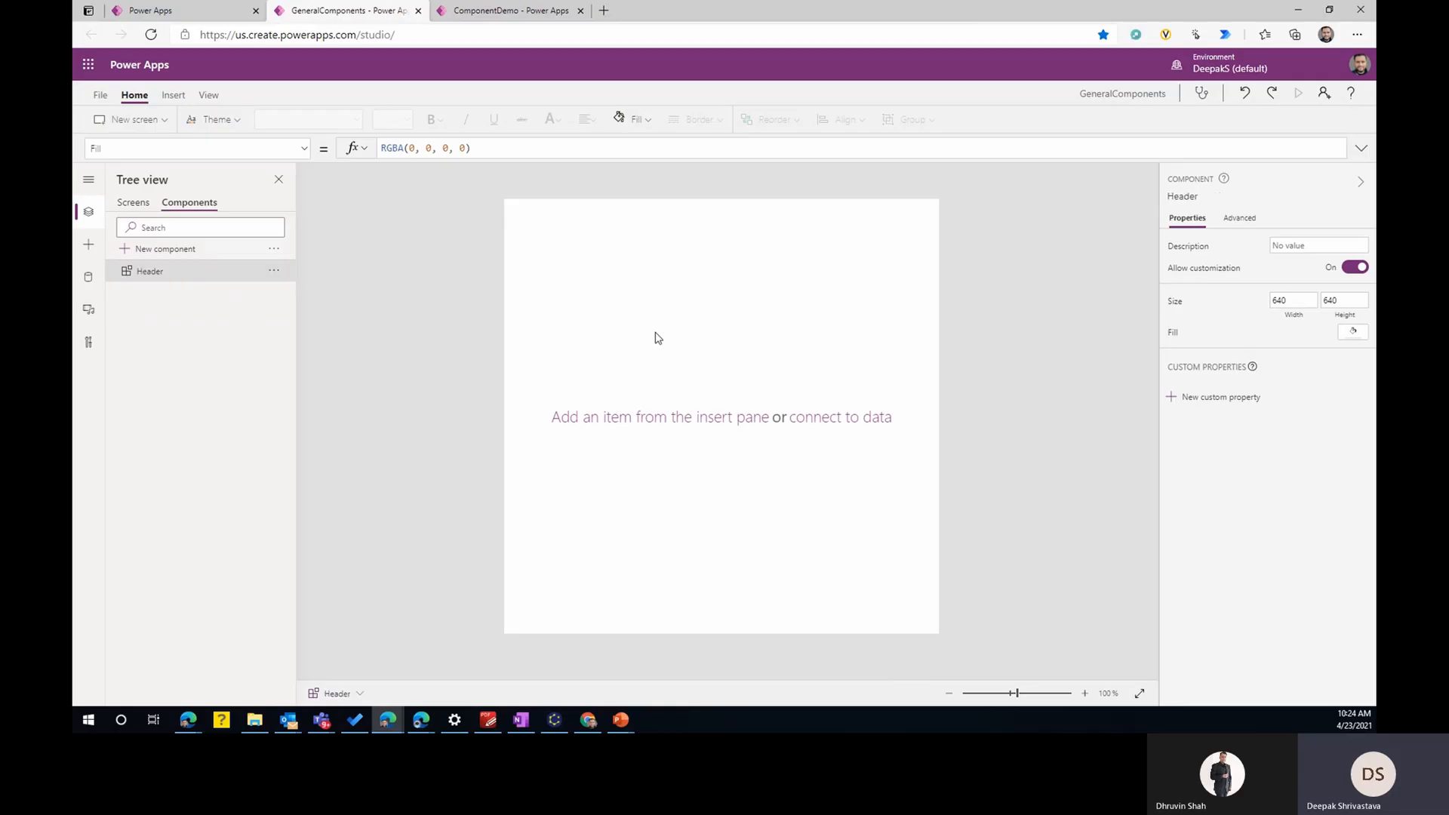
# - Add a rectangle across the top of the Header component, 640 wide and 43 high
pyautogui.click(173, 94)
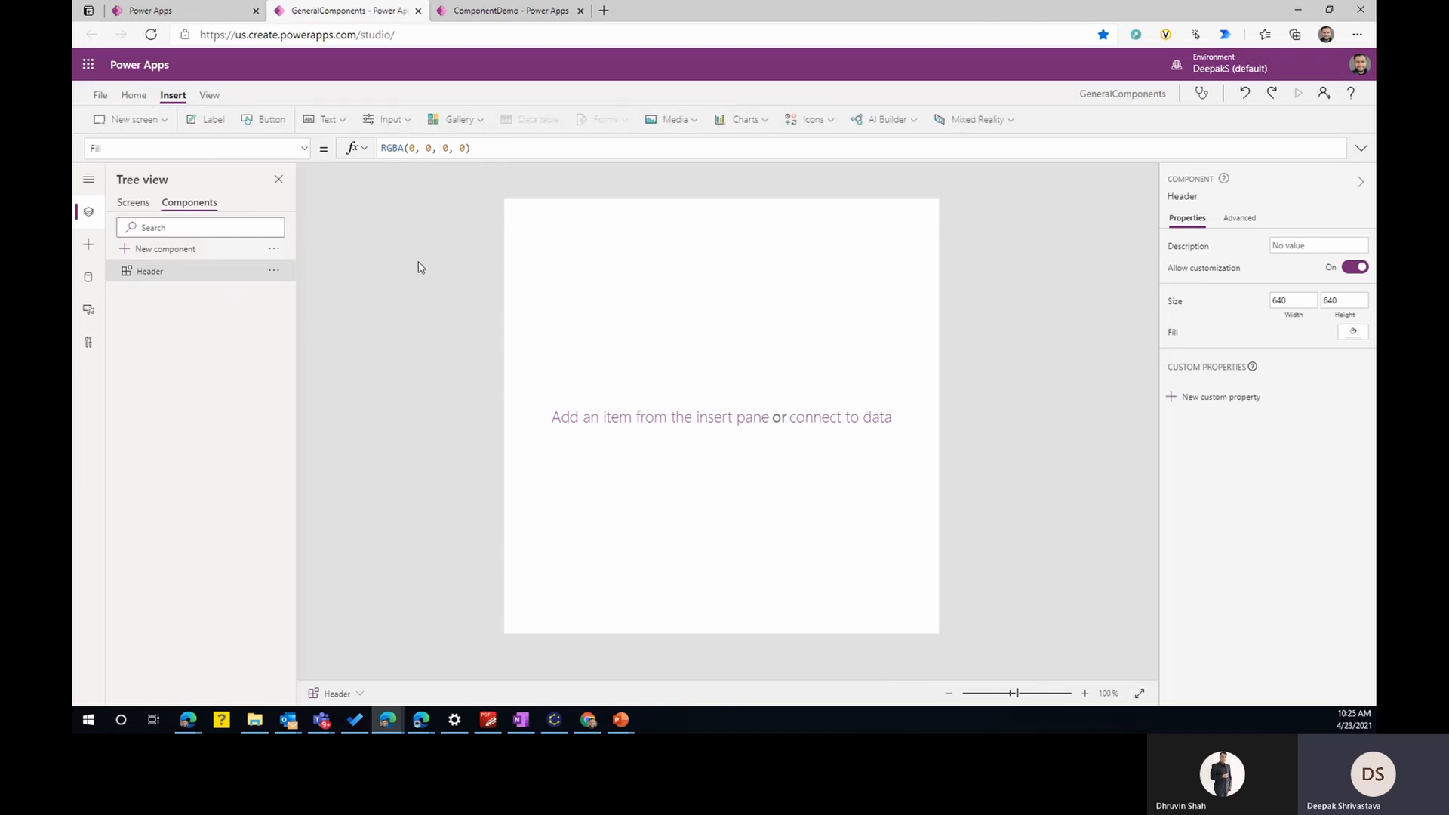
pyautogui.click(826, 123)
pyautogui.moveTo(945, 150); pyautogui.dragTo(936, 358)
pyautogui.click(824, 274)
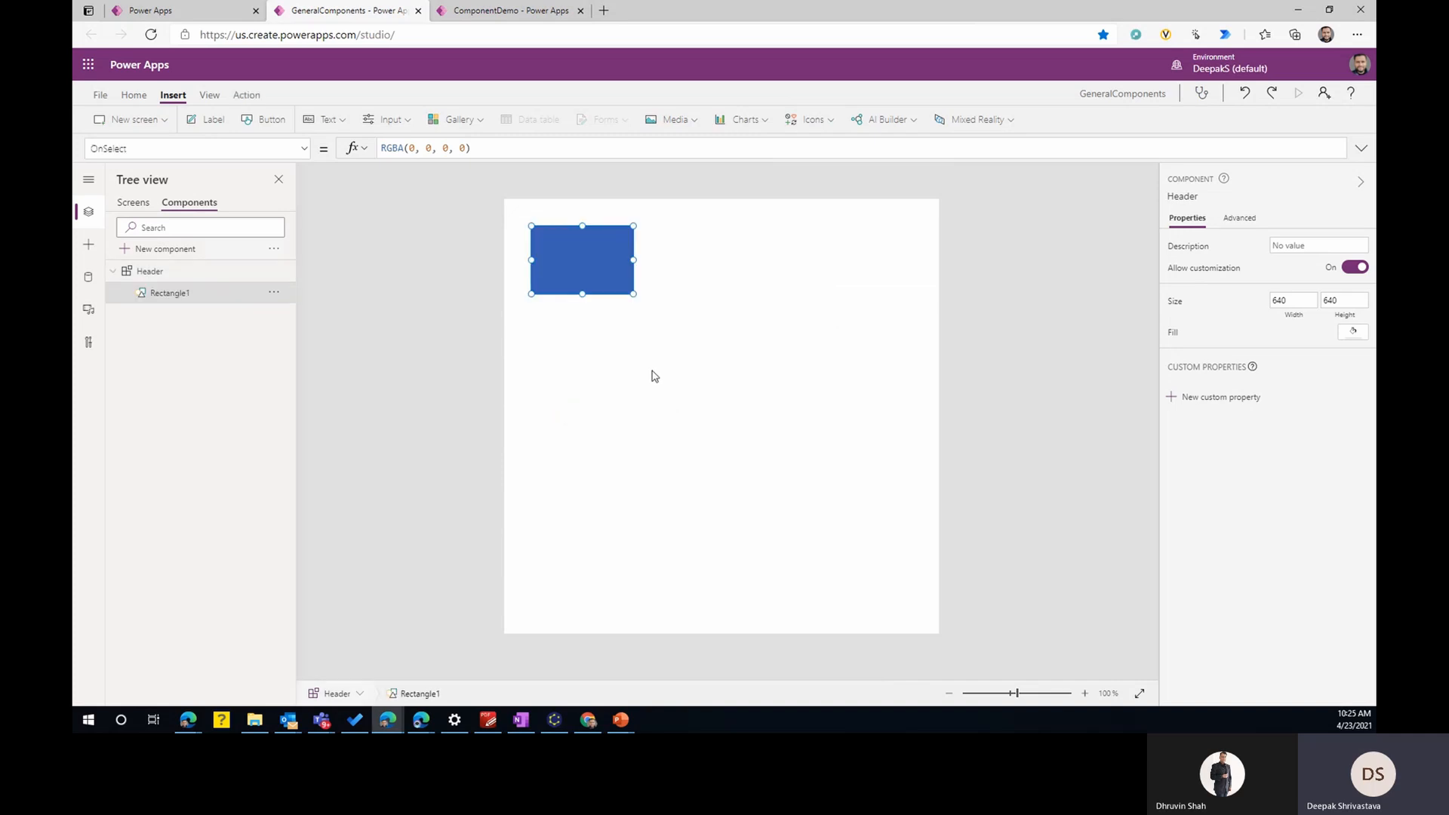
pyautogui.moveTo(600, 278); pyautogui.dragTo(939, 228)
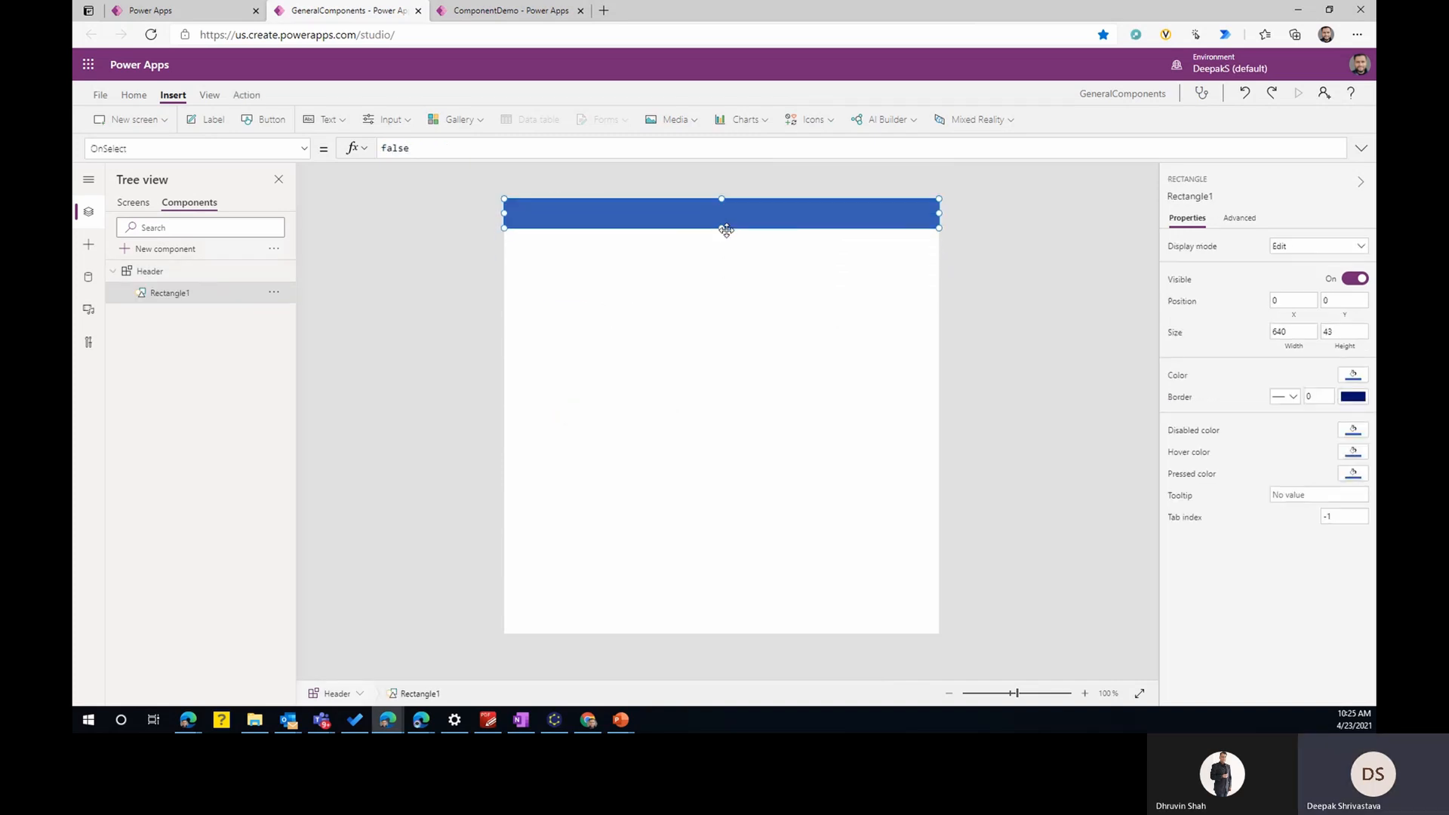
# - Add a white home icon at the left end of the Header component's bar
pyautogui.click(809, 122)
pyautogui.click(831, 171)
pyautogui.moveTo(556, 241)
pyautogui.mouseDown()
pyautogui.moveTo(526, 211)
pyautogui.moveTo(535, 227)
pyautogui.mouseUp()
pyautogui.scroll(-5, 1273, 457)
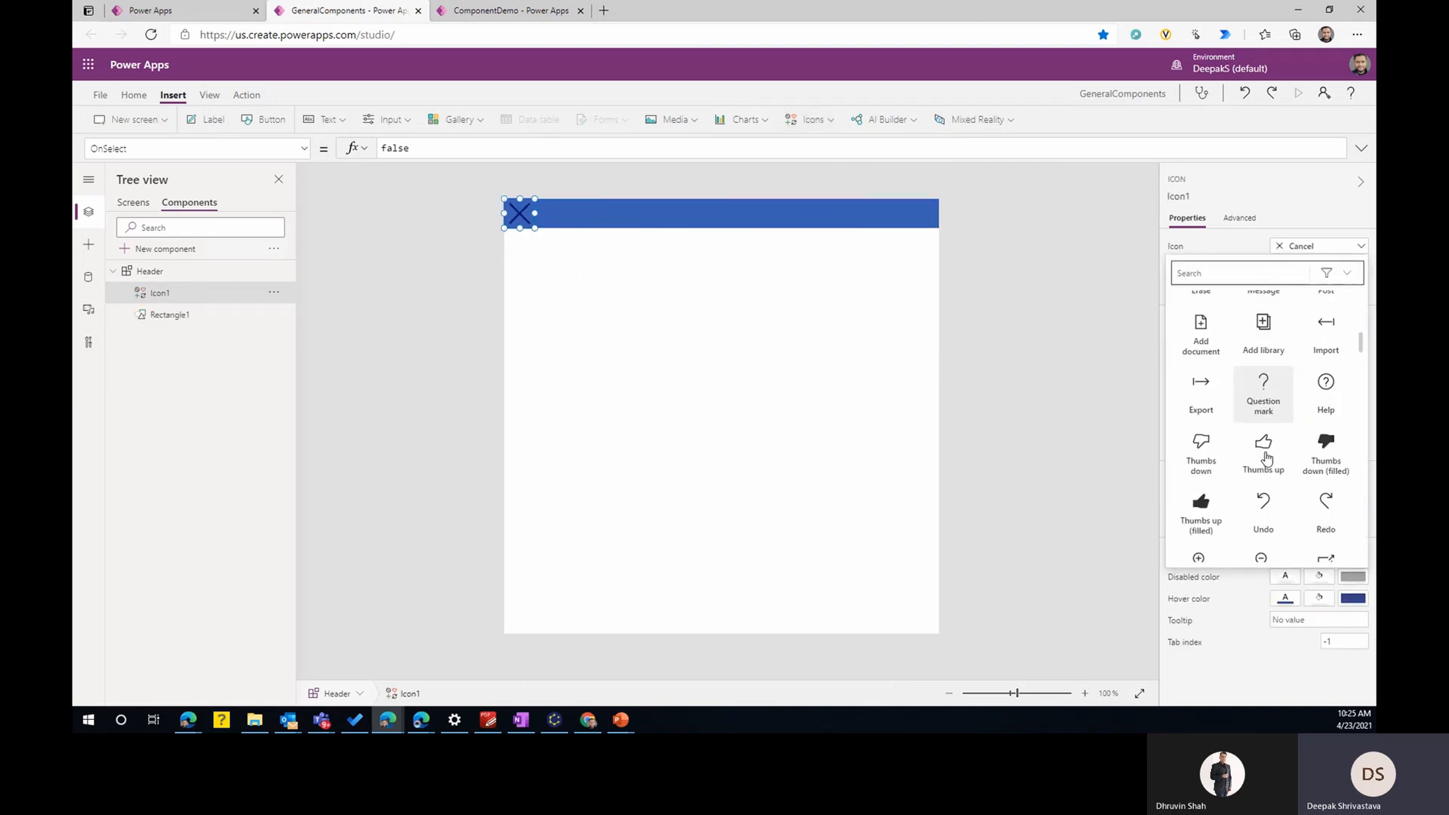
pyautogui.click(1265, 453)
pyautogui.click(1354, 521)
pyautogui.click(1115, 423)
# - Add a label across the Header component's bar, 640 wide and 43 high, with centred white text
pyautogui.click(680, 213)
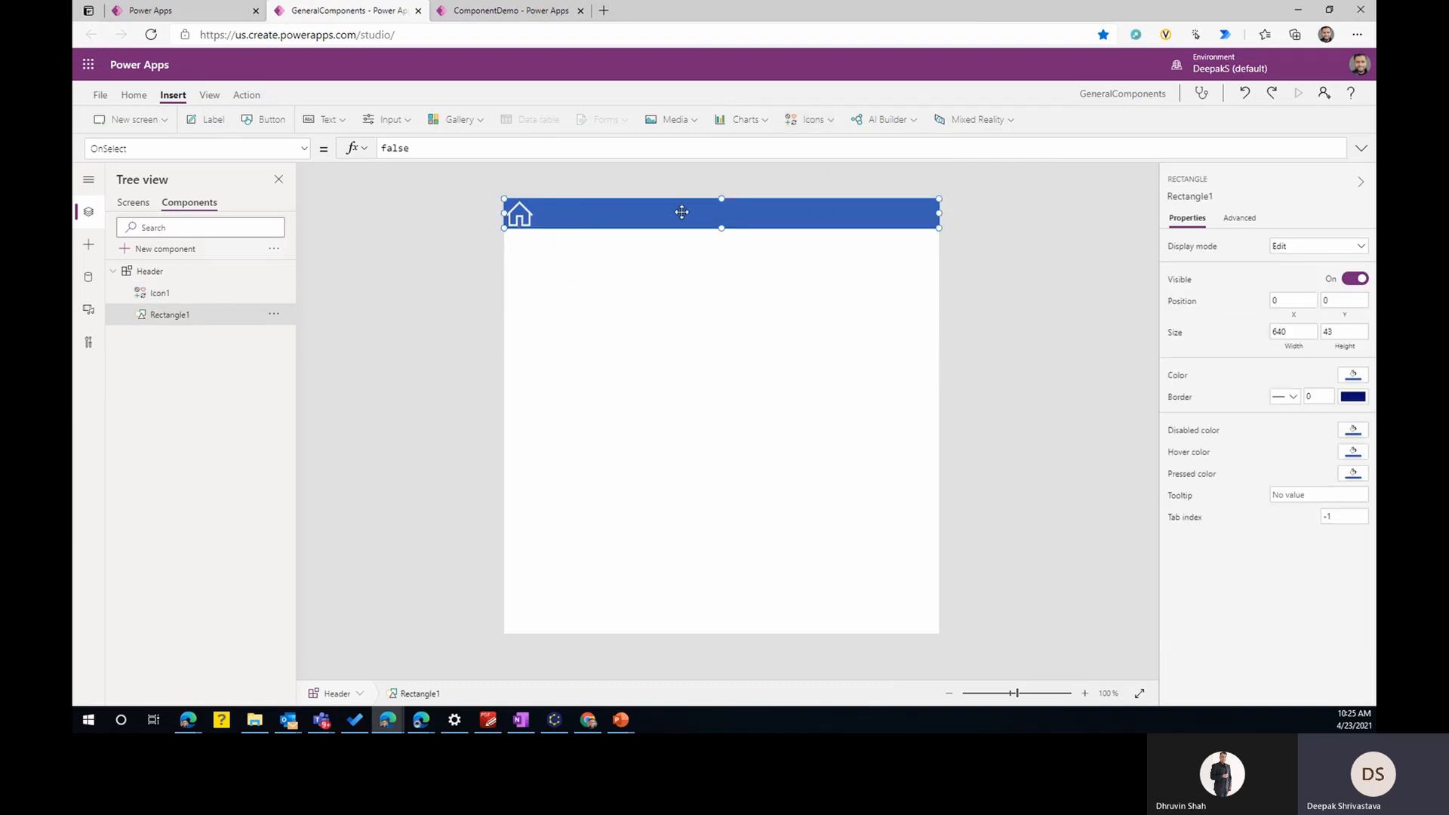
pyautogui.click(212, 120)
pyautogui.moveTo(596, 256); pyautogui.dragTo(504, 213)
pyautogui.moveTo(912, 213); pyautogui.dragTo(940, 213)
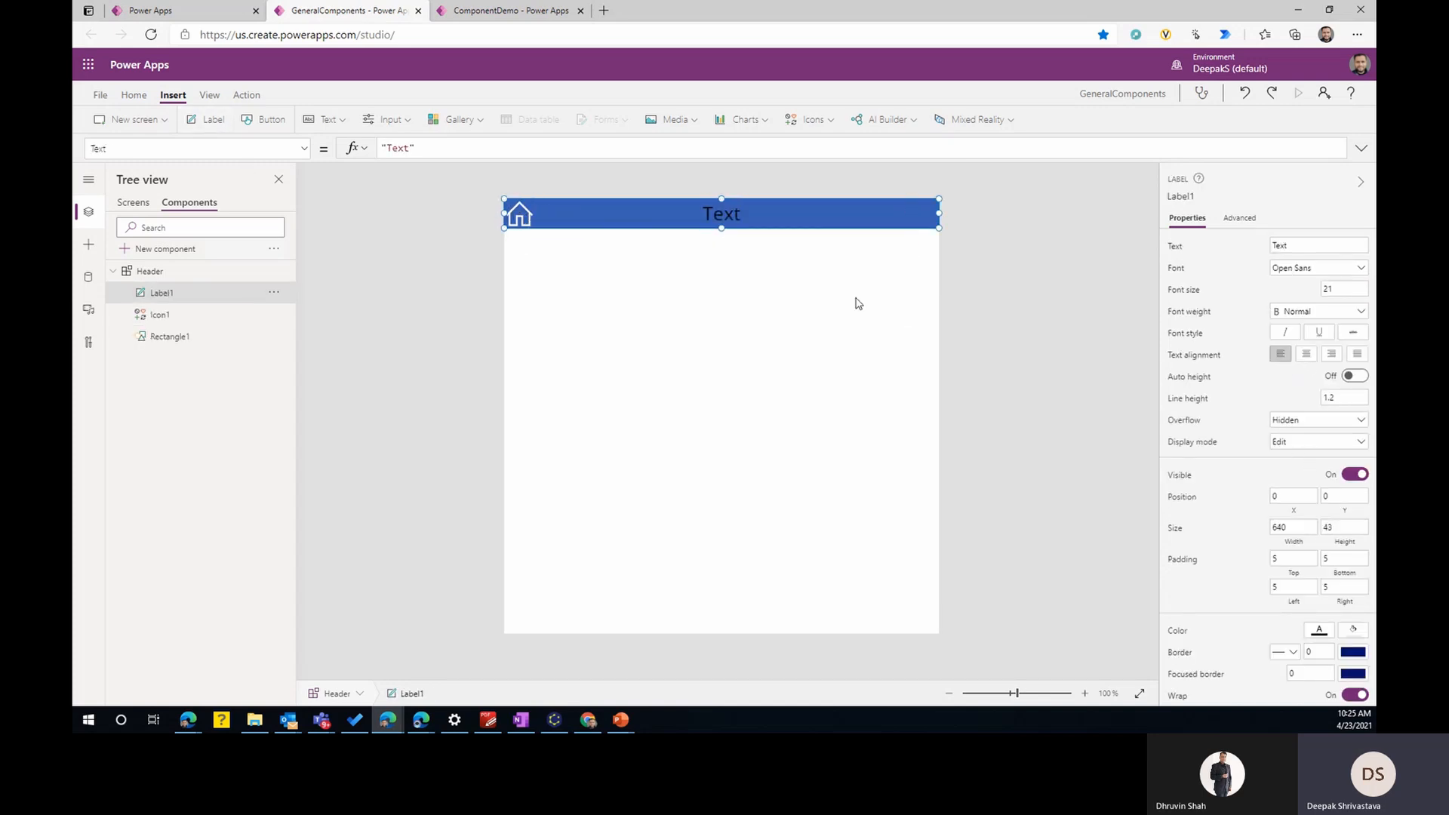
pyautogui.click(1307, 354)
pyautogui.click(1320, 629)
pyautogui.click(1112, 491)
pyautogui.click(806, 329)
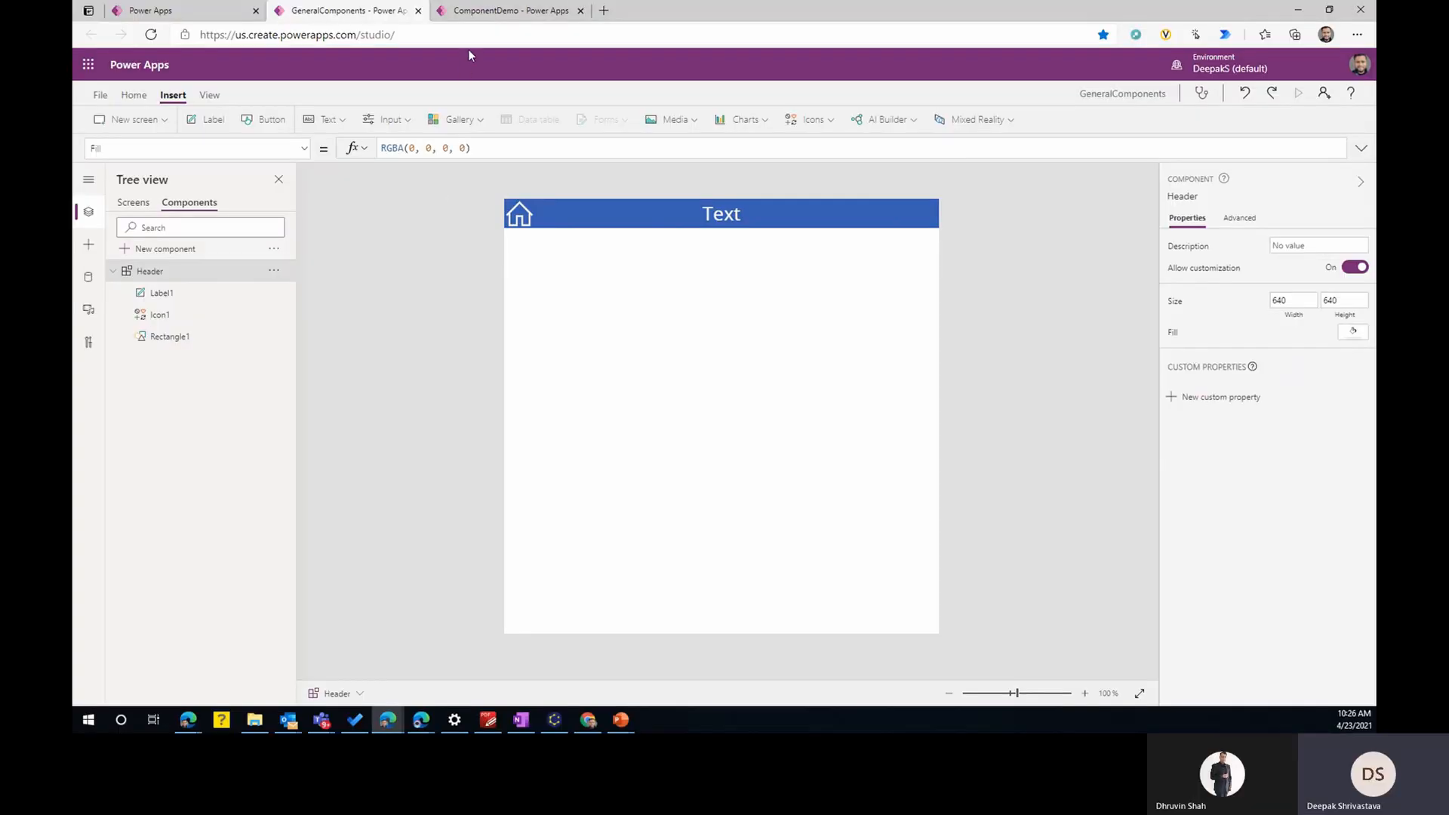
# - In the ComponentDemo app, extend the Home header label leftward to X 279 and a width of 806
pyautogui.click(498, 11)
pyautogui.click(94, 102)
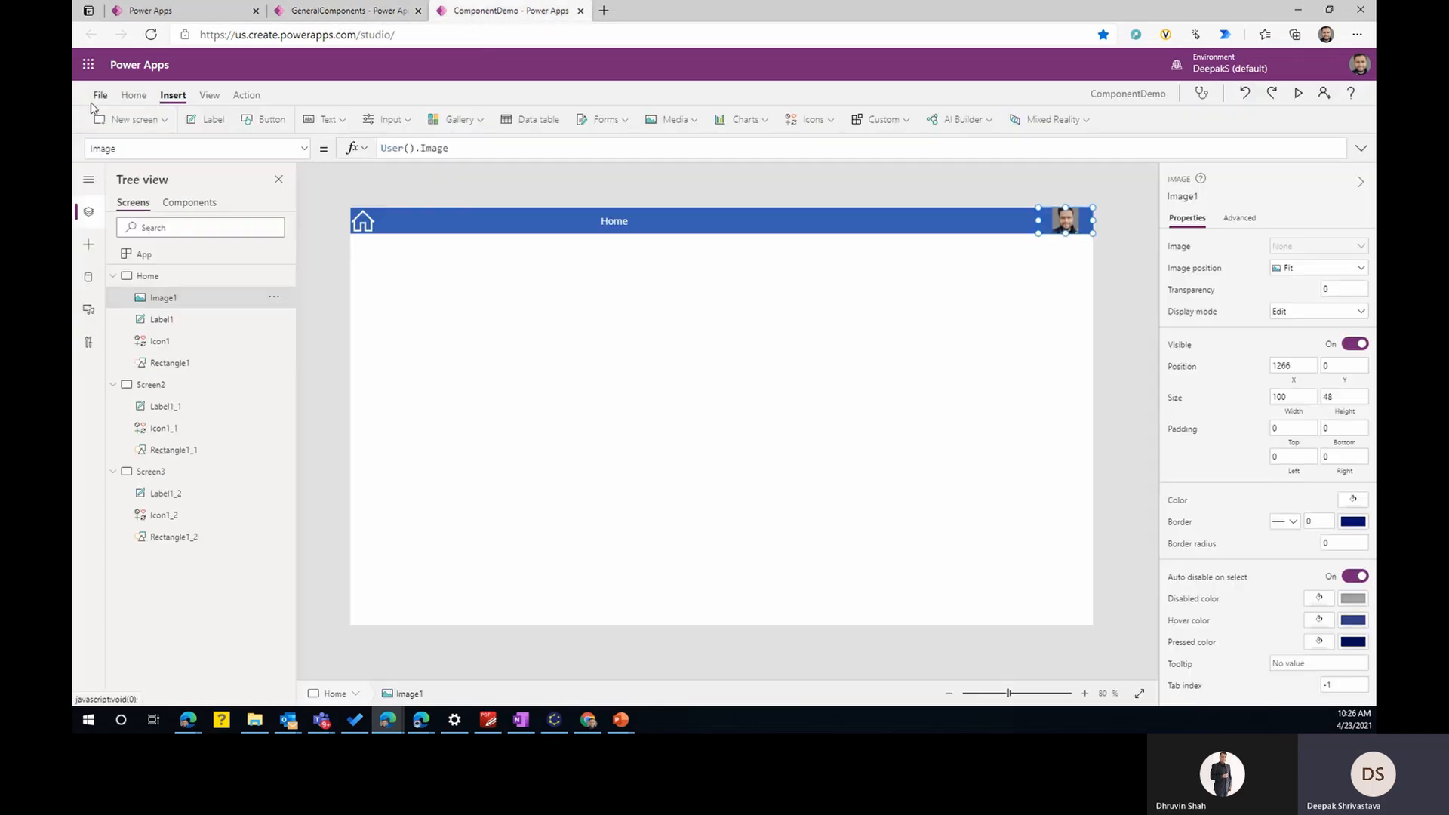
pyautogui.click(602, 221)
pyautogui.moveTo(598, 221); pyautogui.dragTo(502, 220)
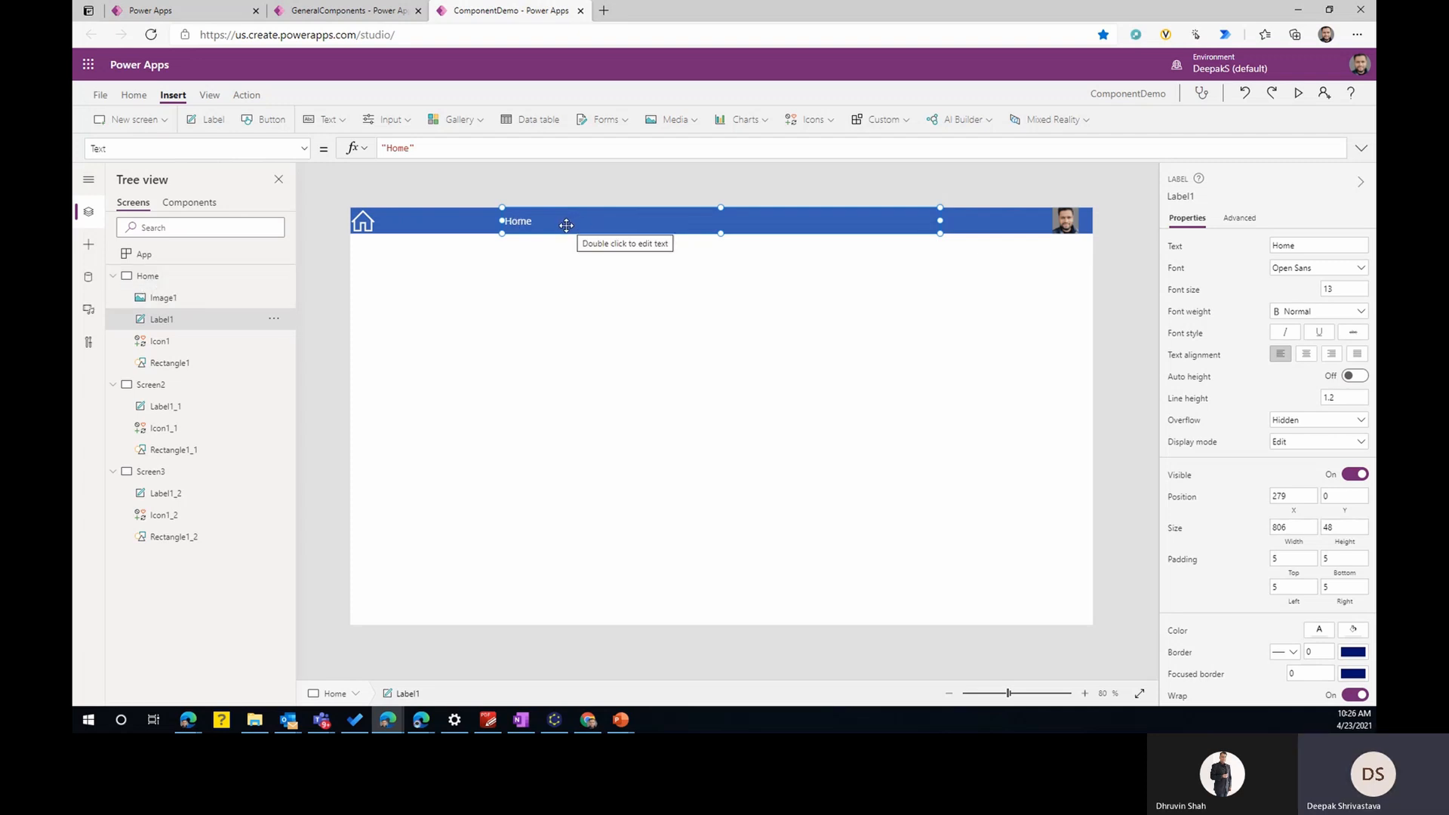
# - In the GeneralComponents library, start a new custom property on the Header component with display name and name ScreenName
pyautogui.click(343, 10)
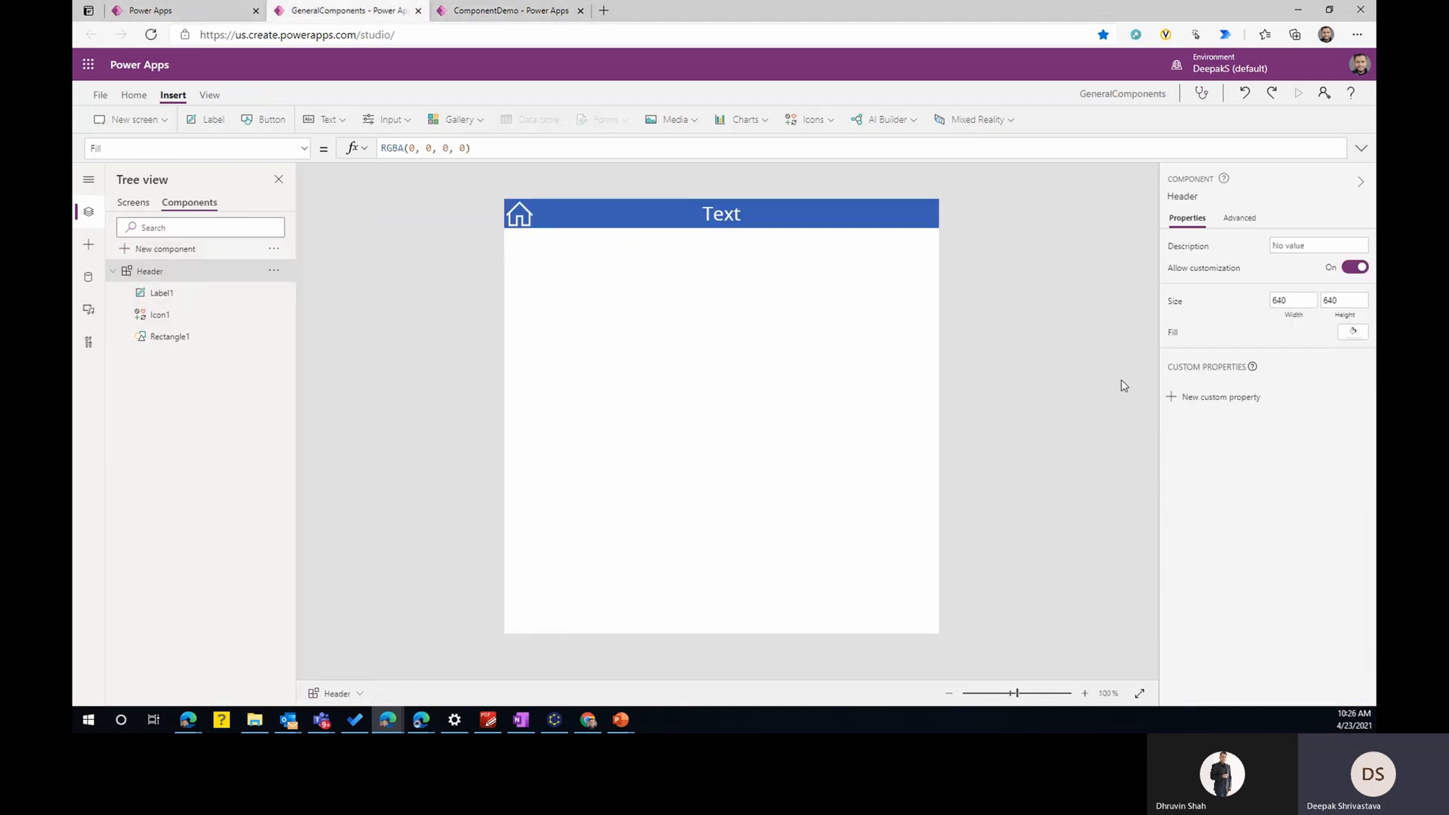
pyautogui.click(1214, 399)
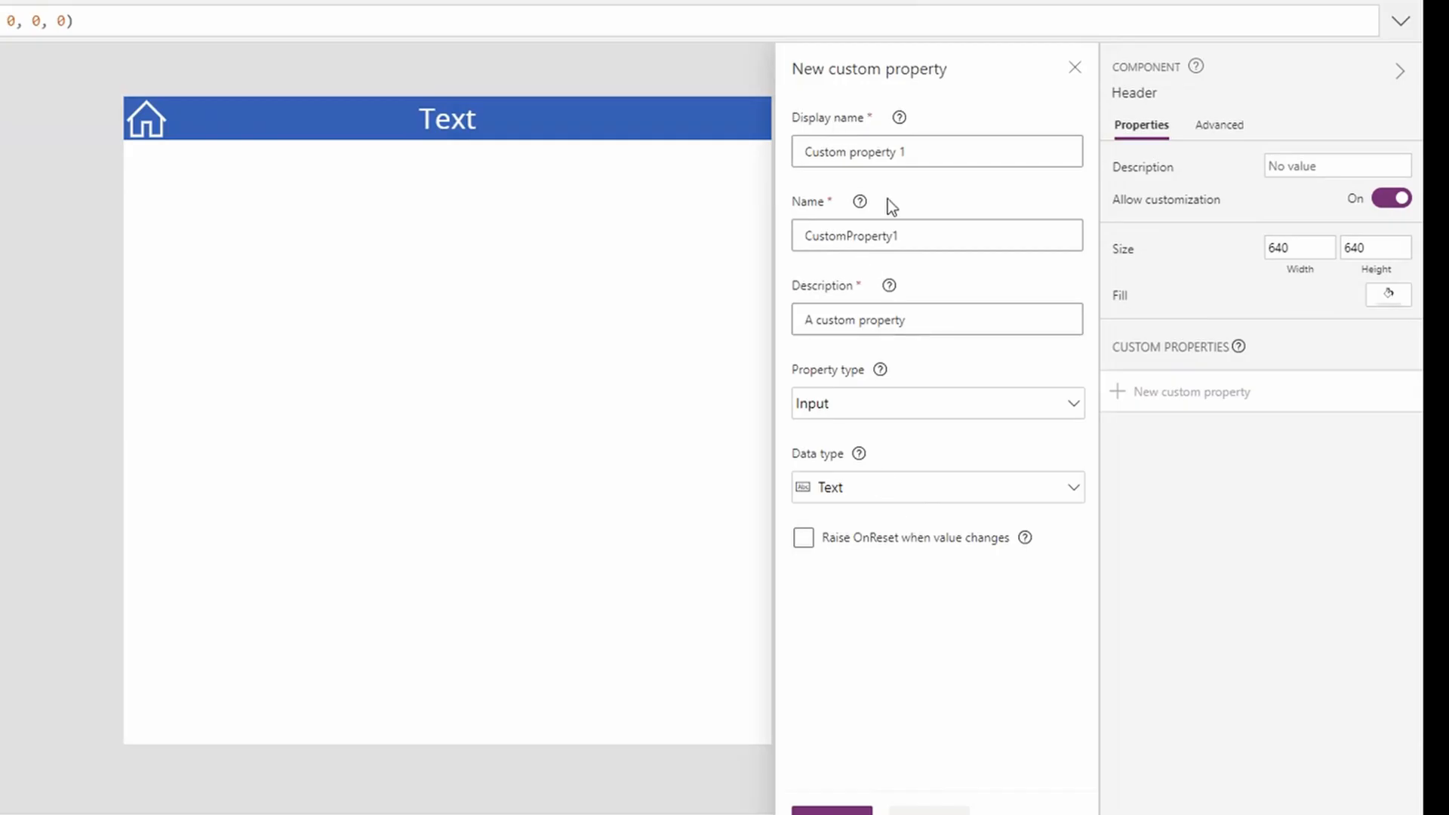
pyautogui.click(931, 151)
pyautogui.moveTo(931, 151); pyautogui.dragTo(783, 147)
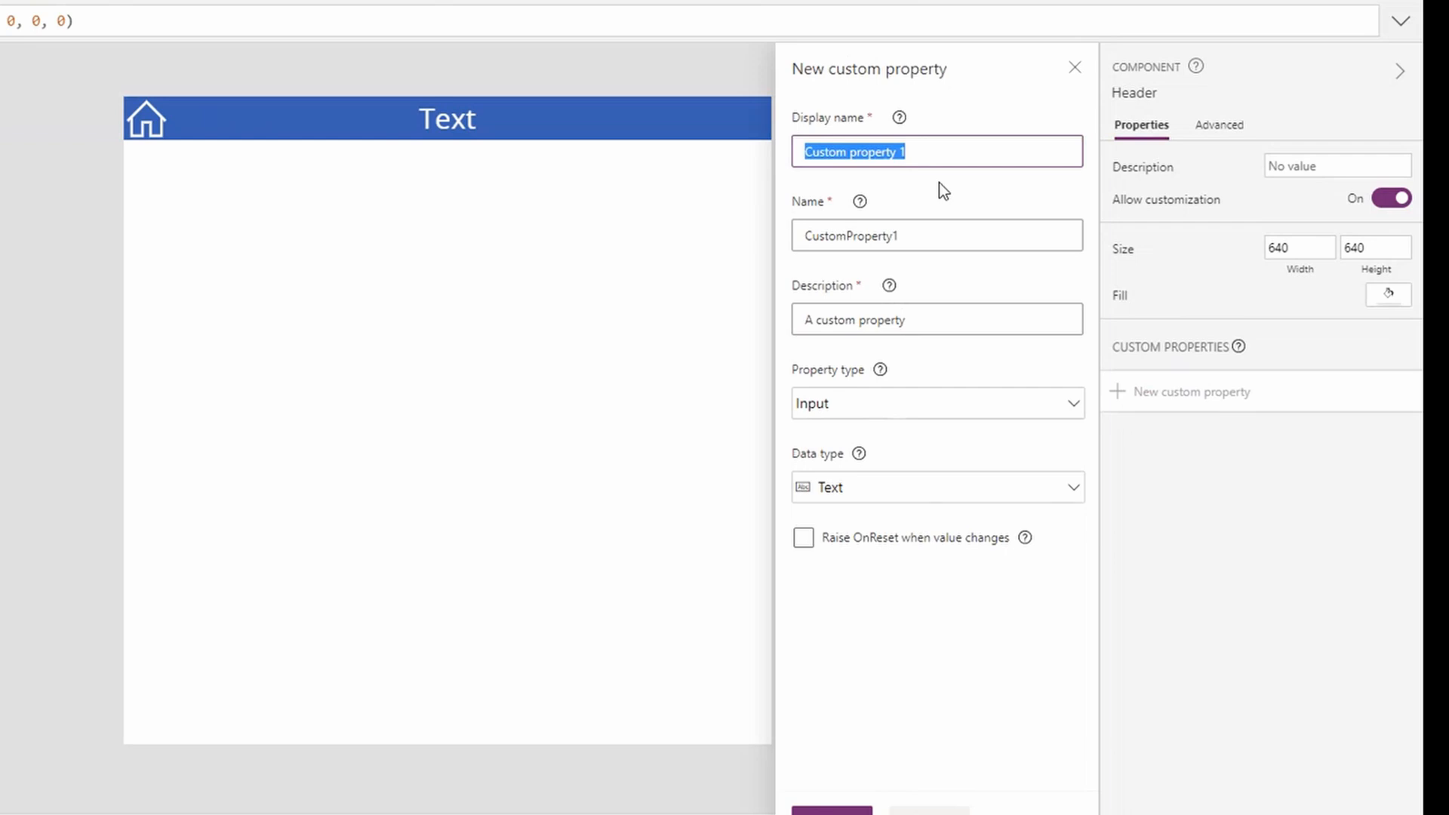
pyautogui.write('Screen')
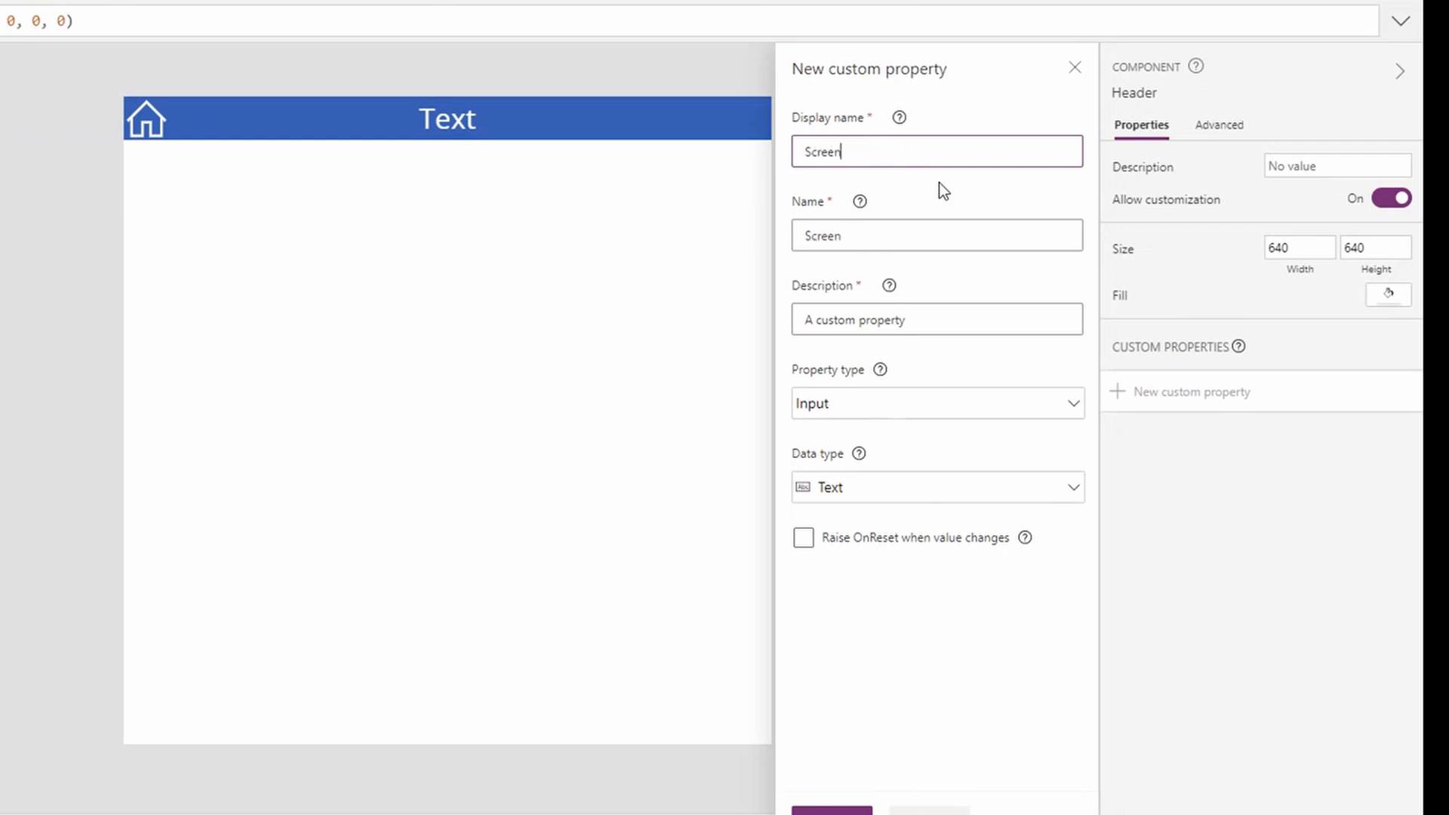
pyautogui.write('Name')
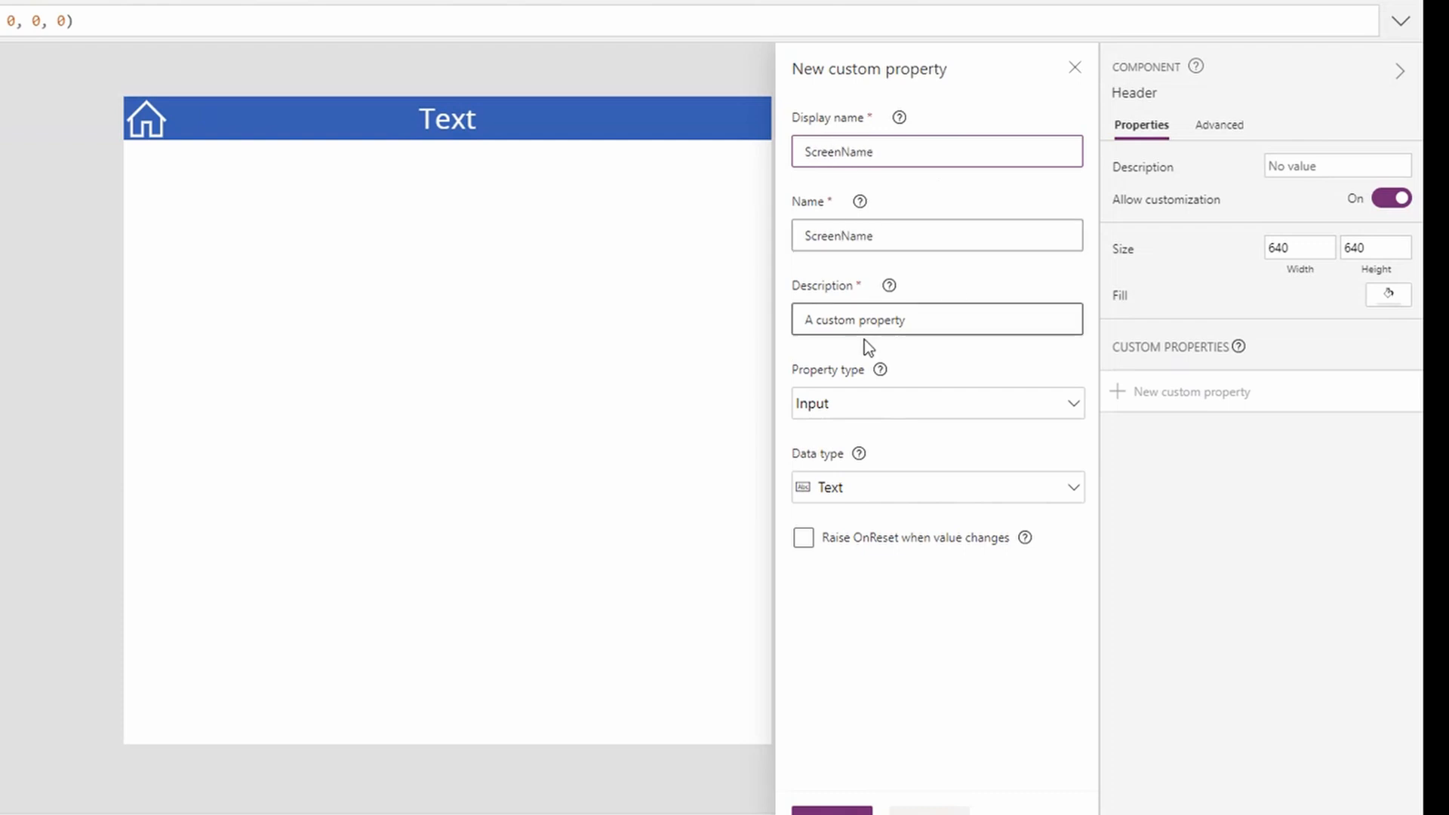
pyautogui.click(994, 360)
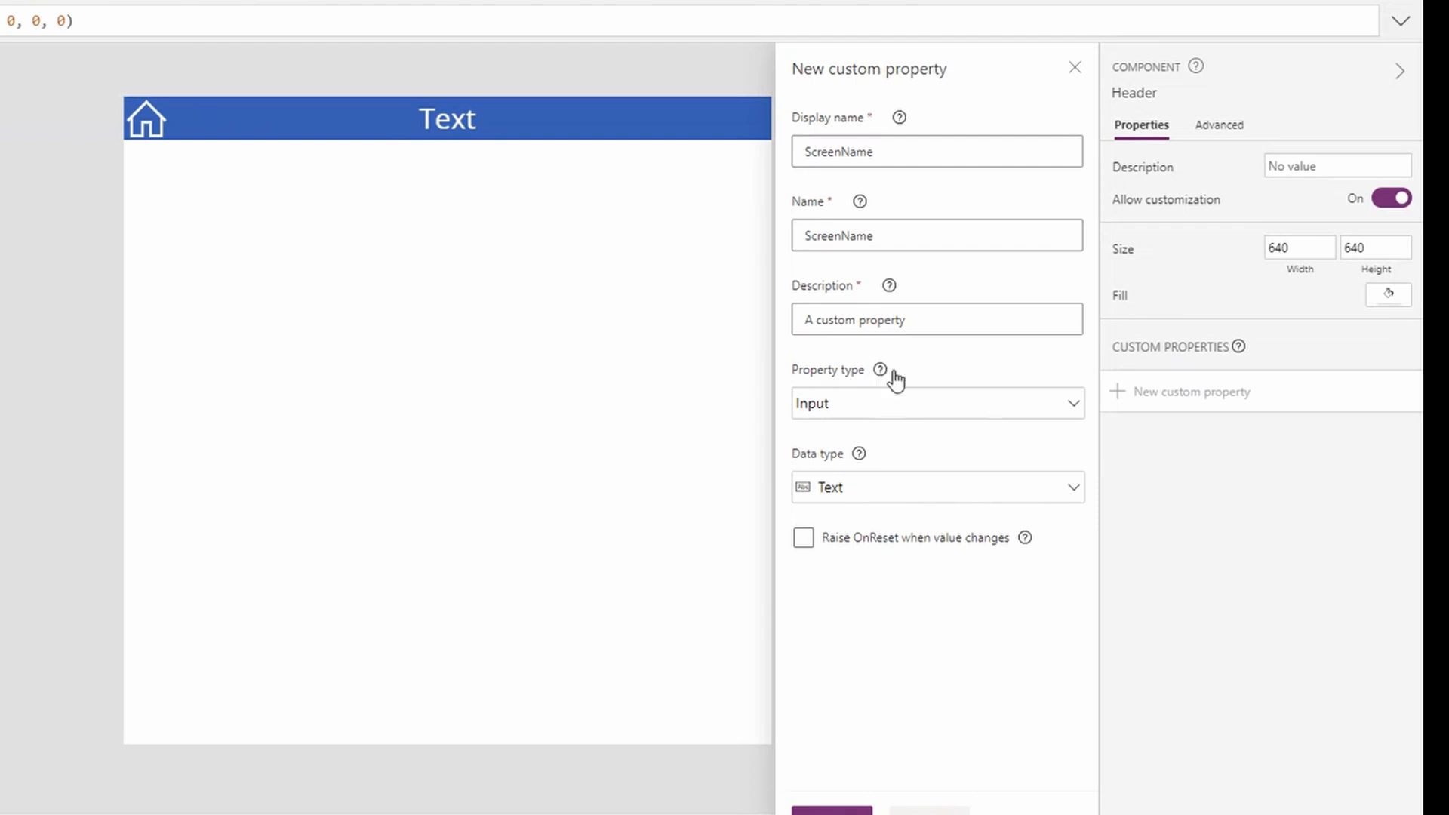
# - Create the ScreenName property with property type Input and data type Text, leaving Raise OnReset off
pyautogui.click(945, 406)
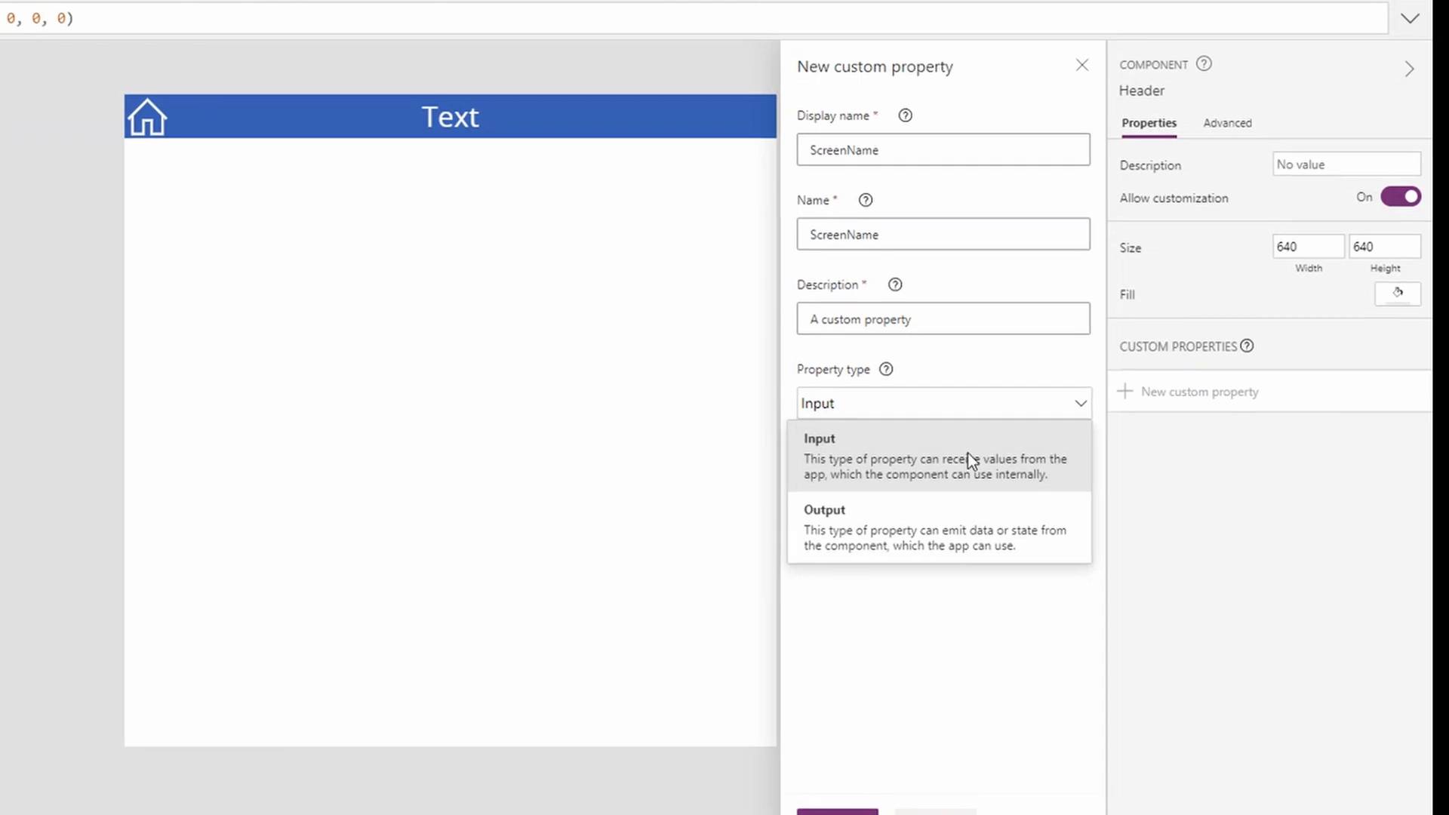
pyautogui.click(876, 465)
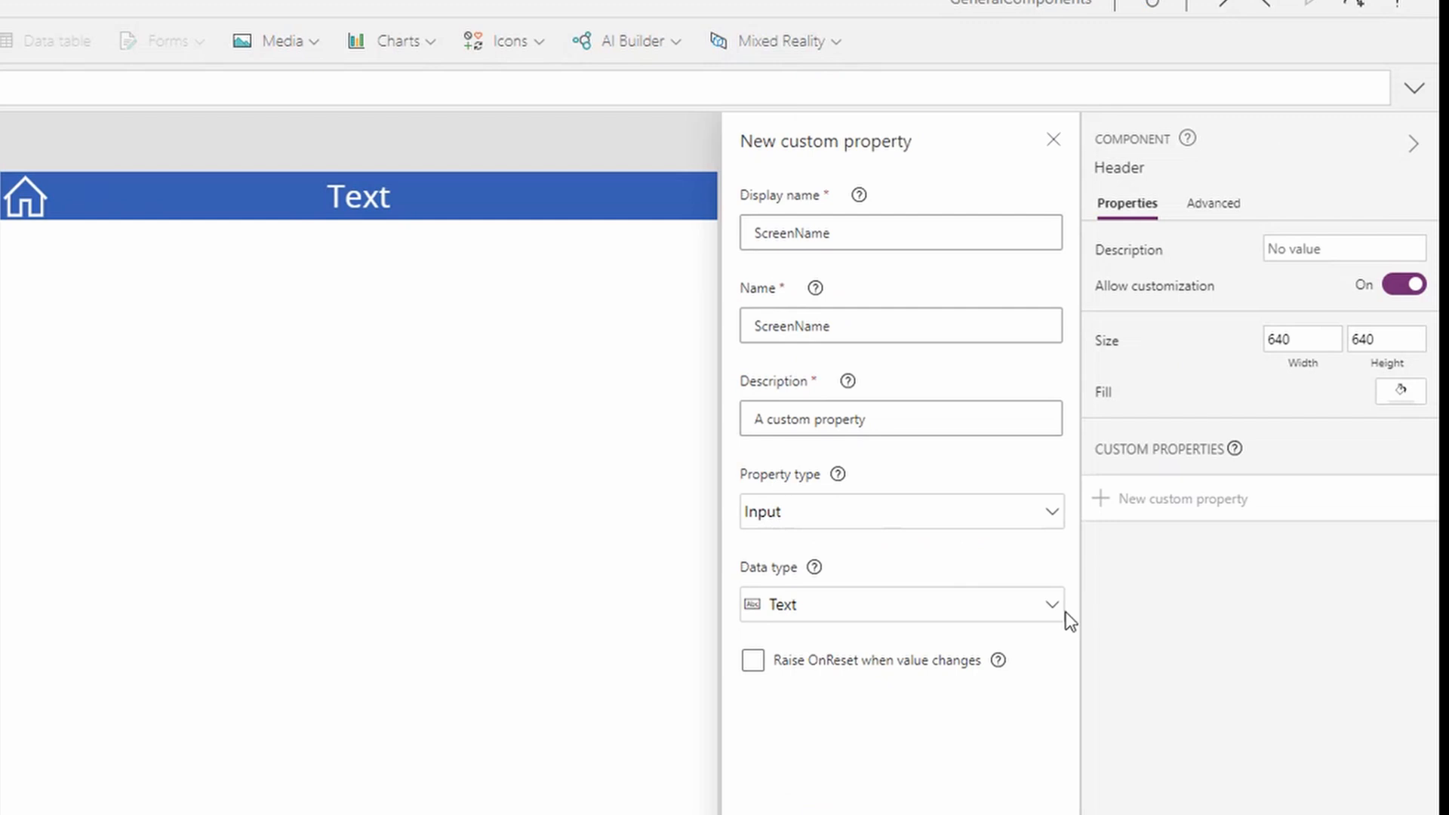
pyautogui.click(1078, 488)
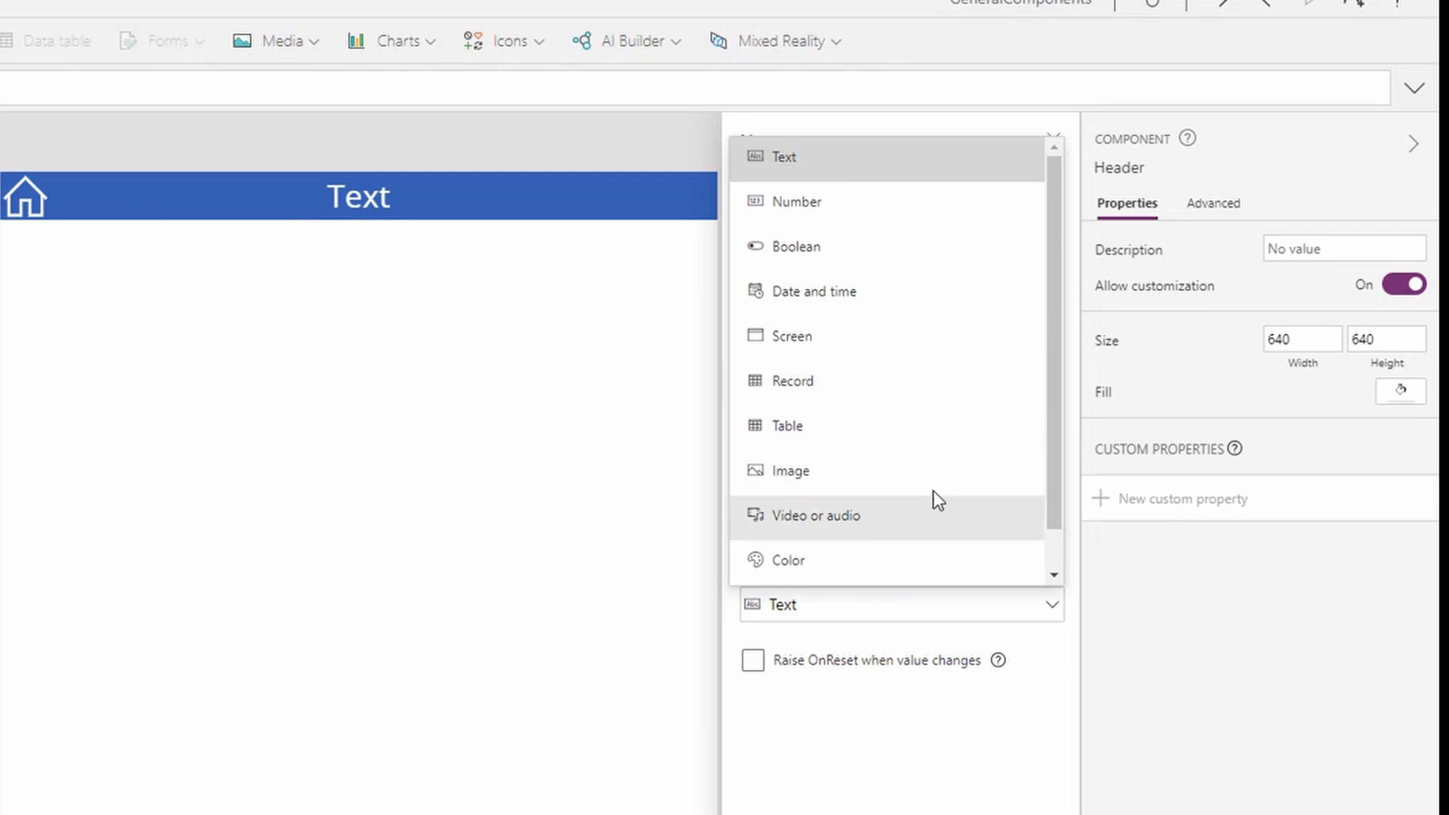
pyautogui.scroll(-1, 981, 463)
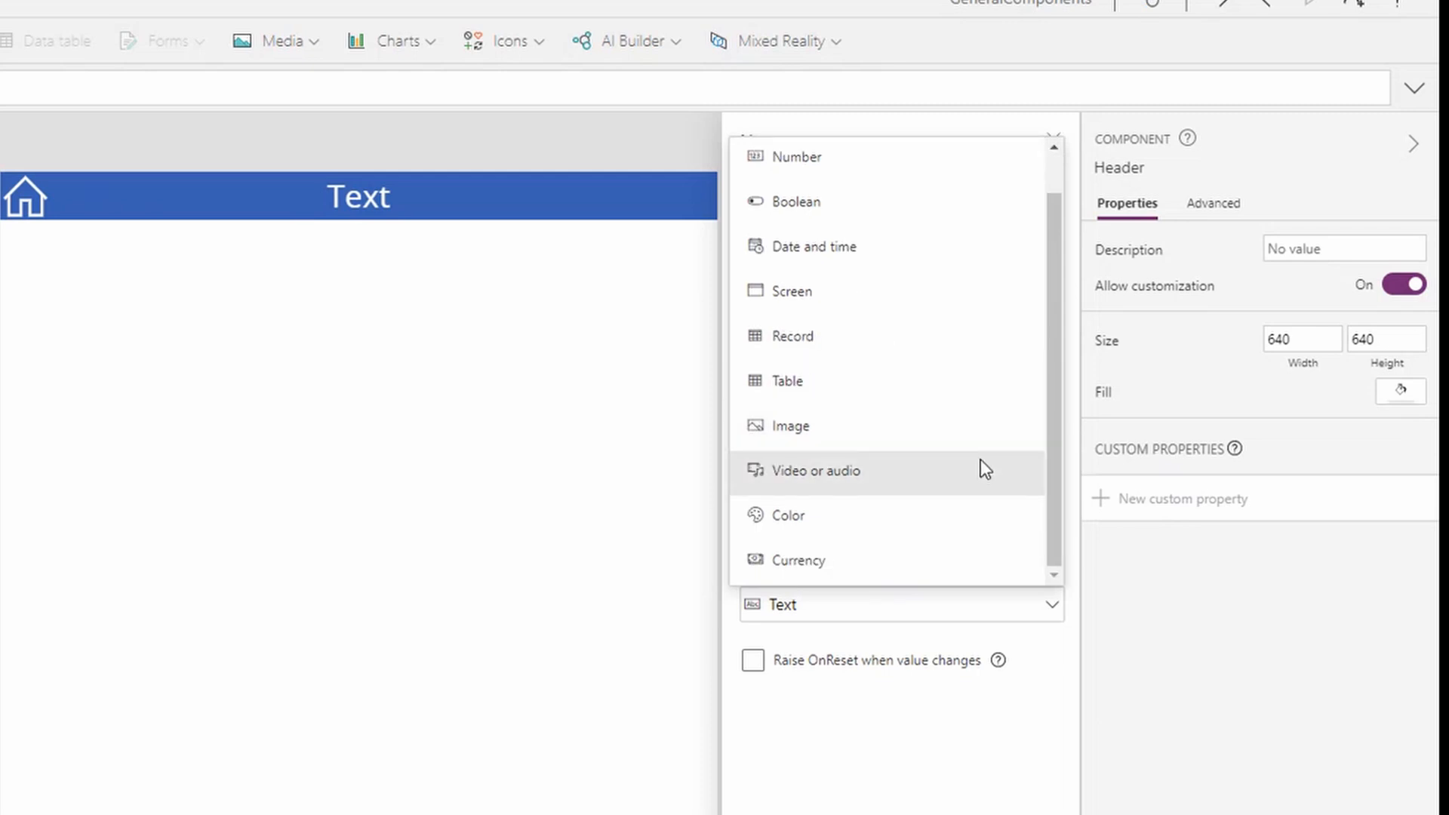
pyautogui.scroll(1, 980, 462)
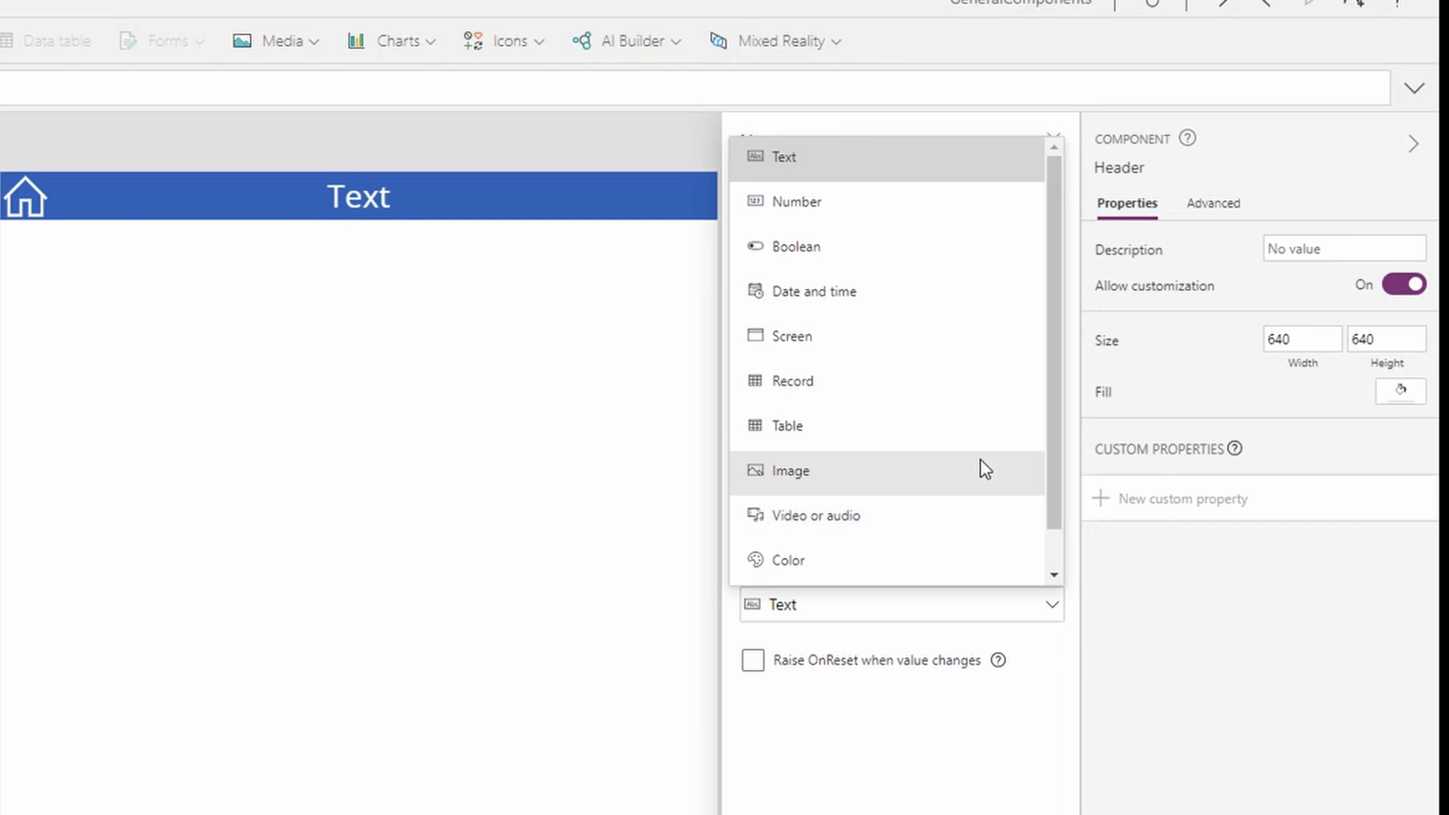
pyautogui.click(922, 724)
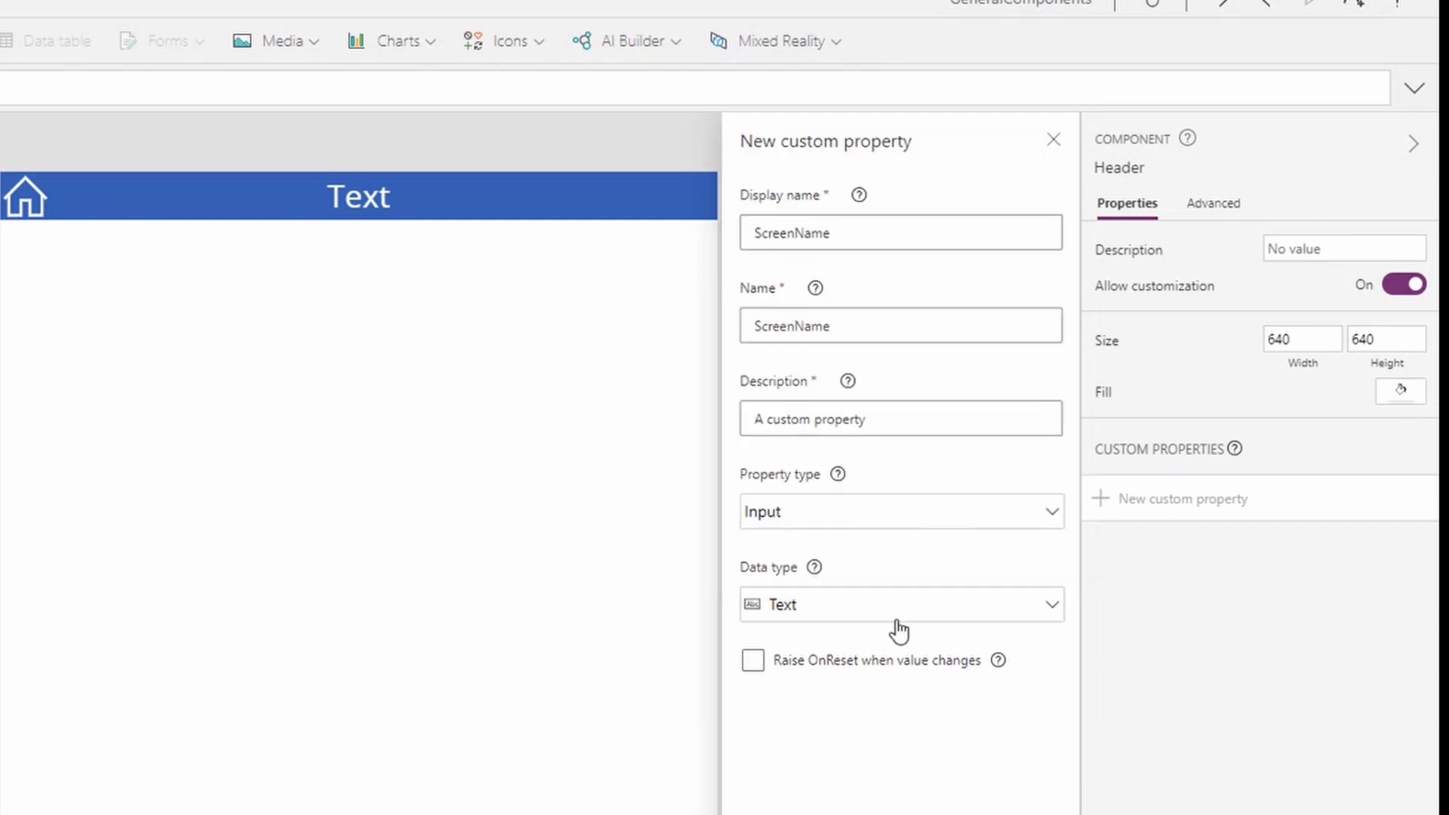
pyautogui.click(793, 674)
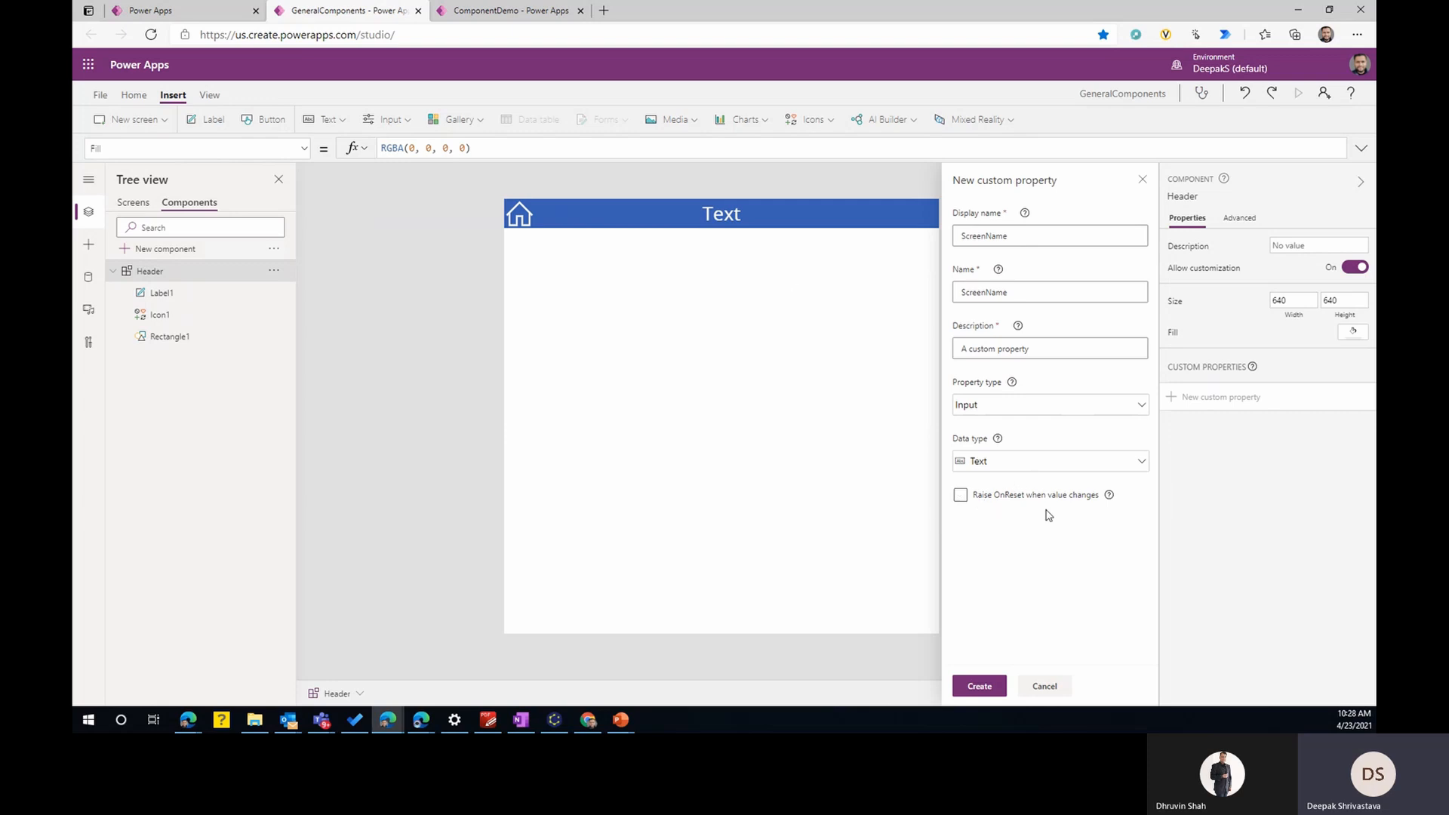
pyautogui.click(980, 687)
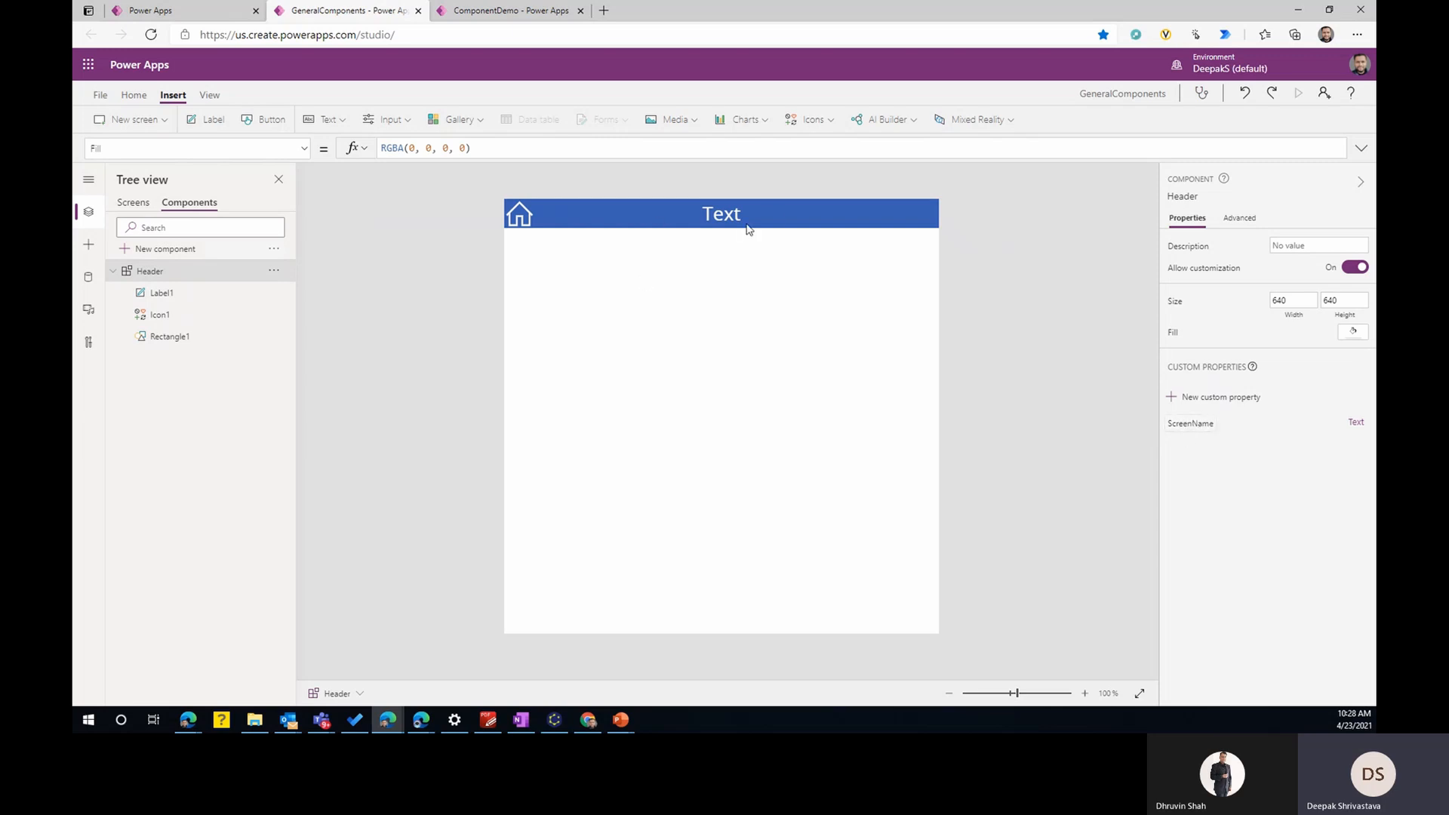
# - Set the Text formula of the label in the Header component to Header.ScreenName
pyautogui.click(724, 219)
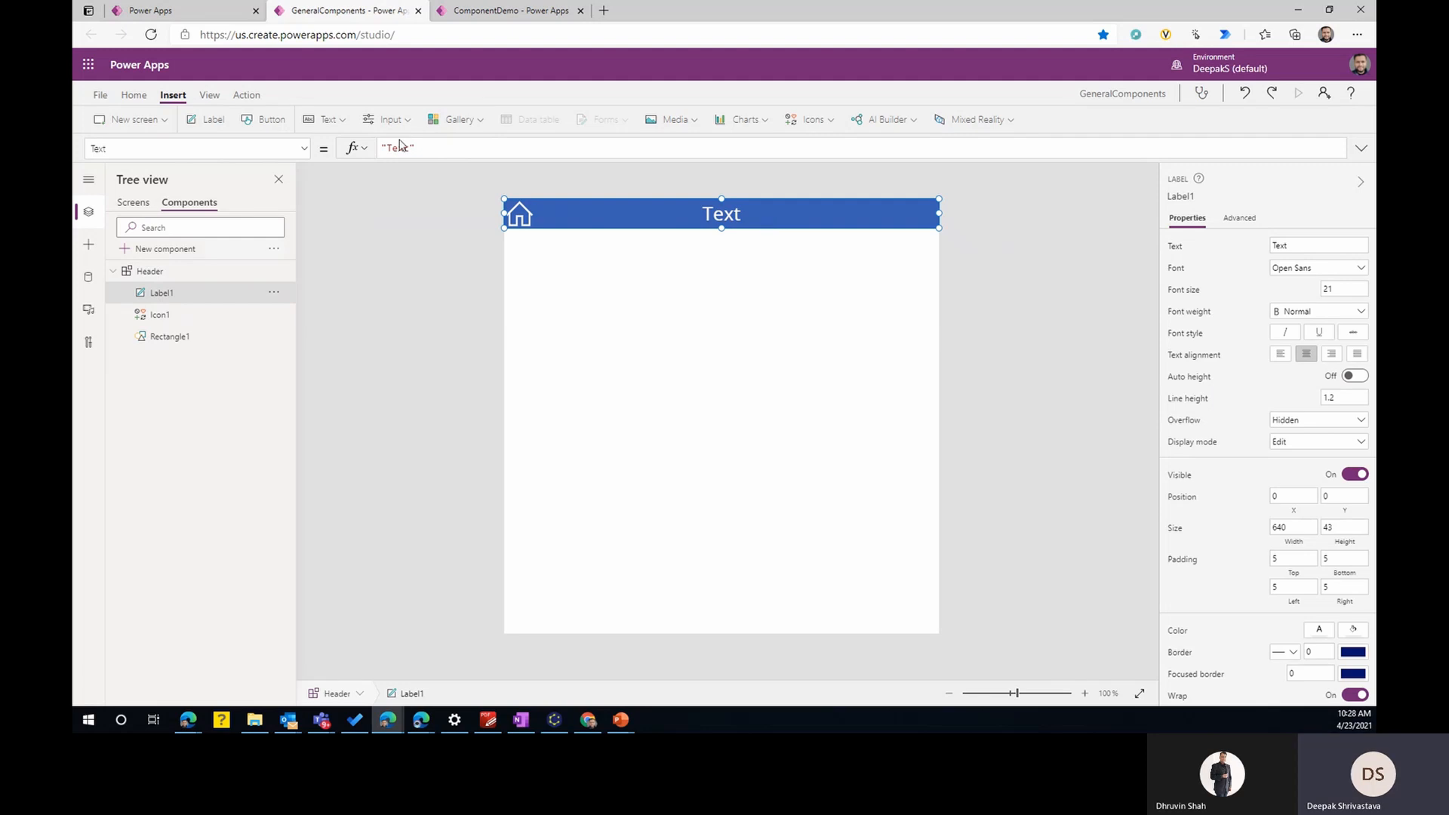
pyautogui.moveTo(413, 148); pyautogui.dragTo(363, 147)
pyautogui.write('header.')
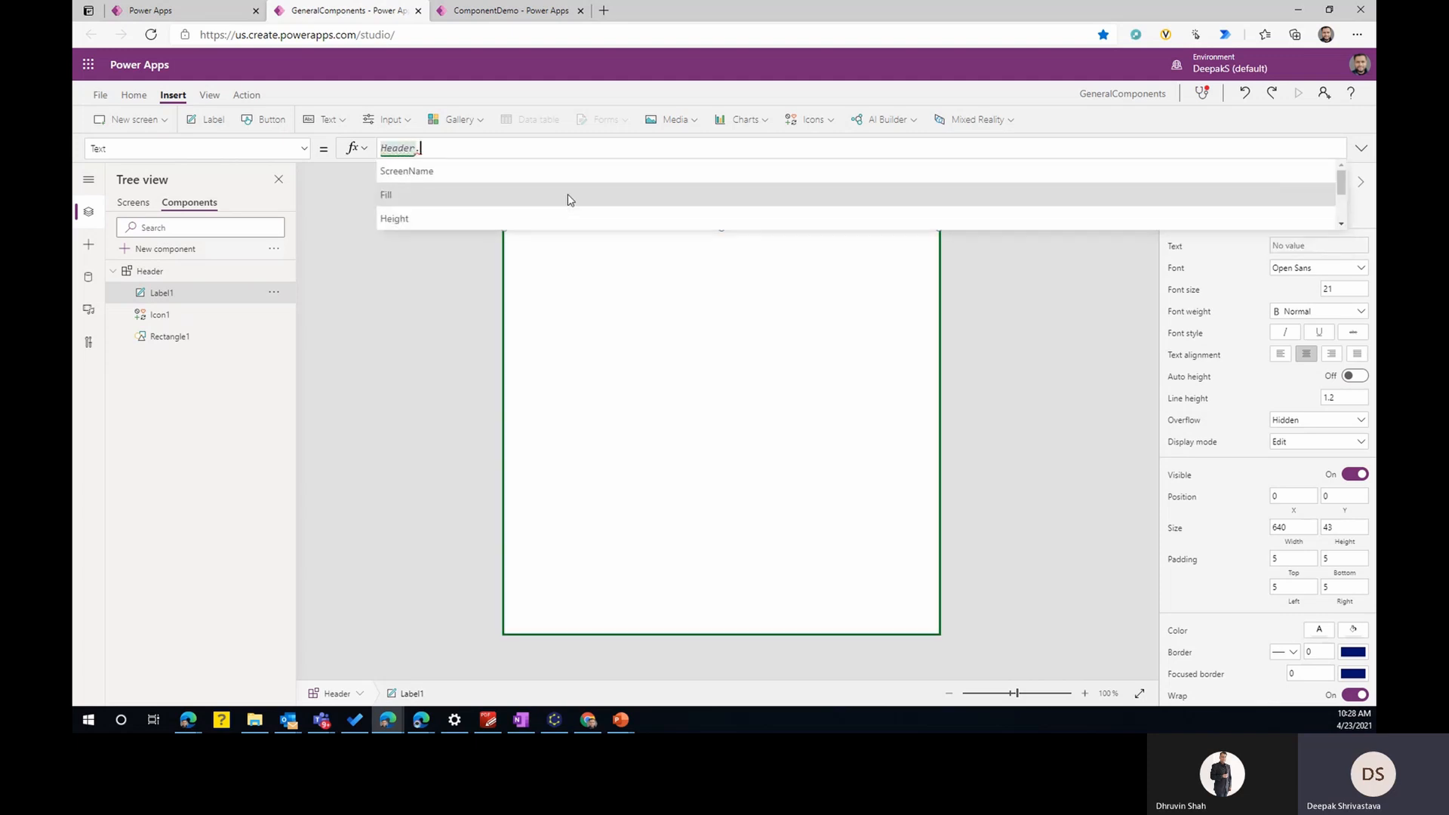
pyautogui.click(506, 181)
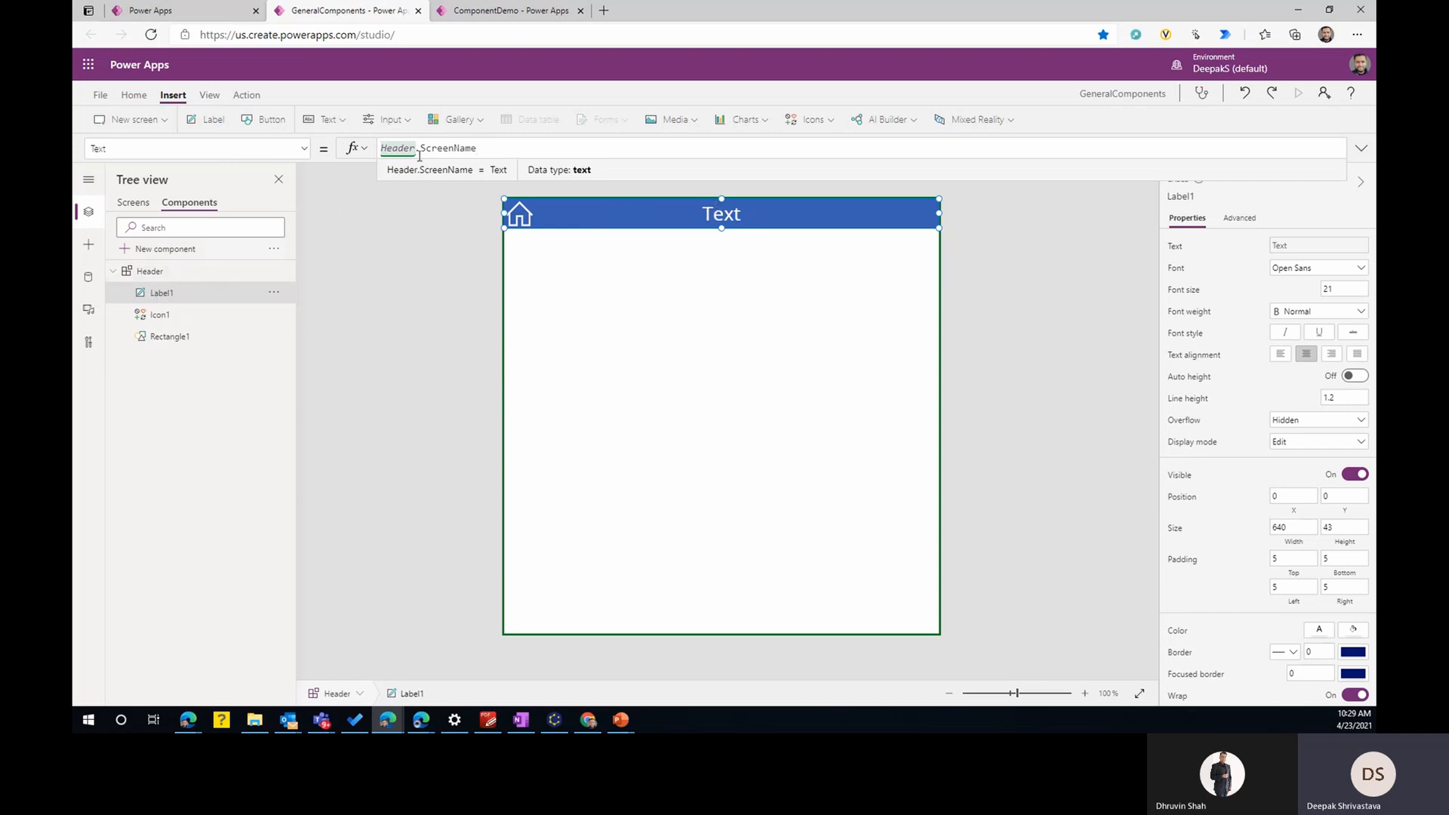
pyautogui.moveTo(489, 149); pyautogui.dragTo(372, 148)
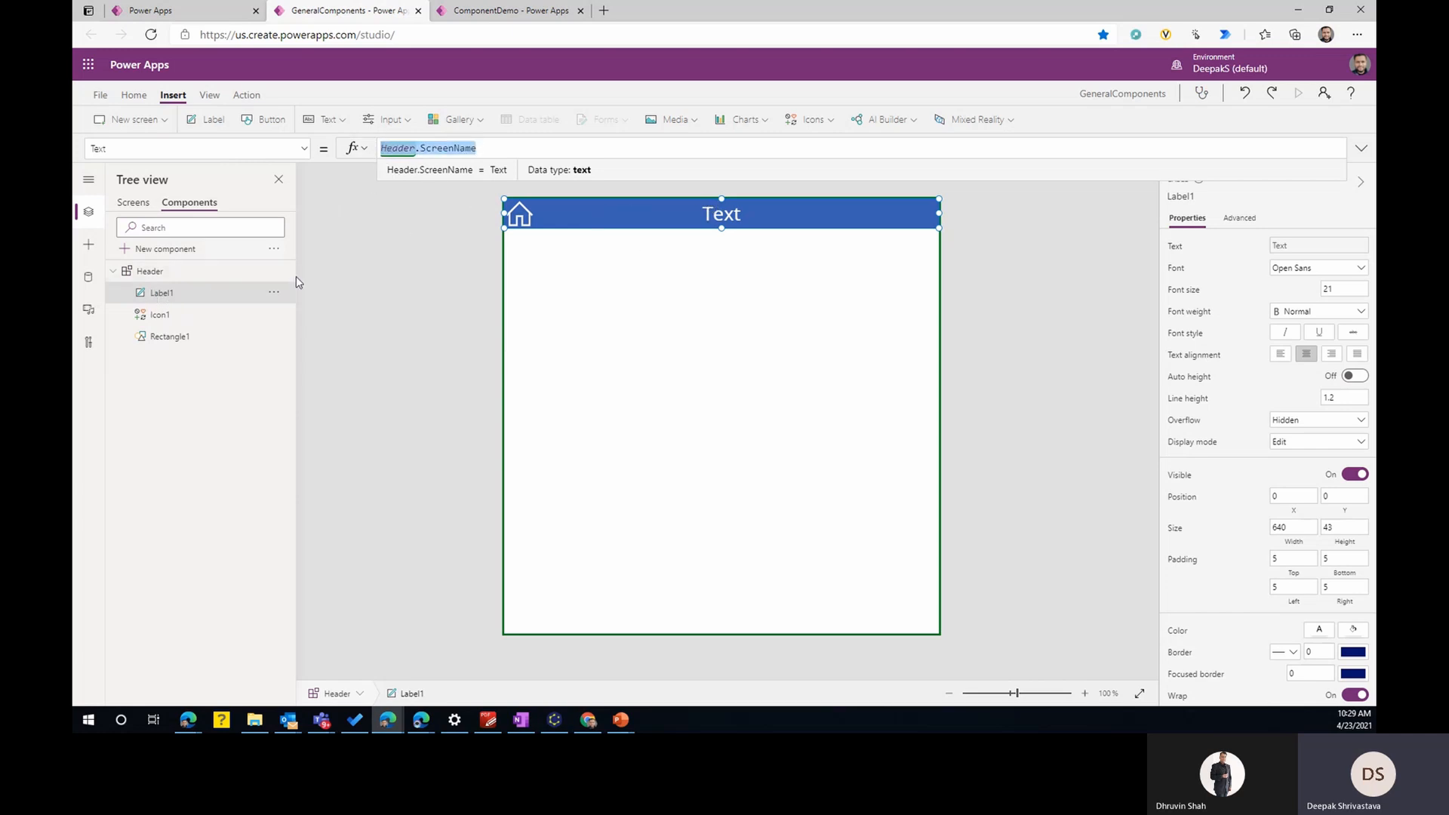
# - Set the Header component's ScreenName property to the formula App.ActiveScreen.Name
pyautogui.click(154, 273)
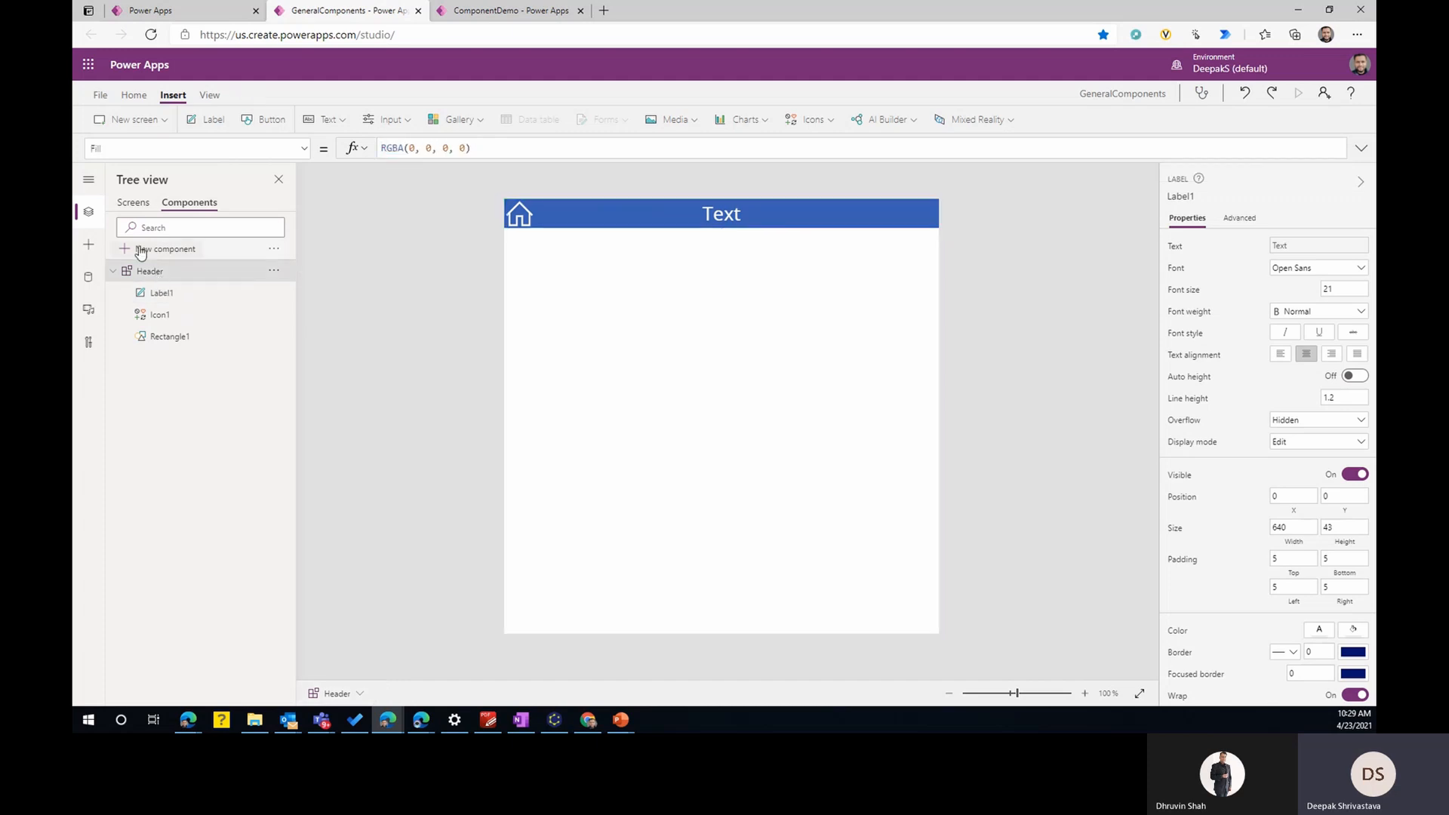
pyautogui.click(303, 149)
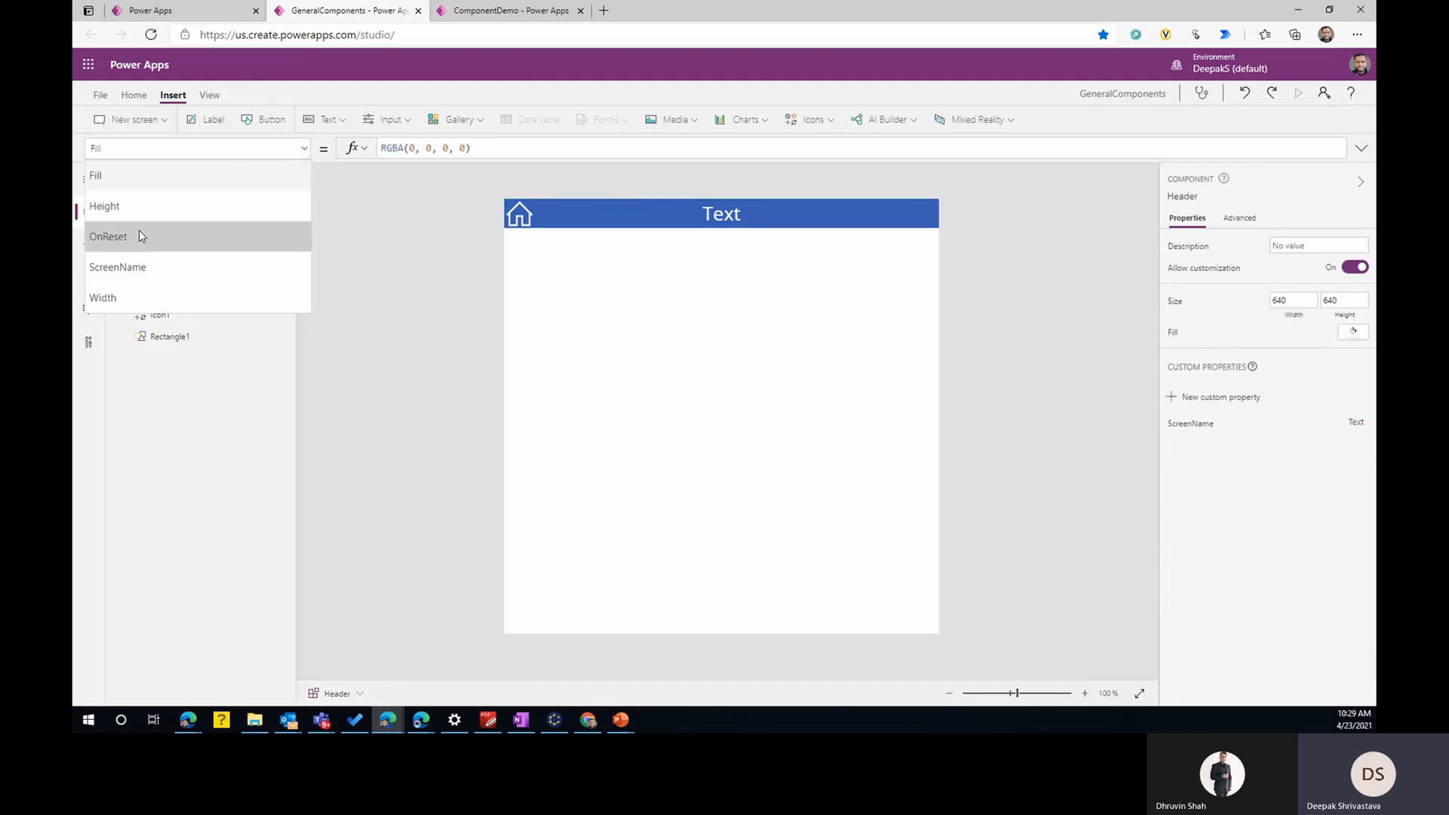
pyautogui.click(174, 268)
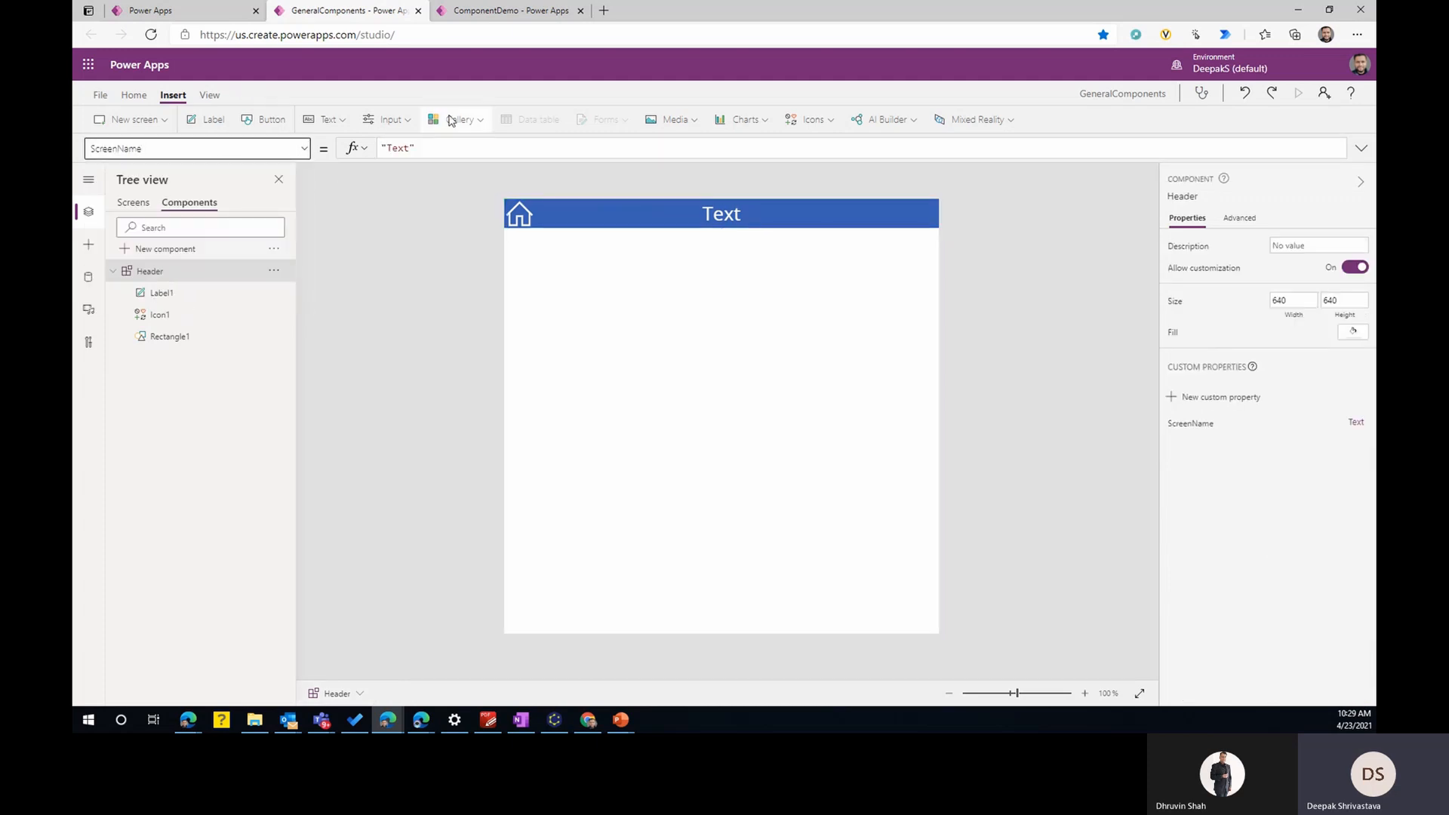
pyautogui.click(442, 148)
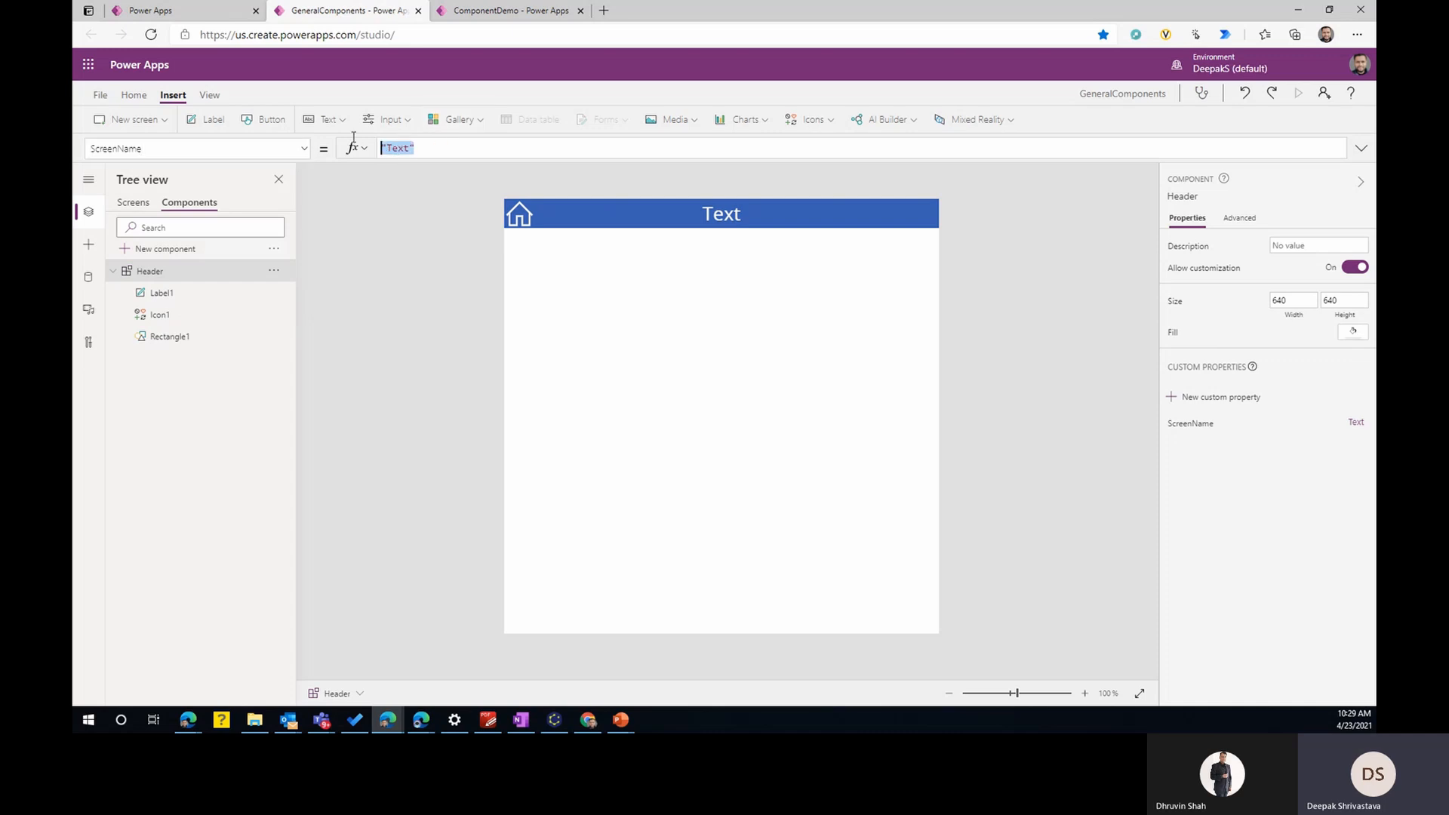
pyautogui.write('App')
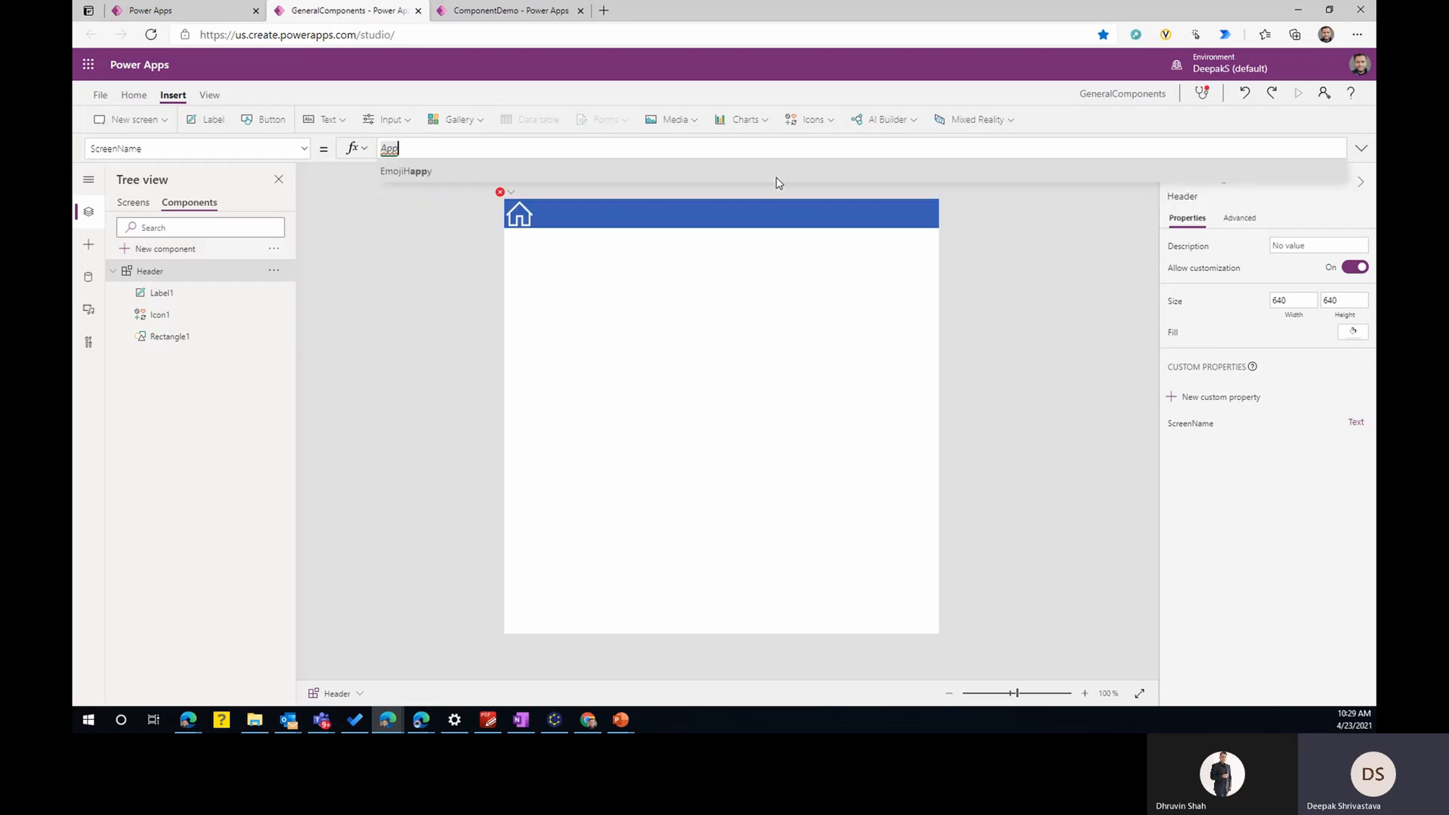
pyautogui.write('.act')
pyautogui.press('Tab')
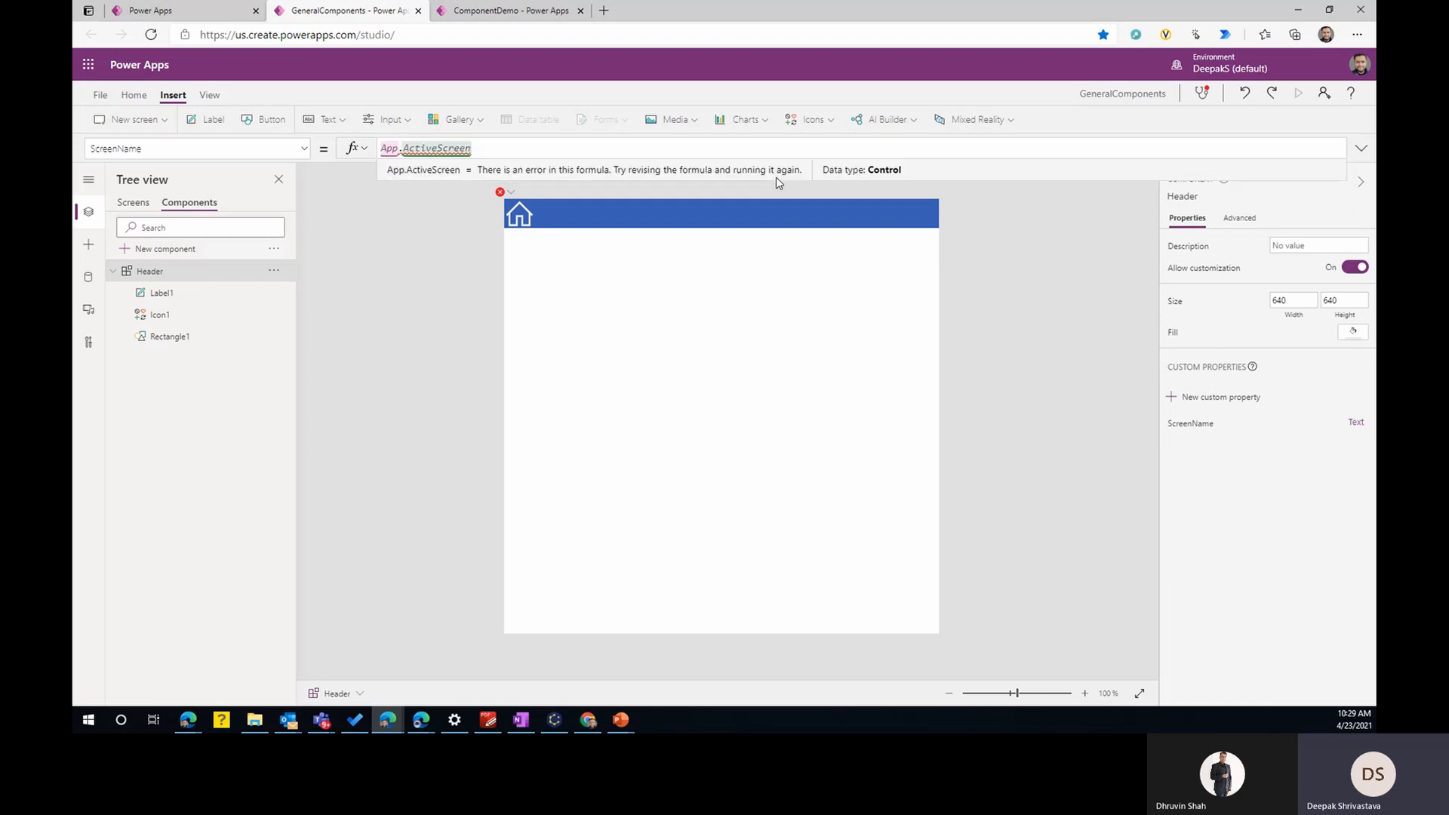
pyautogui.write('.')
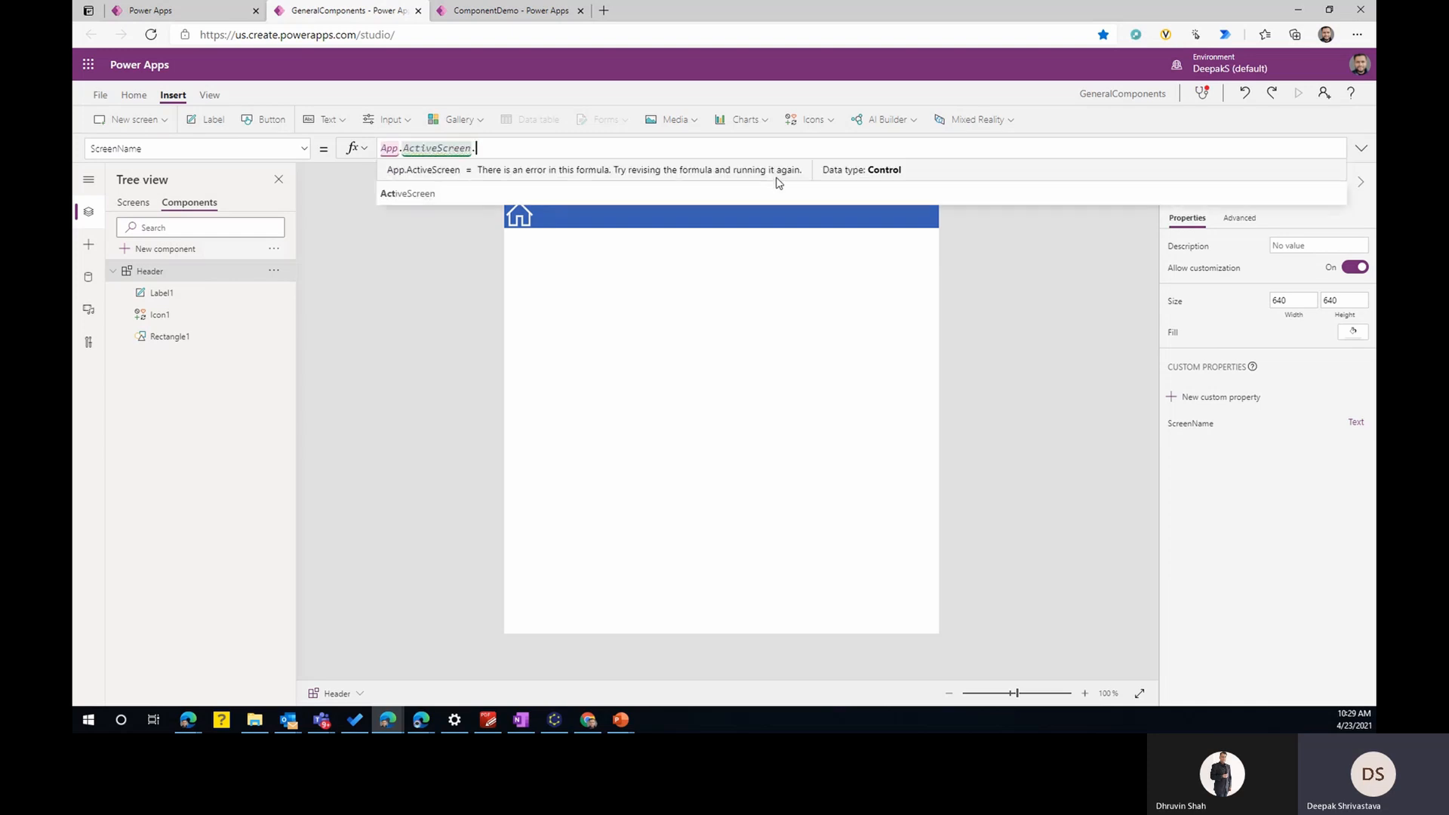
pyautogui.press('Tab')
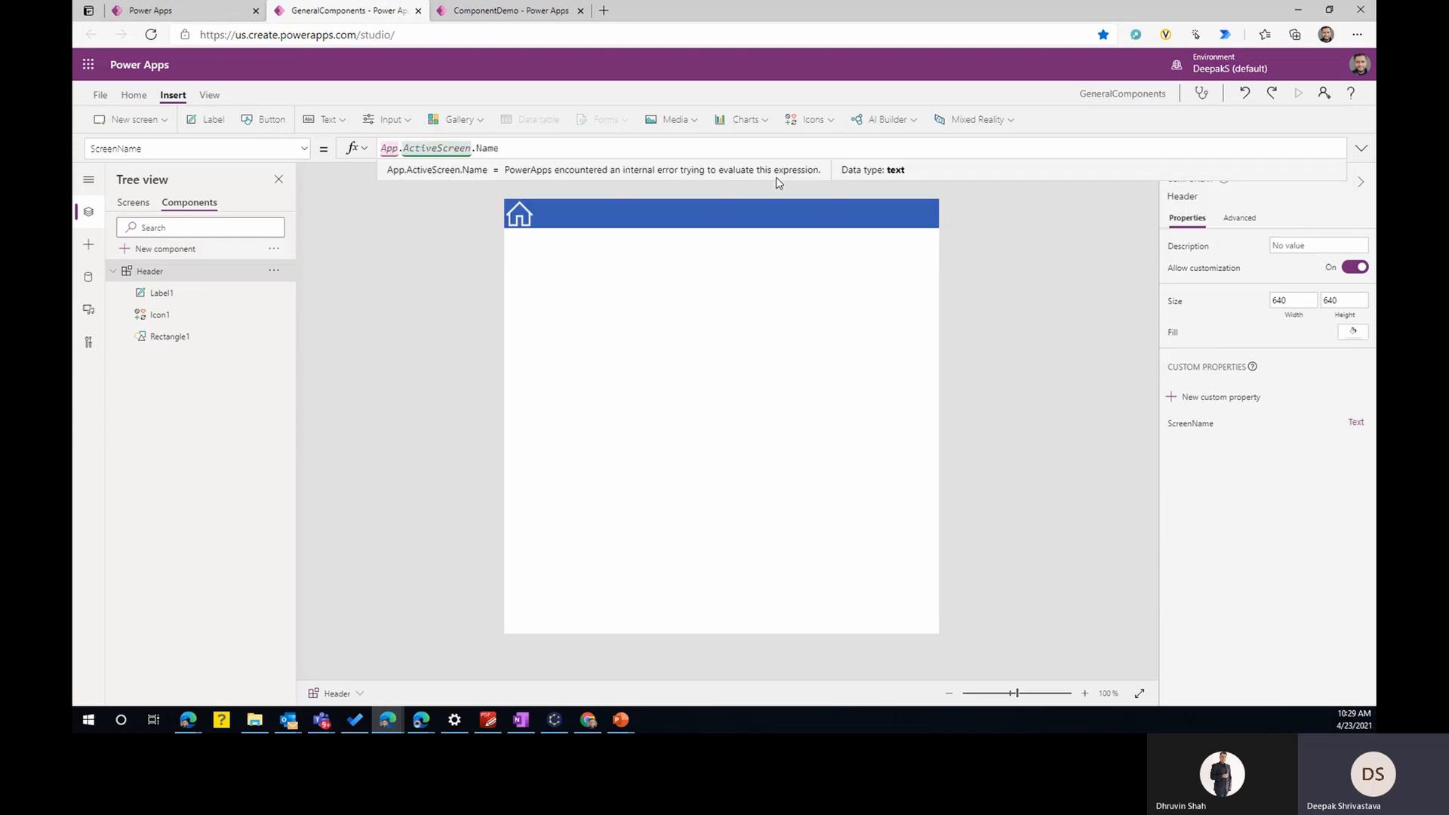
pyautogui.click(709, 215)
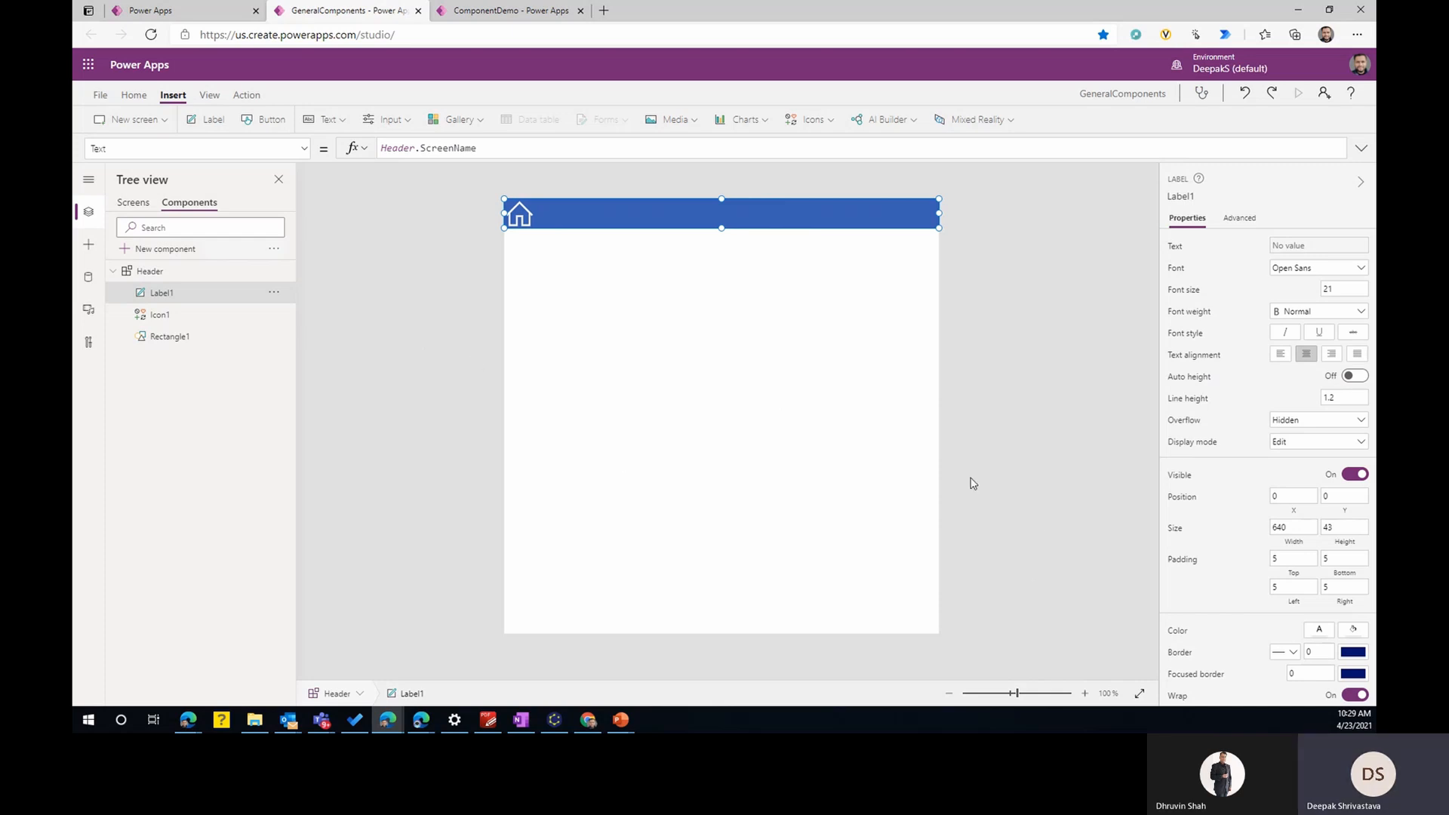
pyautogui.click(162, 275)
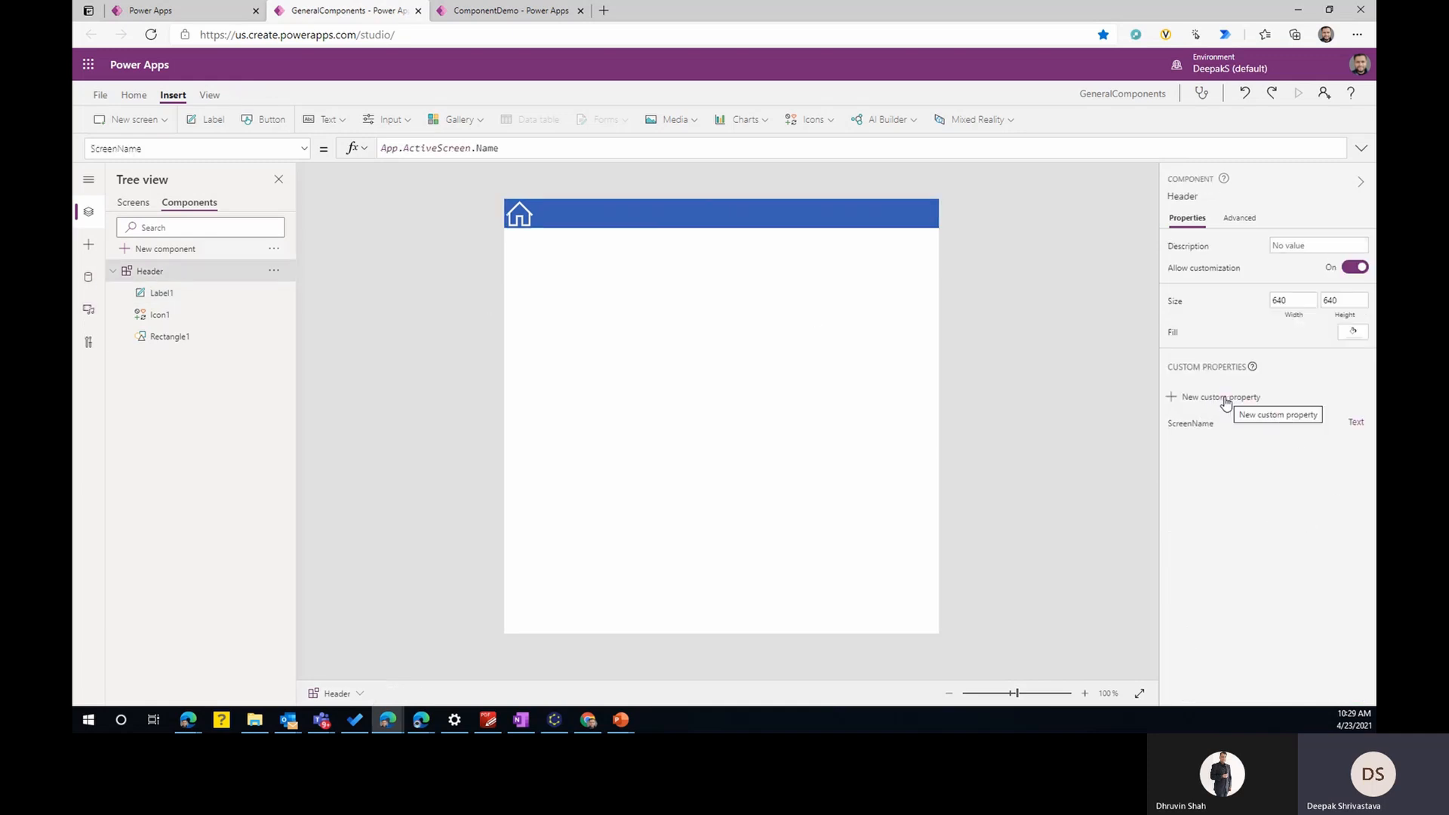
pyautogui.click(1226, 400)
pyautogui.click(1002, 407)
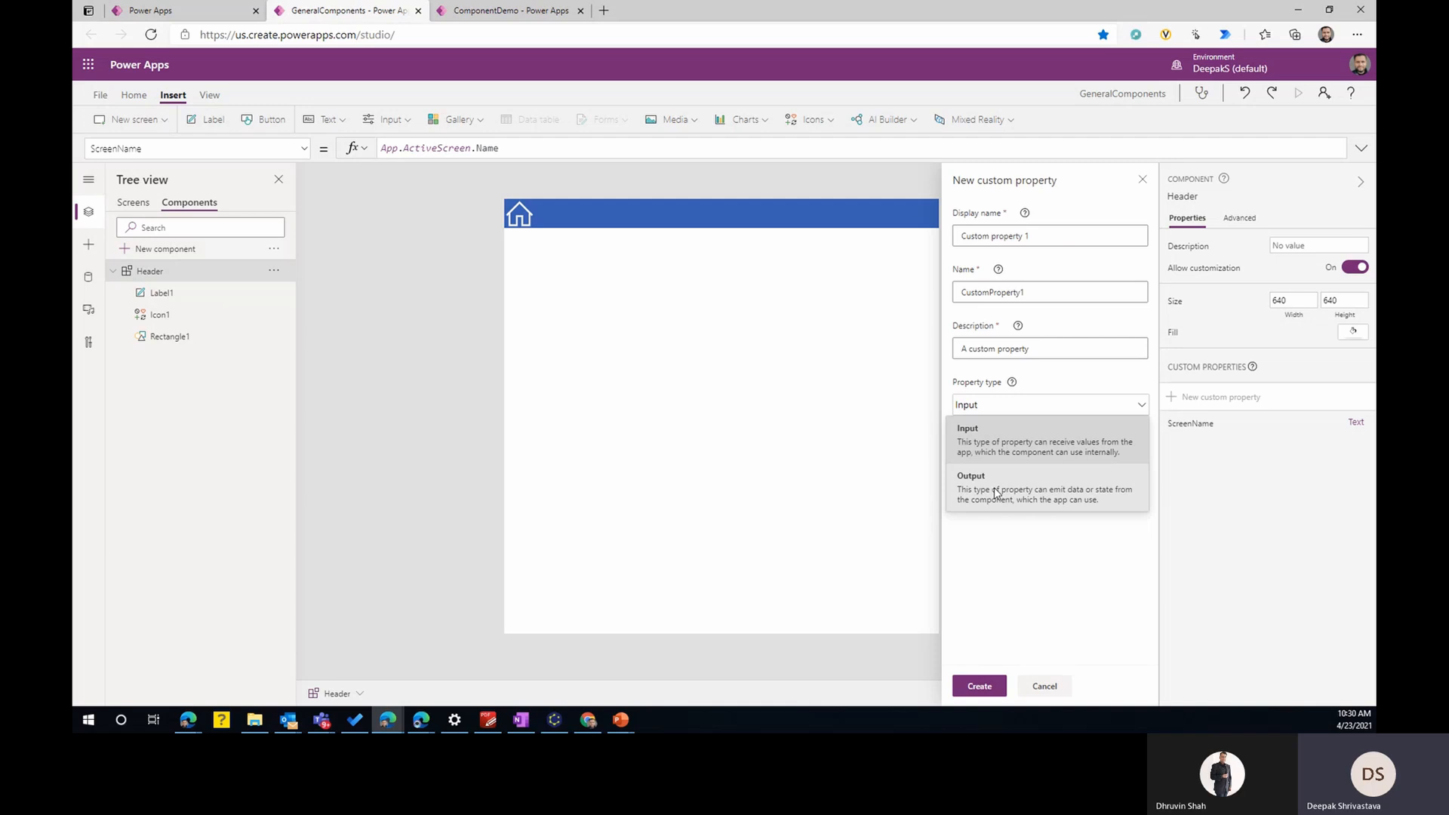
pyautogui.click(996, 492)
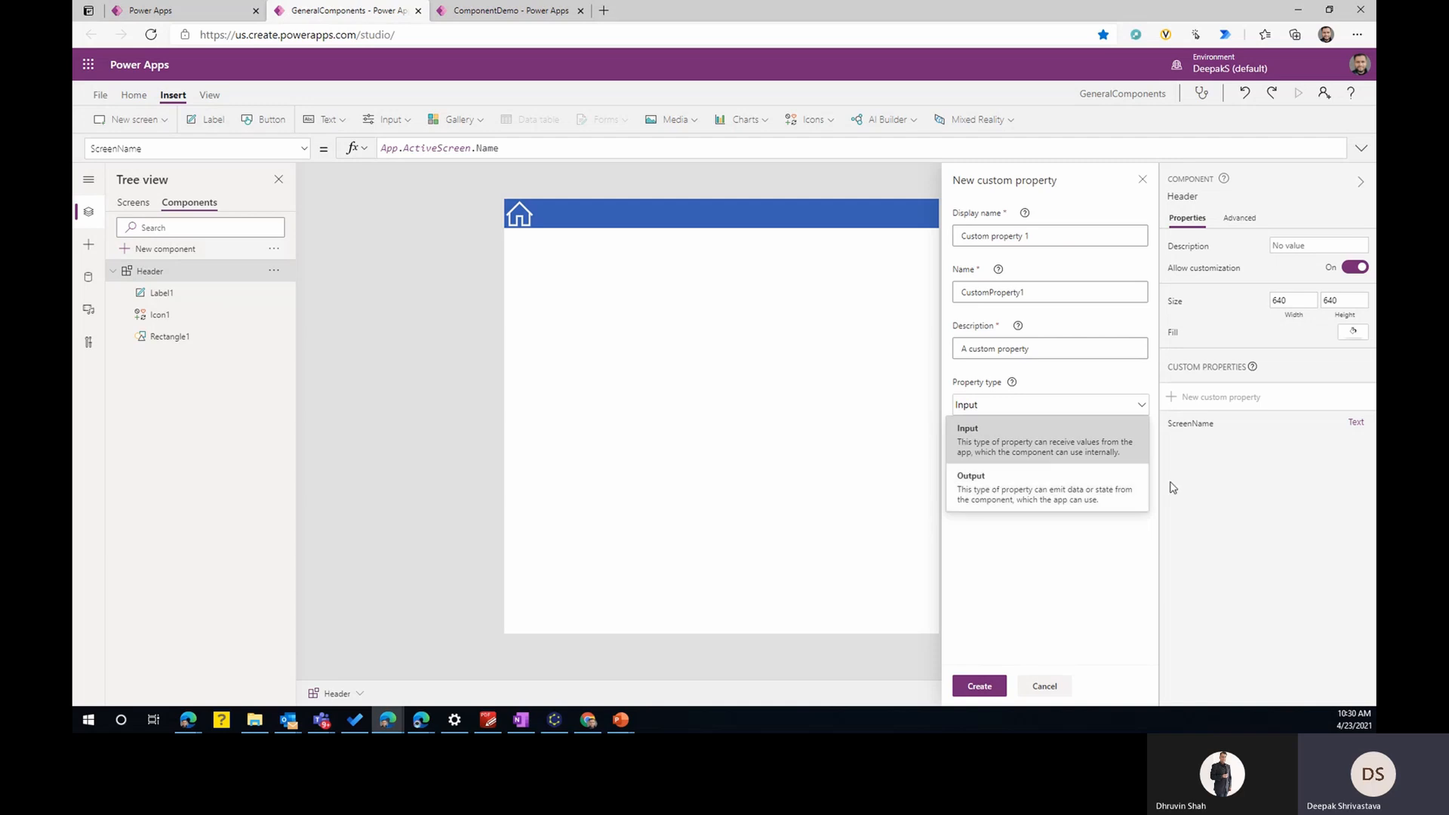
pyautogui.click(1042, 685)
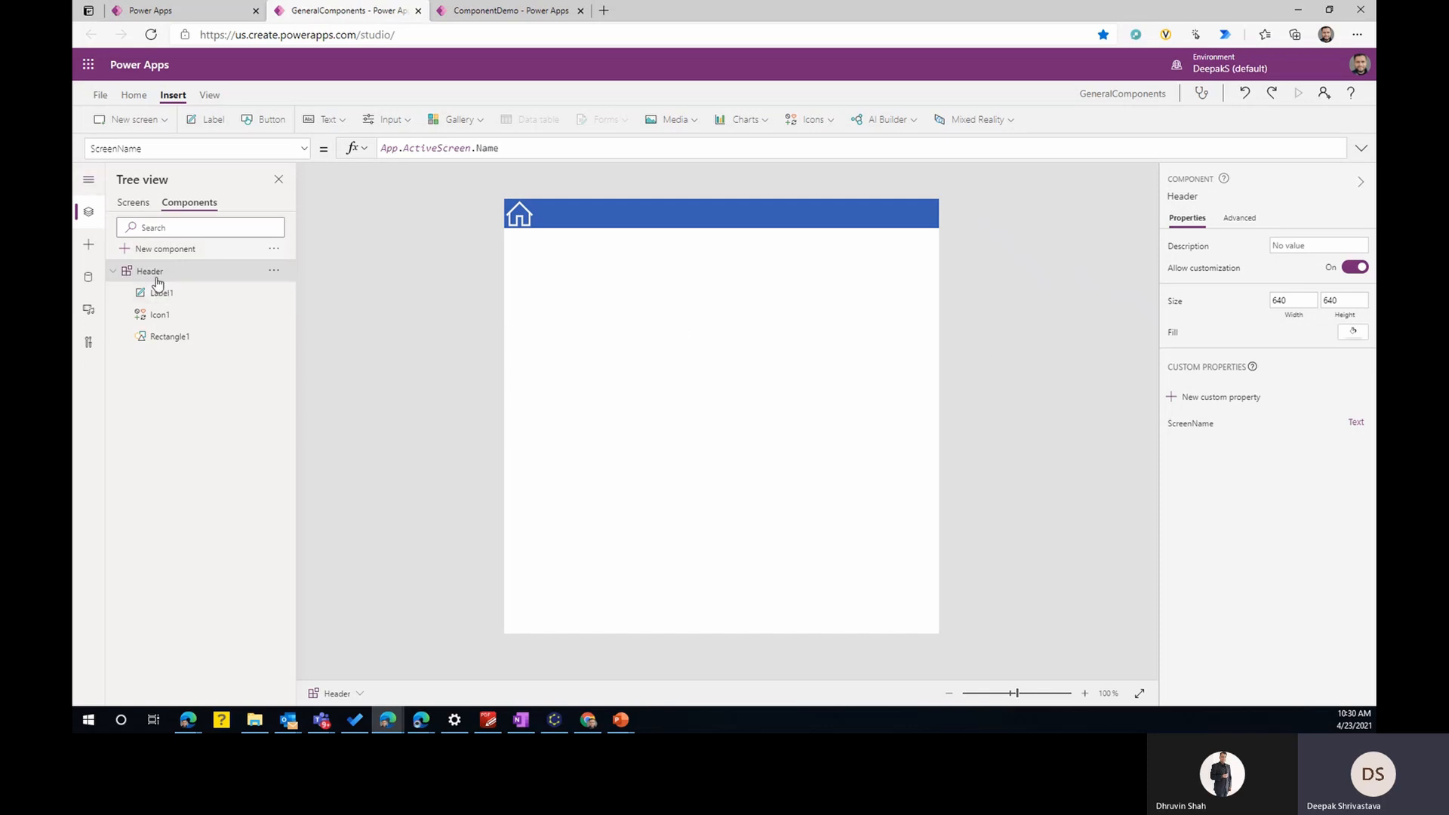
# - Reduce the Header component's height to 100
pyautogui.click(1336, 299)
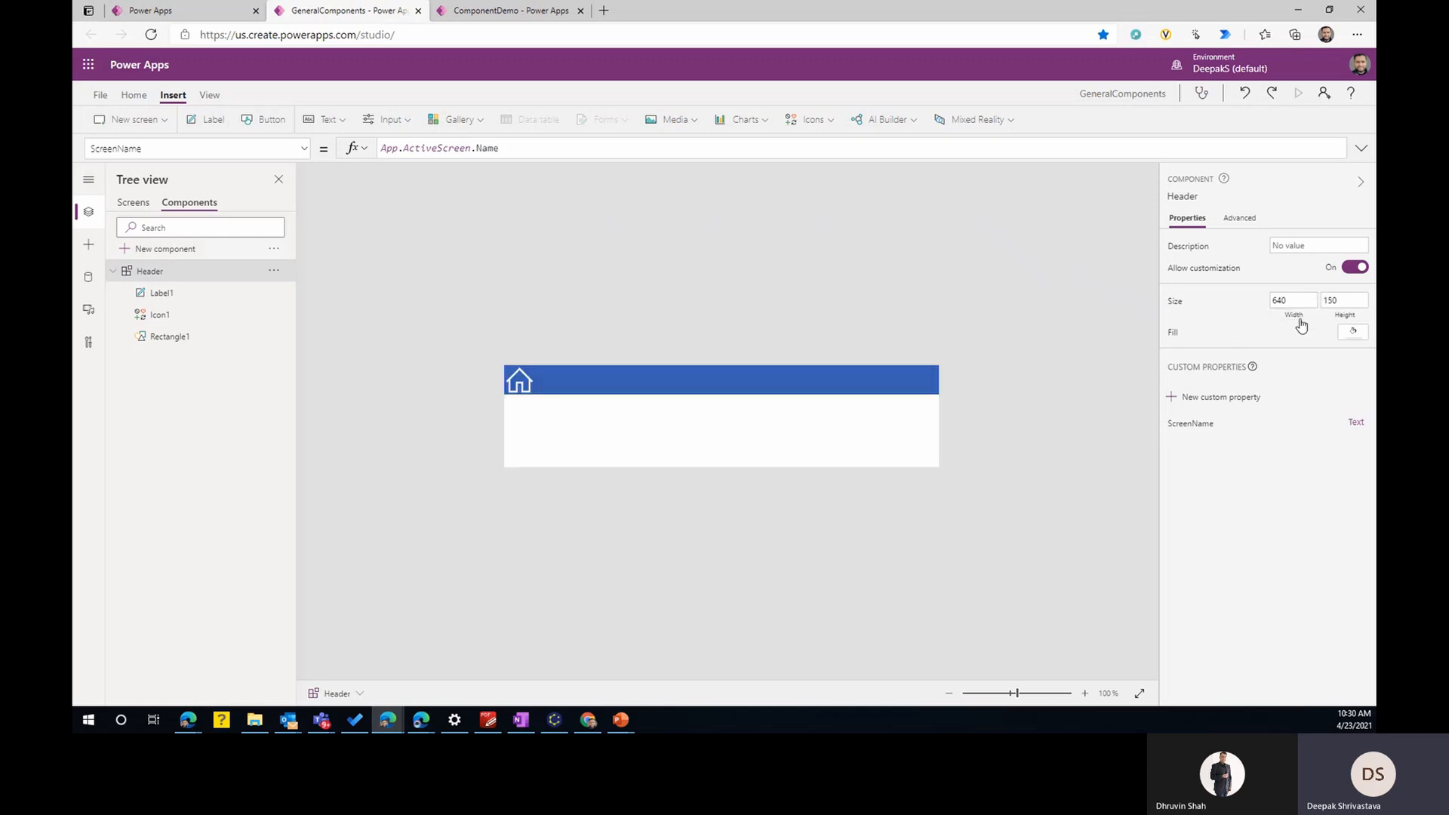
pyautogui.click(1268, 319)
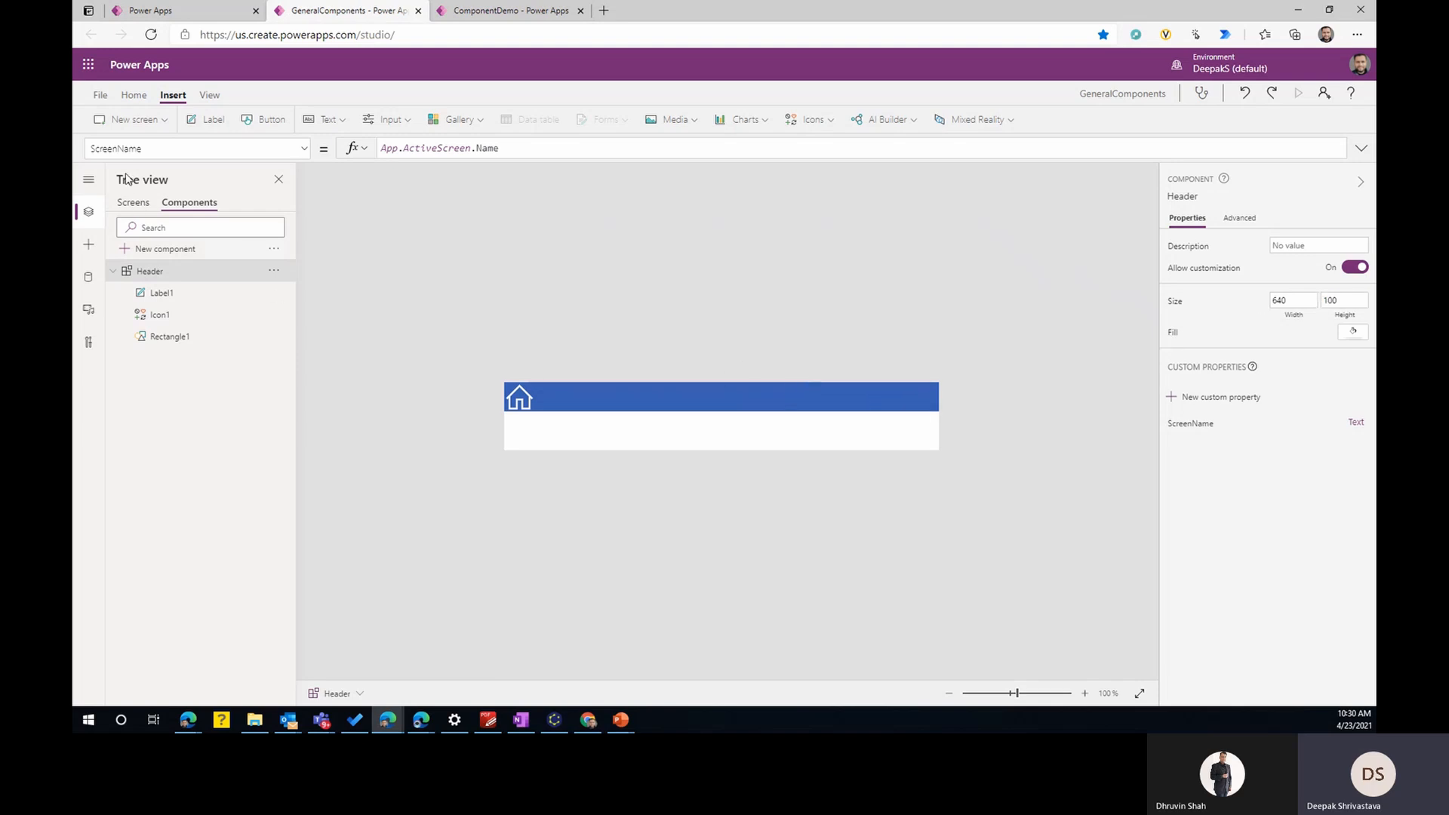
# - Save the component library to the cloud under the name GeneralComponents and return to the editor
pyautogui.click(100, 94)
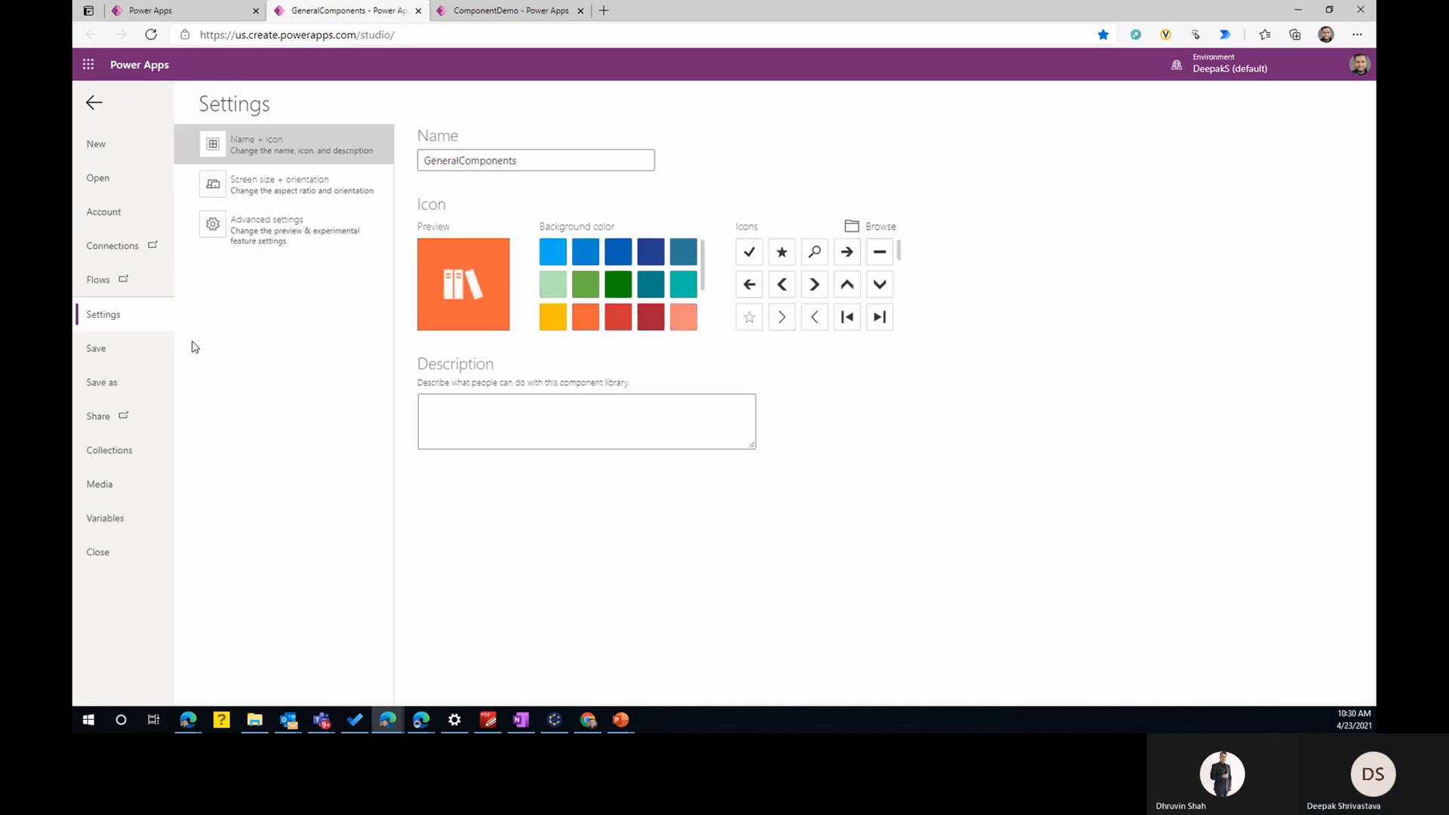
pyautogui.click(106, 380)
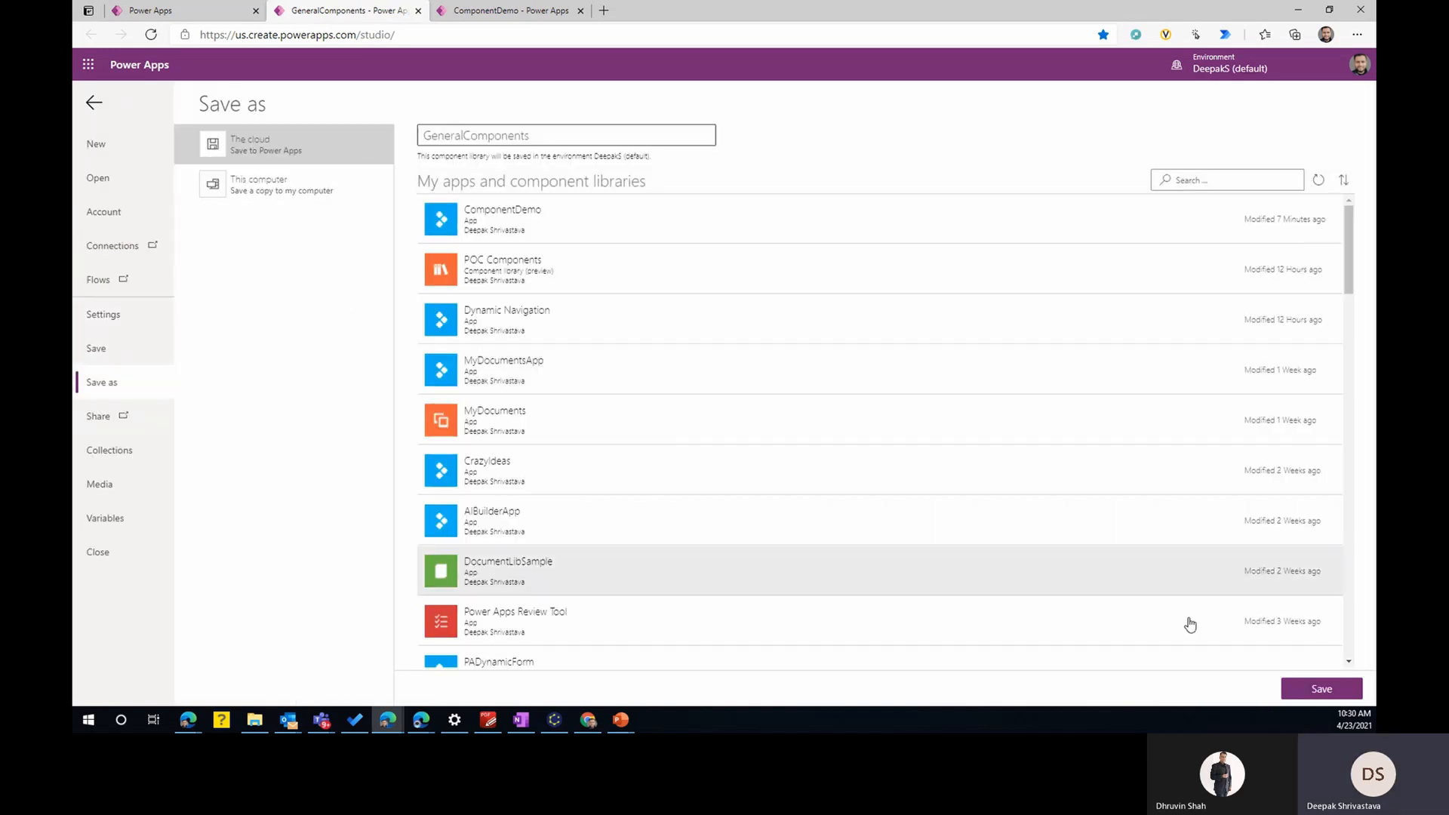
pyautogui.click(1322, 688)
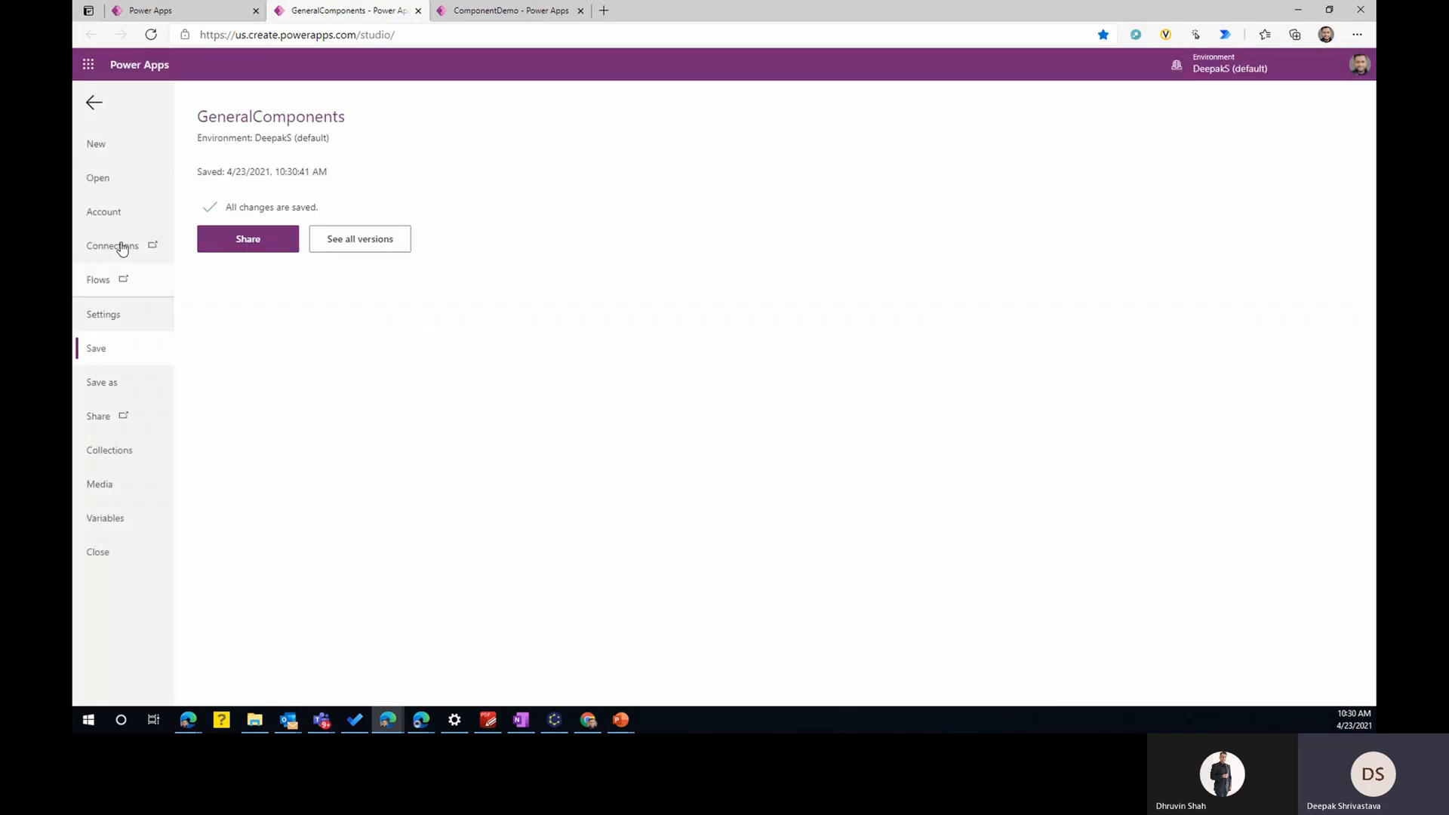
pyautogui.click(94, 102)
# - Set the Header component's height to 50
pyautogui.click(646, 407)
pyautogui.click(702, 445)
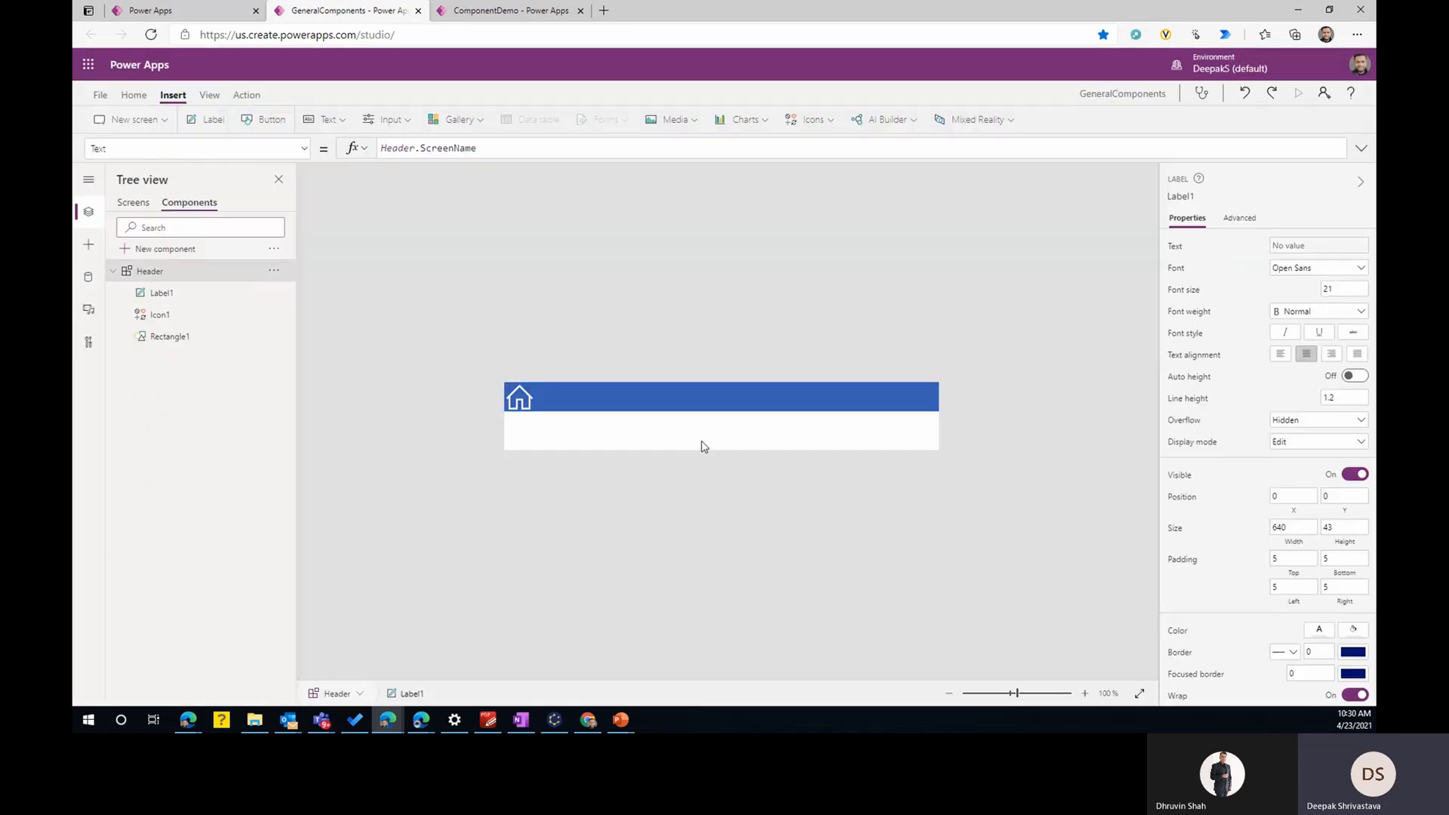
pyautogui.click(615, 392)
pyautogui.click(784, 443)
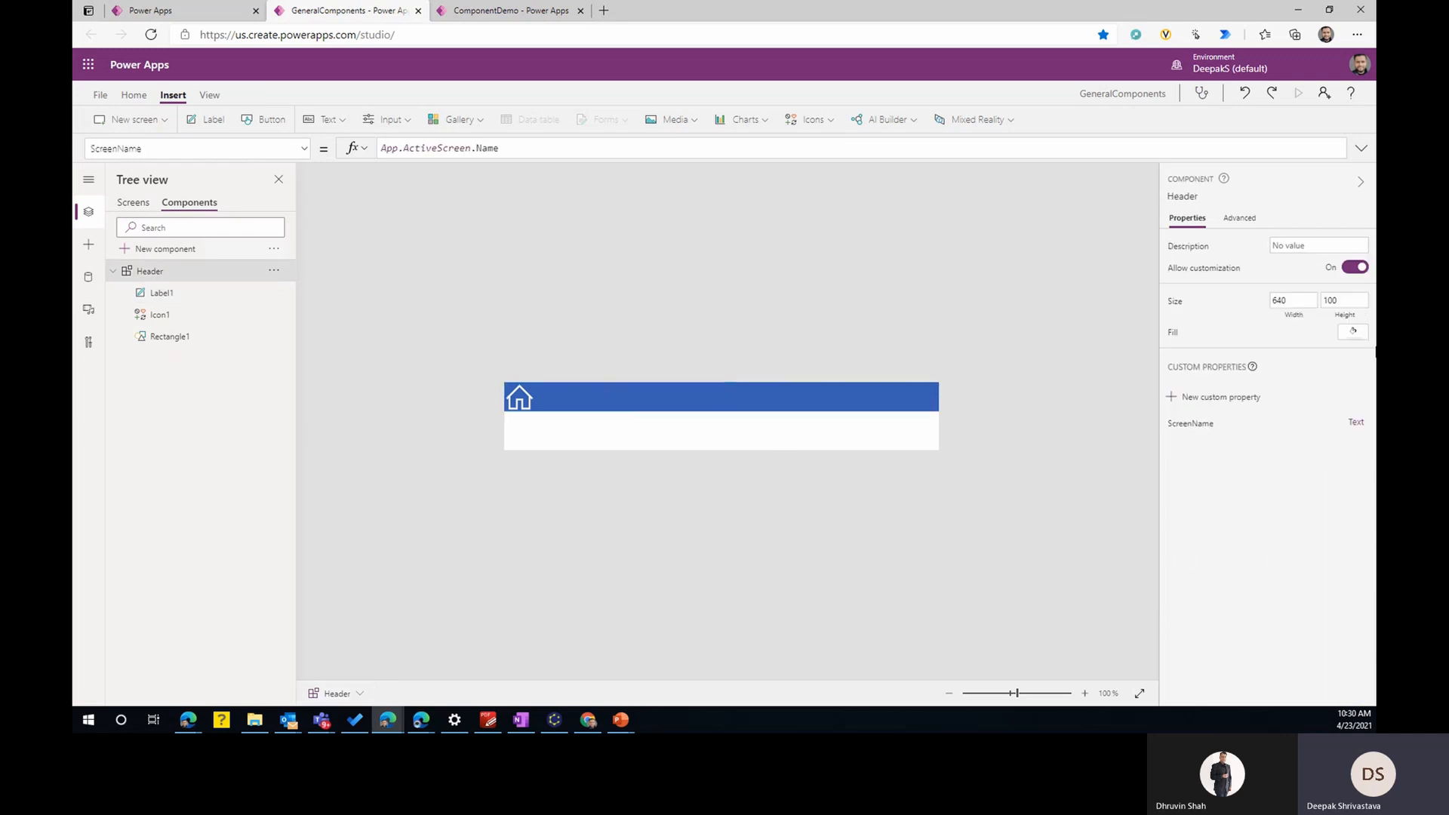
pyautogui.click(1337, 300)
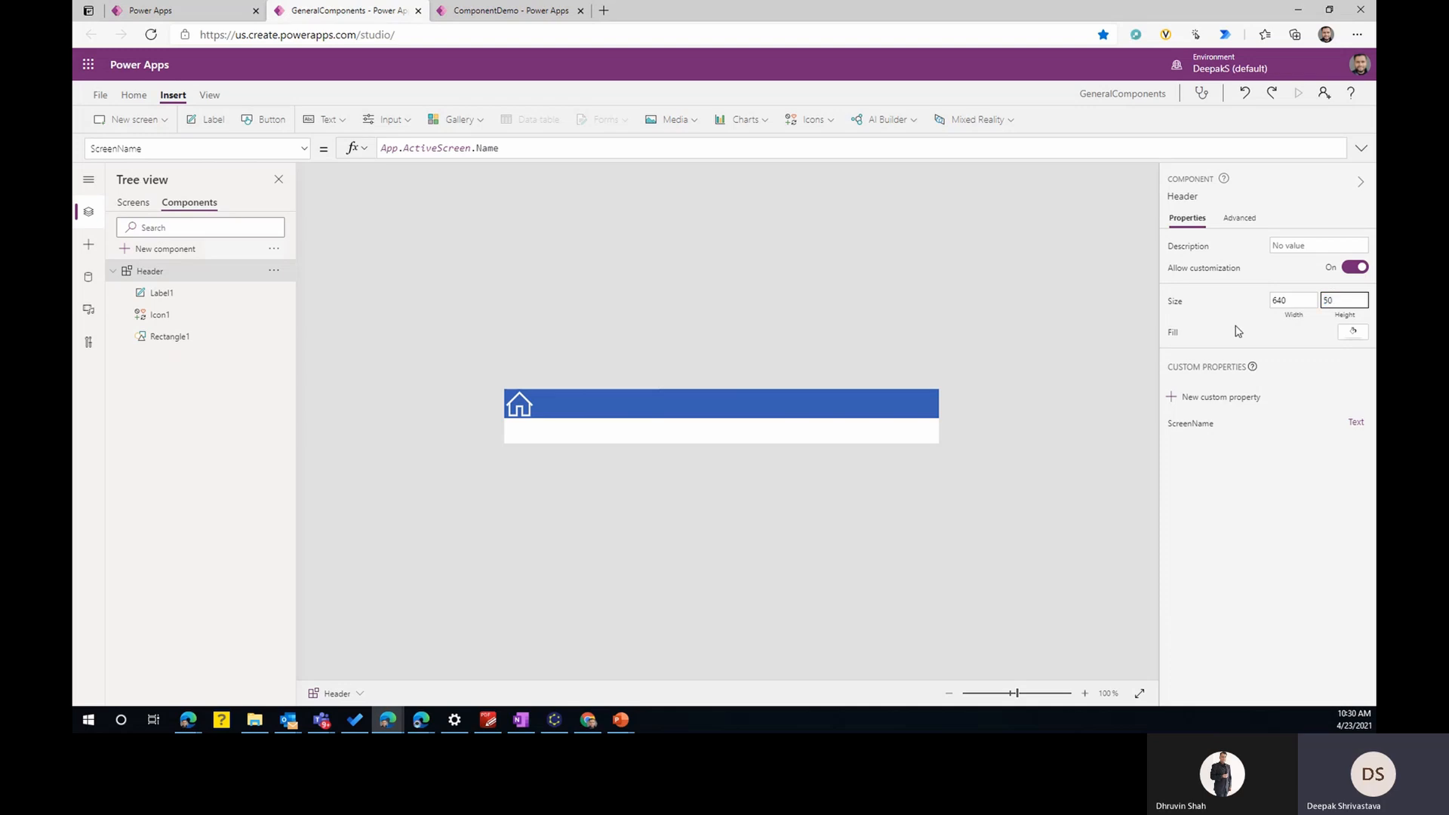
# - Stretch the label in the Header component to a height of 50 so it fills the component
pyautogui.click(710, 414)
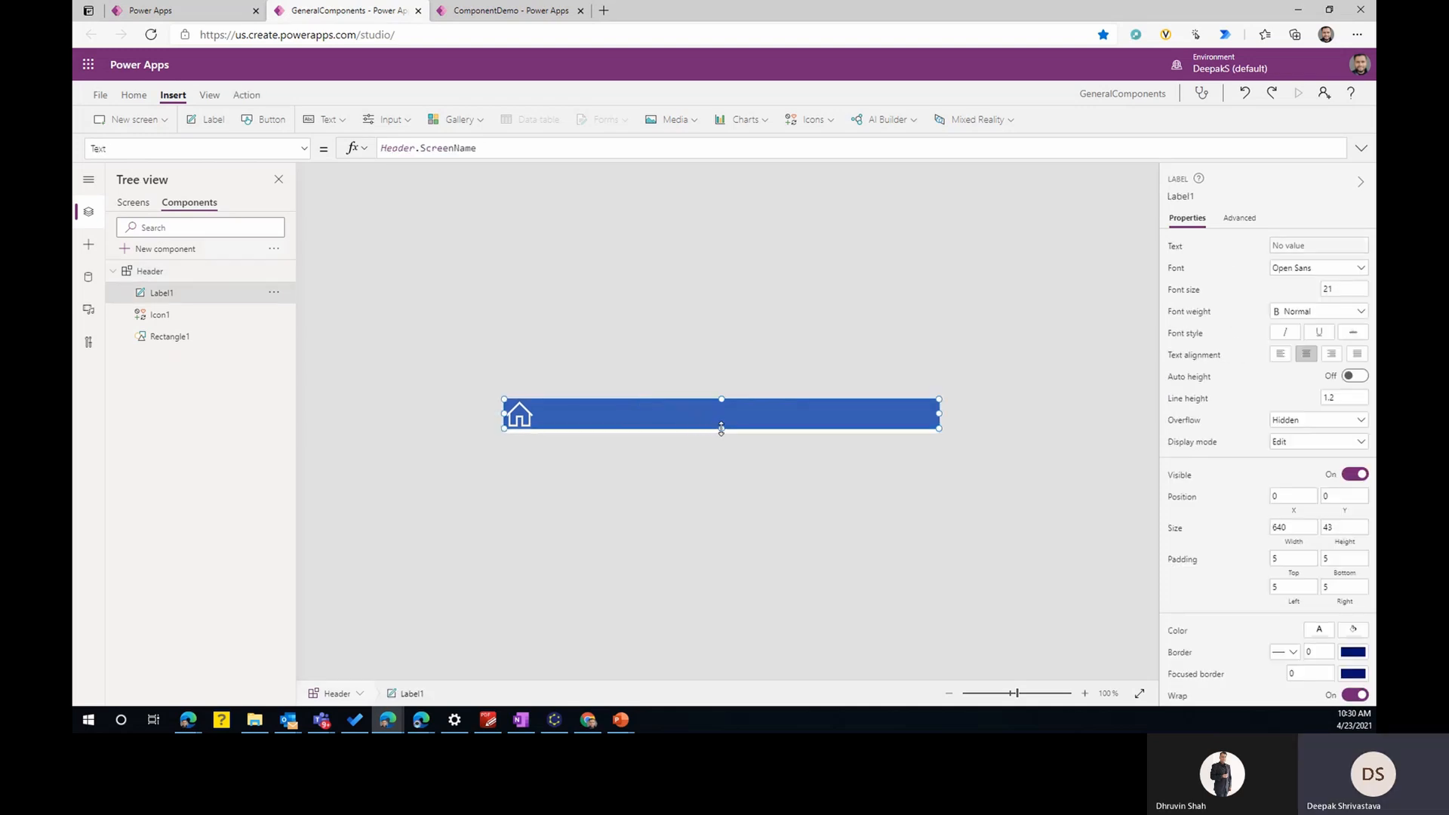
pyautogui.click(717, 431)
pyautogui.click(594, 451)
pyautogui.click(610, 423)
# - Save the GeneralComponents library without a version note and return to the editor
pyautogui.click(99, 95)
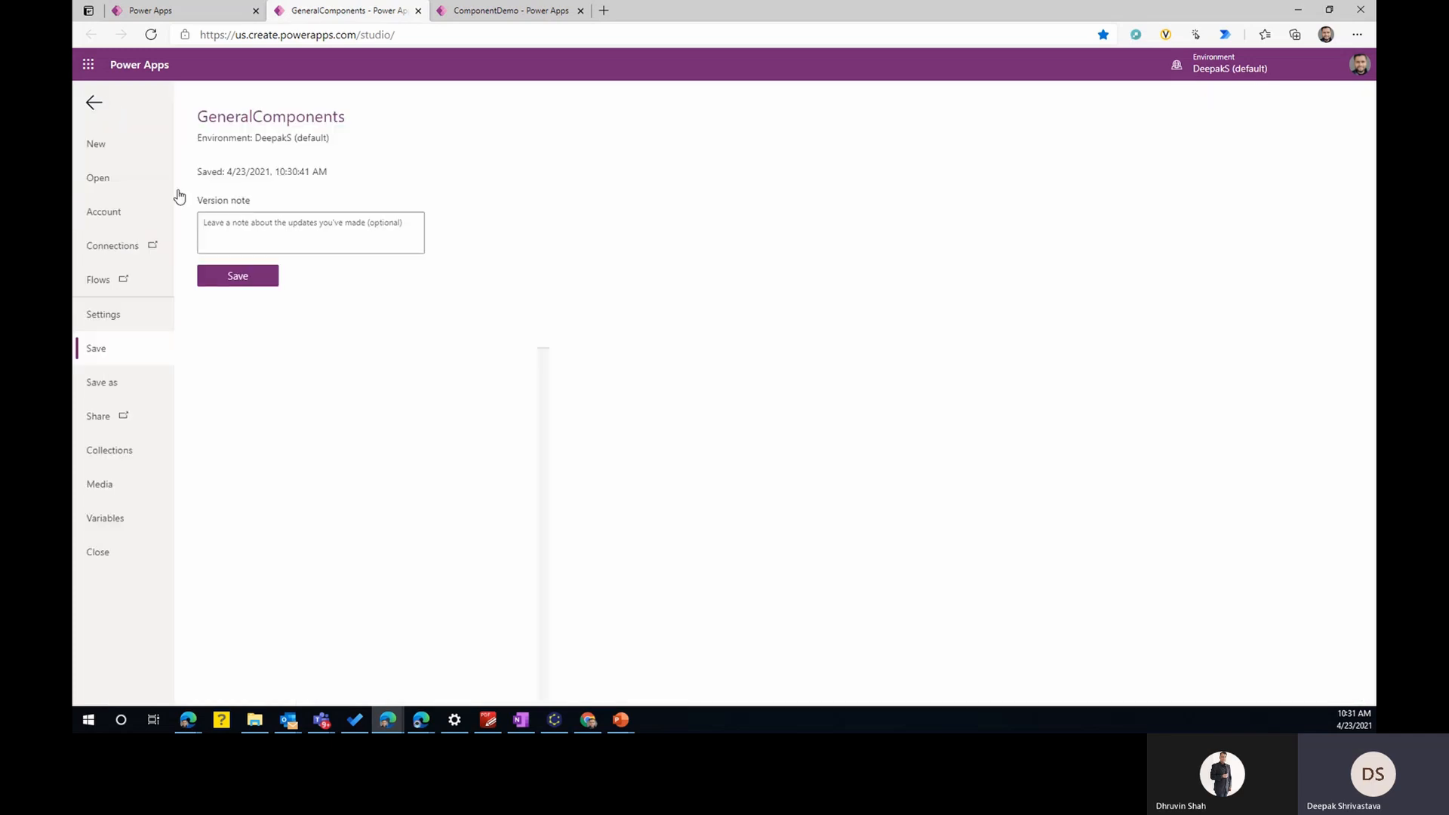
pyautogui.click(253, 278)
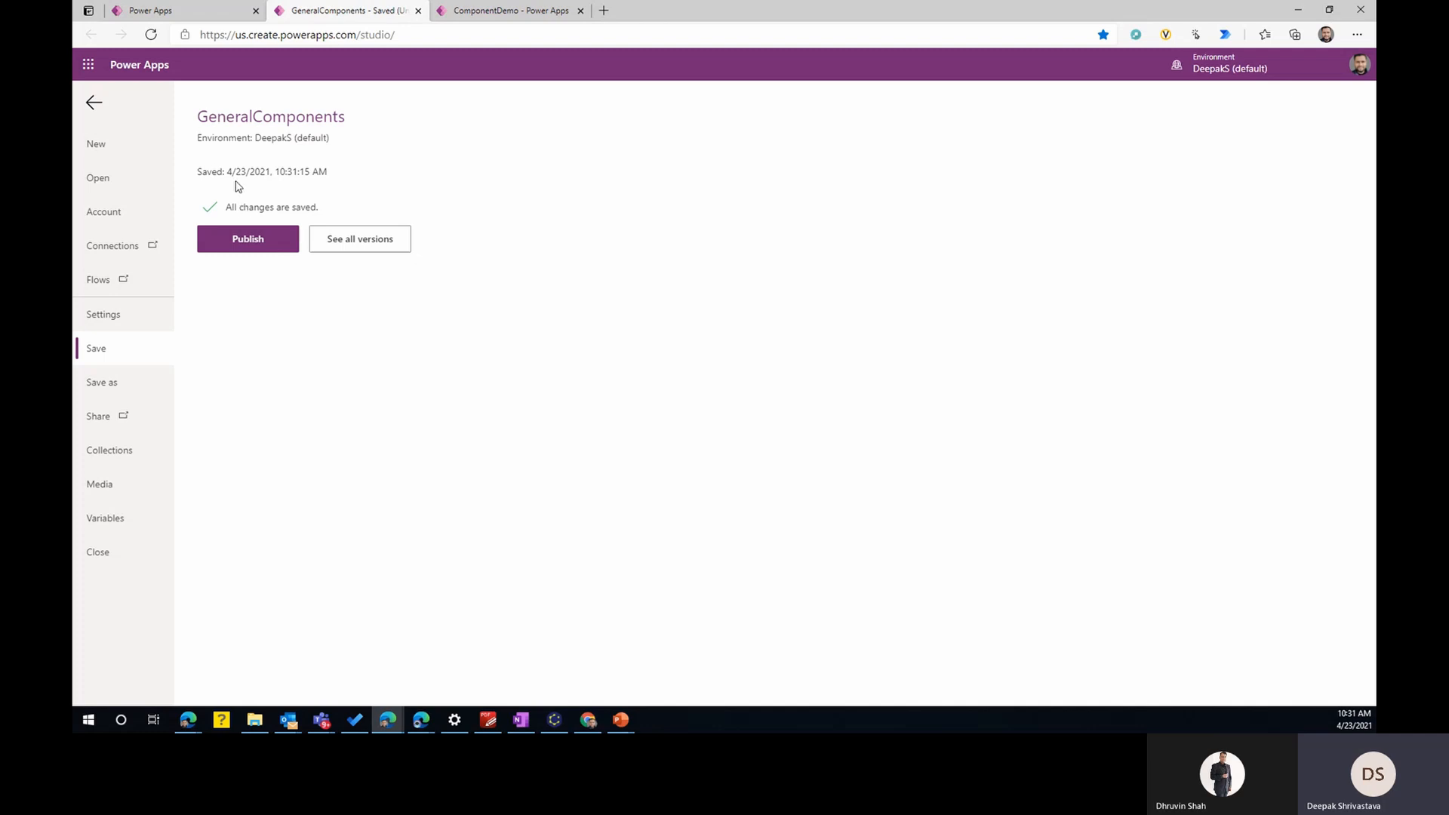
pyautogui.click(95, 105)
# - Insert the custom Header component on Screen1 of the library
pyautogui.click(132, 209)
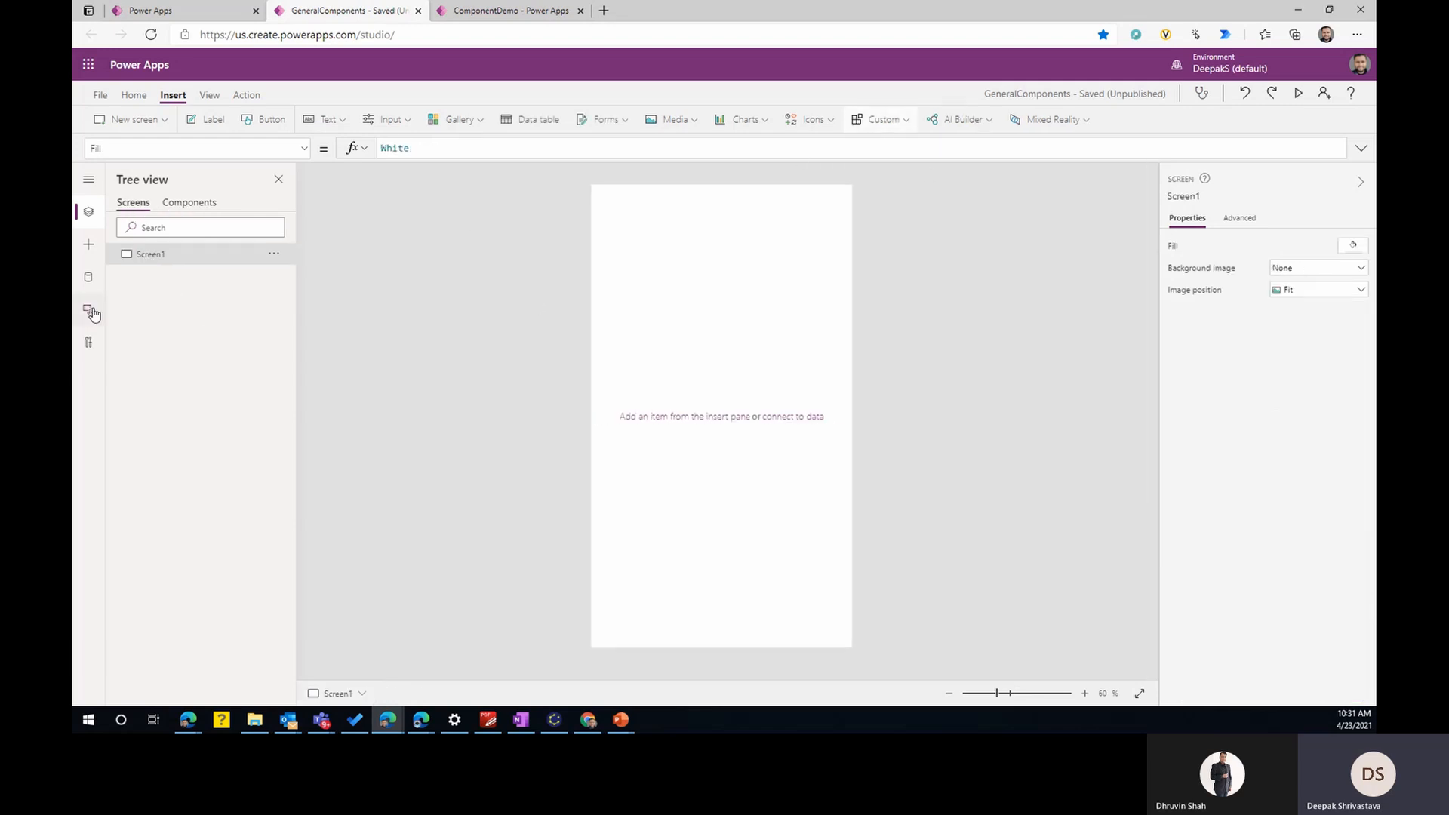
pyautogui.click(908, 127)
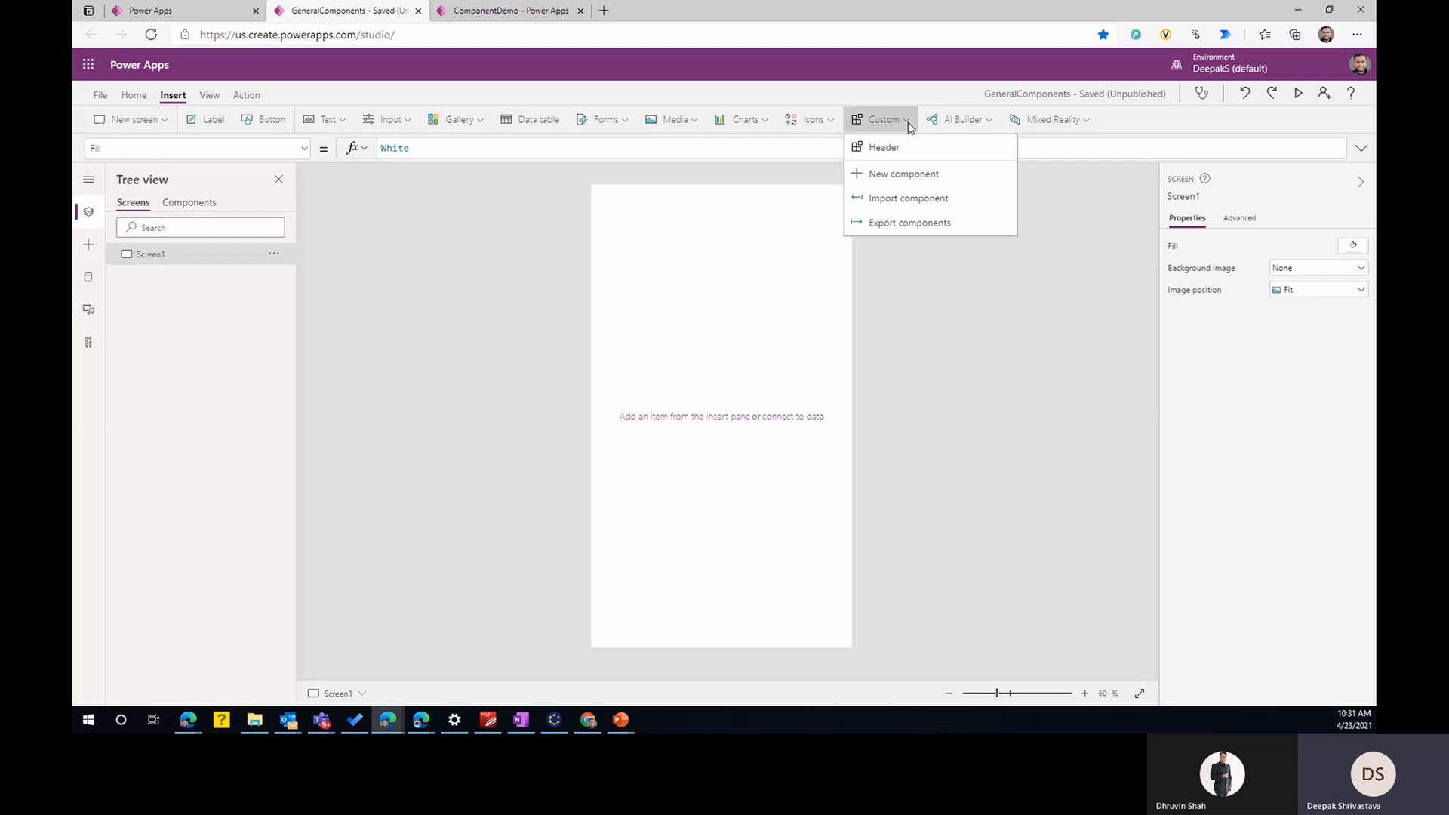
pyautogui.click(884, 148)
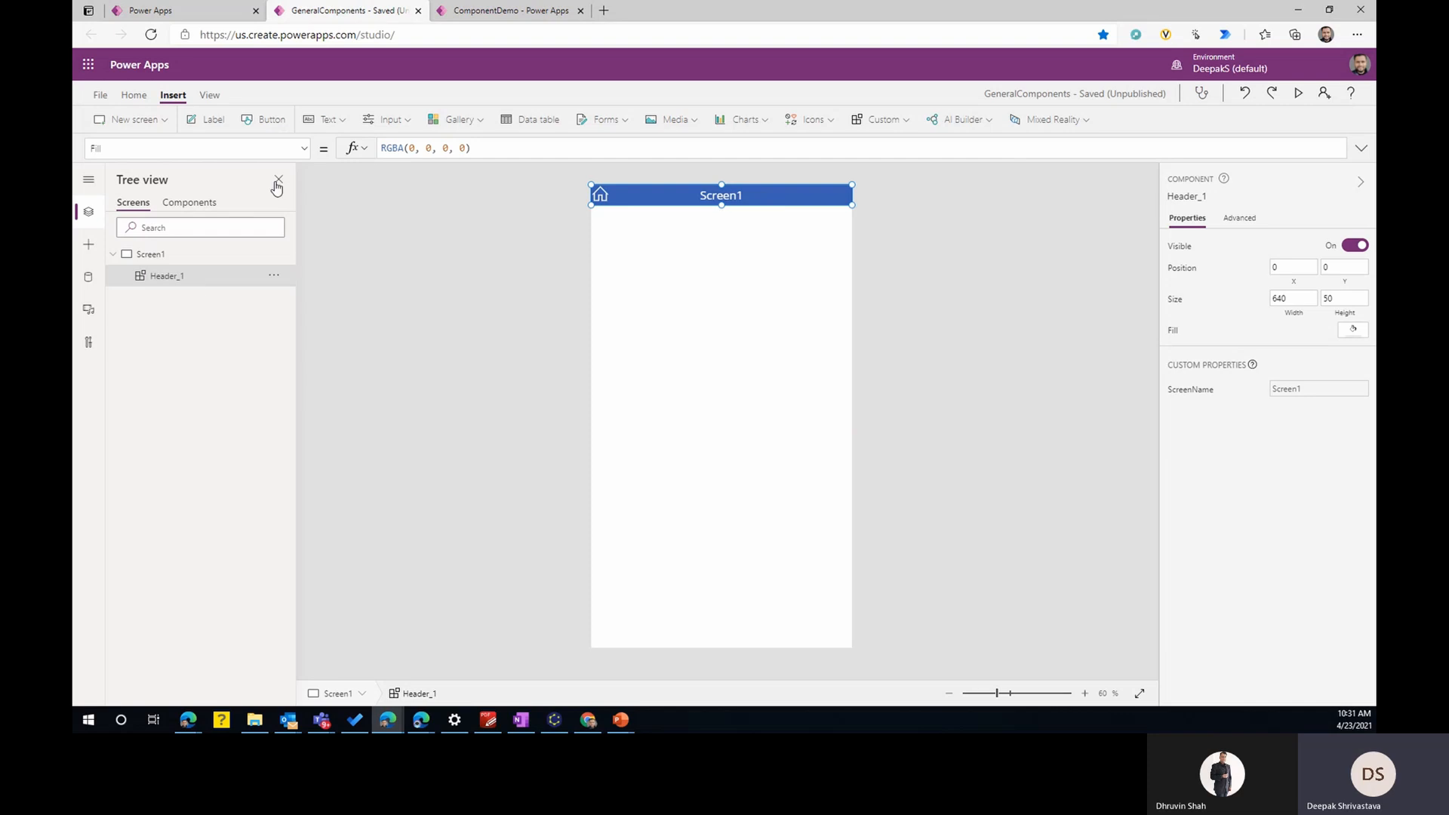
# - Set the ScreenName property of Screen1's header to "My Screen", commenting out App.ActiveScreen.Name behind it
pyautogui.click(304, 149)
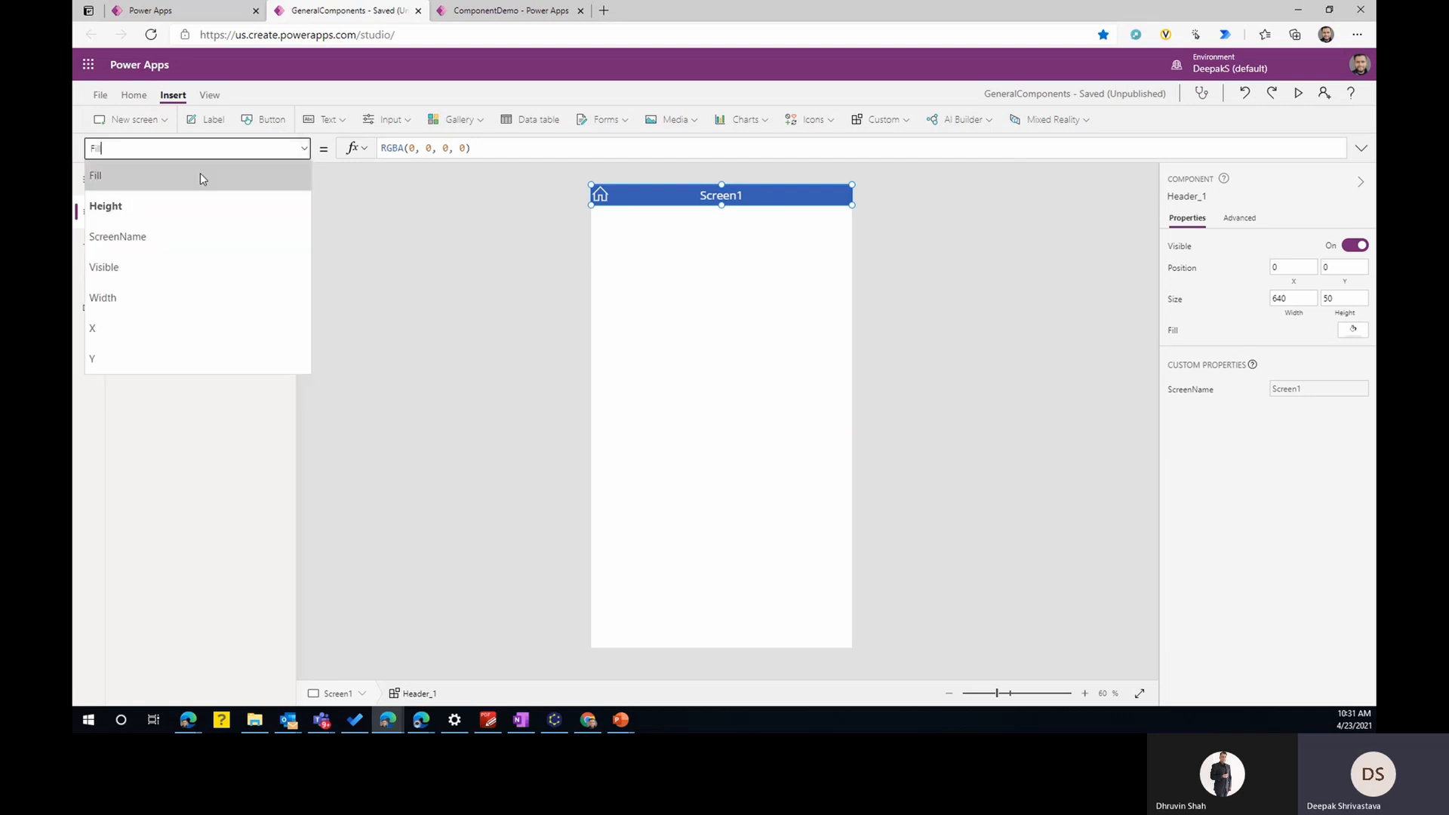
pyautogui.click(158, 236)
pyautogui.click(511, 147)
pyautogui.moveTo(501, 148); pyautogui.dragTo(391, 148)
pyautogui.click(382, 148)
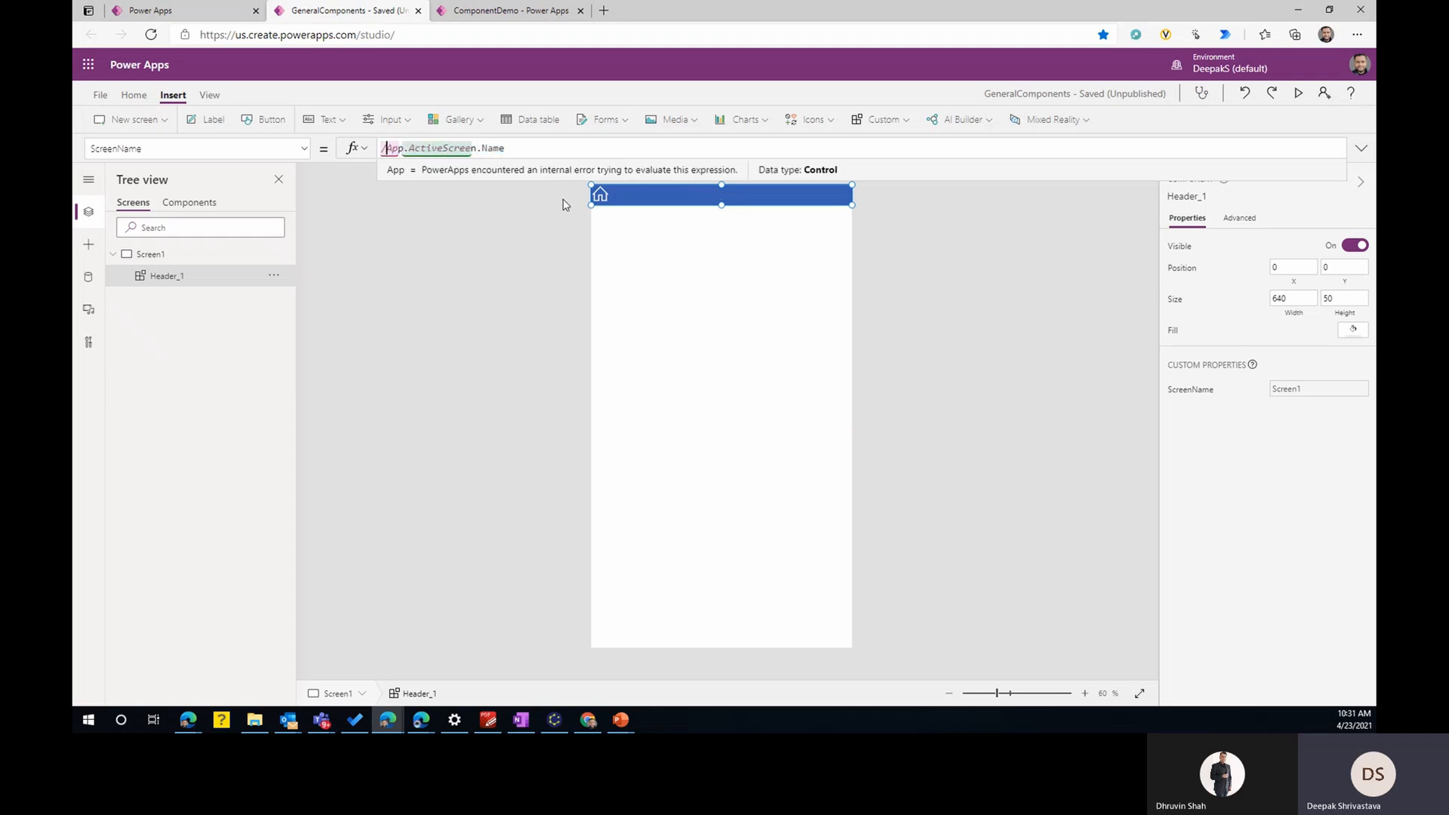
pyautogui.write('//')
pyautogui.press('Home')
pyautogui.write('"My Screen')
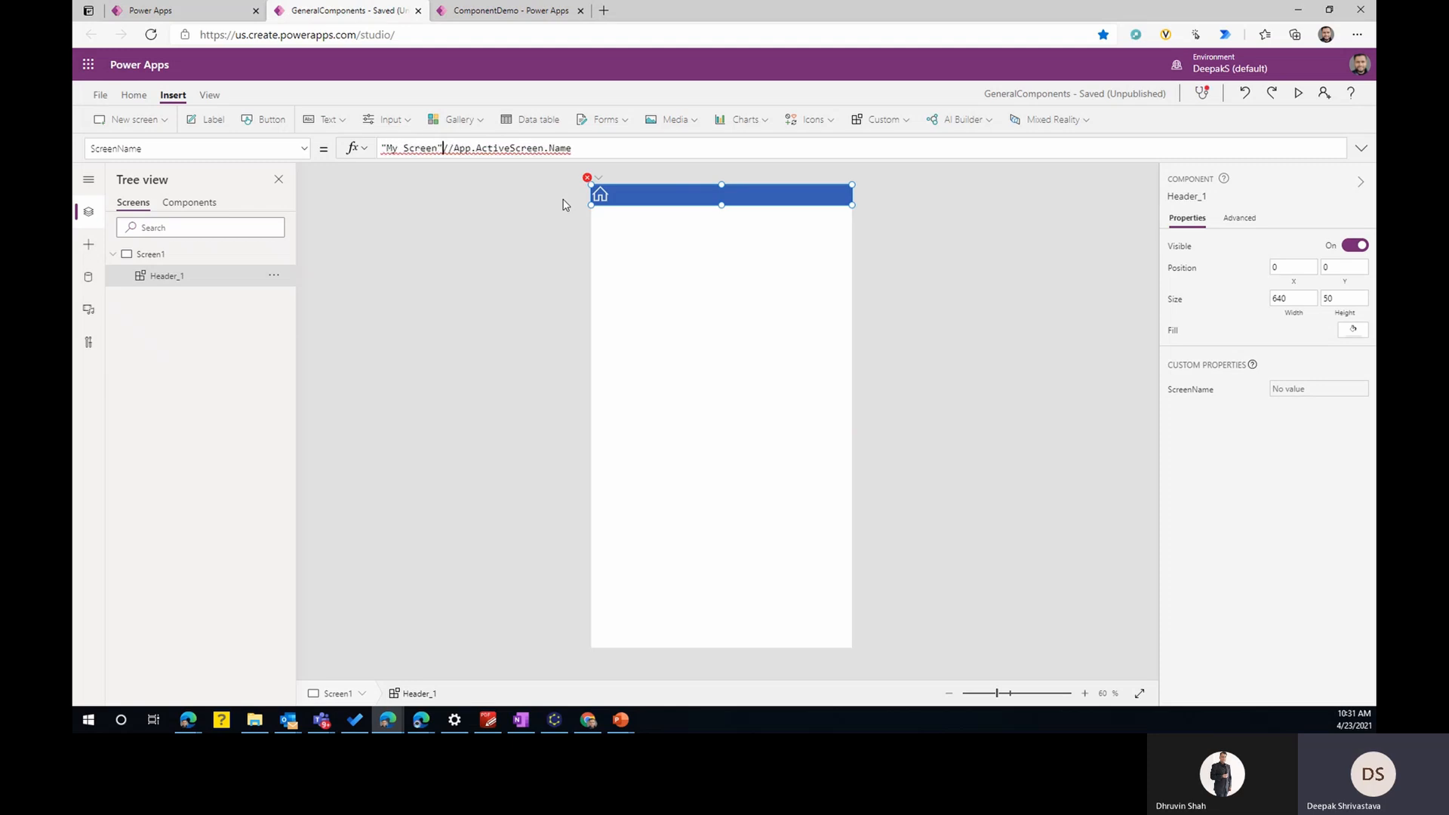
pyautogui.write('"')
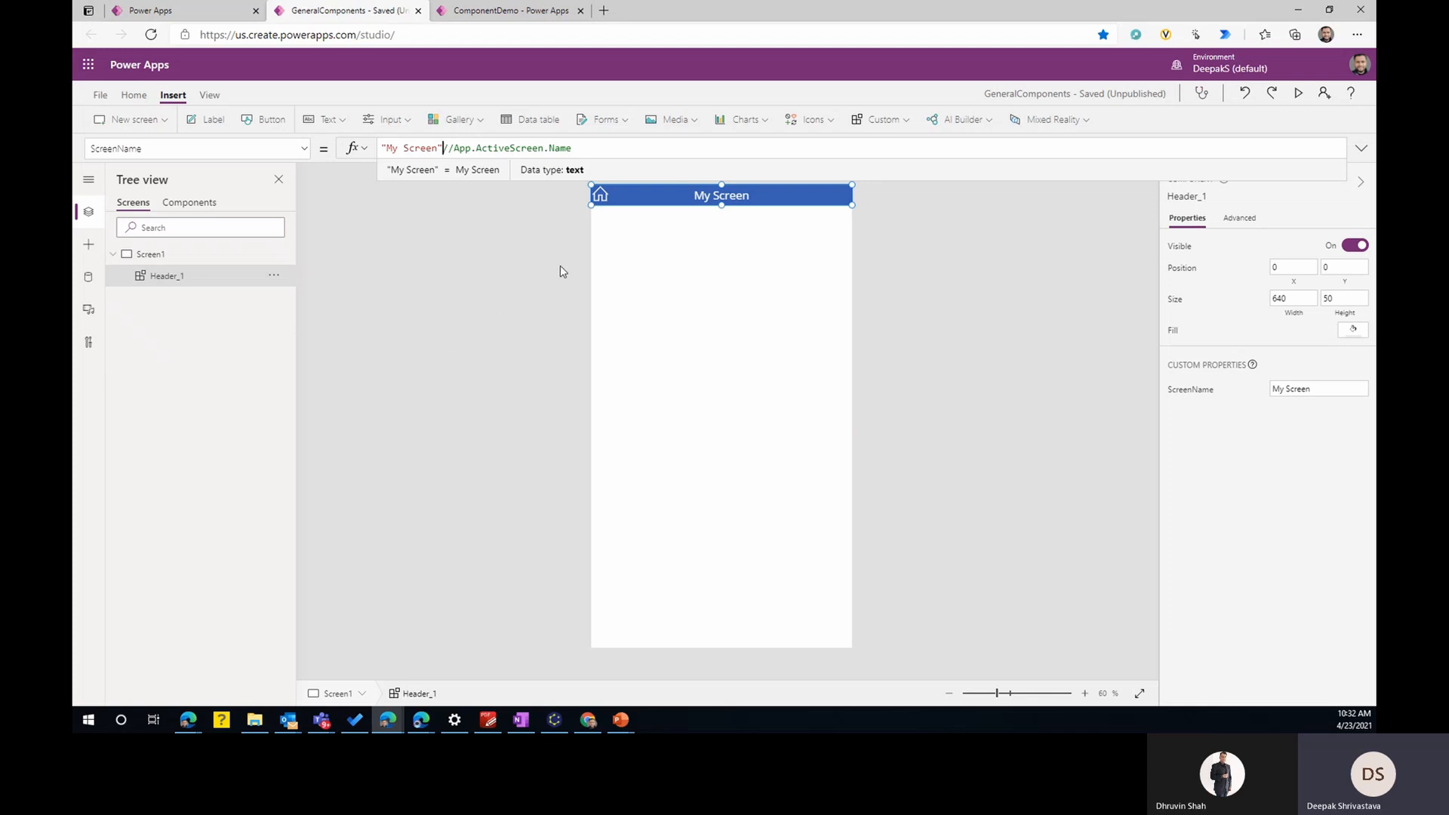
pyautogui.click(676, 264)
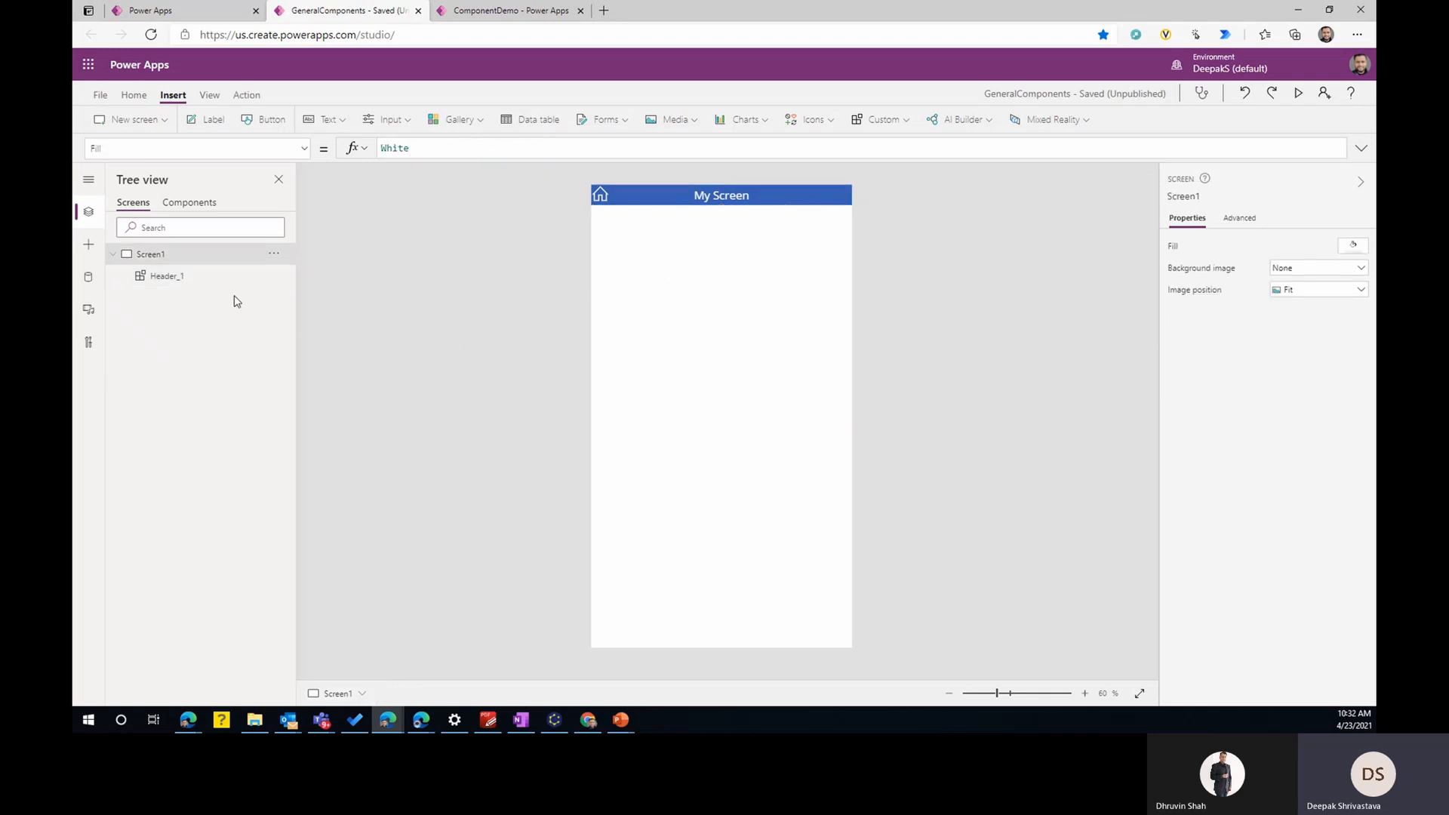
# - Add a second blank screen, insert the Header component on it, and compare it with Screen1's header
pyautogui.click(130, 119)
pyautogui.click(144, 183)
pyautogui.click(885, 120)
pyautogui.click(882, 148)
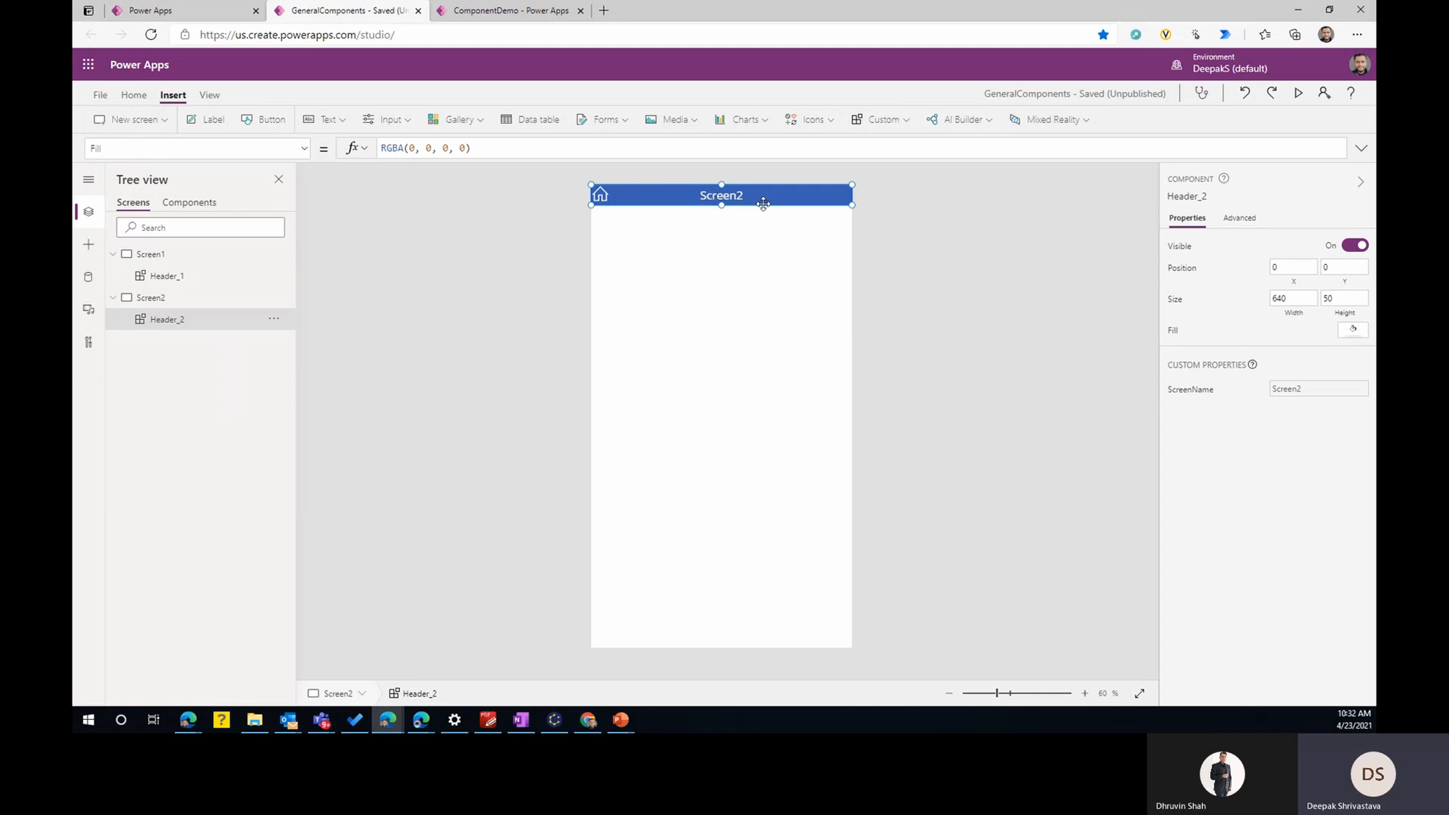
pyautogui.click(178, 277)
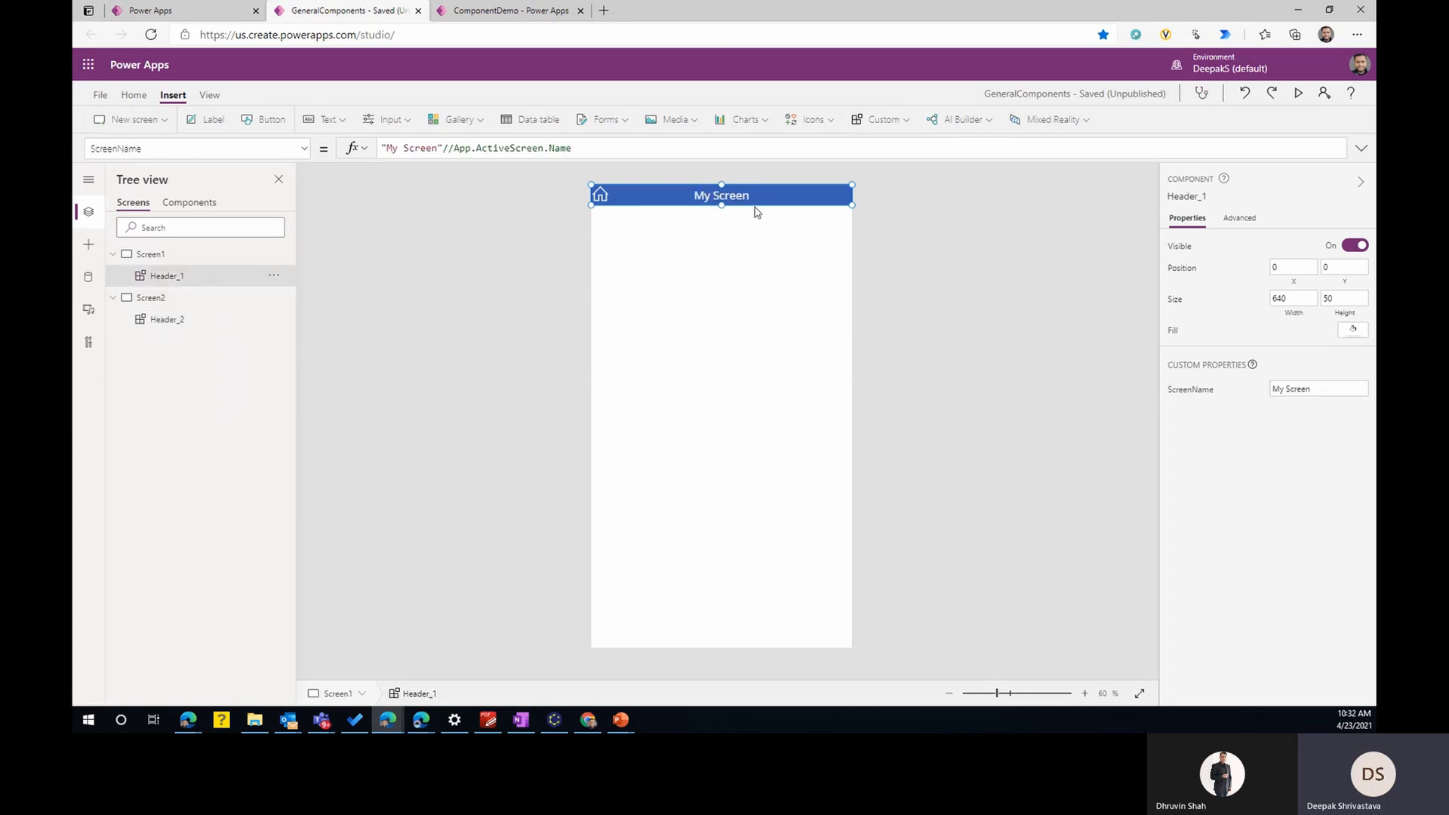
# - Save the GeneralComponents library and publish this version
pyautogui.click(202, 206)
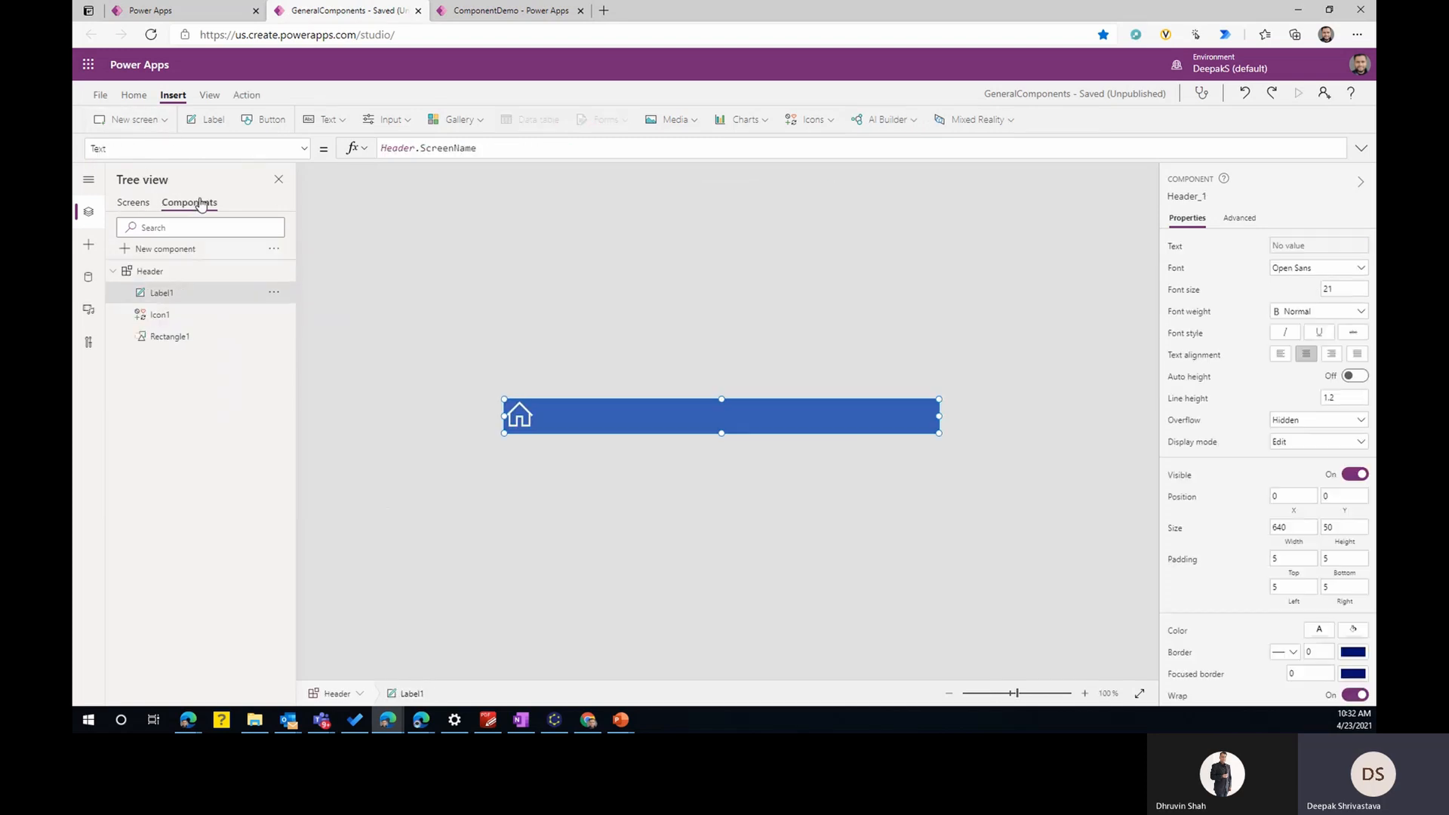
pyautogui.click(99, 96)
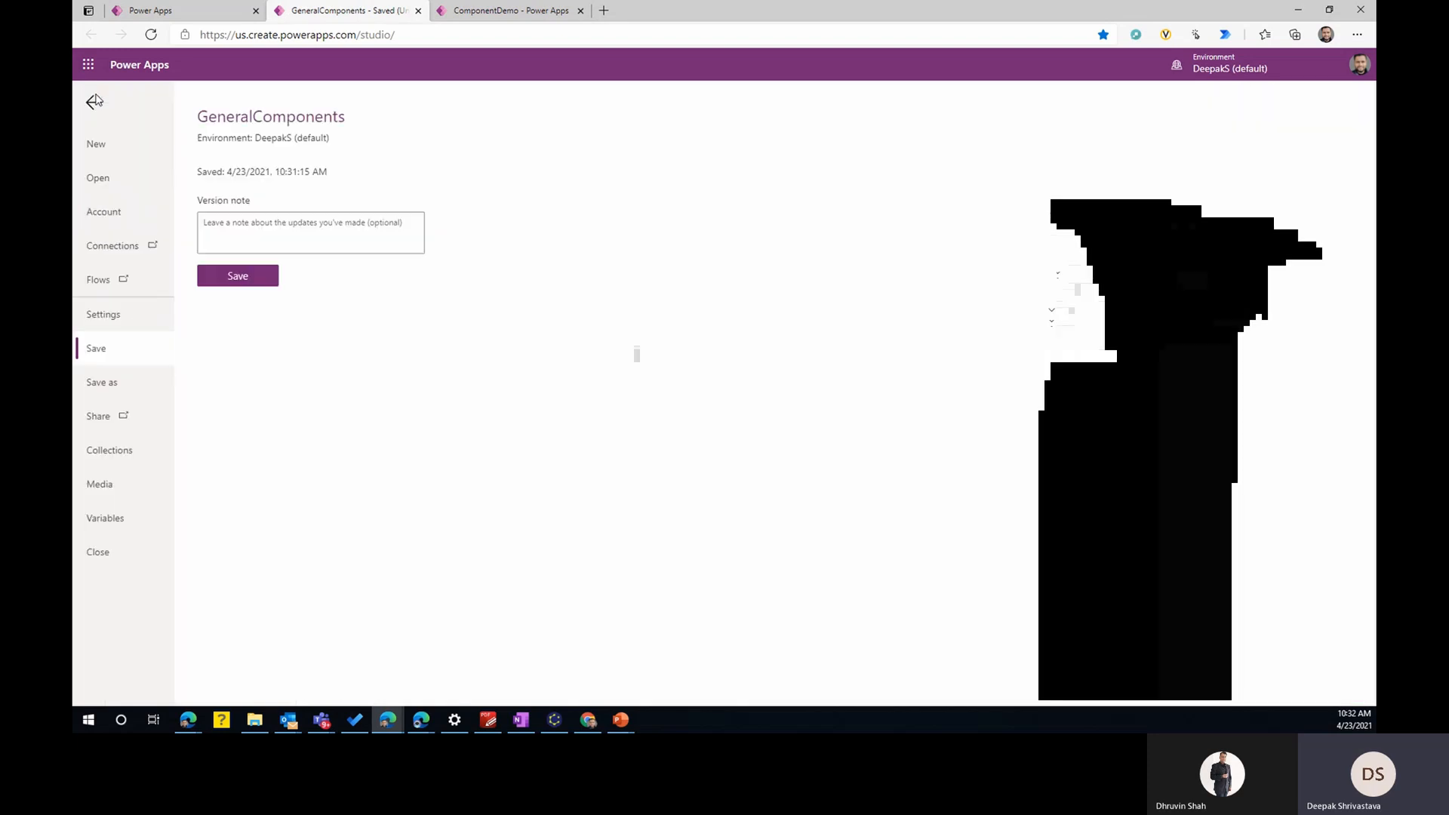
pyautogui.click(246, 284)
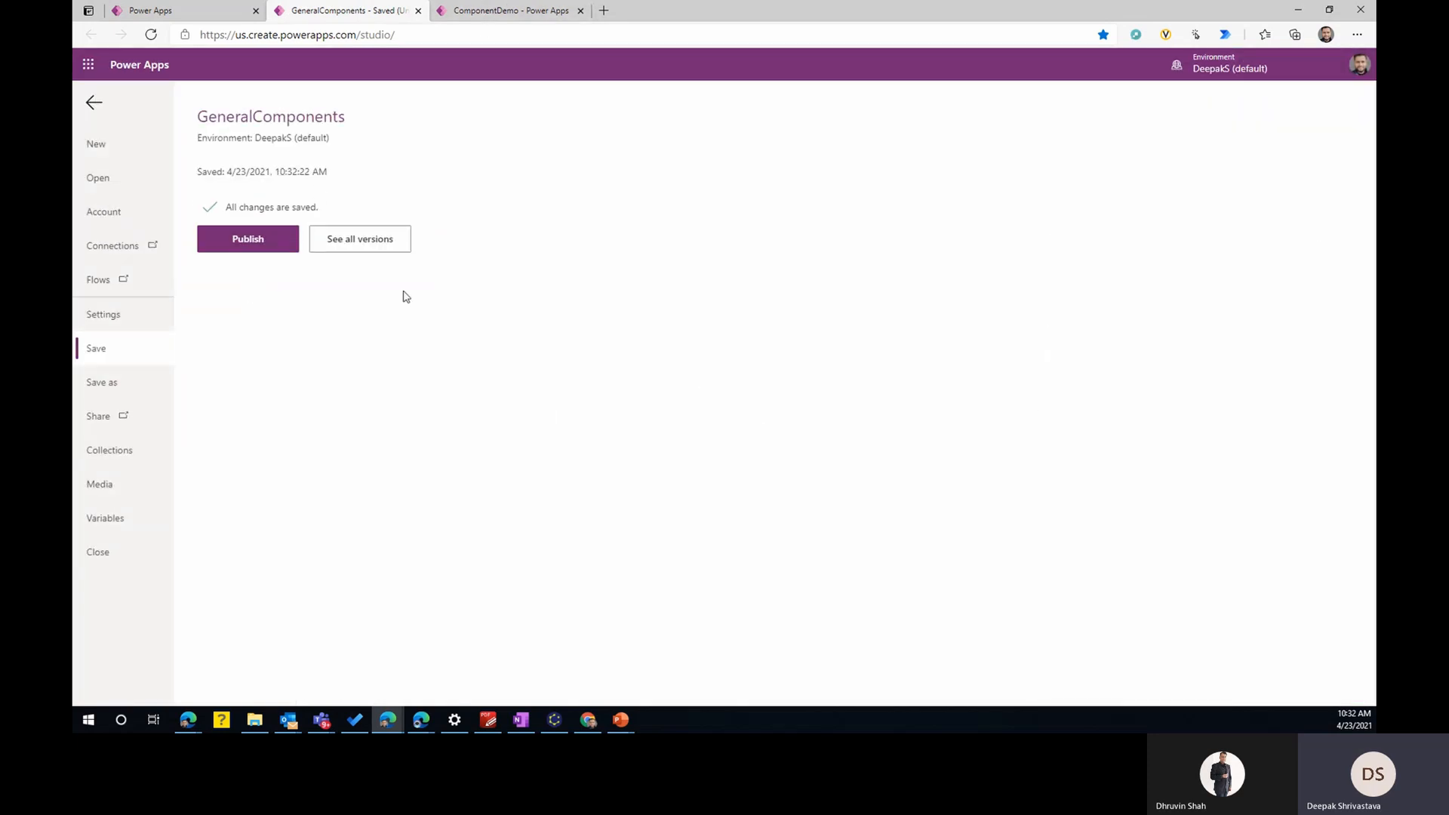
pyautogui.click(247, 241)
pyautogui.click(730, 457)
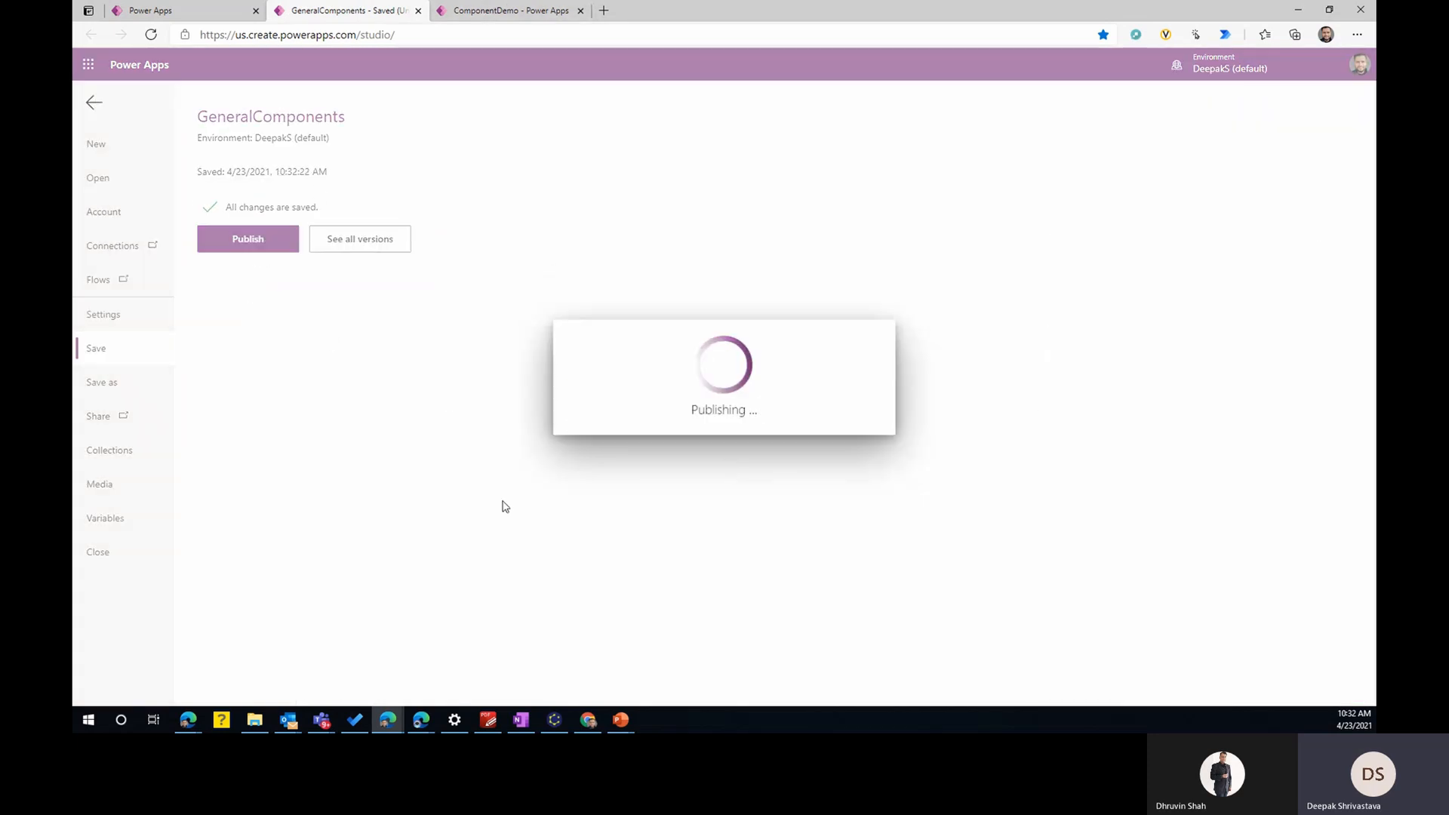
# - Switch to the ComponentDemo app and open the list of component libraries available for import
pyautogui.click(518, 10)
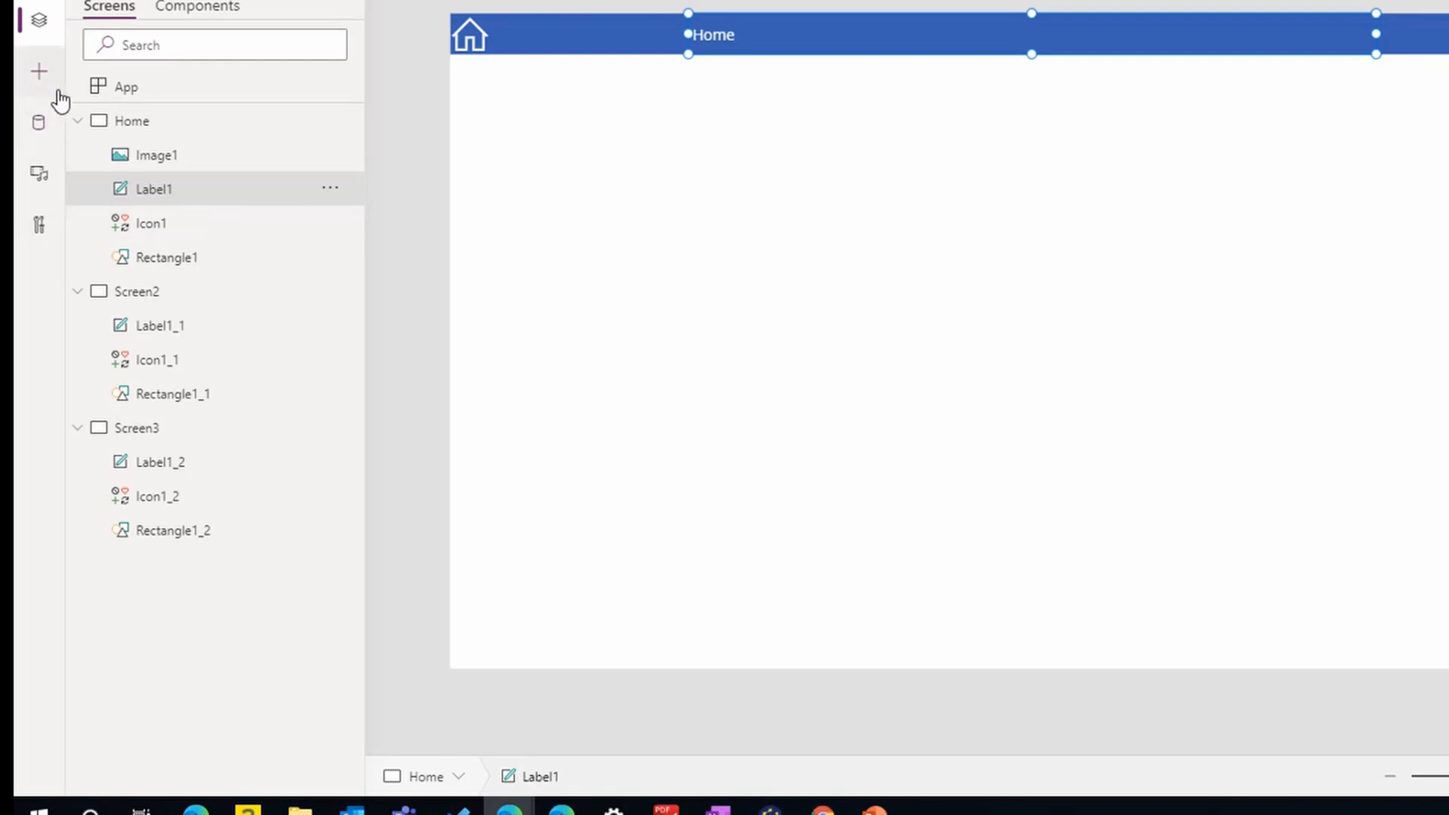
pyautogui.click(46, 89)
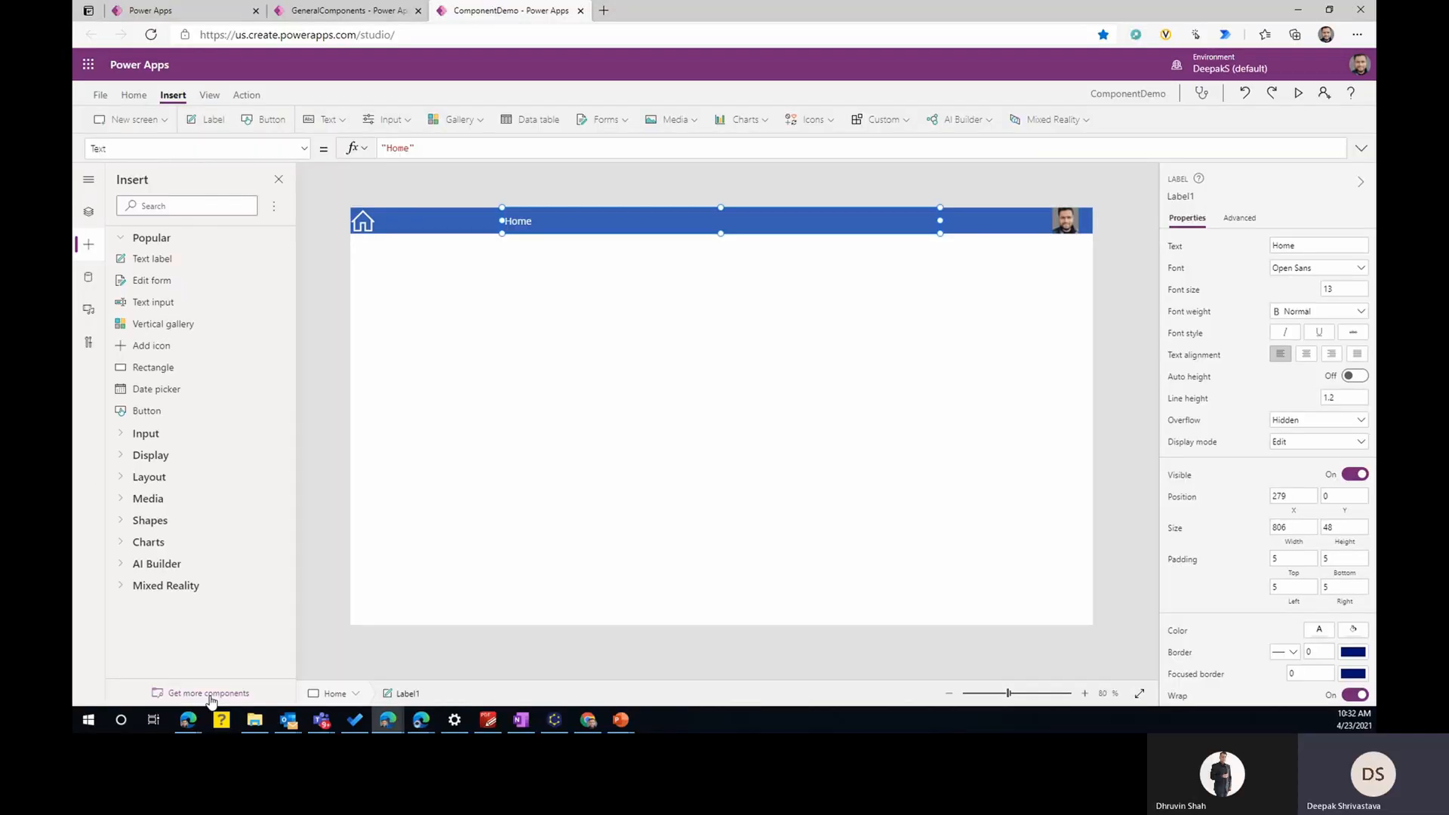
pyautogui.click(210, 694)
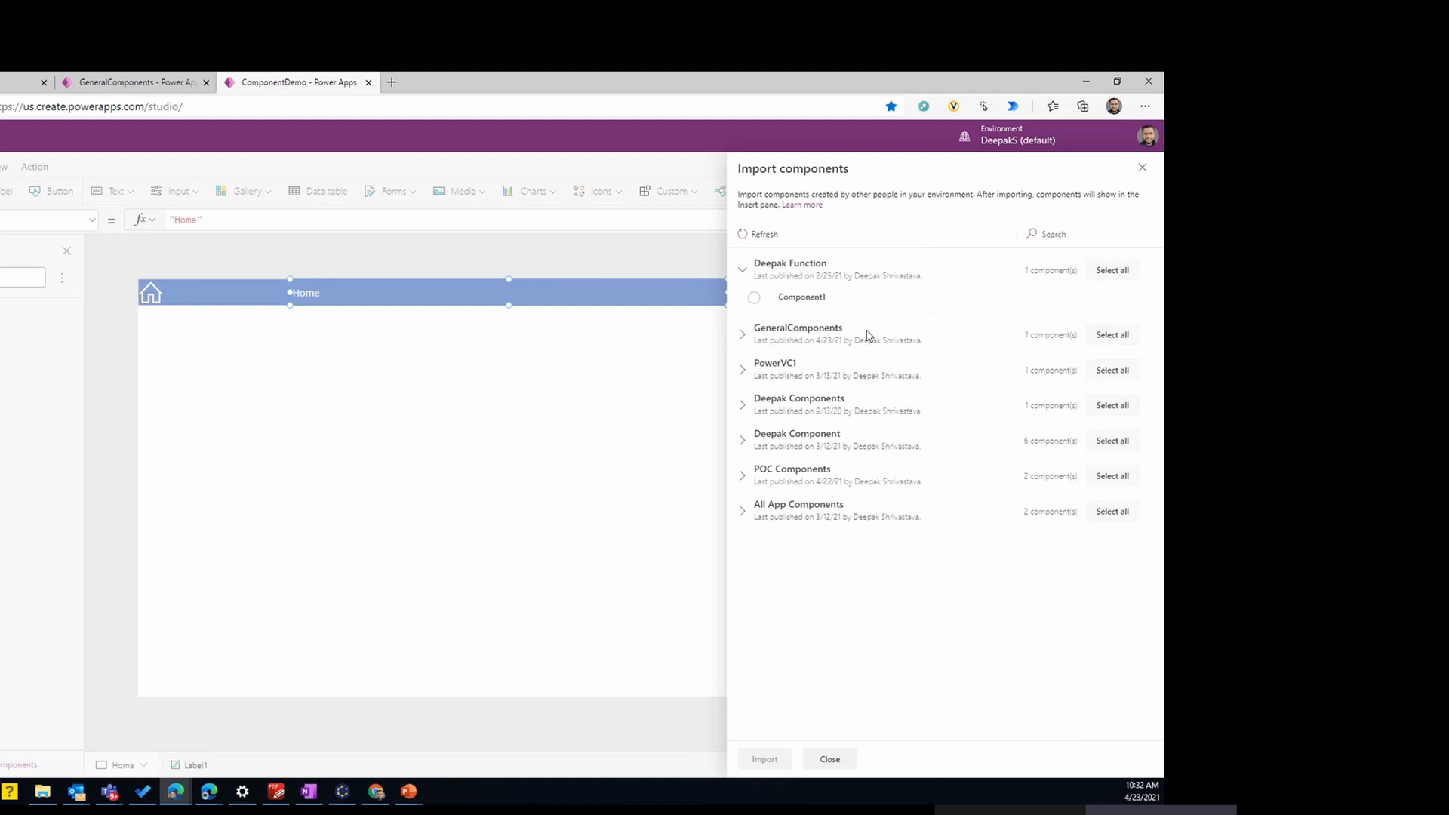
pyautogui.click(743, 270)
pyautogui.click(764, 234)
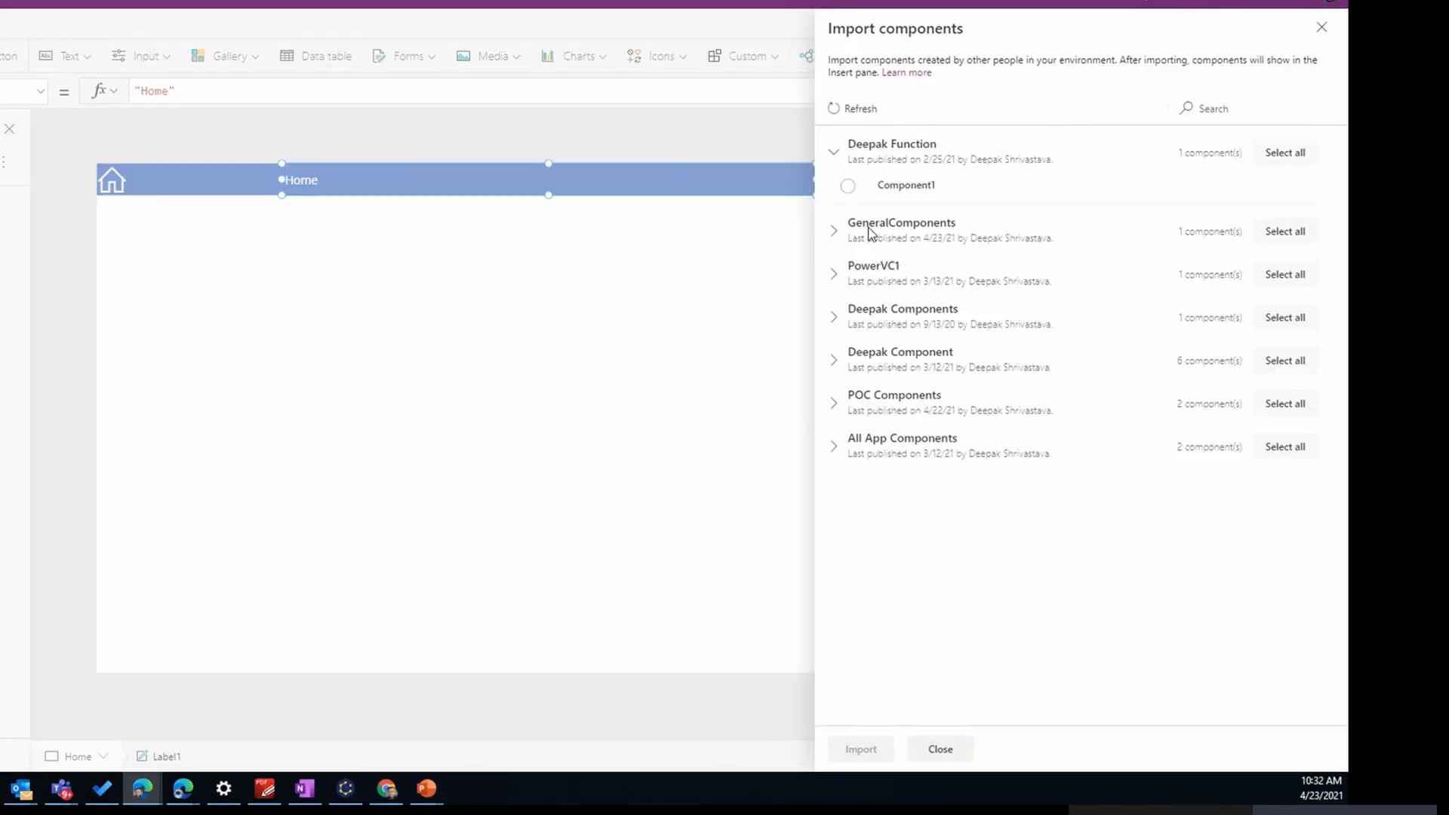
# - Import the Header component from the GeneralComponents library and expand the library components available for insertion
pyautogui.click(834, 235)
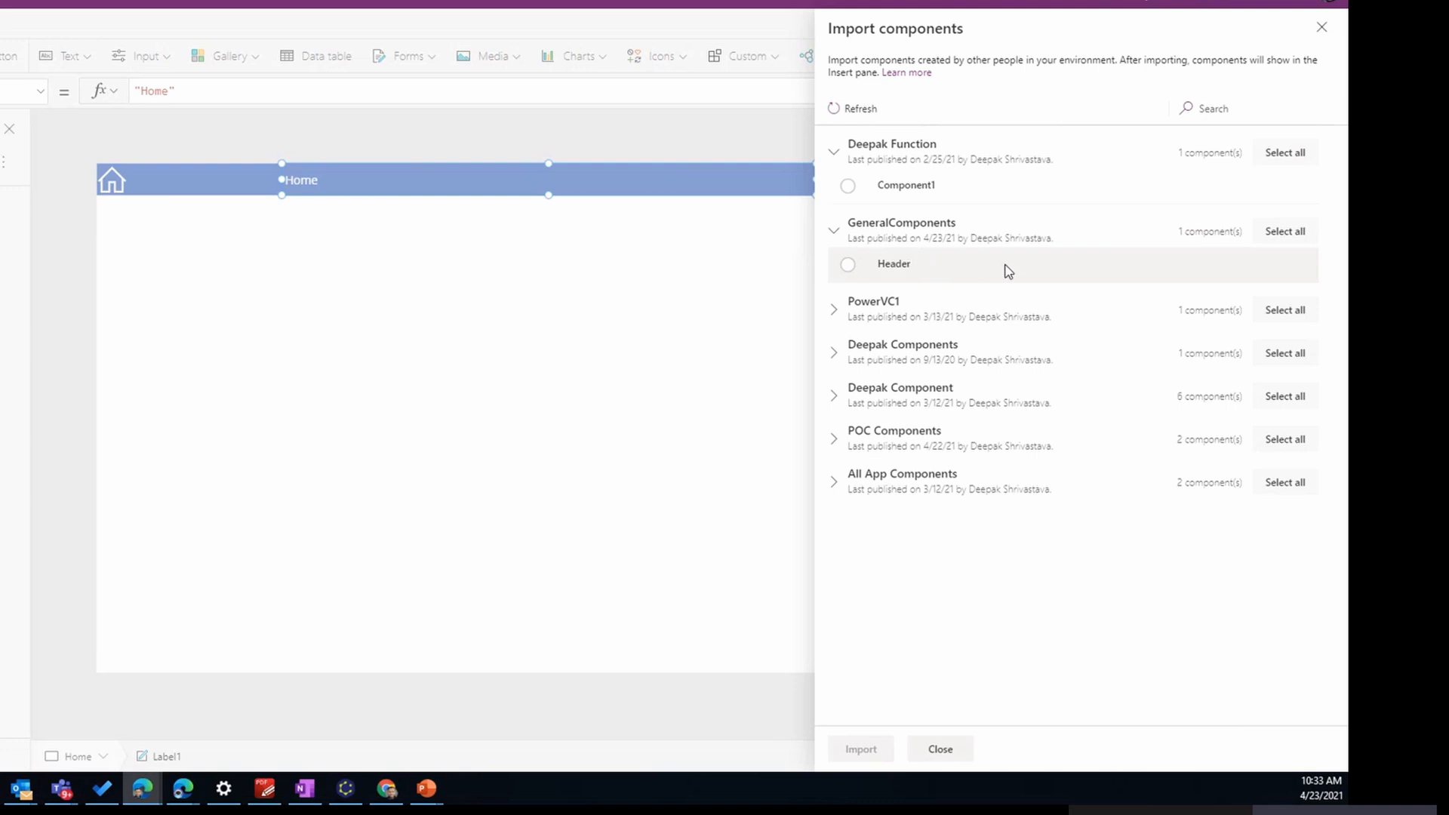
pyautogui.click(849, 265)
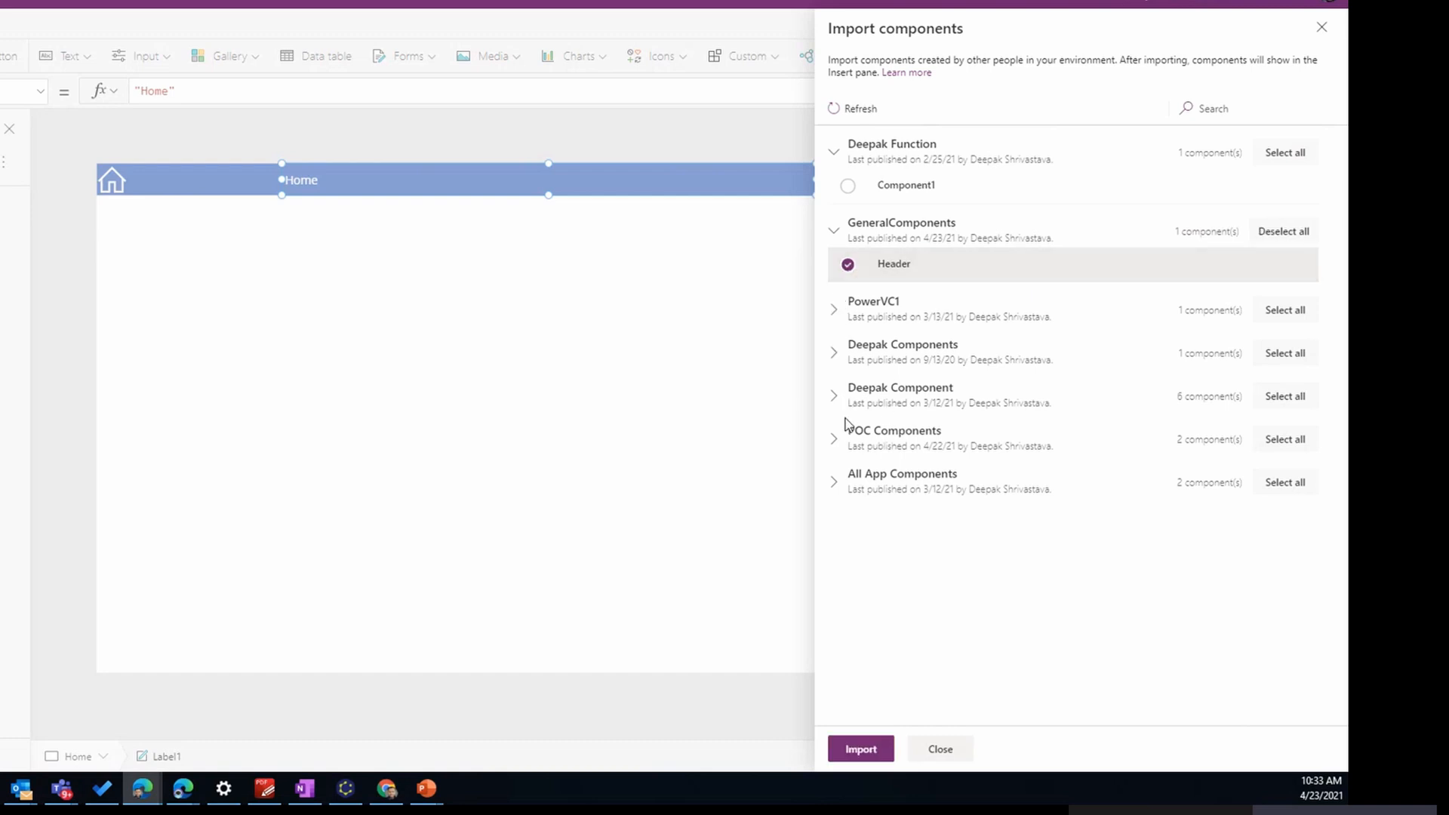
pyautogui.click(834, 393)
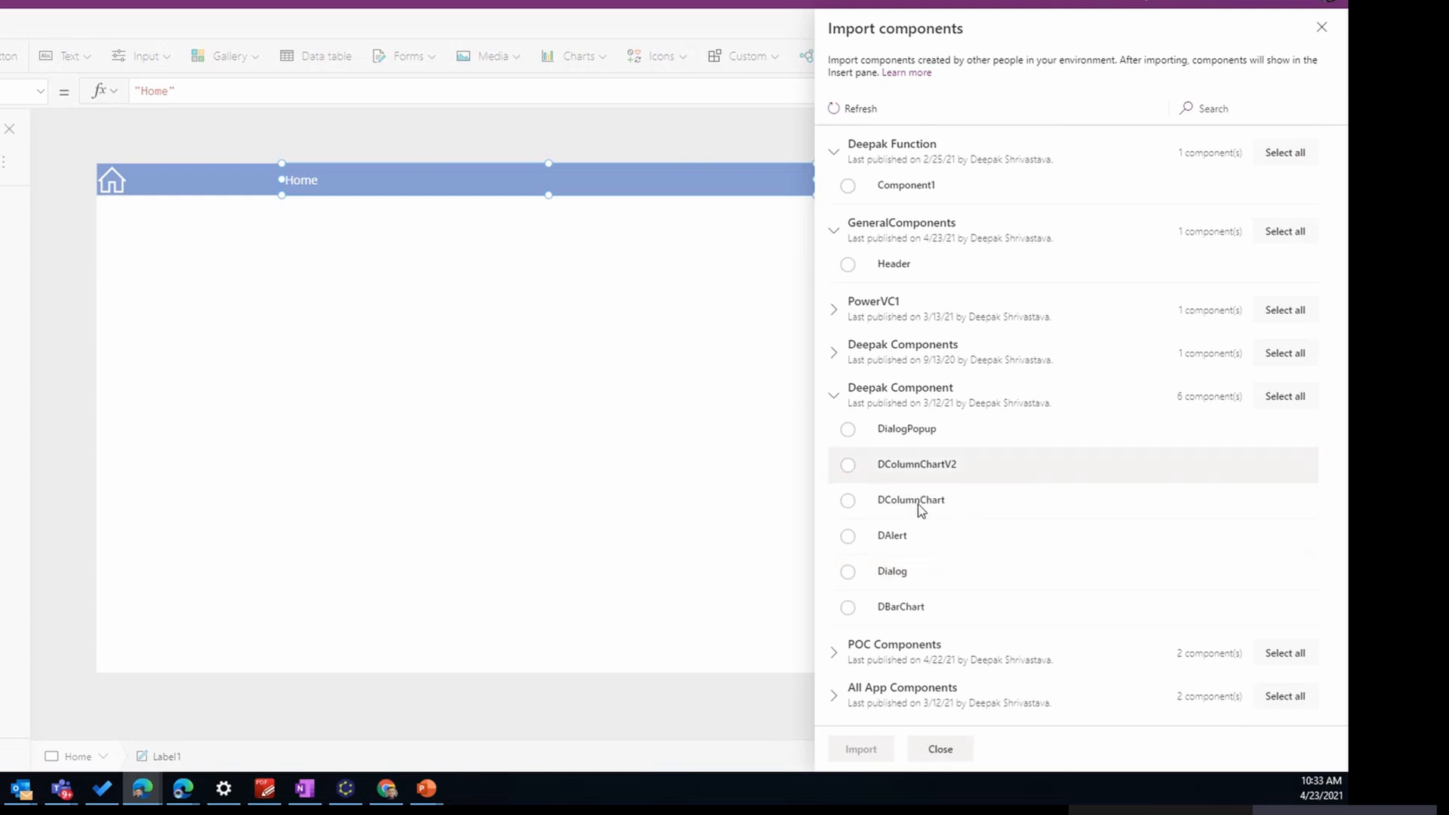
pyautogui.click(834, 400)
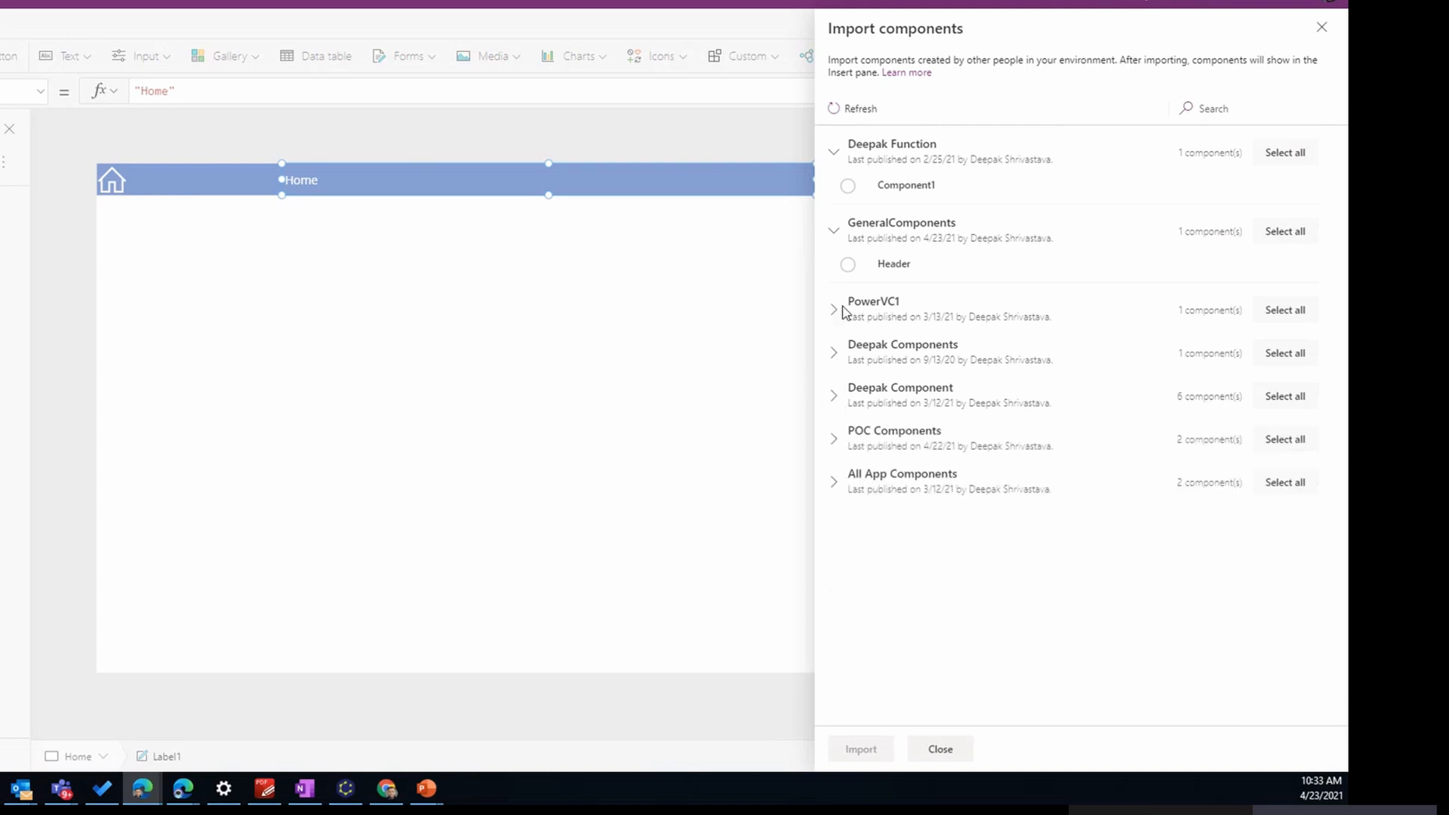
pyautogui.click(849, 265)
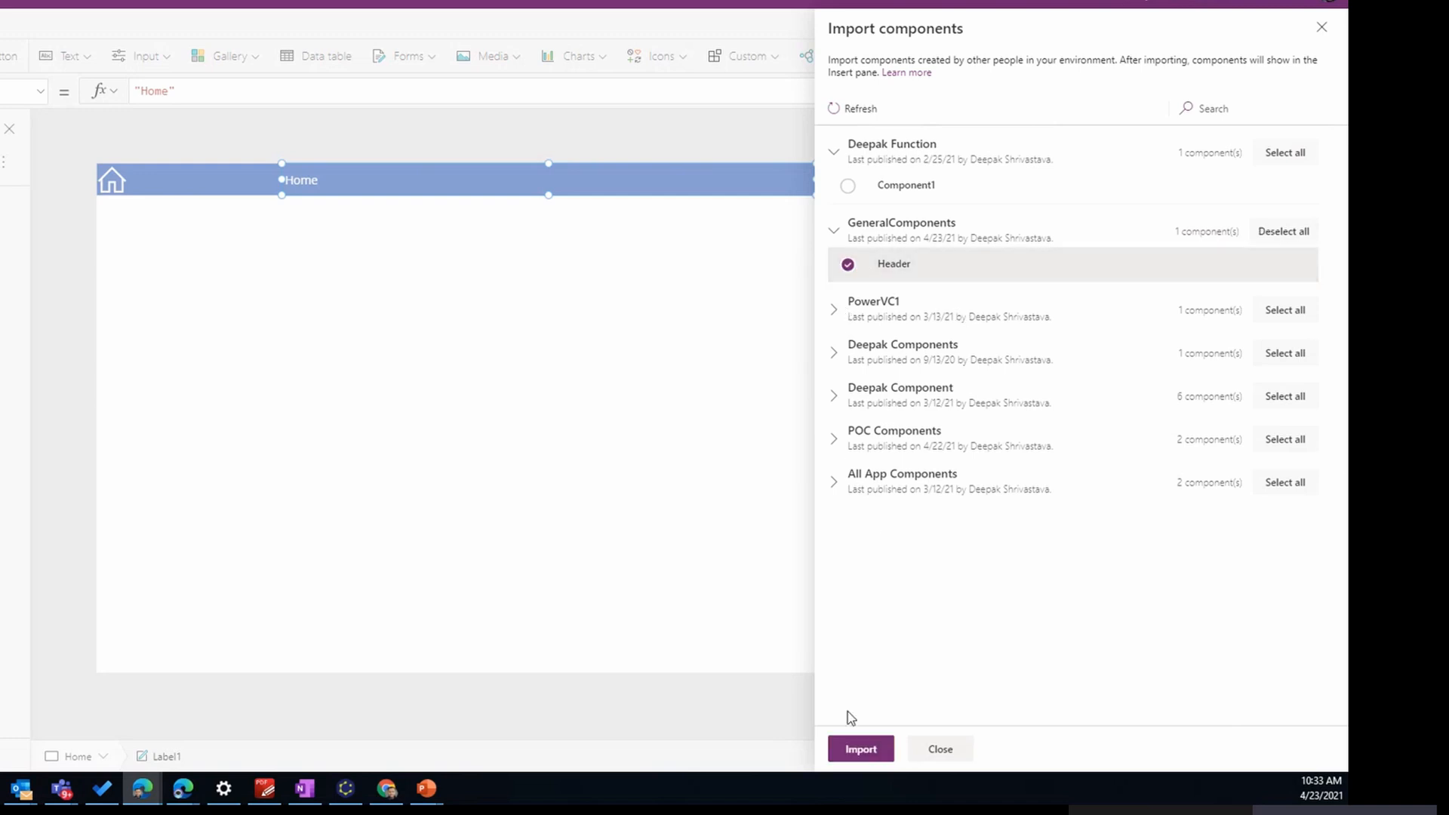
pyautogui.click(862, 750)
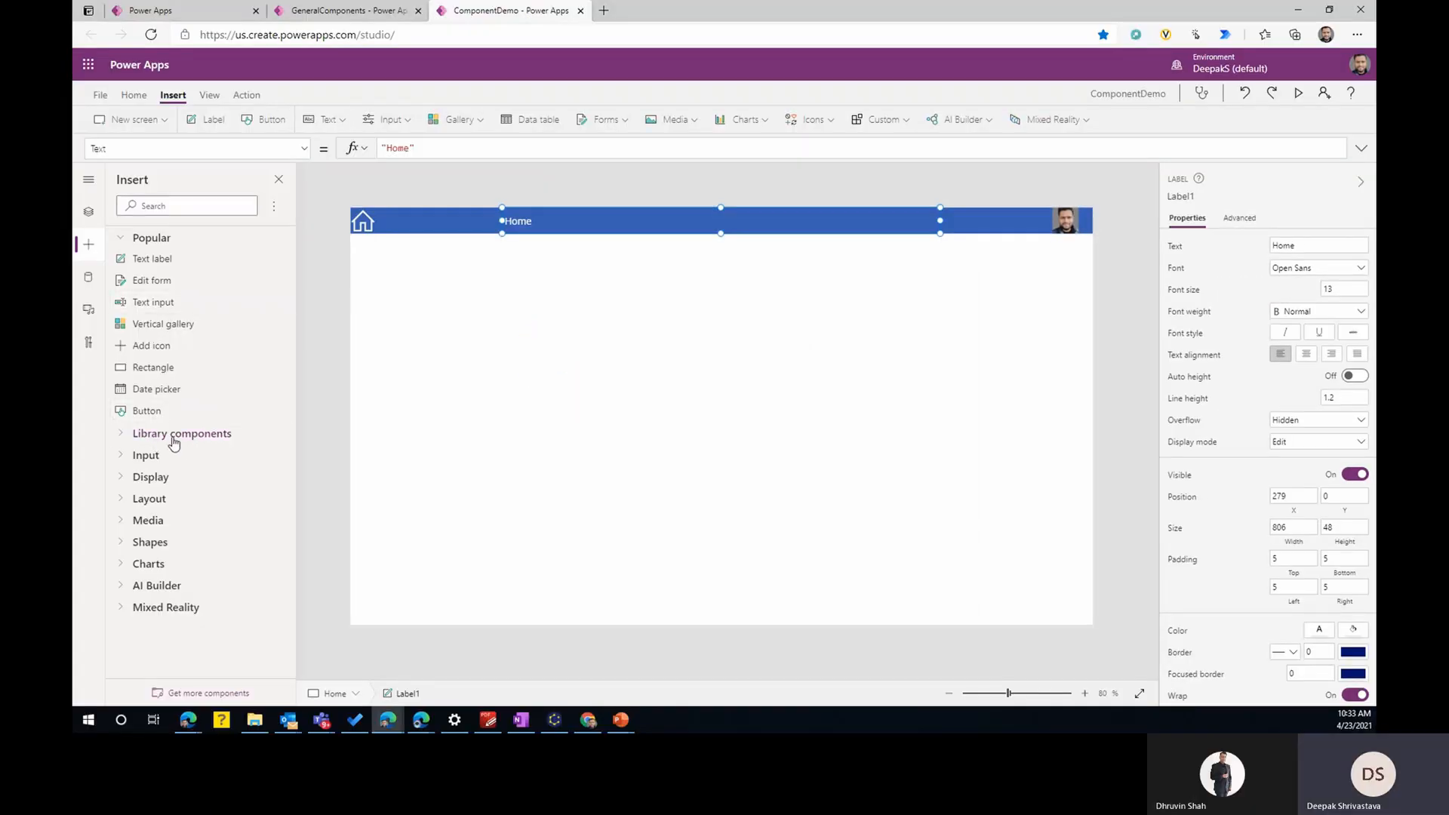
pyautogui.click(122, 440)
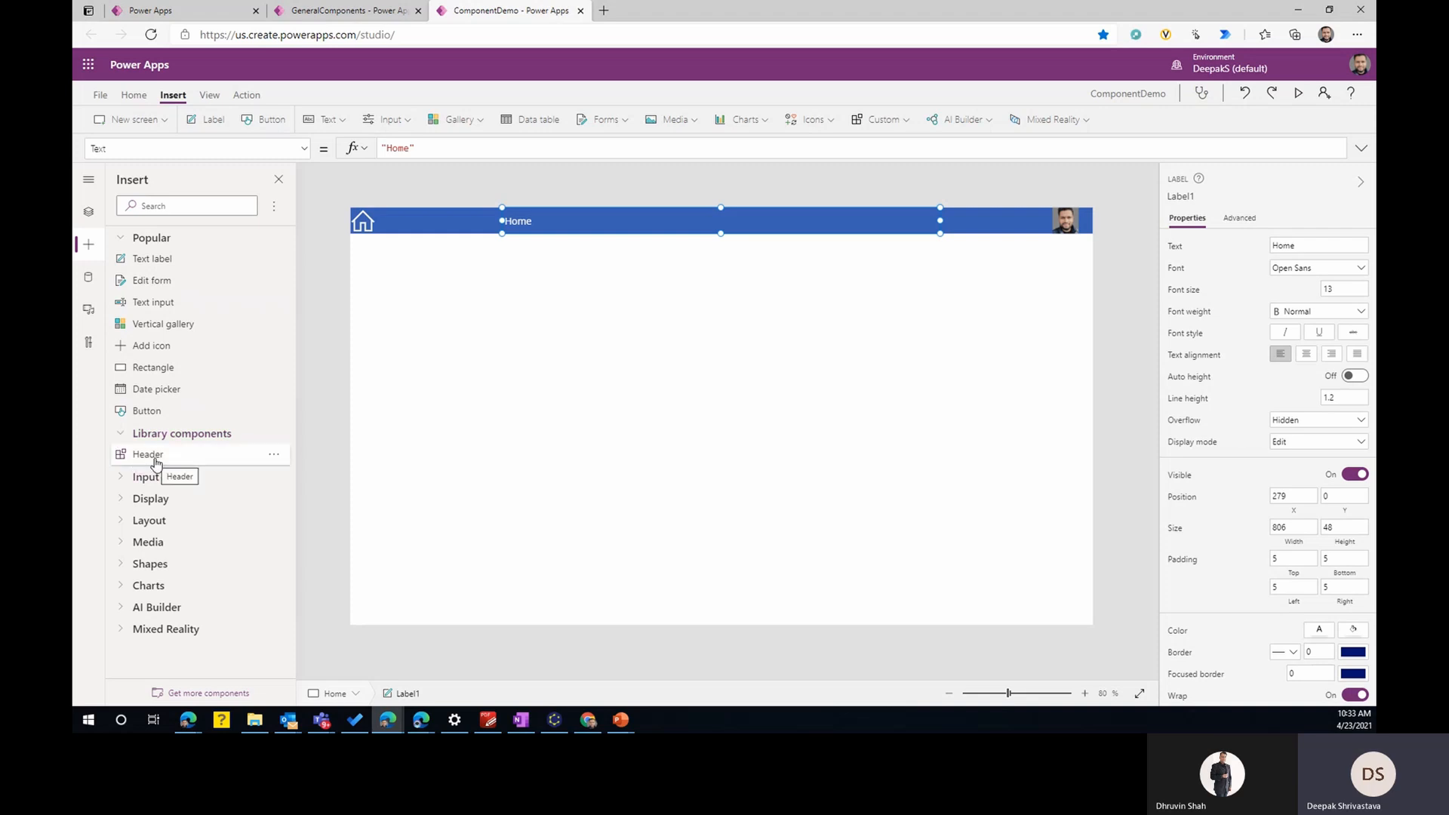
# - Delete the hand-copied header's home icon, label, rectangle and profile picture from the Home screen
pyautogui.click(367, 228)
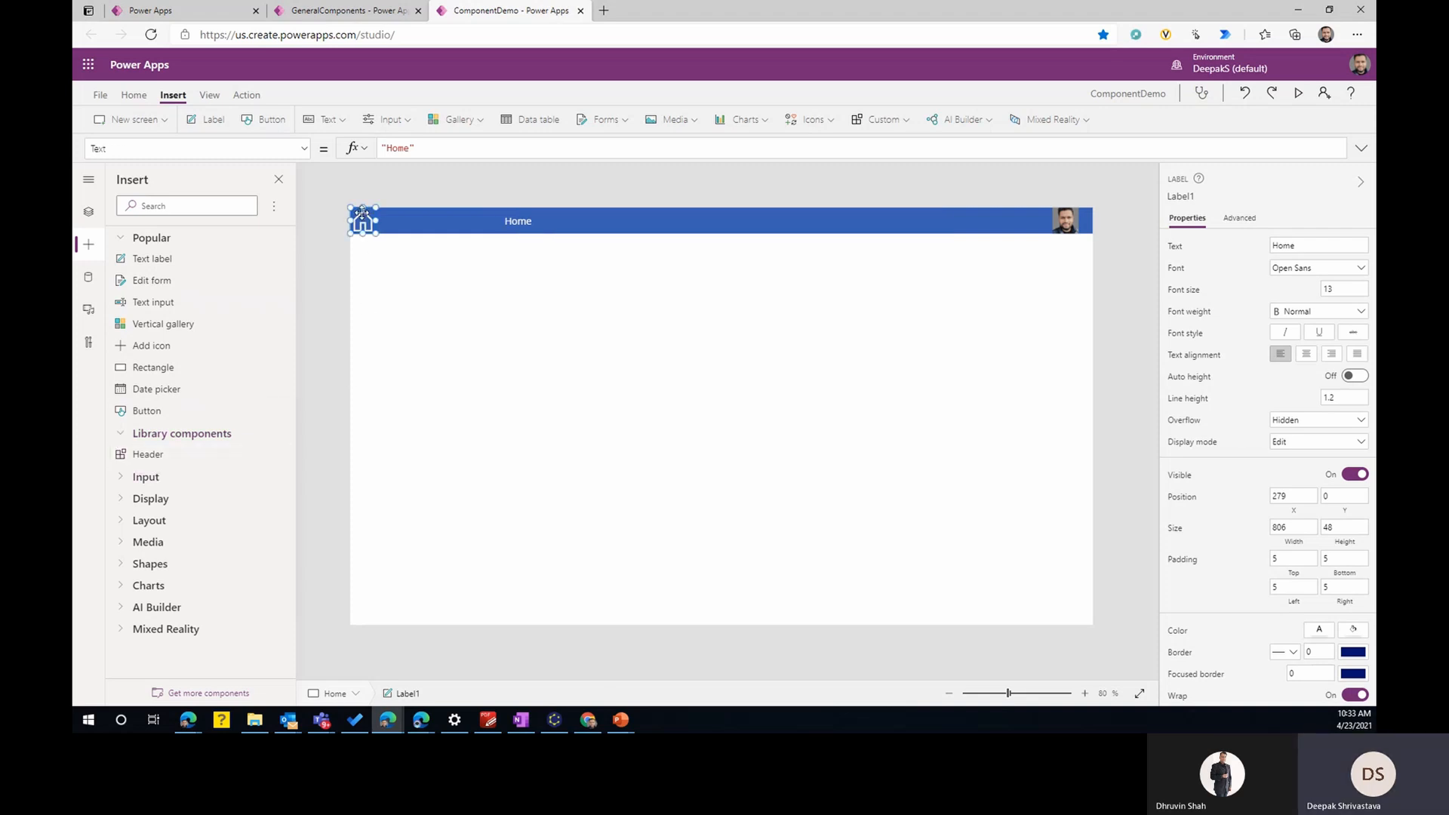
pyautogui.press('Delete')
pyautogui.click(546, 217)
pyautogui.press('Delete')
pyautogui.click(440, 230)
pyautogui.press('Delete')
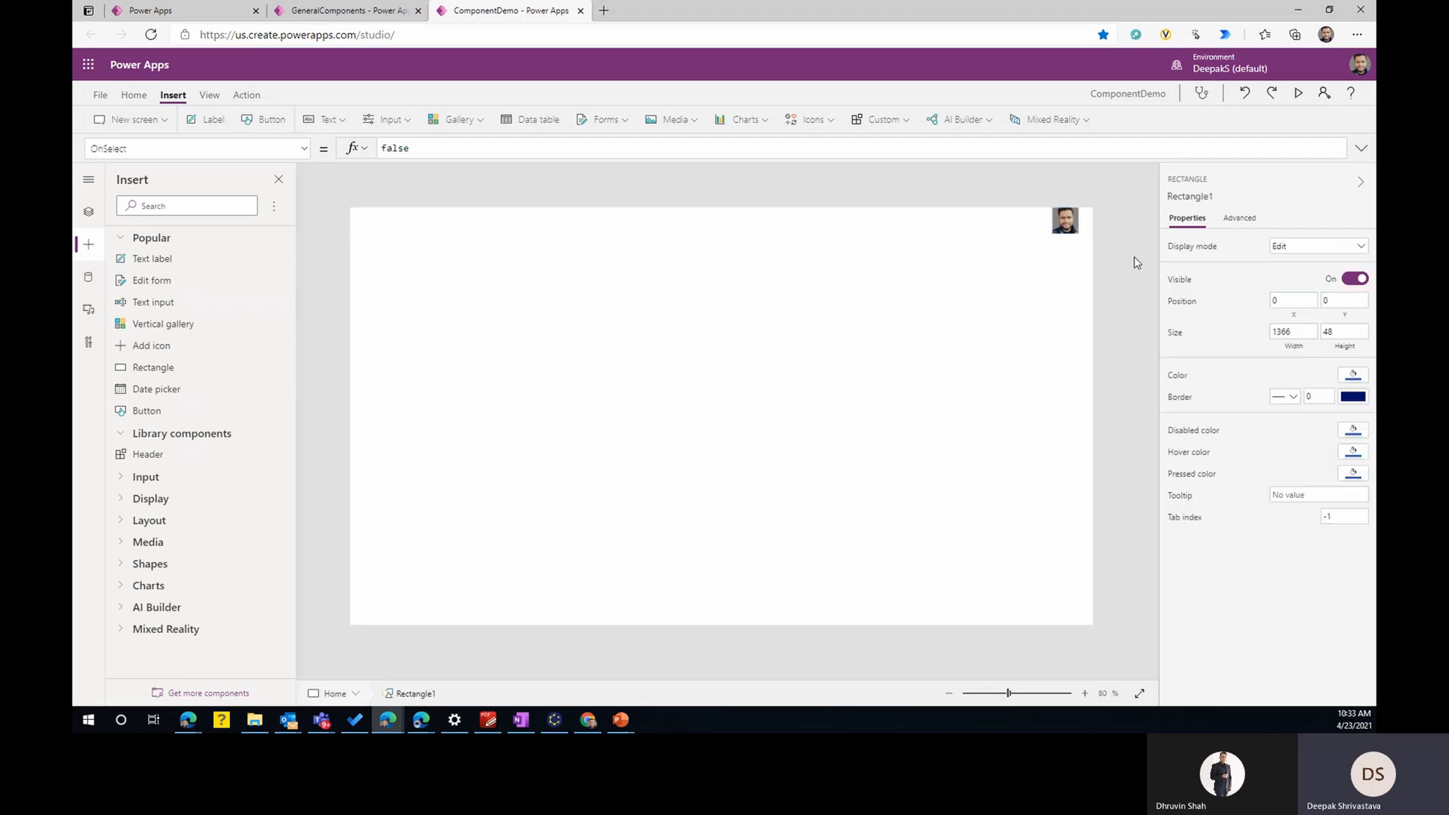
pyautogui.click(1072, 222)
pyautogui.press('Delete')
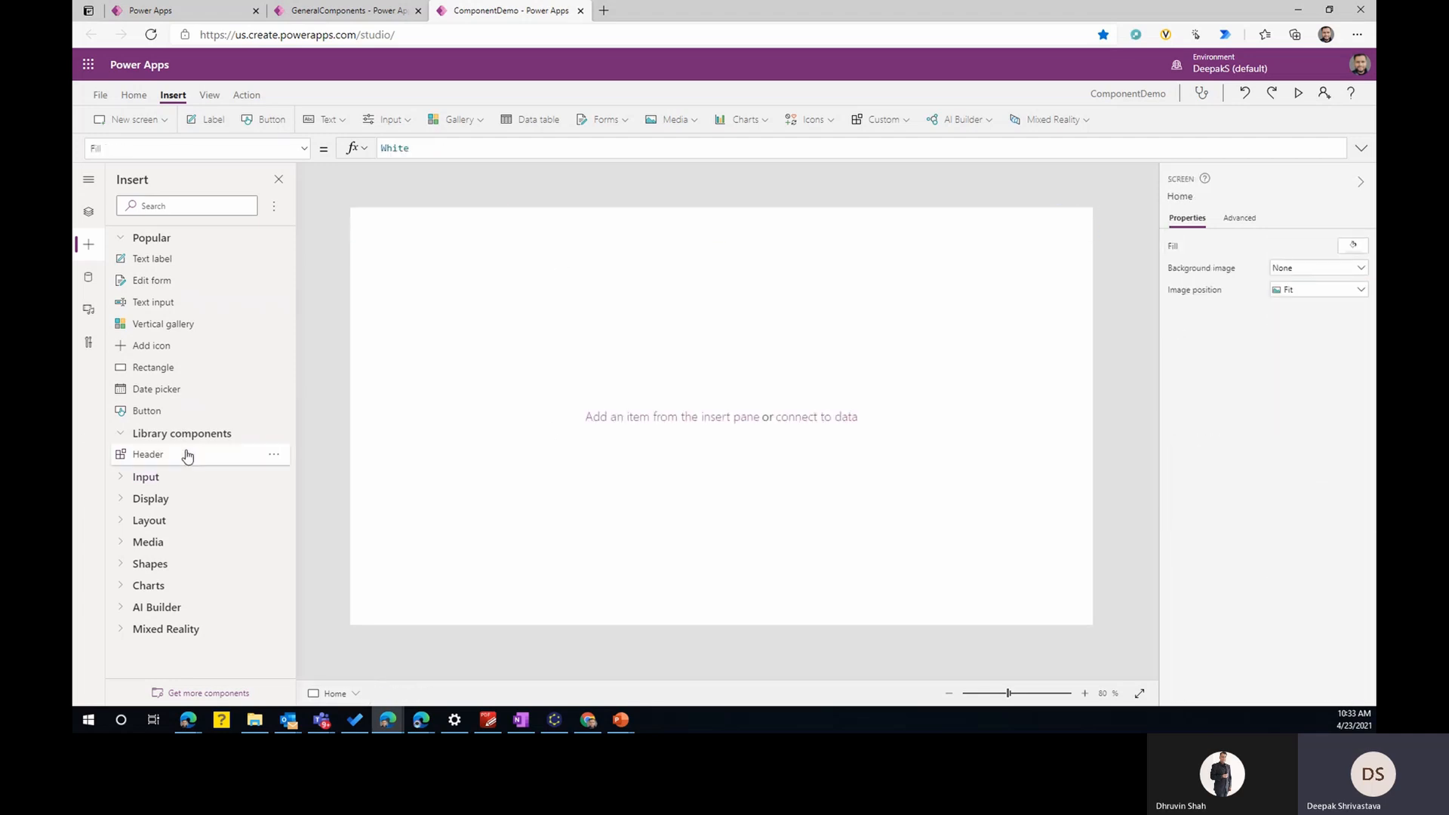
# - Insert the Header library component on the Home screen and stretch it to the full screen width
pyautogui.click(145, 455)
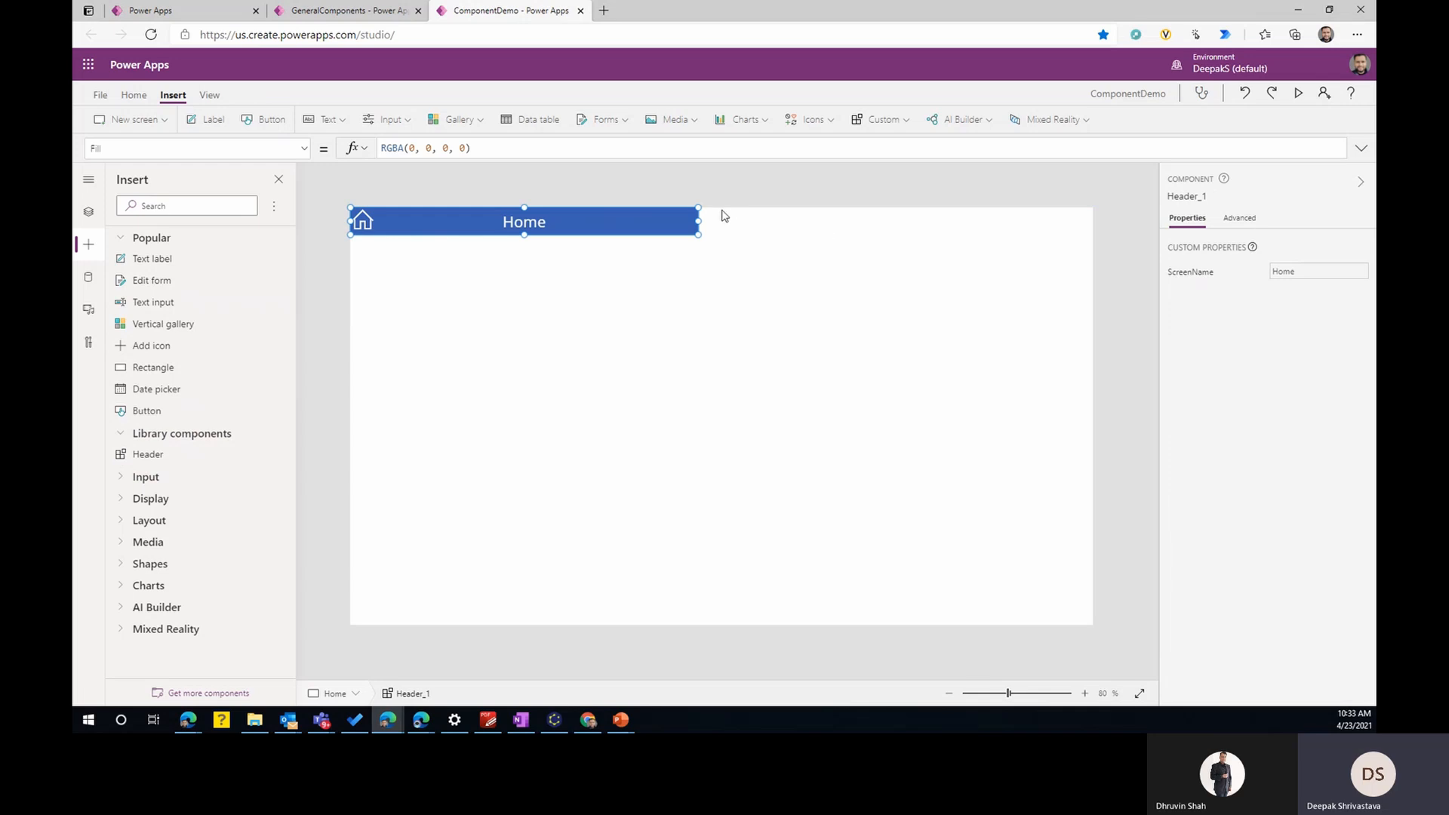
pyautogui.moveTo(698, 221); pyautogui.dragTo(1096, 228)
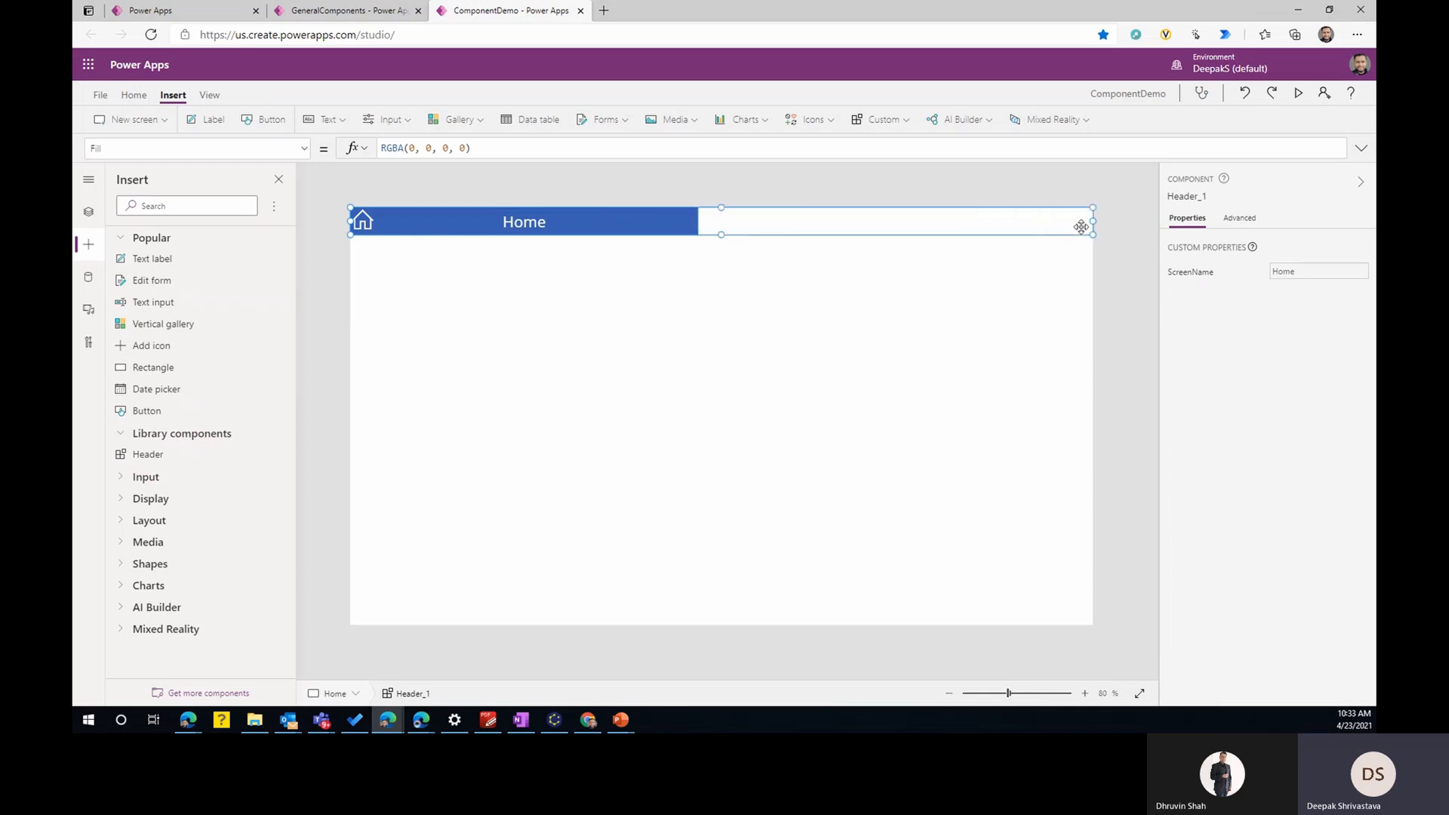
pyautogui.click(808, 307)
pyautogui.click(647, 227)
# - Switch to the GeneralComponents library and set the width of the Header component's Rectangle1 to Header.Width
pyautogui.click(339, 11)
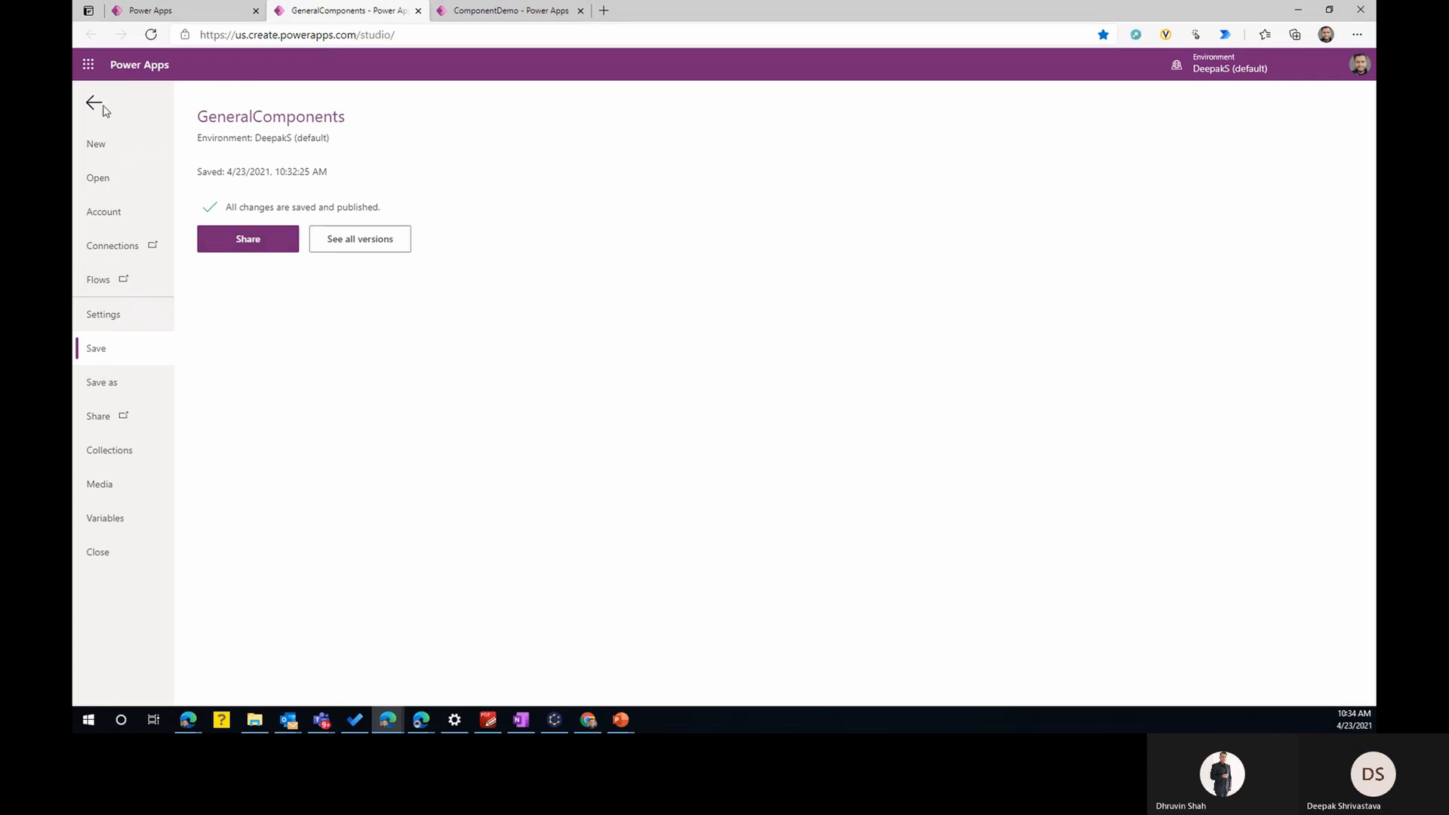
pyautogui.click(95, 103)
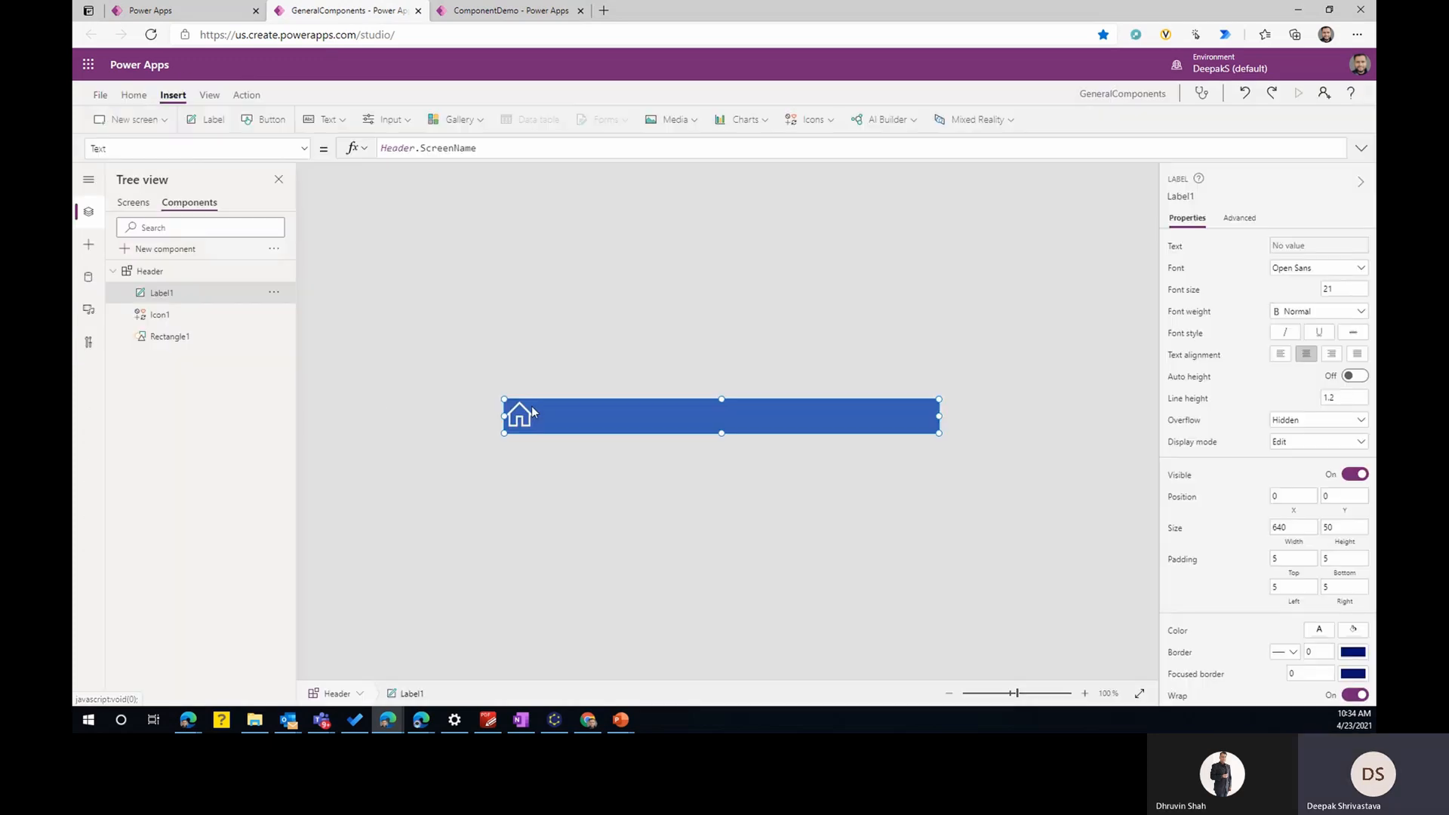
pyautogui.click(169, 336)
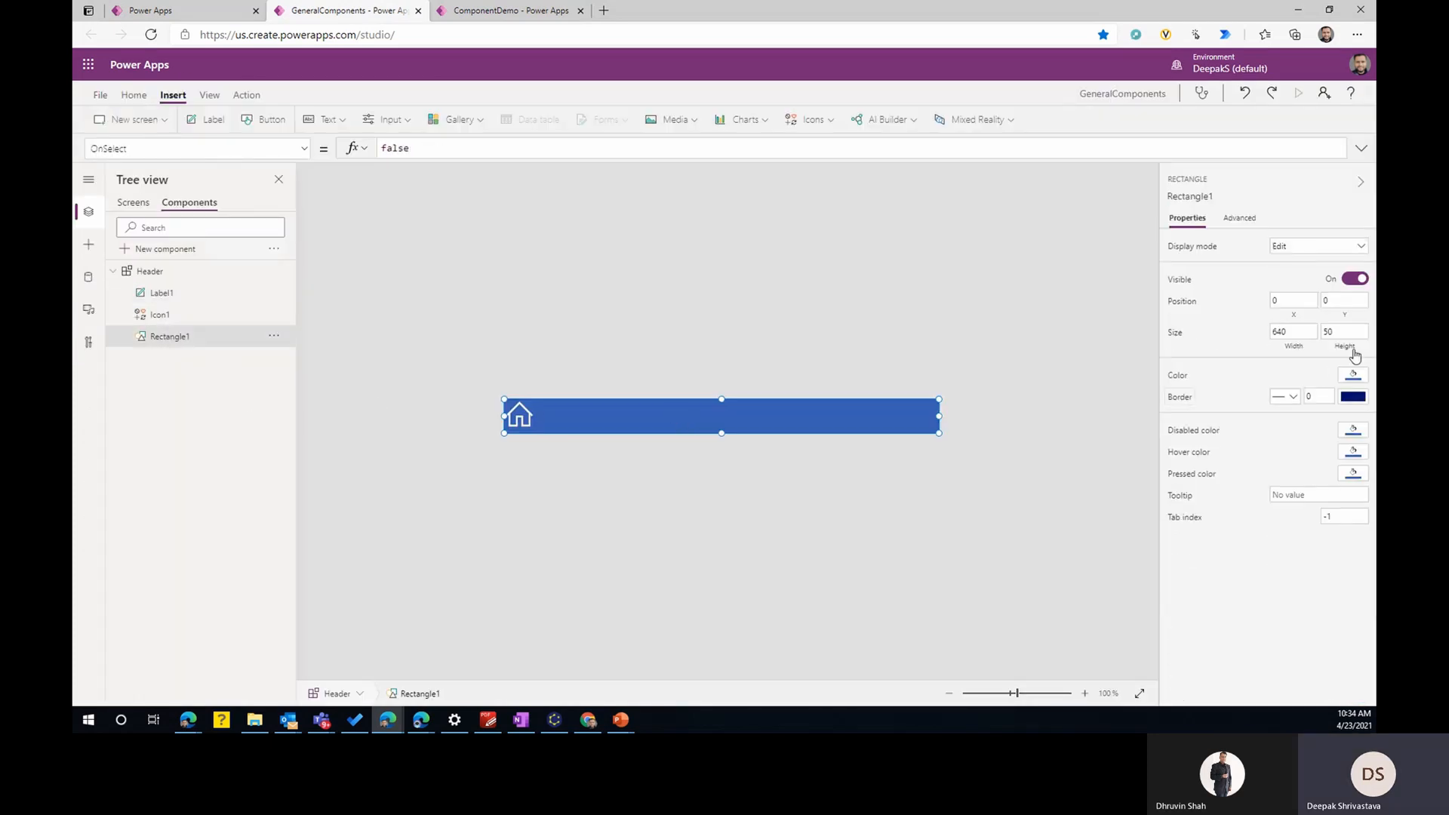
pyautogui.click(1292, 350)
pyautogui.doubleClick(387, 147)
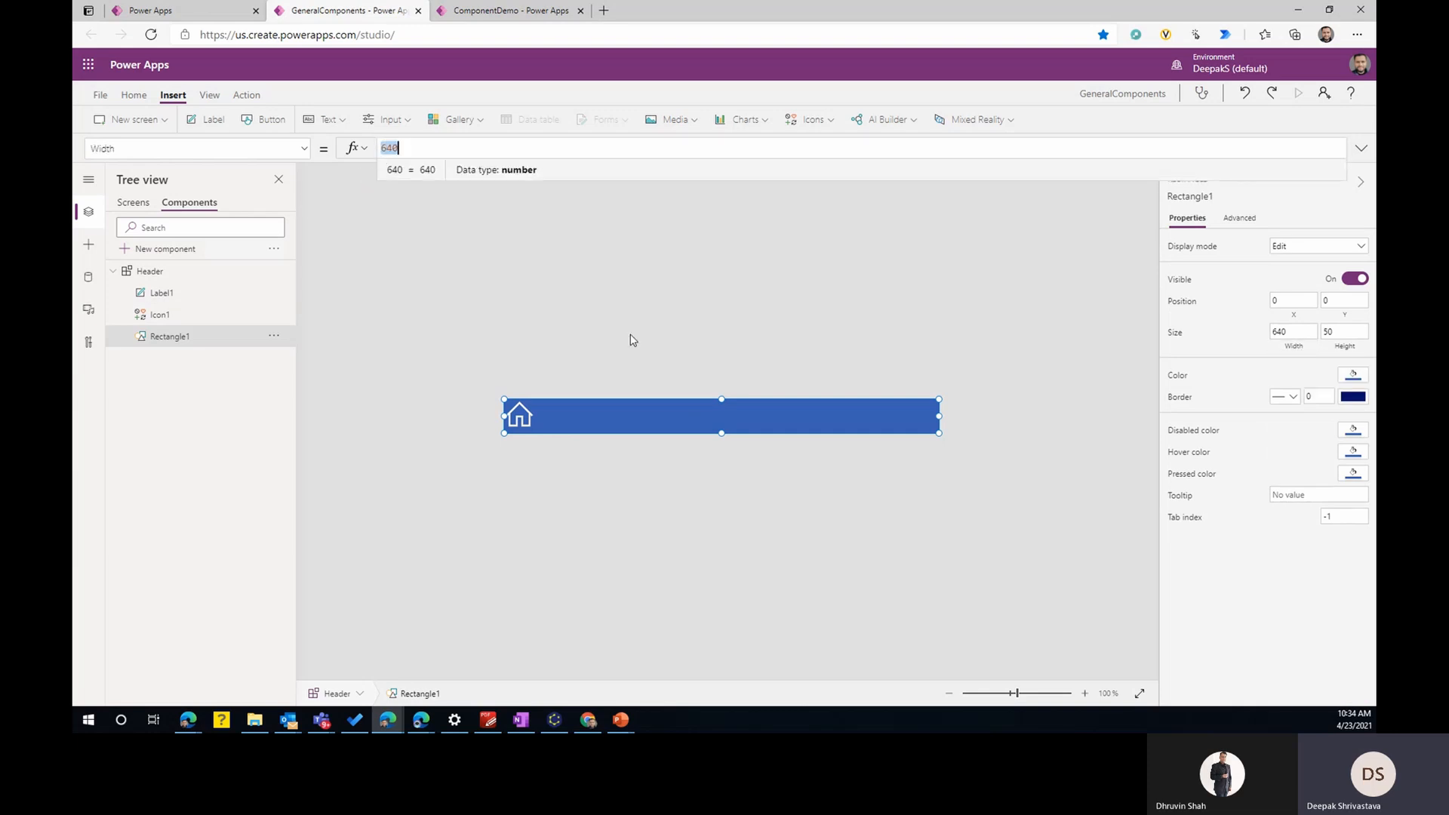
pyautogui.write('Header')
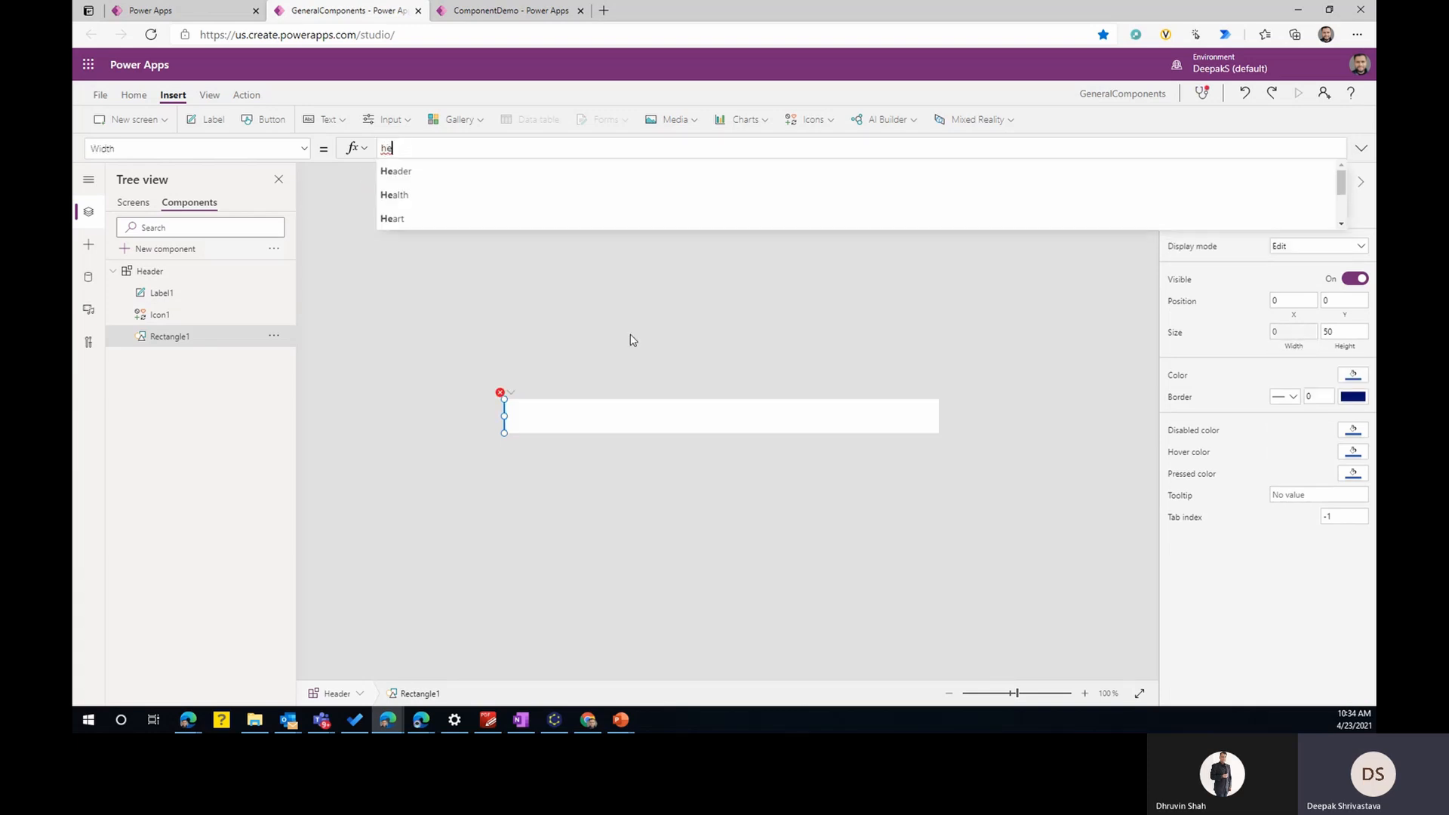
pyautogui.write('.Width')
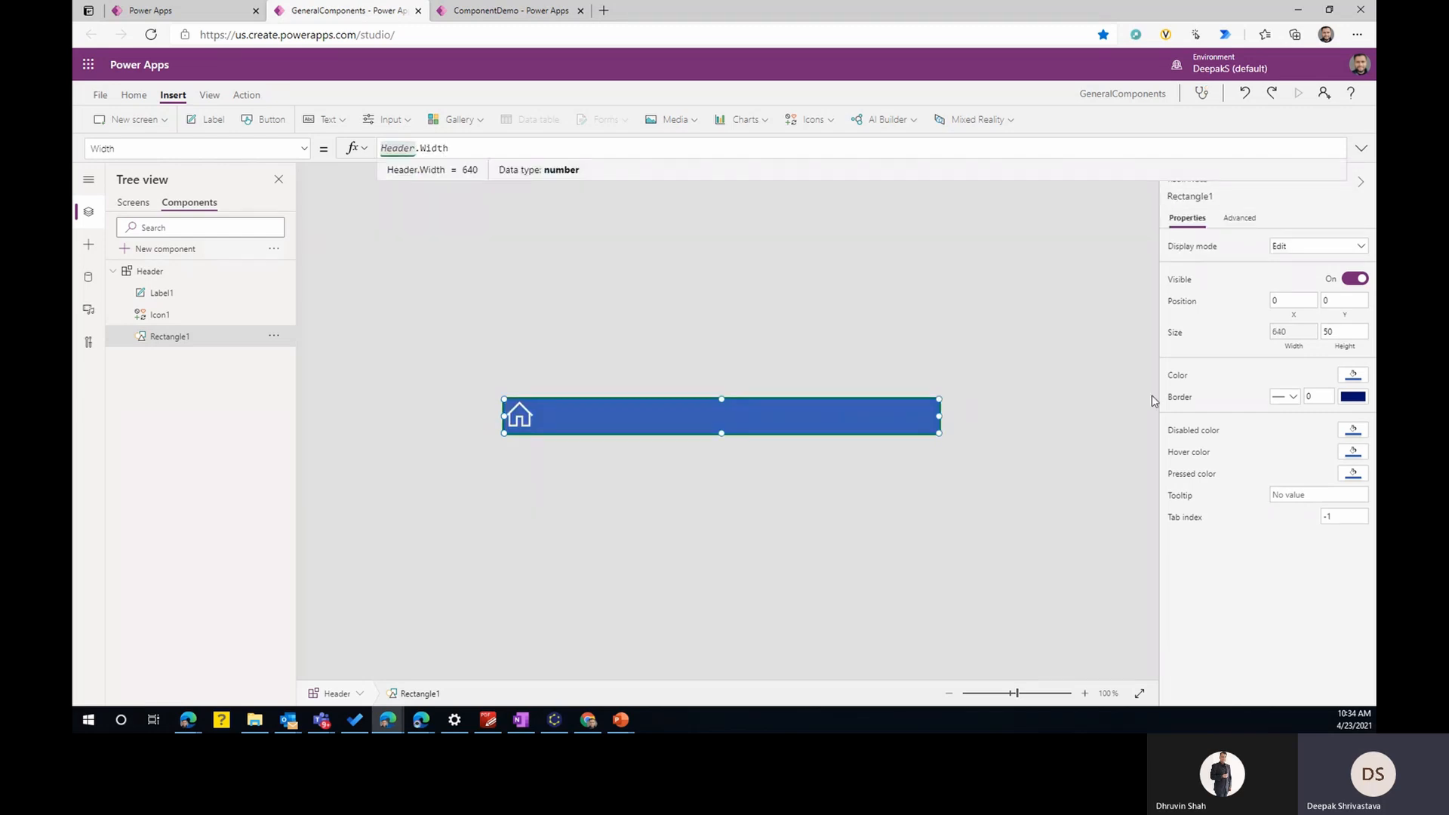
# - Set the height of Rectangle1 in the Header component to Header.Height
pyautogui.click(1345, 336)
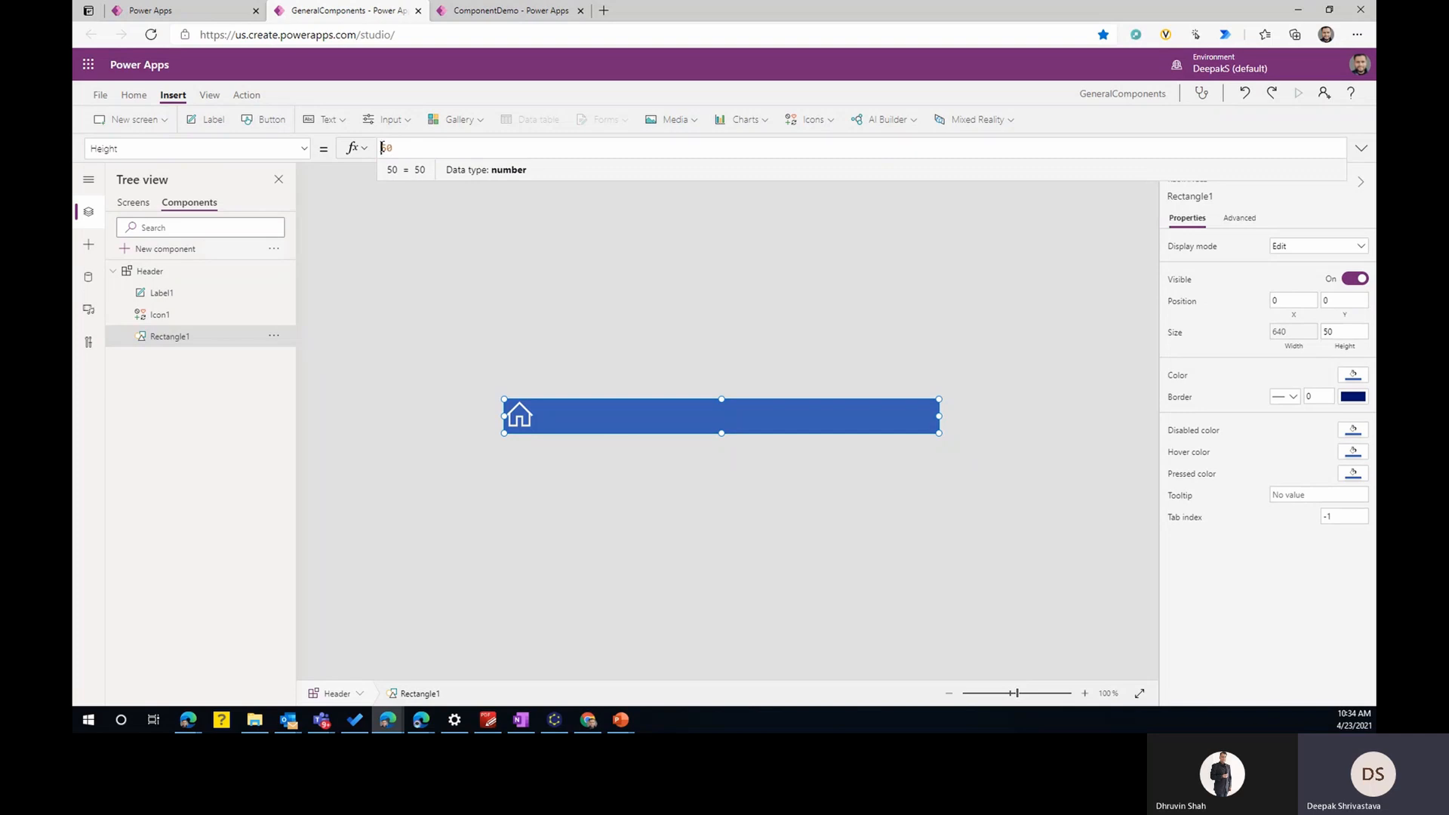
pyautogui.write('Header')
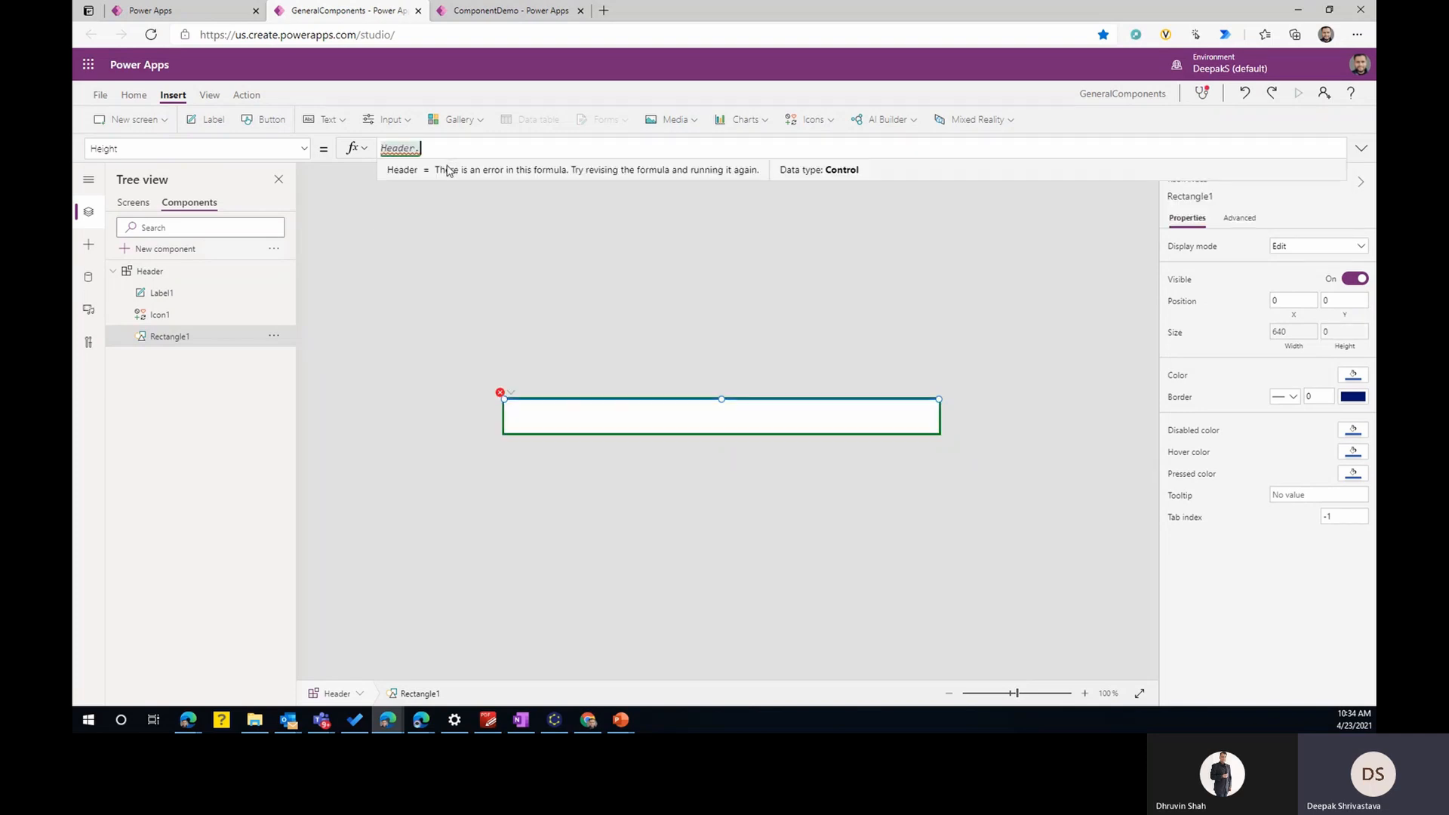
pyautogui.write('.Height')
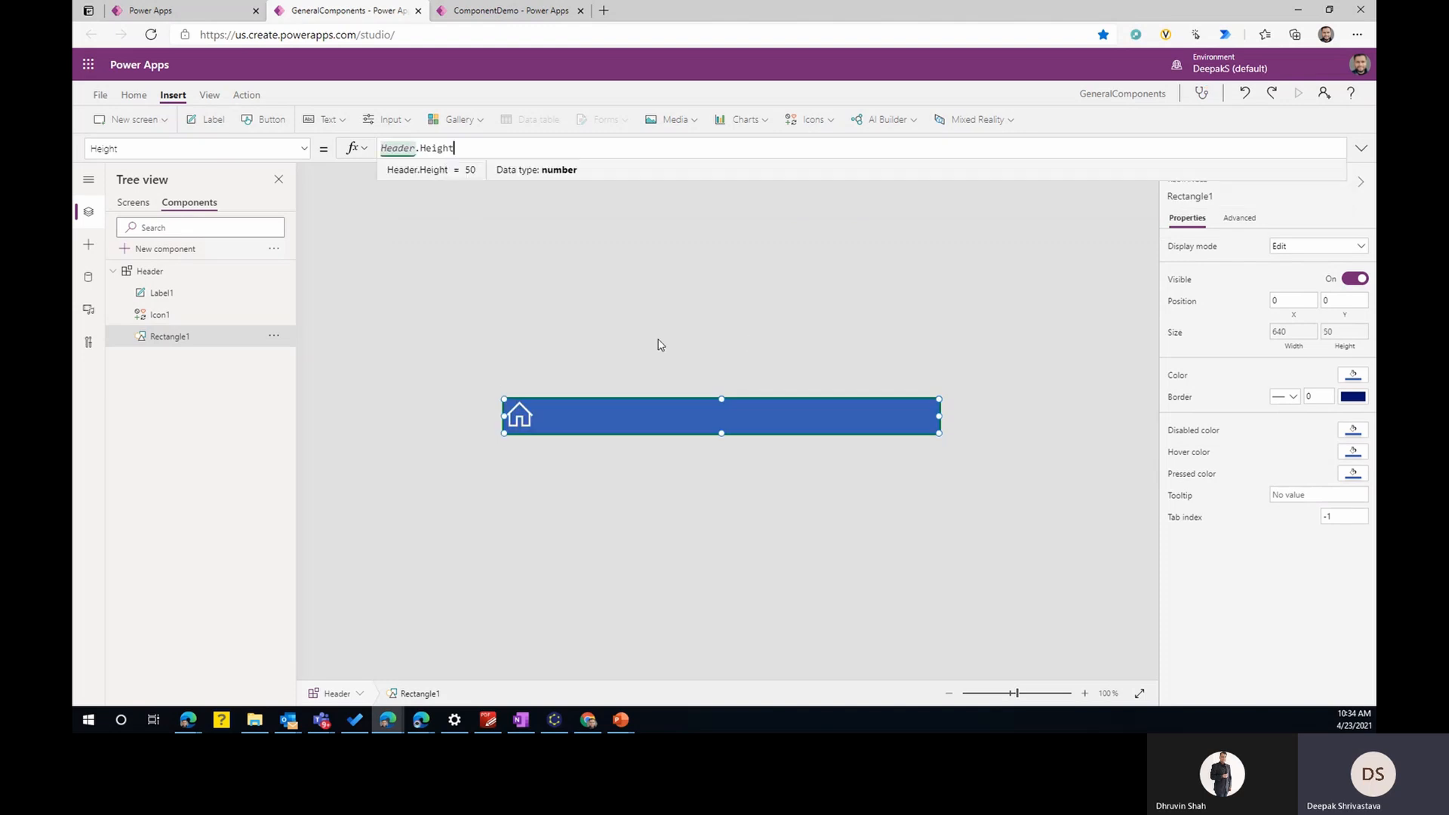
pyautogui.click(650, 501)
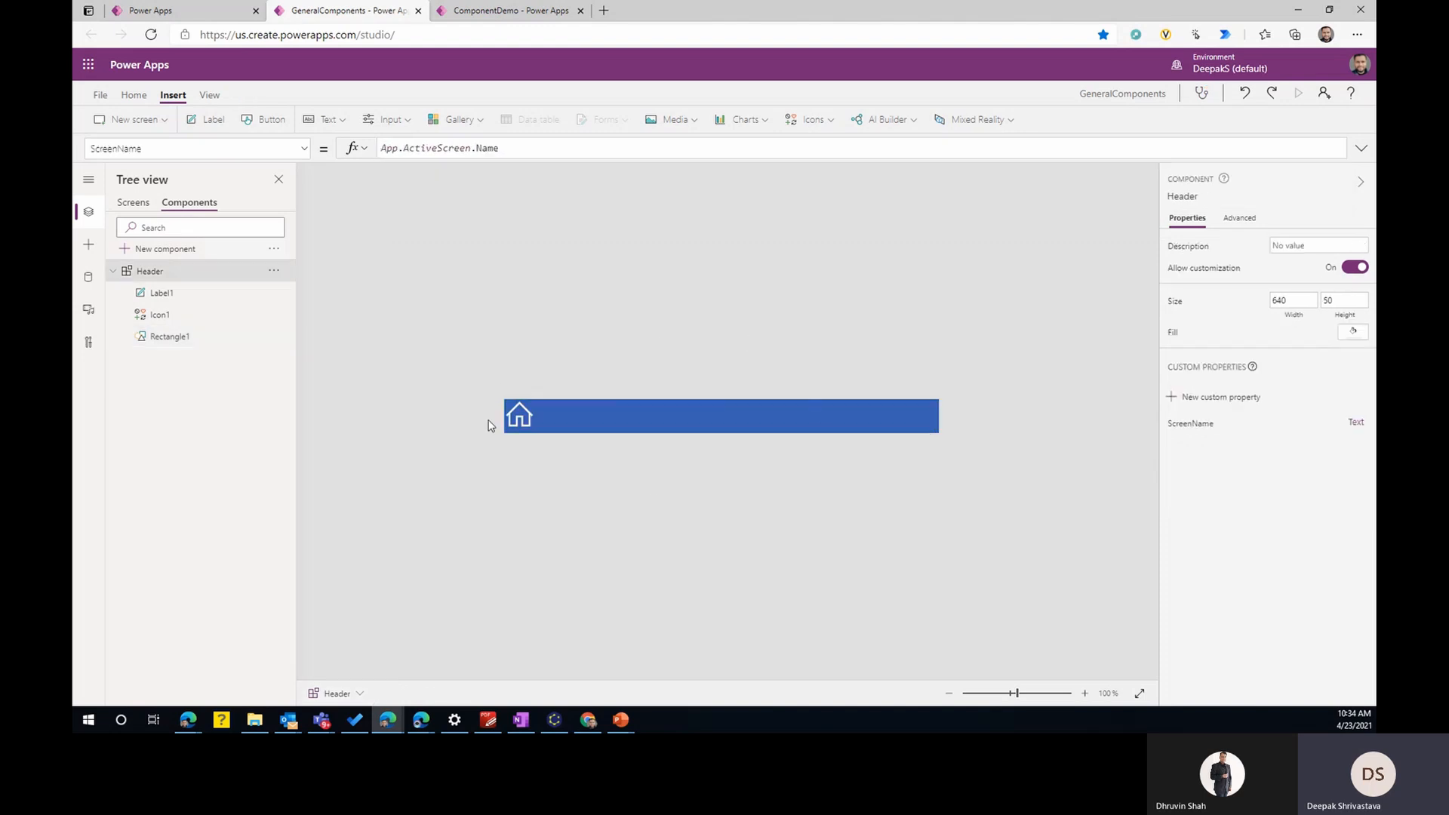
# - Switch to the ComponentDemo app, save it and return to its Home screen
pyautogui.click(200, 10)
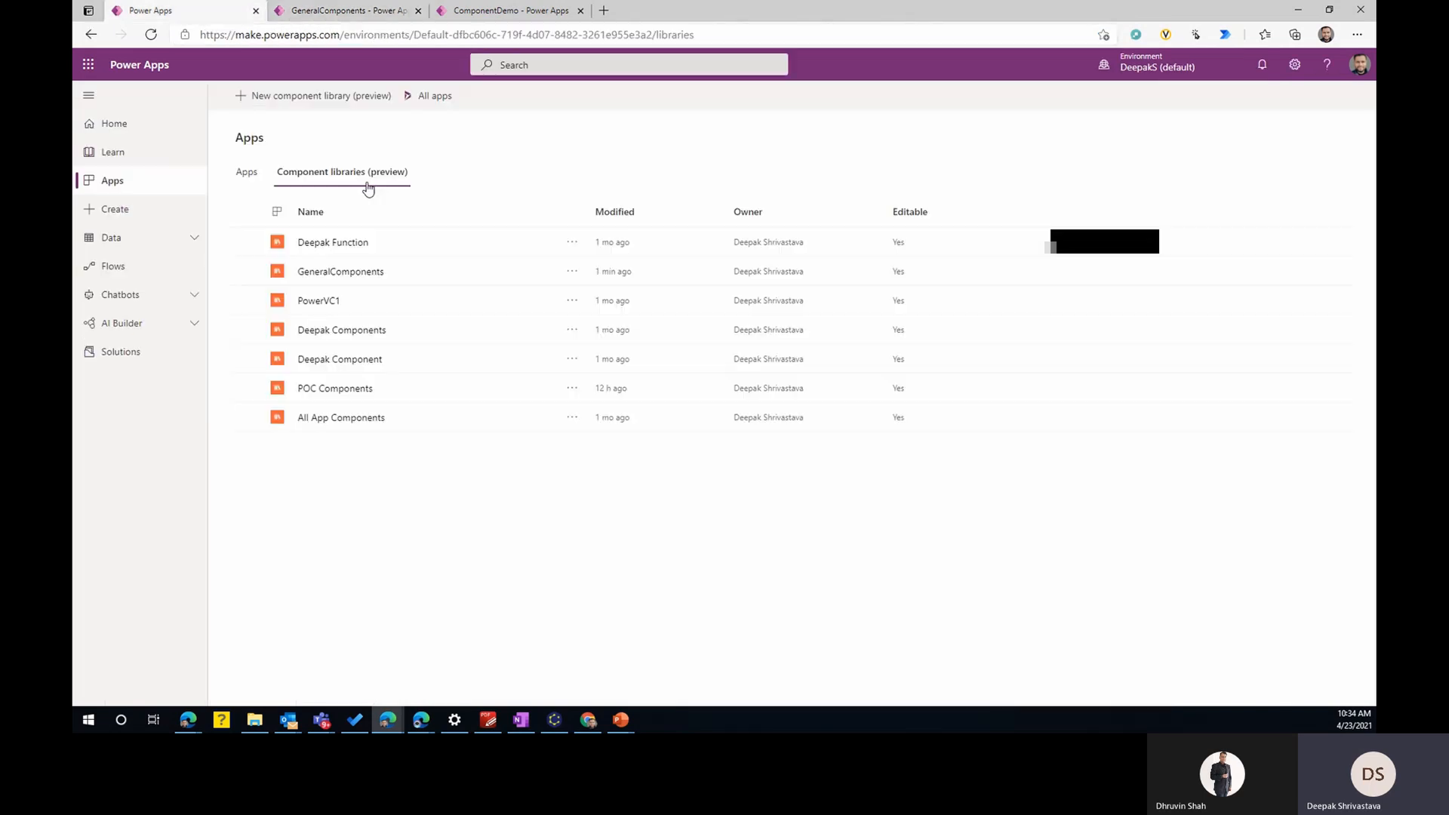
pyautogui.click(502, 10)
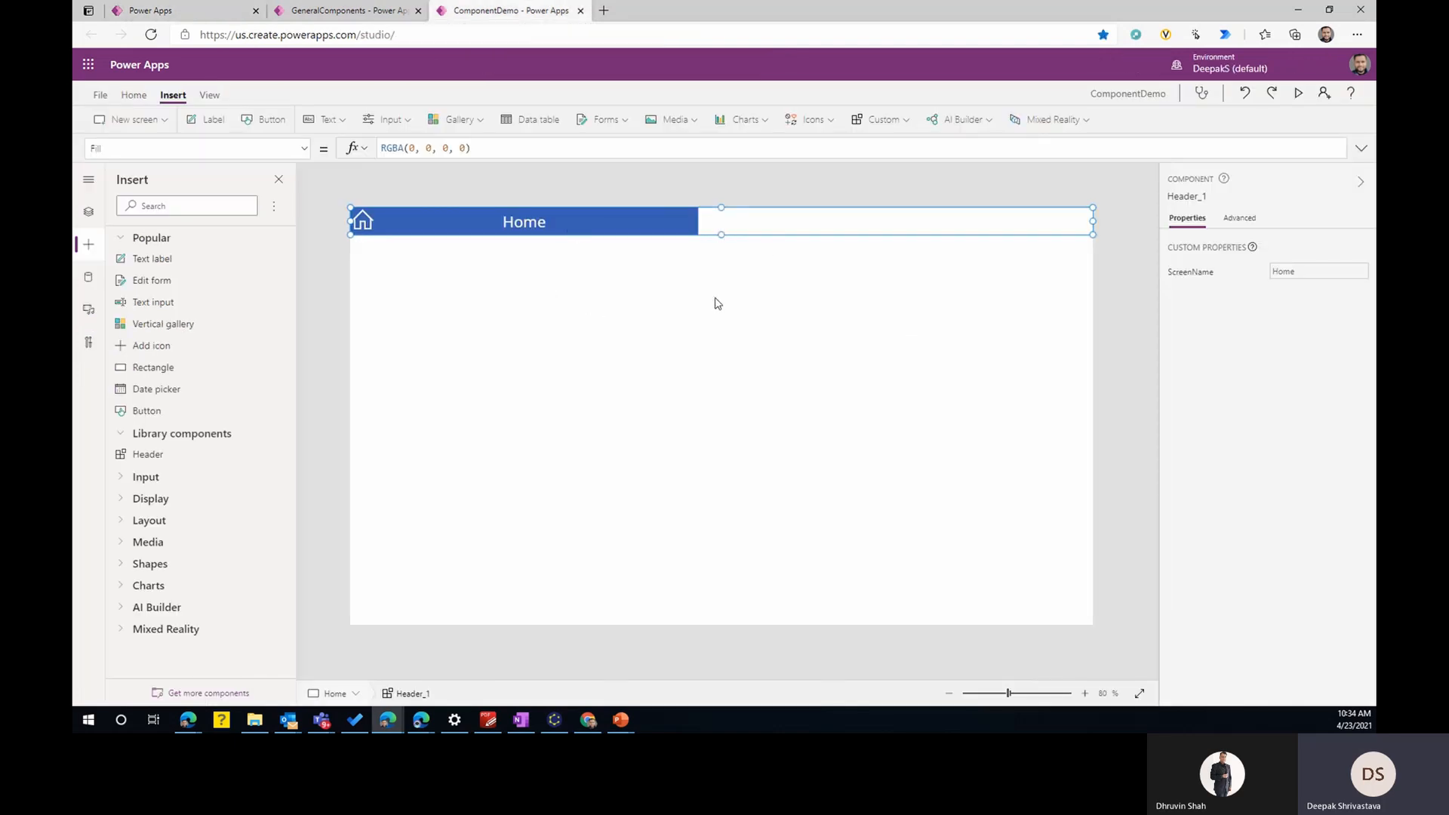
pyautogui.click(100, 94)
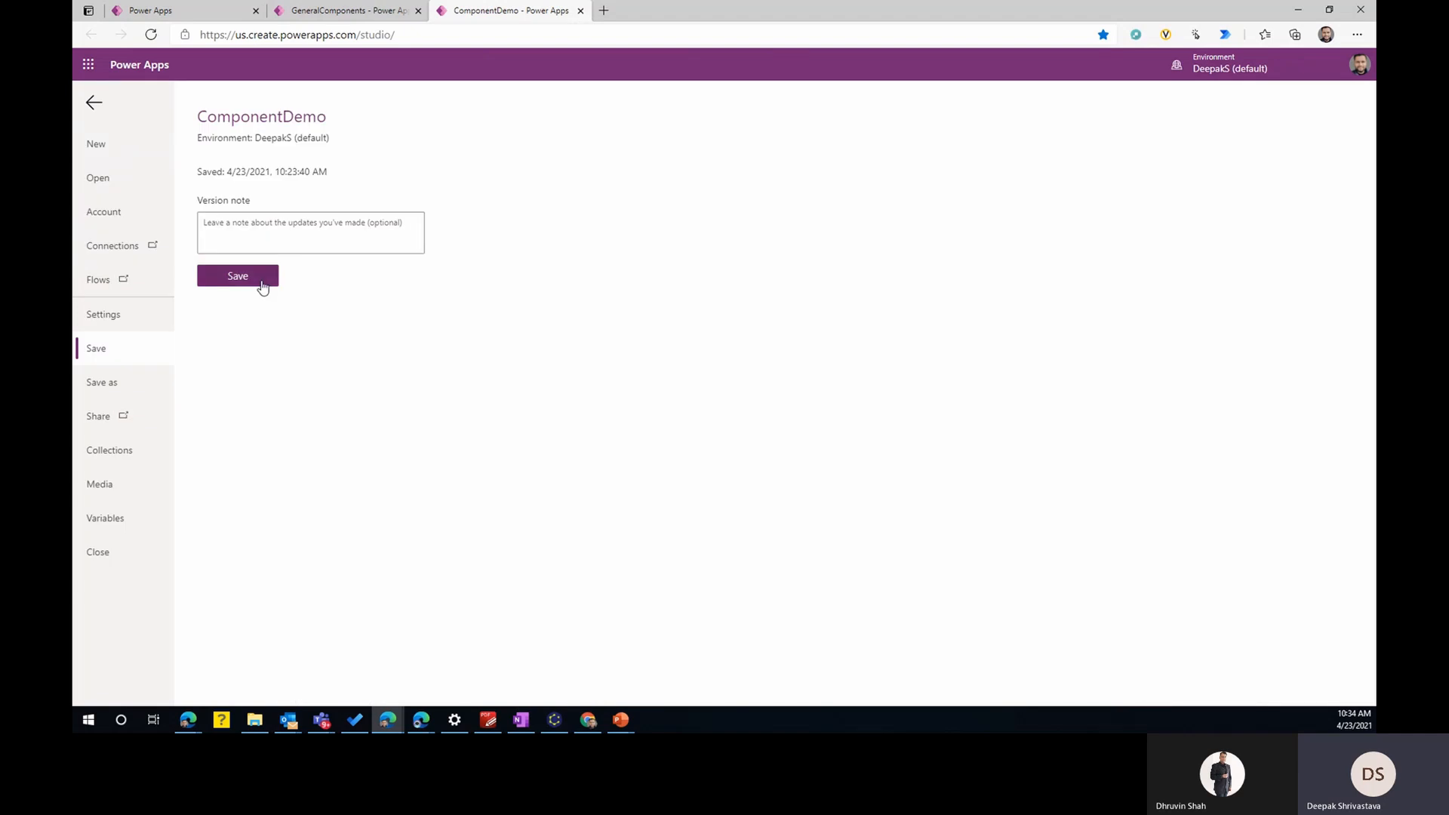
pyautogui.click(260, 282)
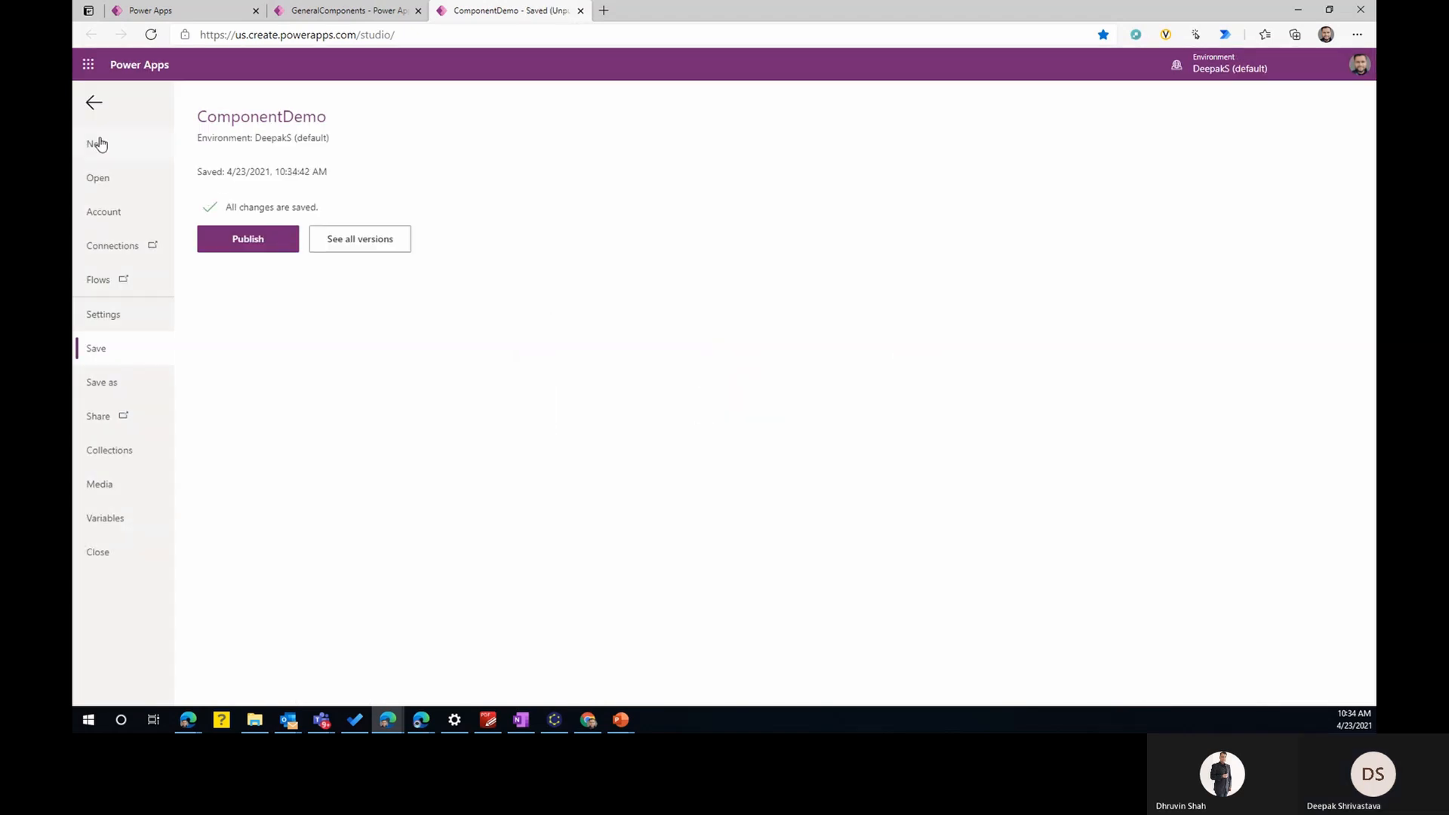
pyautogui.click(94, 103)
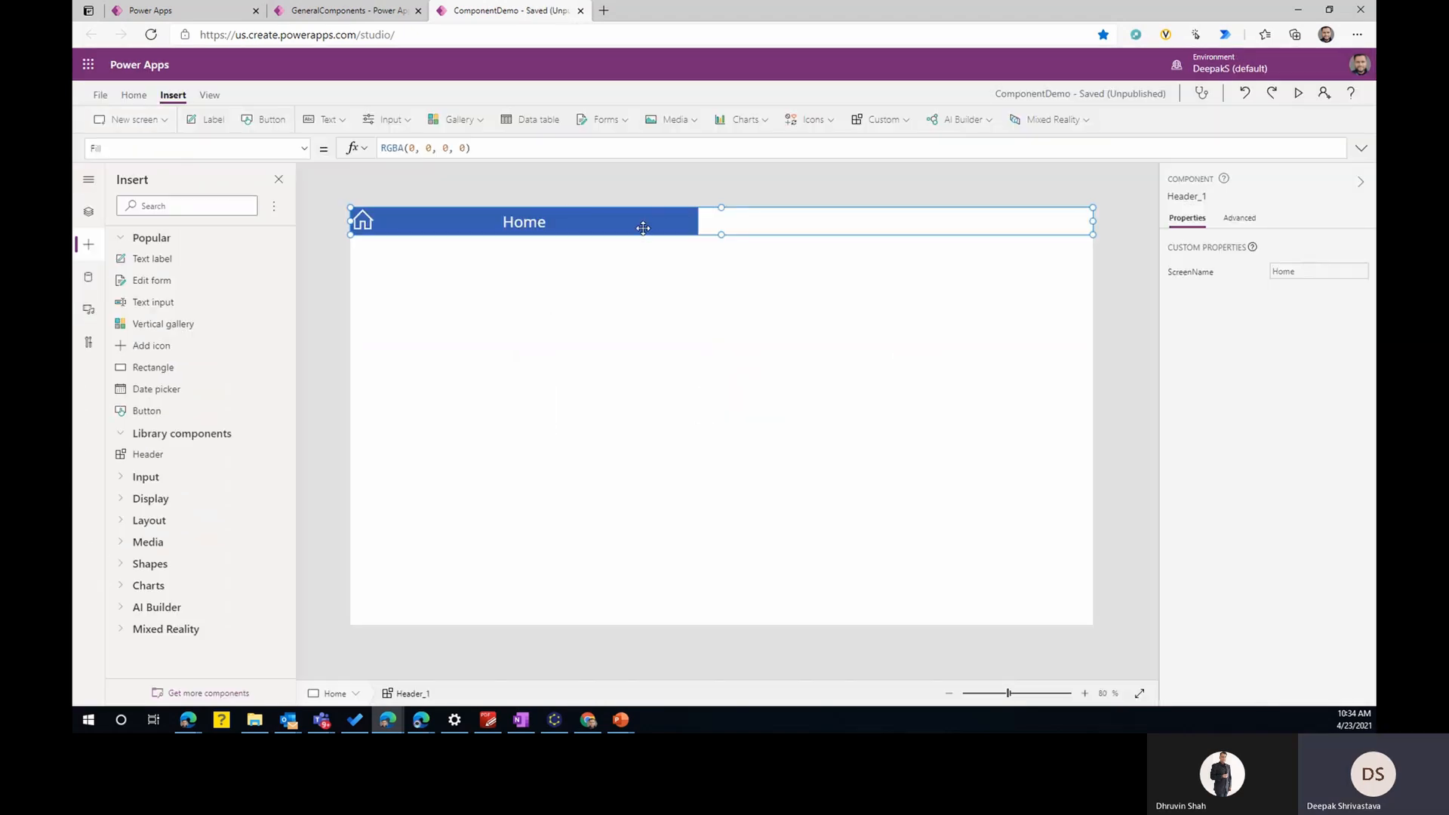
# - Switch to the GeneralComponents library, save its changes and publish this version
pyautogui.click(344, 11)
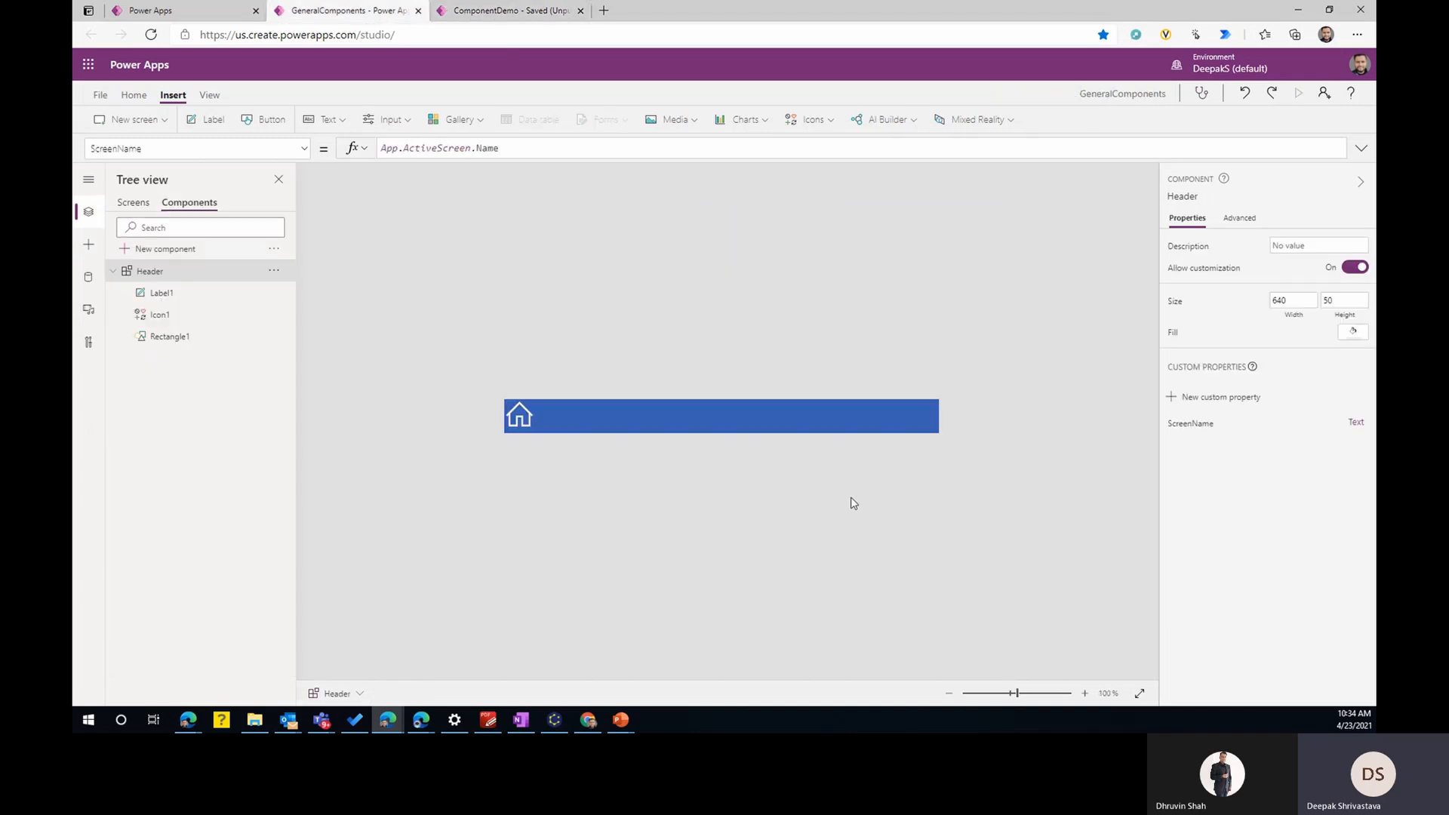
pyautogui.click(101, 96)
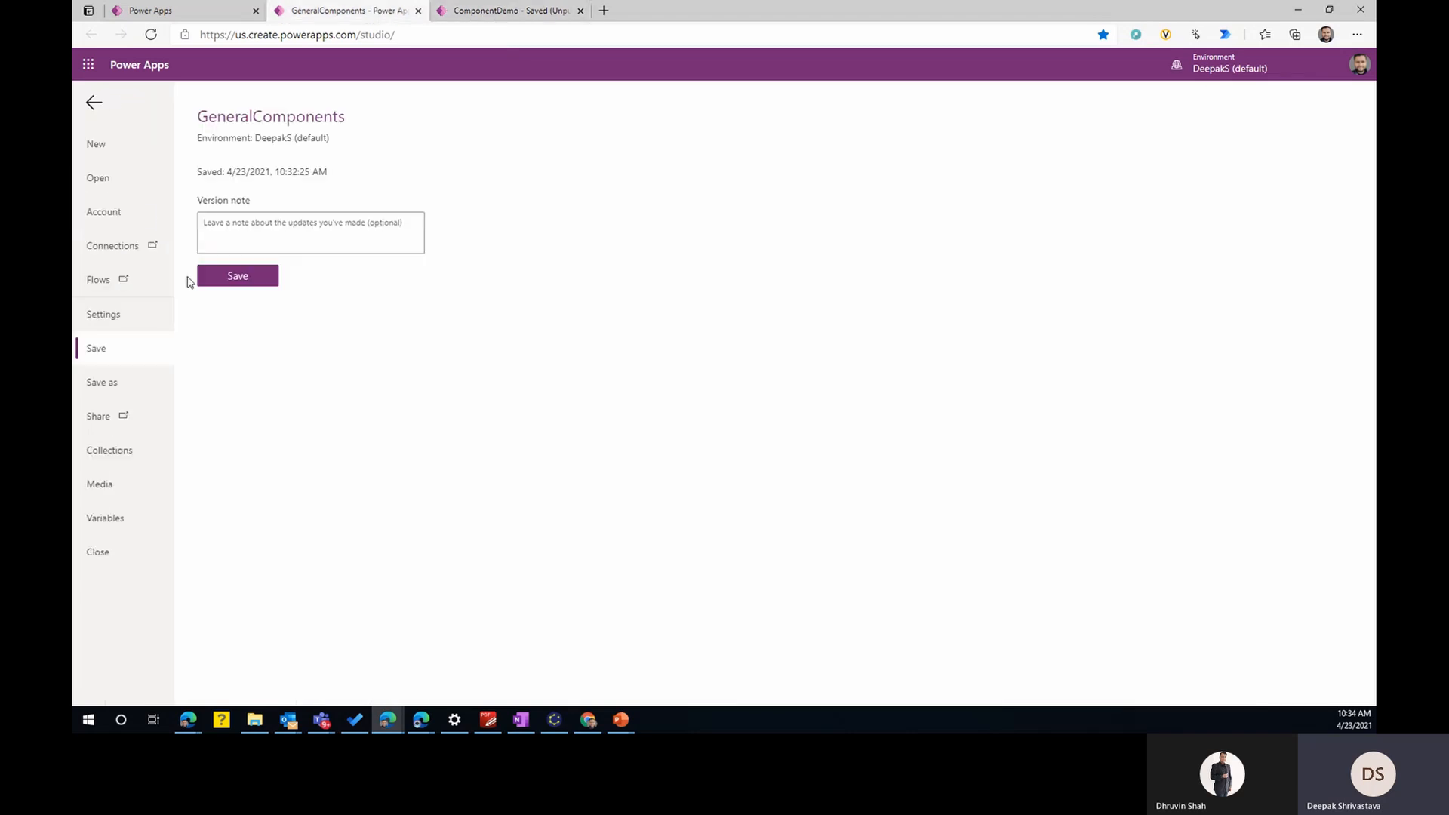
pyautogui.click(218, 280)
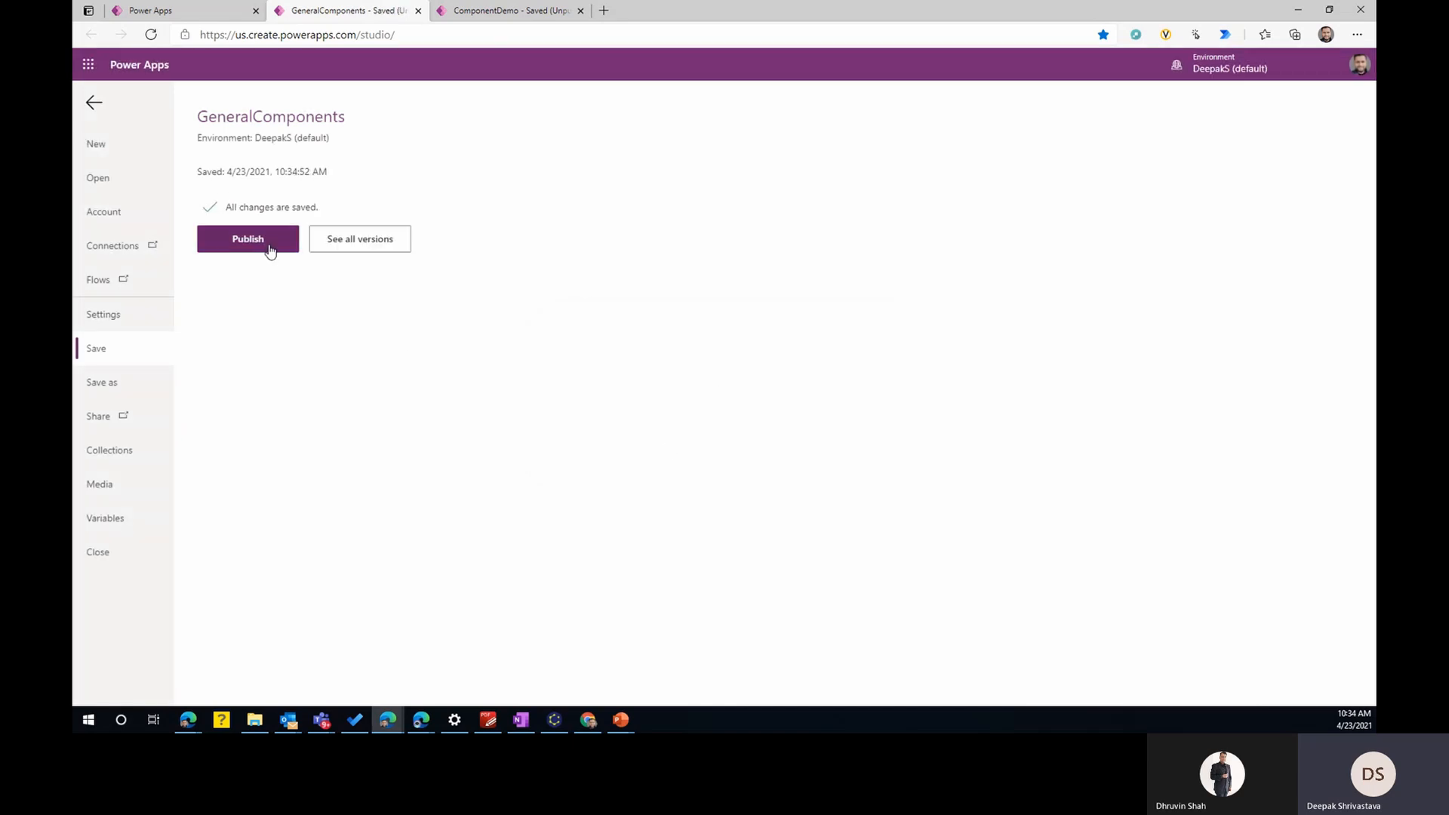
pyautogui.click(270, 245)
pyautogui.click(736, 460)
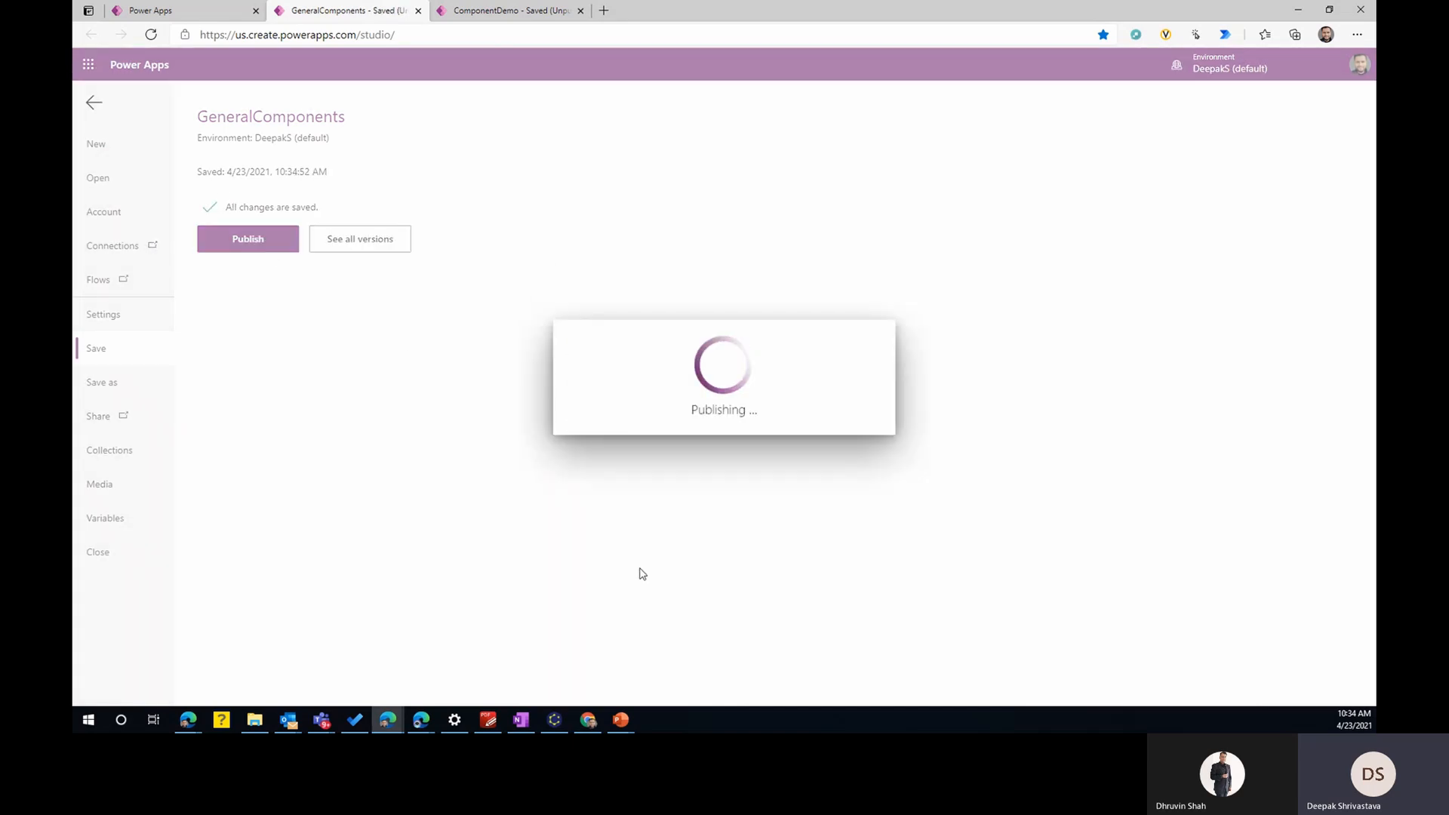
# - Switch to the ComponentDemo app, check for component library updates and apply the GeneralComponents update
pyautogui.click(462, 13)
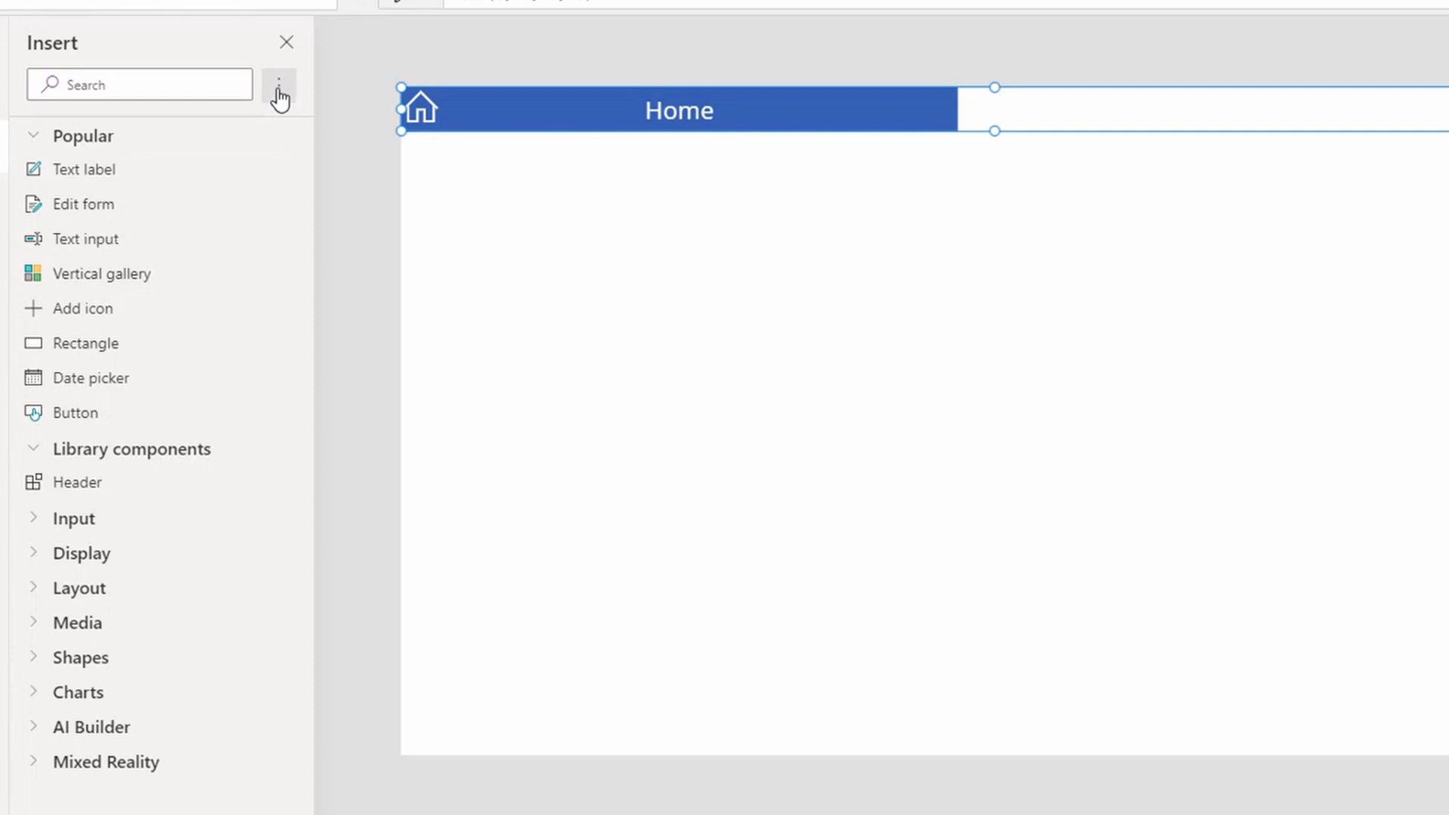
pyautogui.click(274, 206)
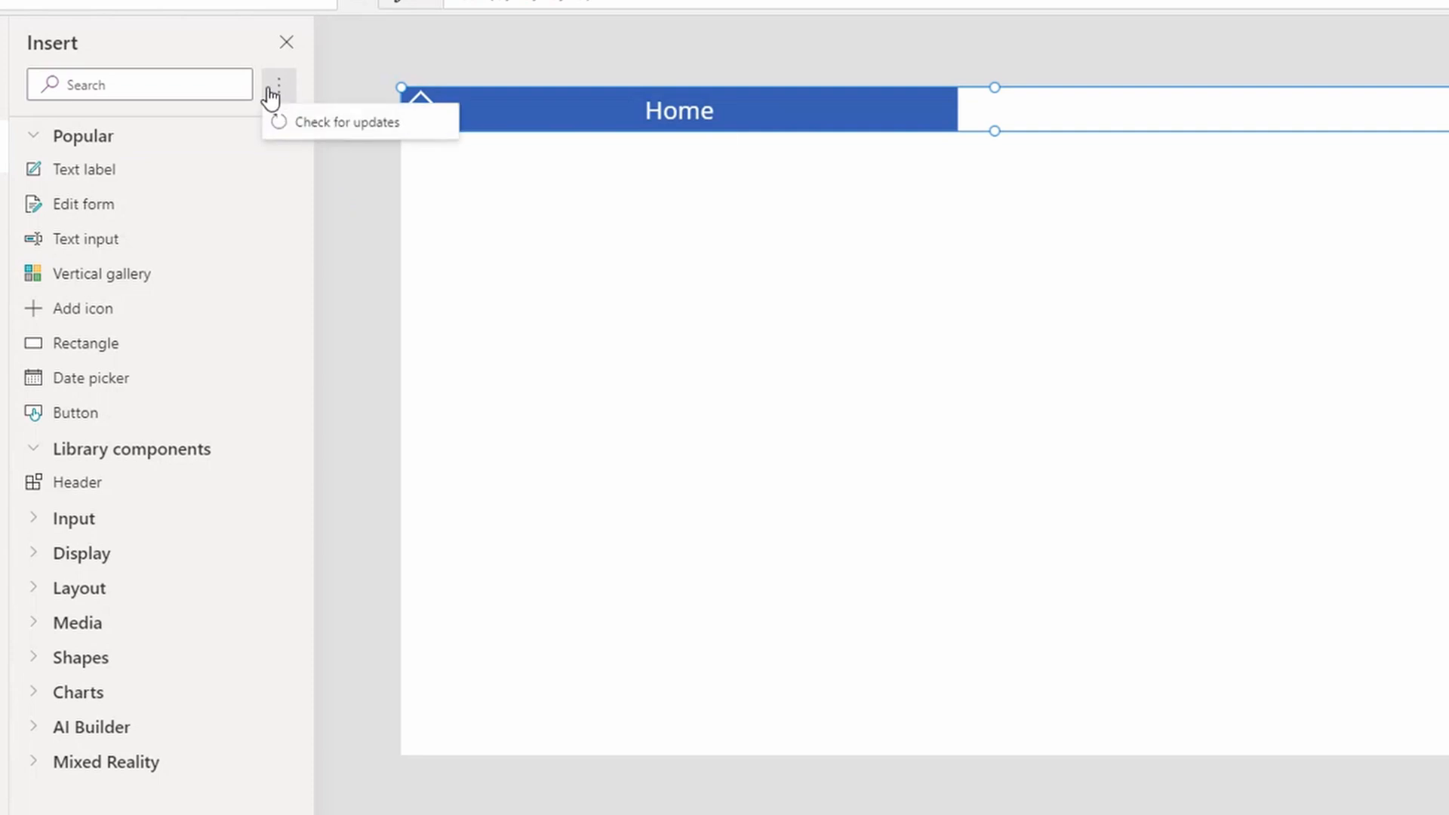
pyautogui.click(331, 133)
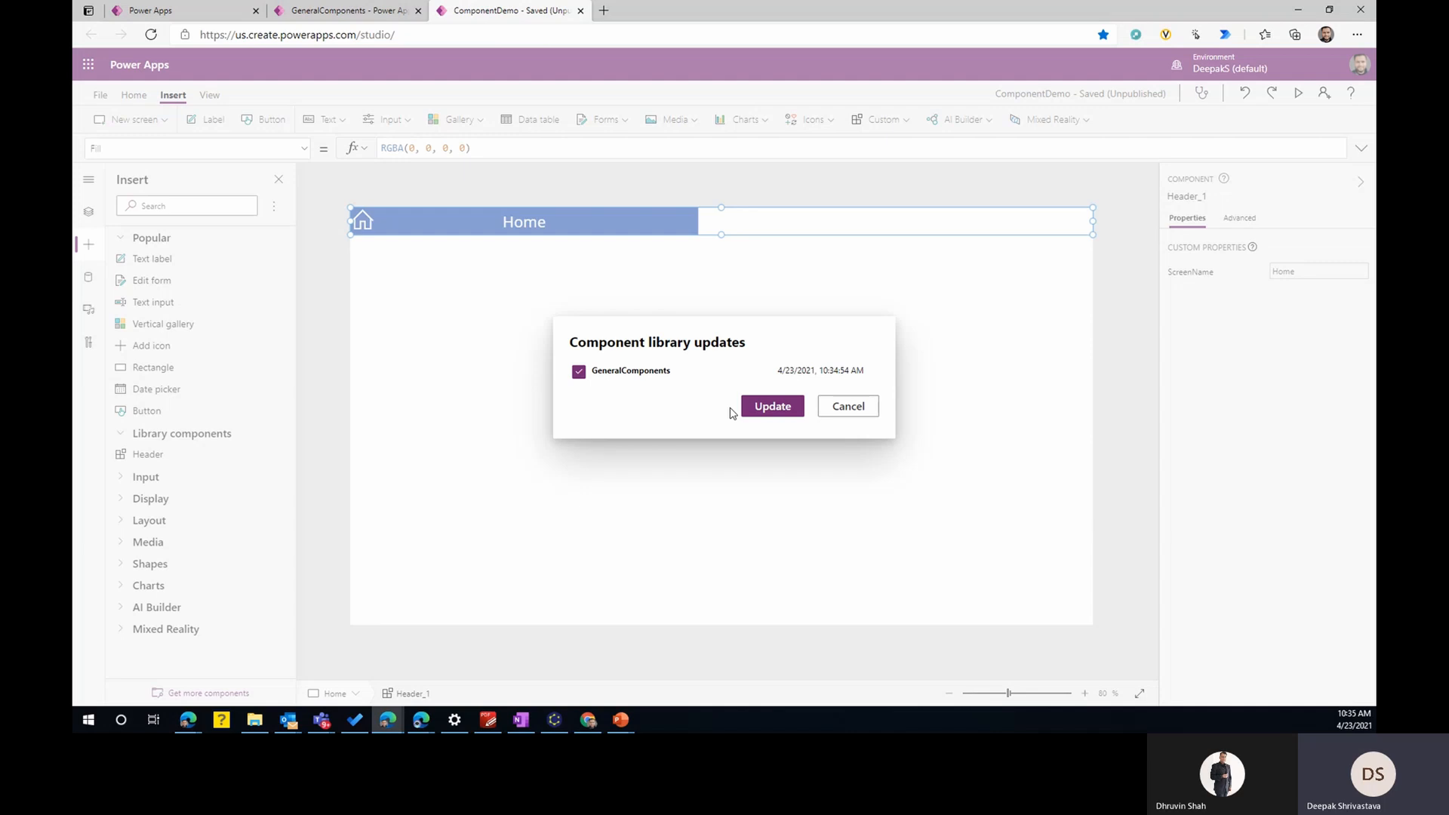
pyautogui.click(770, 412)
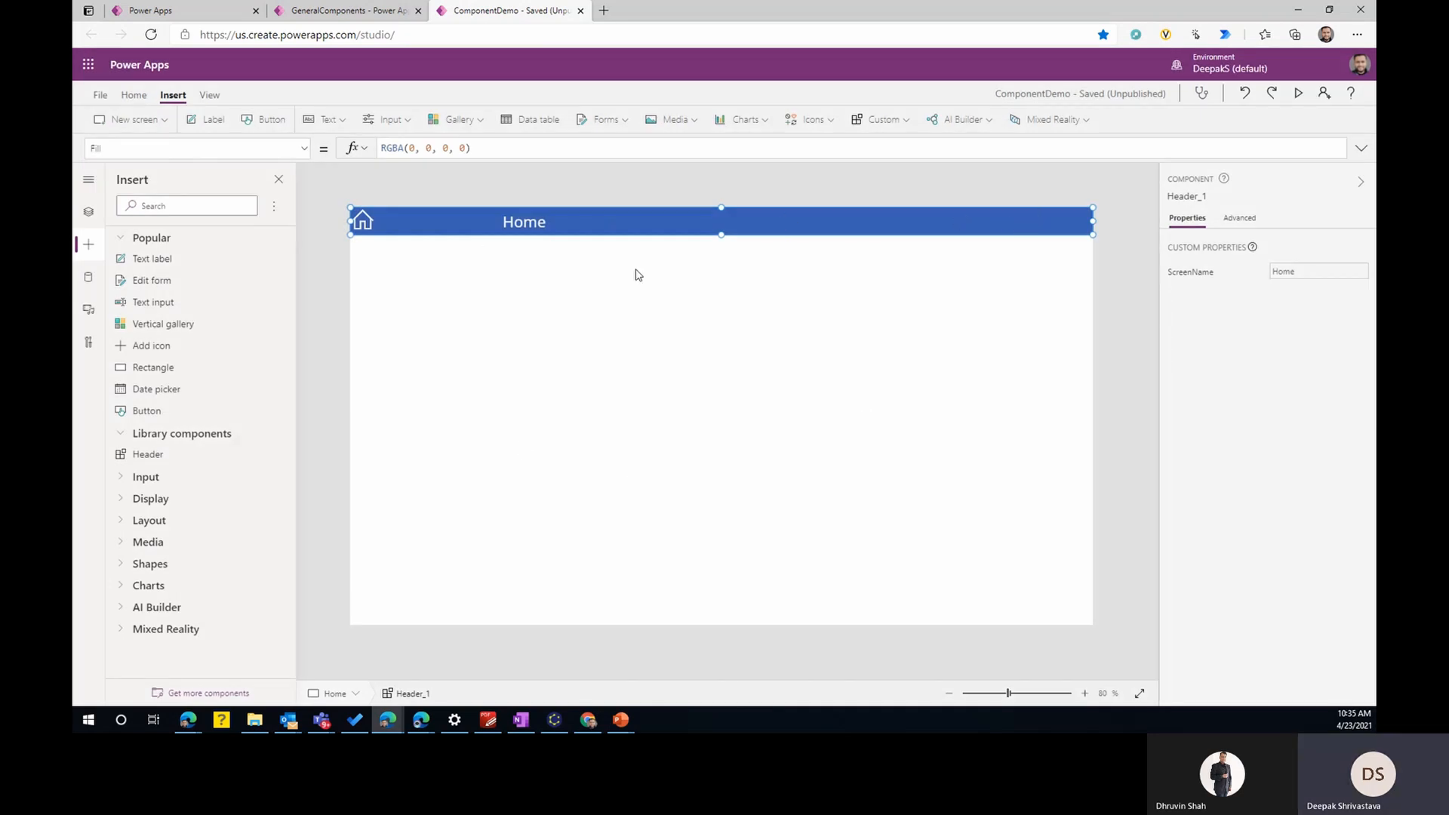
# - Delete the hand-copied header's icon, label and rectangle from Screen2
pyautogui.click(89, 212)
pyautogui.click(154, 321)
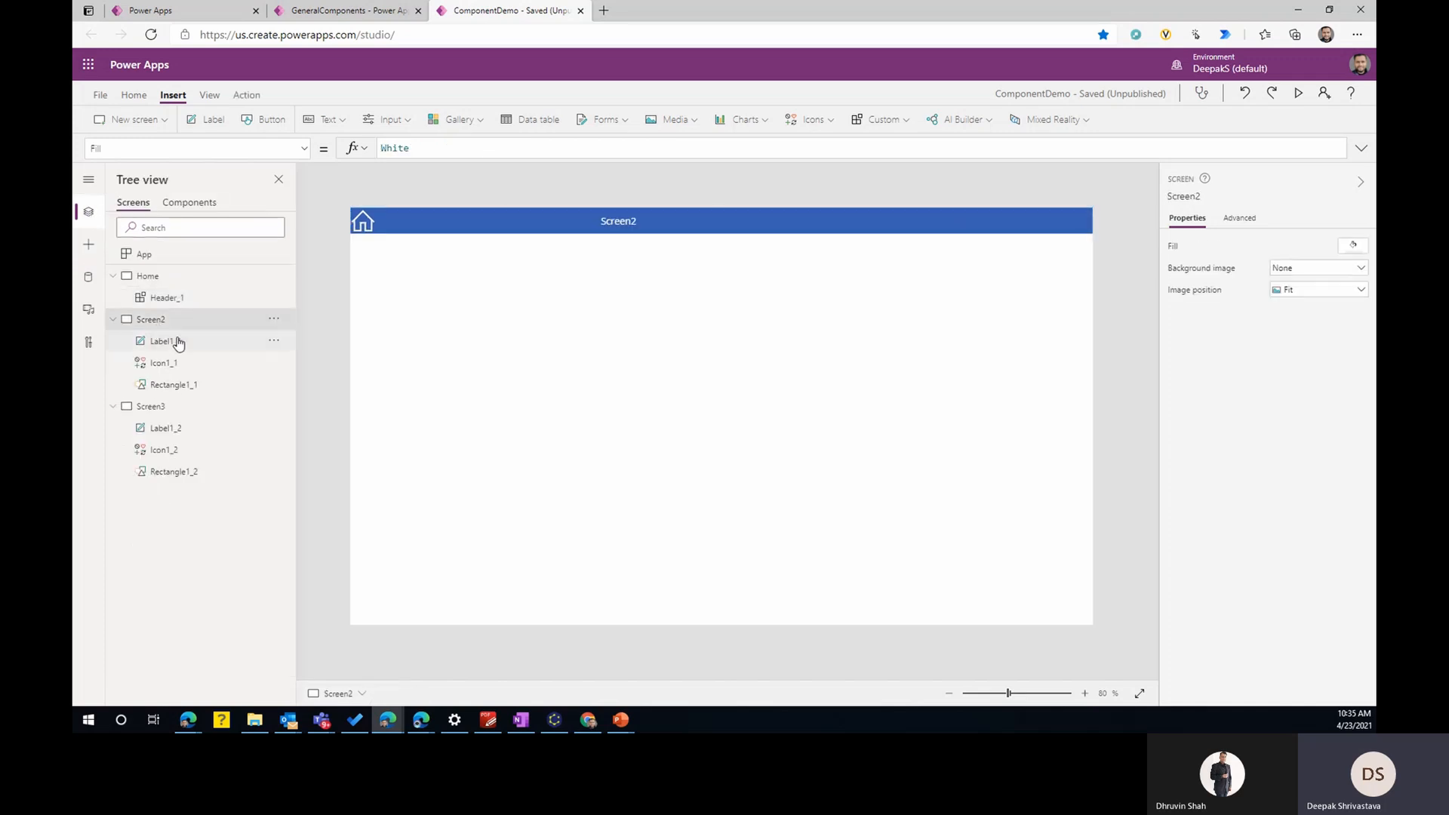
pyautogui.click(378, 225)
pyautogui.keyDown('ctrl'); pyautogui.click(679, 221); pyautogui.keyUp('ctrl')
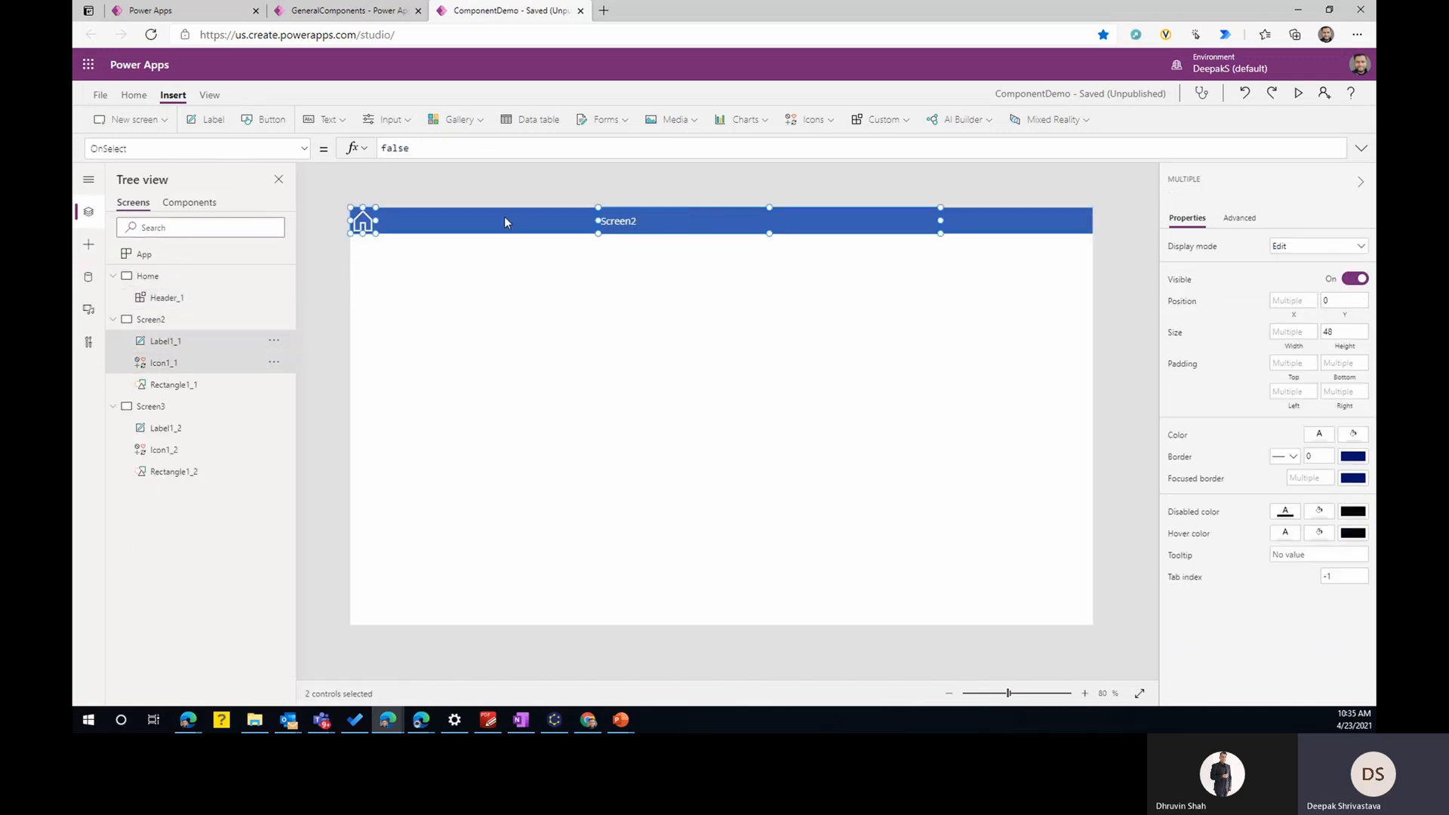
pyautogui.keyDown('ctrl'); pyautogui.click(982, 221); pyautogui.keyUp('ctrl')
pyautogui.press('Delete')
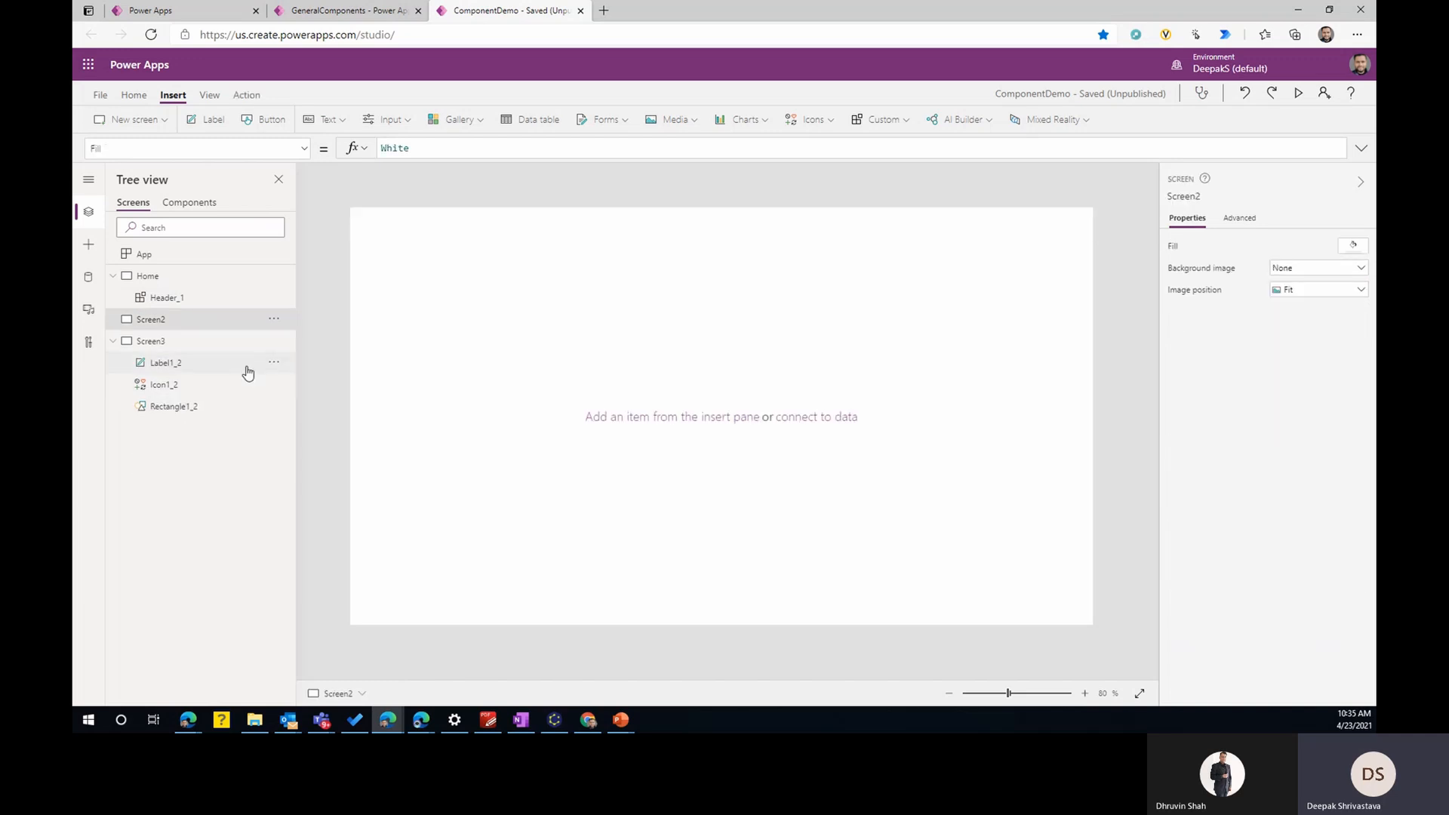
# - Delete the hand-copied header controls Label1_2, Icon1_2 and Rectangle1_2 from Screen3
pyautogui.click(178, 366)
pyautogui.keyDown('ctrl'); pyautogui.click(178, 385); pyautogui.keyUp('ctrl')
pyautogui.keyDown('ctrl'); pyautogui.click(178, 409); pyautogui.keyUp('ctrl')
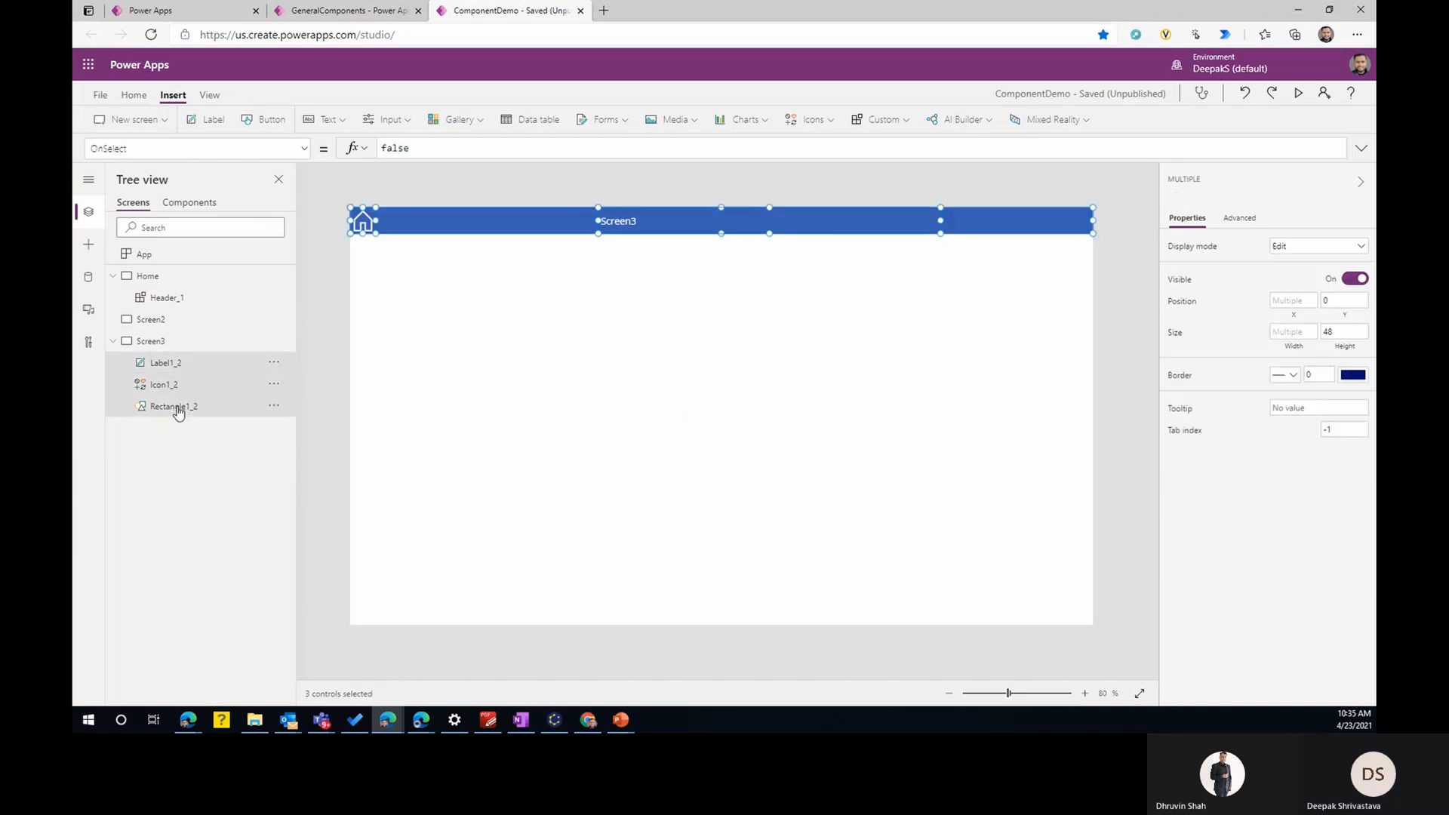
pyautogui.press('Delete')
# - Insert the Header library component on Screen2 and stretch it to the full screen width
pyautogui.click(151, 320)
pyautogui.click(88, 243)
pyautogui.click(140, 455)
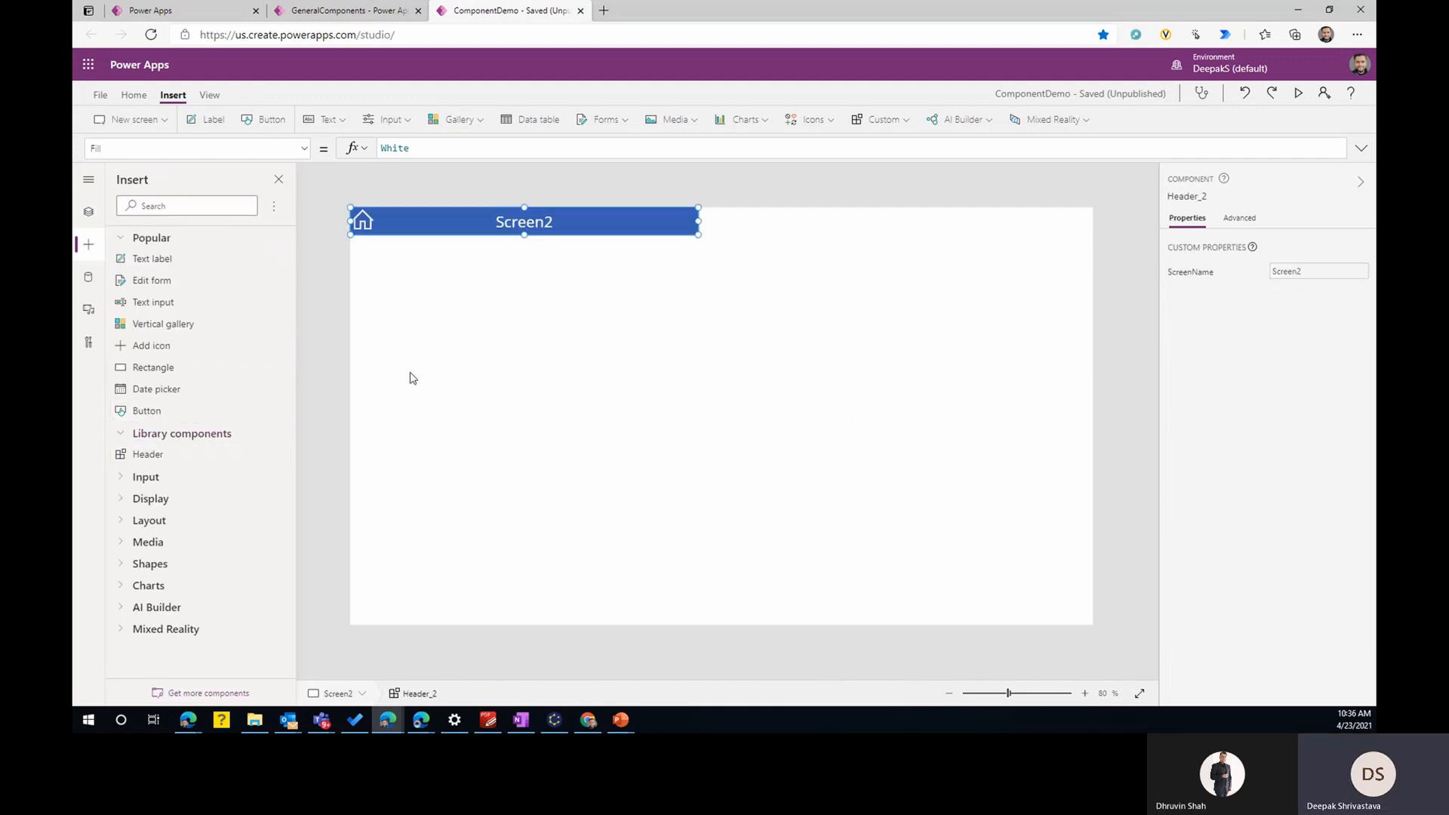
pyautogui.moveTo(700, 222); pyautogui.dragTo(1094, 221)
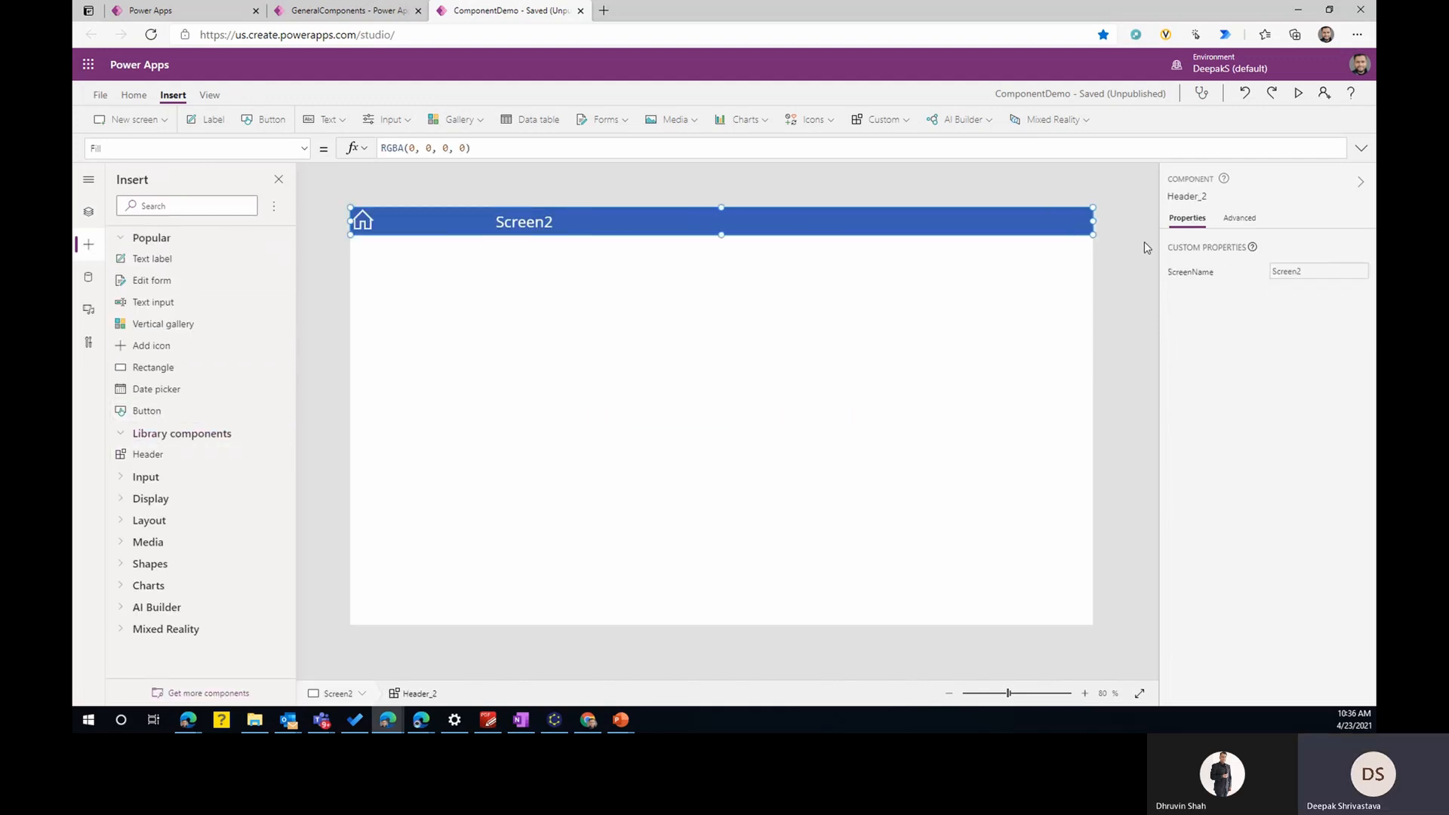
# - Insert the Header library component on Screen3 and stretch it across the full screen width
pyautogui.click(88, 212)
pyautogui.click(147, 366)
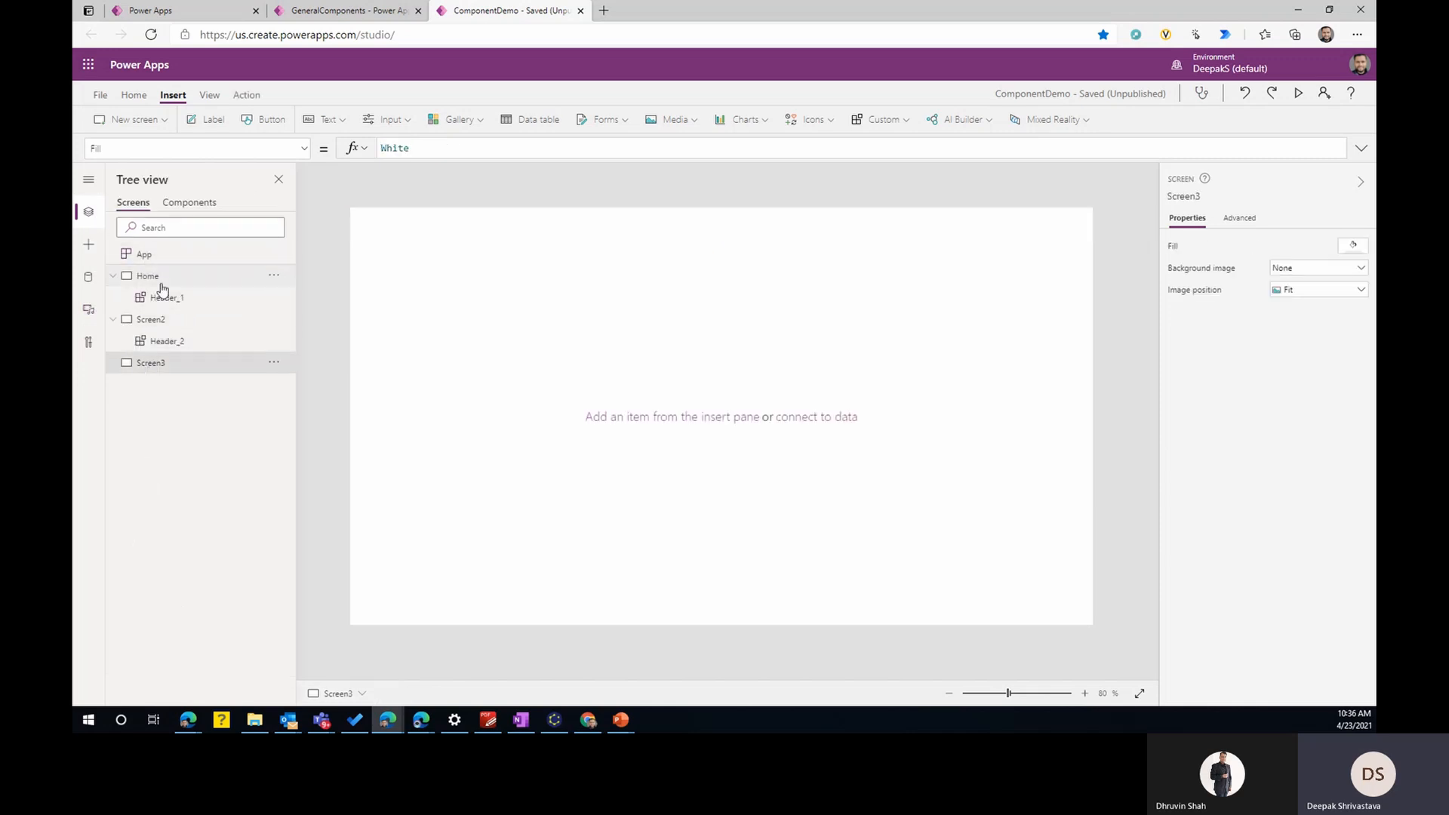
pyautogui.click(89, 244)
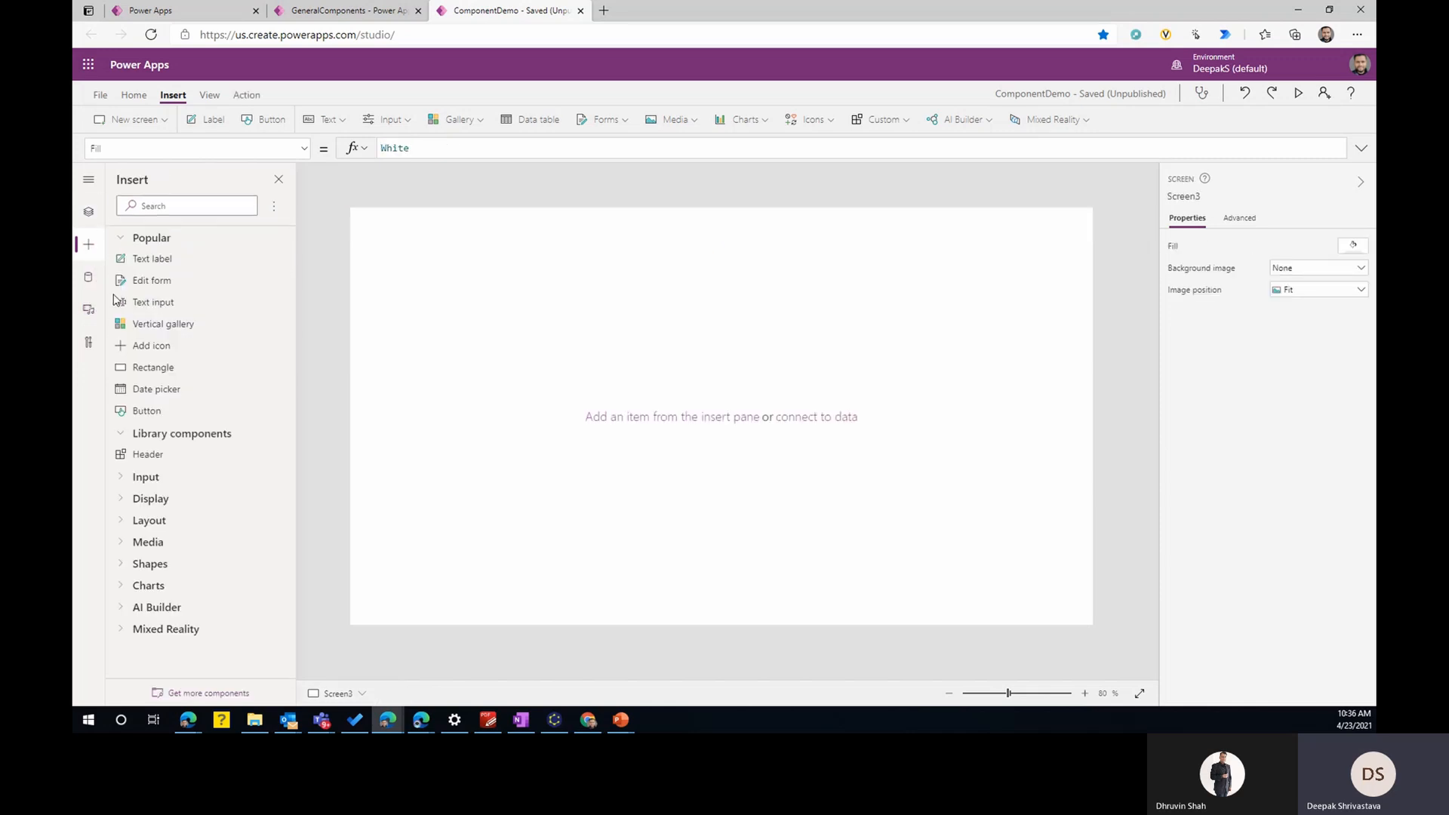
pyautogui.click(147, 454)
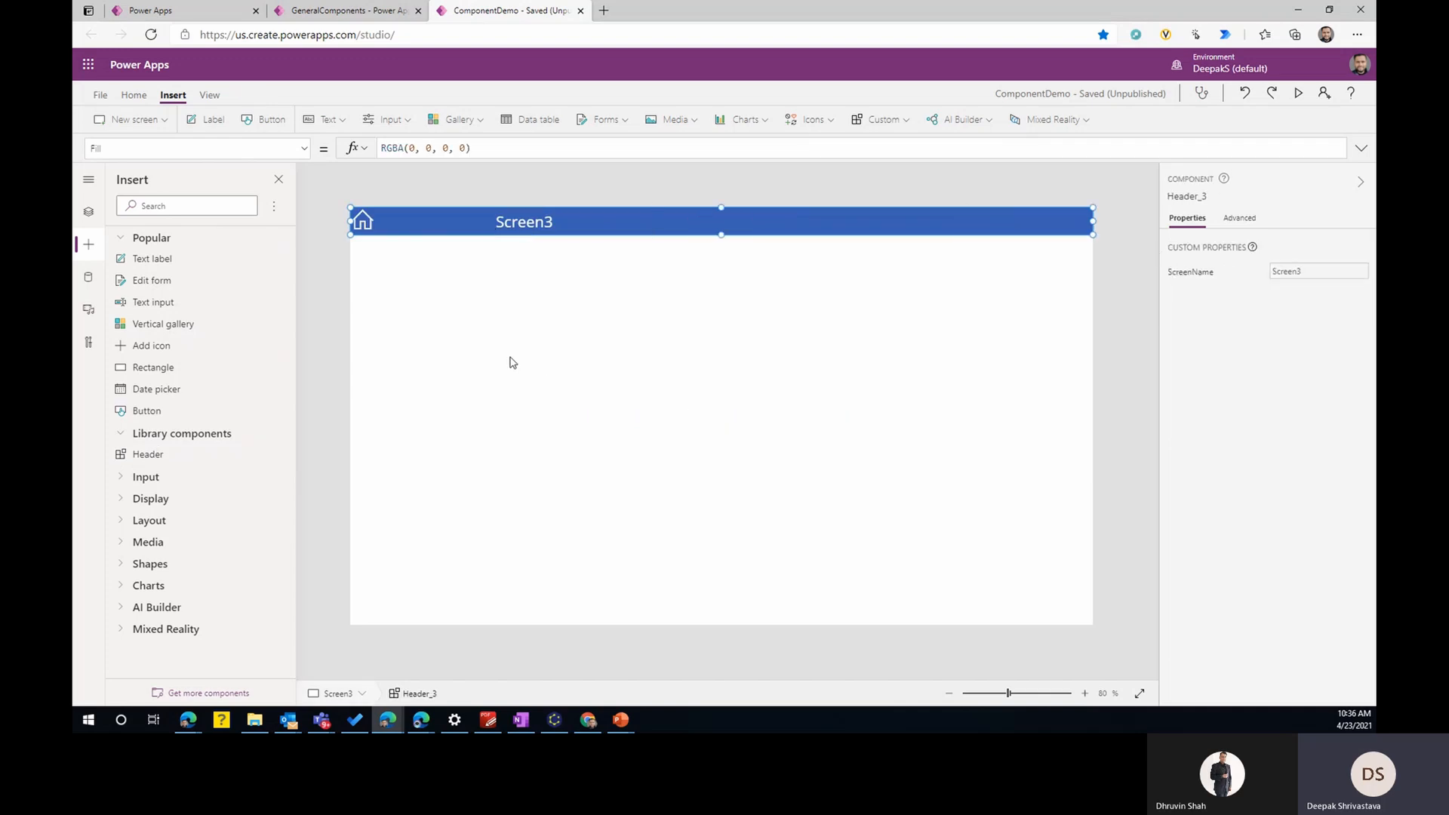
# - Check the Header instances on Home, Screen2 and Screen3 one after another
pyautogui.click(89, 212)
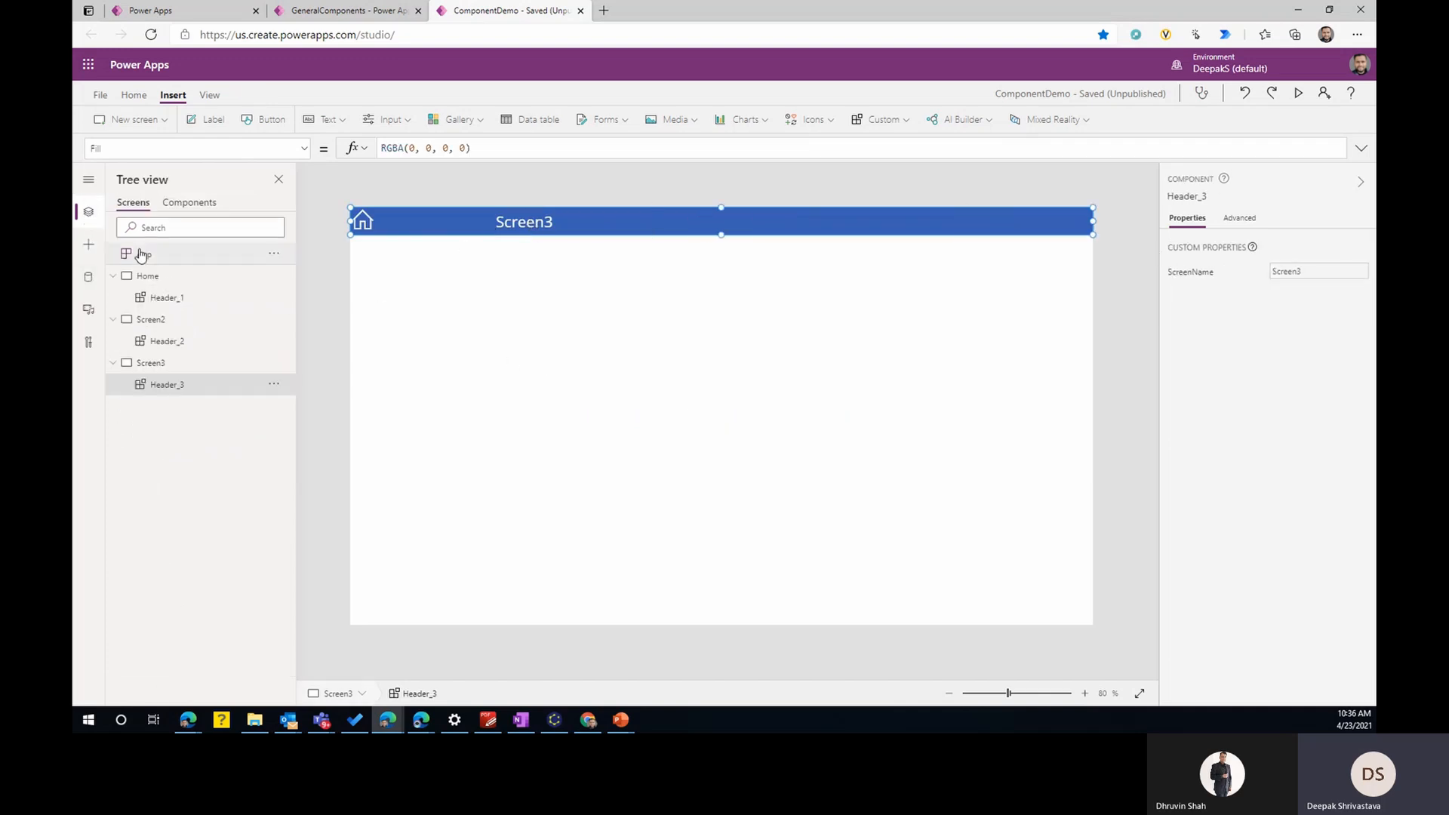
pyautogui.click(164, 296)
pyautogui.click(160, 341)
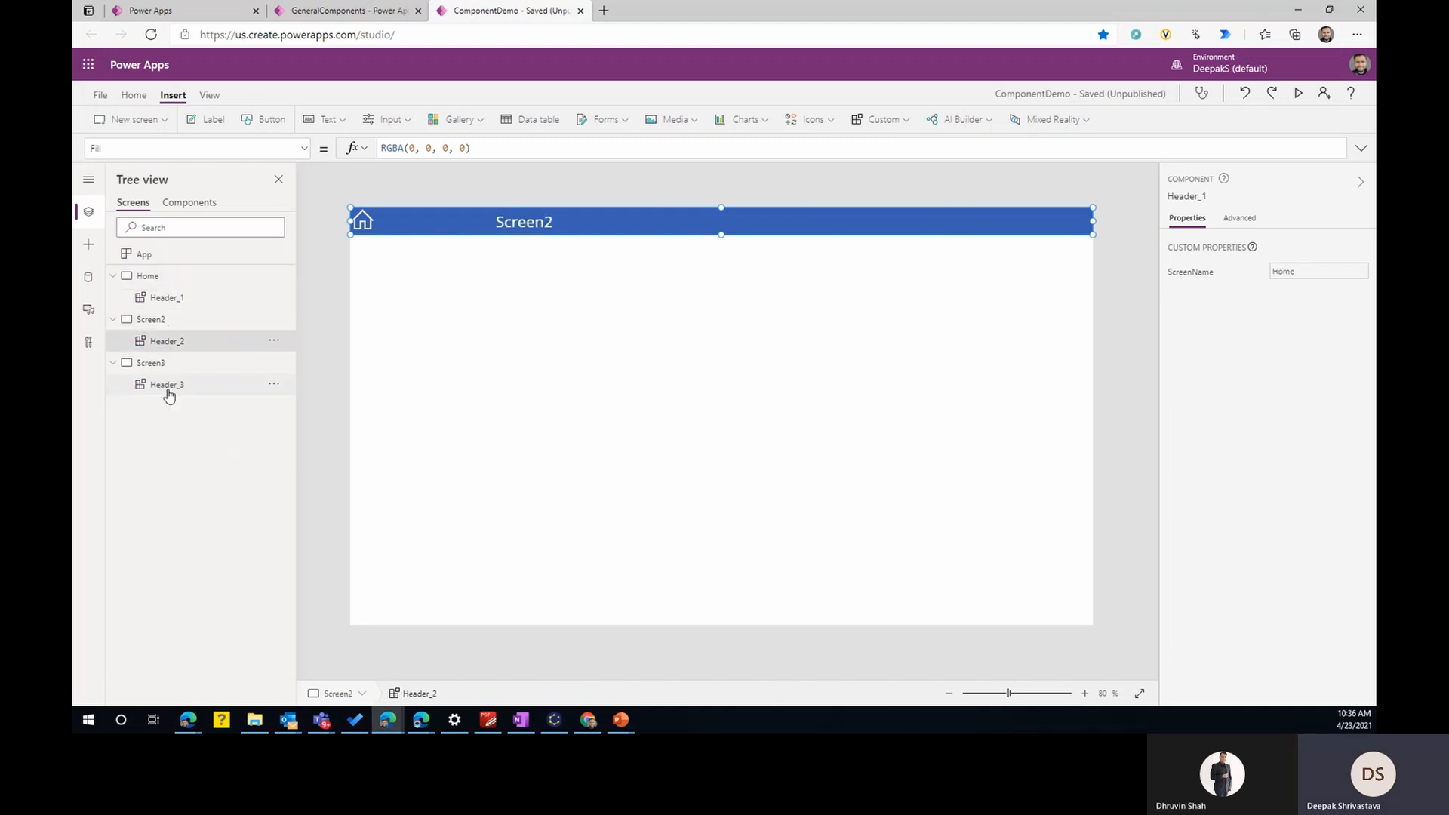
pyautogui.click(168, 389)
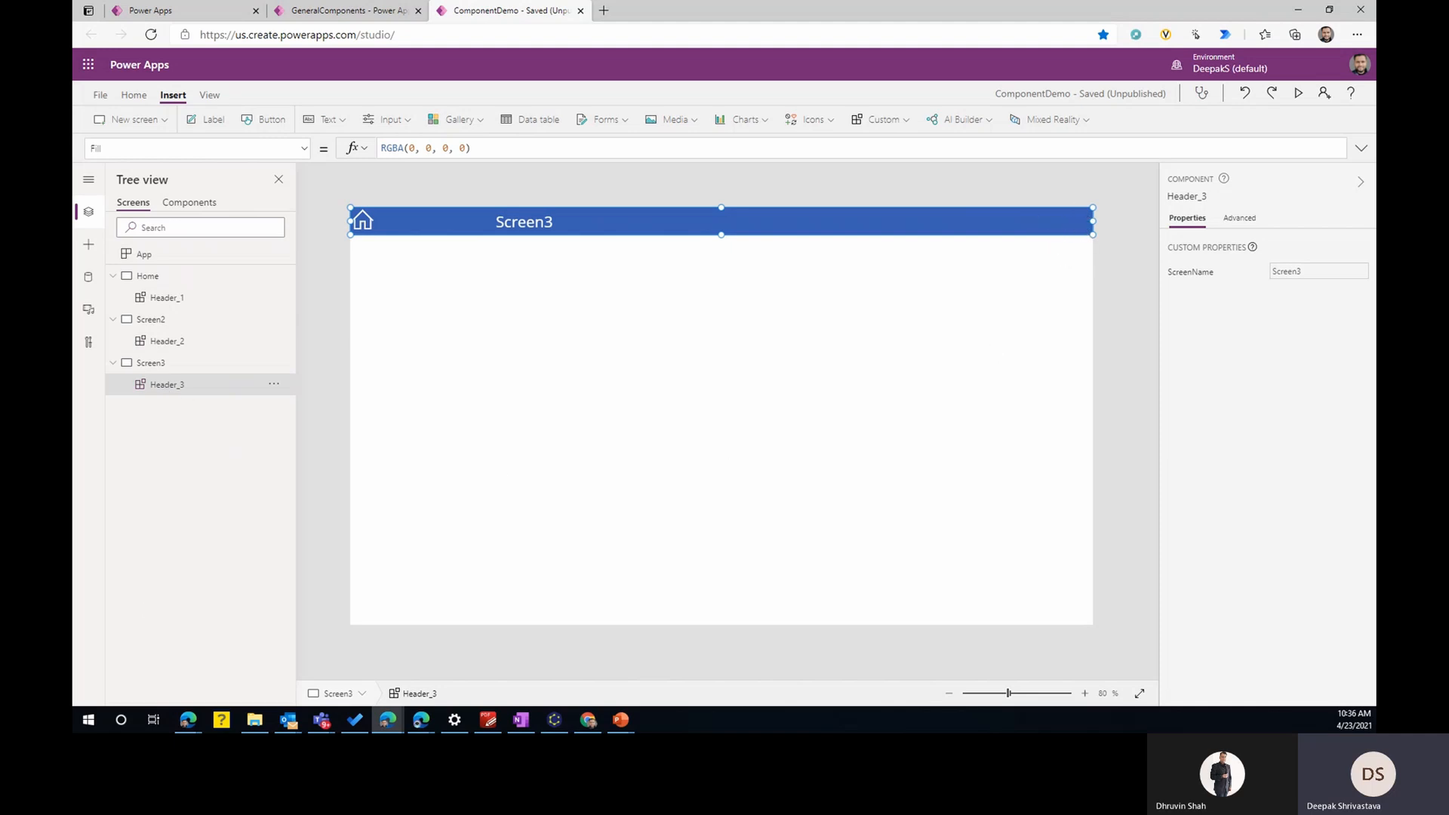
# - In the GeneralComponents library, insert an image into the Header component and fit it at the bar's right end, about 47 by 50
pyautogui.click(325, 11)
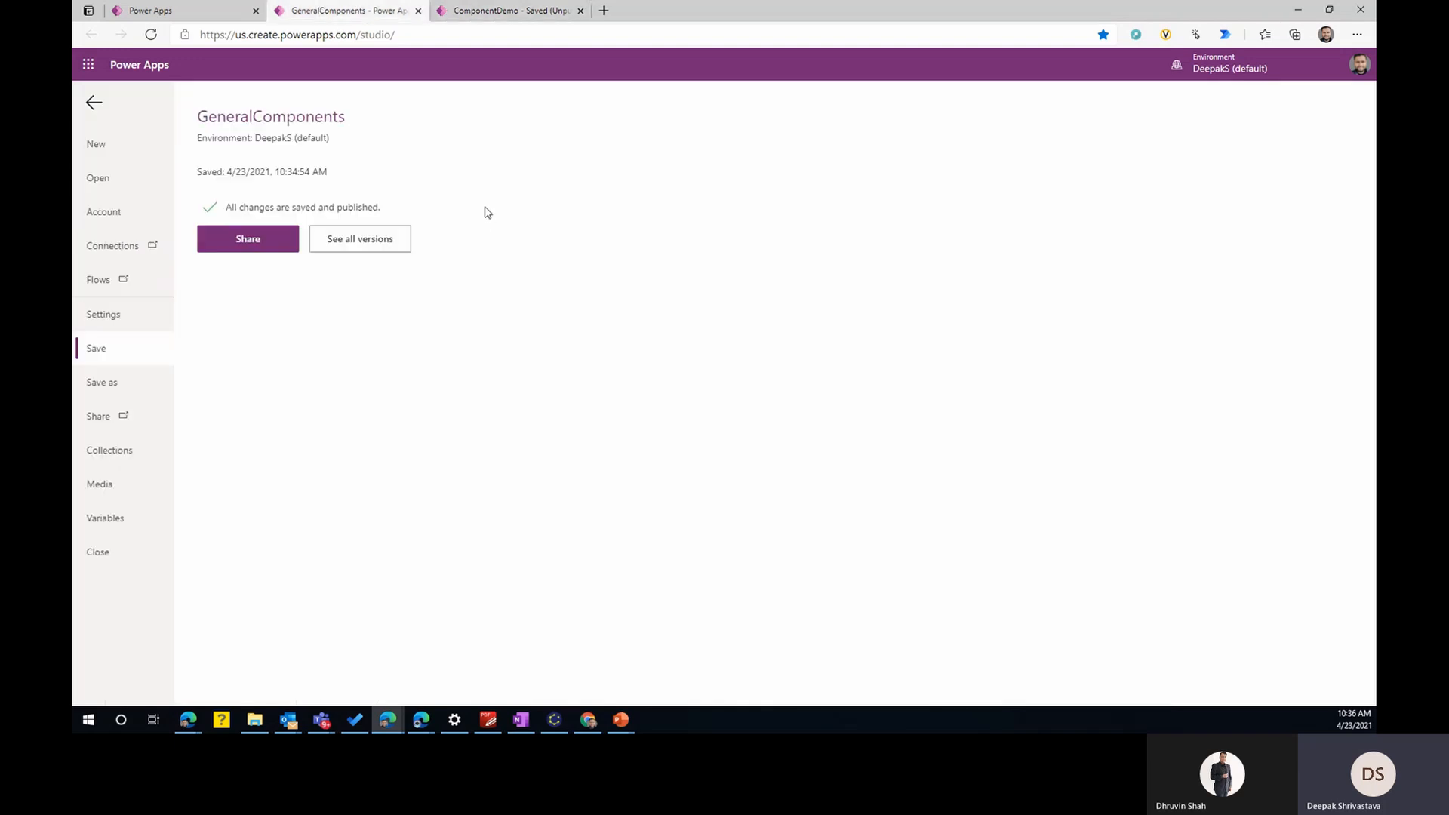
pyautogui.click(95, 104)
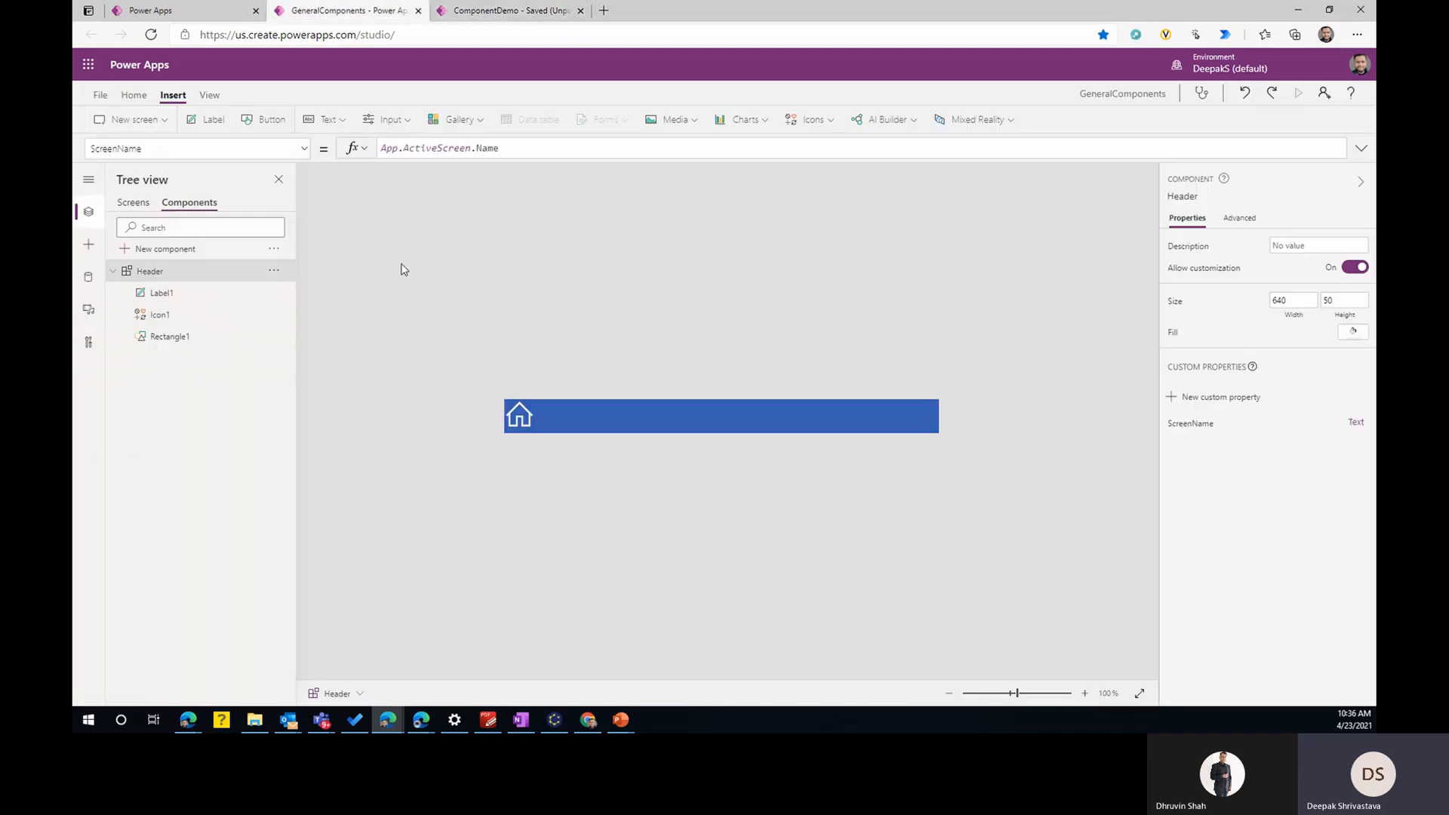
pyautogui.click(821, 402)
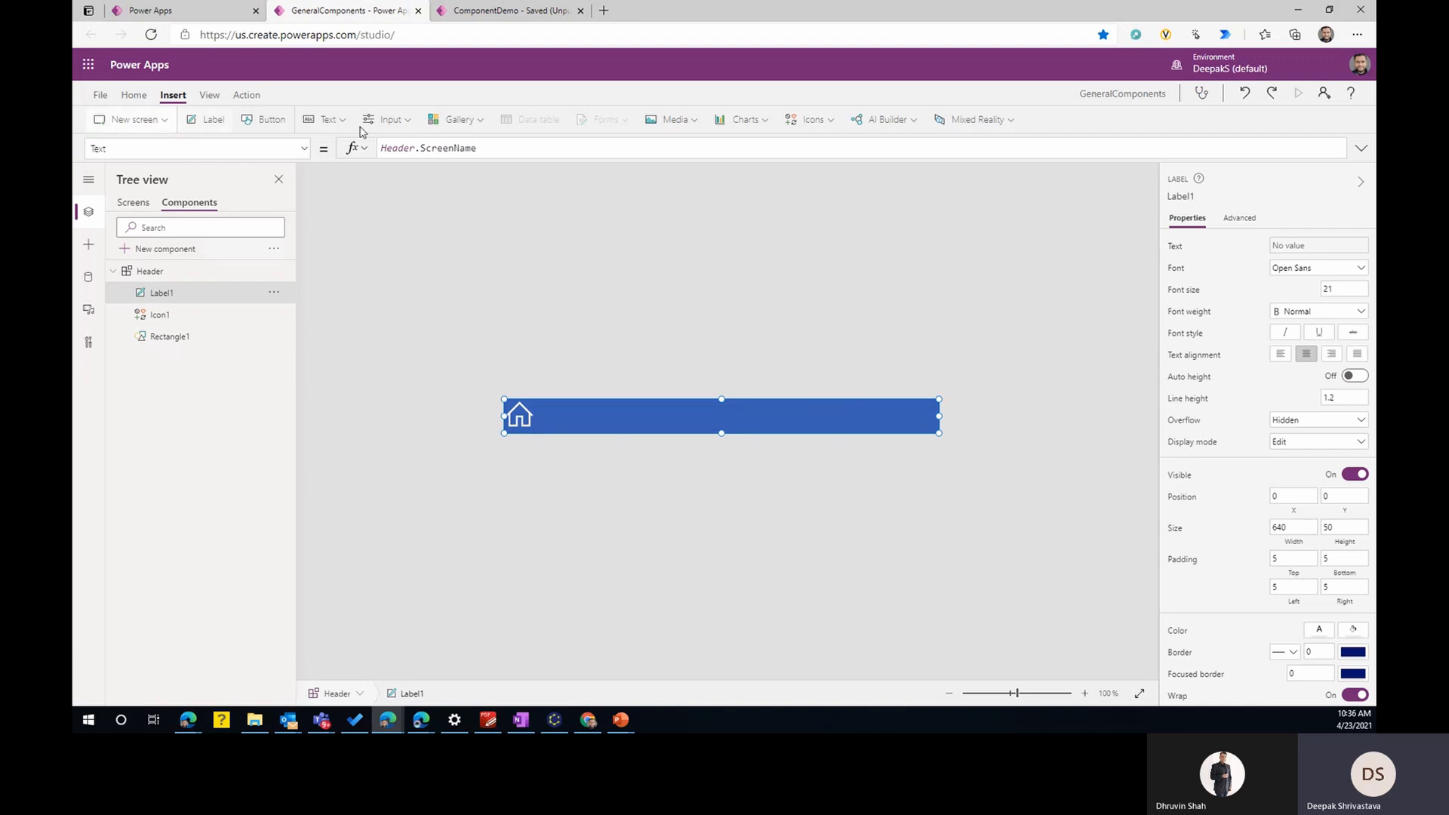
pyautogui.click(674, 120)
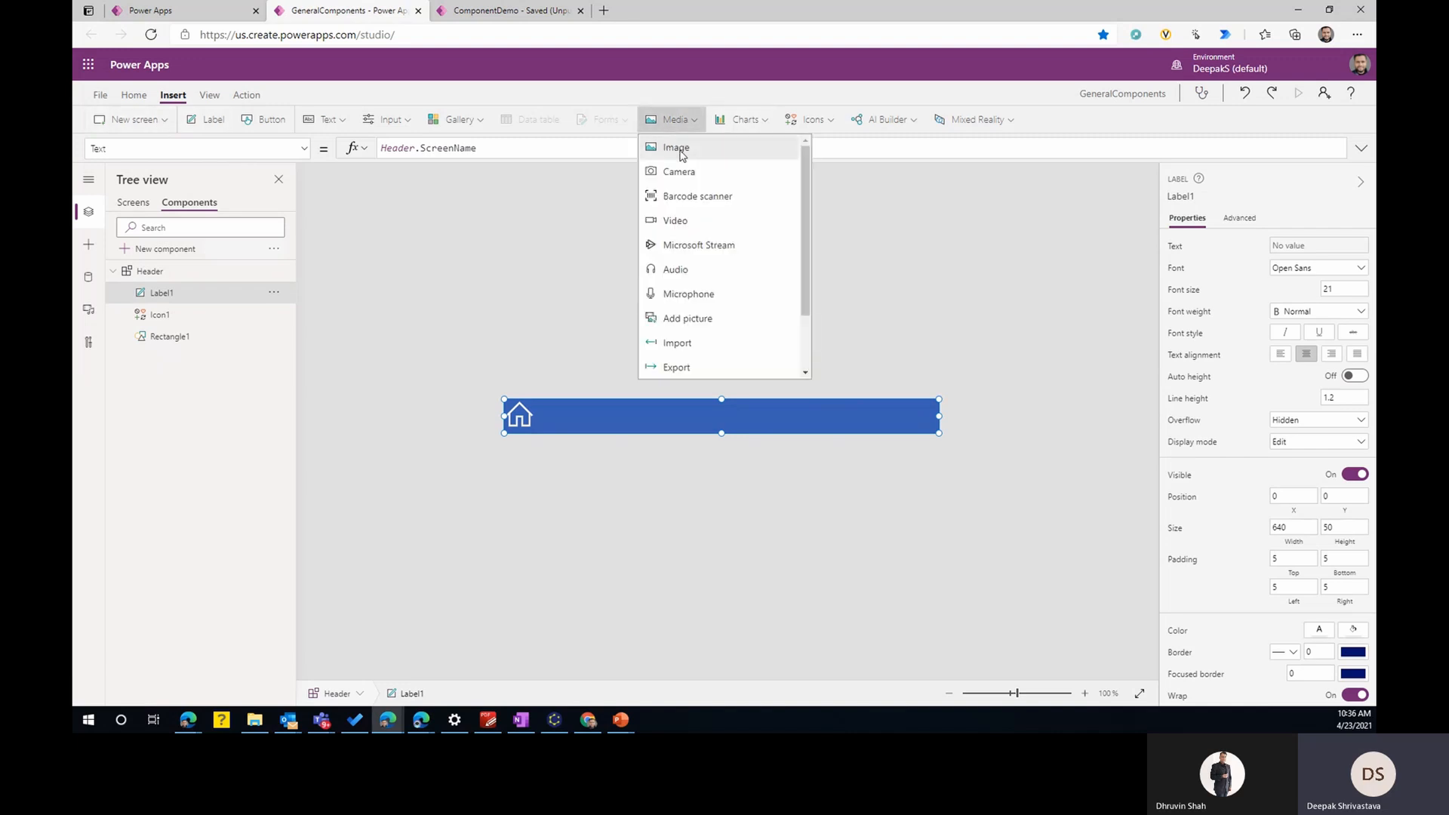
pyautogui.click(677, 148)
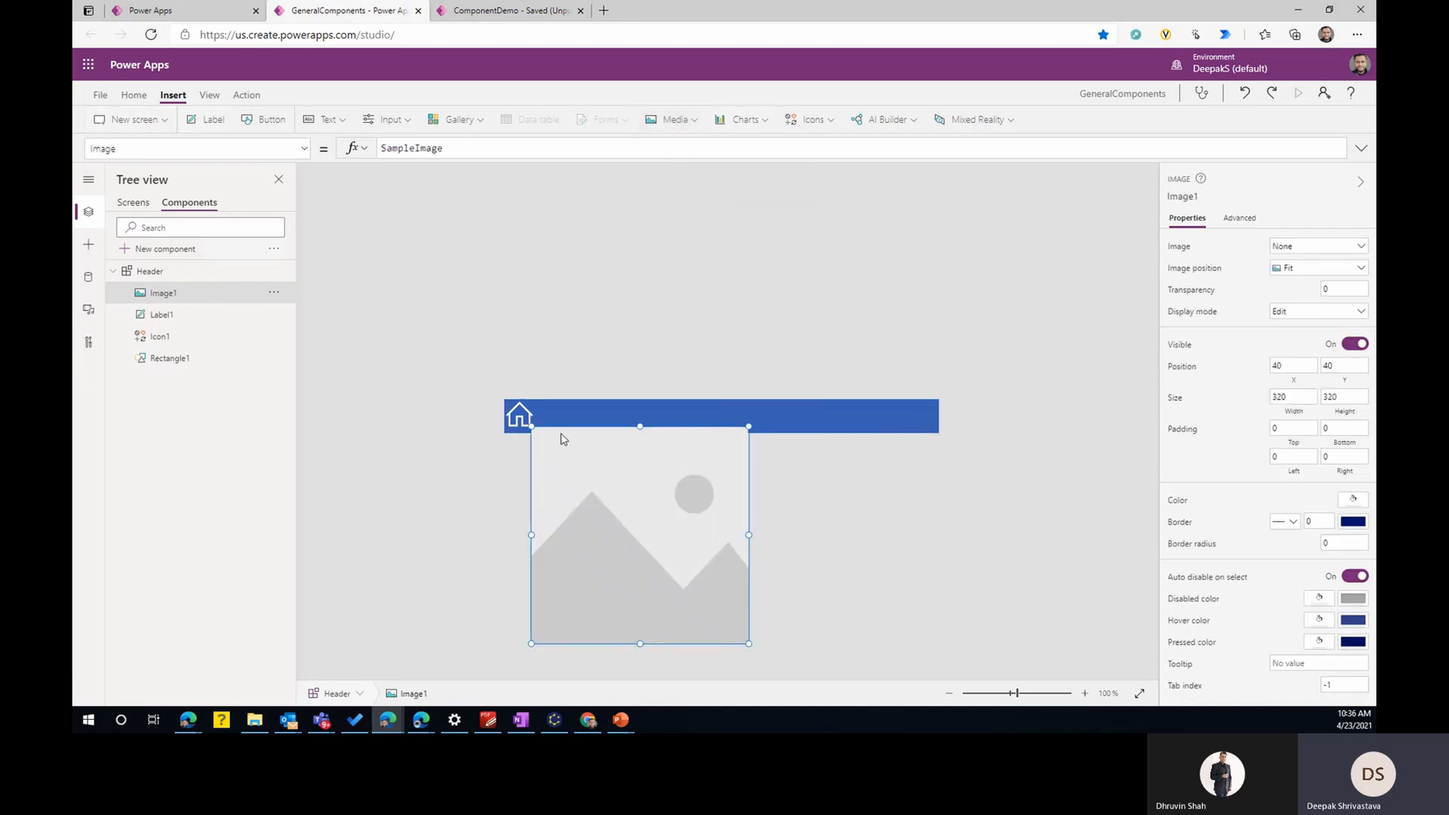
pyautogui.moveTo(531, 427); pyautogui.dragTo(909, 417)
# - Set the header image's source to the formula User().Image
pyautogui.doubleClick(421, 149)
pyautogui.write('user')
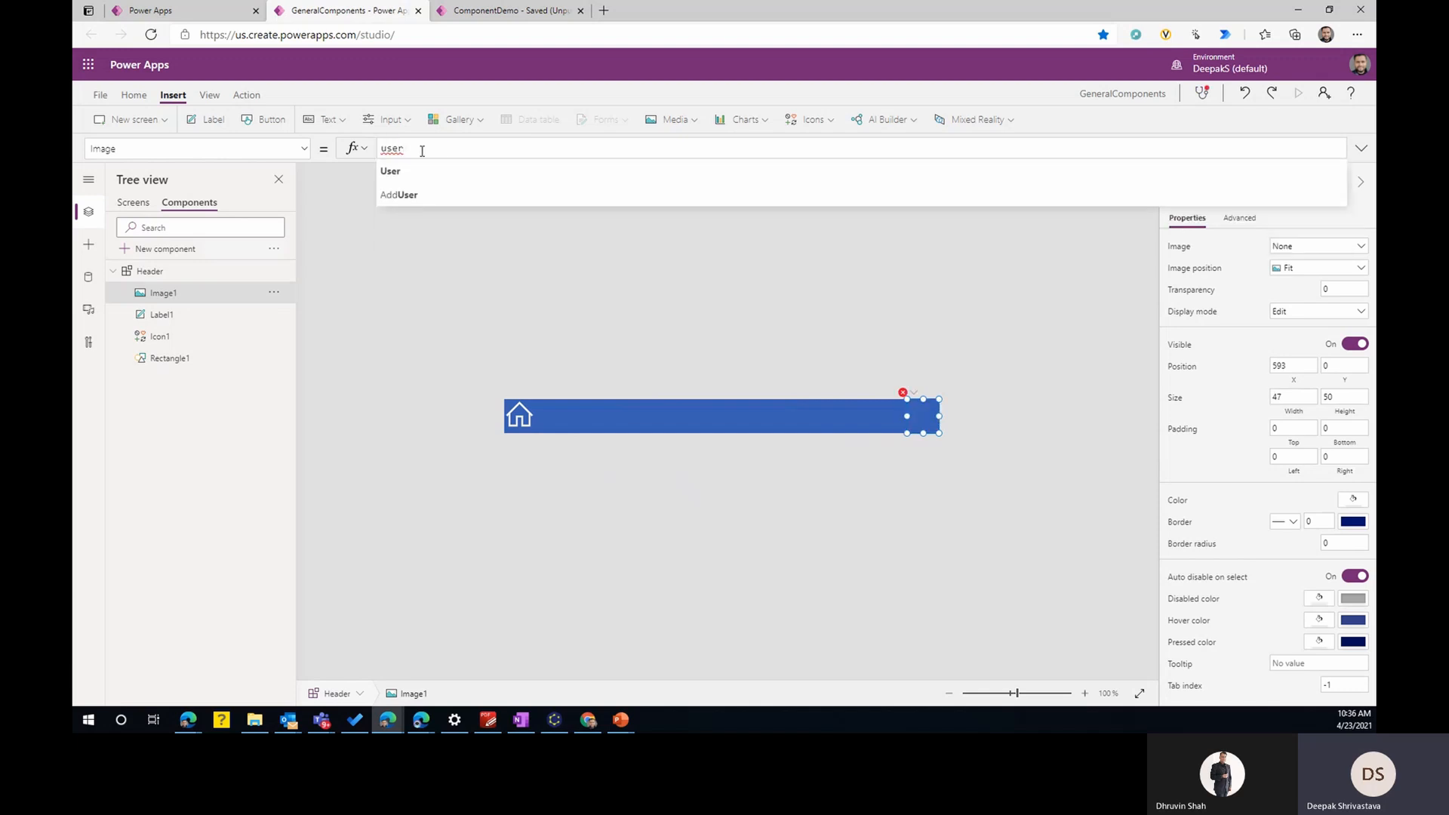
pyautogui.press('Tab')
pyautogui.write('.Image')
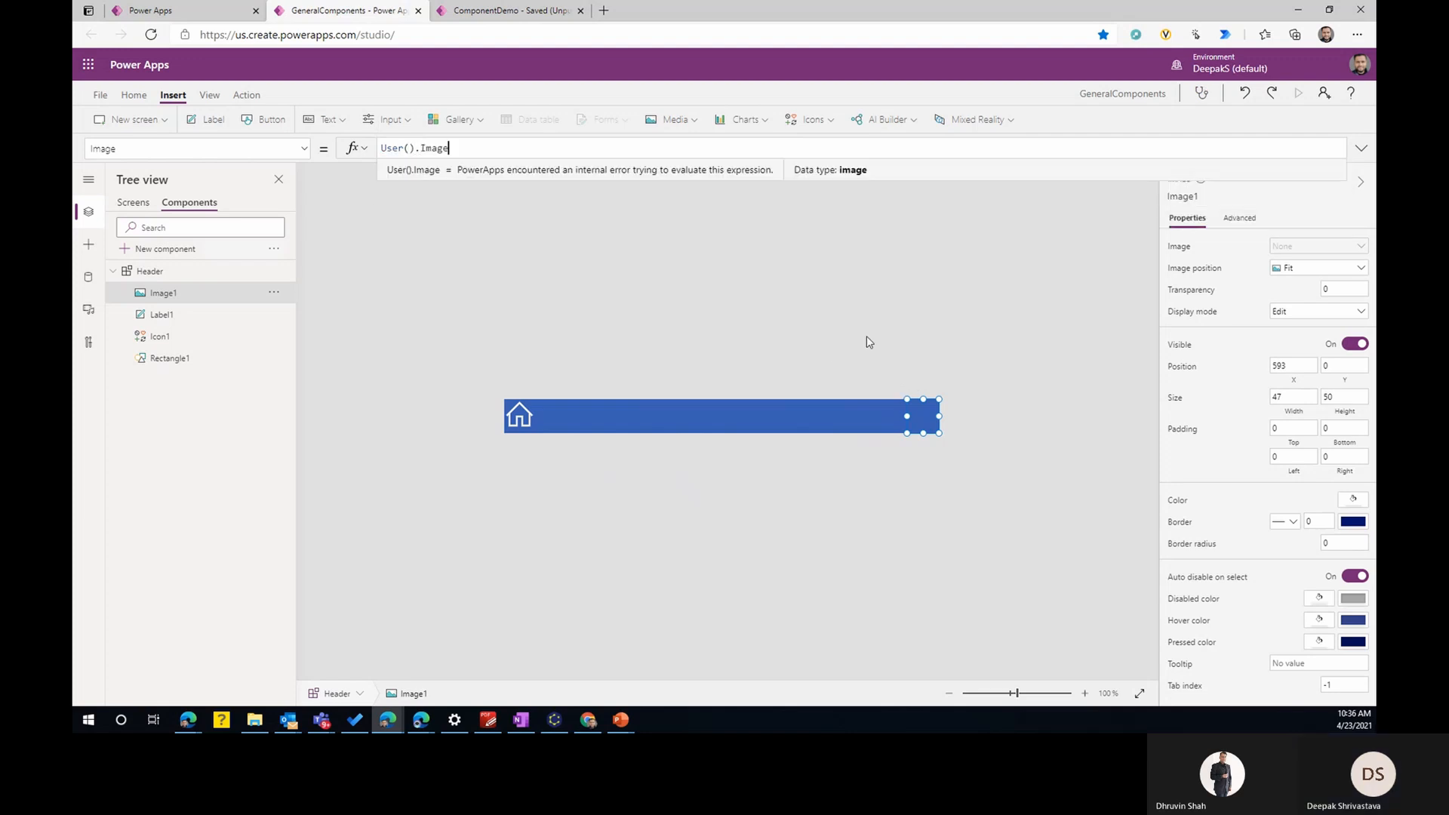
# - Bind Label1's width to Header.Width and its height to Header.Height
pyautogui.click(866, 422)
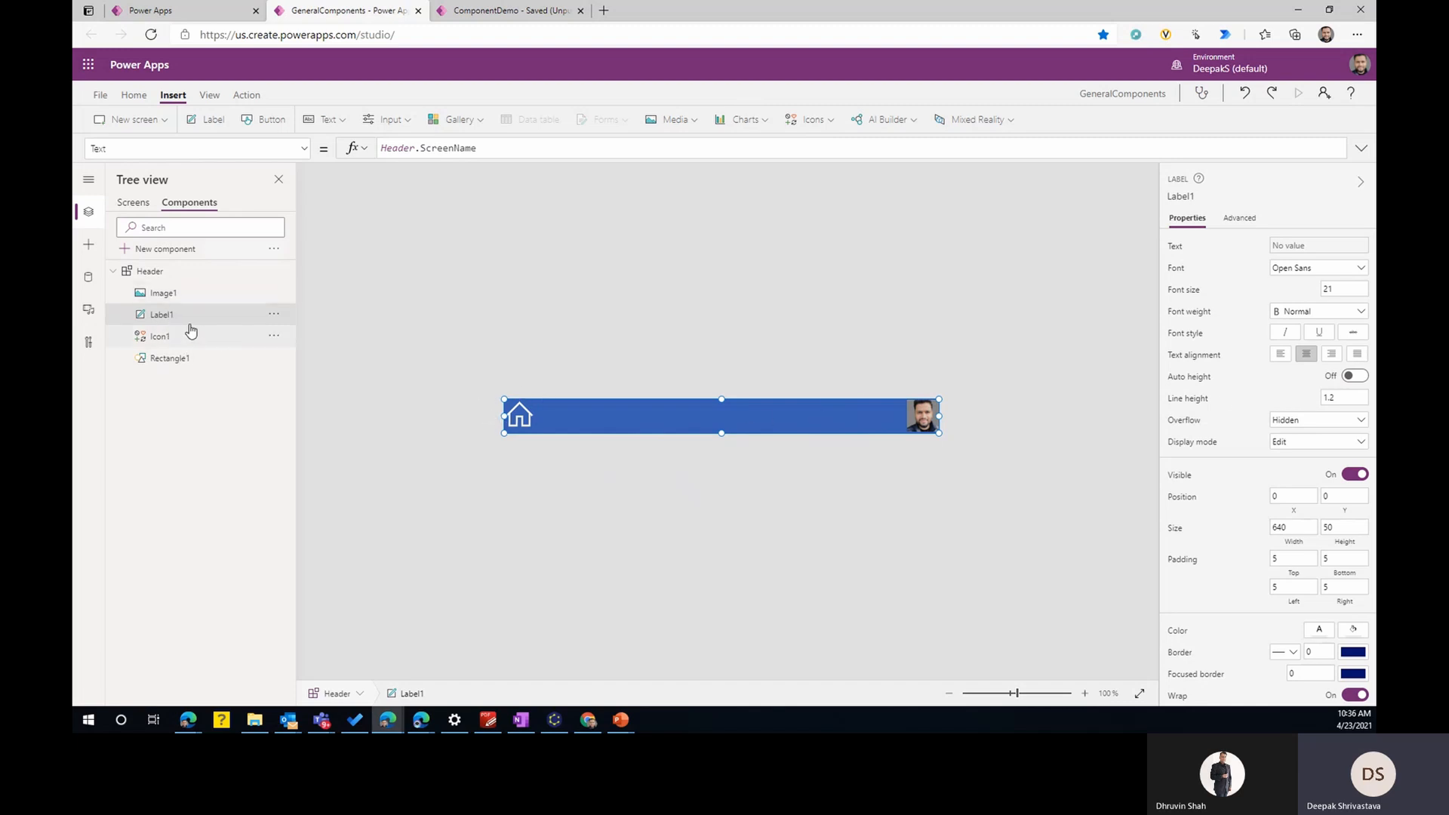
pyautogui.click(1294, 528)
pyautogui.doubleClick(392, 149)
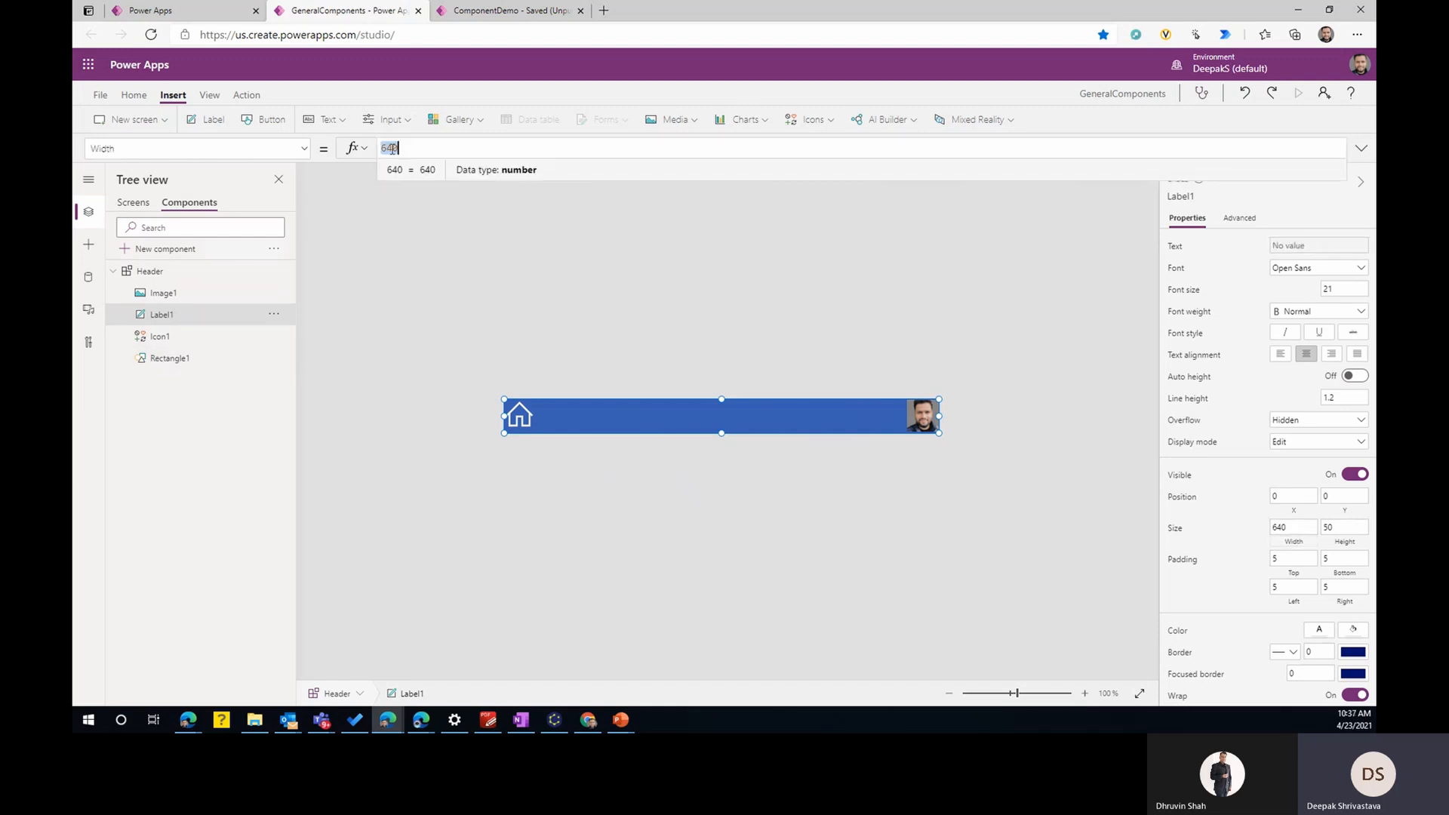
pyautogui.write('Header')
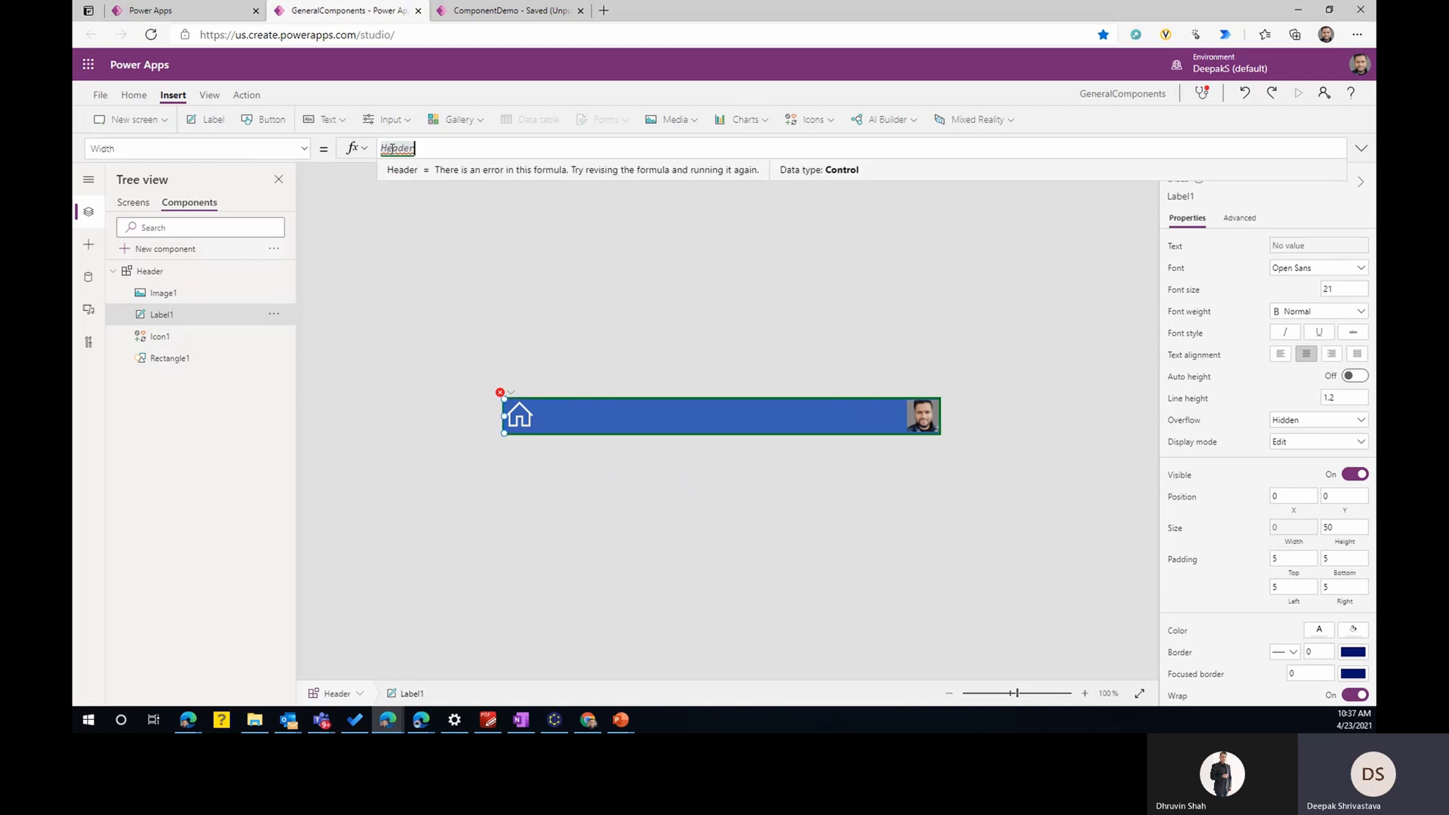
pyautogui.write('.Width')
pyautogui.press('Tab')
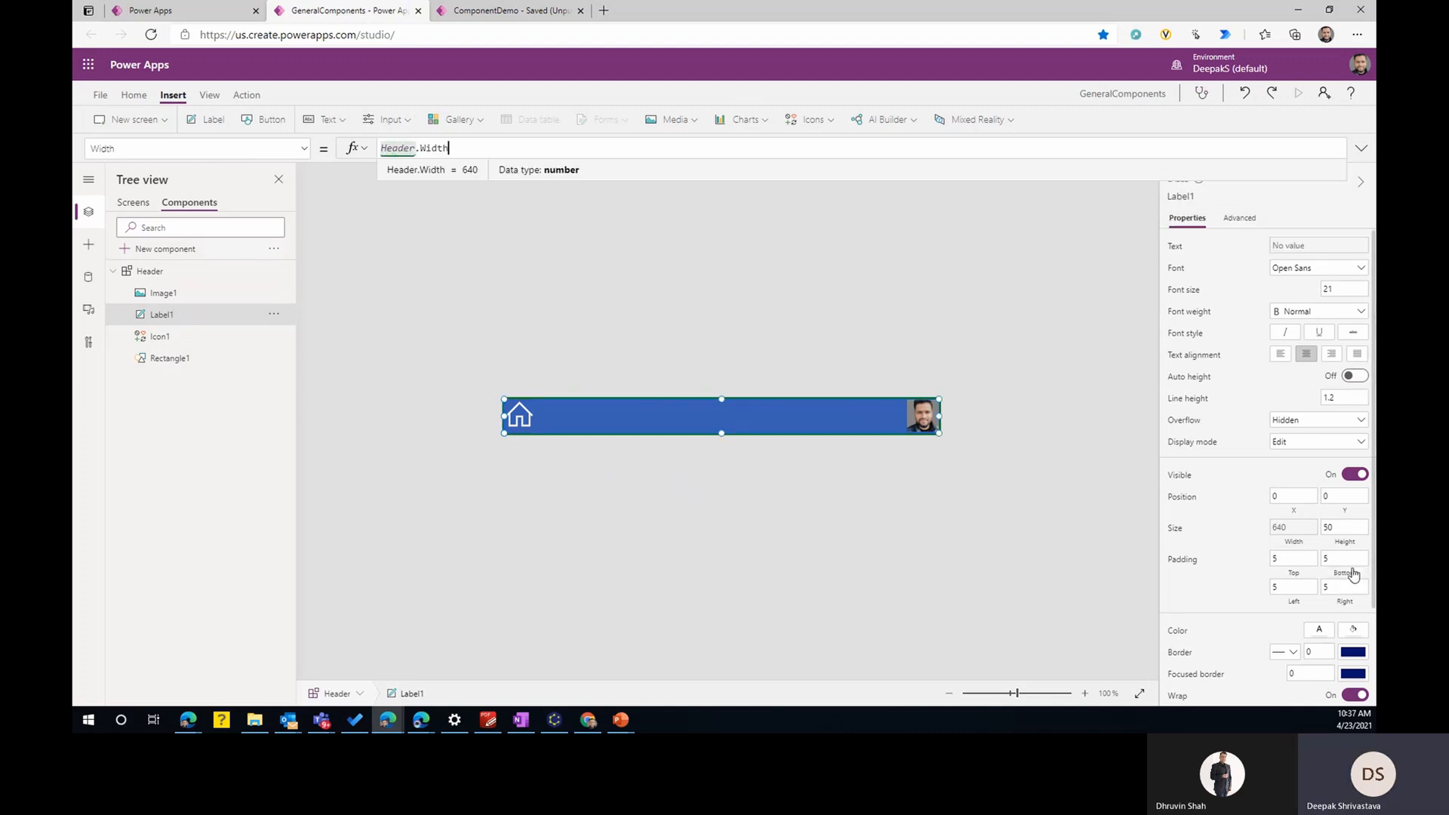
pyautogui.click(1347, 542)
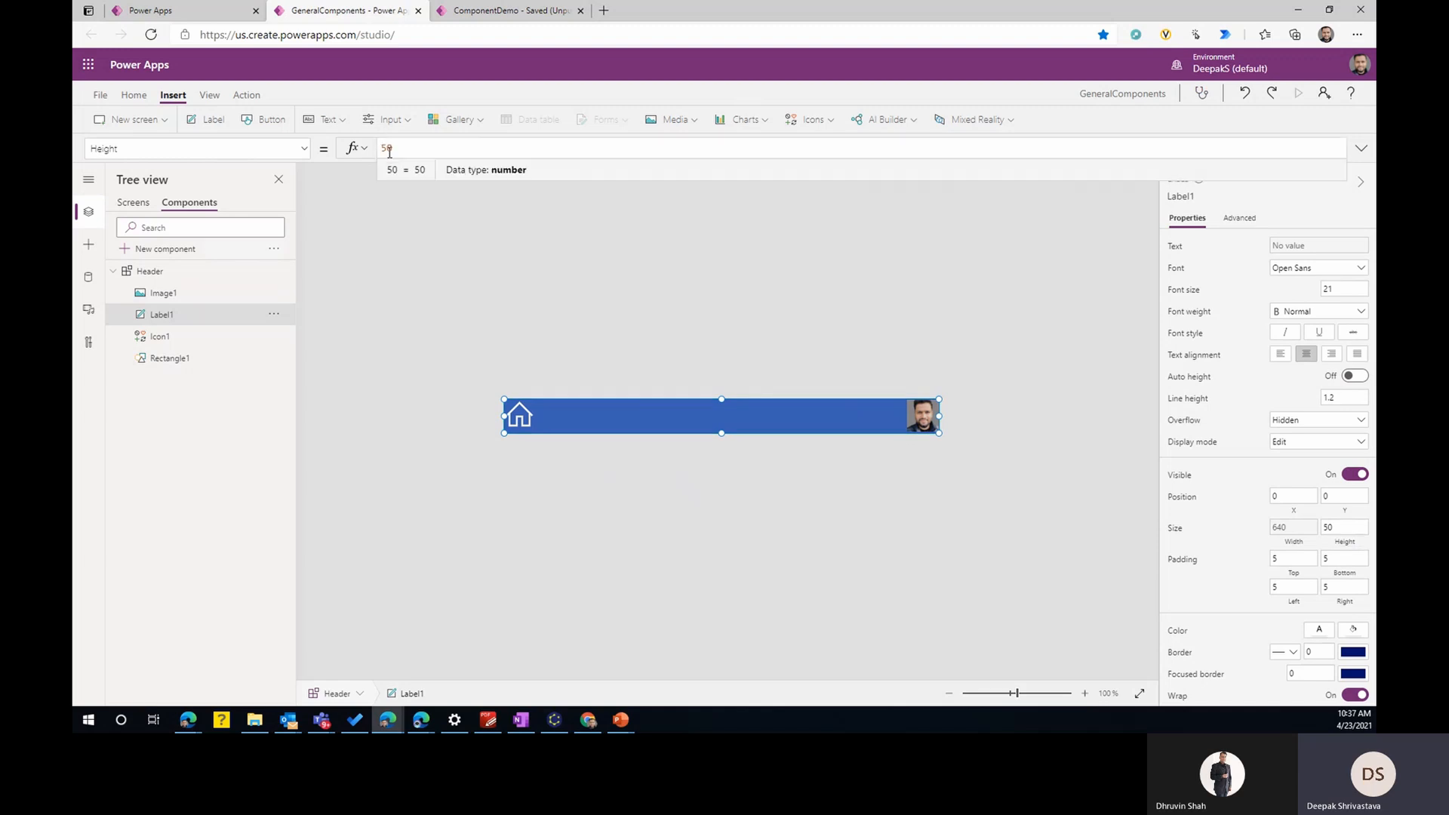
pyautogui.write('Header')
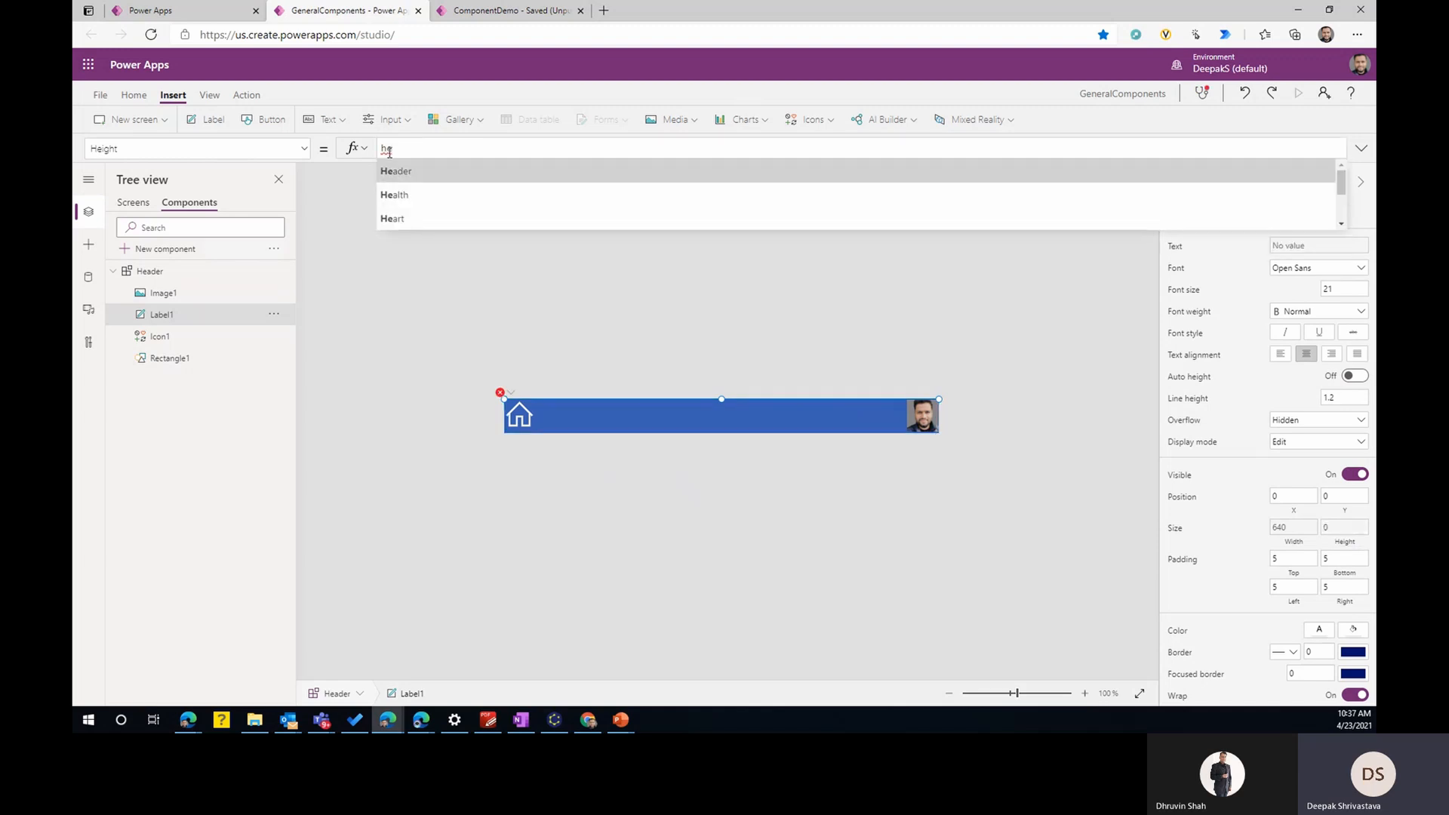
pyautogui.write('.Height')
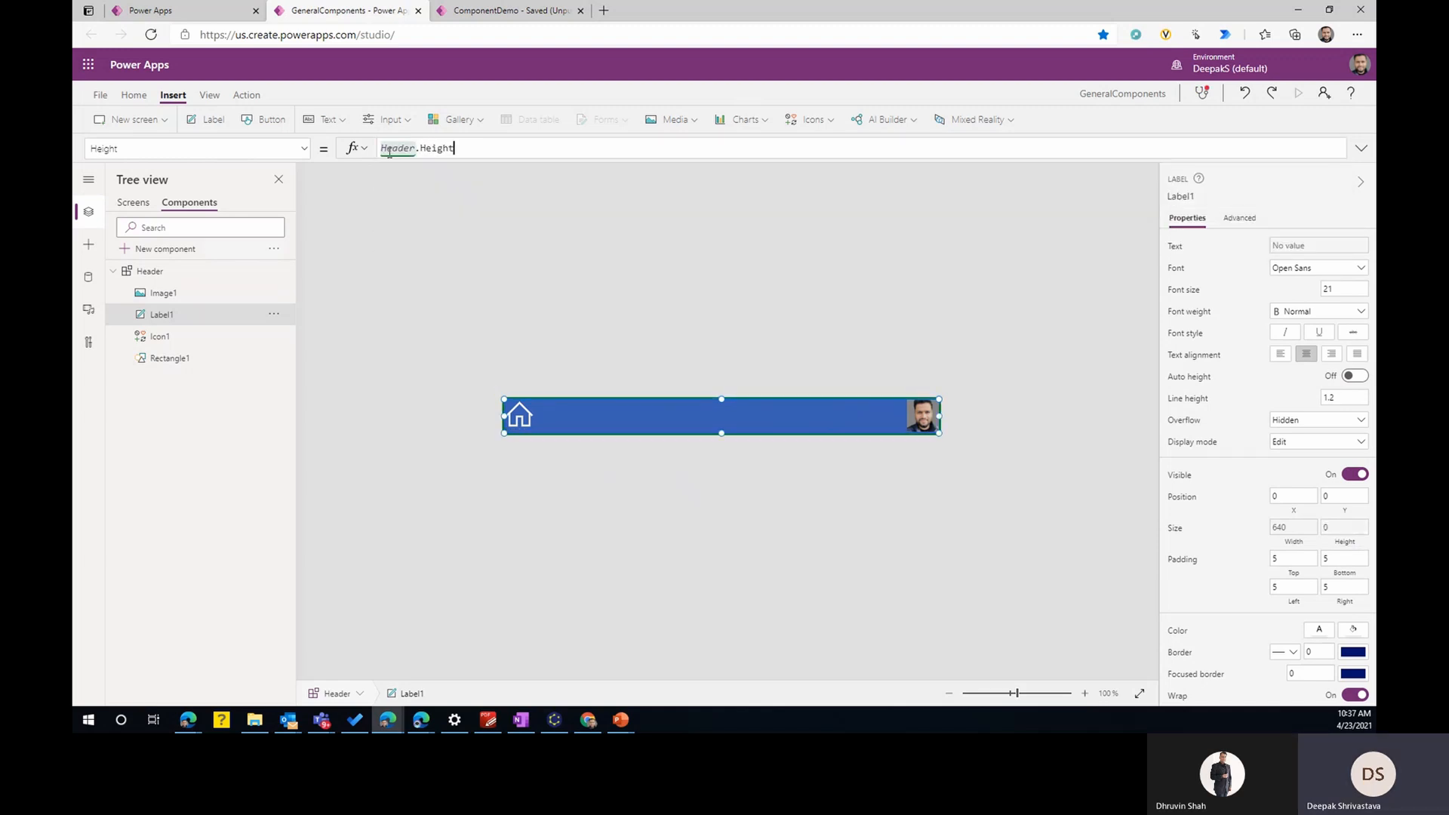
pyautogui.click(746, 491)
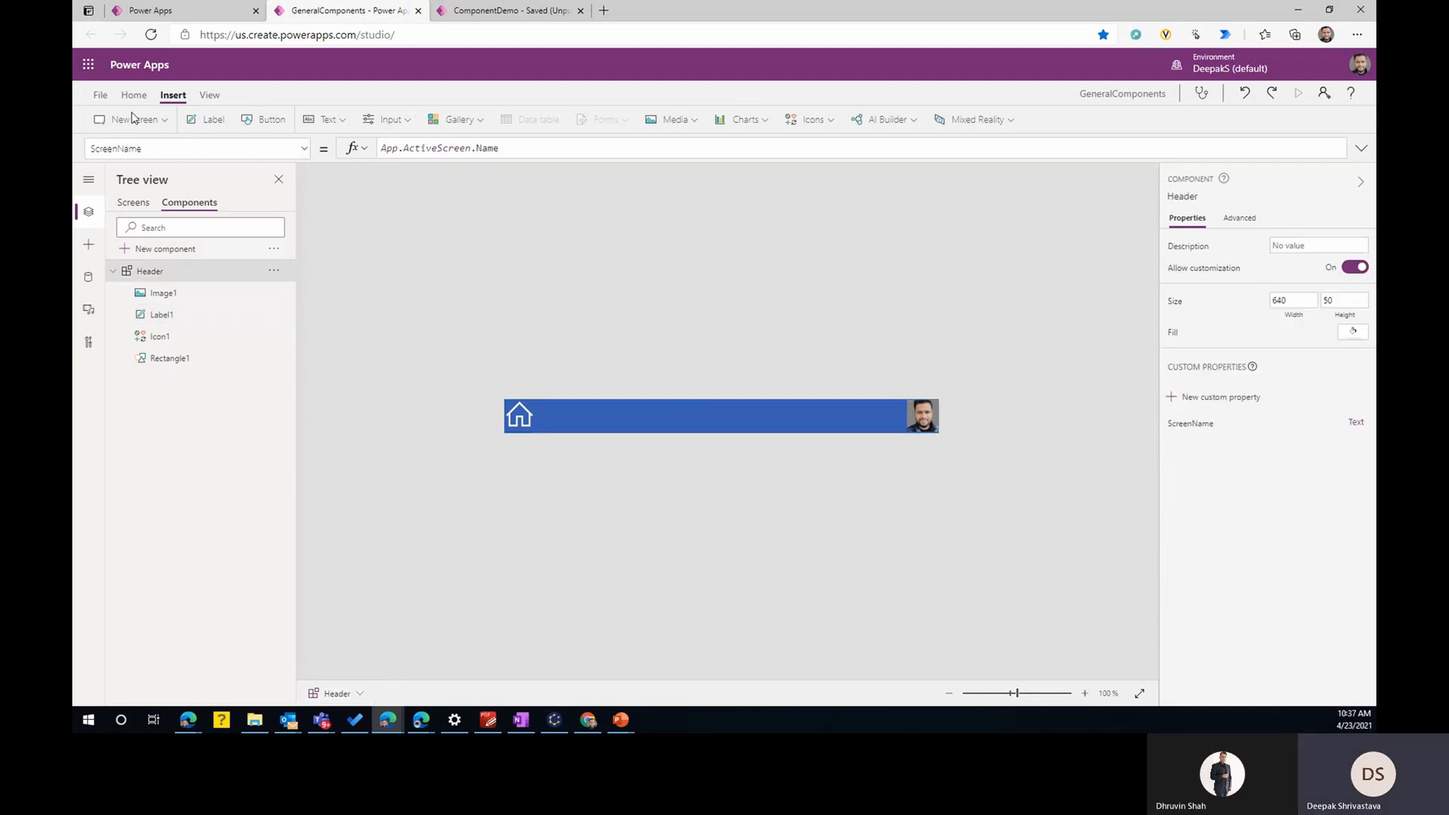
# - Save the GeneralComponents library and publish the new version
pyautogui.click(99, 95)
pyautogui.click(268, 276)
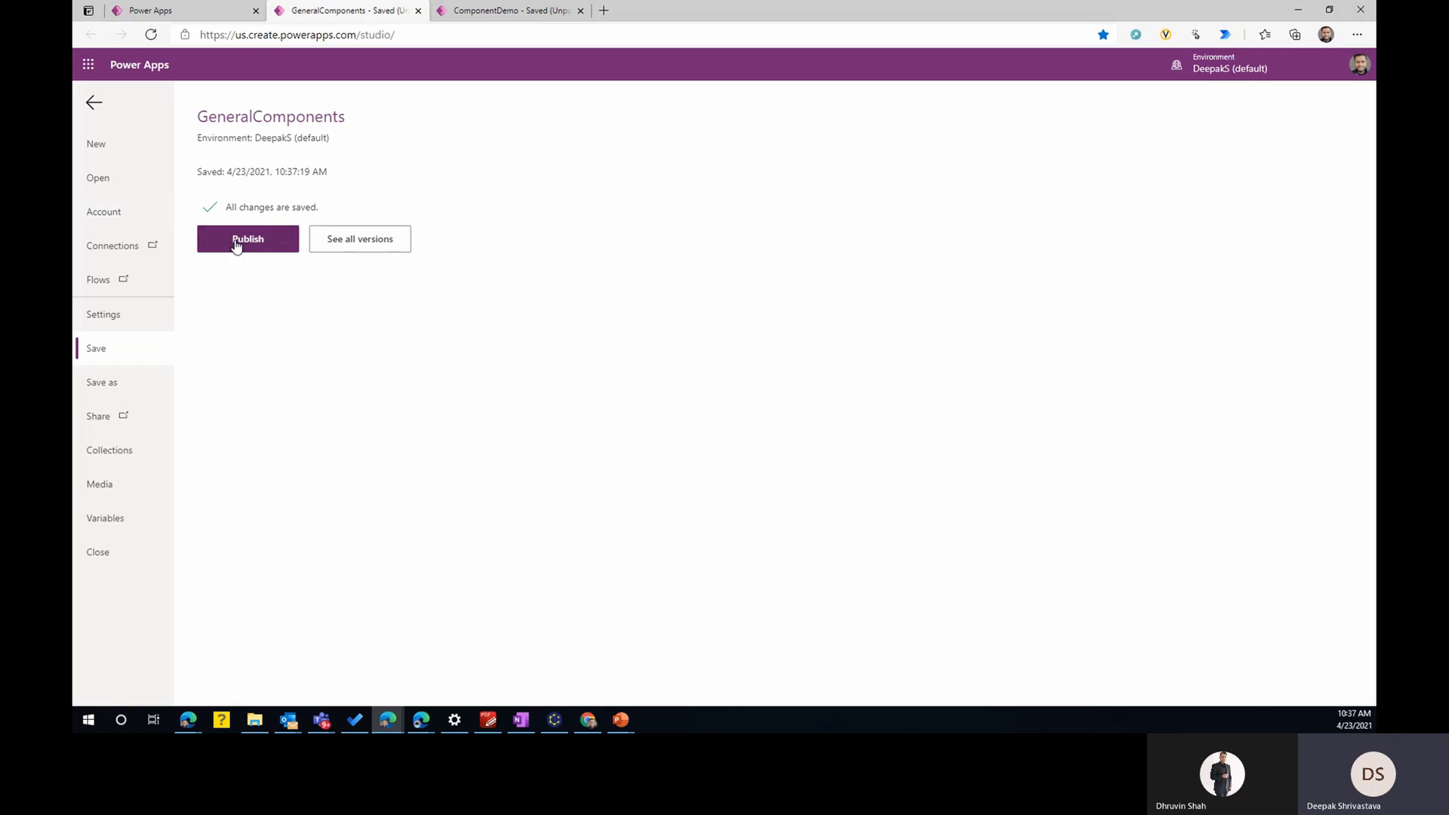
pyautogui.click(236, 246)
pyautogui.click(693, 458)
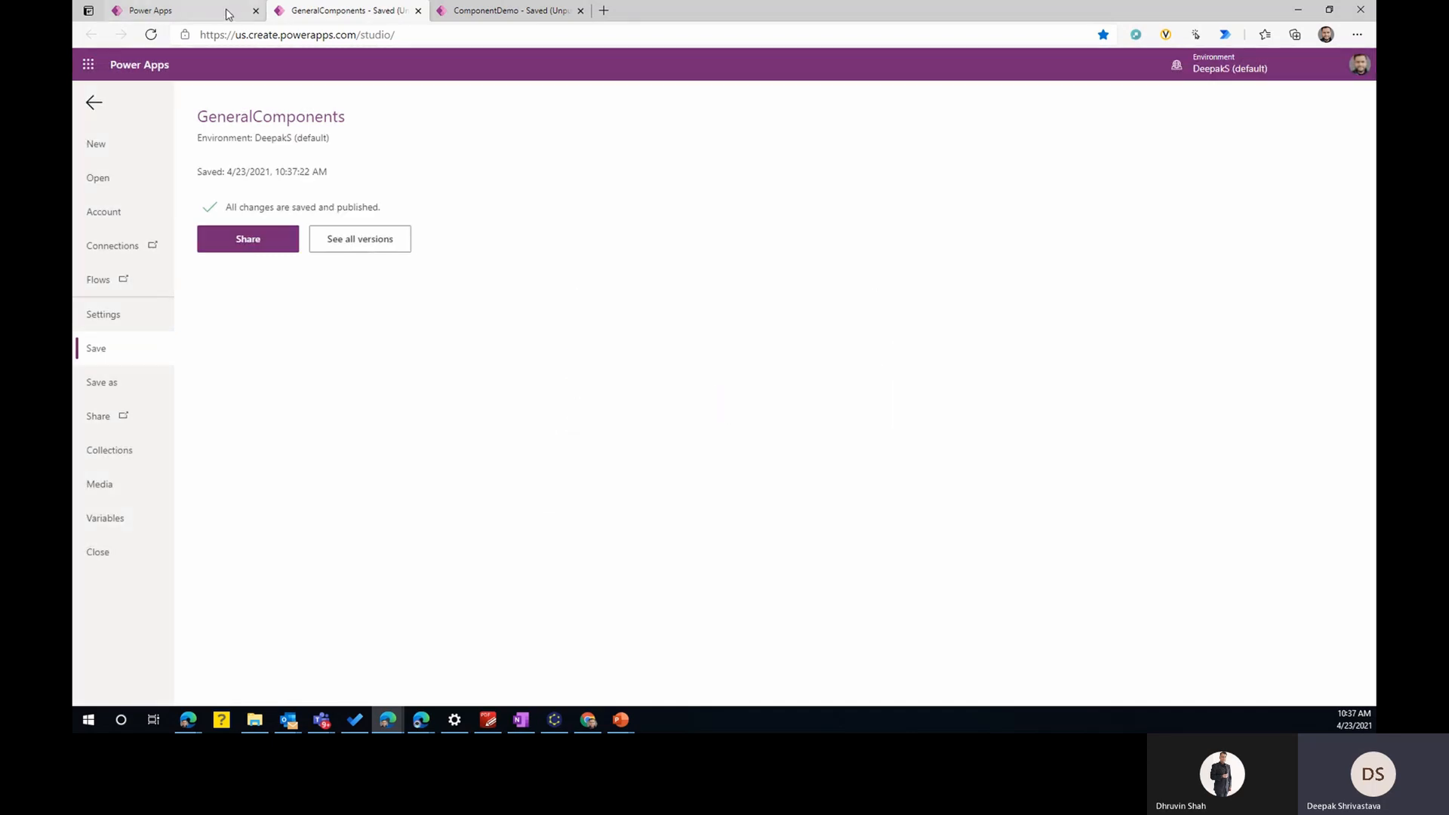
# - Switch to the ComponentDemo app, check for component updates and apply the new GeneralComponents version
pyautogui.click(502, 11)
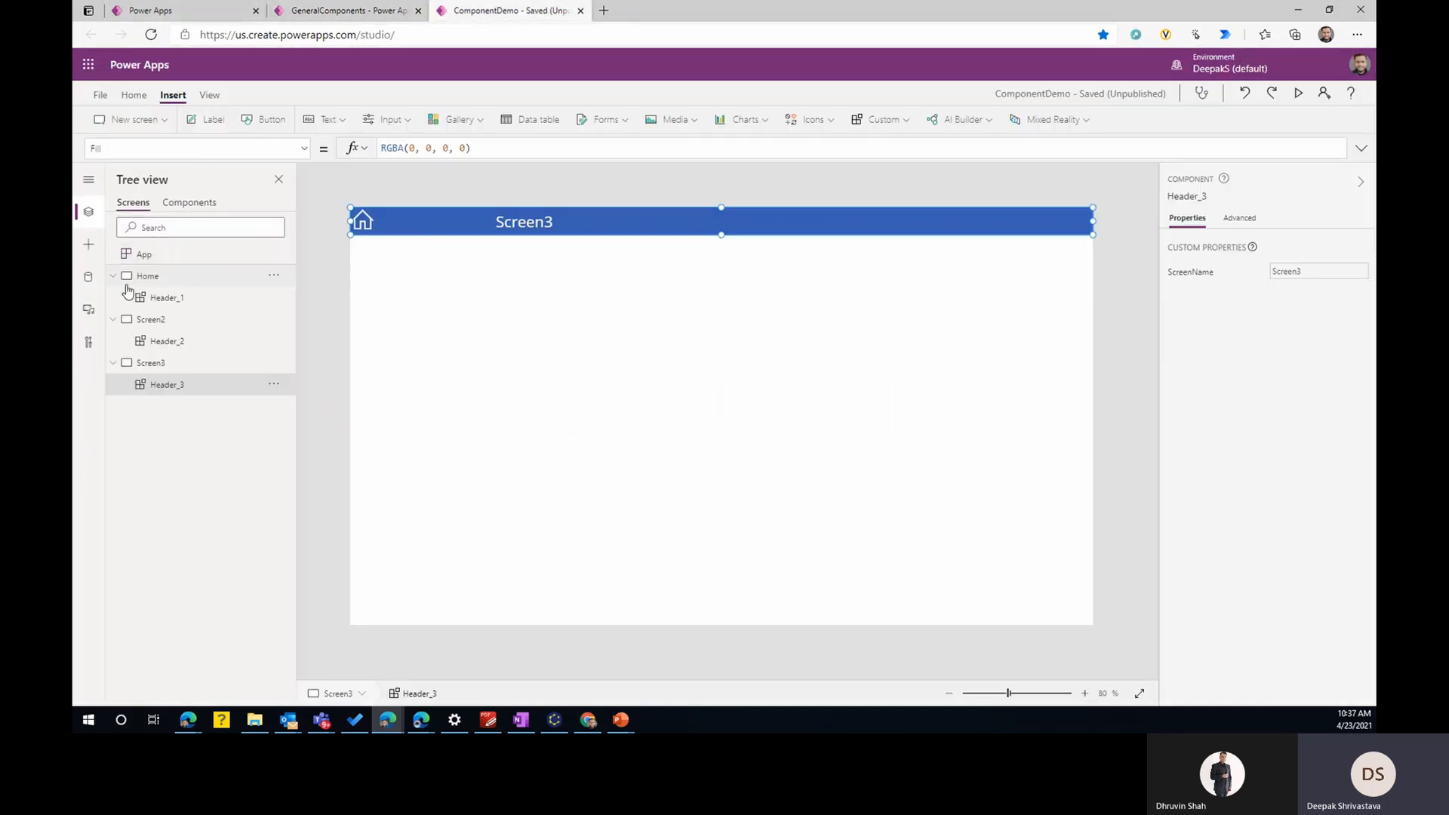
pyautogui.click(88, 244)
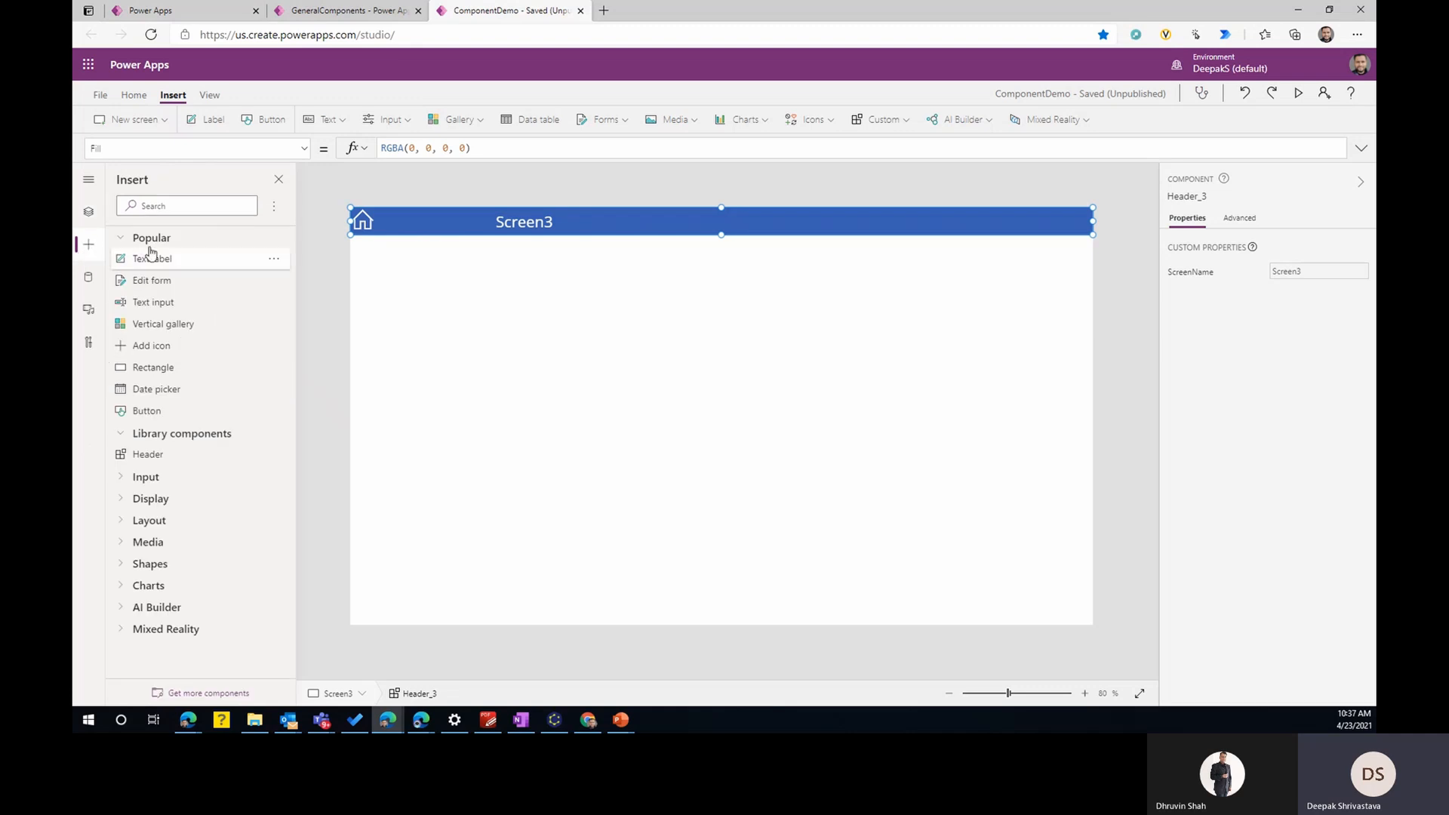
pyautogui.click(275, 209)
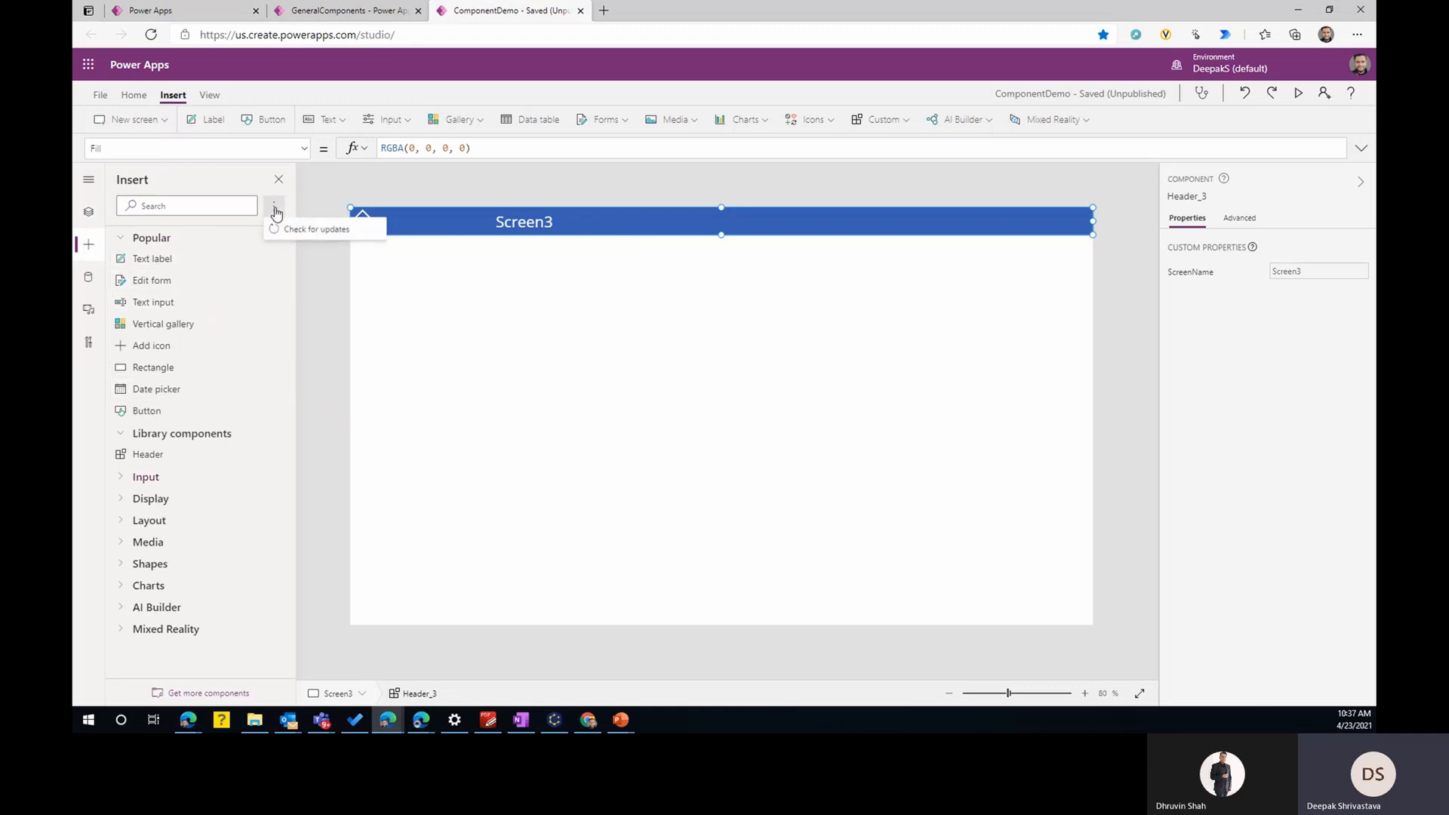
pyautogui.click(286, 228)
pyautogui.click(764, 408)
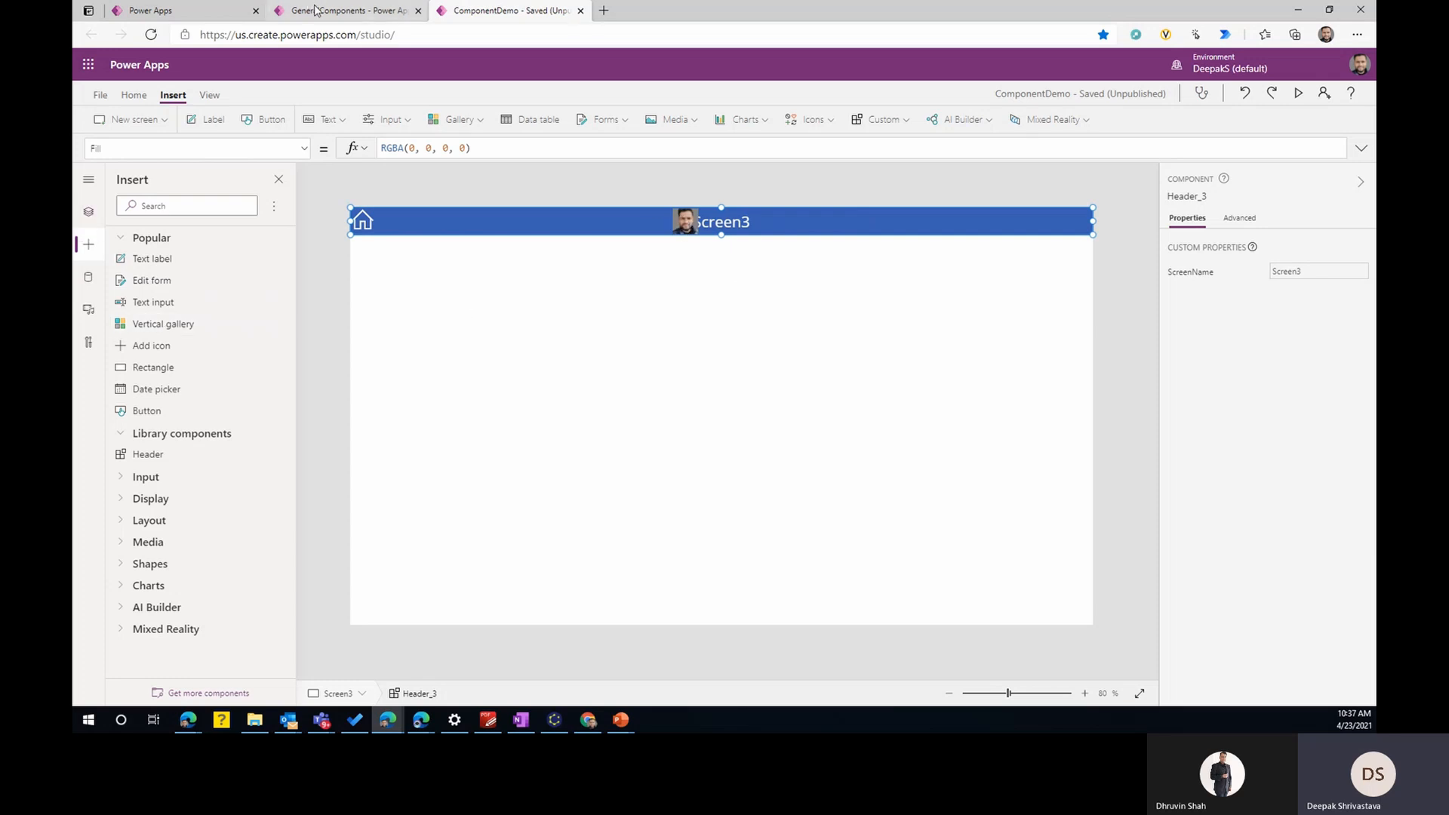
# - Return to the GeneralComponents library and set the header image's X position to Header.Width-Self.Width
pyautogui.click(344, 10)
pyautogui.click(94, 102)
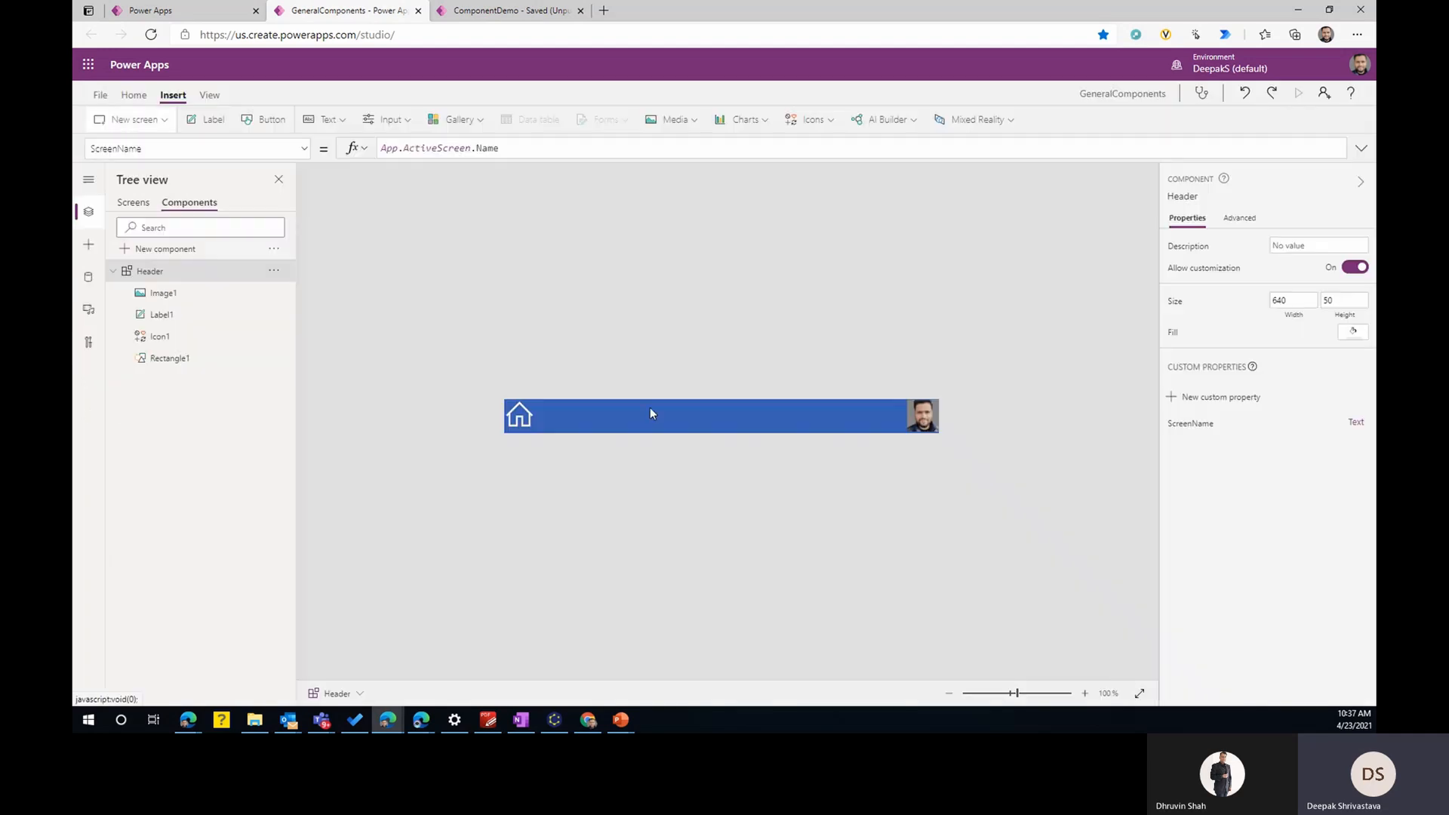
pyautogui.click(930, 419)
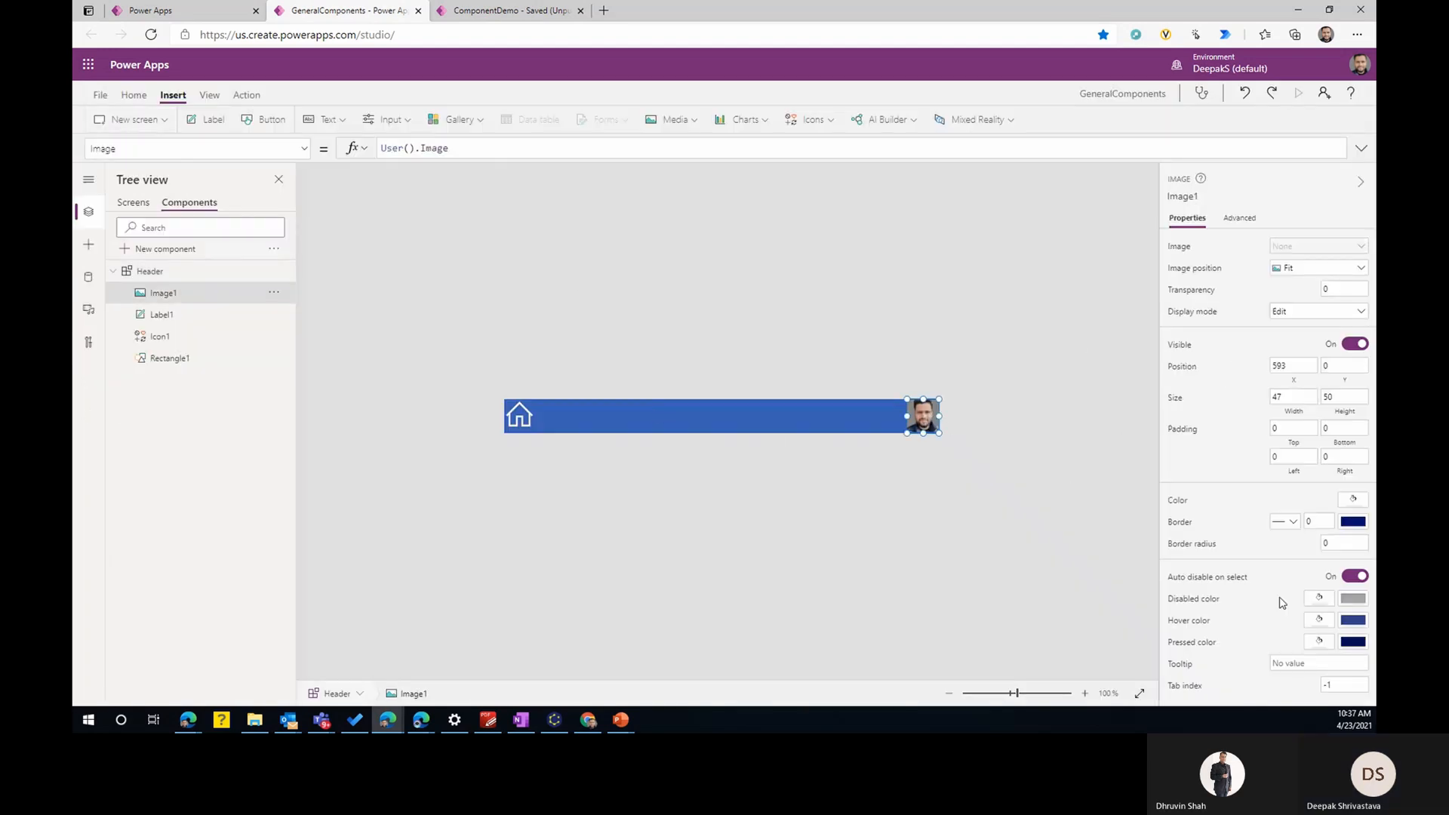
pyautogui.click(1285, 370)
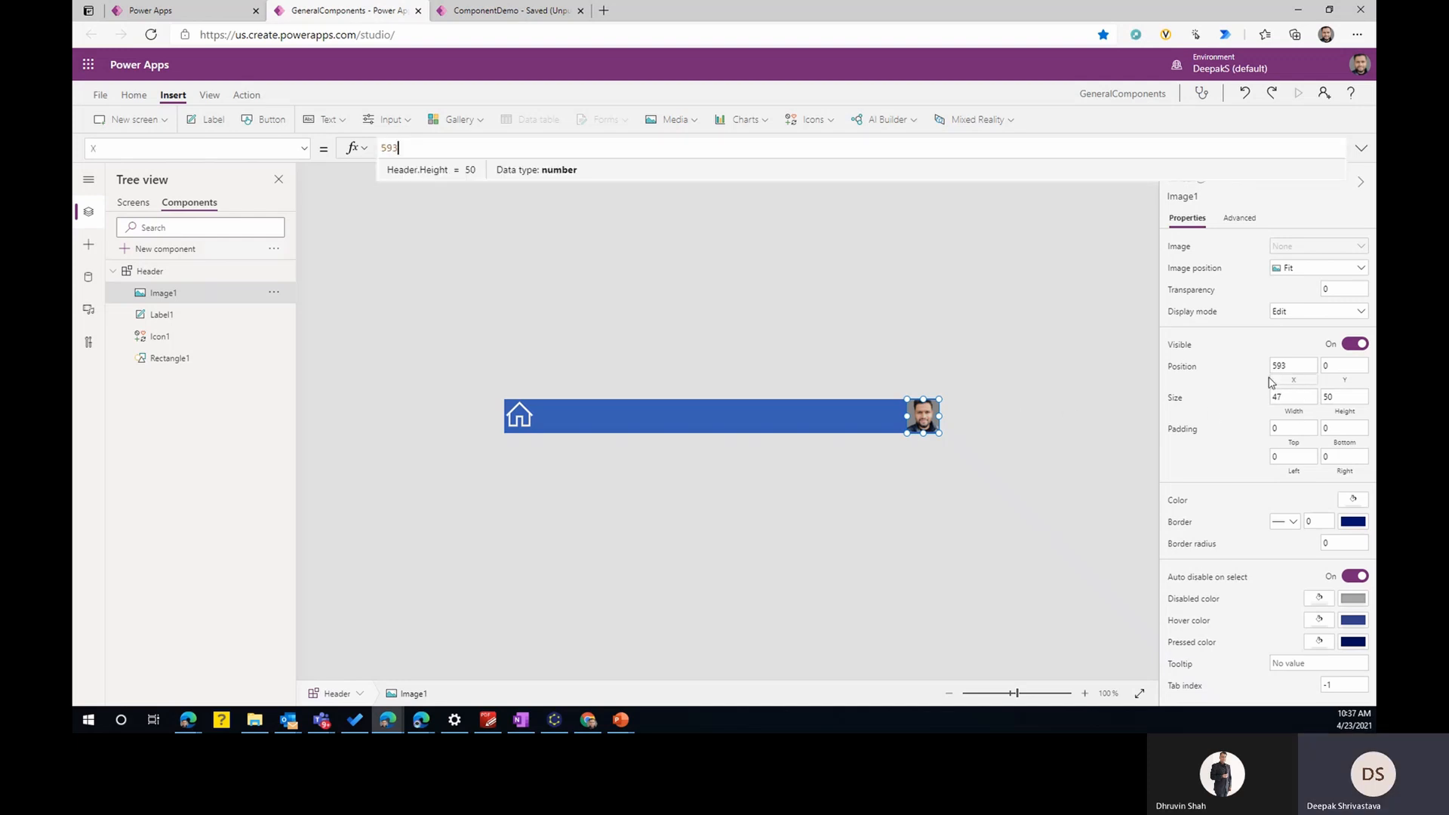
pyautogui.doubleClick(385, 149)
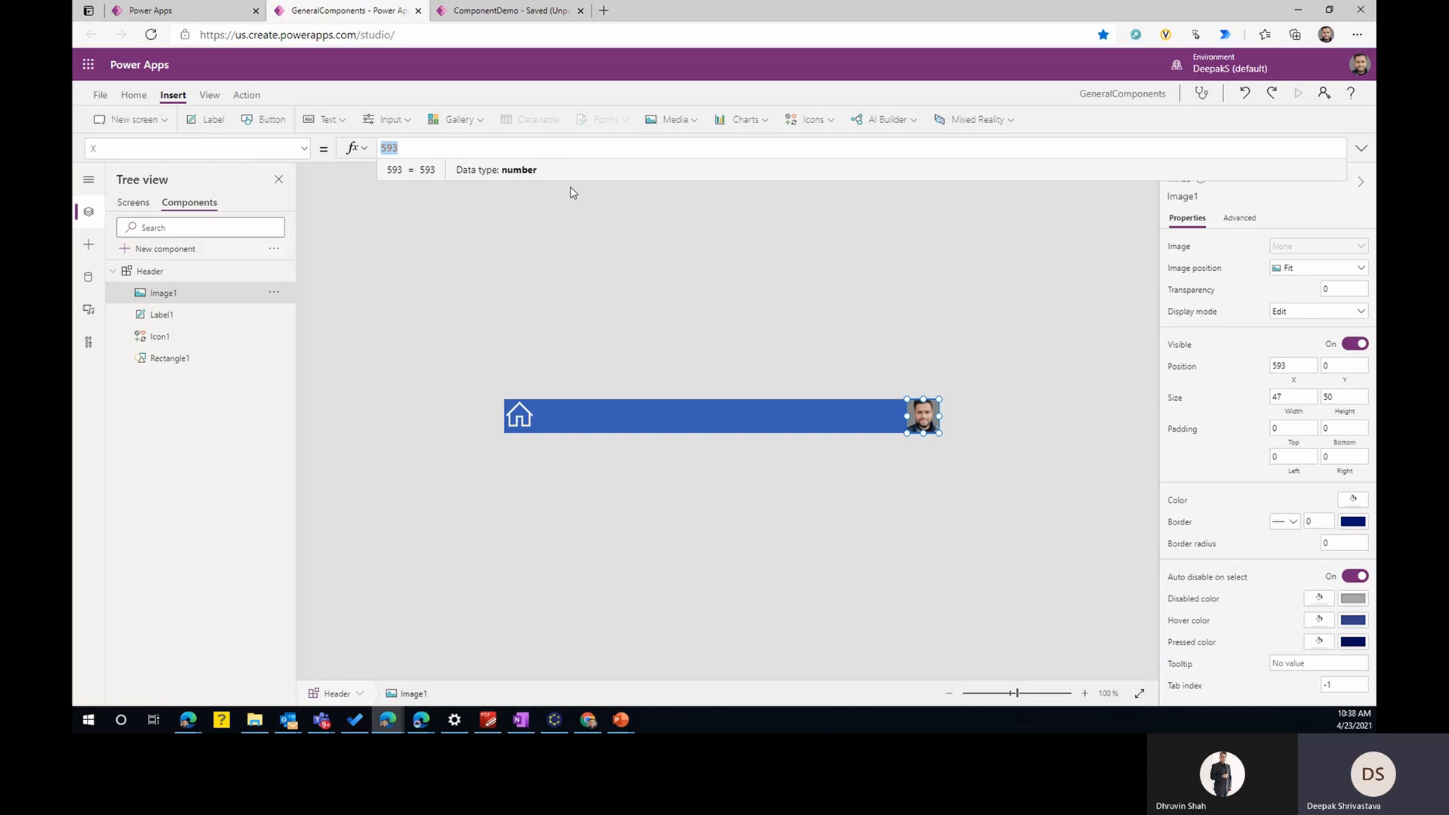
pyautogui.press('BackSpace')
pyautogui.write('he')
pyautogui.press('Home')
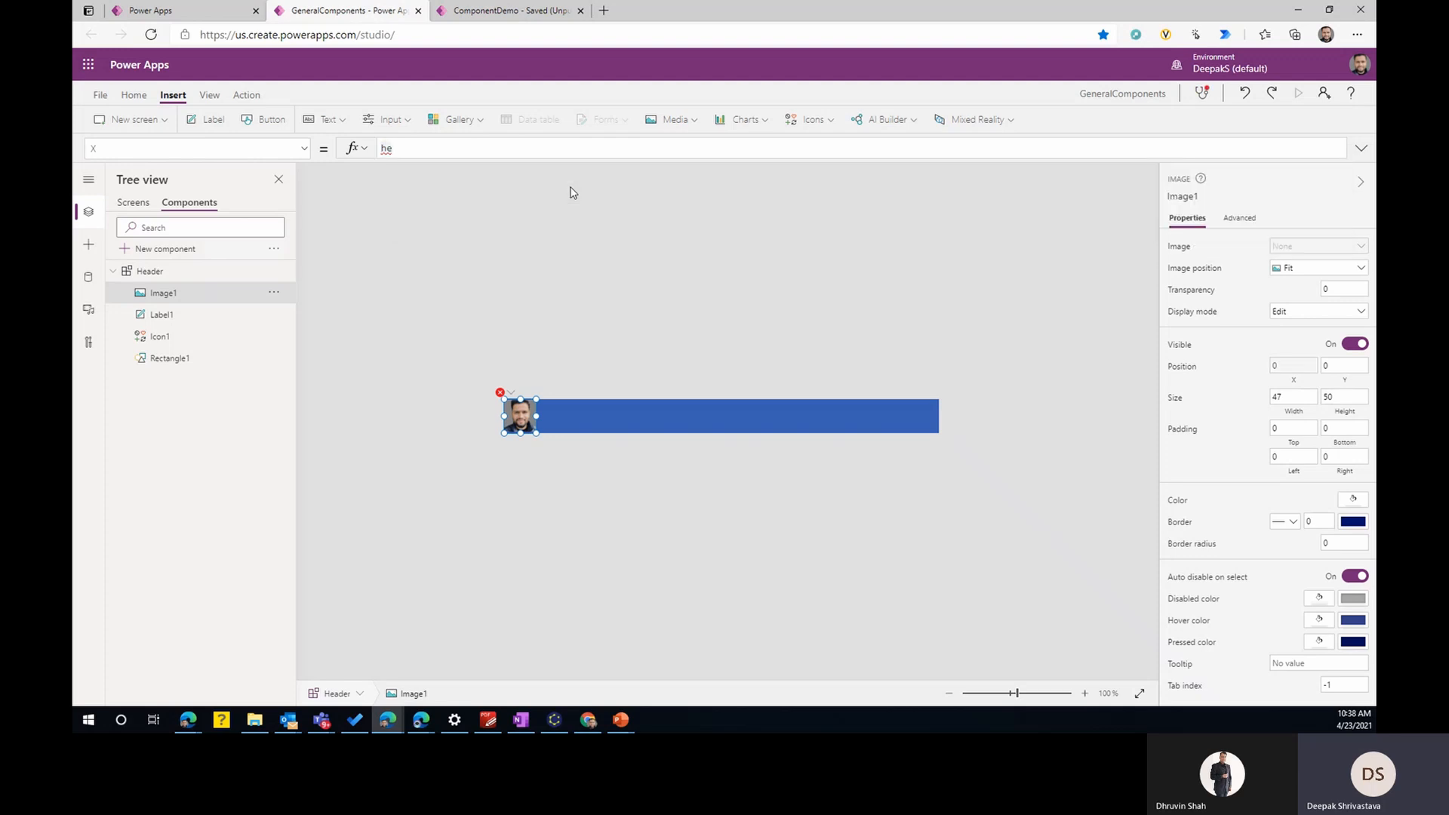
pyautogui.write('a')
pyautogui.press('Tab')
pyautogui.write('.Width')
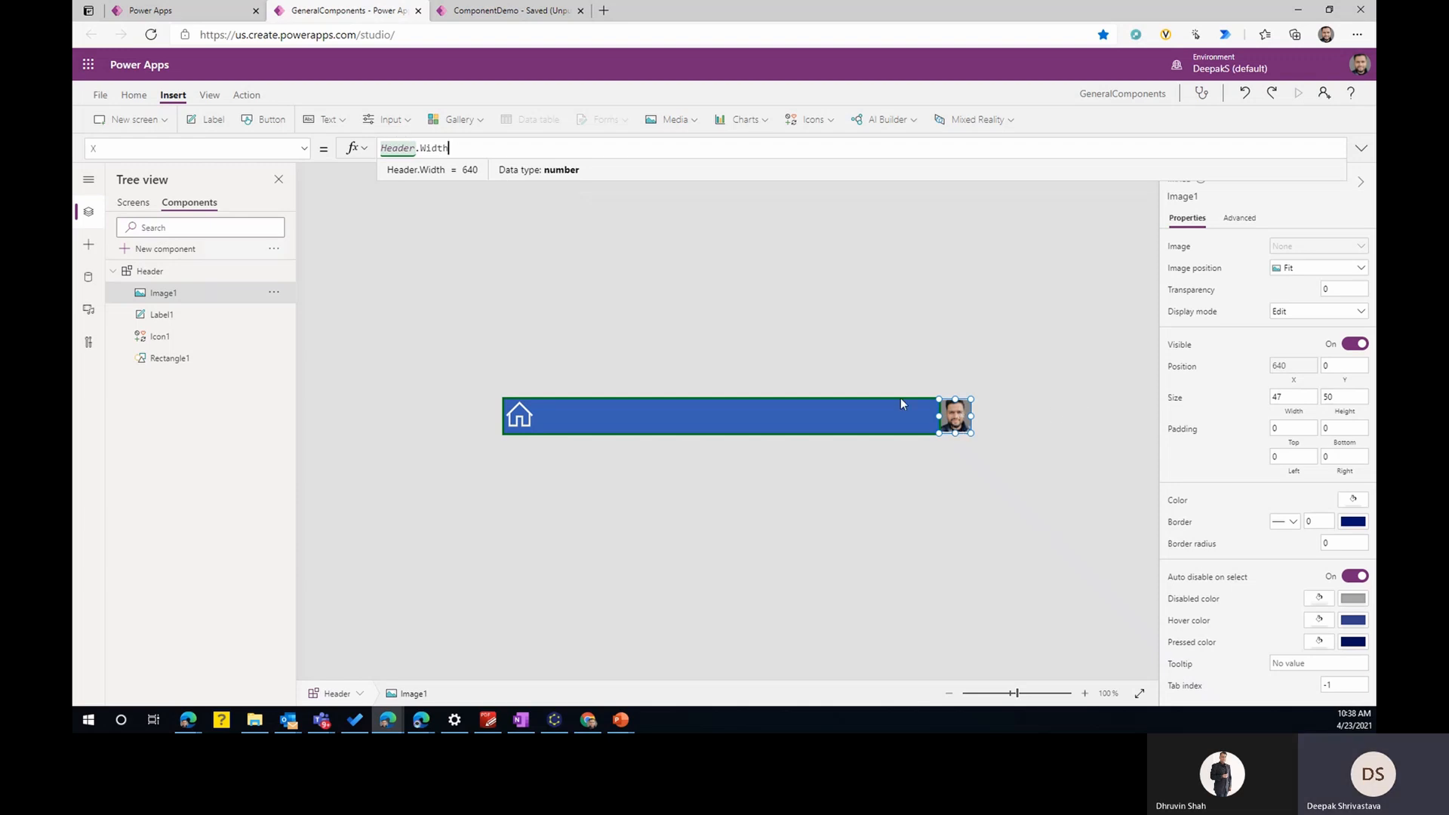
pyautogui.write('-')
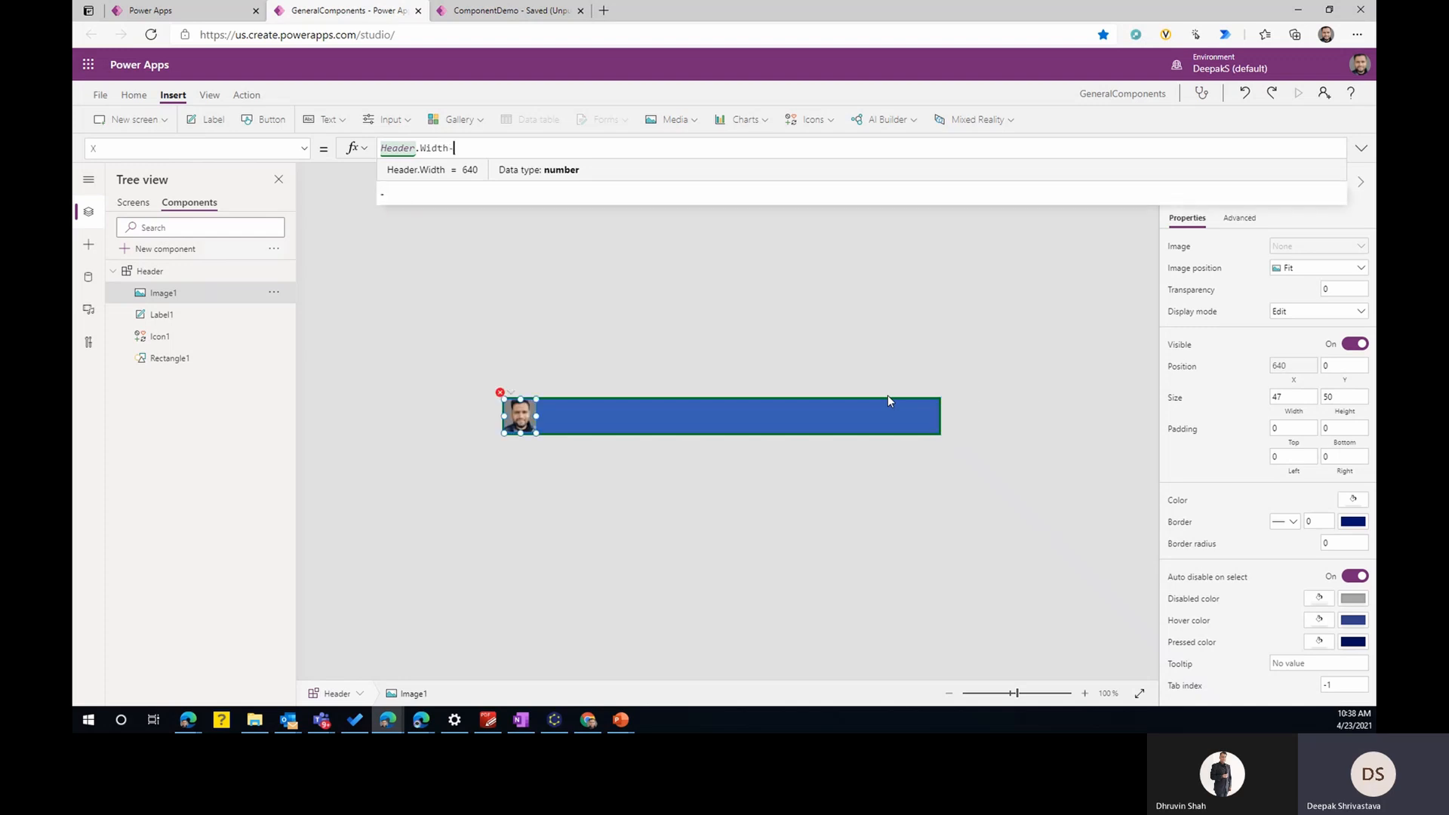
pyautogui.write('self')
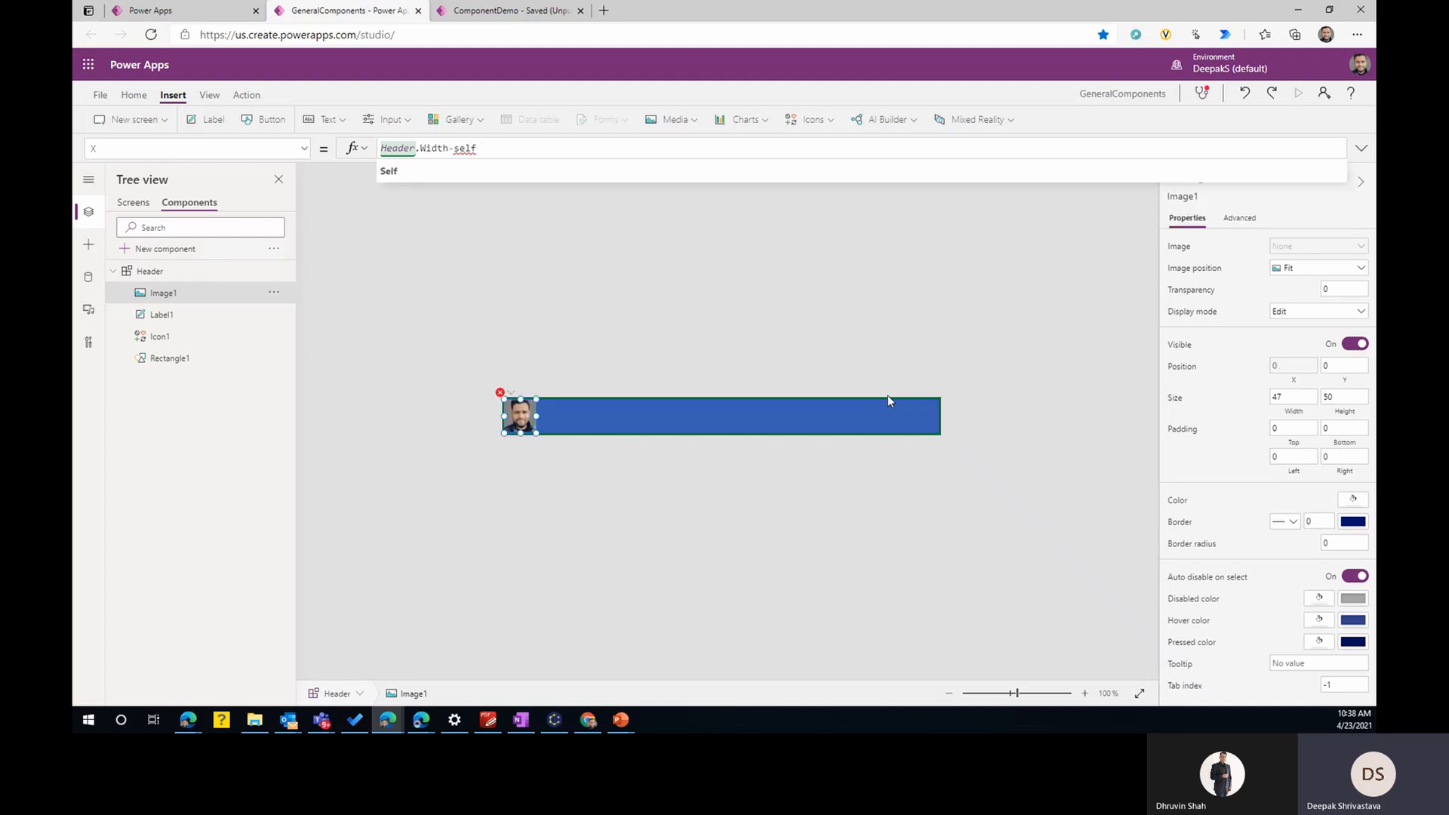
pyautogui.write('.Width')
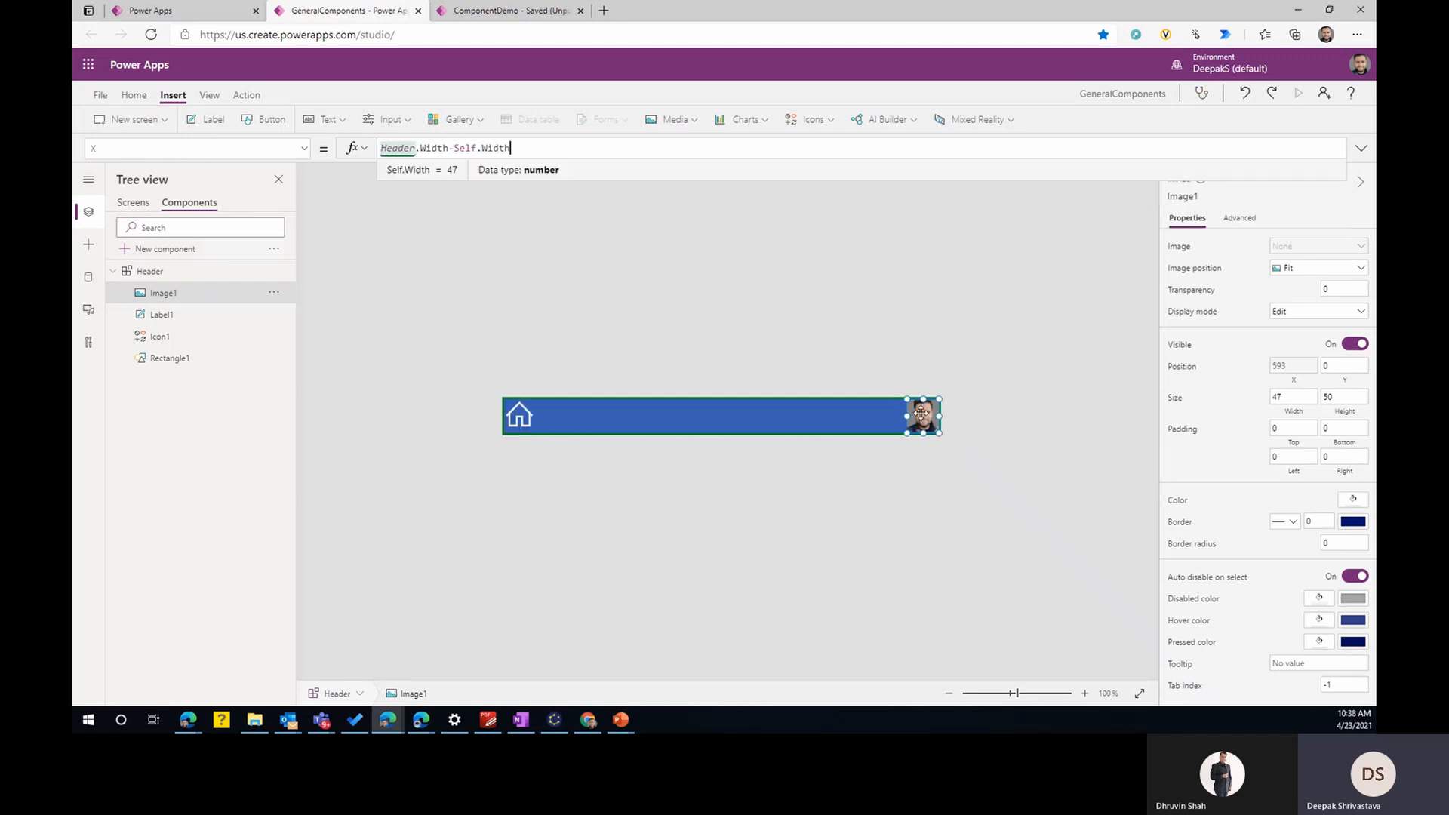
# - Save the GeneralComponents library and publish the version with the repositioned header image
pyautogui.click(826, 505)
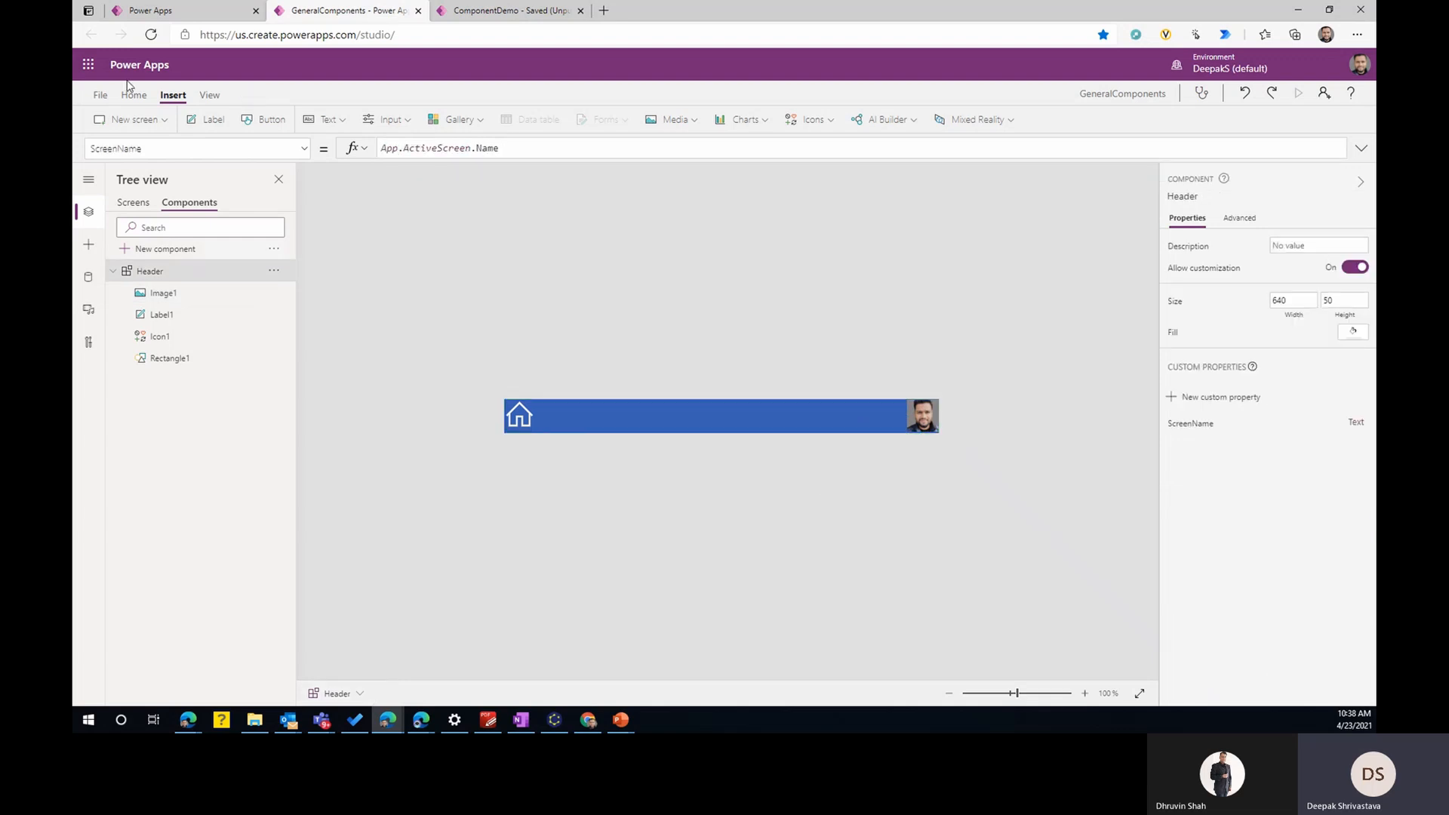
pyautogui.click(101, 95)
pyautogui.click(241, 277)
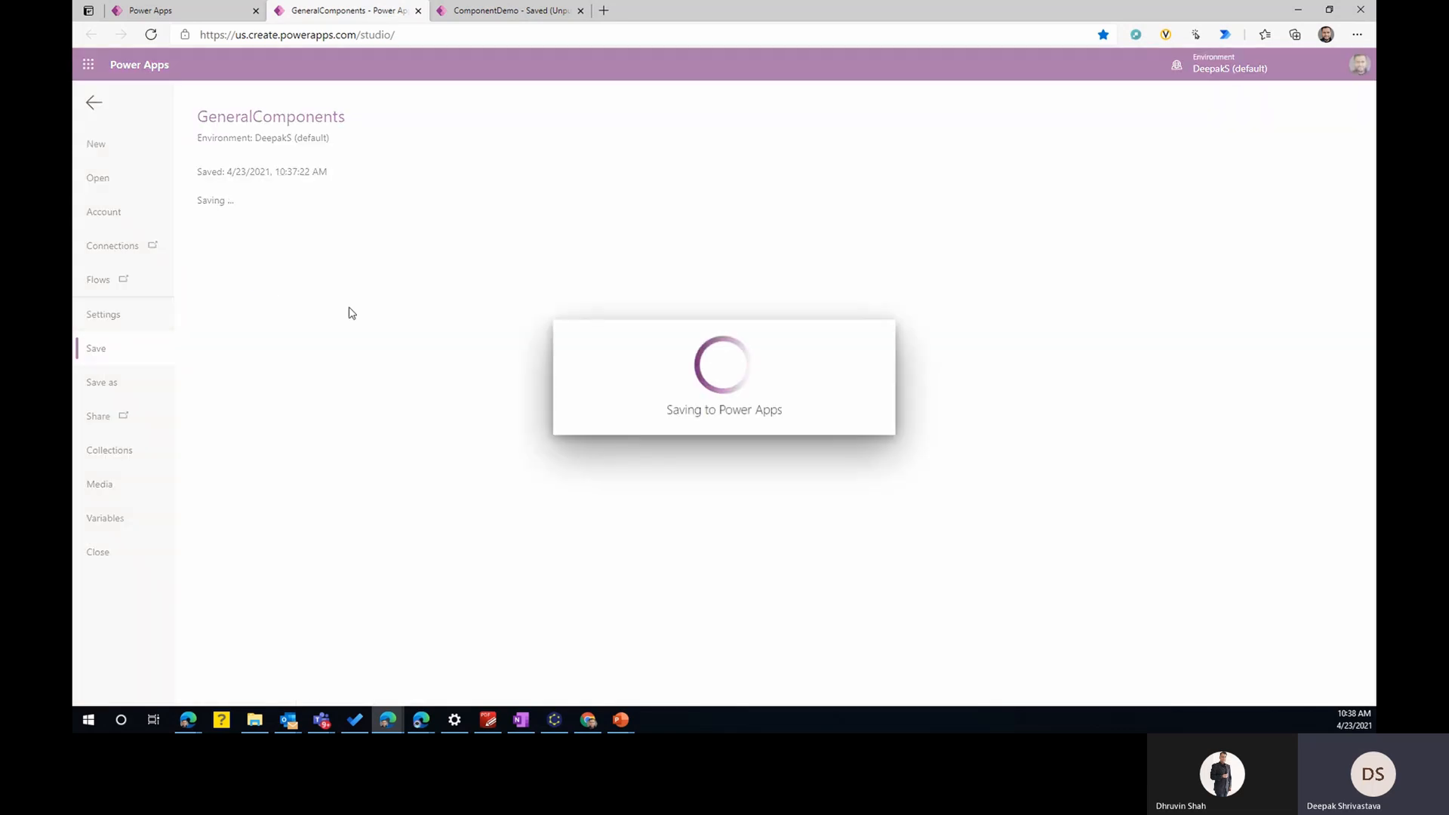
pyautogui.click(277, 248)
pyautogui.click(708, 457)
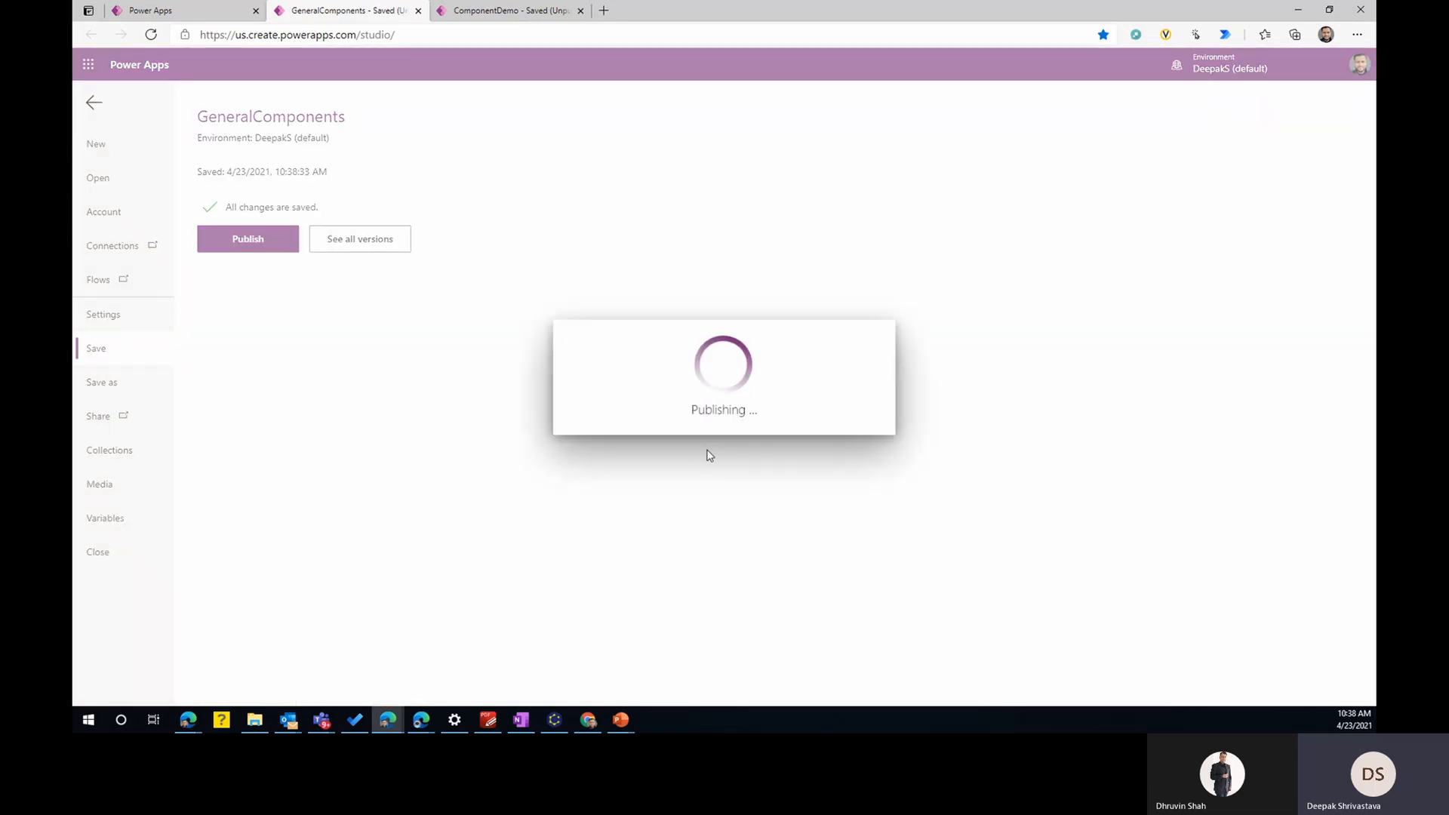
# - Switch to the ComponentDemo app, apply the component update and check the headers on the Home, Screen2 and Screen3 screens
pyautogui.click(518, 12)
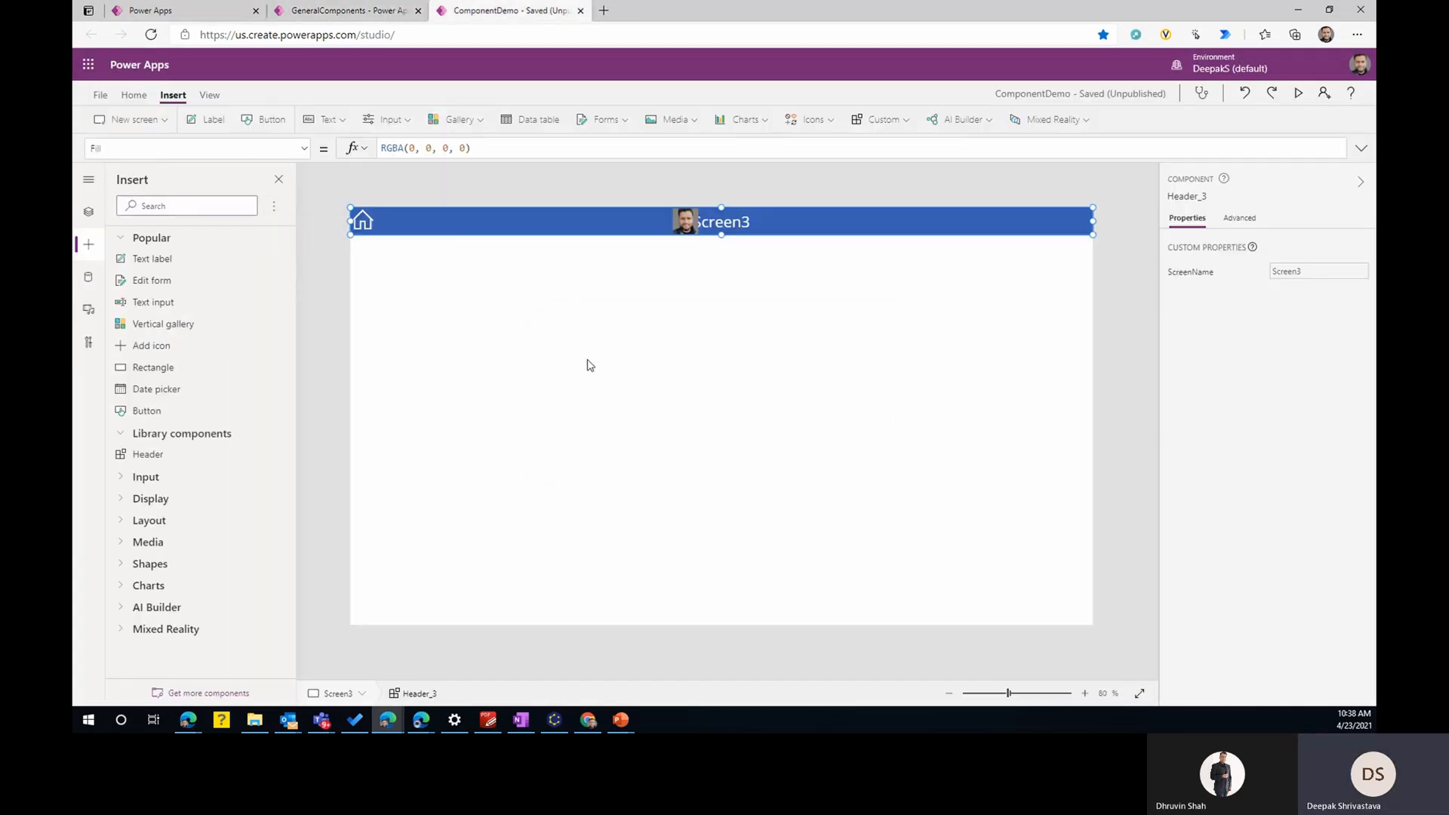
pyautogui.click(770, 404)
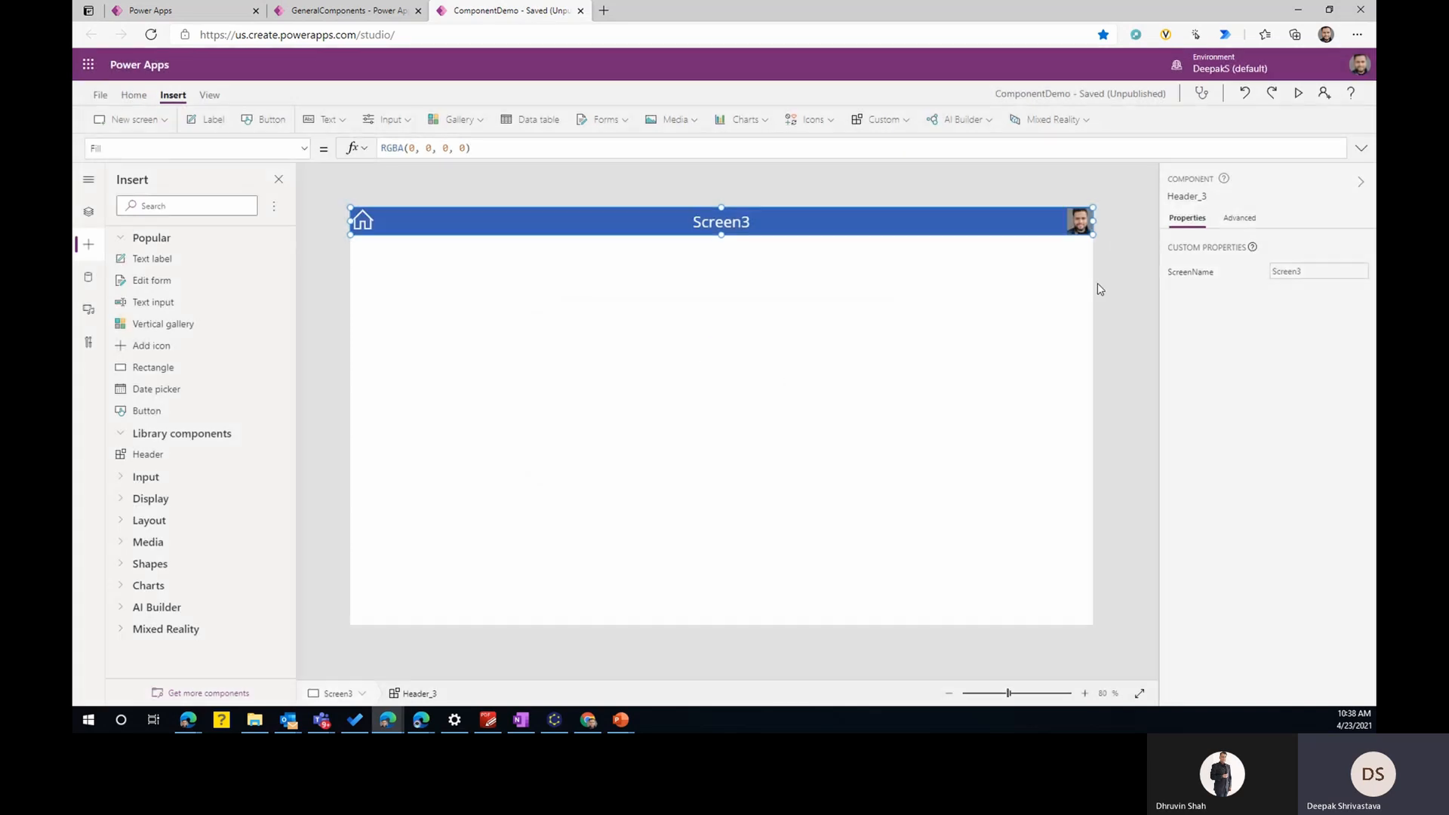
pyautogui.click(88, 213)
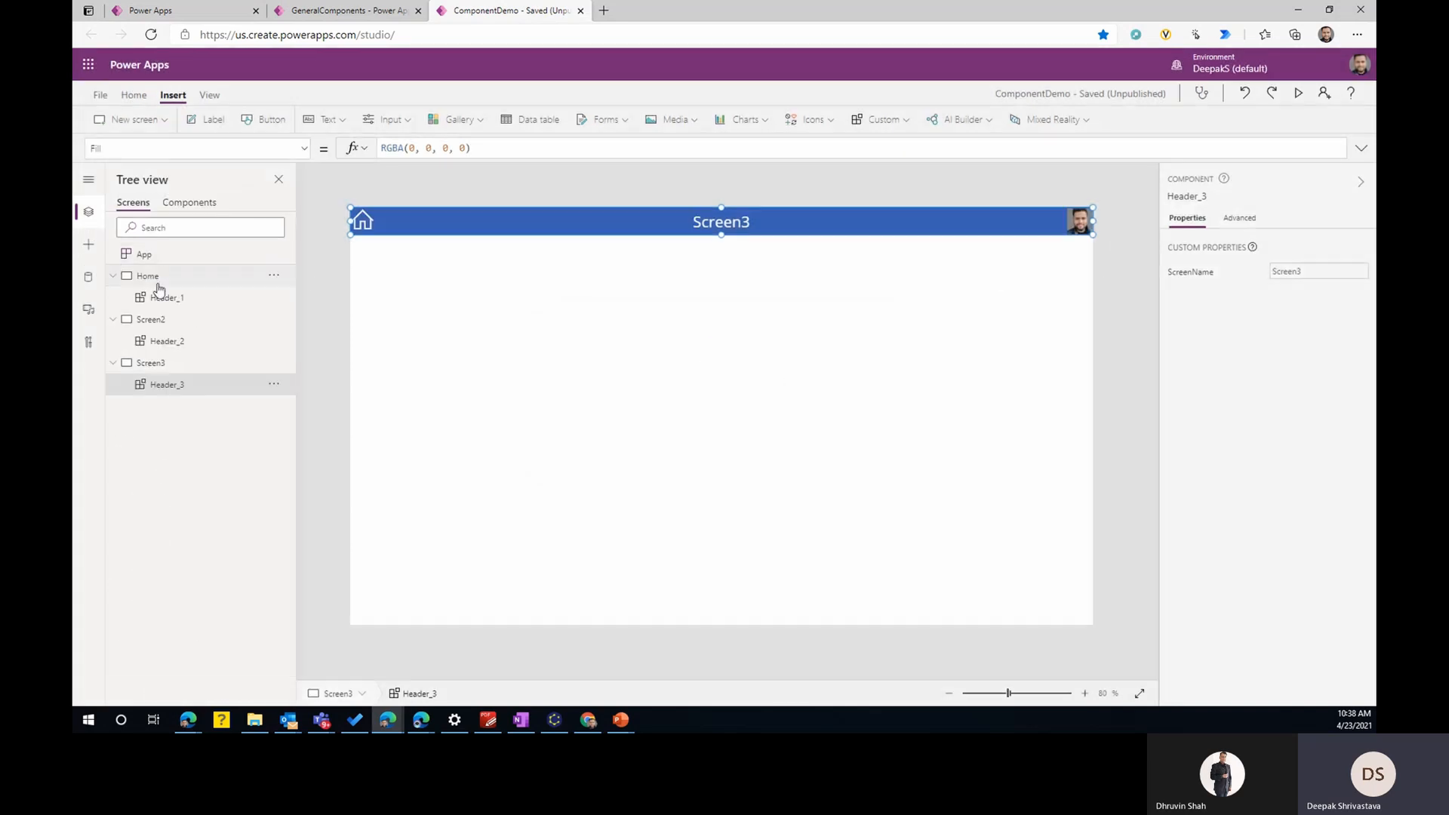
pyautogui.click(158, 301)
pyautogui.click(167, 341)
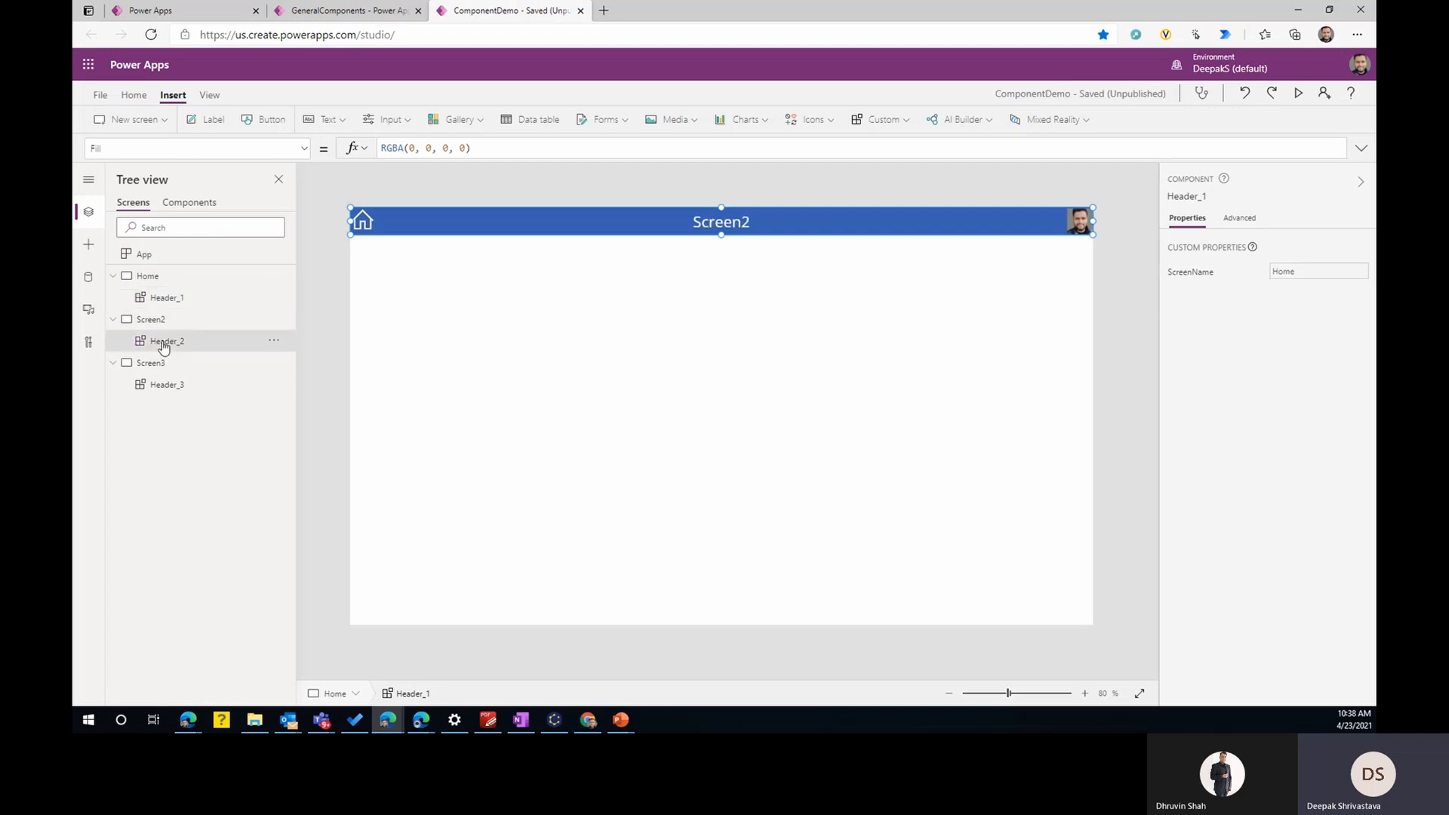
pyautogui.click(167, 384)
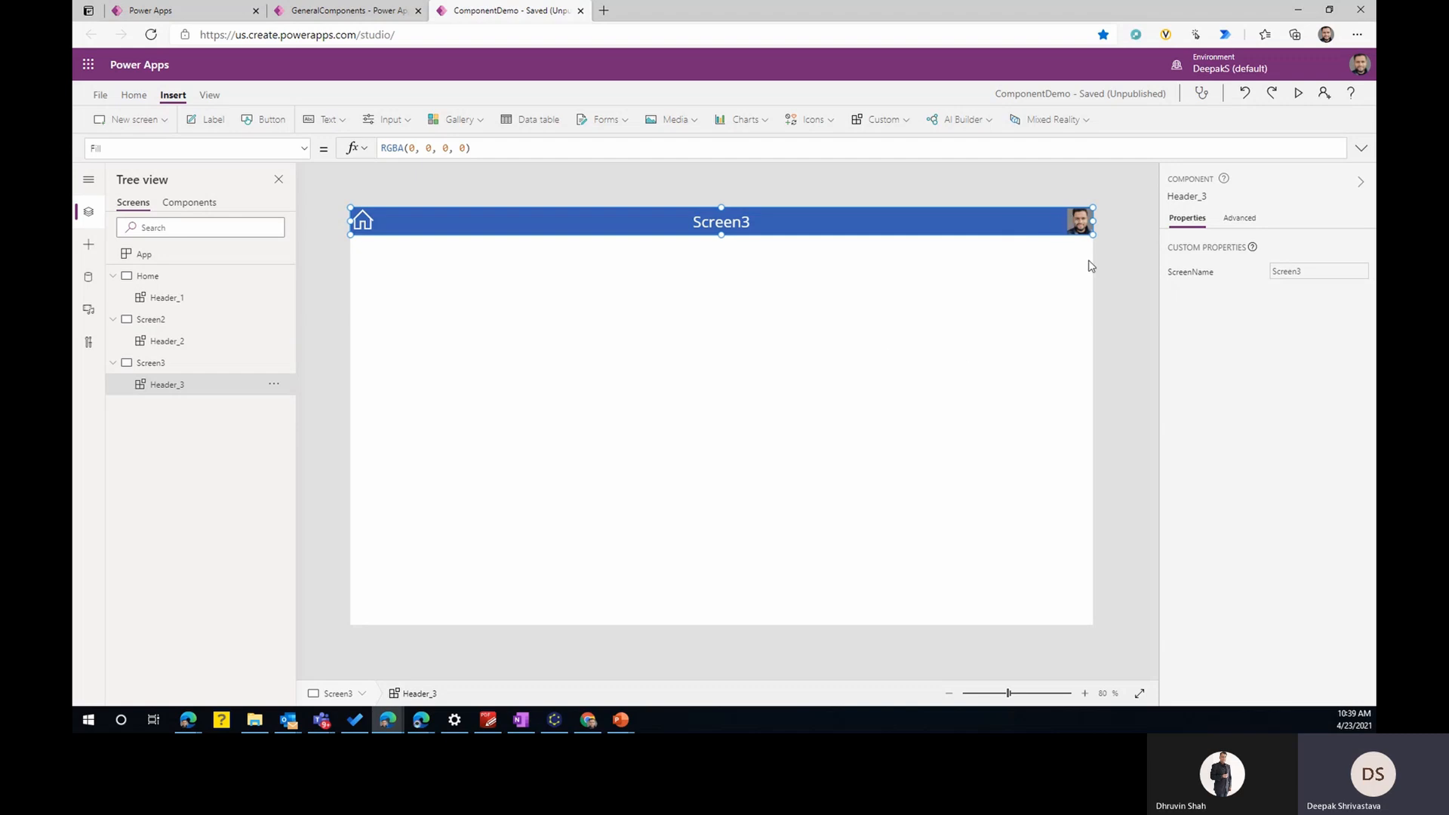
pyautogui.click(611, 313)
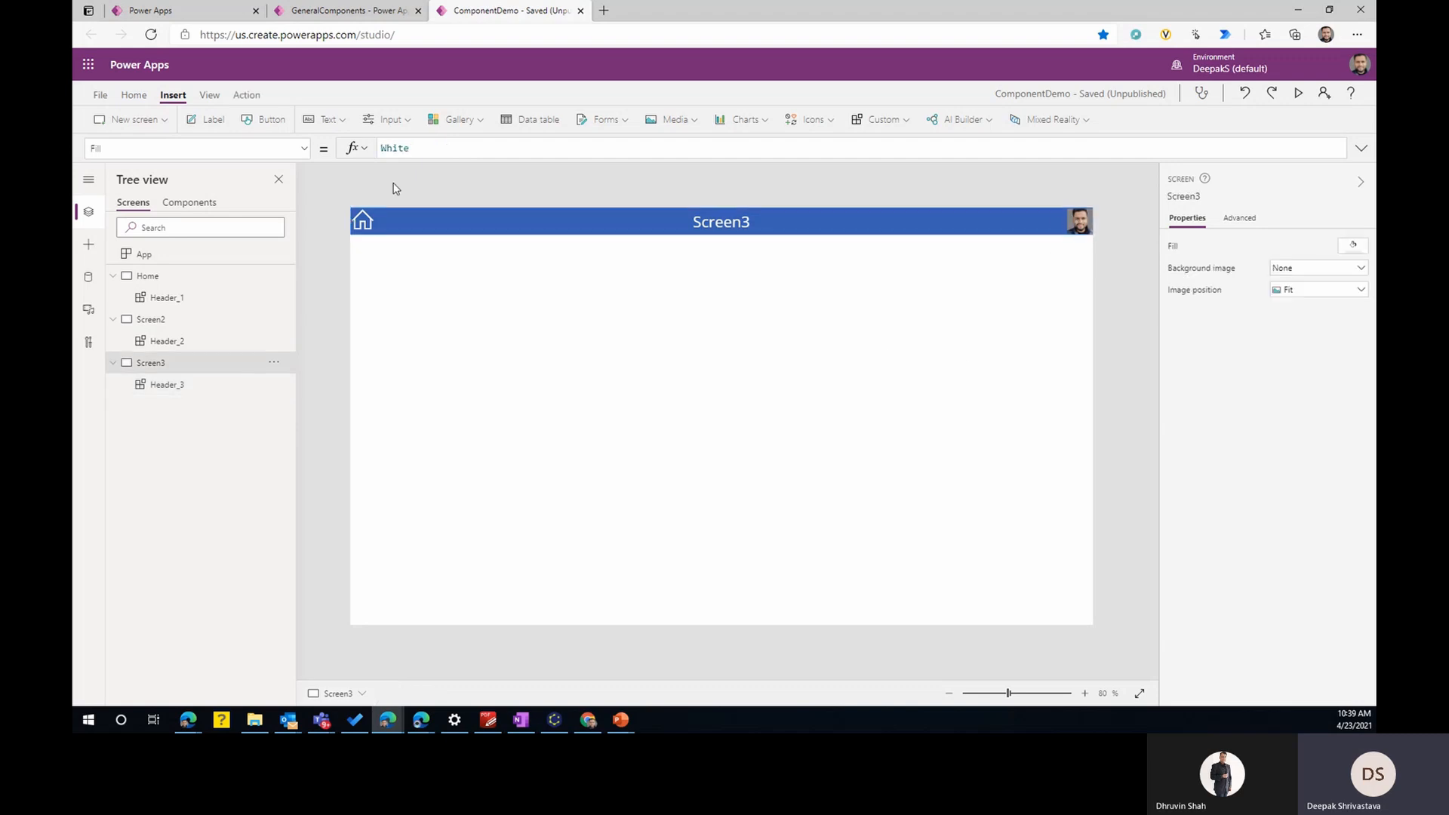
# - Return to the GeneralComponents library, create a new component and rename it LeftNav
pyautogui.click(355, 12)
pyautogui.click(94, 103)
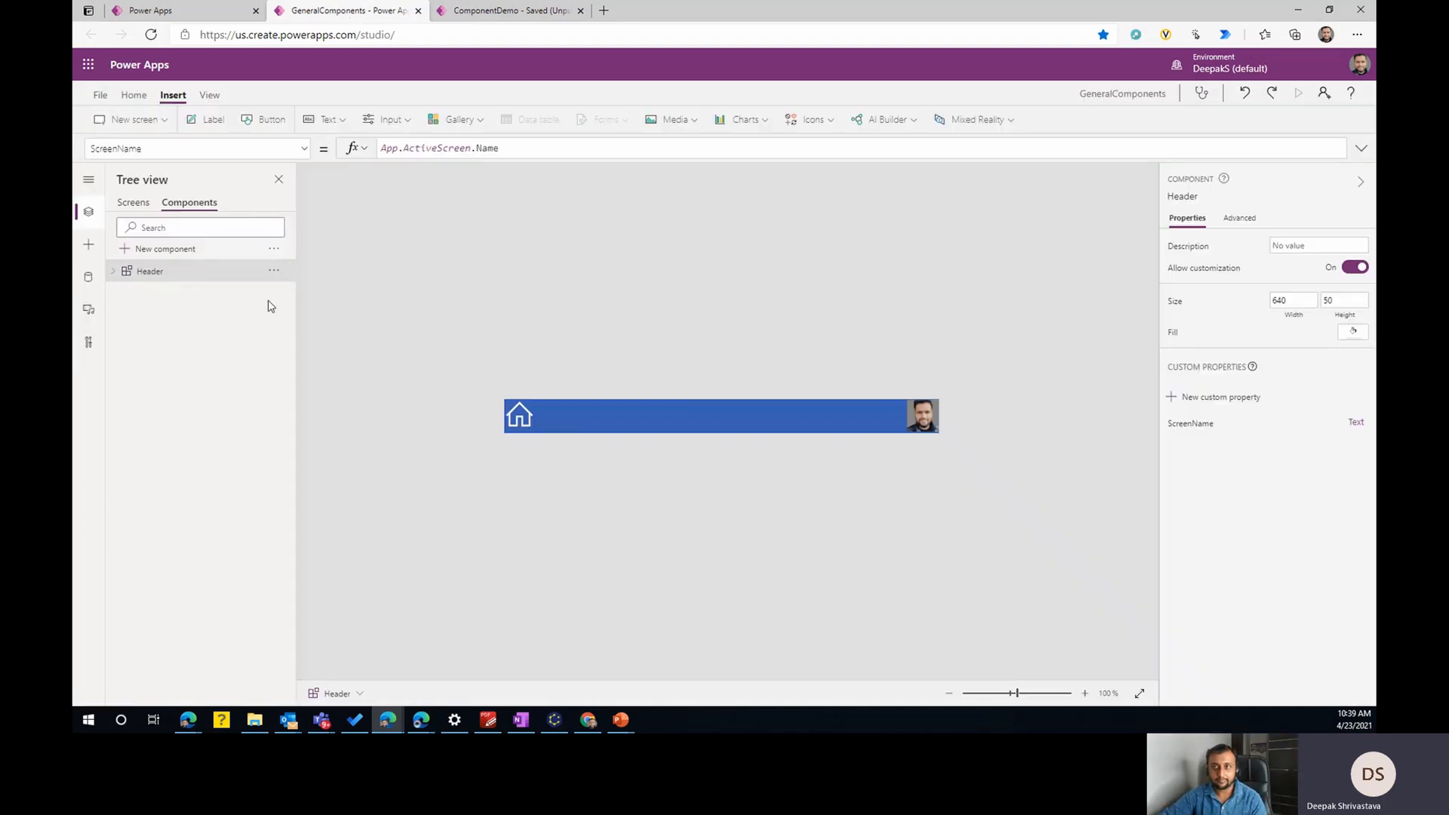
pyautogui.click(180, 251)
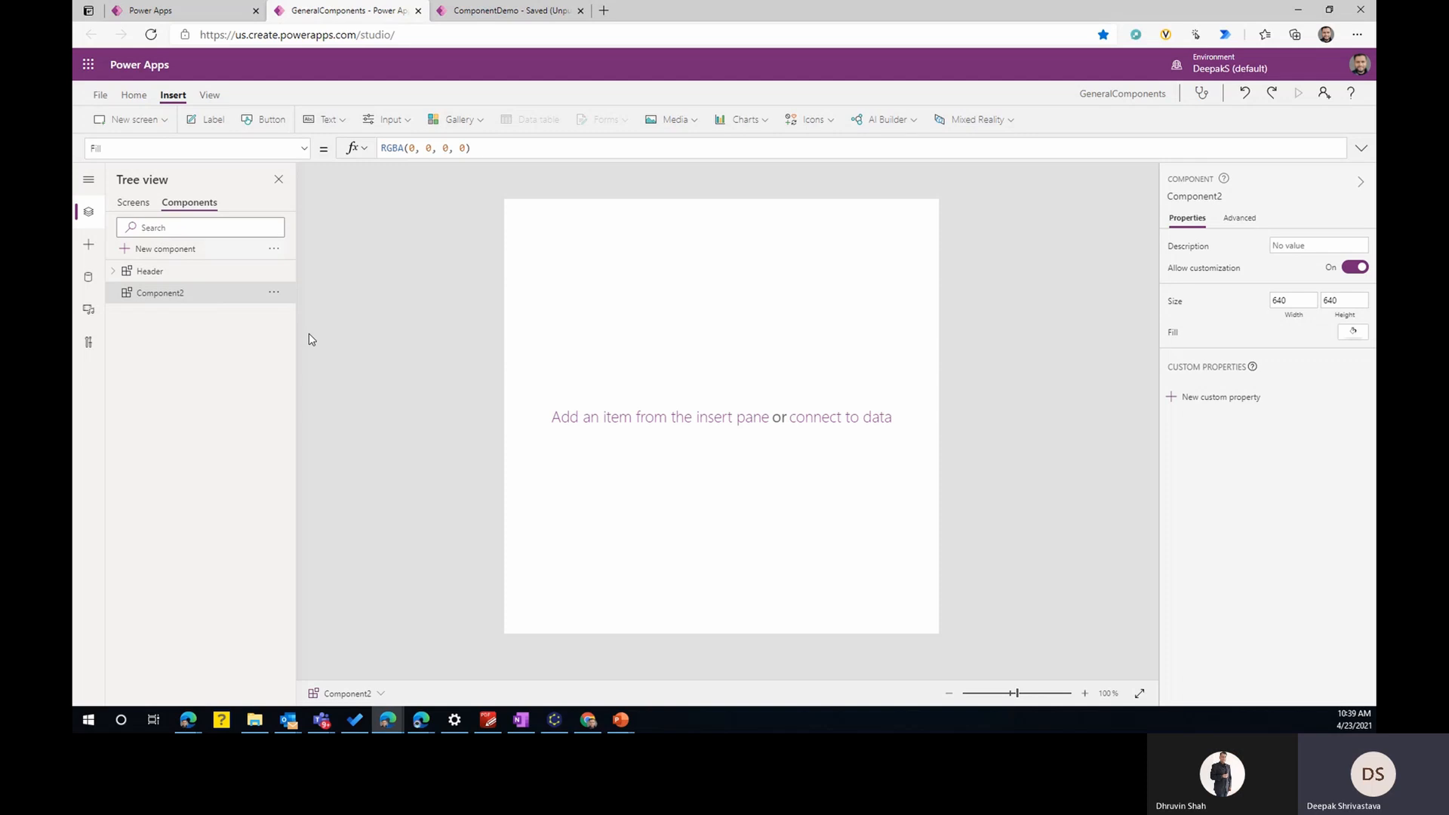
pyautogui.click(274, 292)
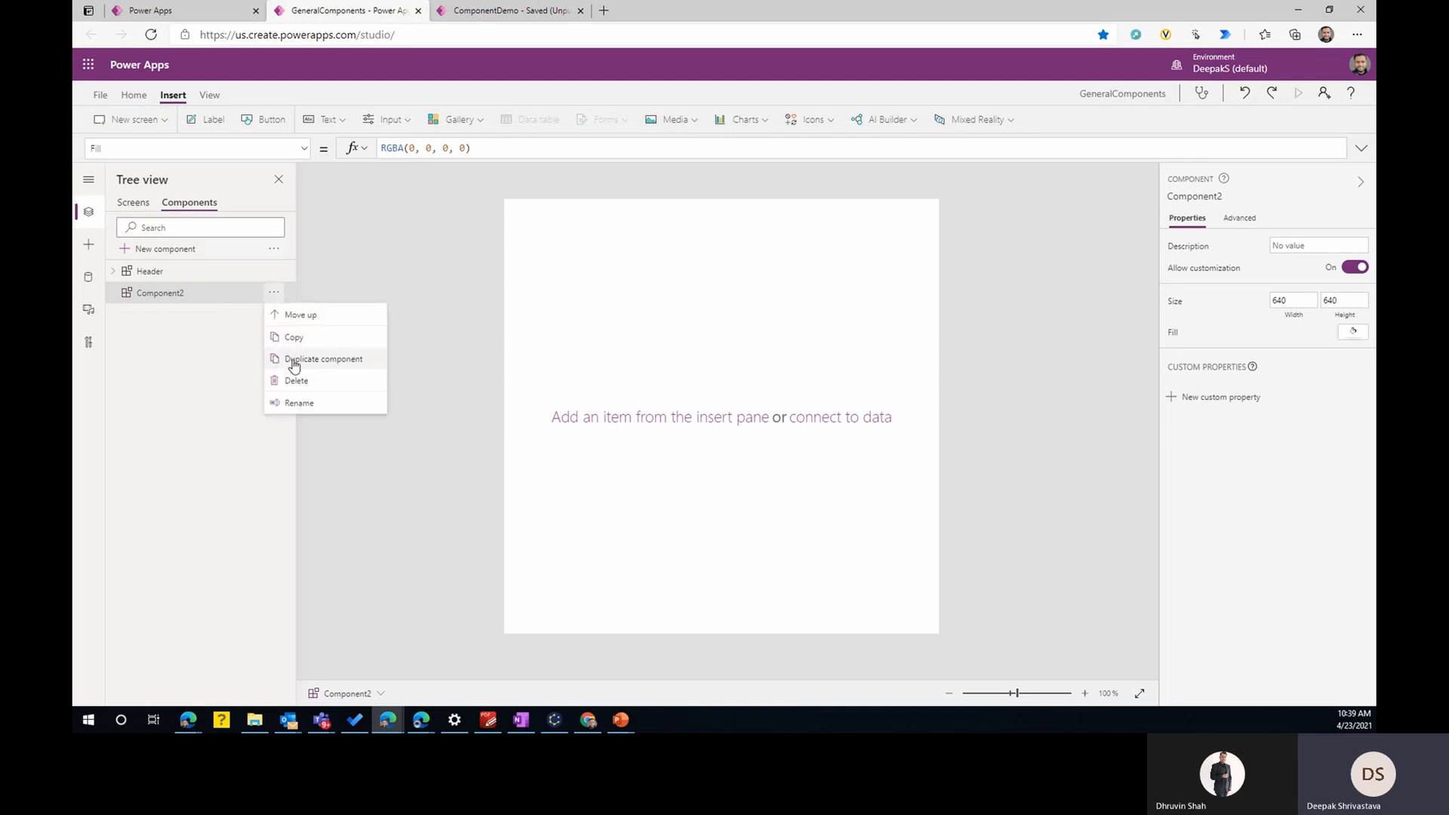
pyautogui.click(294, 403)
pyautogui.write('LeftNav')
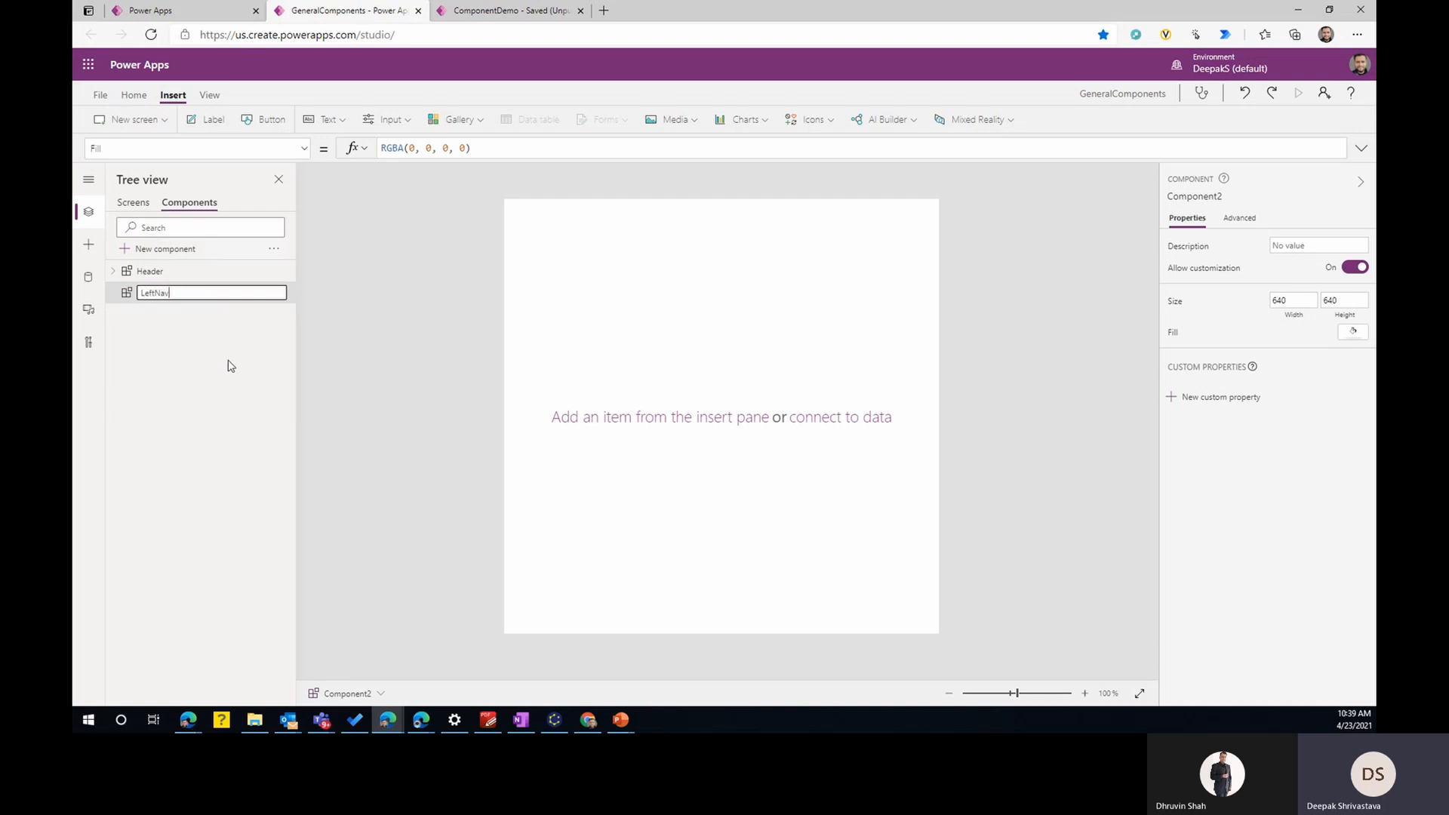
pyautogui.press('Return')
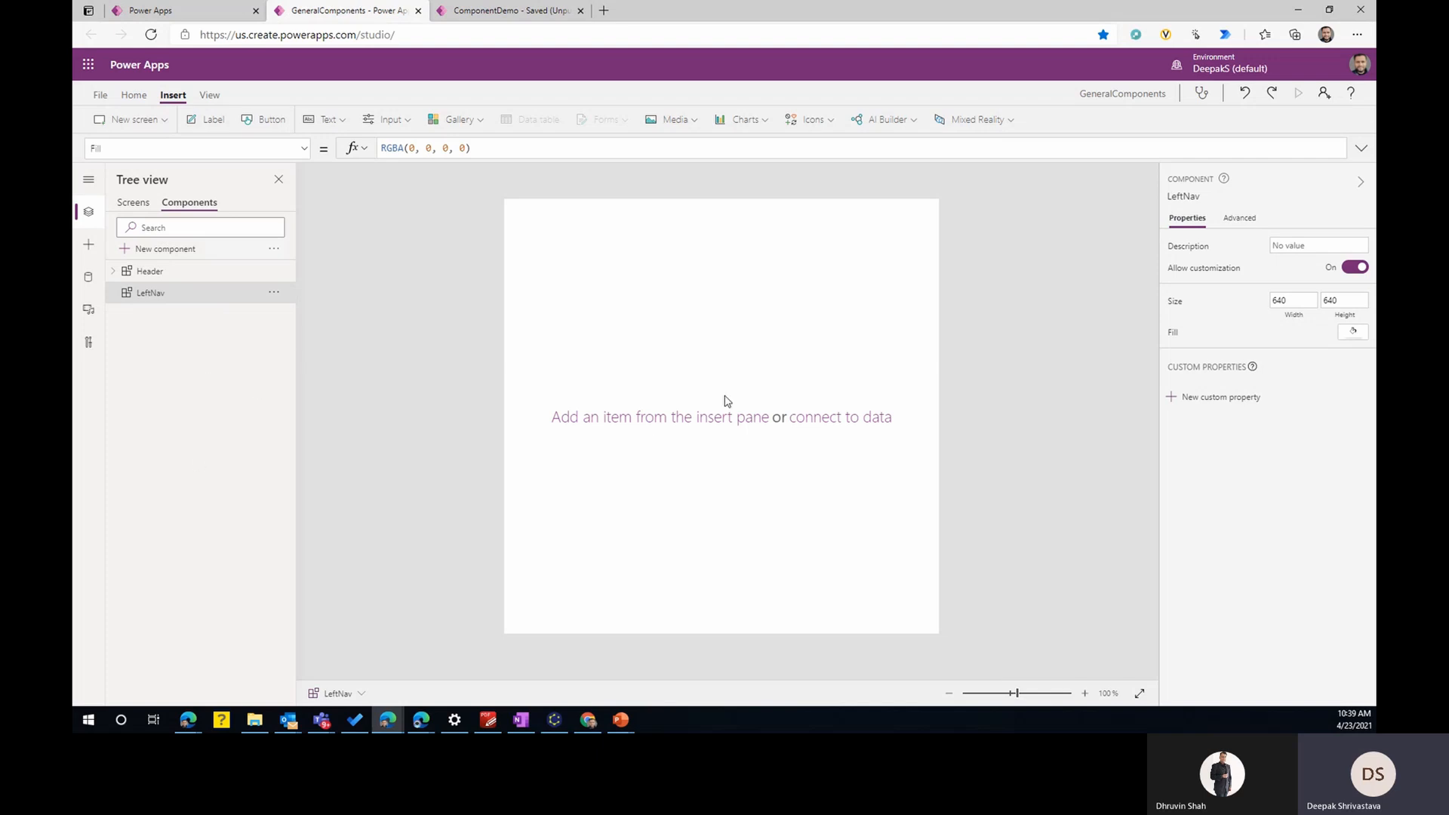
# - Insert a vertical gallery with the Title layout into LeftNav and delete the arrow icon from its template
pyautogui.click(478, 123)
pyautogui.click(476, 183)
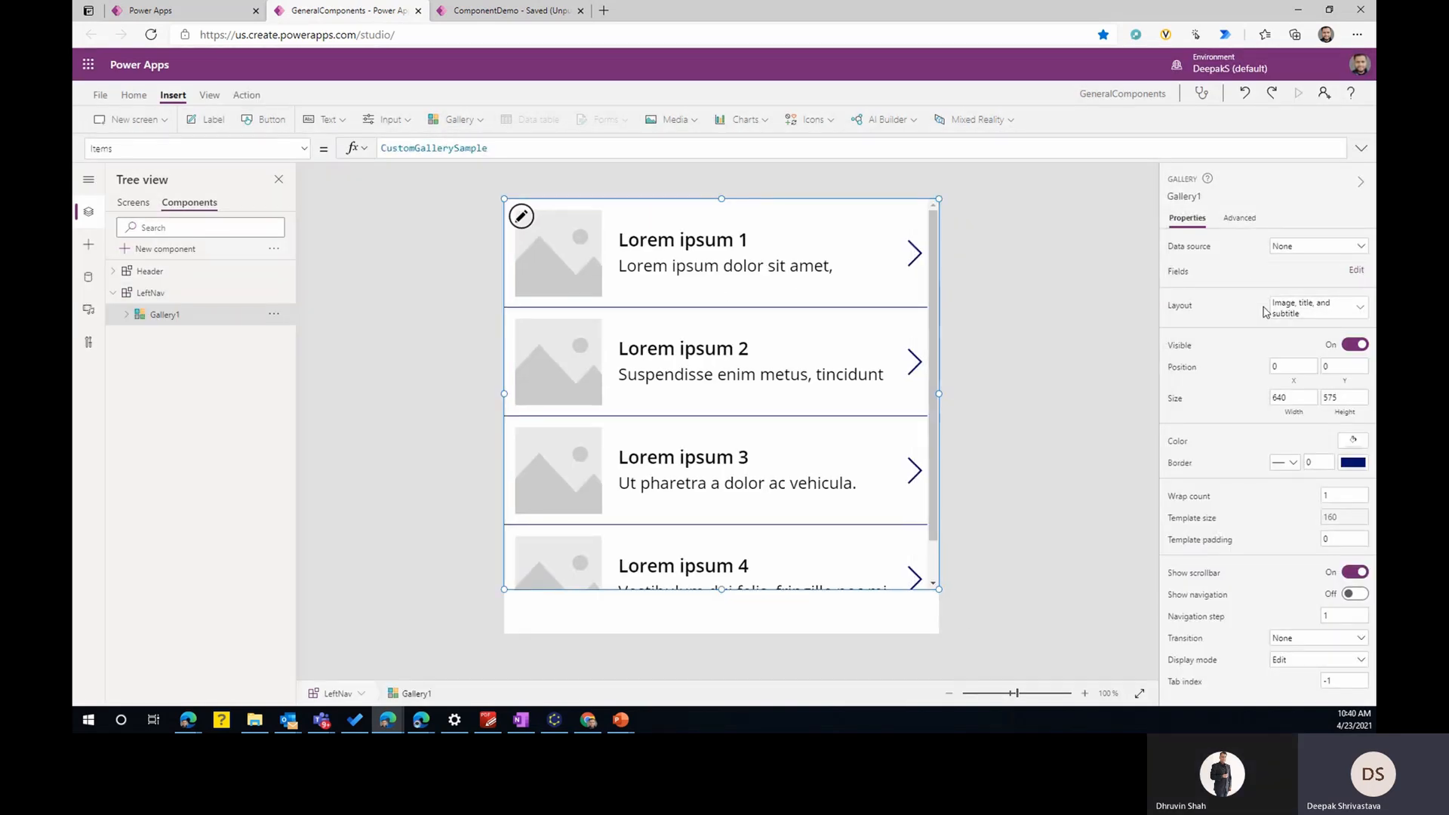
pyautogui.click(1321, 312)
pyautogui.click(1216, 428)
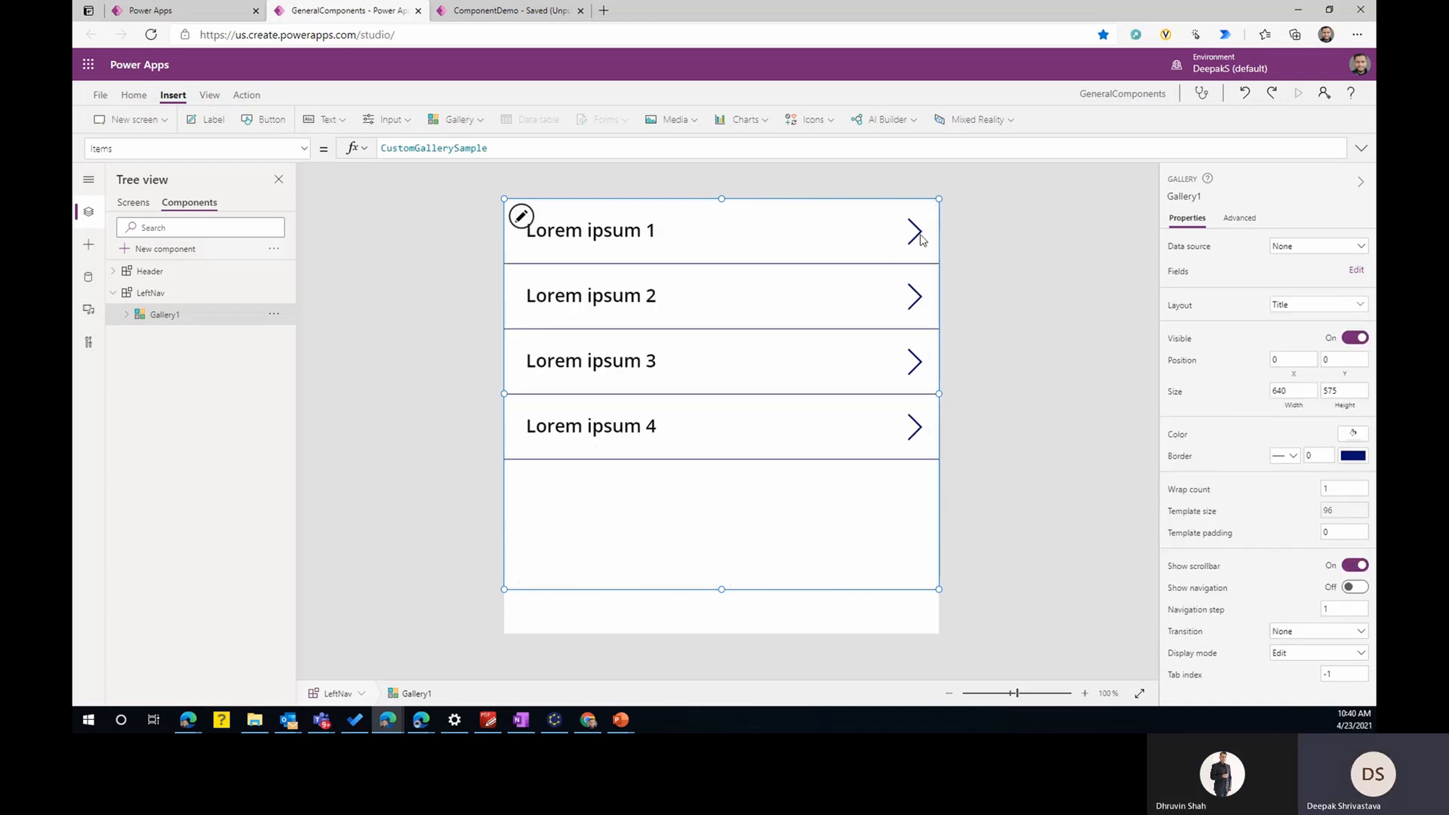
pyautogui.click(918, 235)
pyautogui.press('Delete')
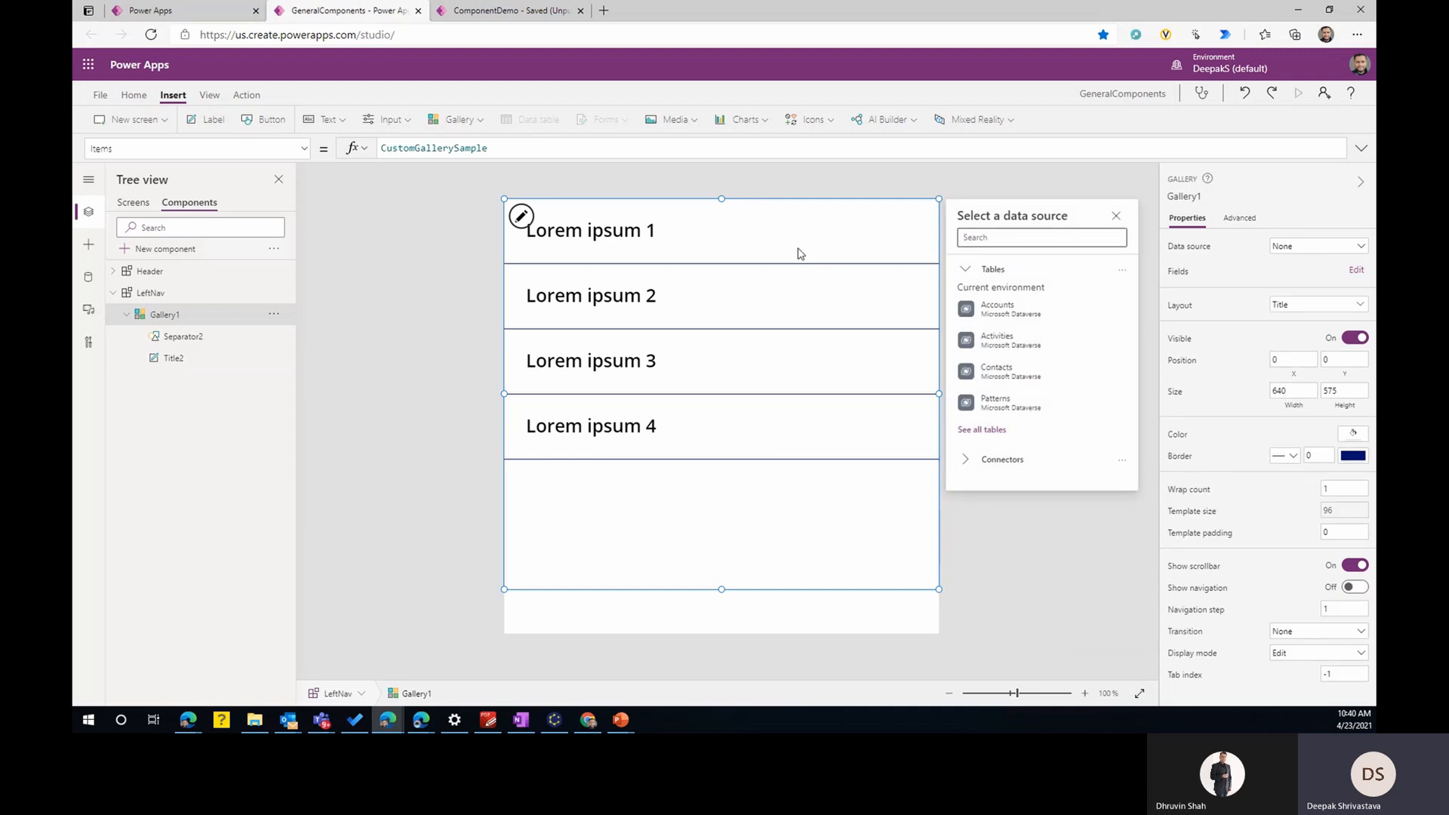
# - Shrink the gallery's template height to about 57 and extend the gallery's height to about 622
pyautogui.click(803, 254)
pyautogui.moveTo(722, 263); pyautogui.dragTo(717, 237)
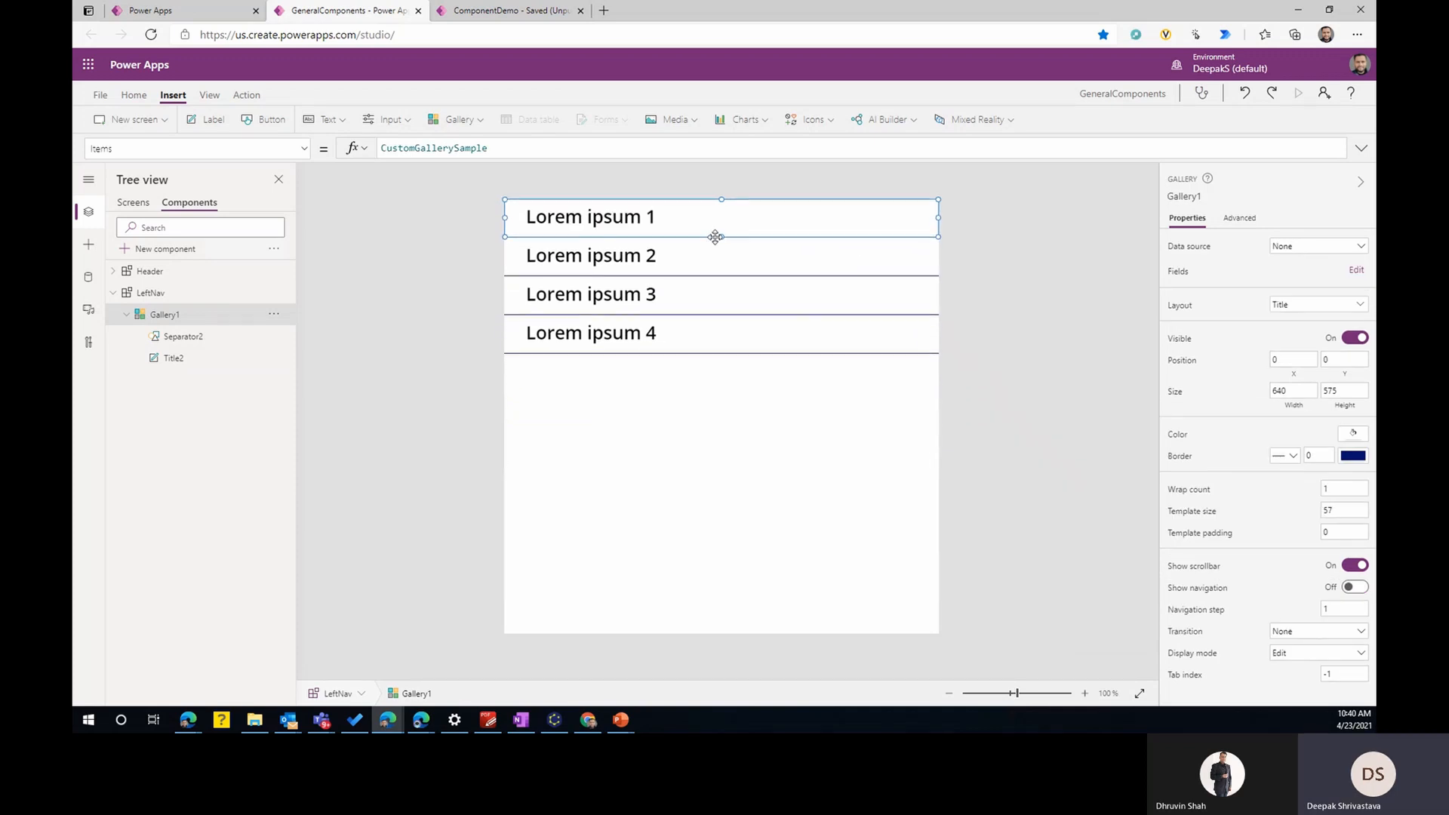
pyautogui.click(782, 408)
pyautogui.moveTo(722, 589); pyautogui.dragTo(722, 621)
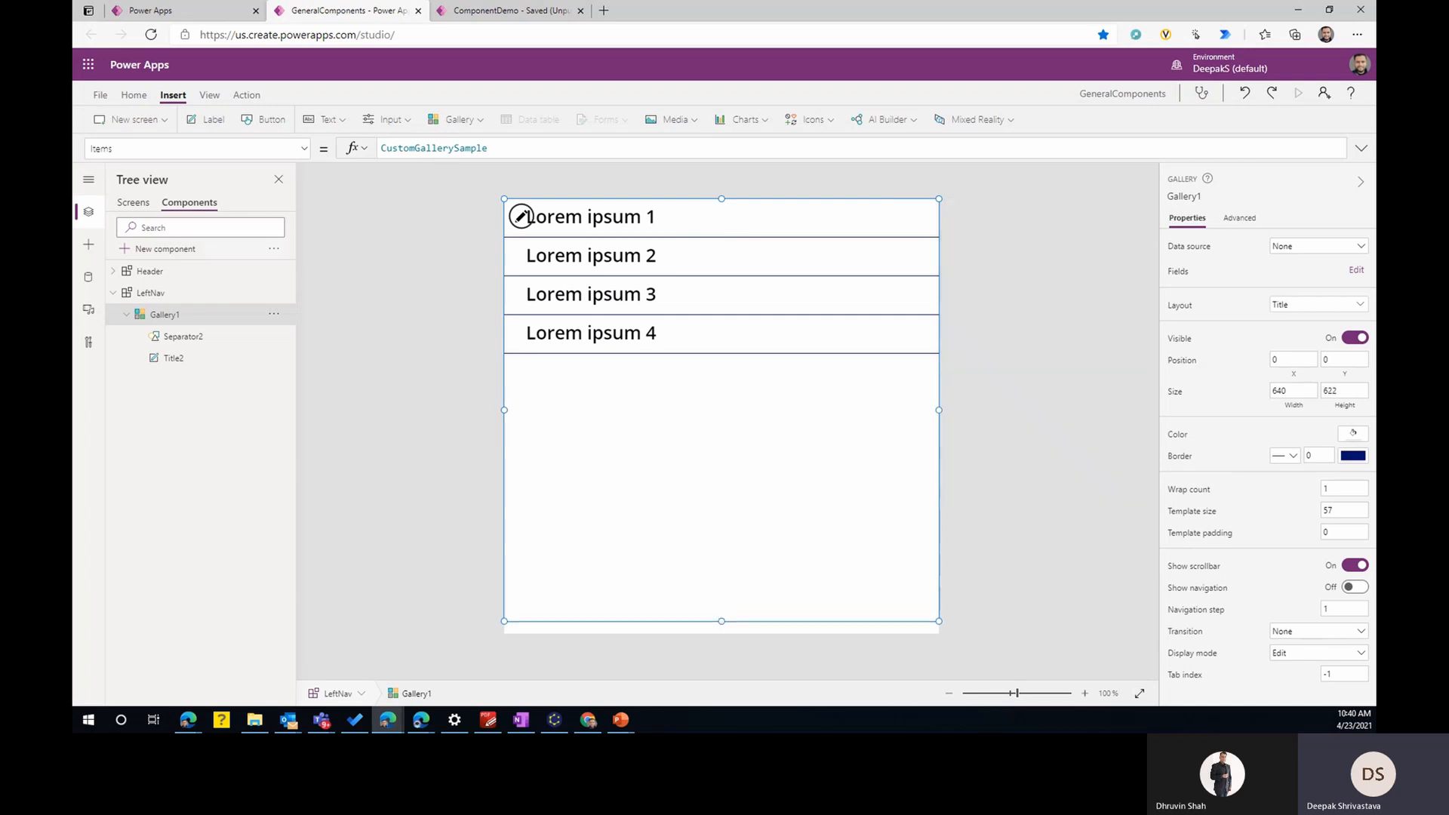
# - Set the LeftNav component's width to 150 and open its height formula
pyautogui.click(151, 293)
pyautogui.click(1294, 301)
pyautogui.write('150')
pyautogui.click(1250, 330)
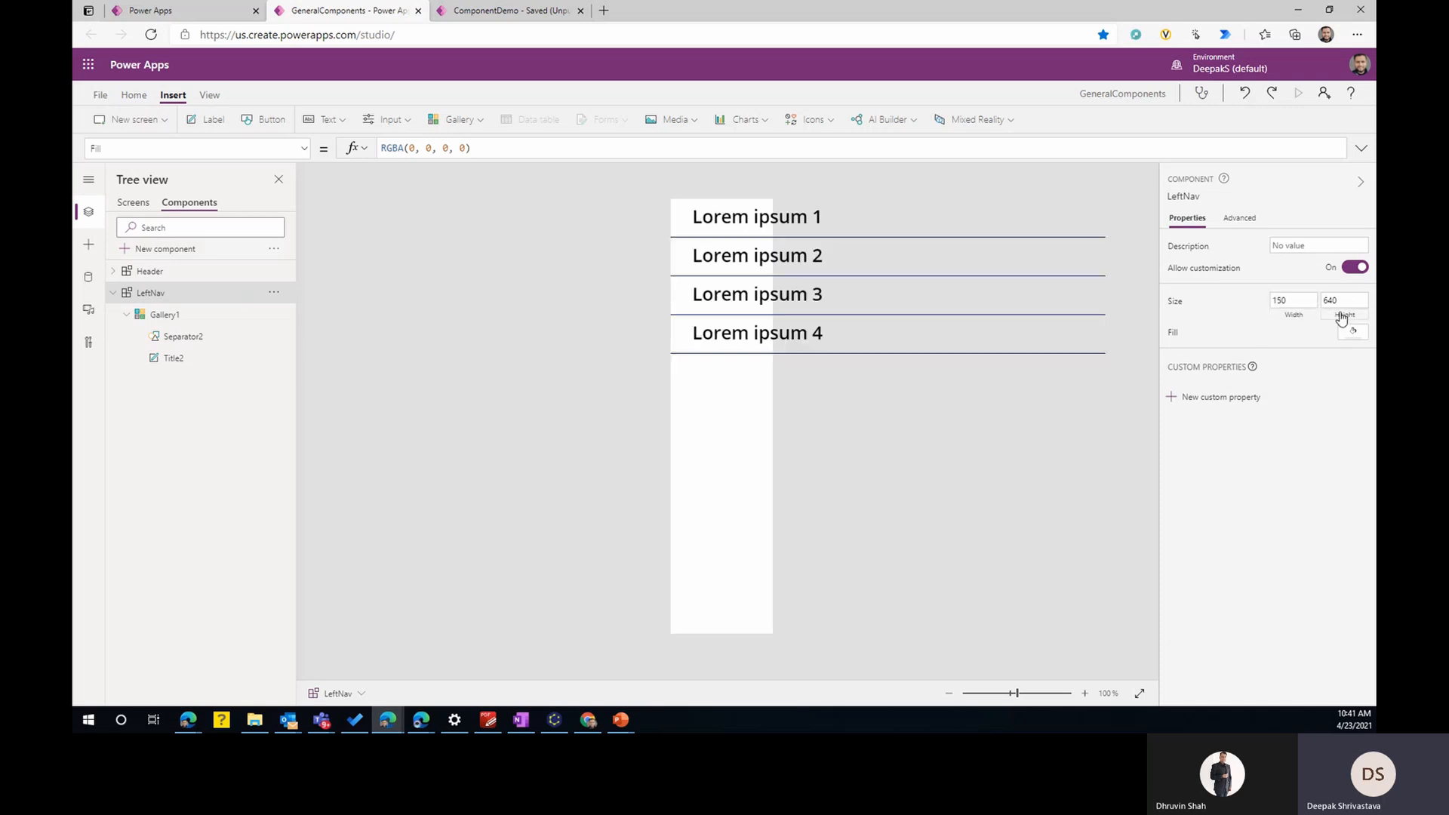
pyautogui.click(1347, 316)
pyautogui.click(393, 146)
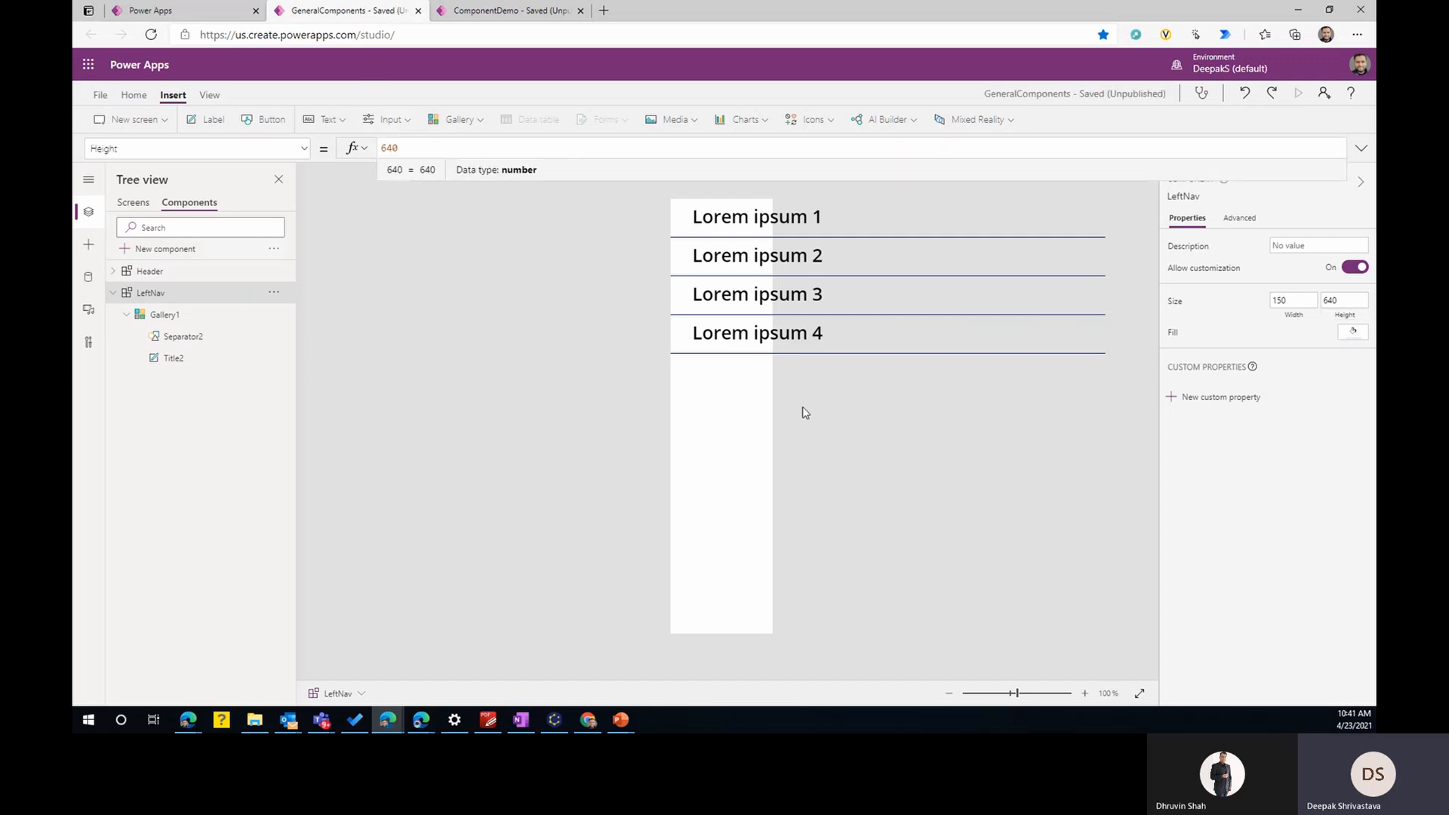
# - Bind Gallery1's width to LeftNav.Width
pyautogui.click(148, 317)
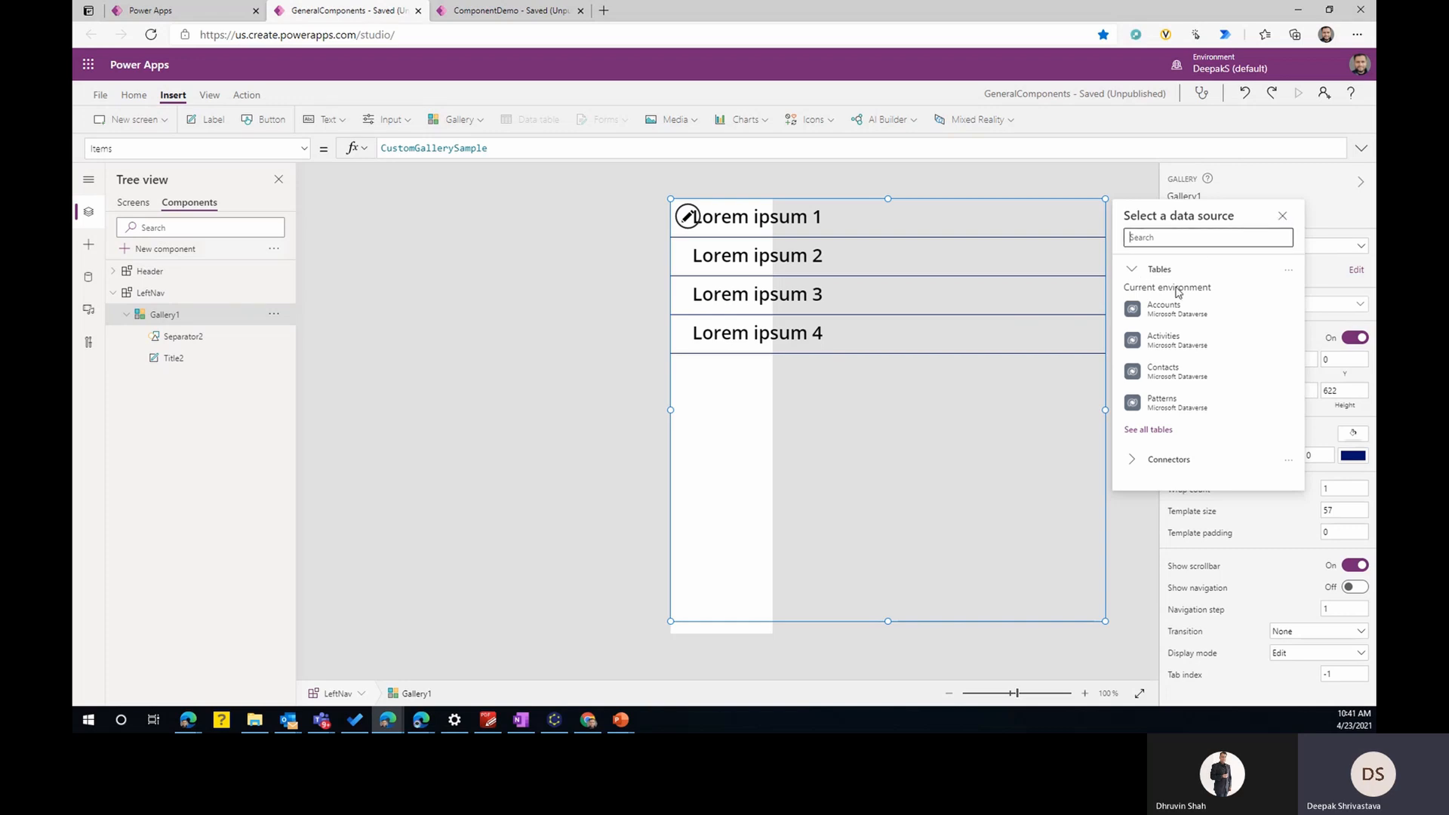
pyautogui.click(1282, 217)
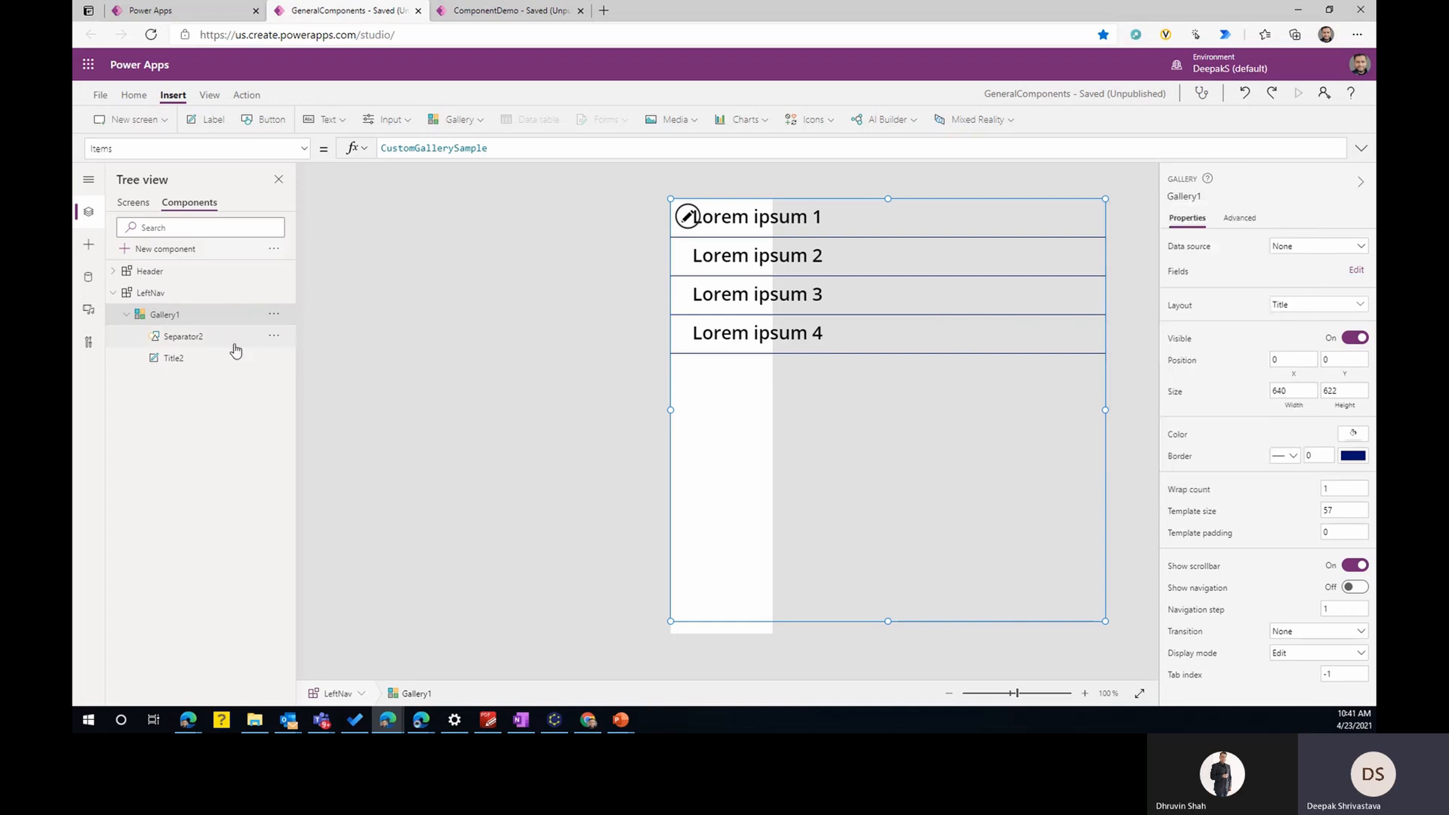
pyautogui.click(1300, 408)
pyautogui.click(389, 149)
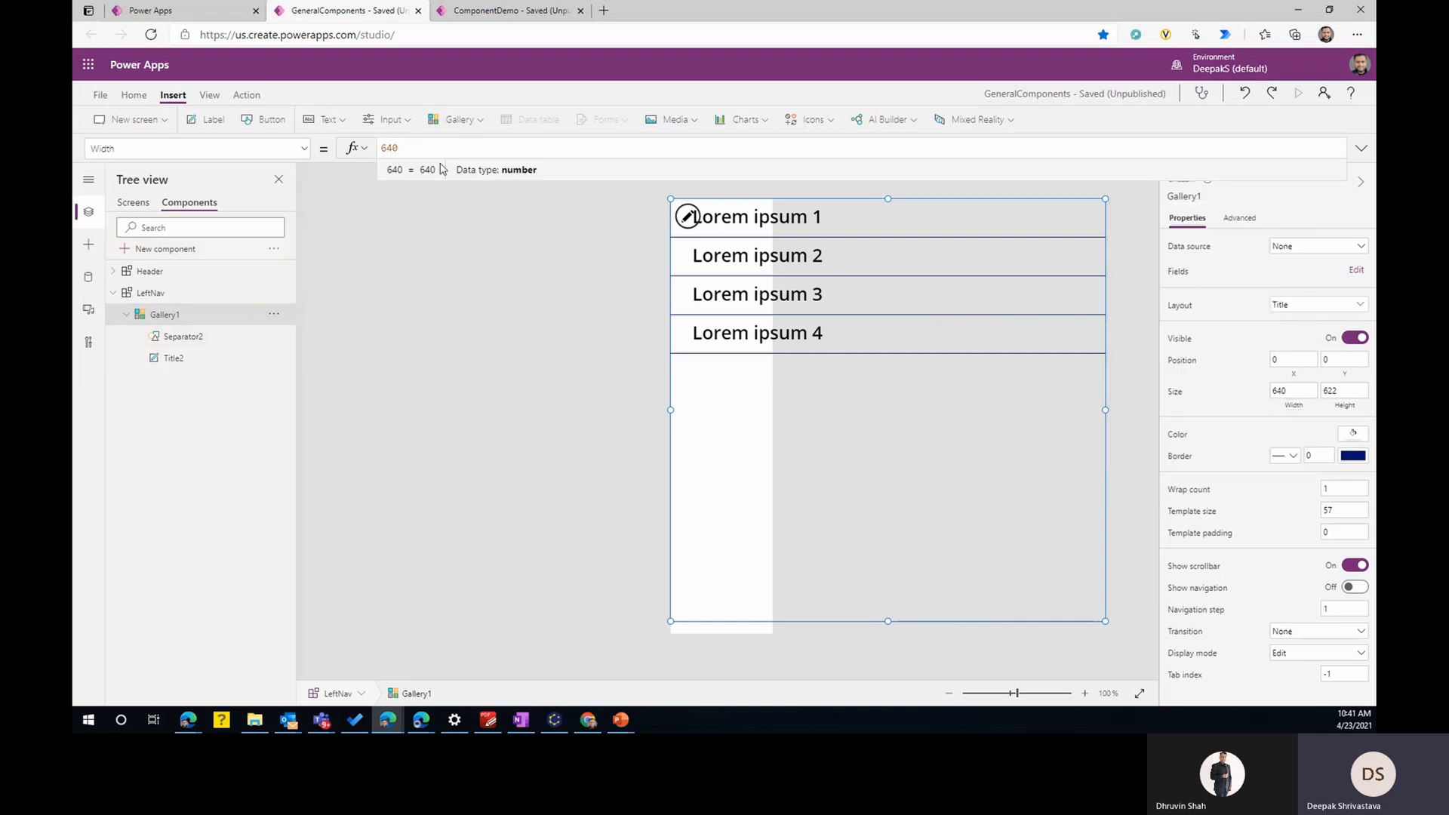
pyautogui.doubleClick(387, 147)
pyautogui.write('left')
pyautogui.press('Down')
pyautogui.press('Down')
pyautogui.press('Return')
pyautogui.write('.w')
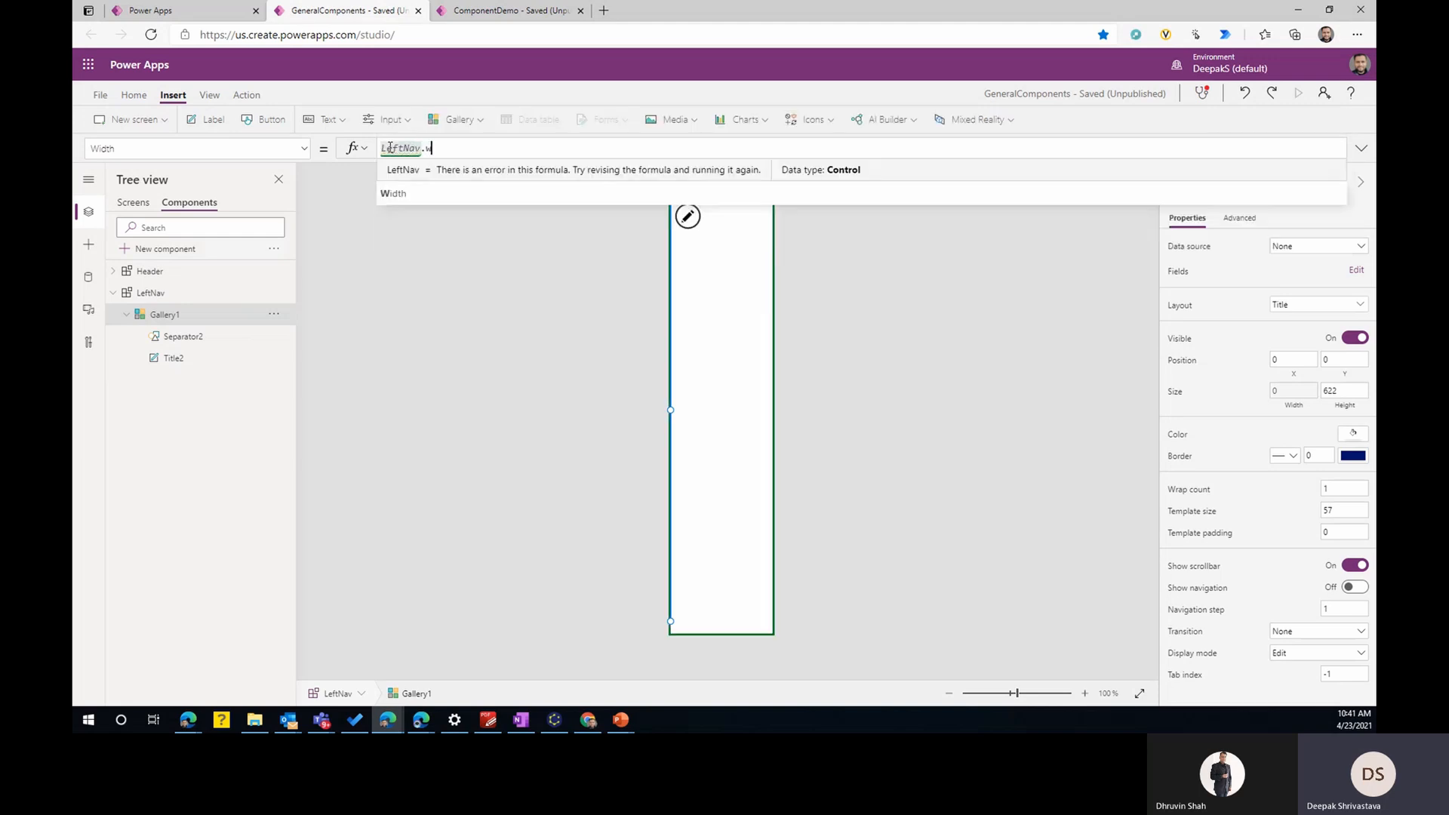
pyautogui.write('idth')
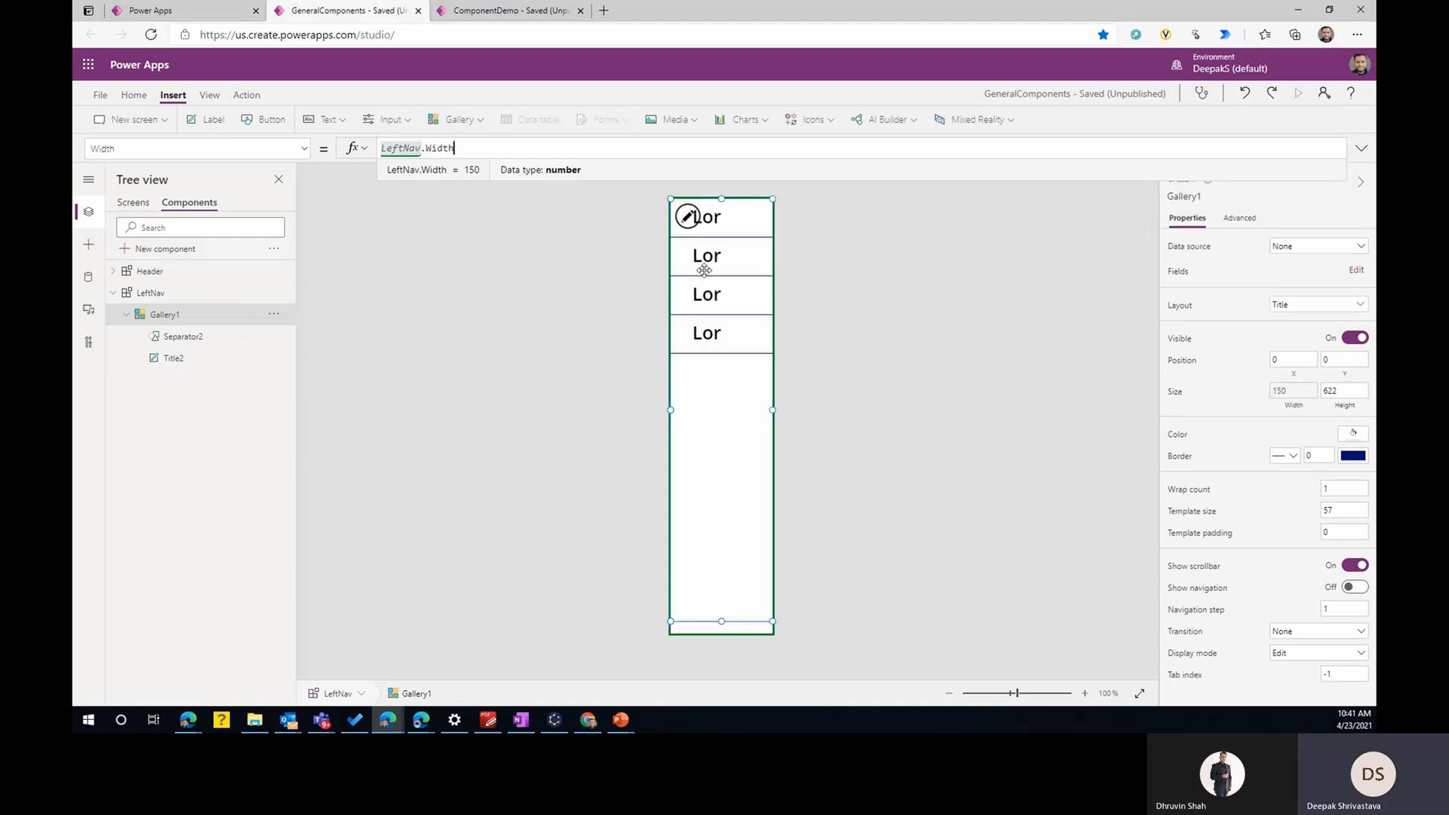
pyautogui.click(736, 234)
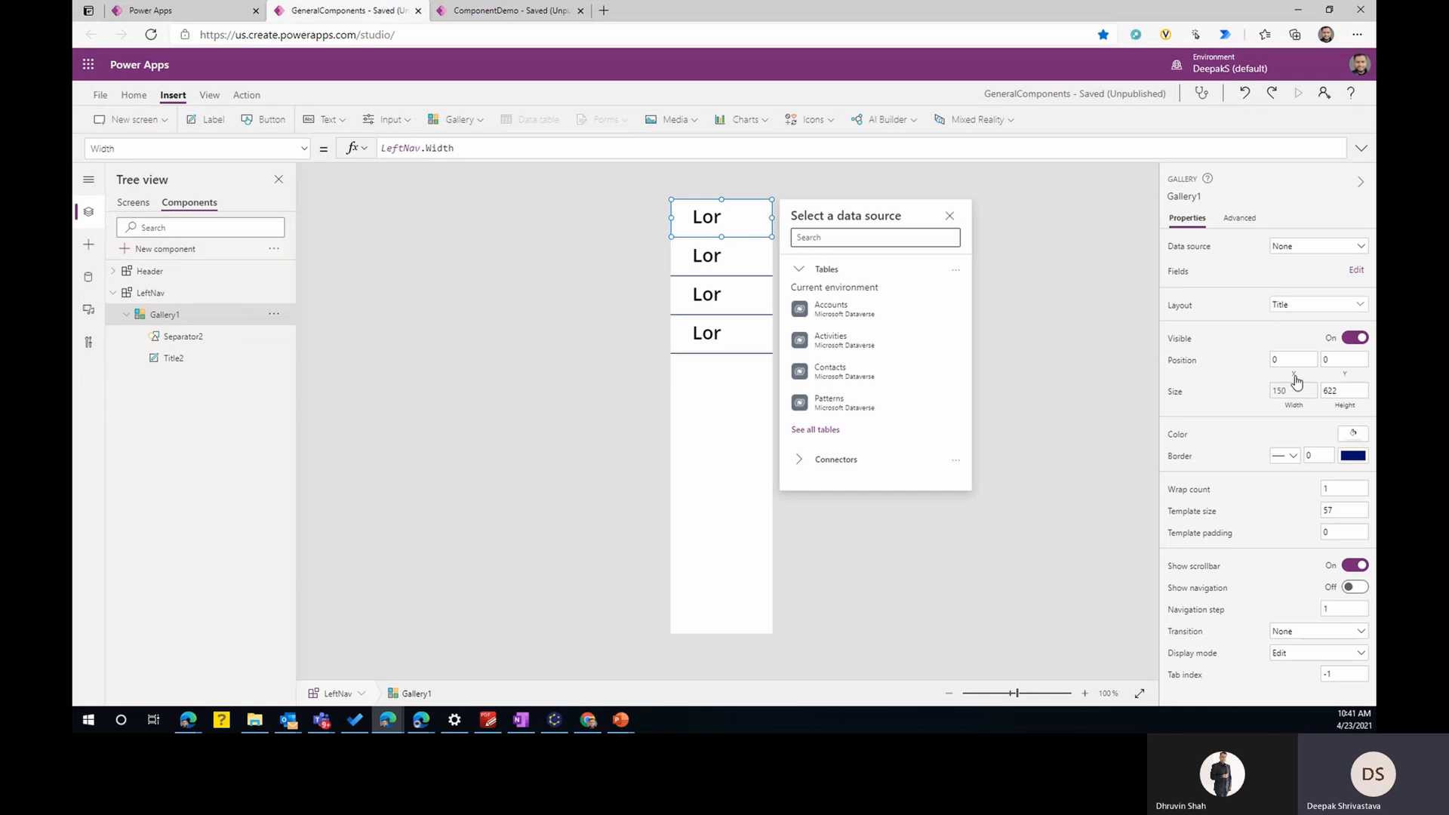
# - Change the width formula of the gallery's title label to Parent.TemplateWidth
pyautogui.click(175, 357)
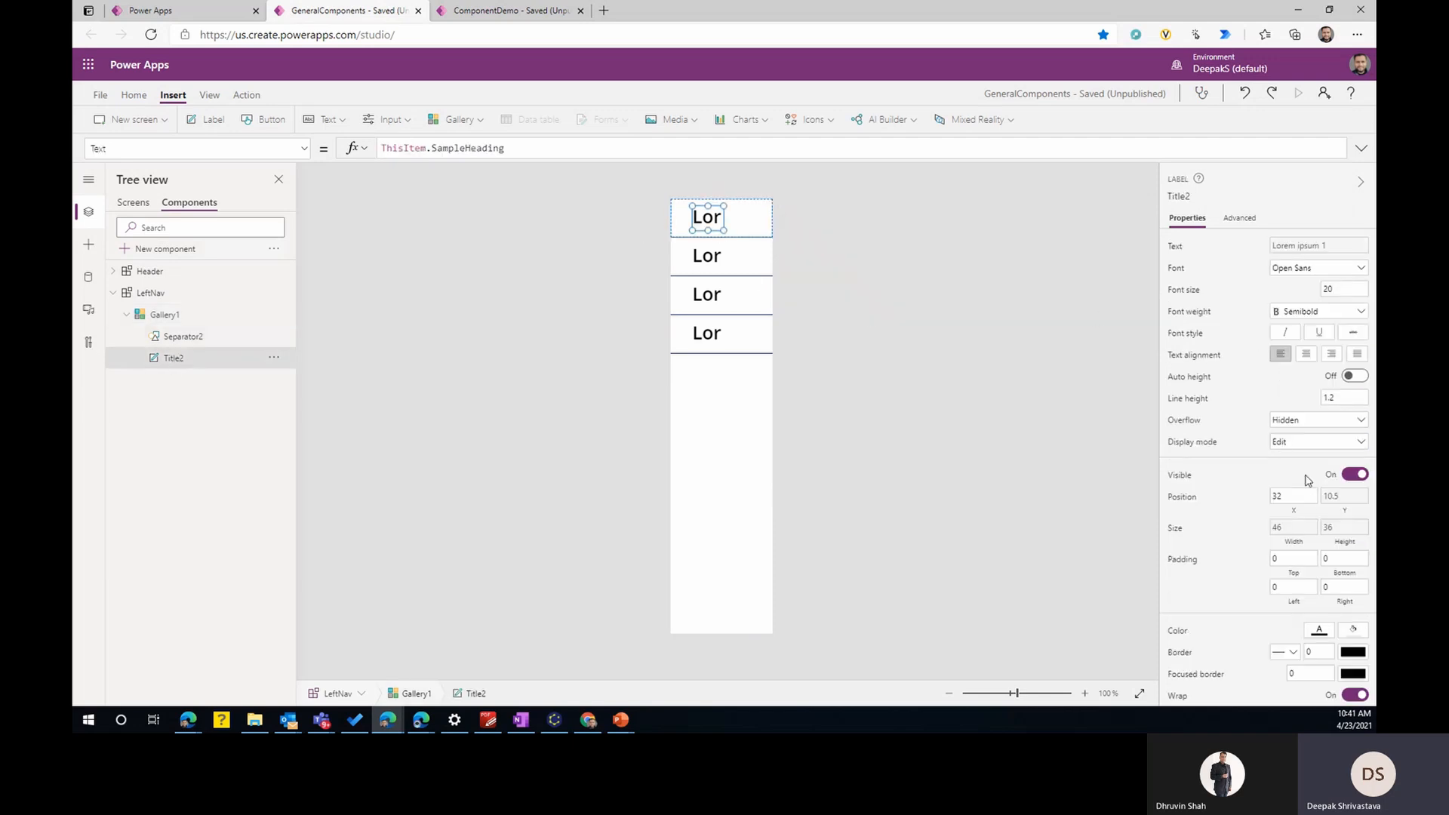
pyautogui.click(1295, 542)
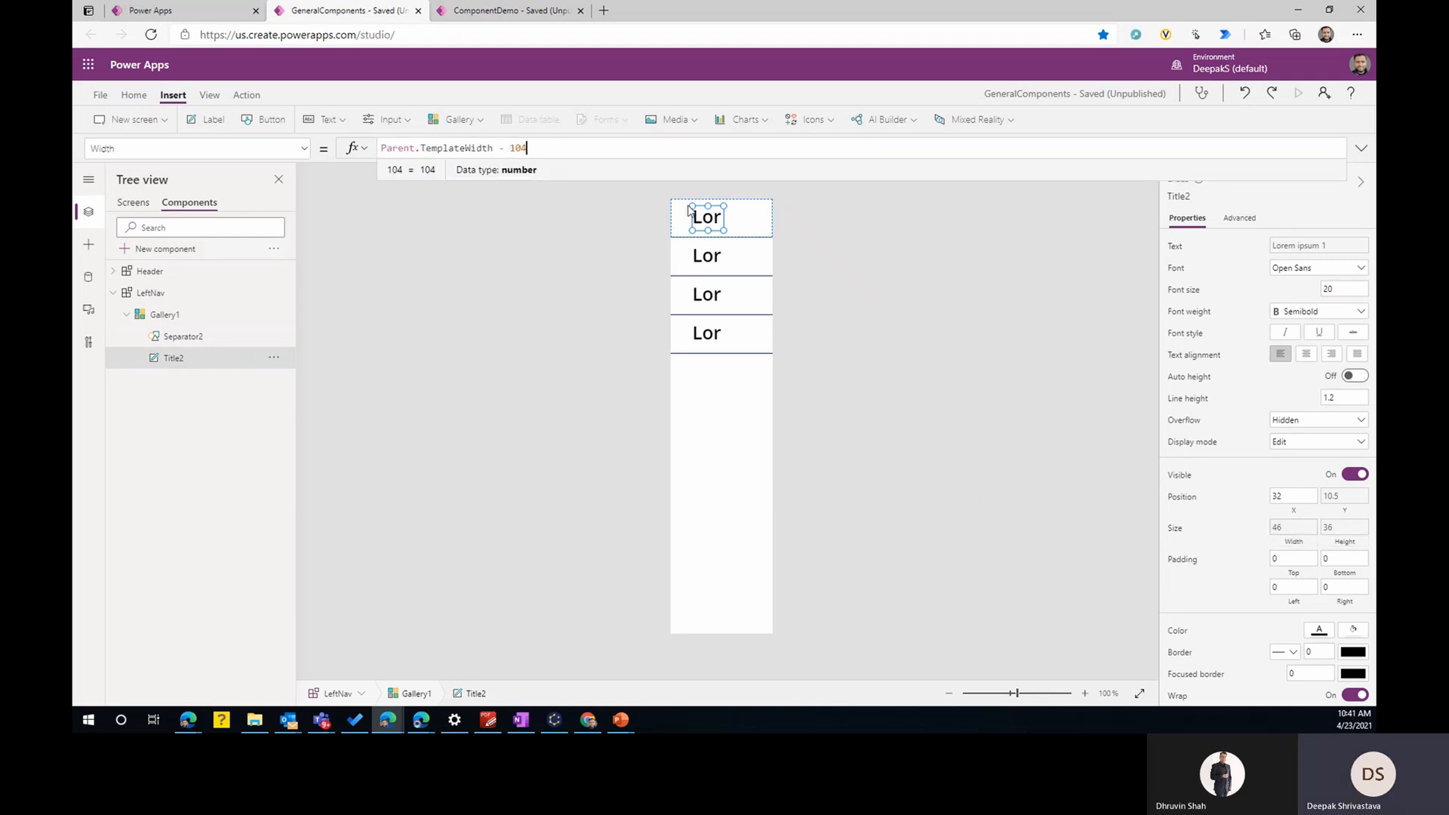
pyautogui.moveTo(543, 152); pyautogui.dragTo(239, 142)
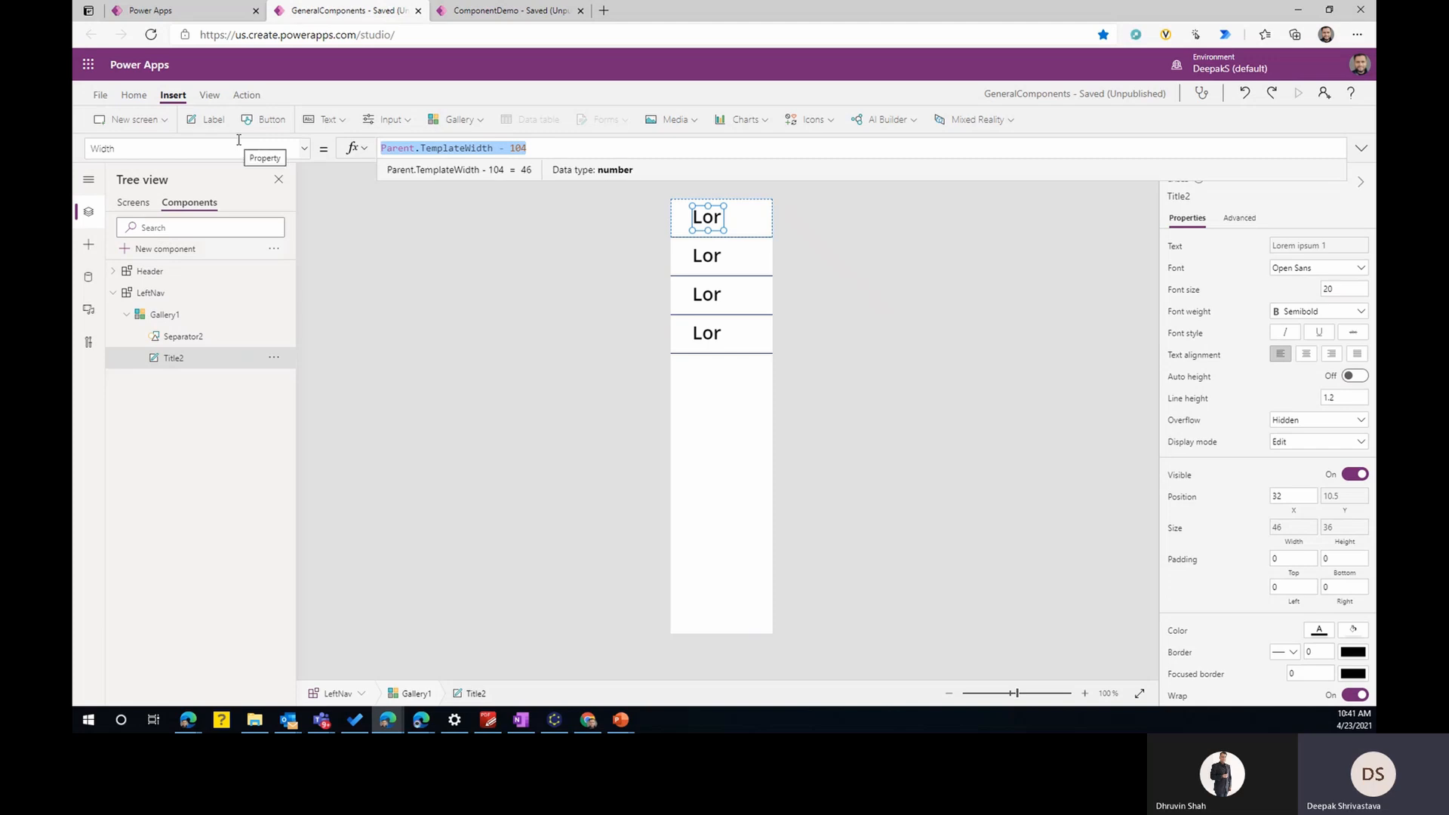
pyautogui.click(495, 150)
pyautogui.hotkey('shift', 'End')
pyautogui.press('Delete')
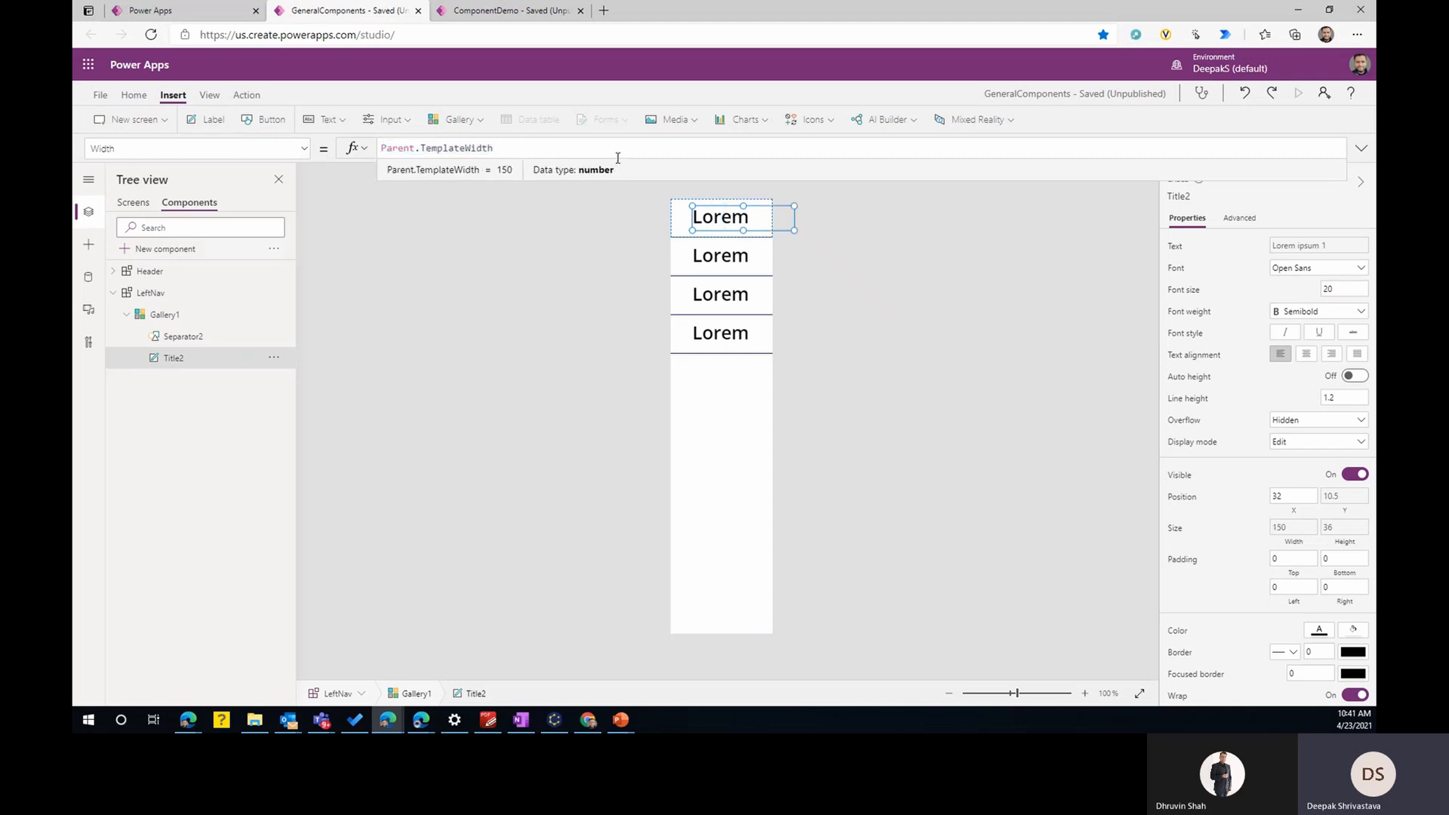
# - Set the X position of the gallery's title label to 5
pyautogui.click(1285, 499)
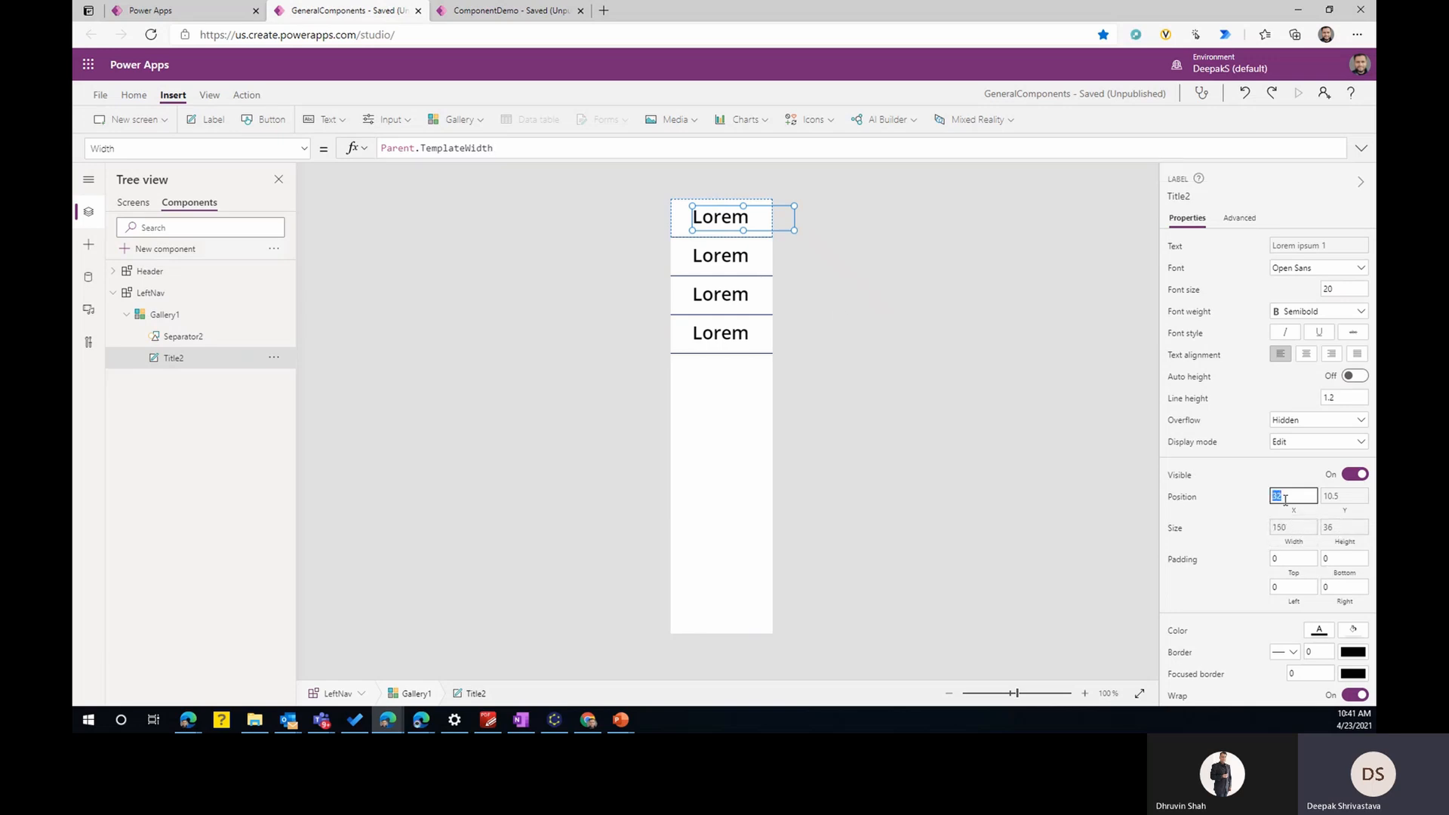
pyautogui.write('5')
pyautogui.press('Return')
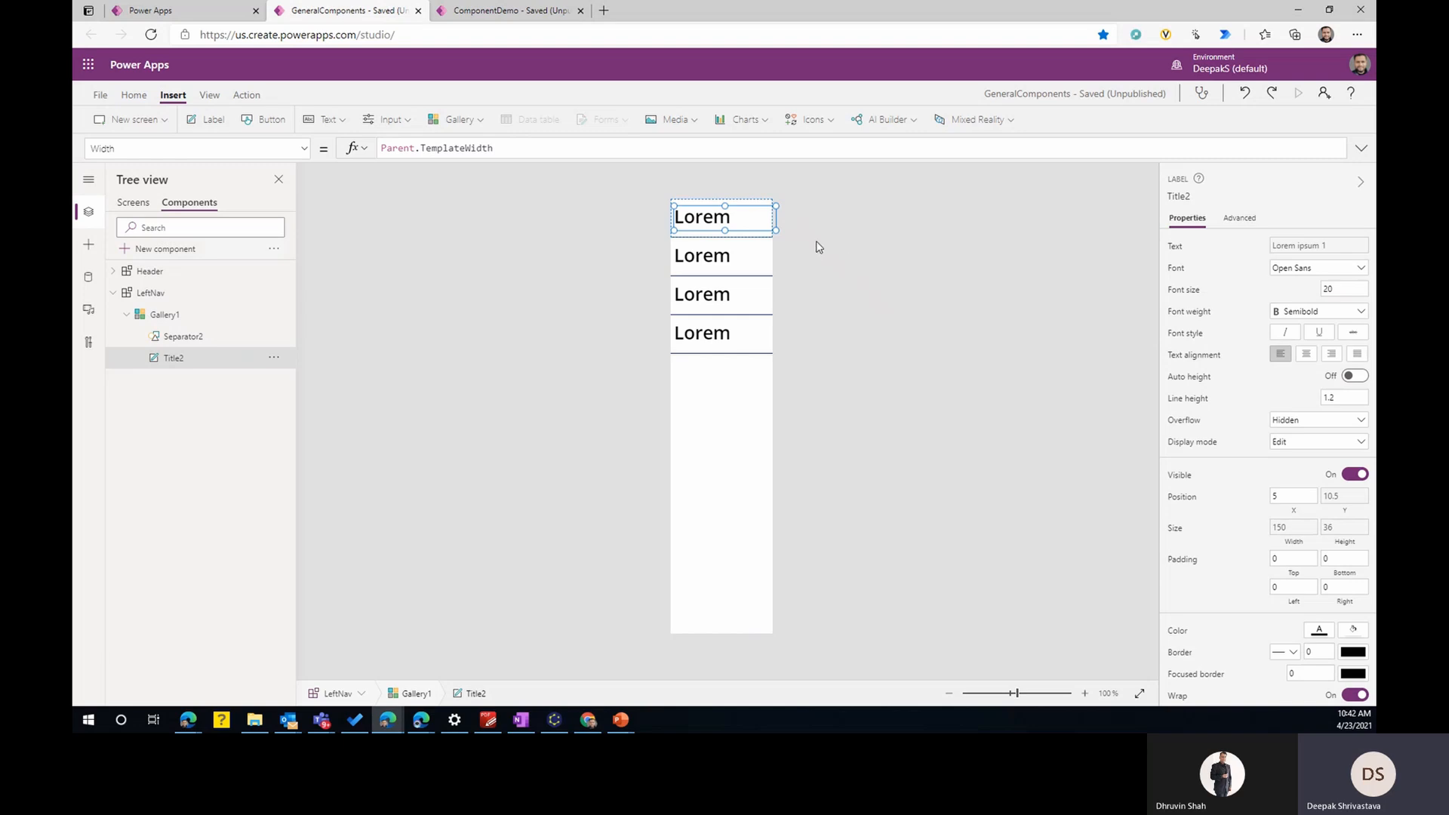
# - Resize the gallery's title label to about 145 wide by 45 high and set its font size to 10
pyautogui.moveTo(776, 228); pyautogui.dragTo(772, 234)
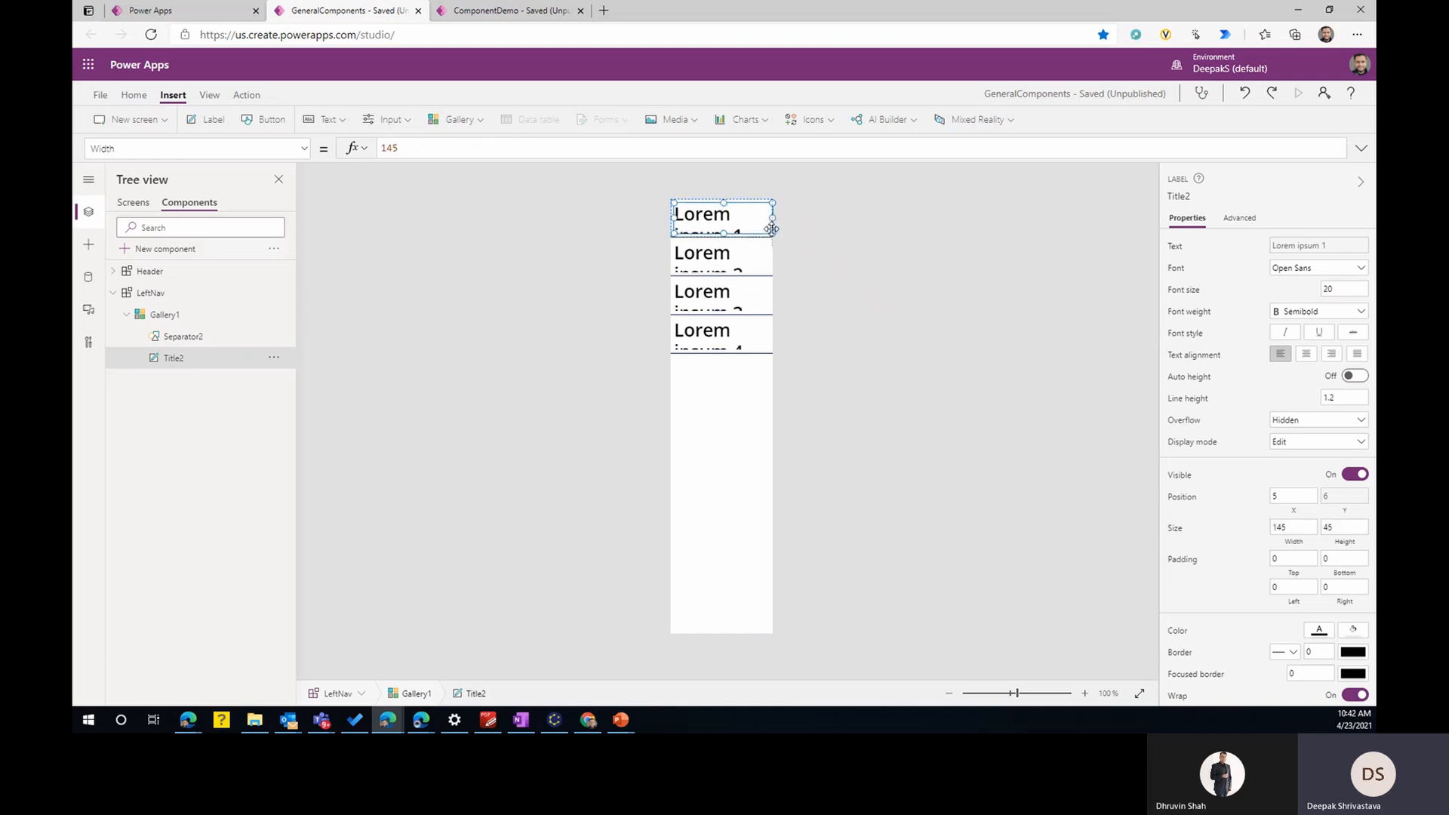
pyautogui.click(1343, 293)
pyautogui.write('10')
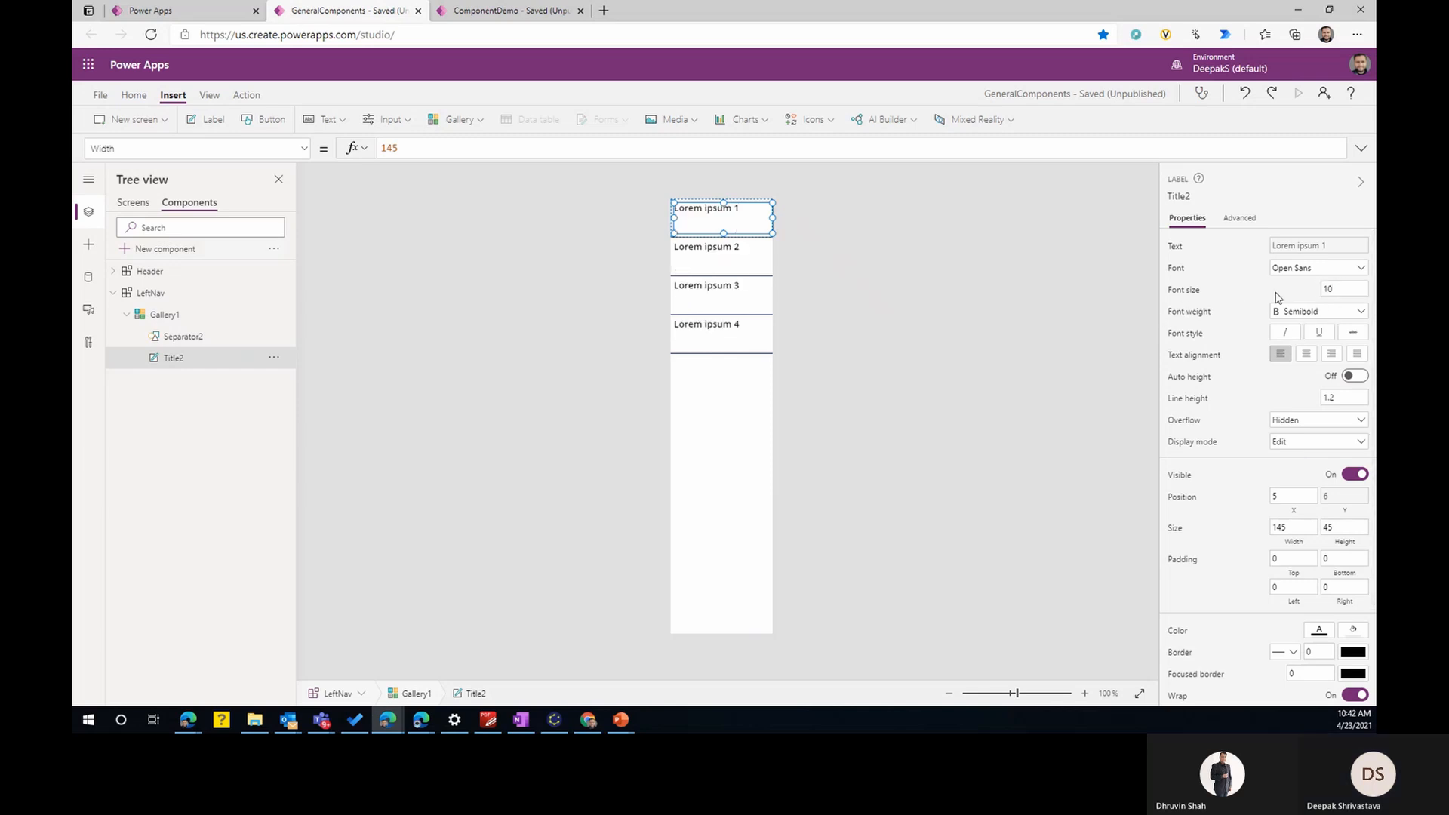
# - Set the font size of the gallery's title label to 15
pyautogui.click(1333, 287)
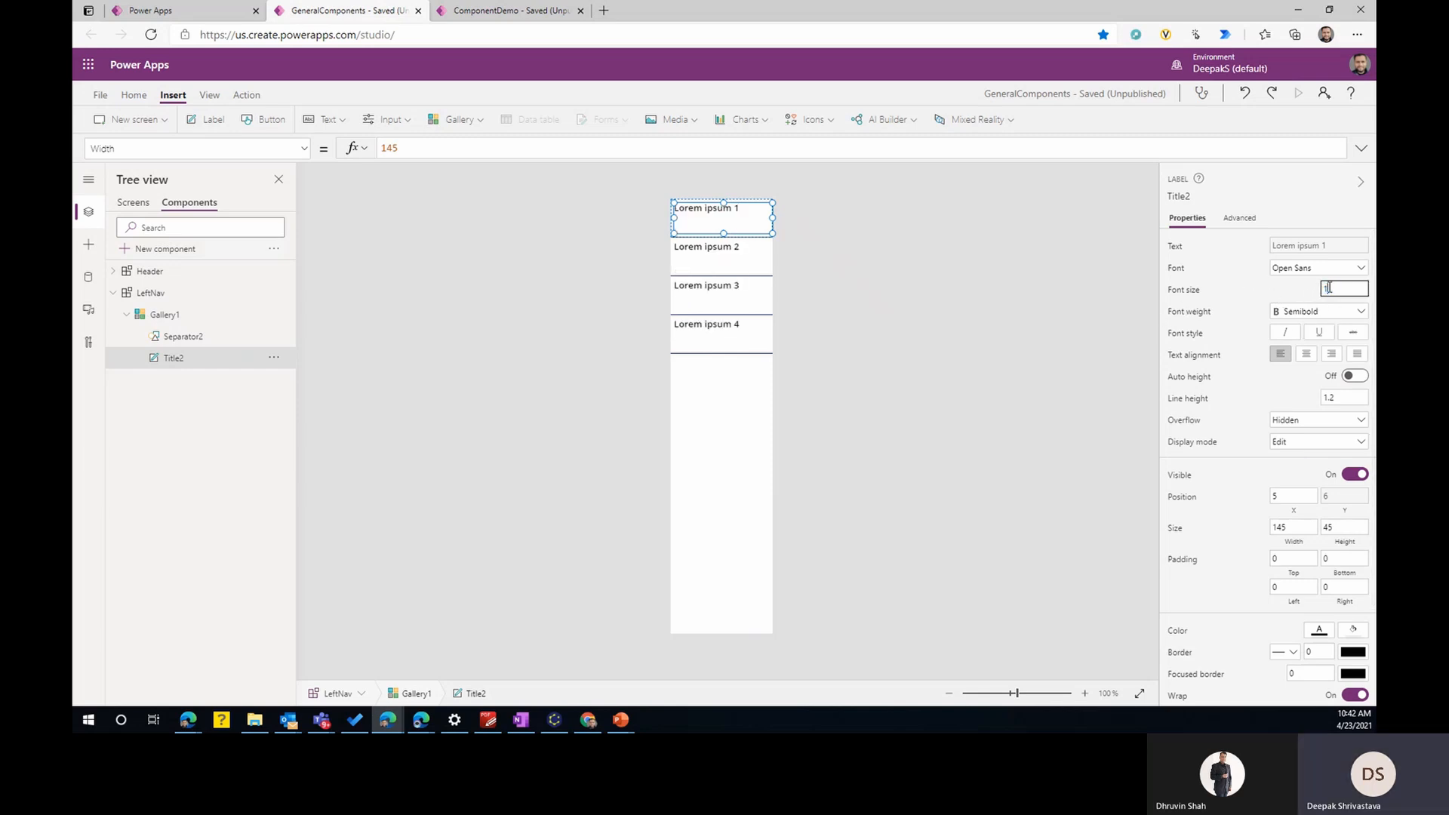
pyautogui.write('15')
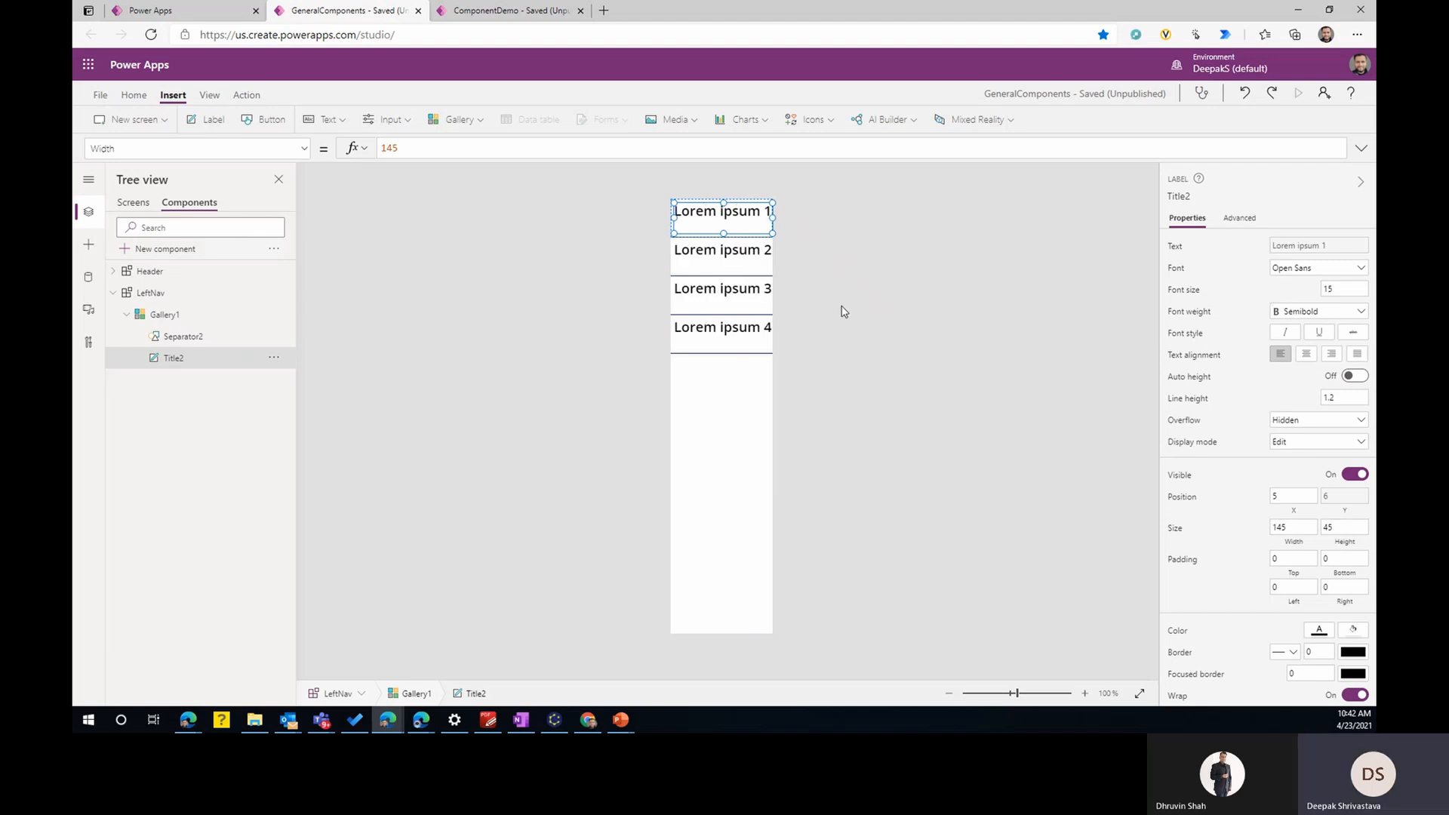
pyautogui.click(797, 307)
pyautogui.click(744, 415)
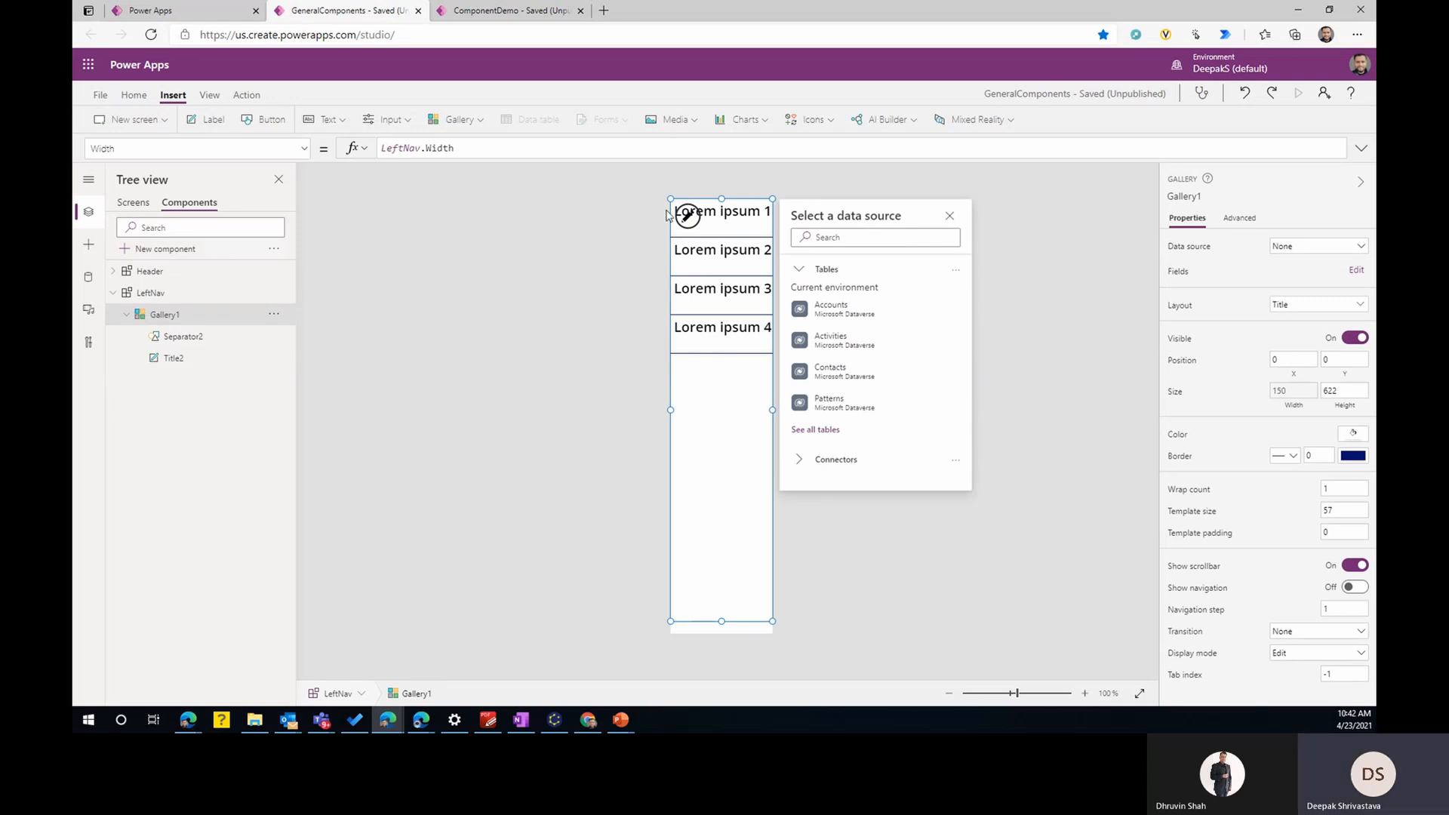
# - Create an input custom property named MenuItem with the Table data type on the LeftNav component
pyautogui.click(155, 294)
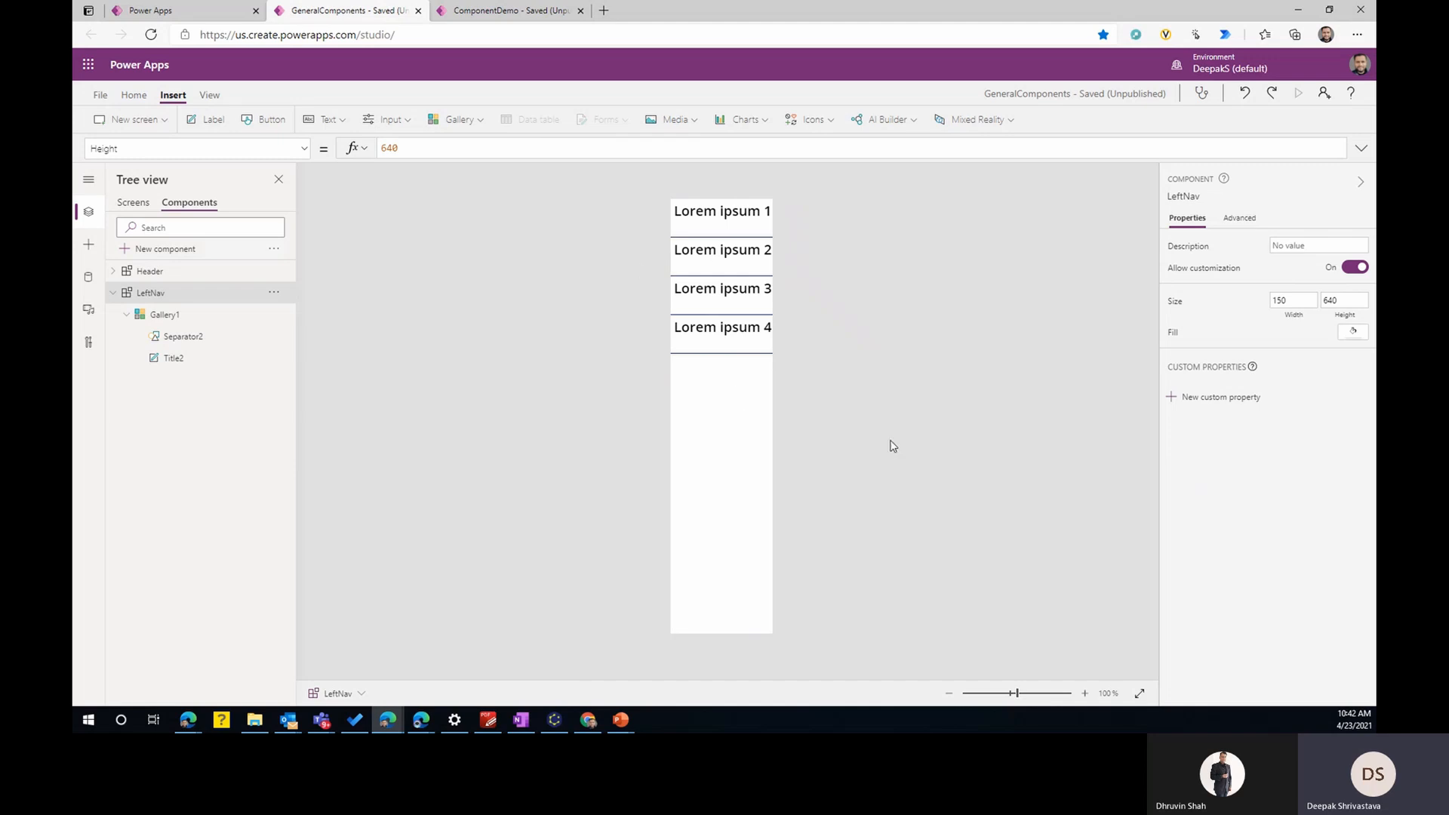
pyautogui.click(1199, 398)
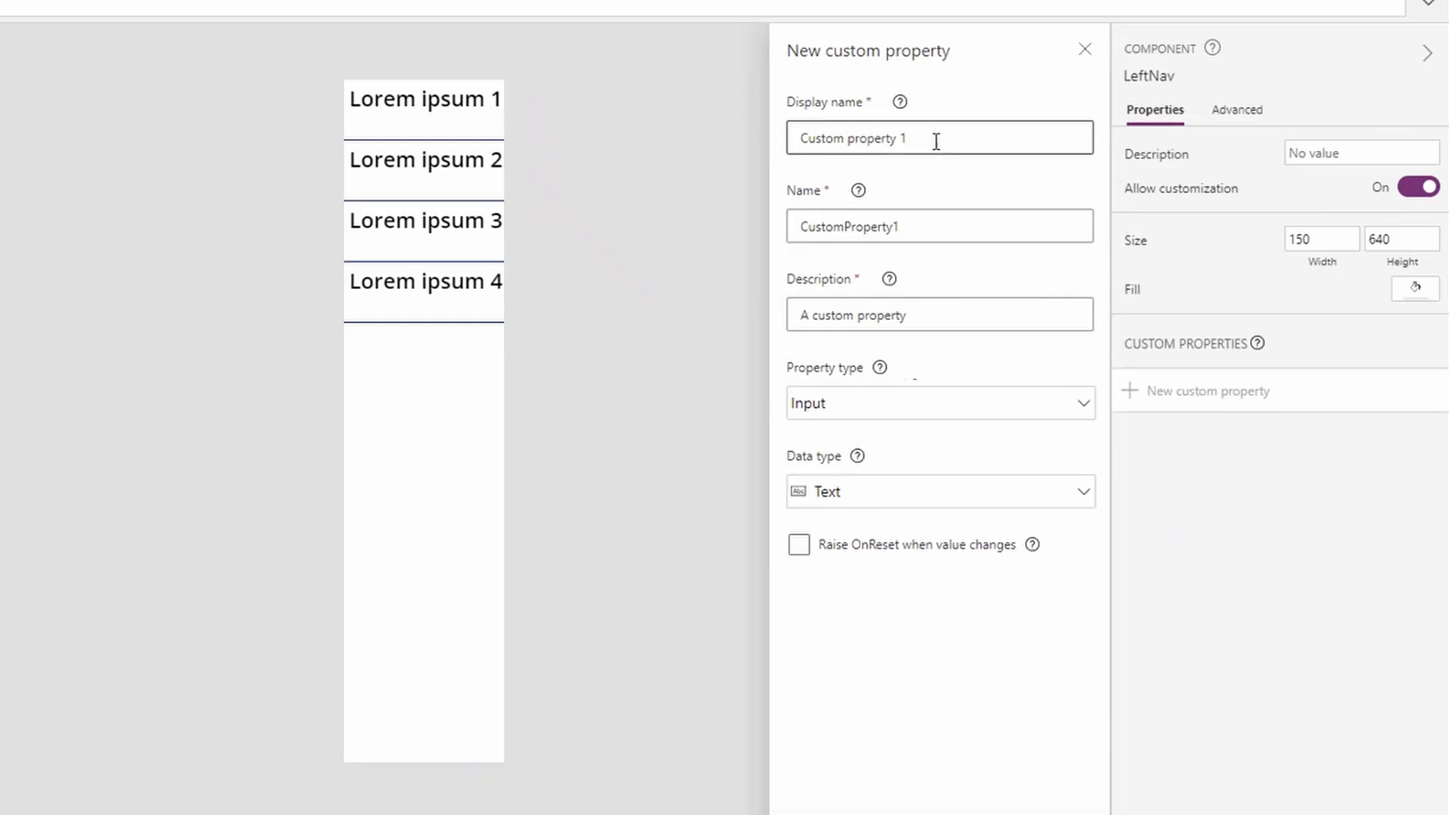
pyautogui.moveTo(936, 141); pyautogui.dragTo(695, 145)
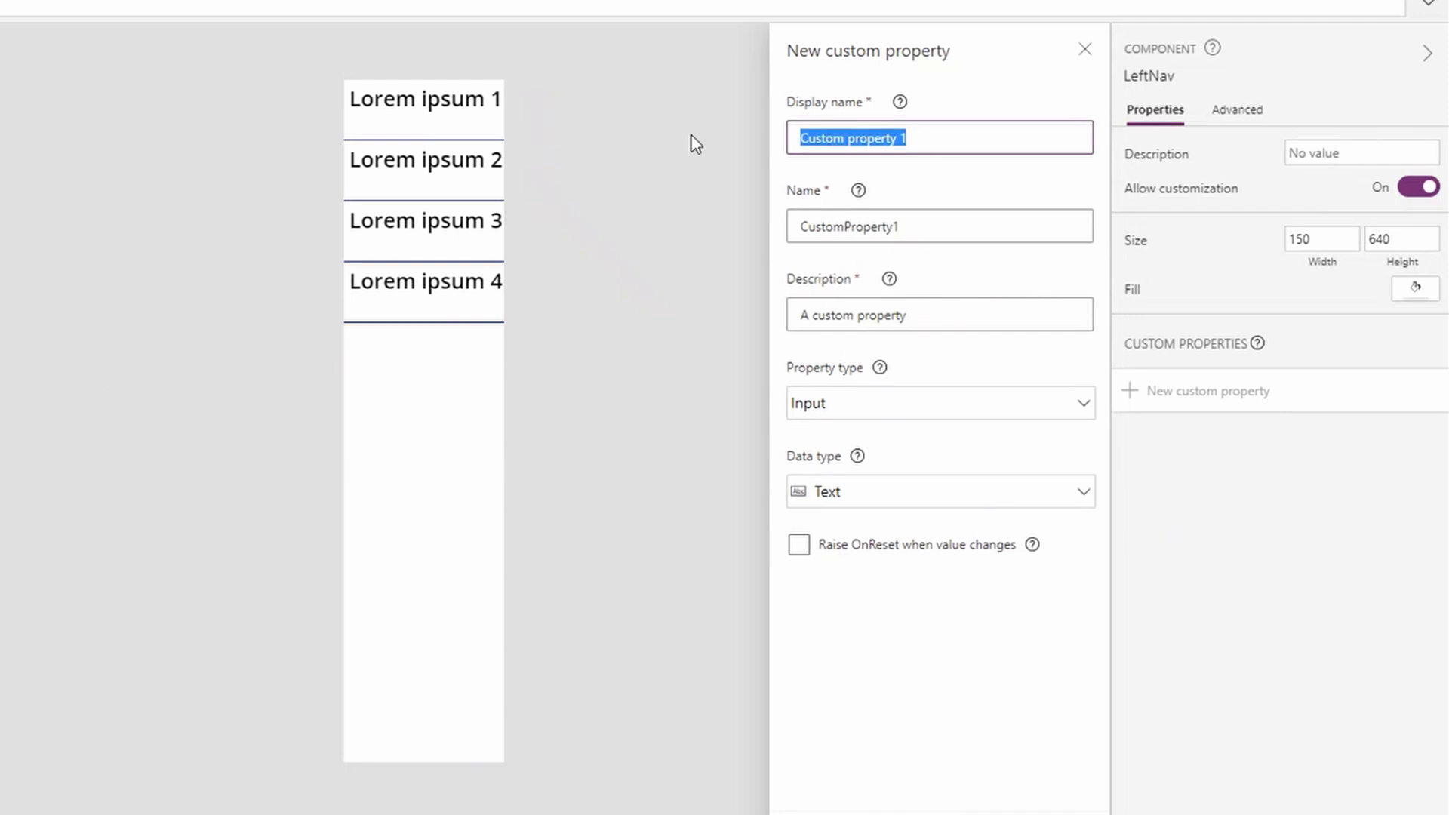
pyautogui.write('MenuItem')
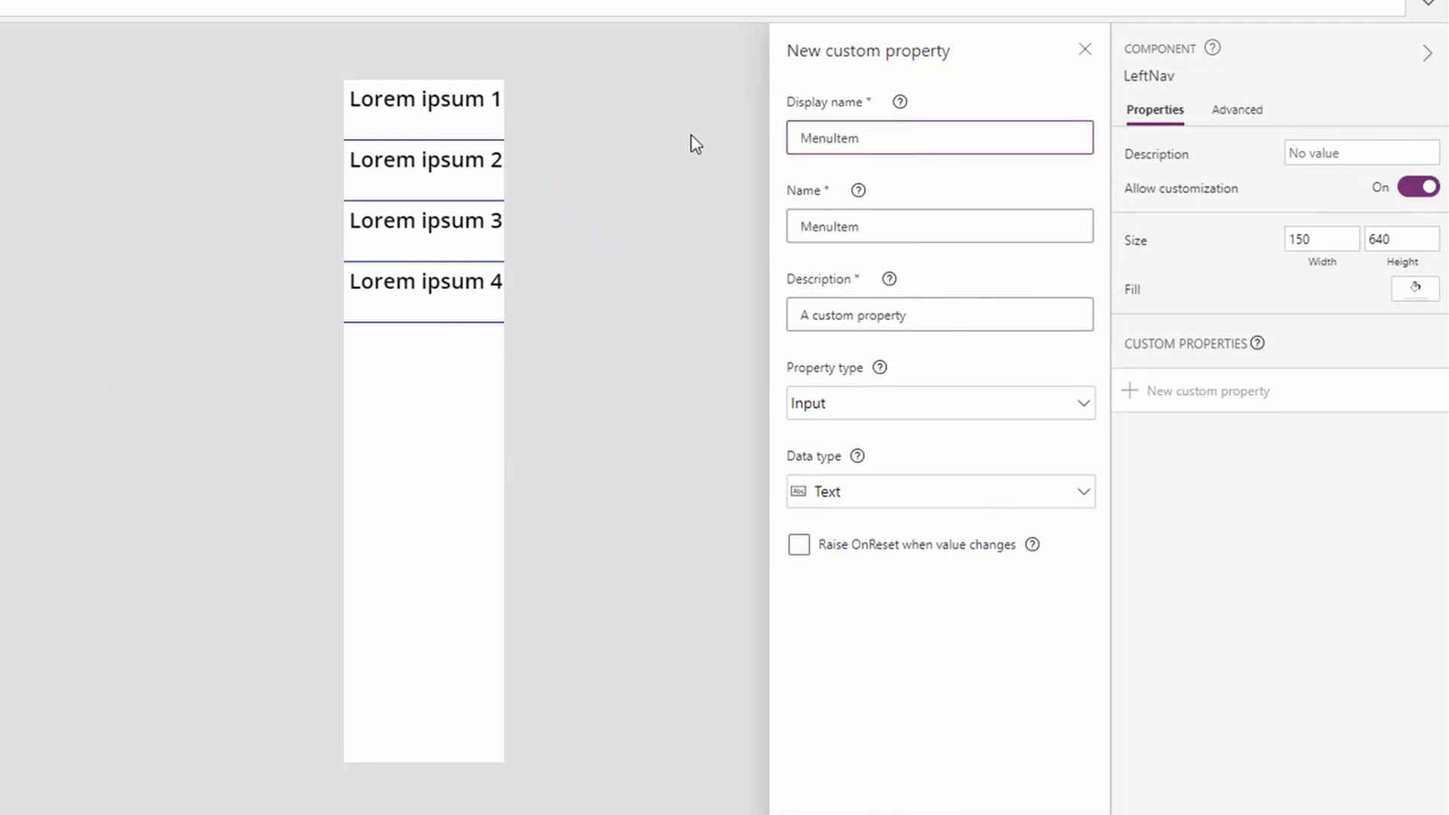
pyautogui.click(888, 401)
pyautogui.click(884, 469)
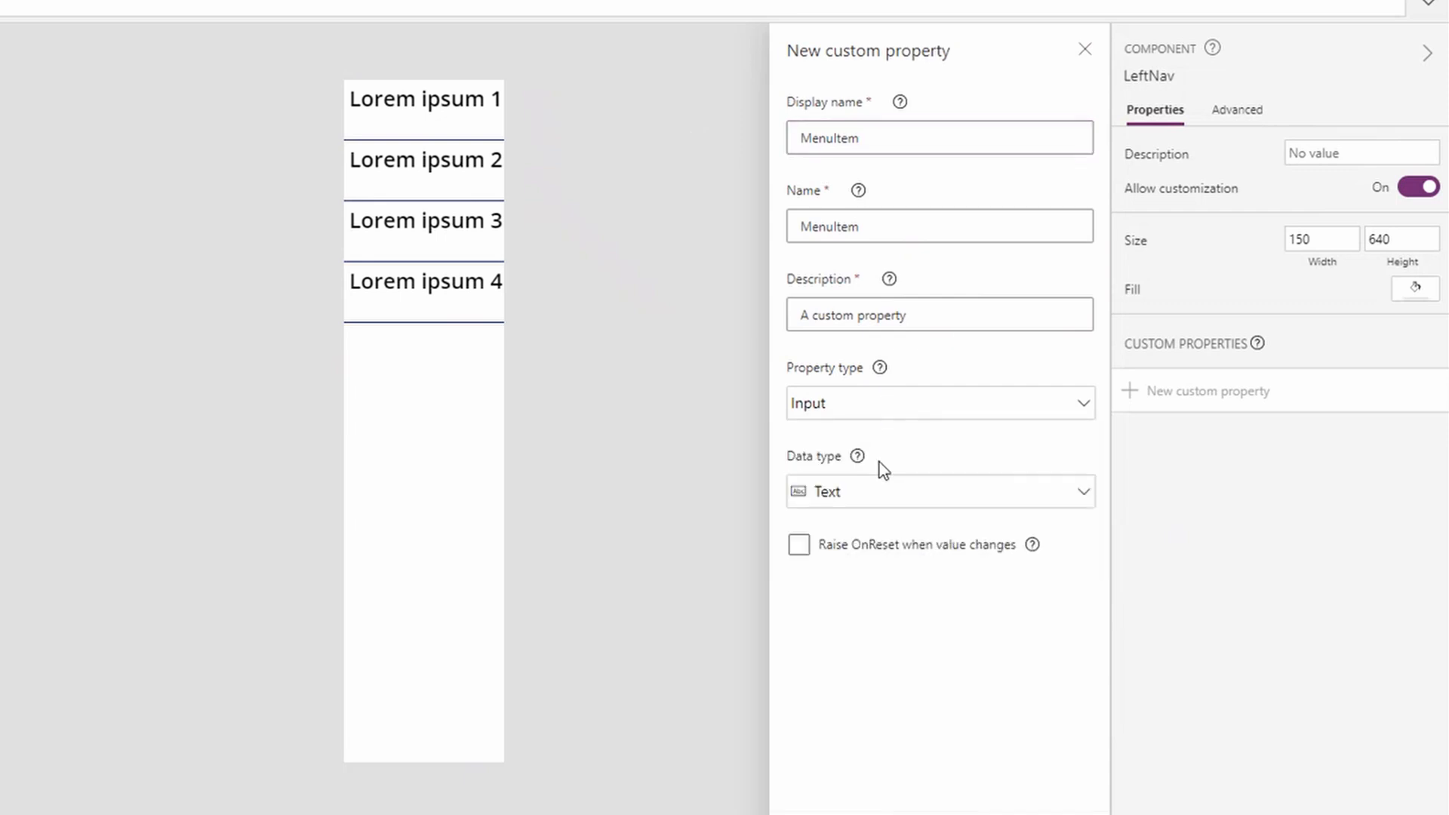
pyautogui.click(873, 495)
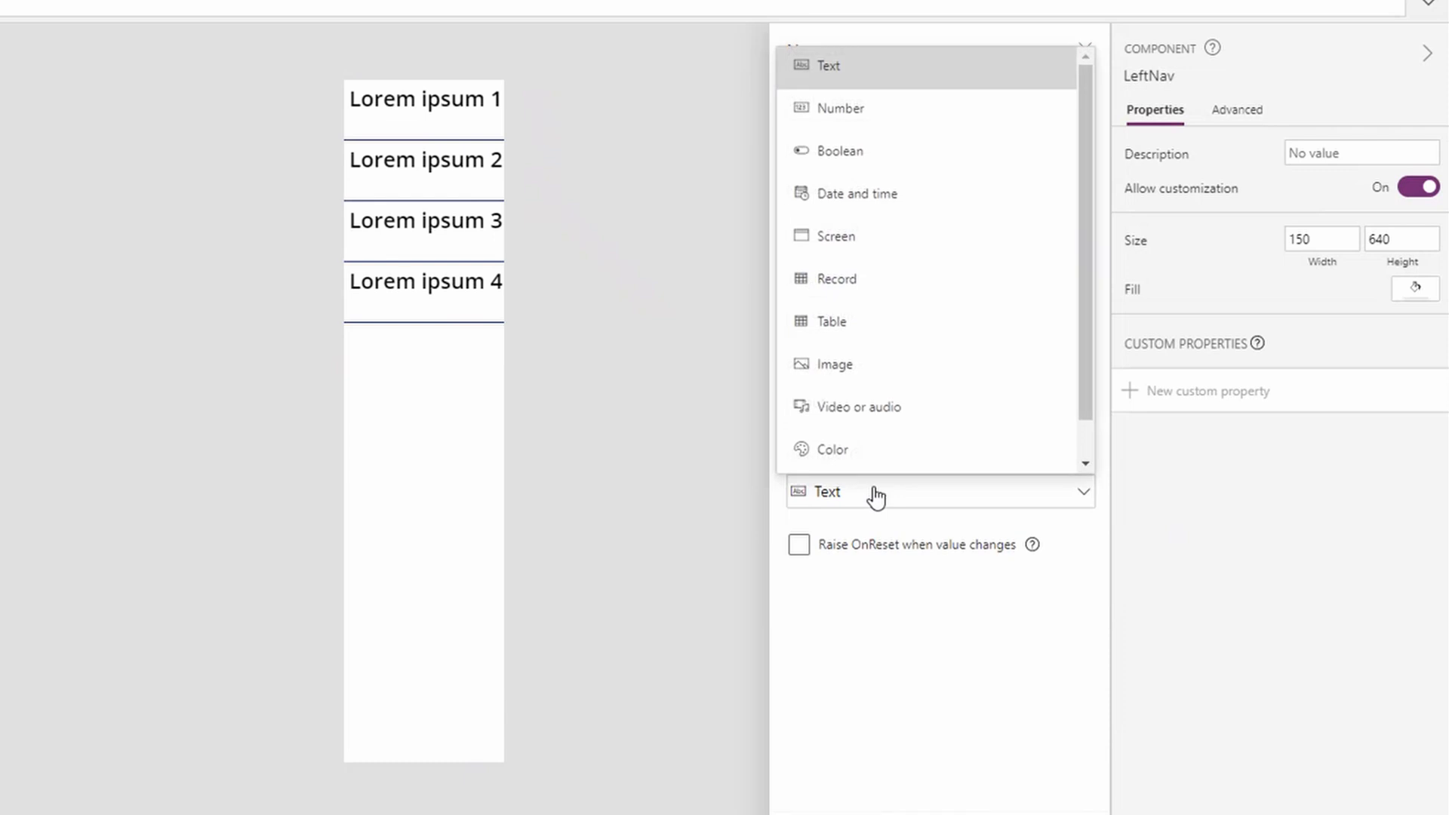
pyautogui.click(915, 329)
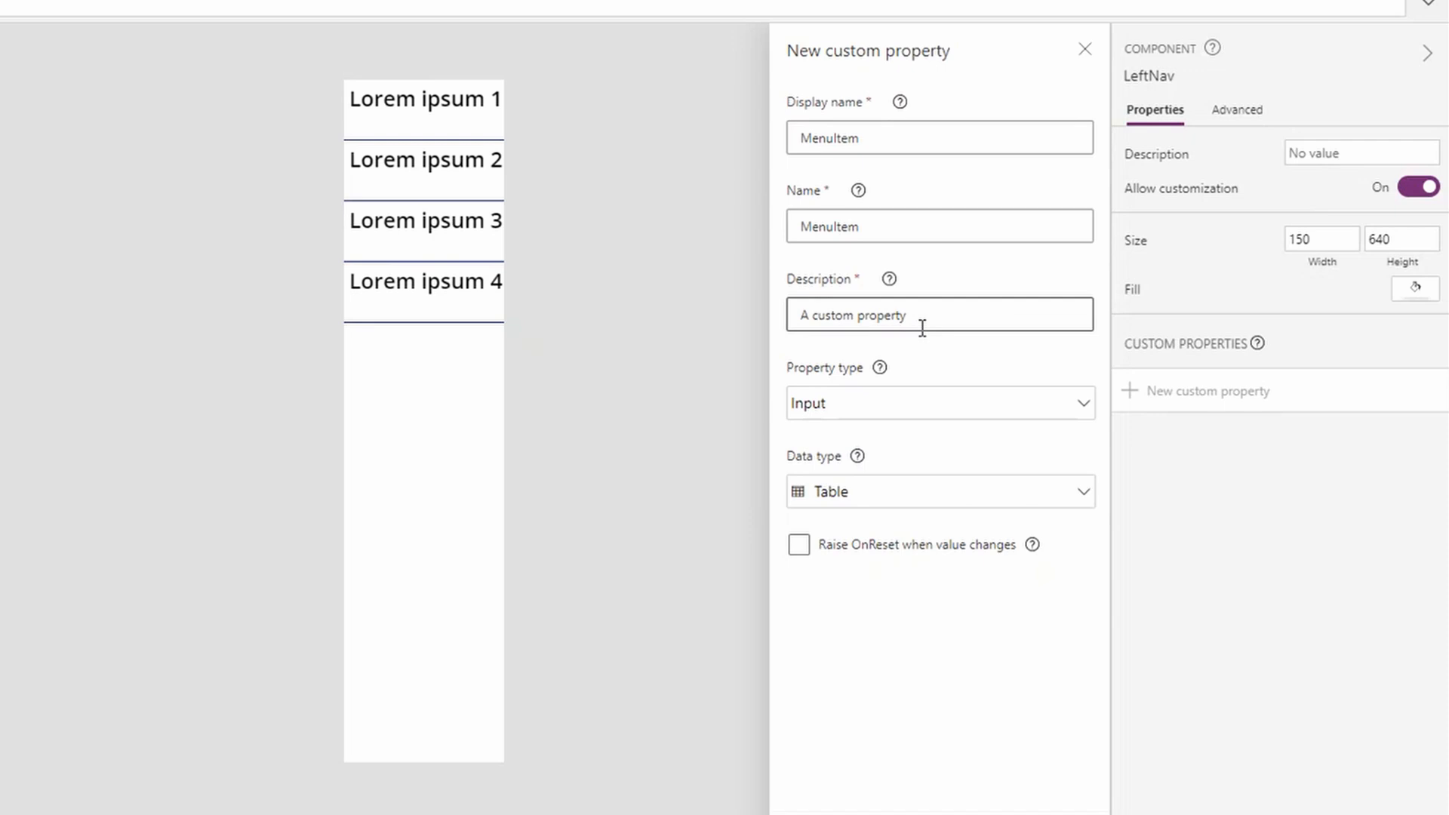
pyautogui.click(974, 814)
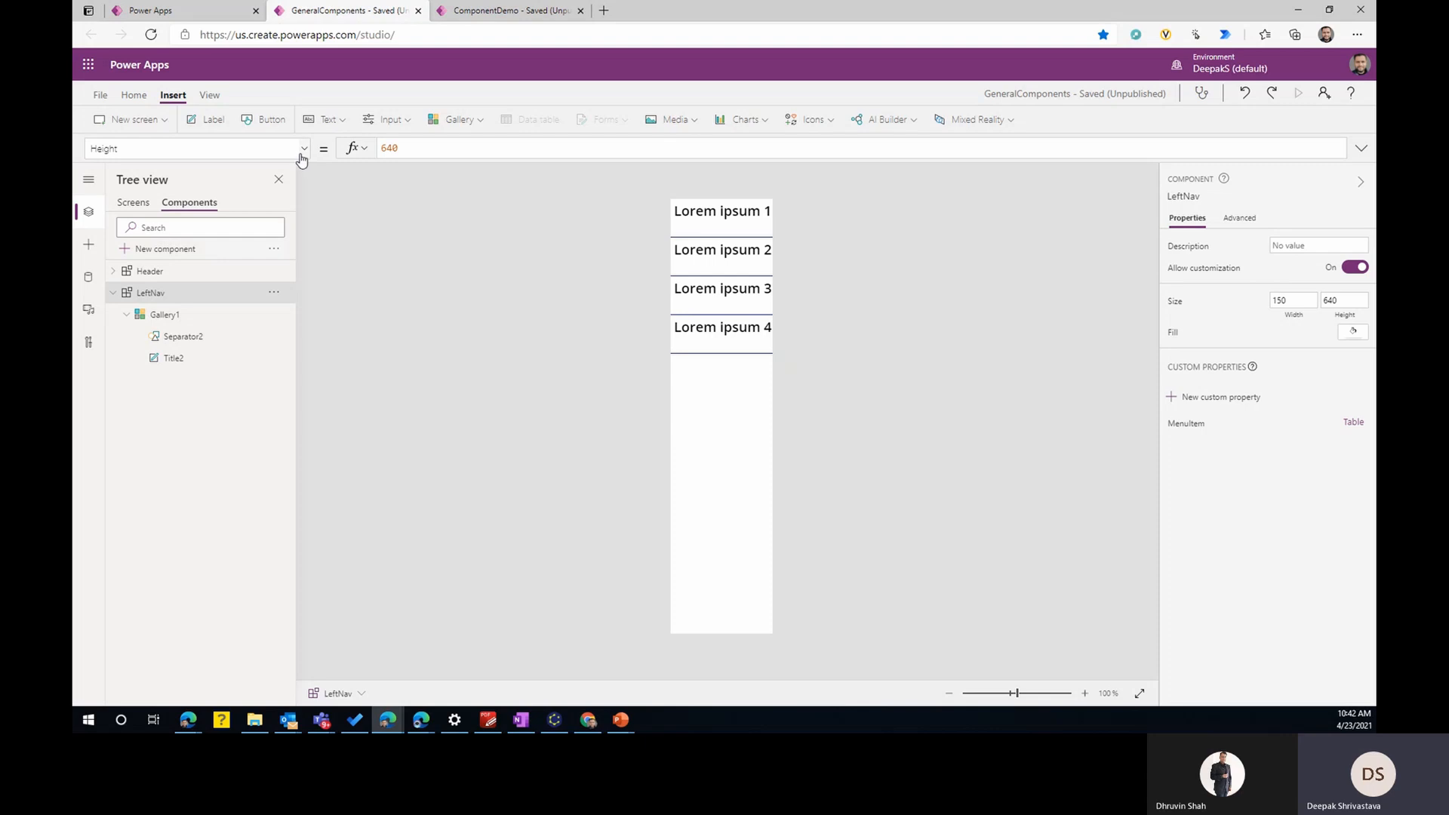
# - Reduce LeftNav's MenuItem default table to a single record with only the field Name set to "Menu1"
pyautogui.click(302, 148)
pyautogui.click(177, 236)
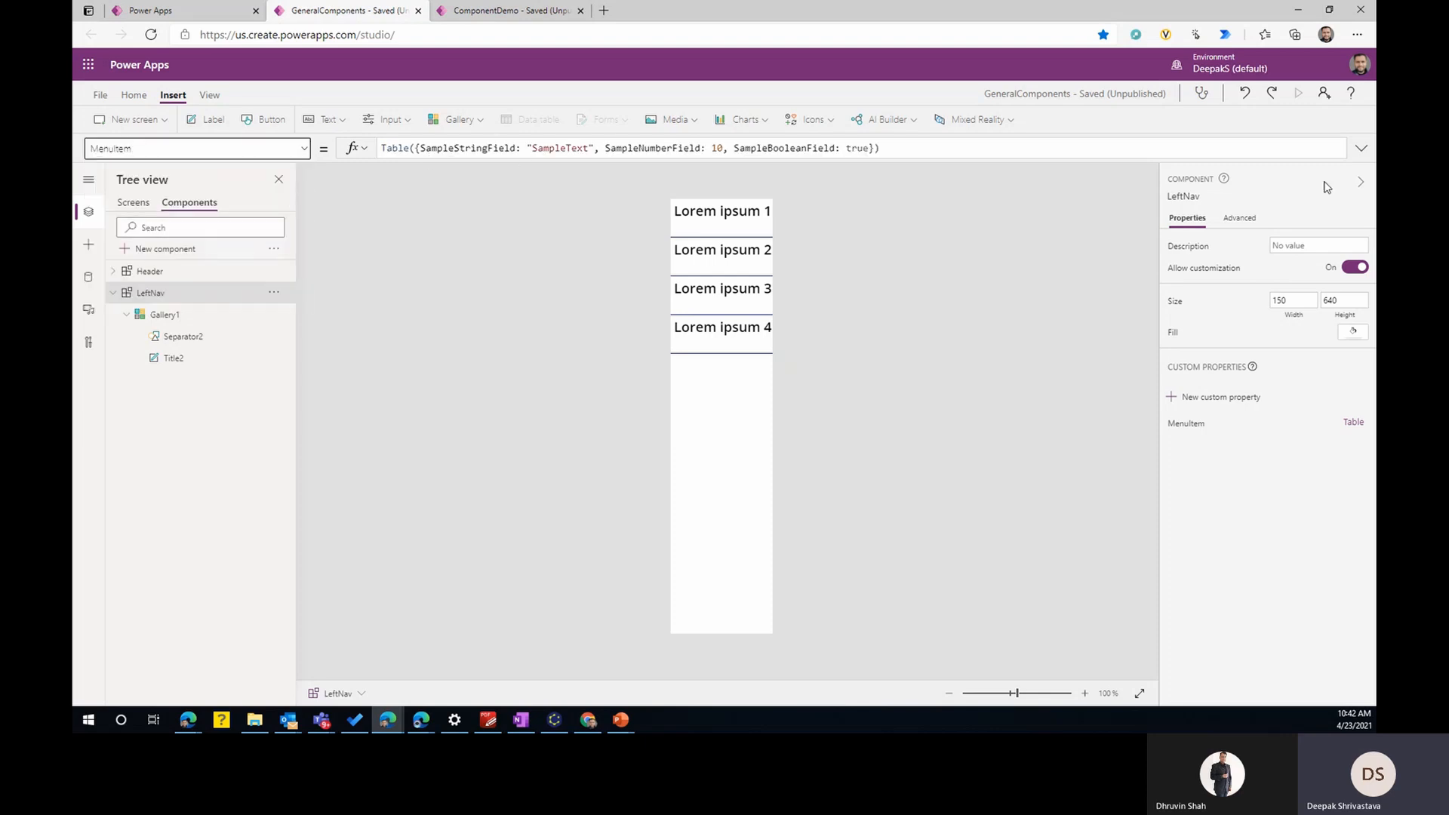
pyautogui.click(1362, 148)
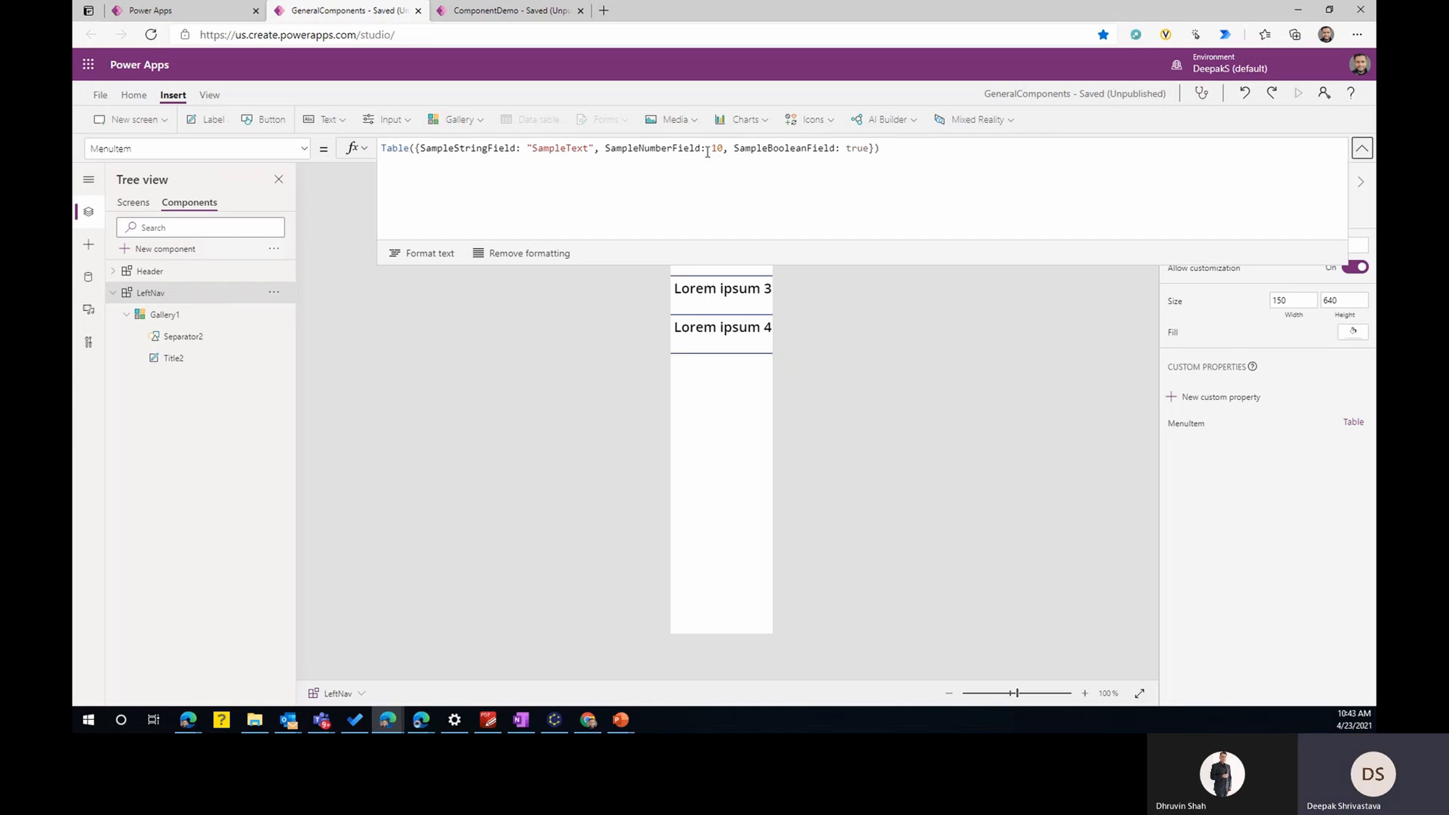
pyautogui.doubleClick(463, 148)
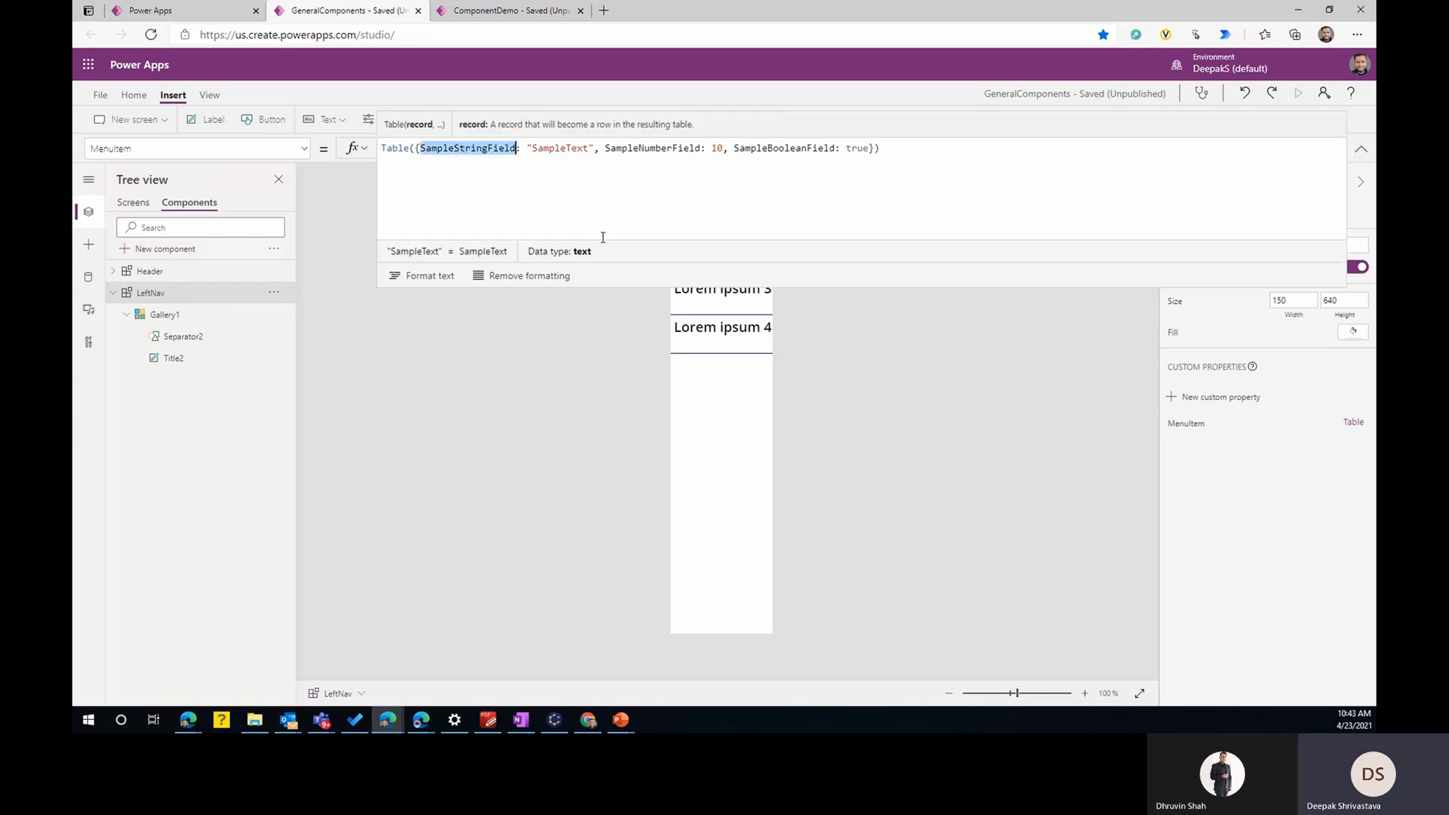
pyautogui.write('Name')
pyautogui.press('Delete')
pyautogui.press('Delete')
pyautogui.press('Delete')
pyautogui.press('Delete')
pyautogui.press('Delete')
pyautogui.press('Delete')
pyautogui.press('Delete')
pyautogui.press('Delete')
pyautogui.press('Delete')
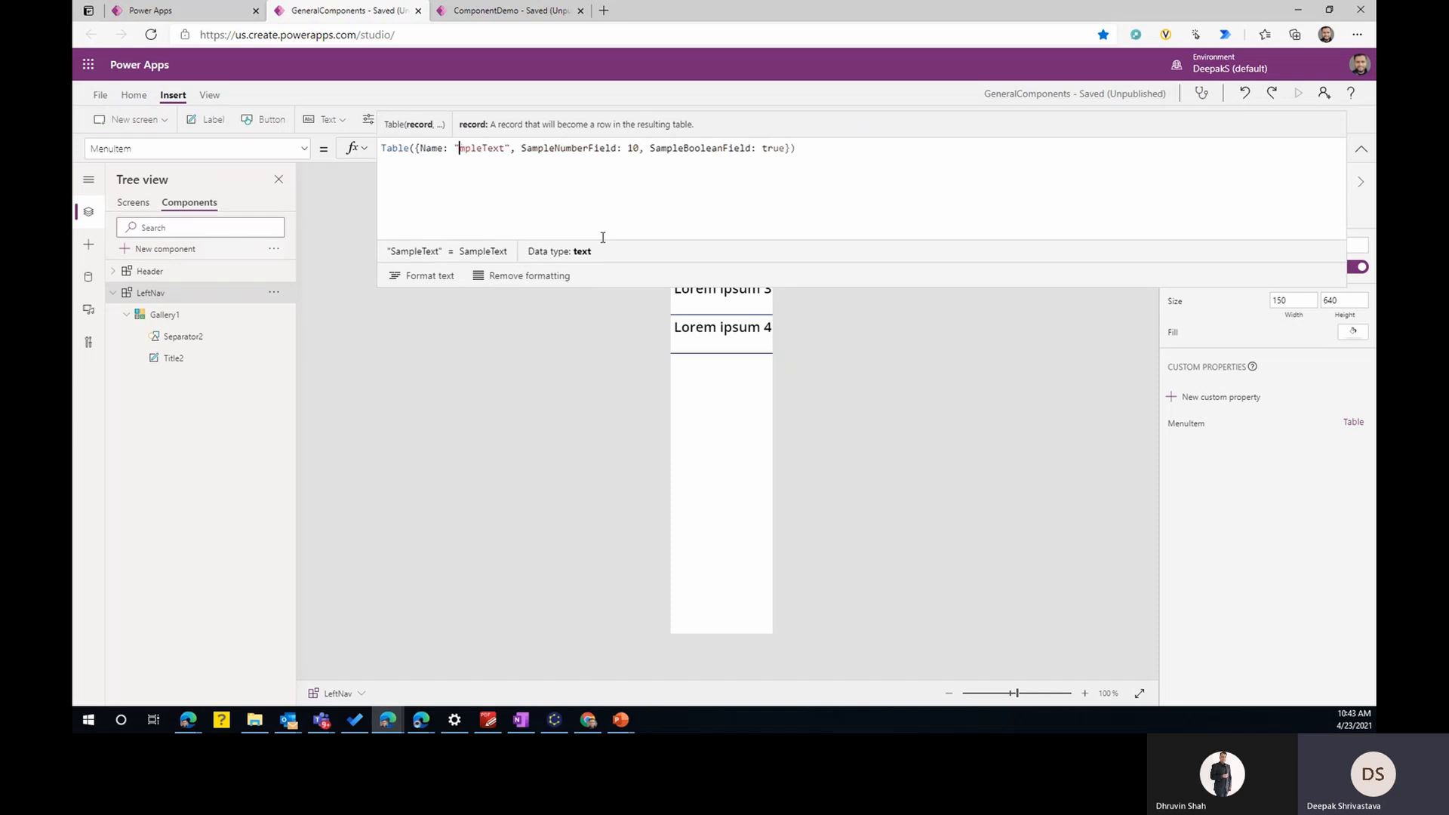
pyautogui.write('Menu1')
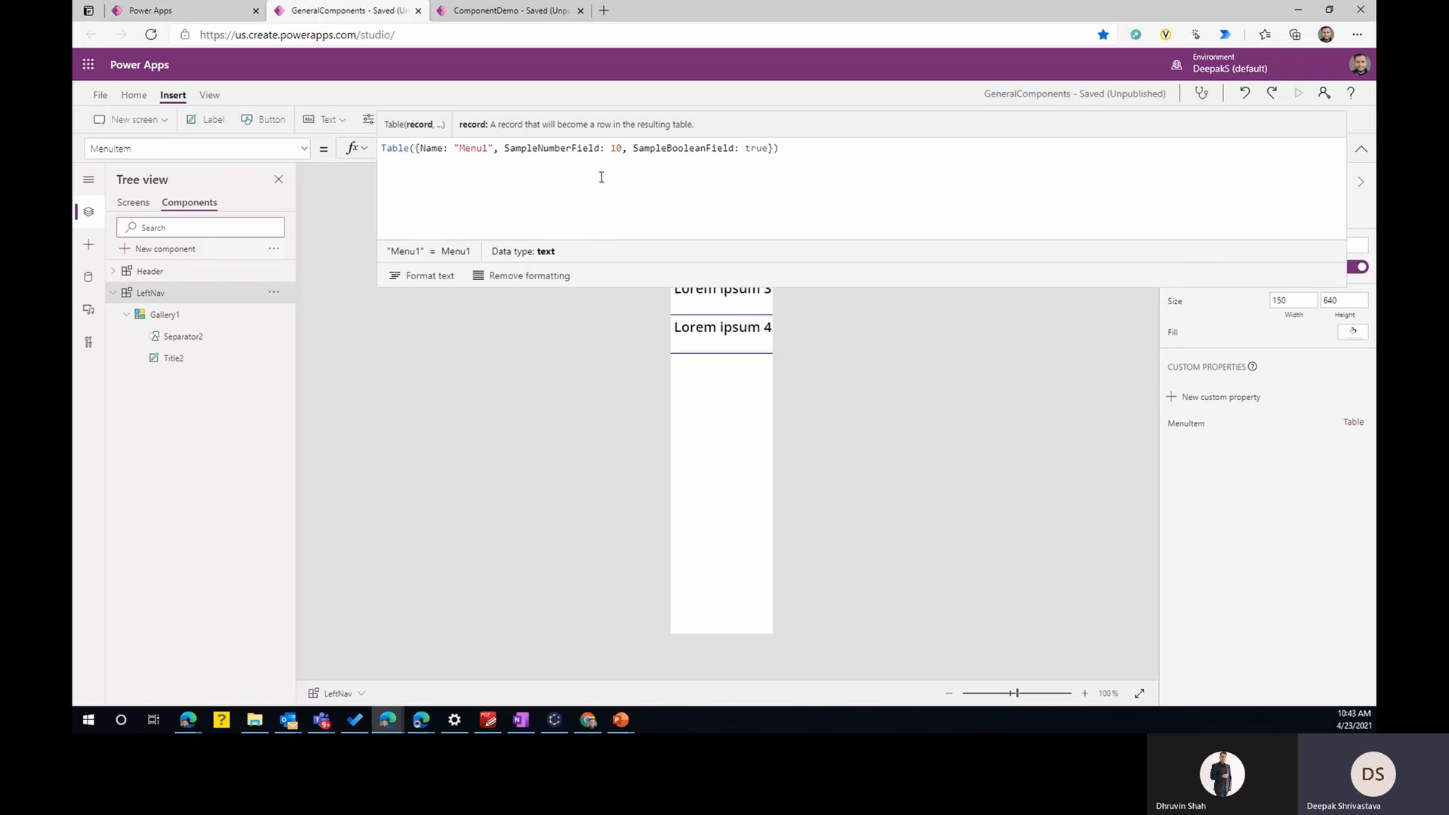
pyautogui.moveTo(493, 149); pyautogui.dragTo(767, 148)
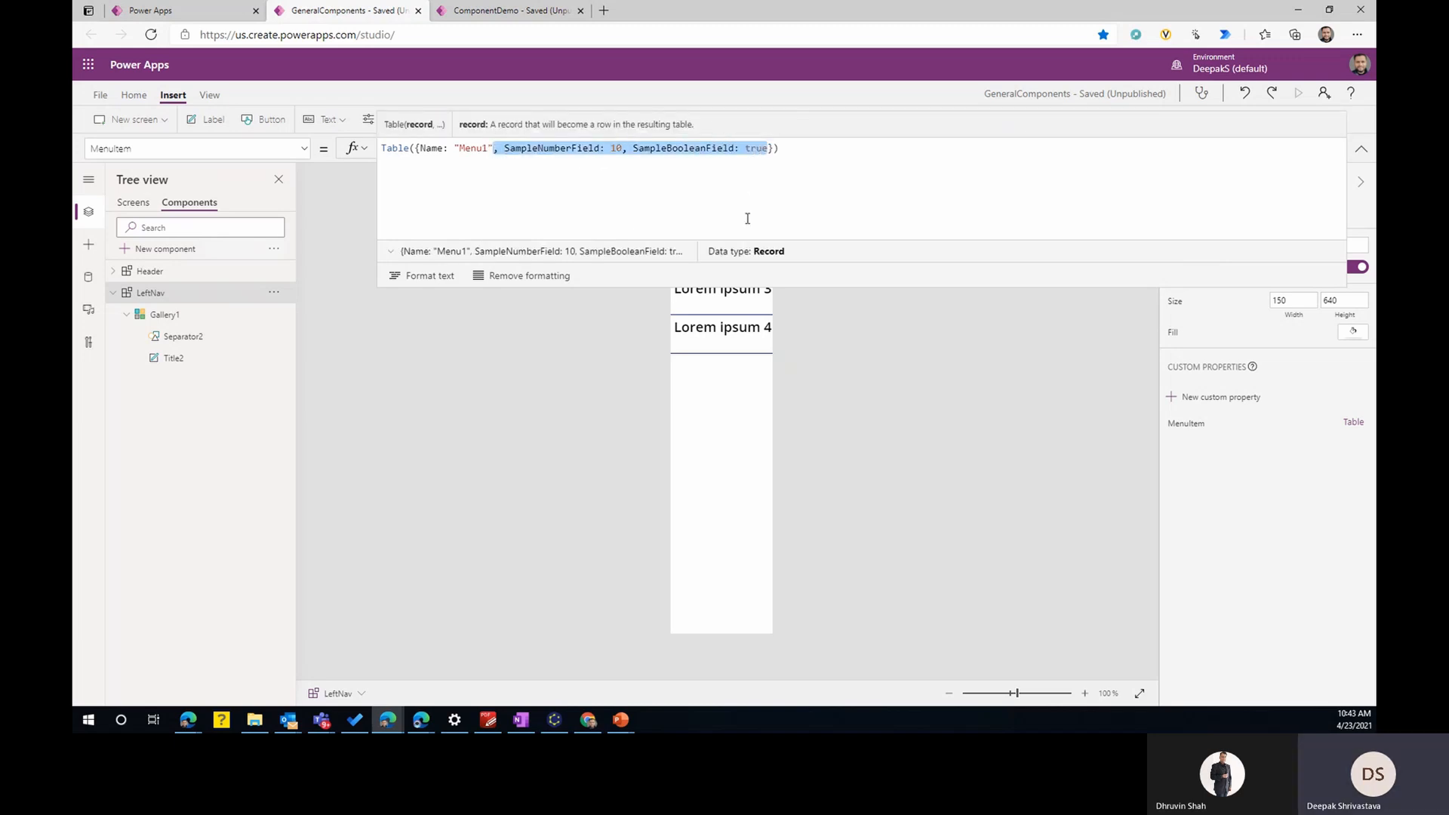
pyautogui.press('BackSpace')
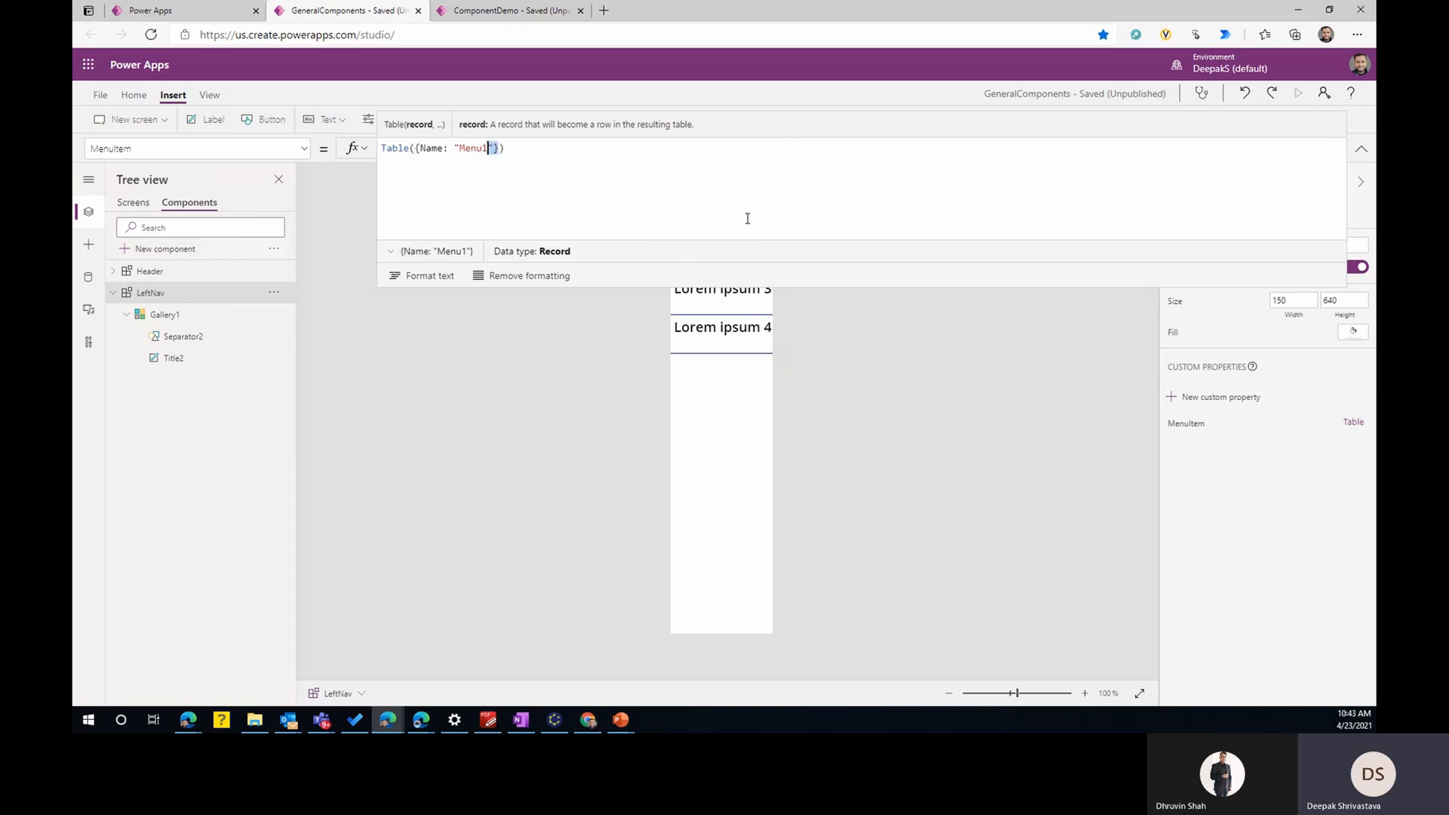
# - Duplicate the {Name: "Menu1"} record in the MenuItem table formula to make five comma-separated records
pyautogui.hotkey('ctrl', 'shift', 'Left')
pyautogui.hotkey('ctrl', 'shift', 'Left')
pyautogui.press('Right')
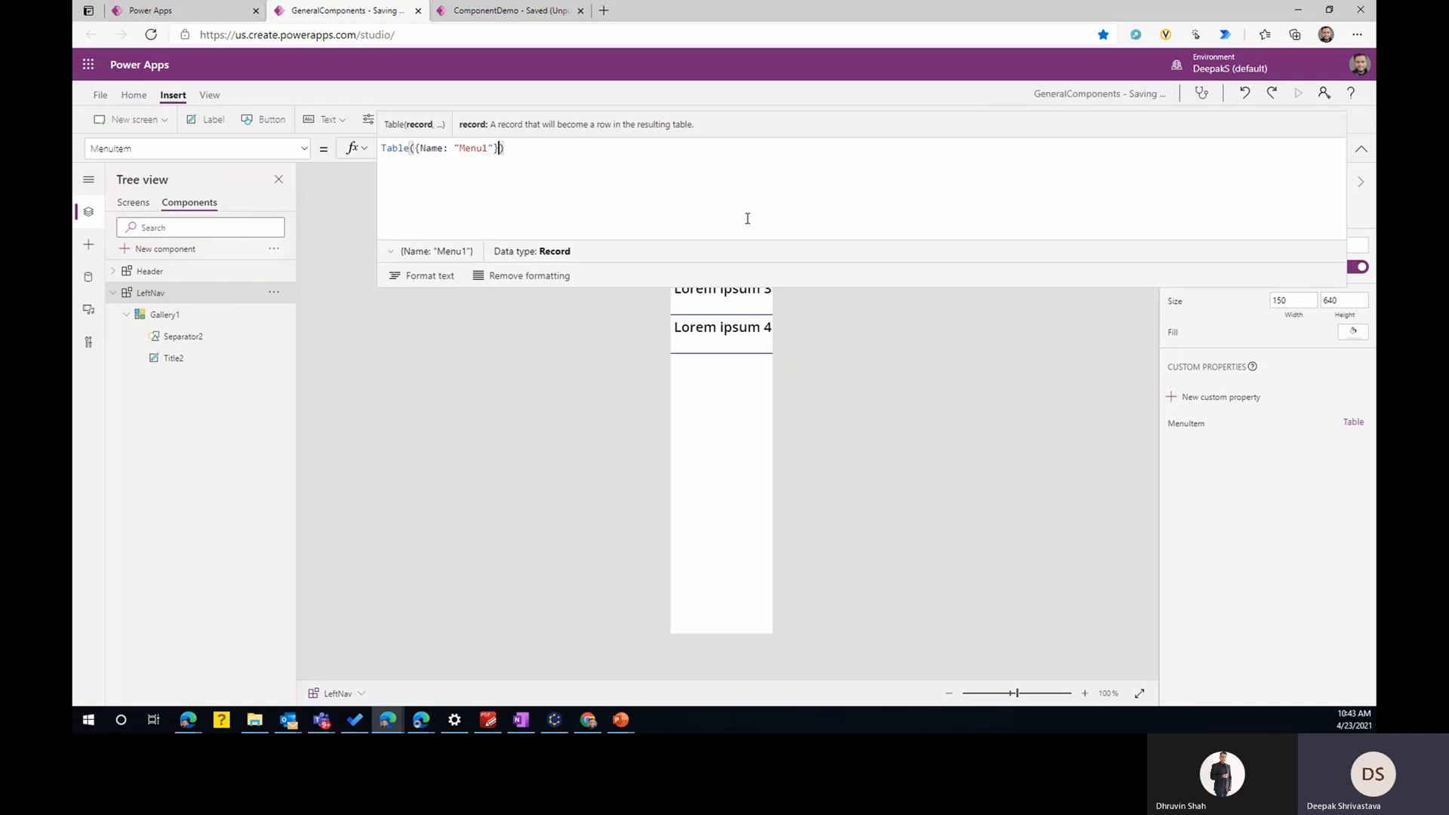
pyautogui.write(',')
pyautogui.write('{Name: "Menu1"}')
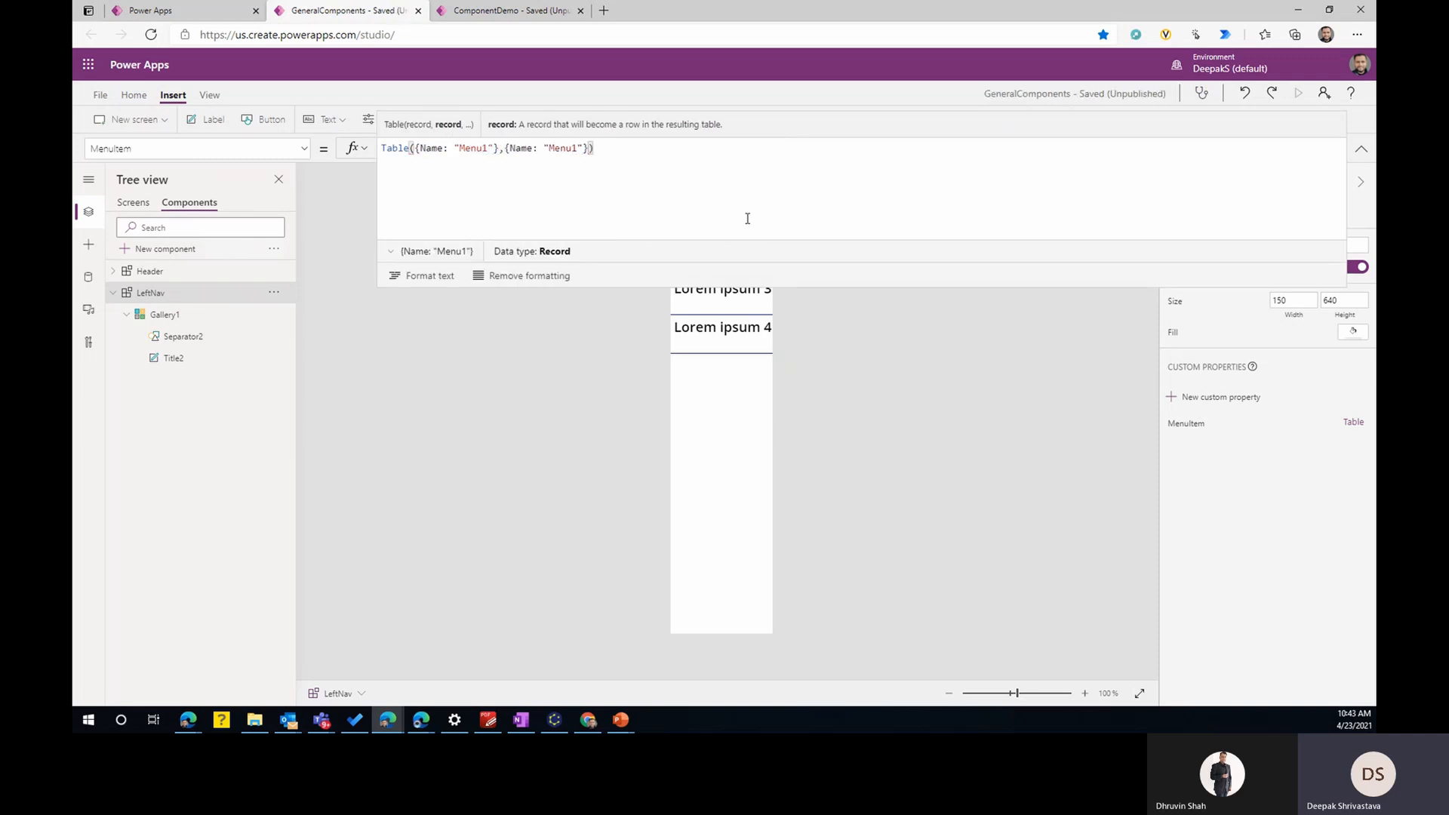
pyautogui.write(',')
pyautogui.write('{Name: "Menu1"}')
pyautogui.write(',')
pyautogui.write('{Name: "Menu1"}')
pyautogui.write(',')
pyautogui.write('{Name: "Menu1"}')
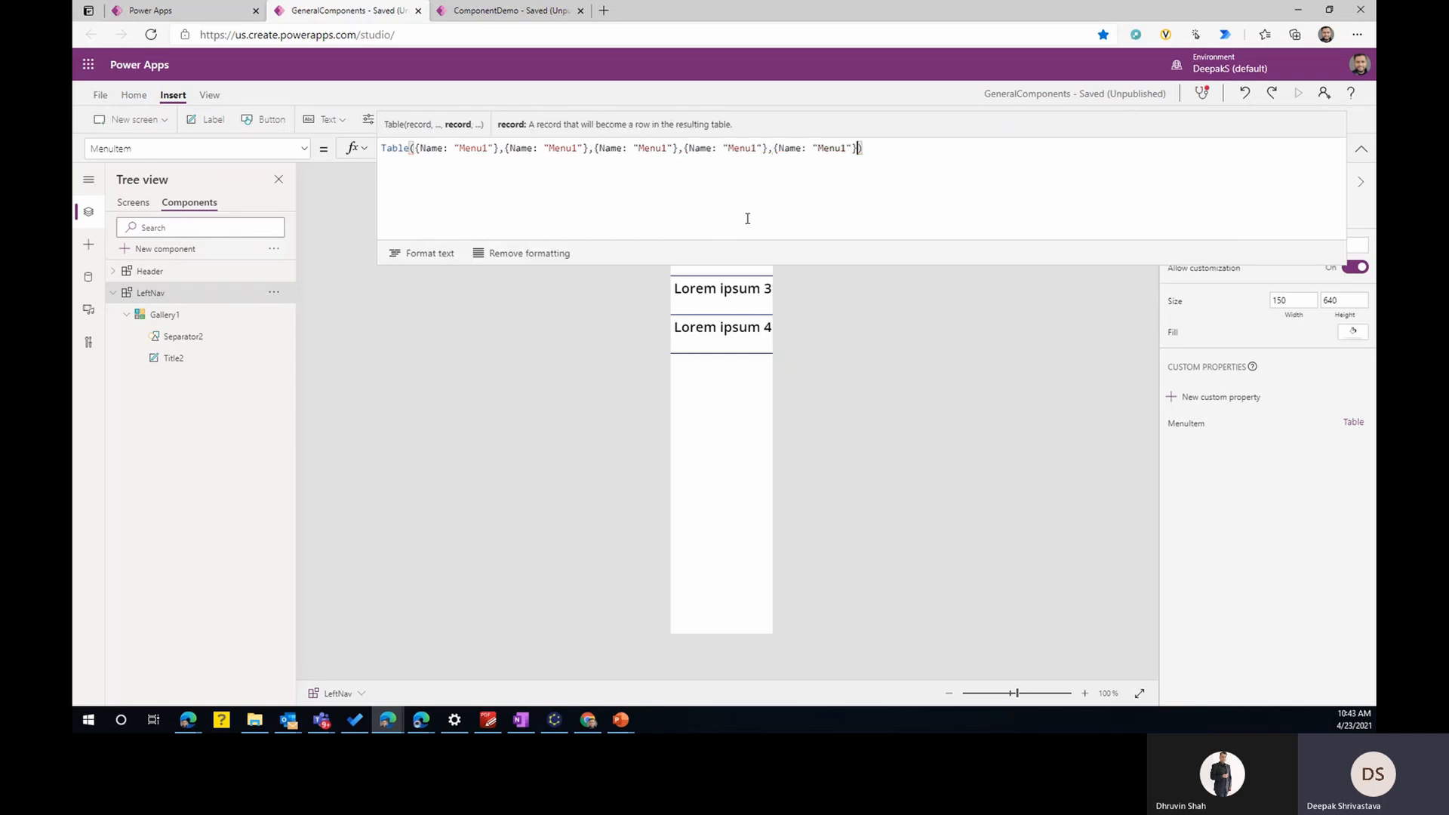
# - Rename the second to fifth records of the MenuItem table as Menu2, Menu3, Menu4 and Menu5
pyautogui.click(578, 148)
pyautogui.press('BackSpace')
pyautogui.write('2')
pyautogui.press('Right')
pyautogui.press('Right')
pyautogui.press('Right')
pyautogui.press('Right')
pyautogui.press('Right')
pyautogui.press('Right')
pyautogui.press('Right')
pyautogui.press('Right')
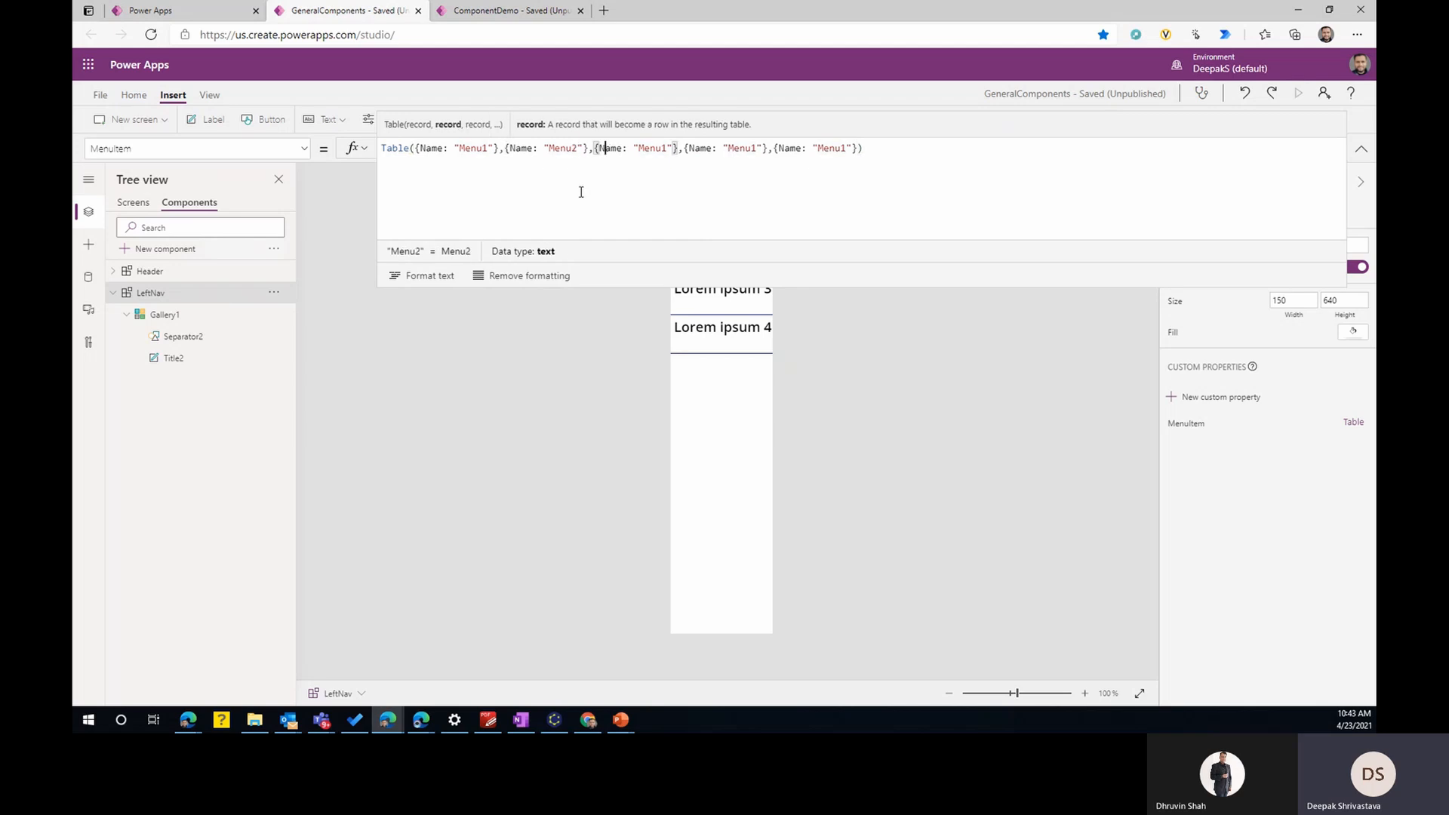
pyautogui.press('BackSpace')
pyautogui.write('3')
pyautogui.press('Right')
pyautogui.press('Right')
pyautogui.press('Right')
pyautogui.press('Right')
pyautogui.press('Right')
pyautogui.press('Right')
pyautogui.press('Right')
pyautogui.press('Right')
pyautogui.press('Right')
pyautogui.press('Right')
pyautogui.press('Right')
pyautogui.press('Right')
pyautogui.press('Right')
pyautogui.press('Right')
pyautogui.press('Right')
pyautogui.press('Right')
pyautogui.press('BackSpace')
pyautogui.write('4')
pyautogui.press('Right')
pyautogui.press('Right')
pyautogui.press('Right')
pyautogui.press('Right')
pyautogui.press('Right')
pyautogui.press('Right')
pyautogui.press('Right')
pyautogui.press('Right')
pyautogui.press('Right')
pyautogui.press('Right')
pyautogui.press('Right')
pyautogui.press('Right')
pyautogui.press('Right')
pyautogui.press('Right')
pyautogui.press('Right')
pyautogui.press('Right')
pyautogui.press('BackSpace')
pyautogui.write('5')
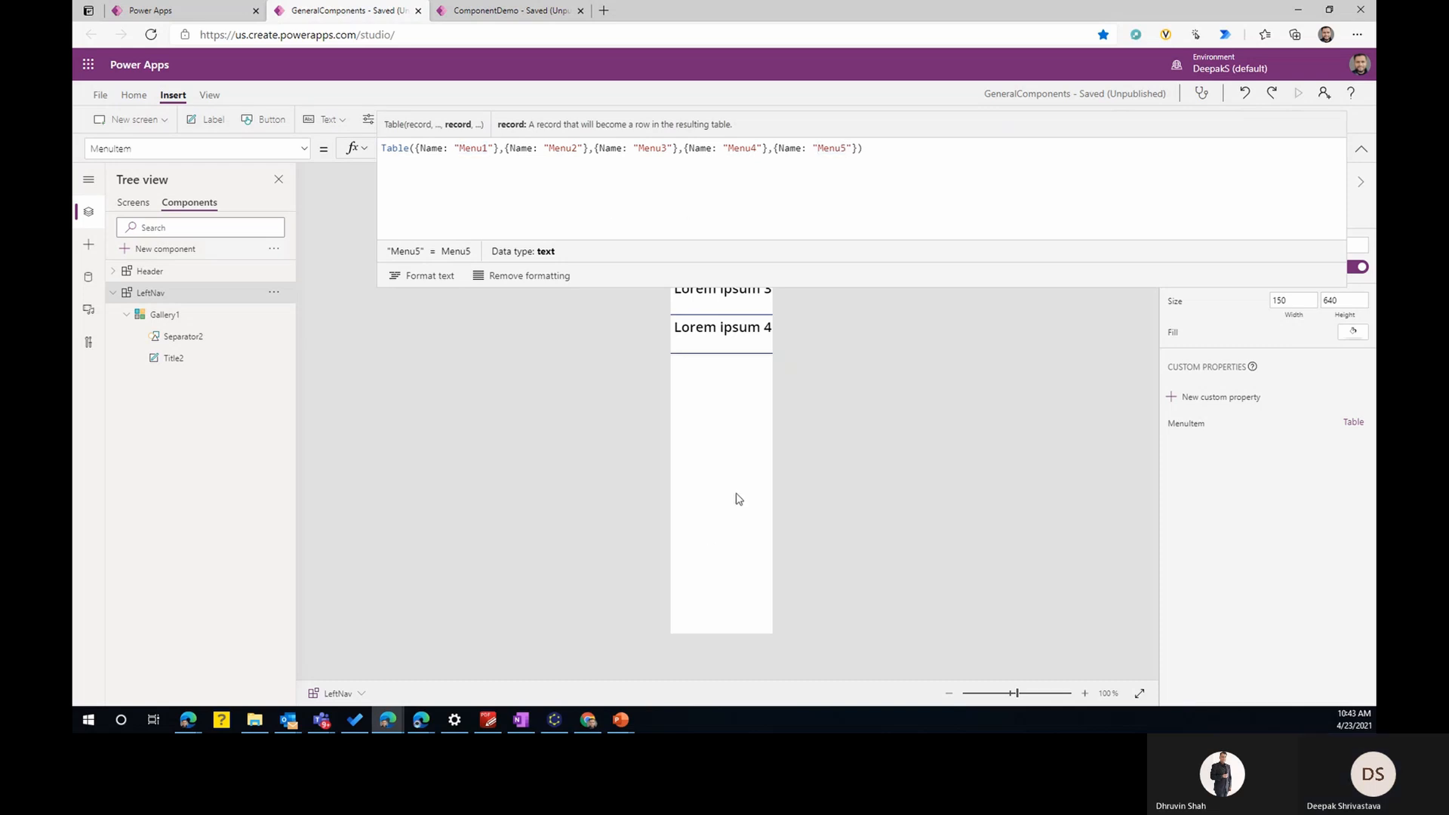
# - Set Gallery1's Items to LeftNav.MenuItem and stretch the gallery down to a height of about 637
pyautogui.click(726, 532)
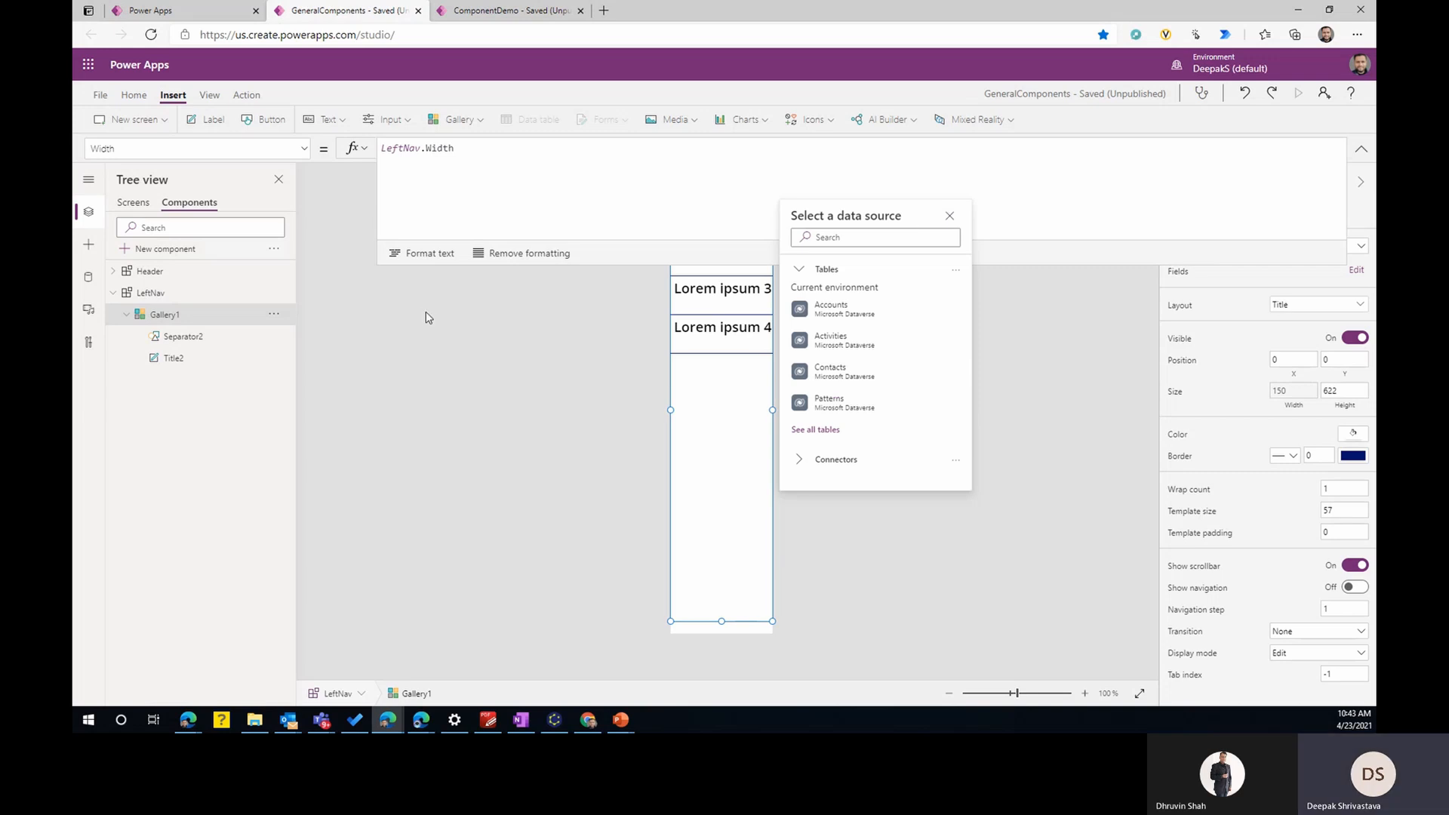
pyautogui.click(1362, 247)
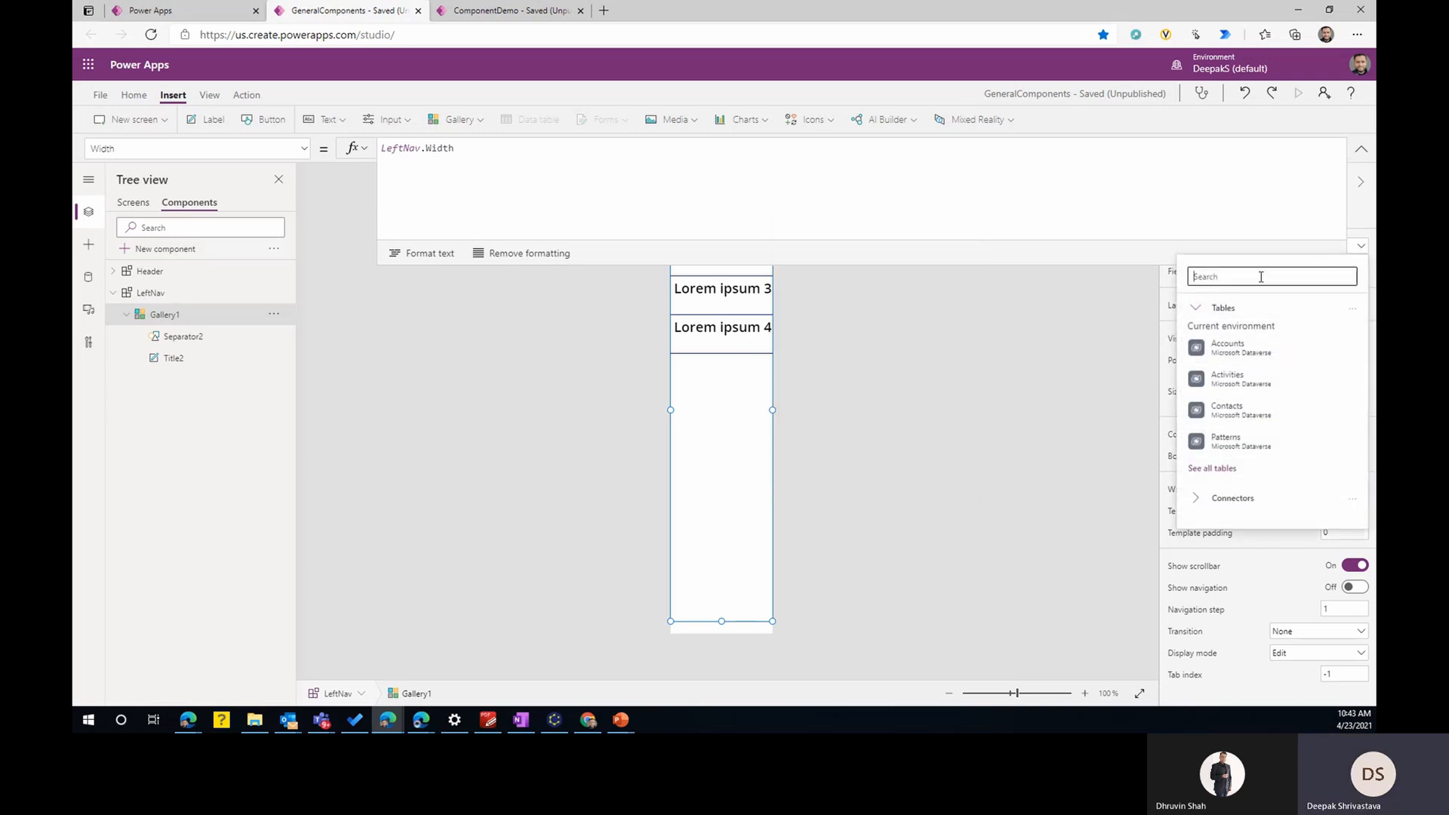
pyautogui.click(722, 595)
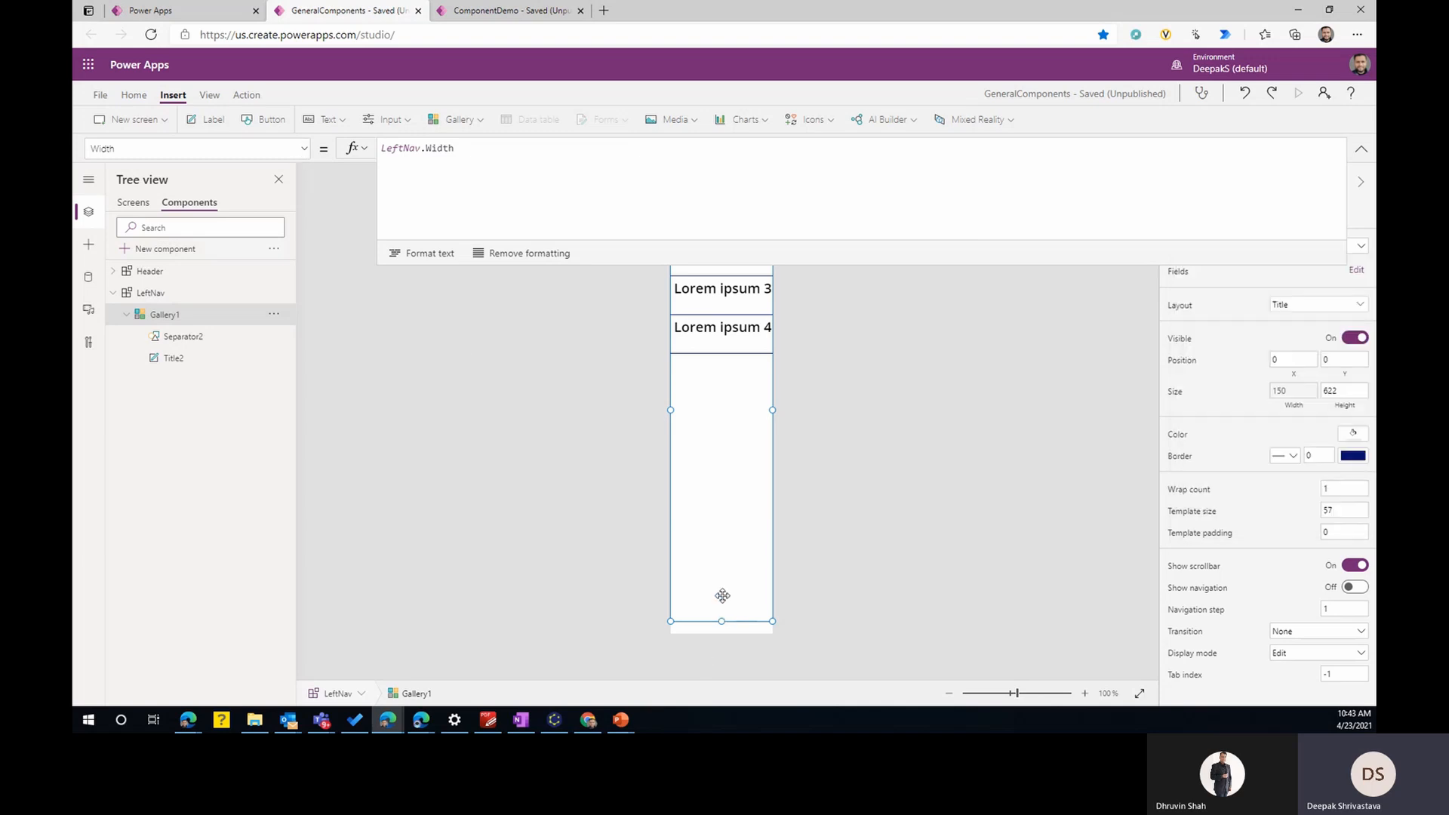
pyautogui.click(305, 148)
pyautogui.scroll(-2, 225, 337)
pyautogui.scroll(-2, 225, 338)
pyautogui.click(161, 413)
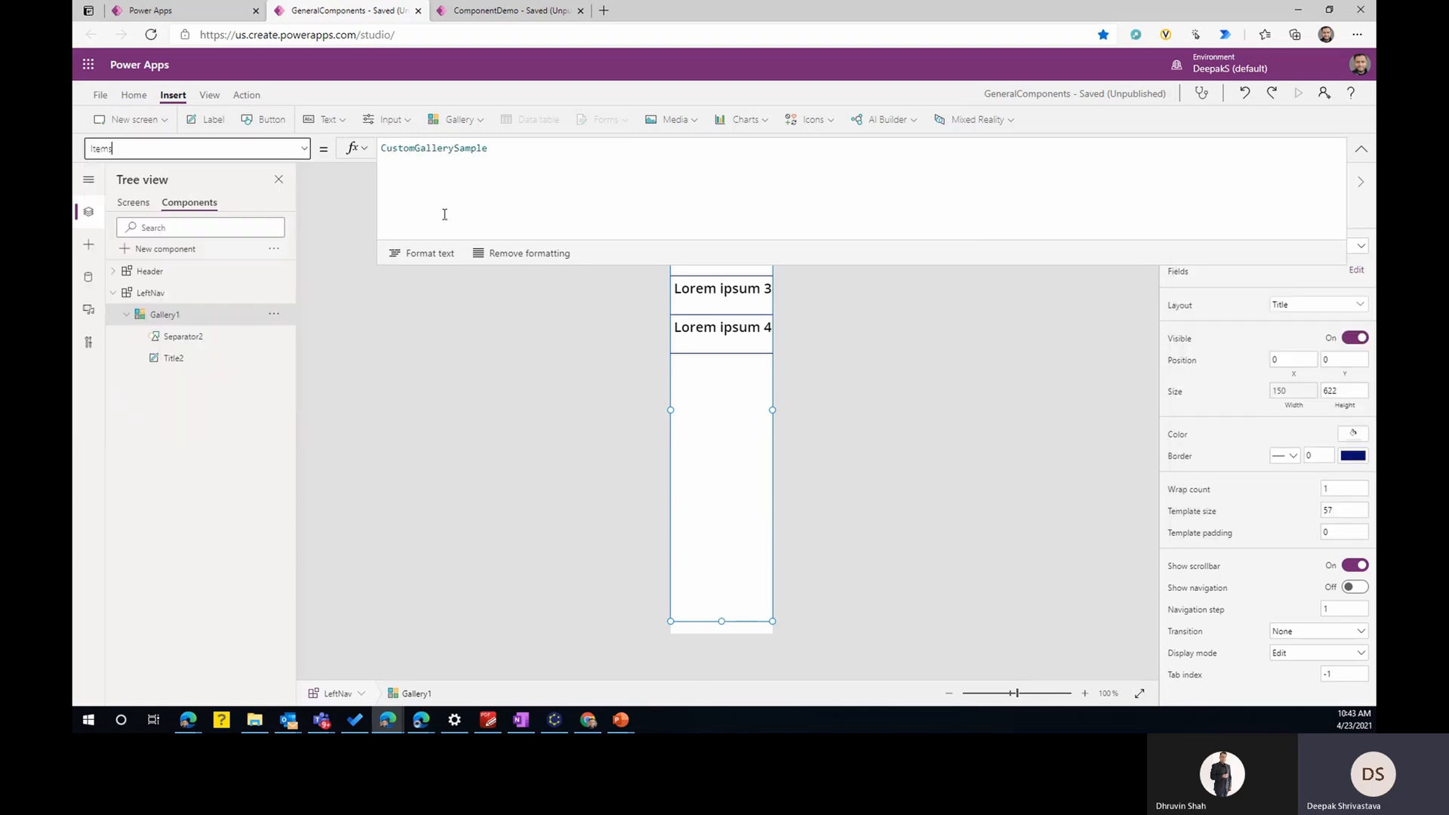
pyautogui.doubleClick(458, 148)
pyautogui.write('left')
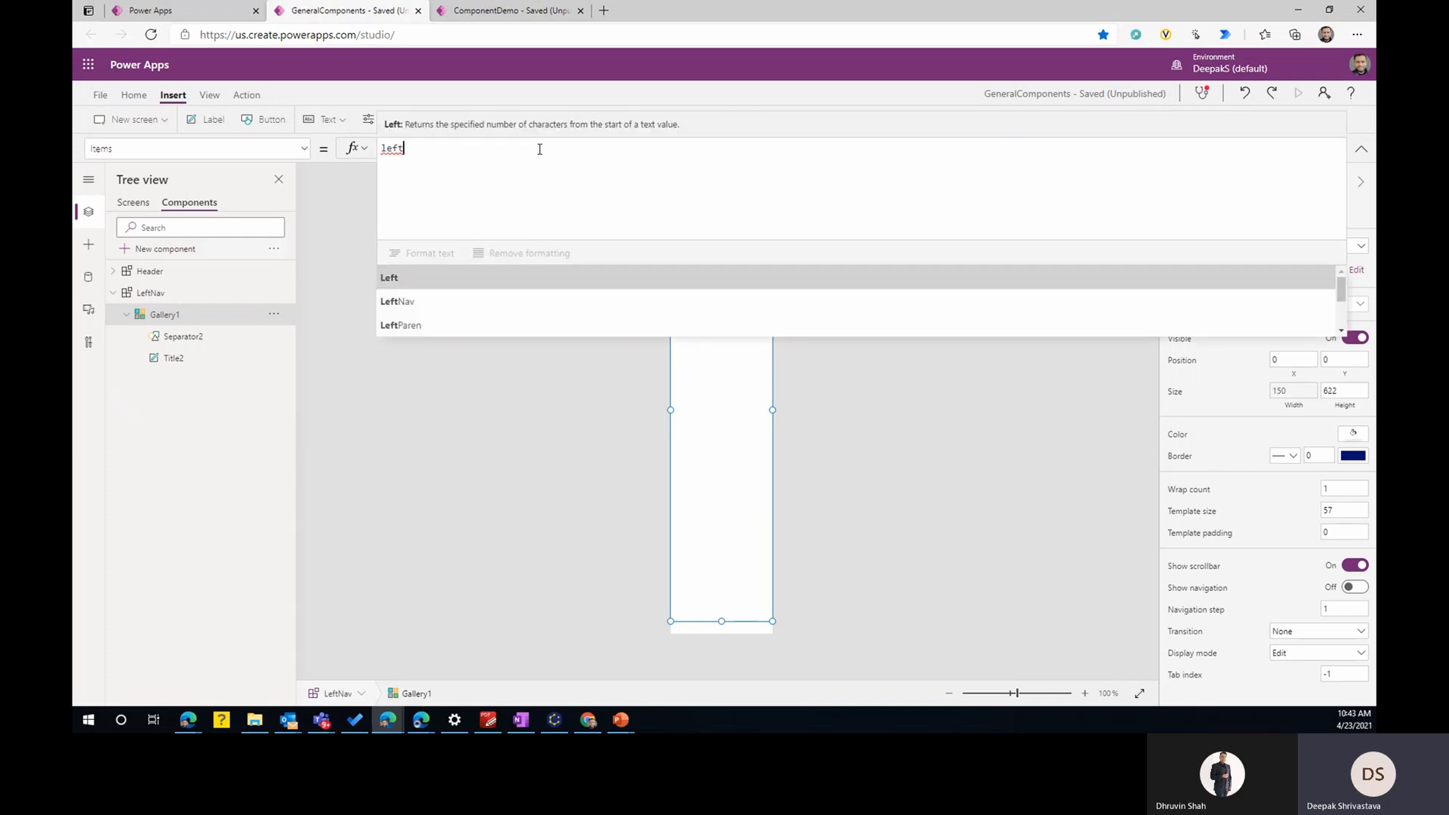
pyautogui.press('Down')
pyautogui.press('Tab')
pyautogui.write('.m')
pyautogui.press('Tab')
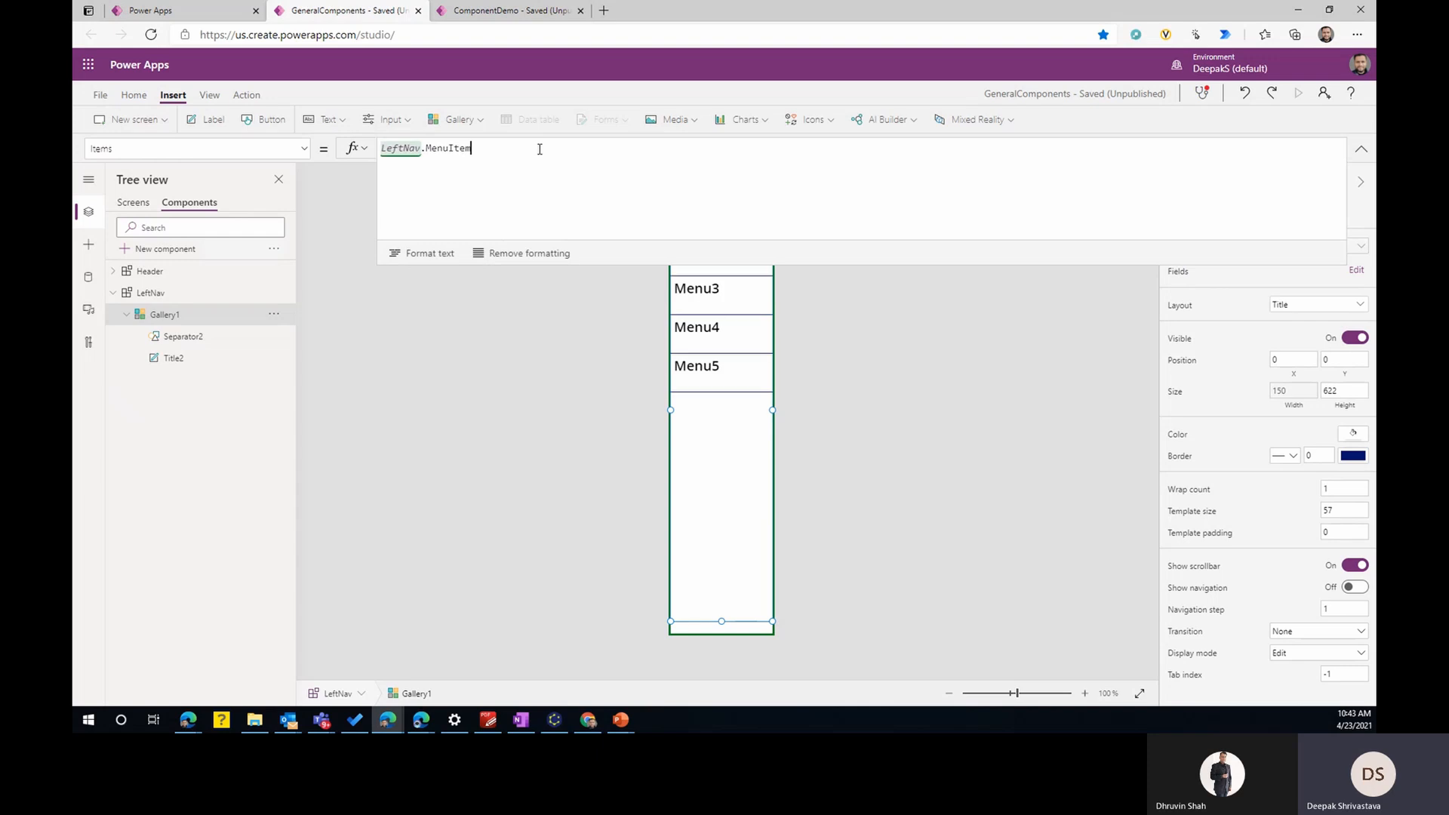
pyautogui.click(1362, 148)
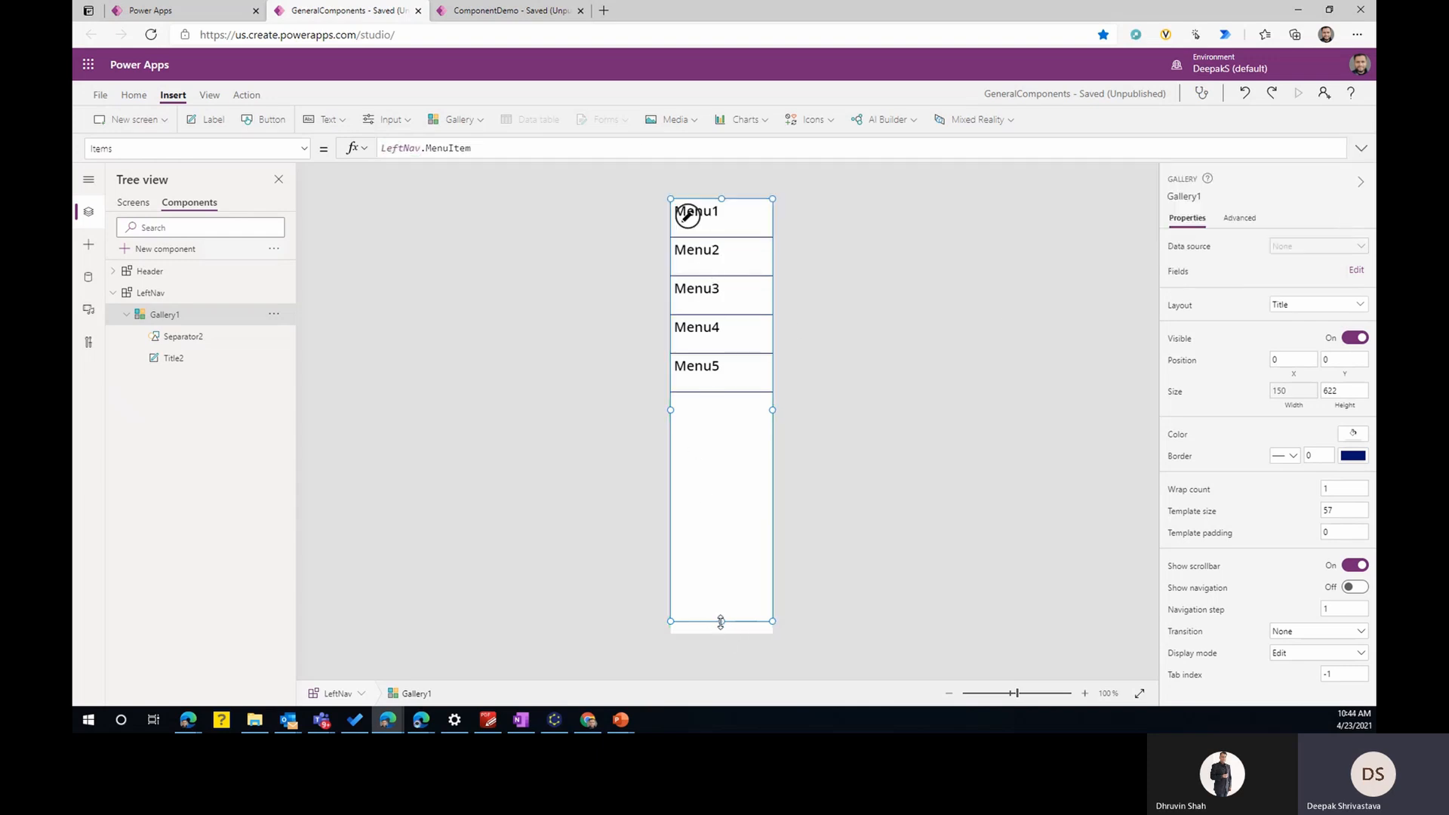
pyautogui.moveTo(721, 622); pyautogui.dragTo(721, 632)
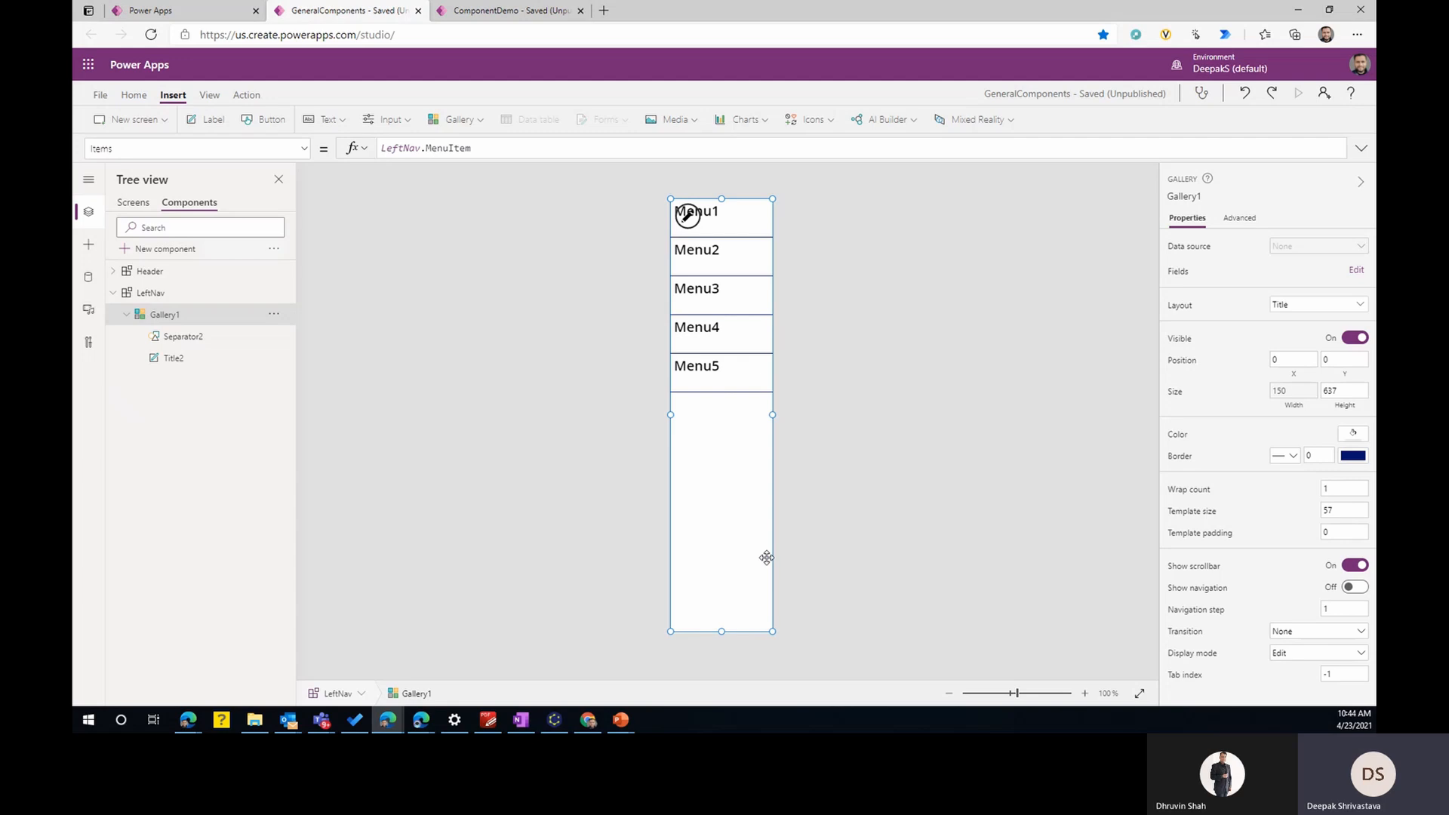
# - Define a new LeftNav custom property named CurrentMenu with the property type Output
pyautogui.click(160, 293)
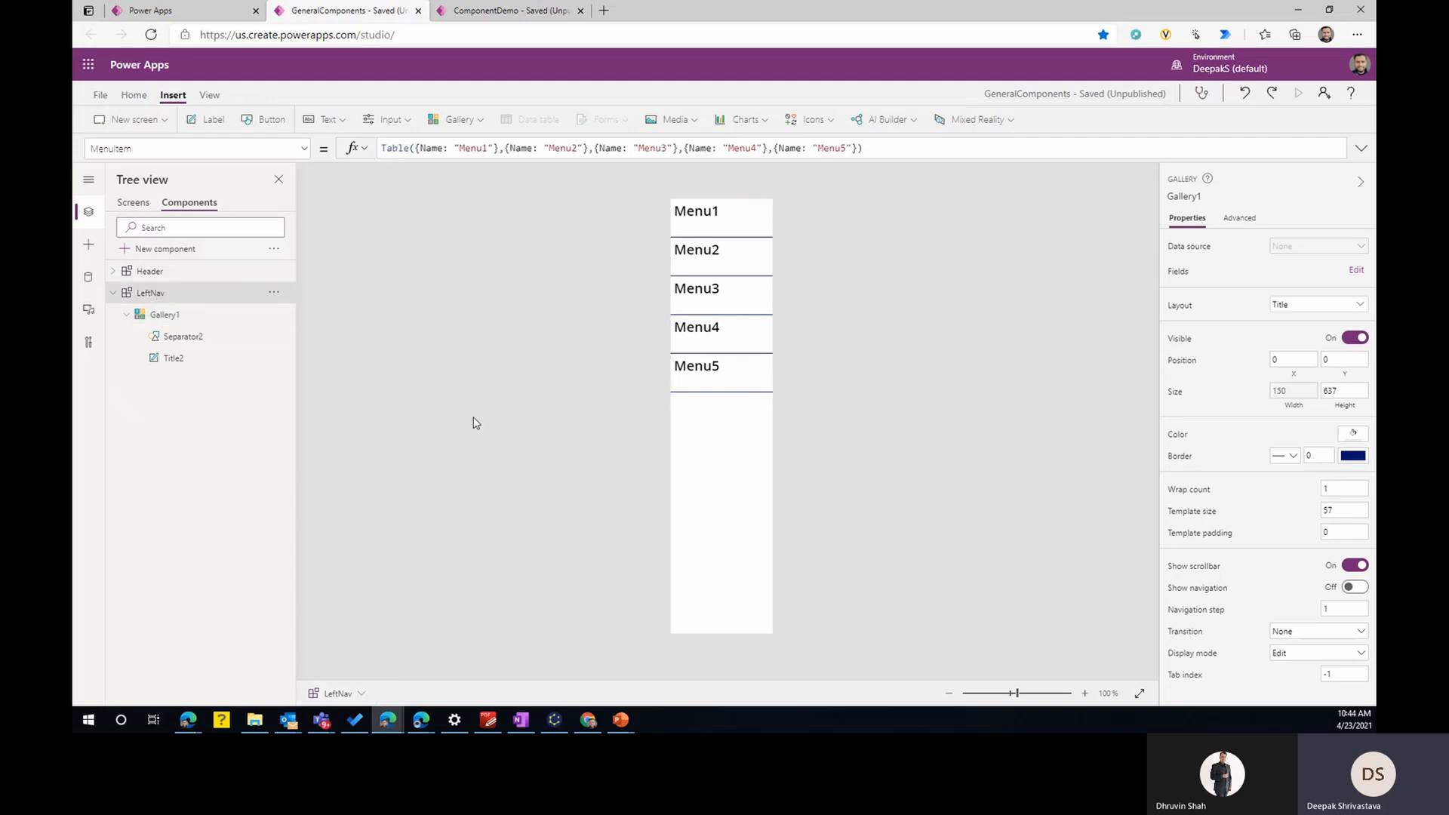
pyautogui.click(1195, 403)
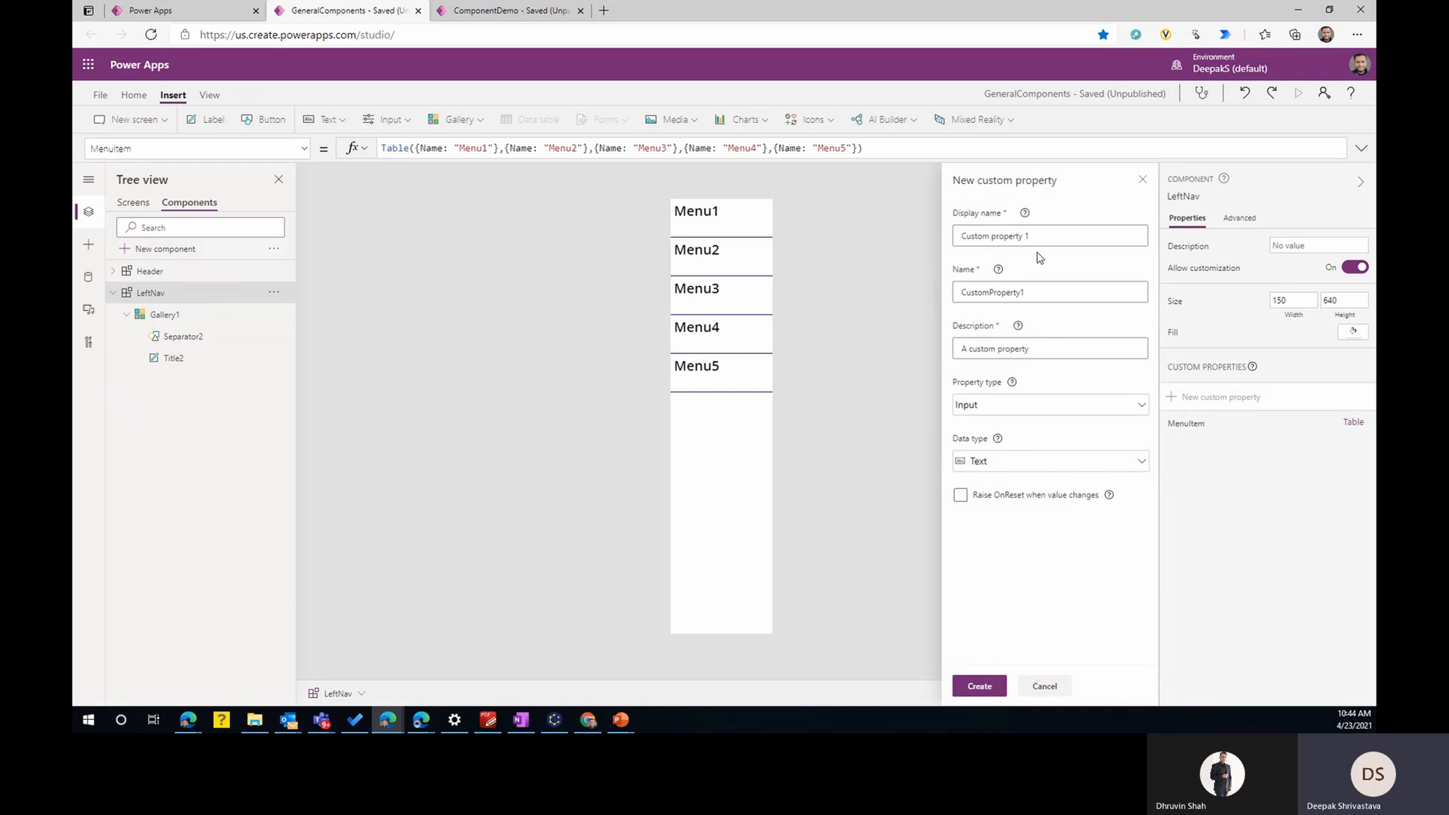
pyautogui.moveTo(1040, 240); pyautogui.dragTo(919, 242)
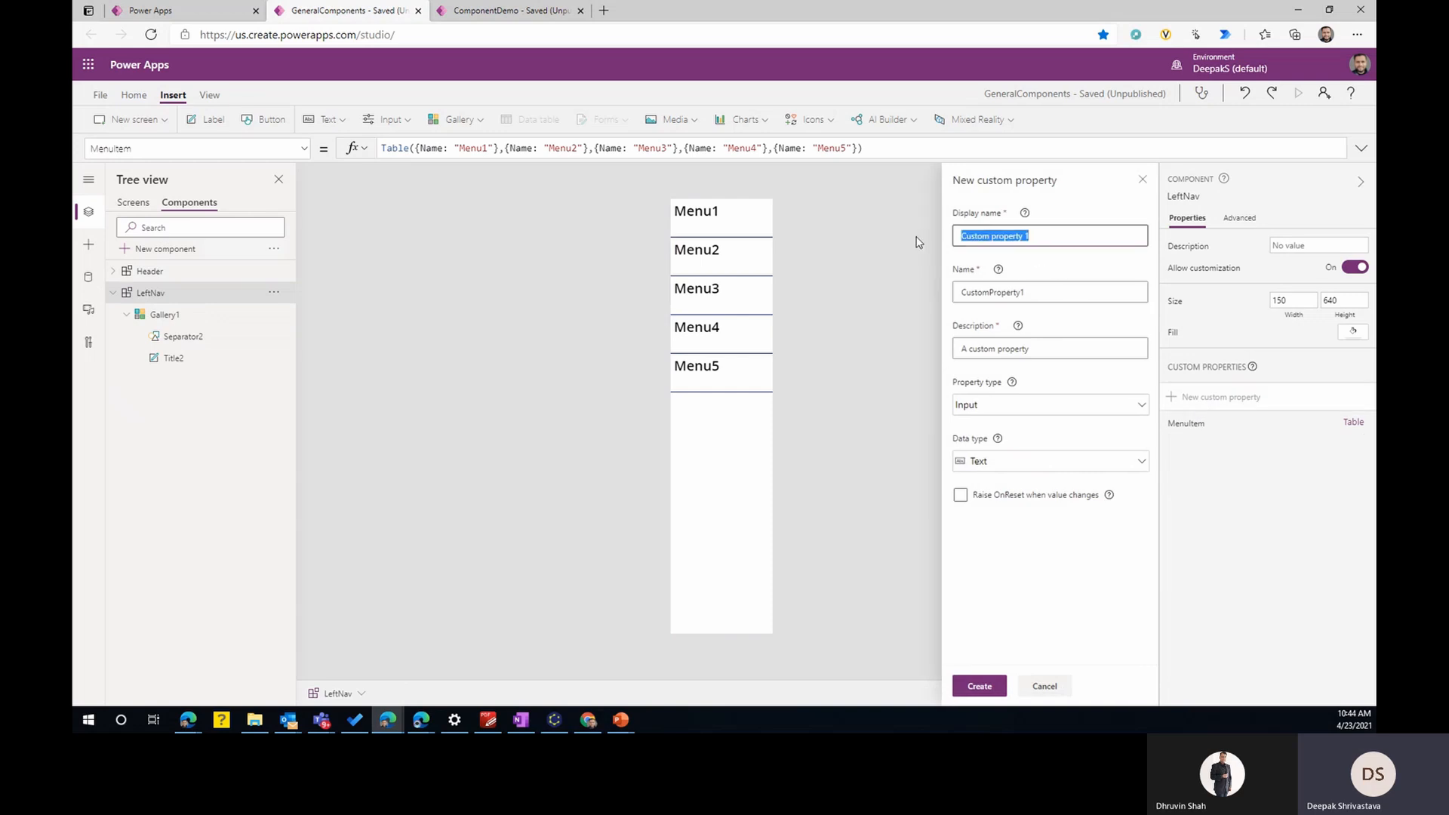
pyautogui.write('CurrentN')
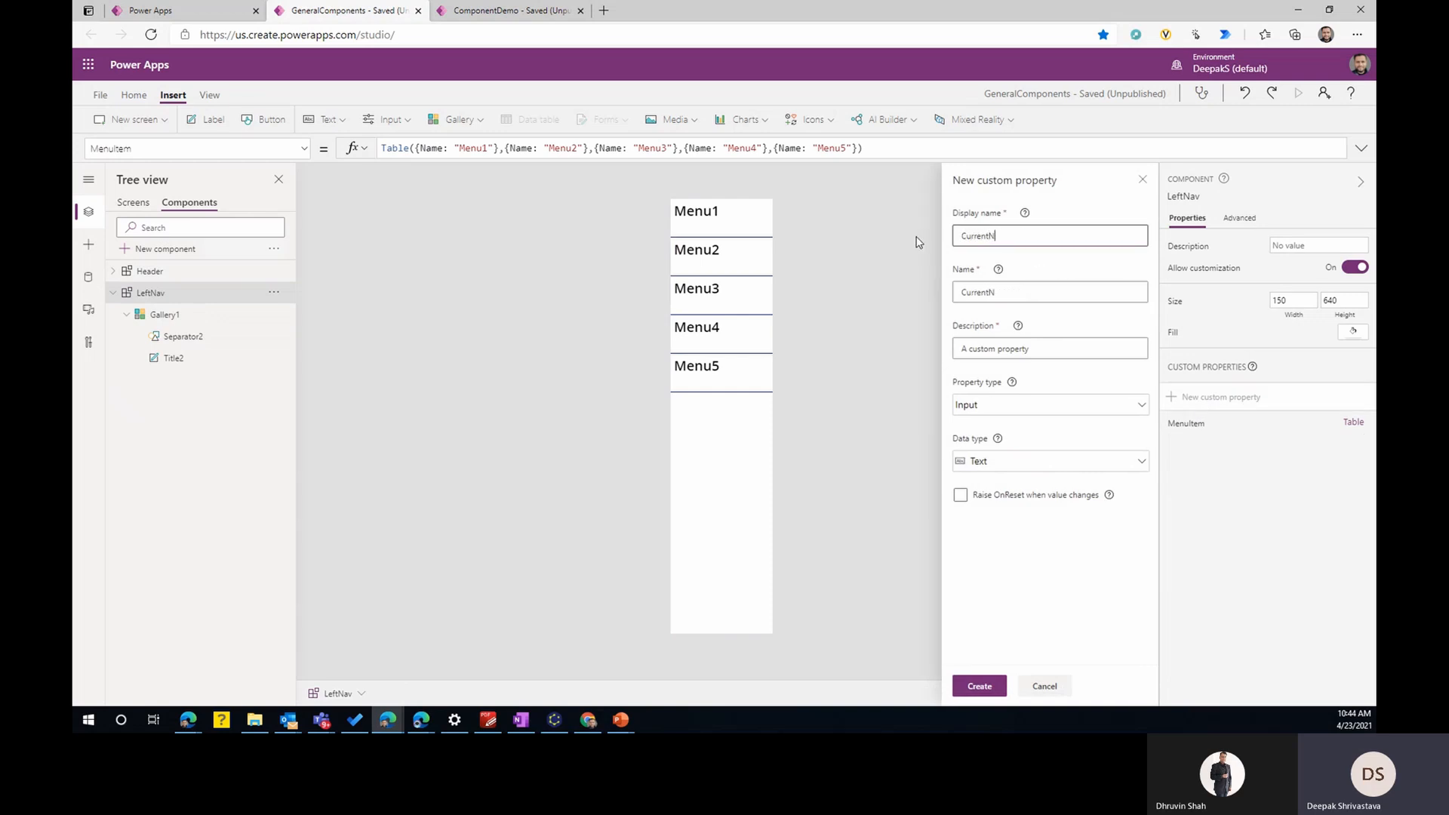
pyautogui.press('BackSpace')
pyautogui.press('BackSpace')
pyautogui.write('Menu')
pyautogui.click(1042, 412)
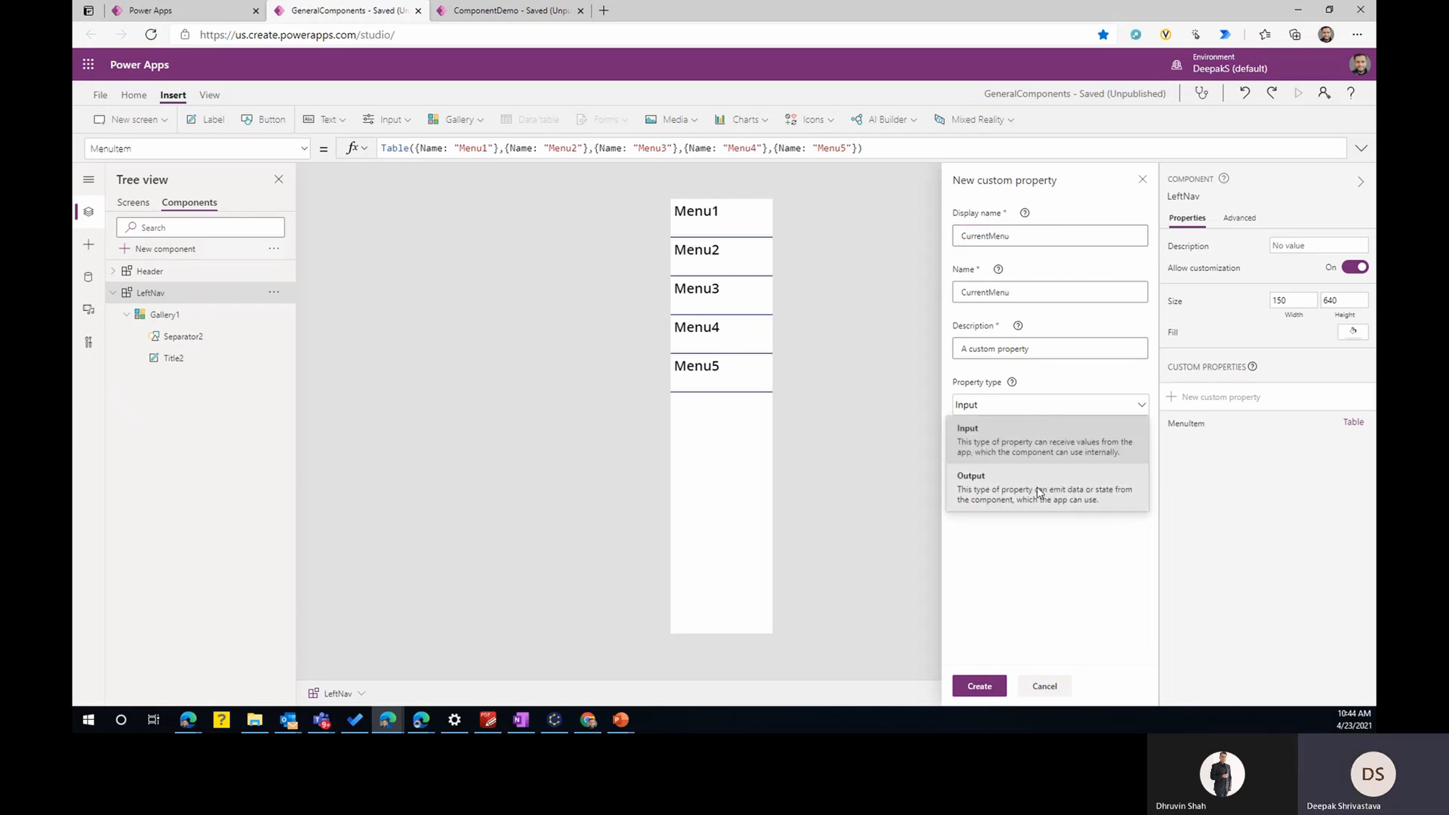
pyautogui.click(1040, 493)
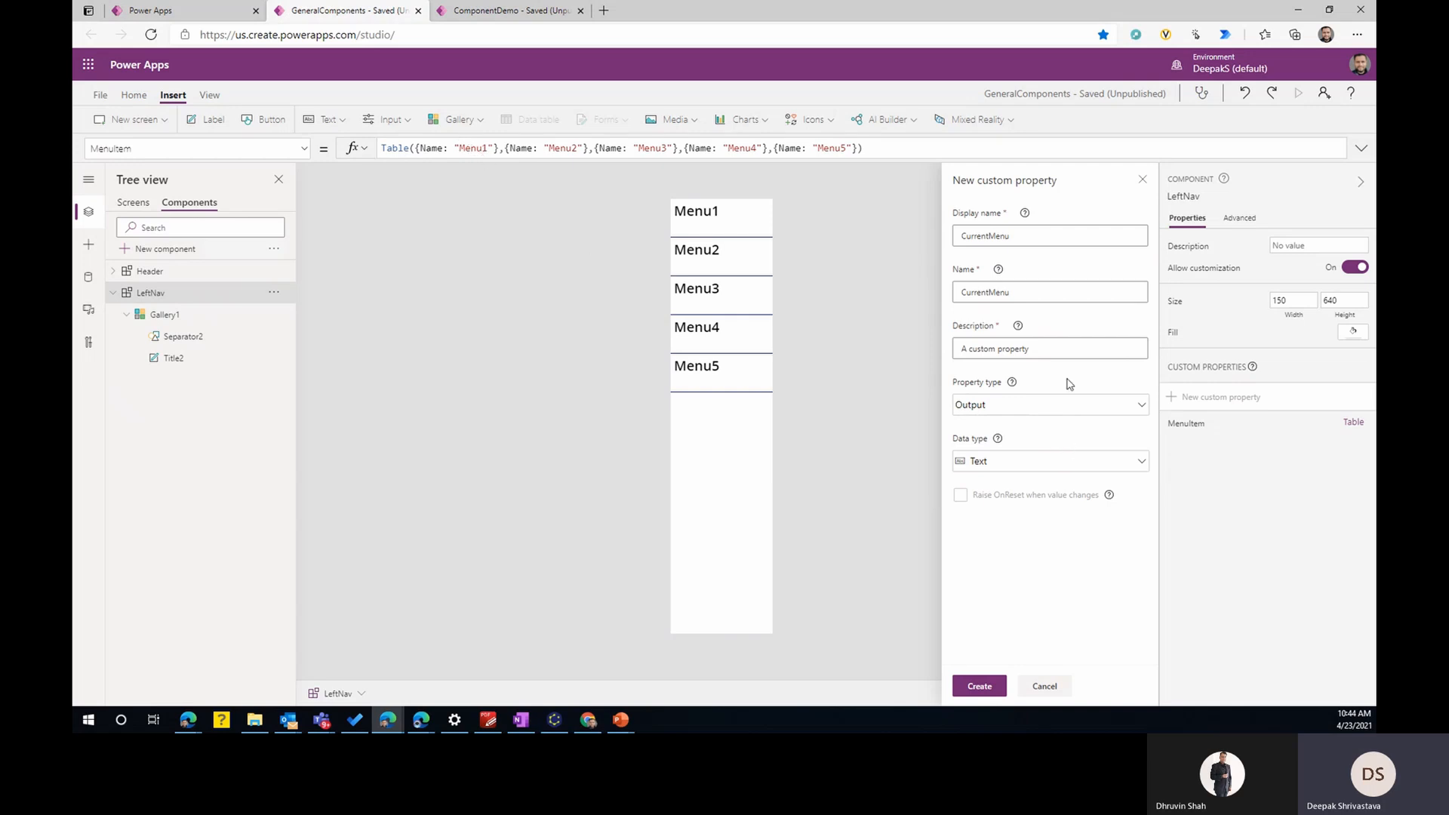
# - Set the CurrentMenu output property's data type to Record and create it
pyautogui.click(1032, 462)
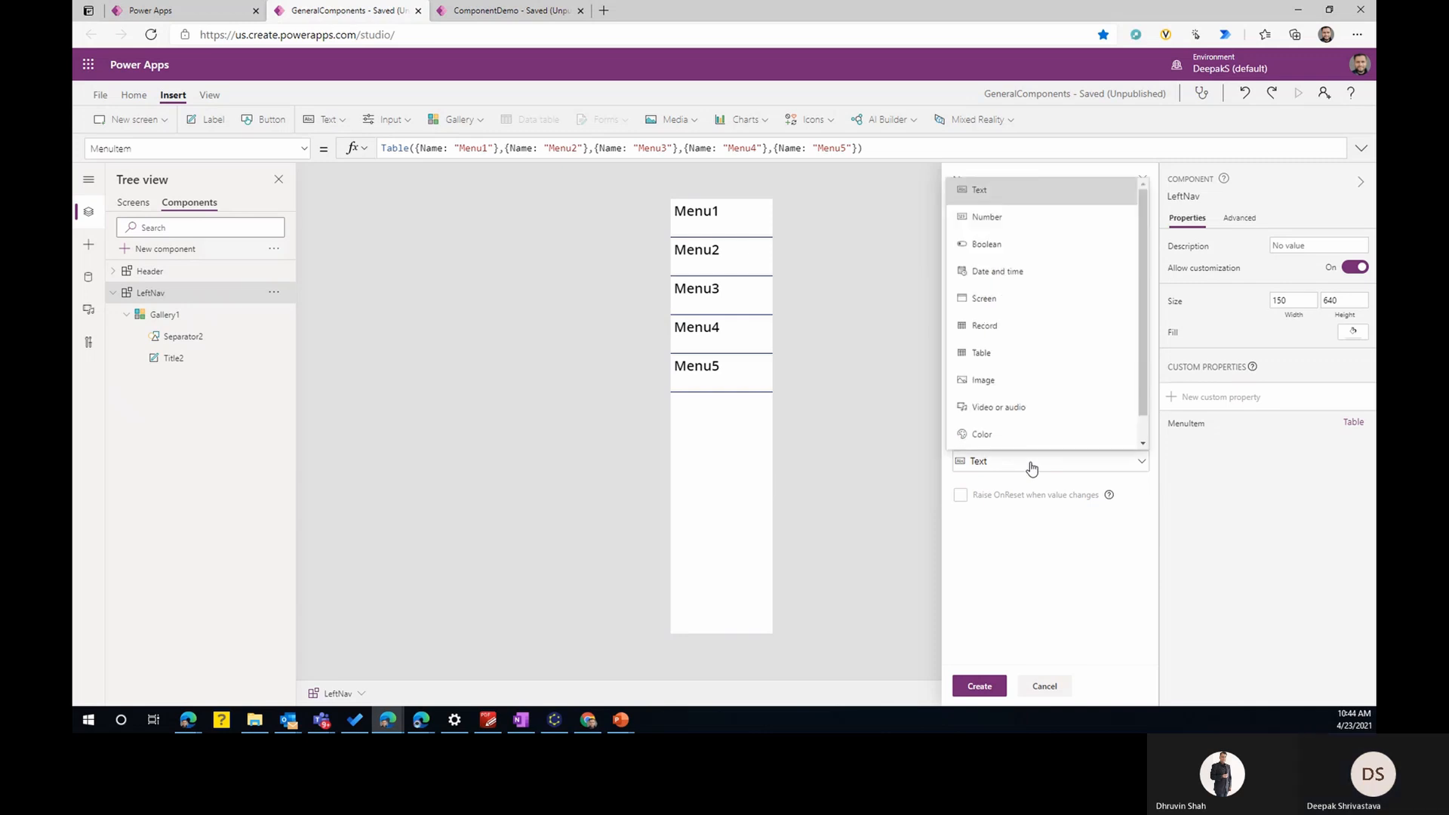
pyautogui.click(1003, 335)
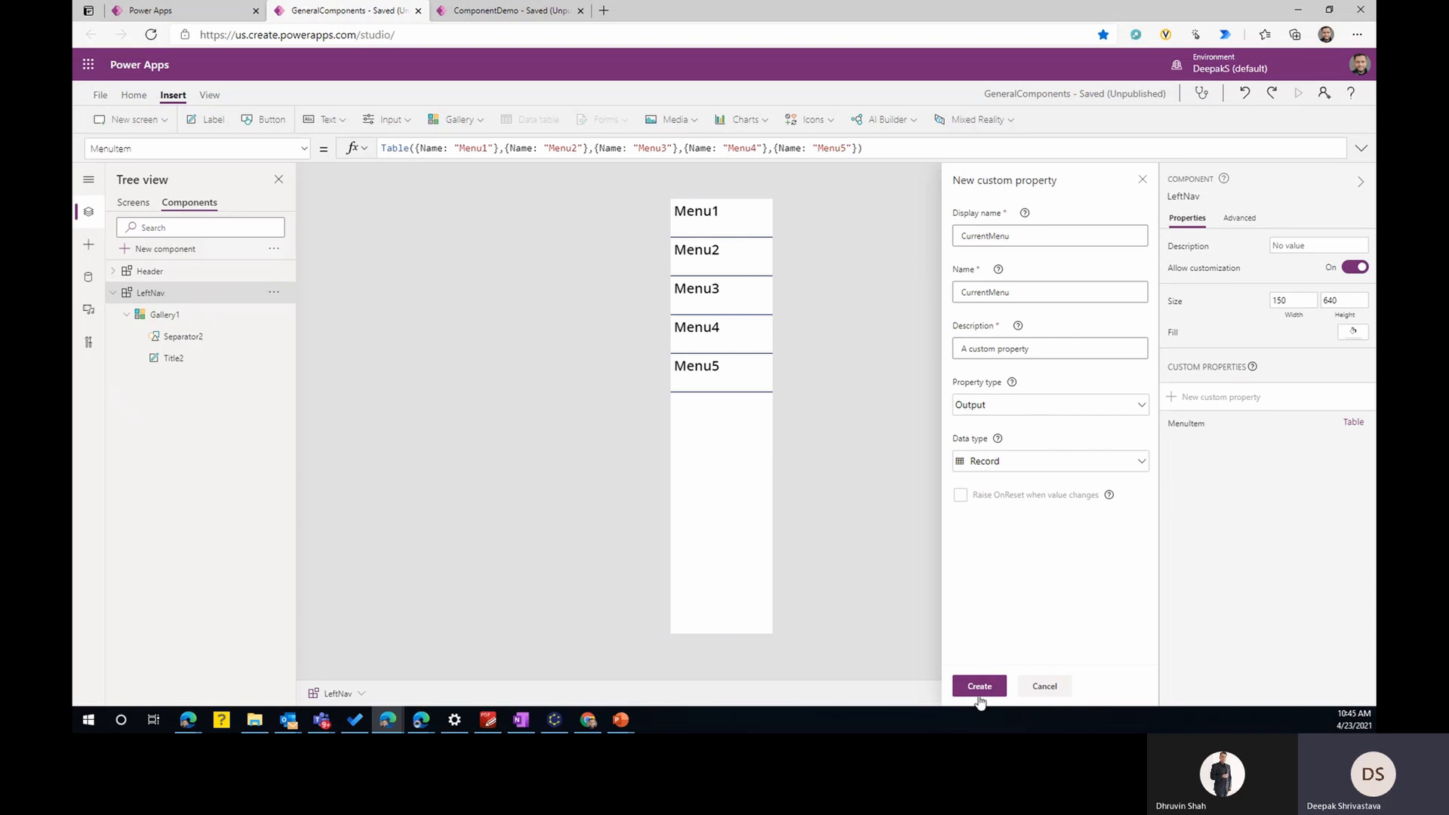
pyautogui.click(979, 689)
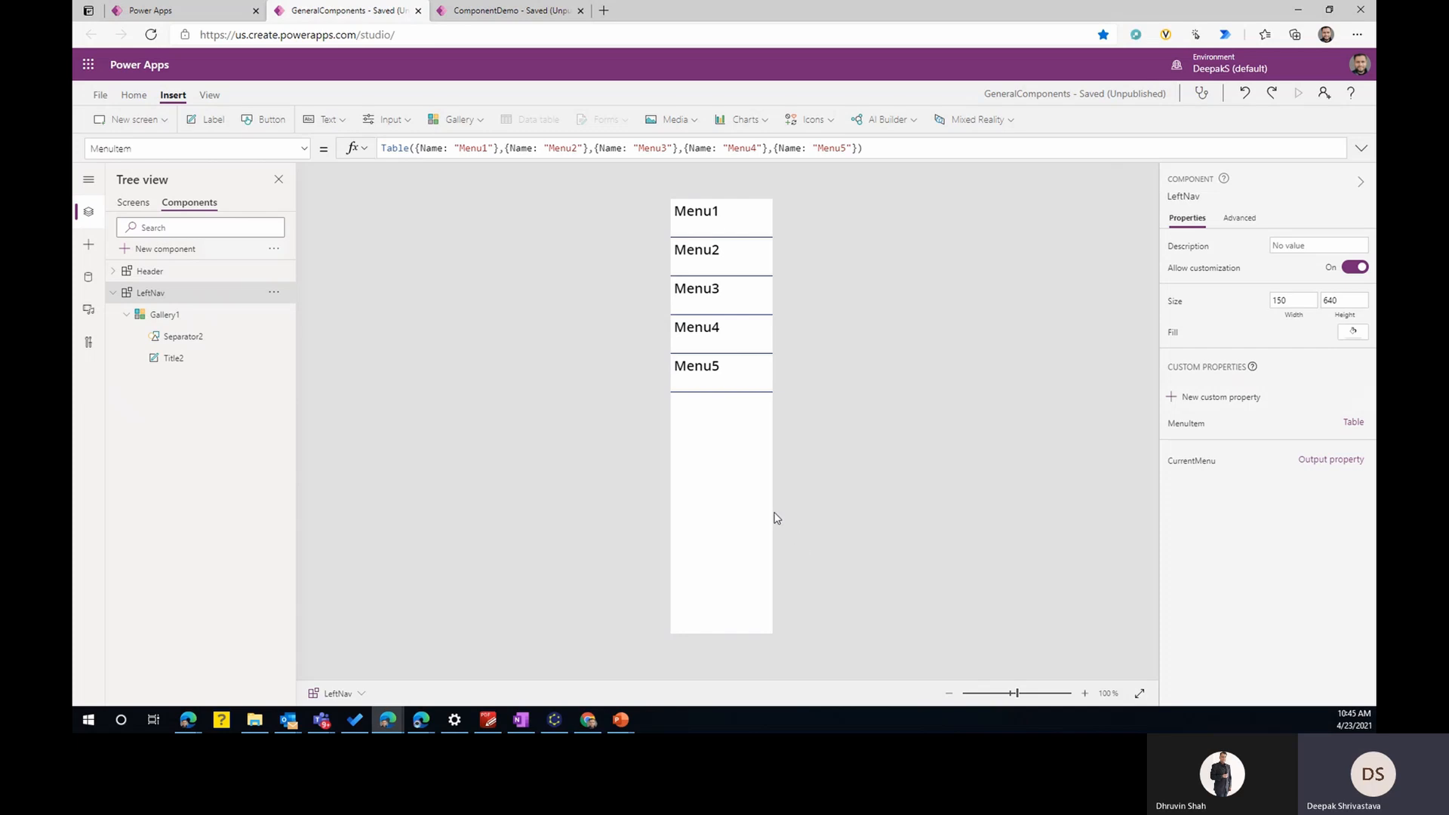
# - Set Gallery1's OnSelect formula to Set(varcurrentitem,ThisItem)
pyautogui.click(740, 472)
pyautogui.click(765, 239)
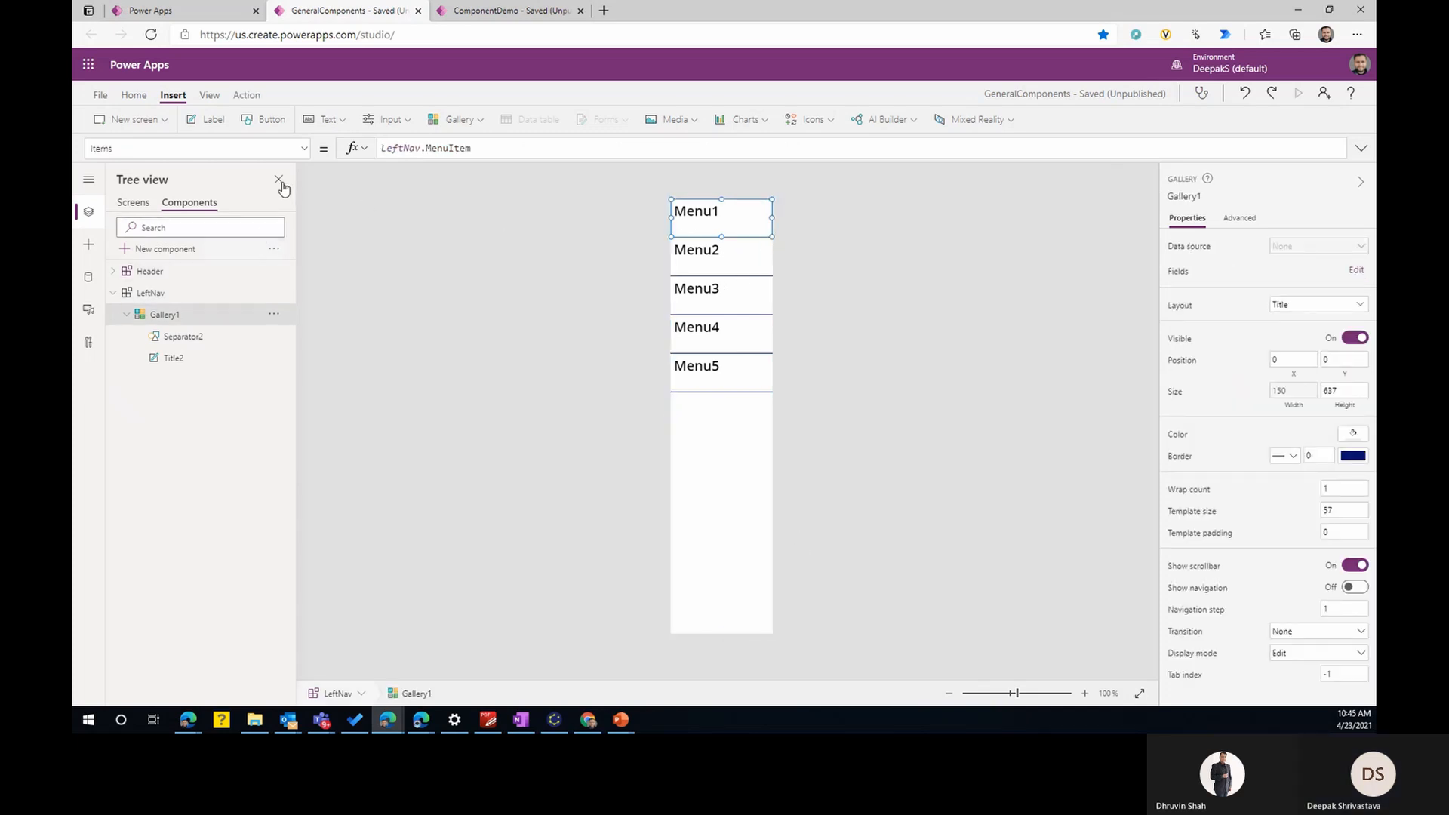
pyautogui.click(304, 148)
pyautogui.scroll(-5, 202, 351)
pyautogui.click(134, 289)
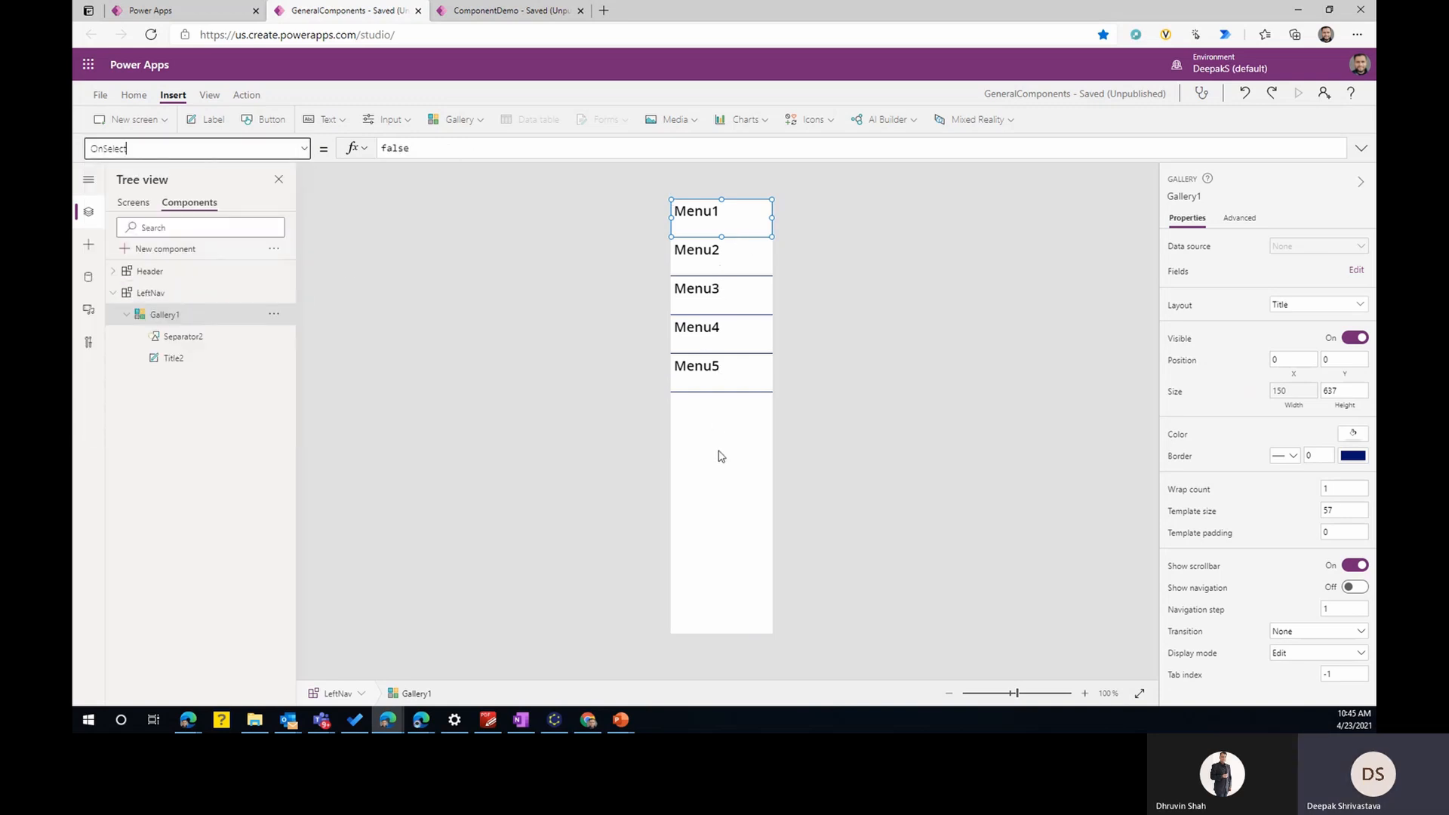
pyautogui.doubleClick(395, 149)
pyautogui.press('BackSpace')
pyautogui.write('Set')
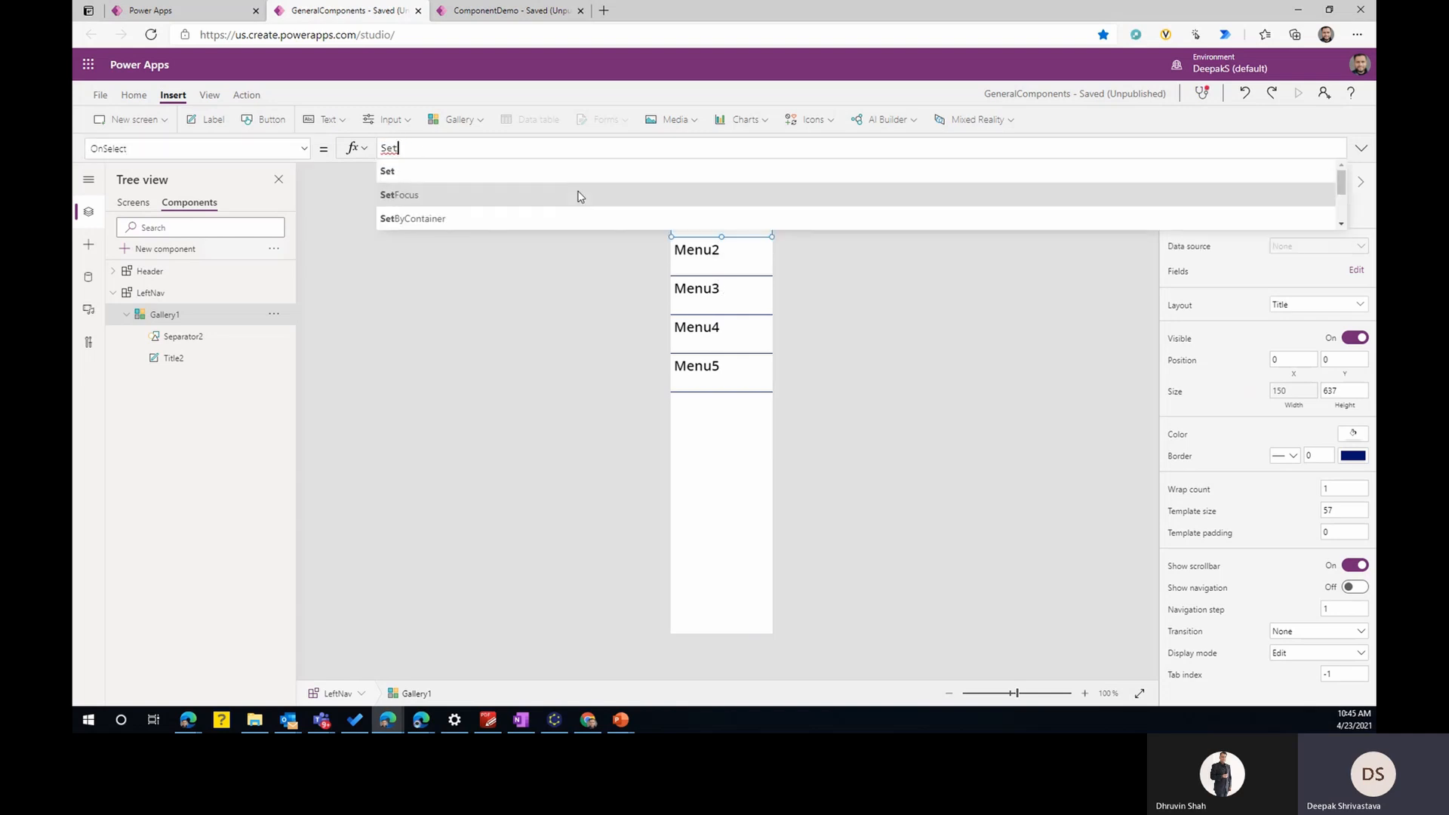
pyautogui.write('(varcurrentitem,this')
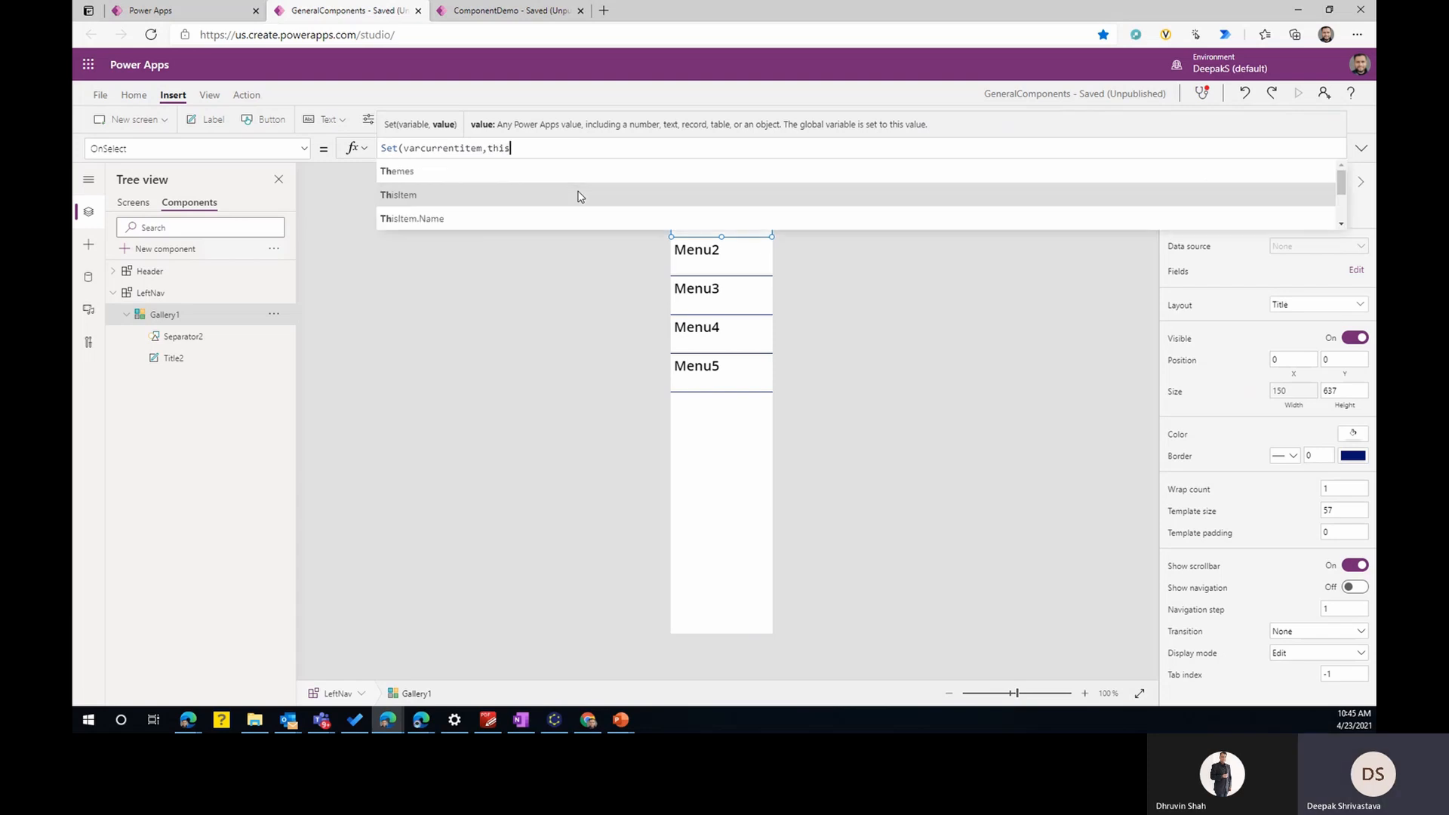
pyautogui.press('Tab')
pyautogui.write(')')
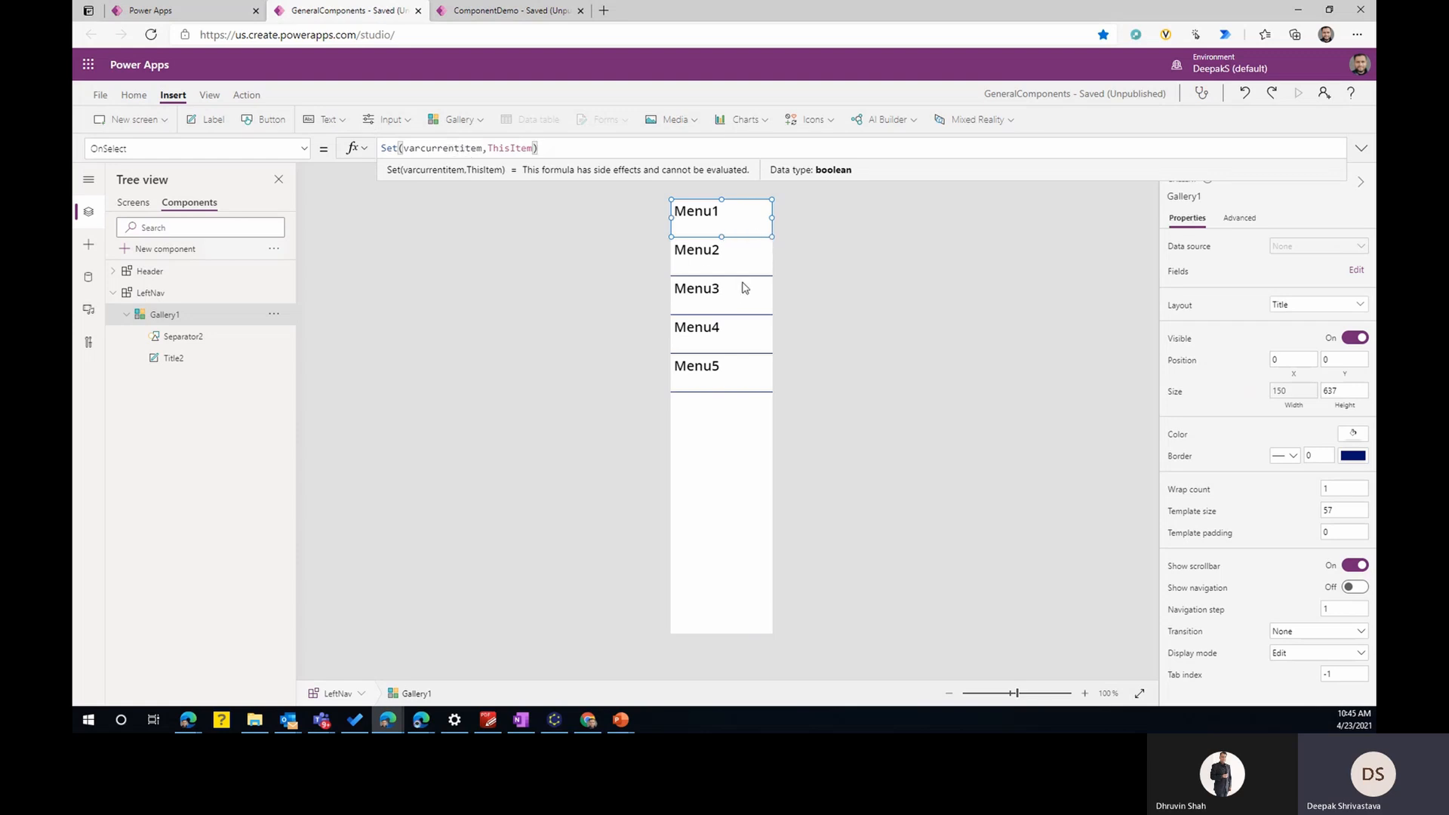
# - Replace the sample record in LeftNav's CurrentMenu property with varcurrentitem
pyautogui.click(148, 296)
pyautogui.click(296, 151)
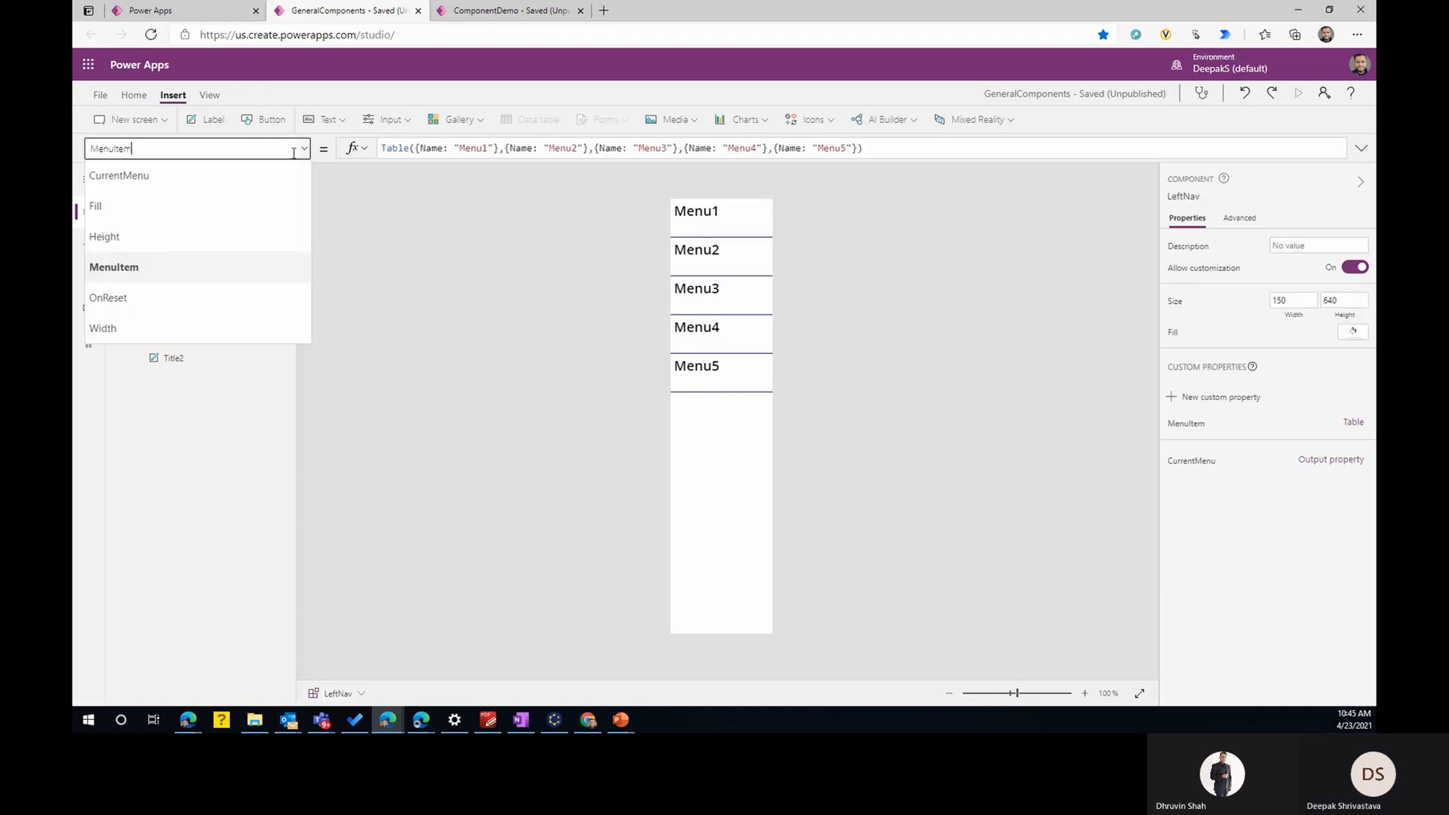
pyautogui.click(173, 176)
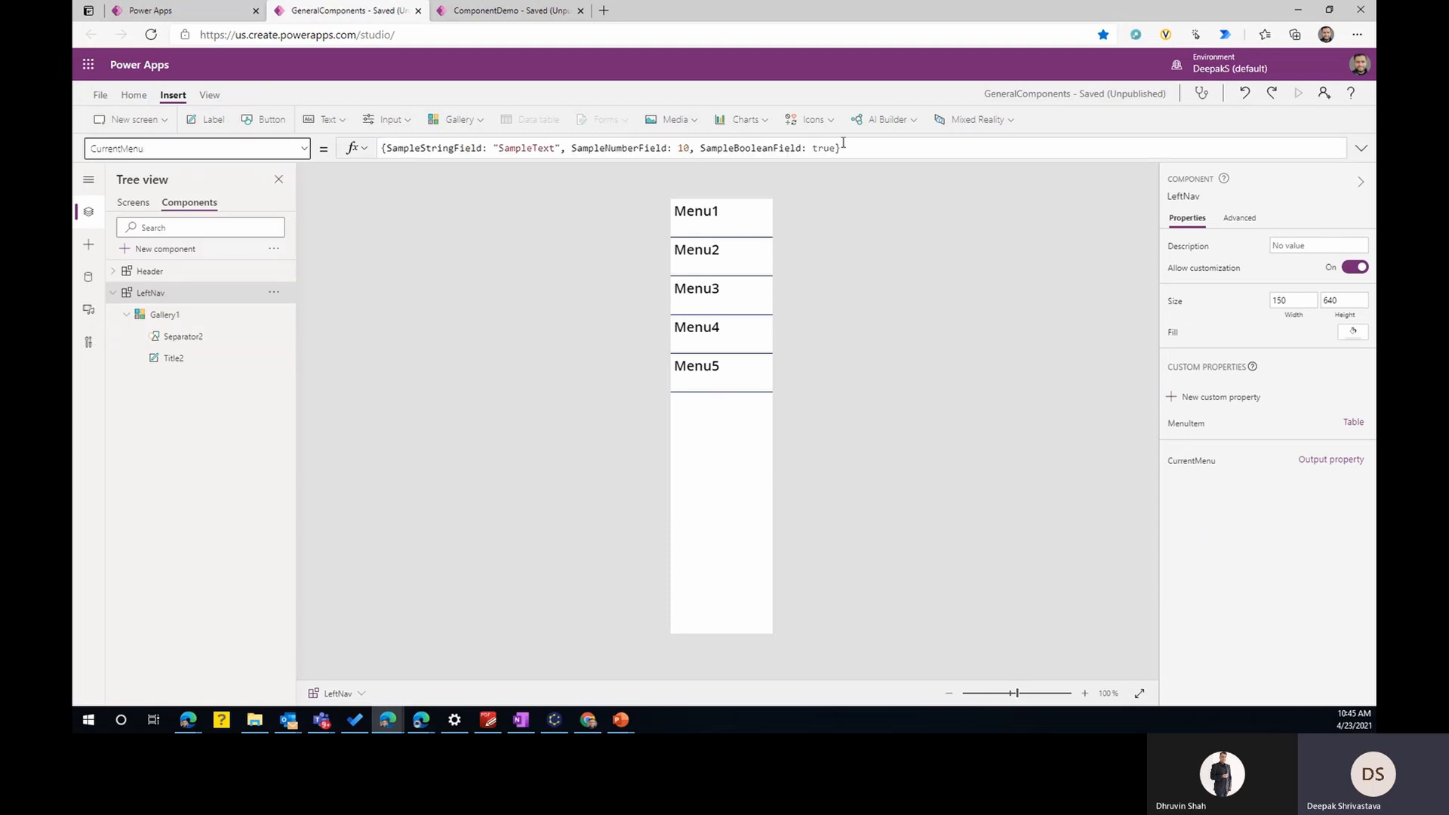
pyautogui.moveTo(843, 148); pyautogui.dragTo(377, 148)
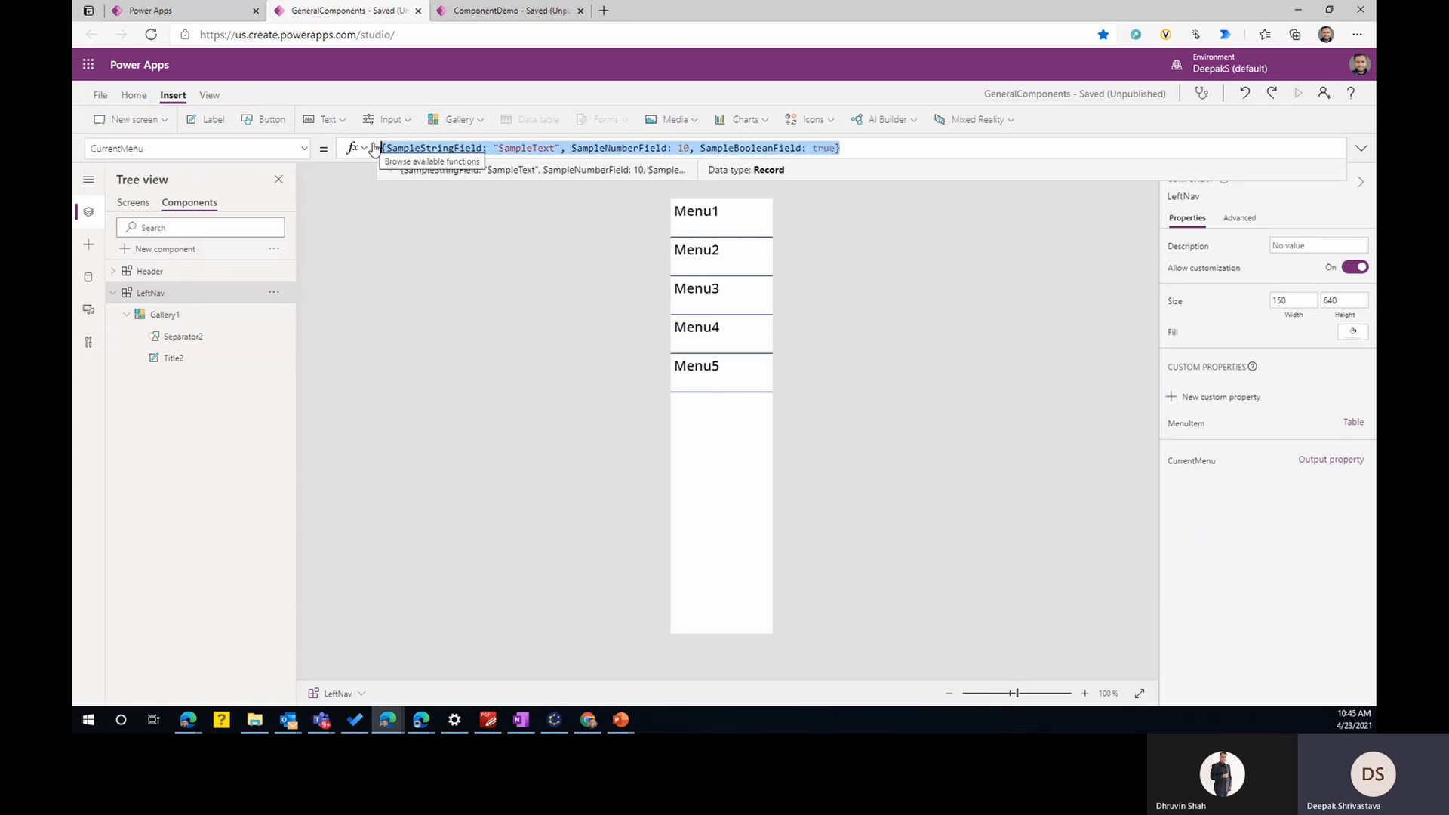
pyautogui.write('varcurrentitem')
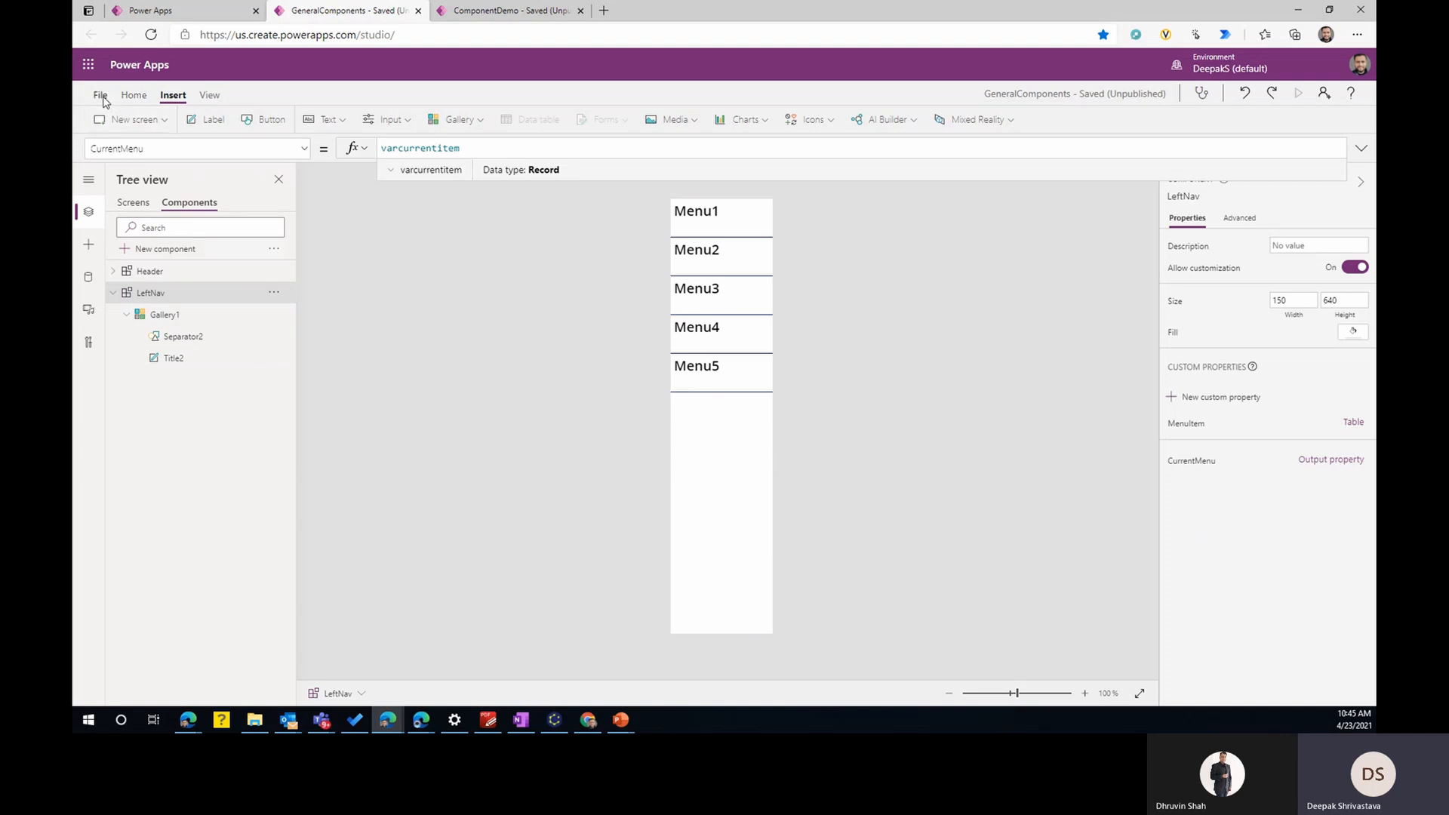
# - Save the GeneralComponents library and publish the new version
pyautogui.click(104, 100)
pyautogui.click(249, 283)
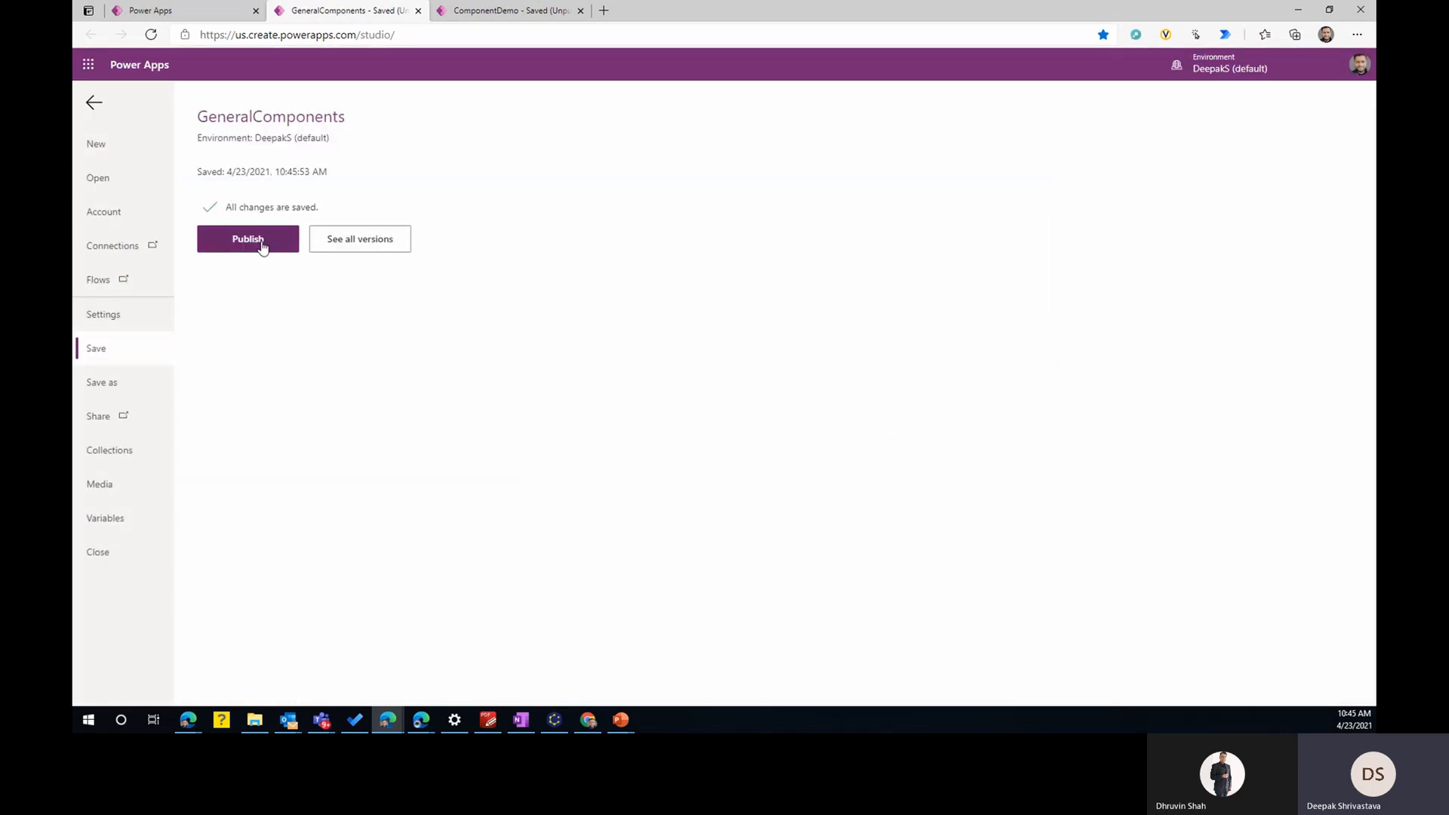
pyautogui.click(260, 240)
pyautogui.click(713, 461)
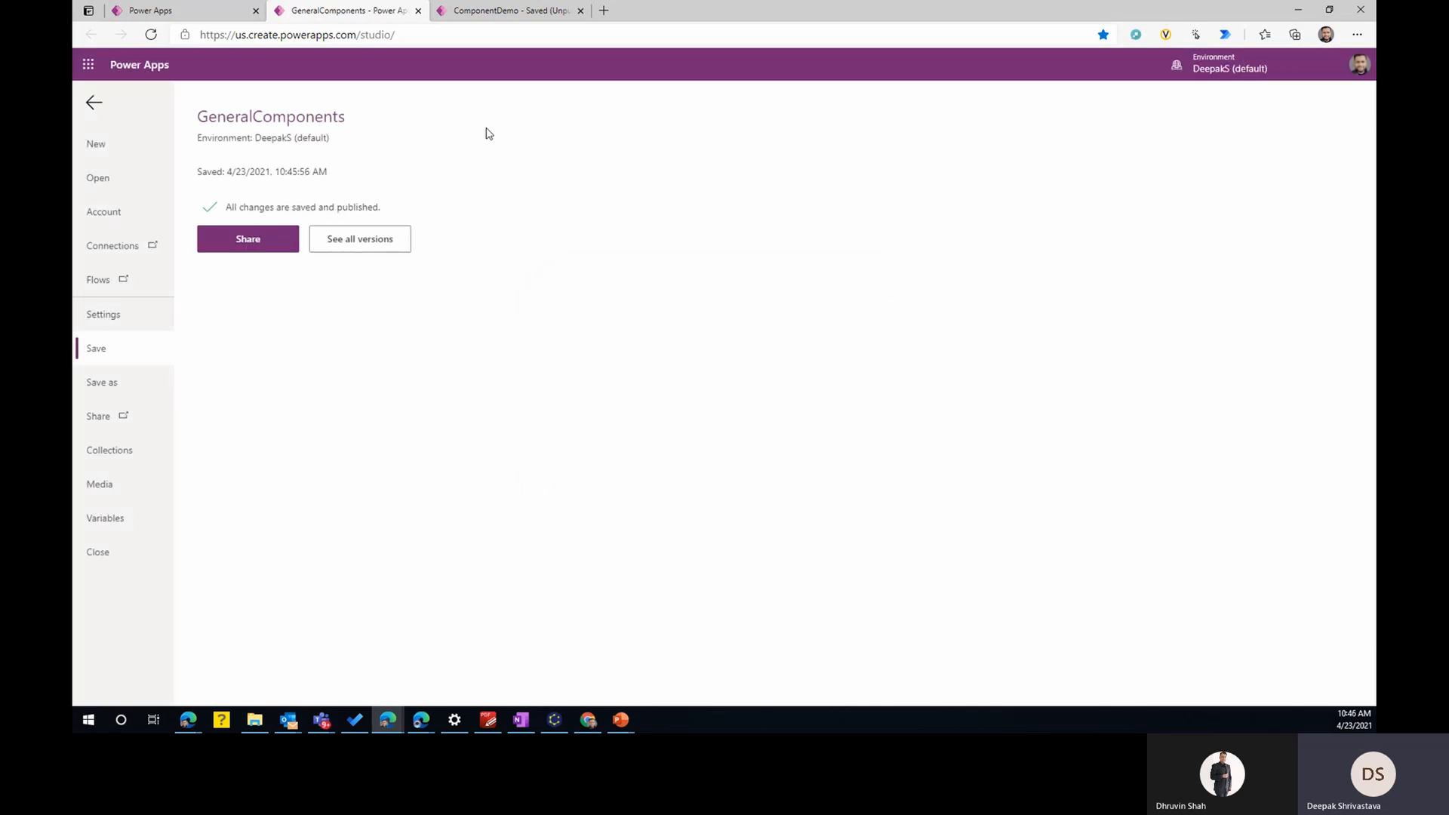
# - Switch to the ComponentDemo app and check its library components for updates
pyautogui.click(505, 12)
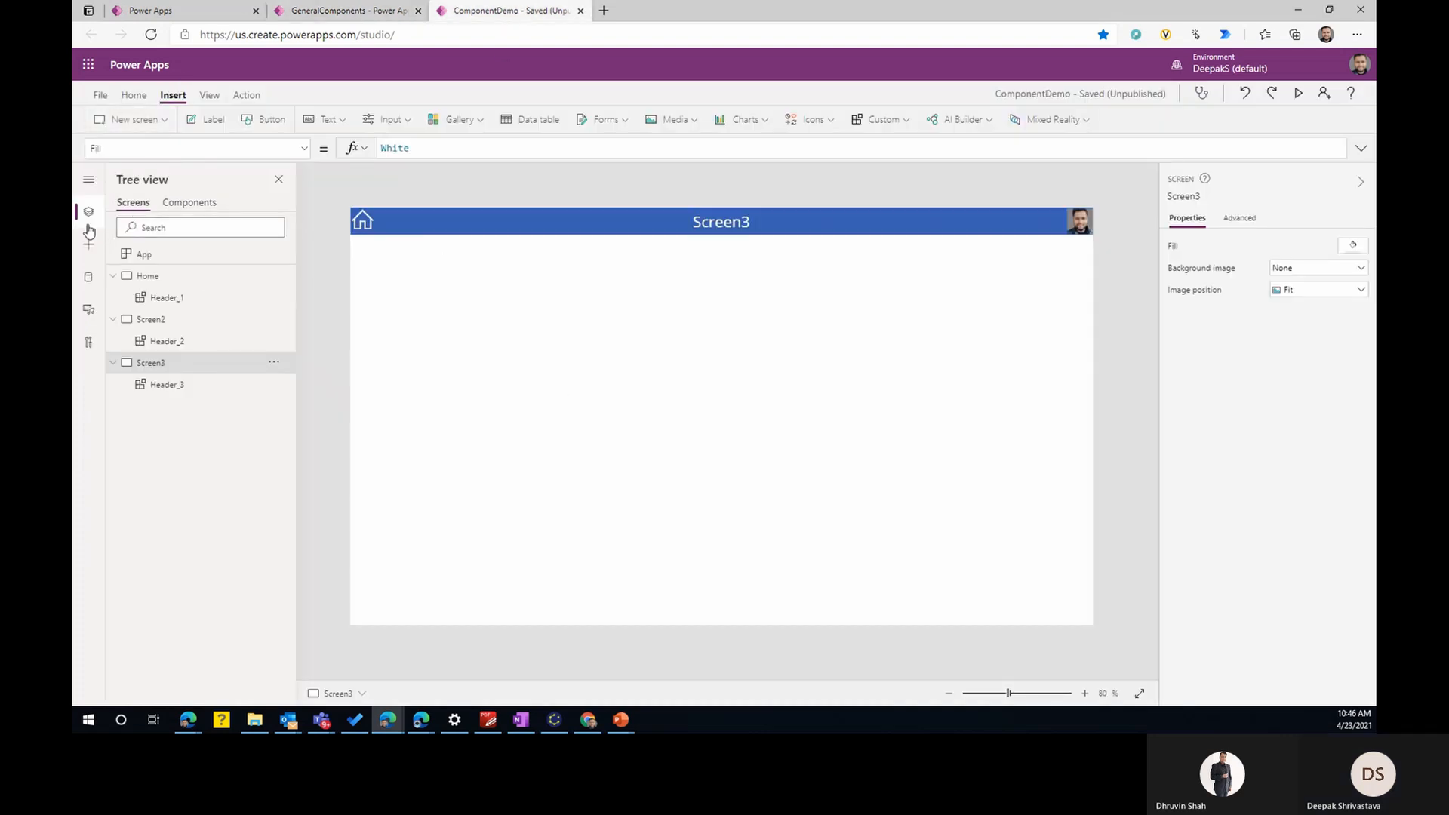
pyautogui.click(88, 246)
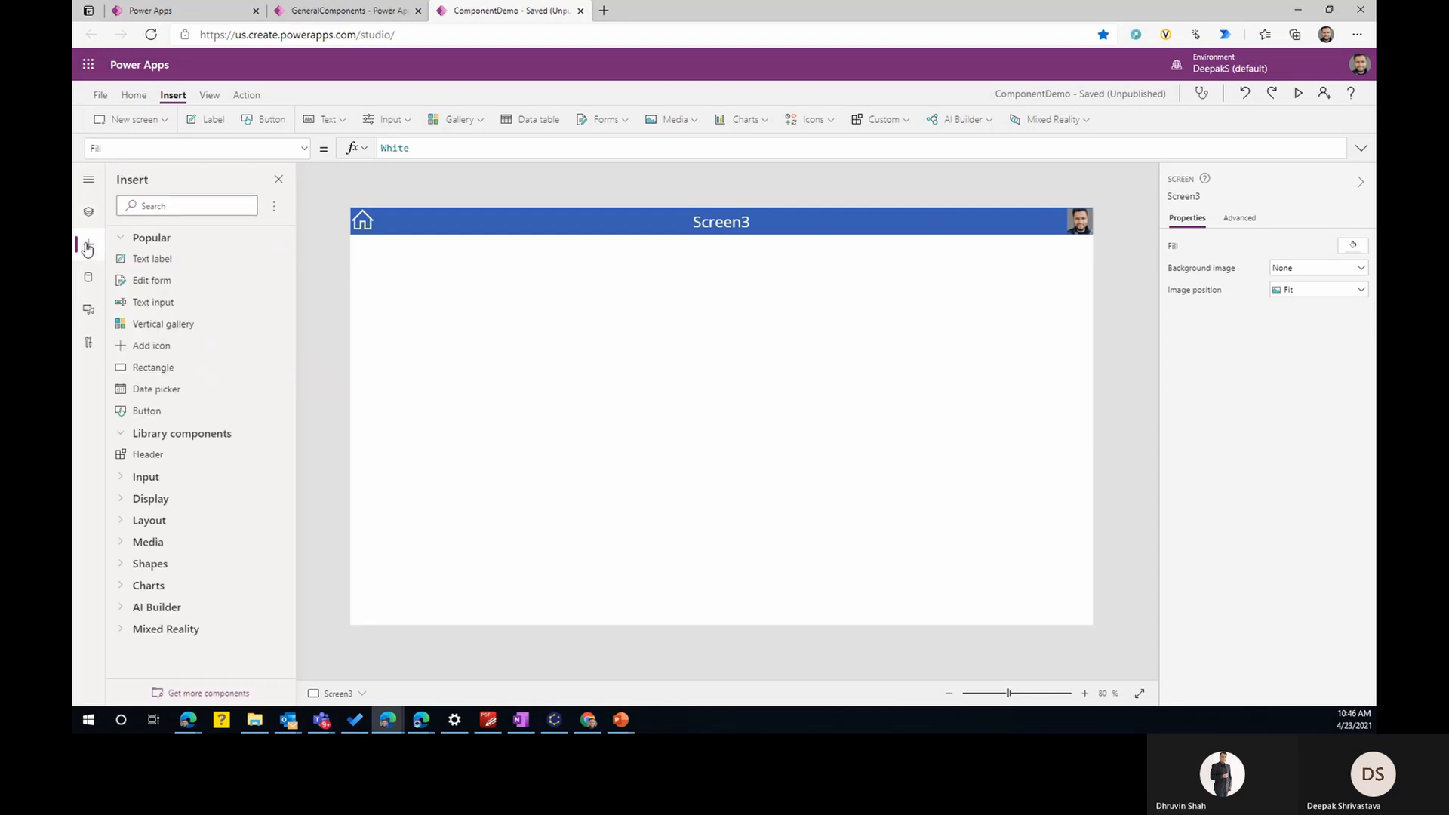
pyautogui.click(274, 206)
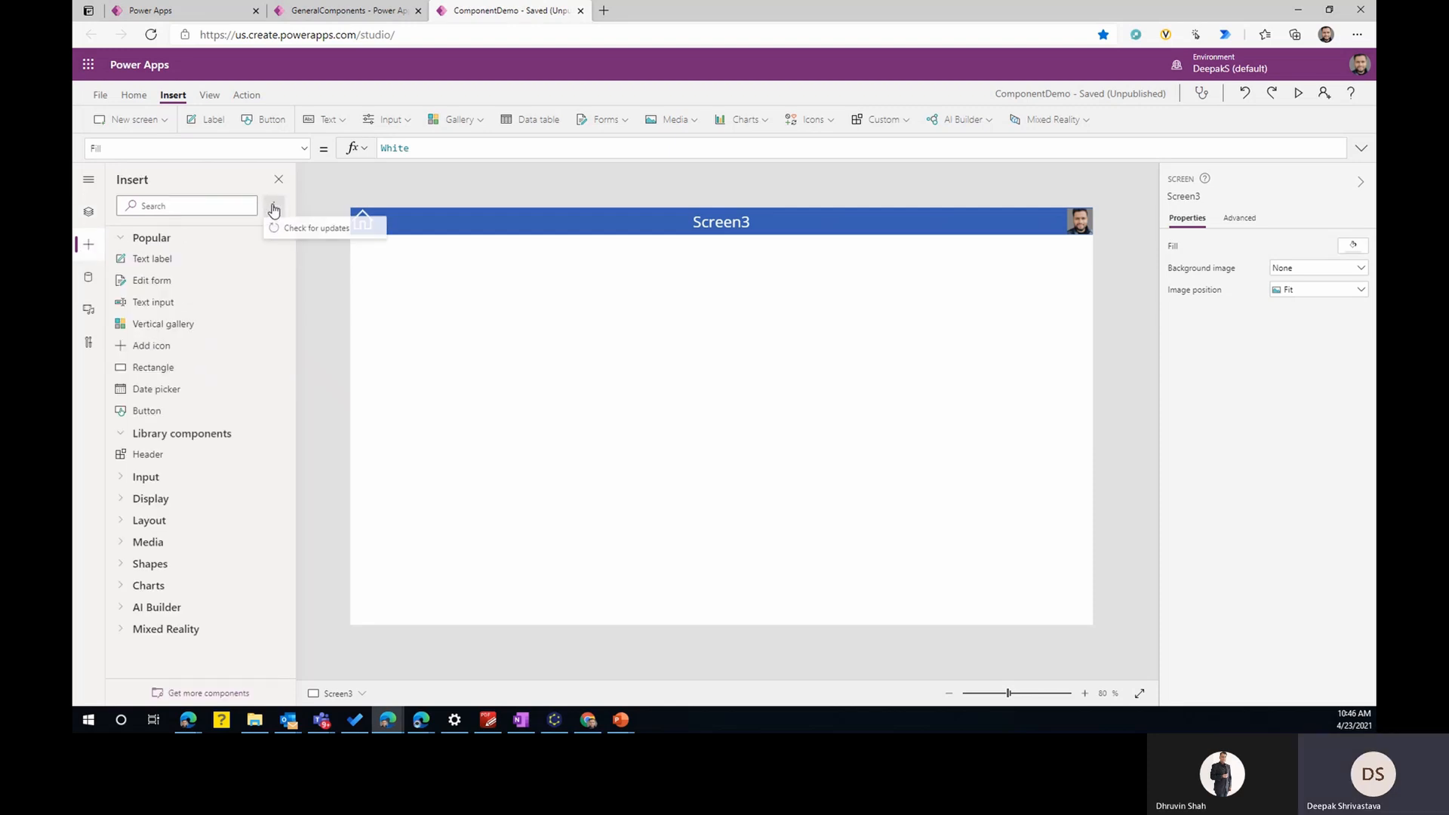
pyautogui.click(308, 230)
pyautogui.click(780, 412)
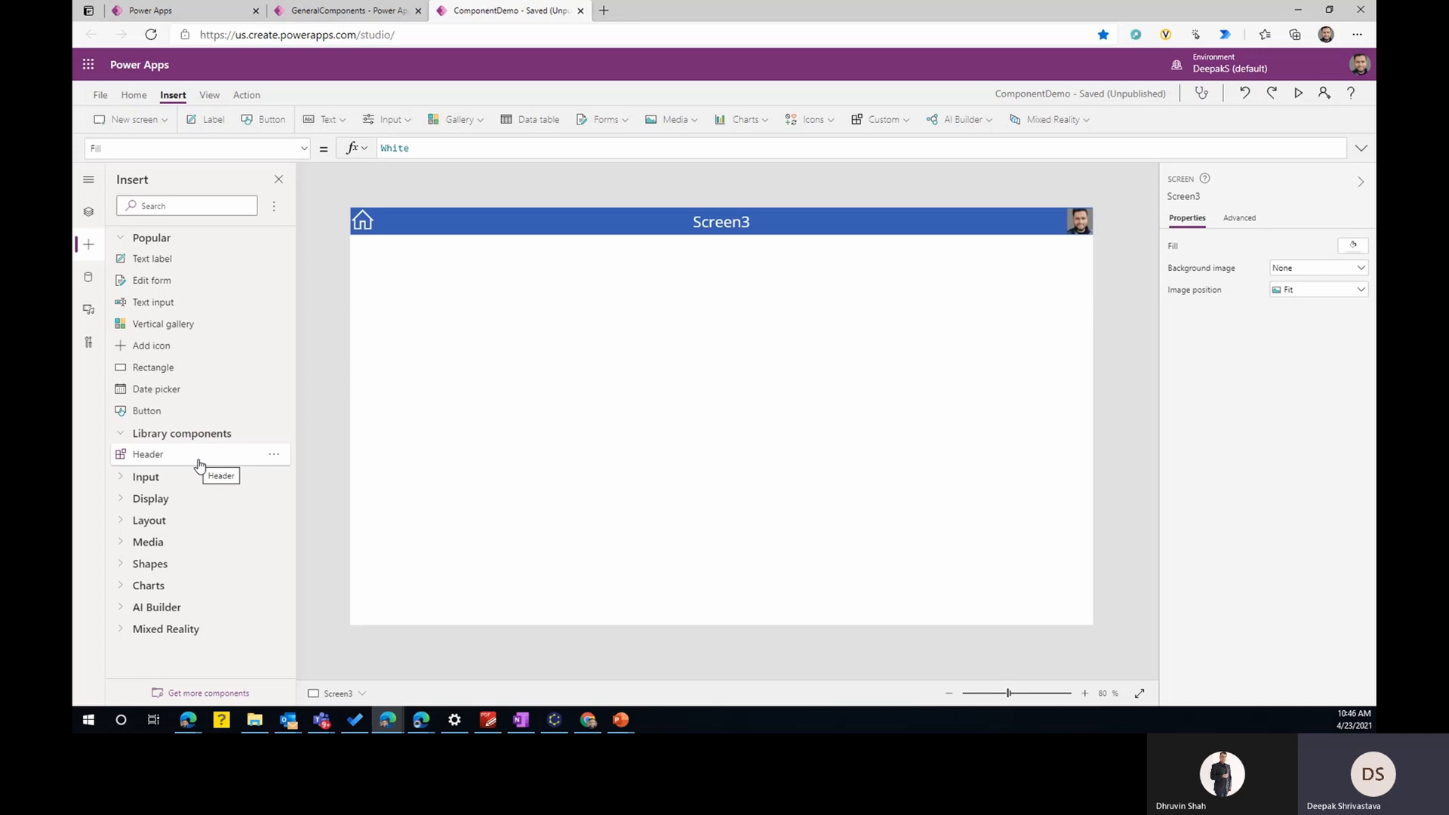
# - Import the LeftNav component from the GeneralComponents library into ComponentDemo
pyautogui.click(208, 693)
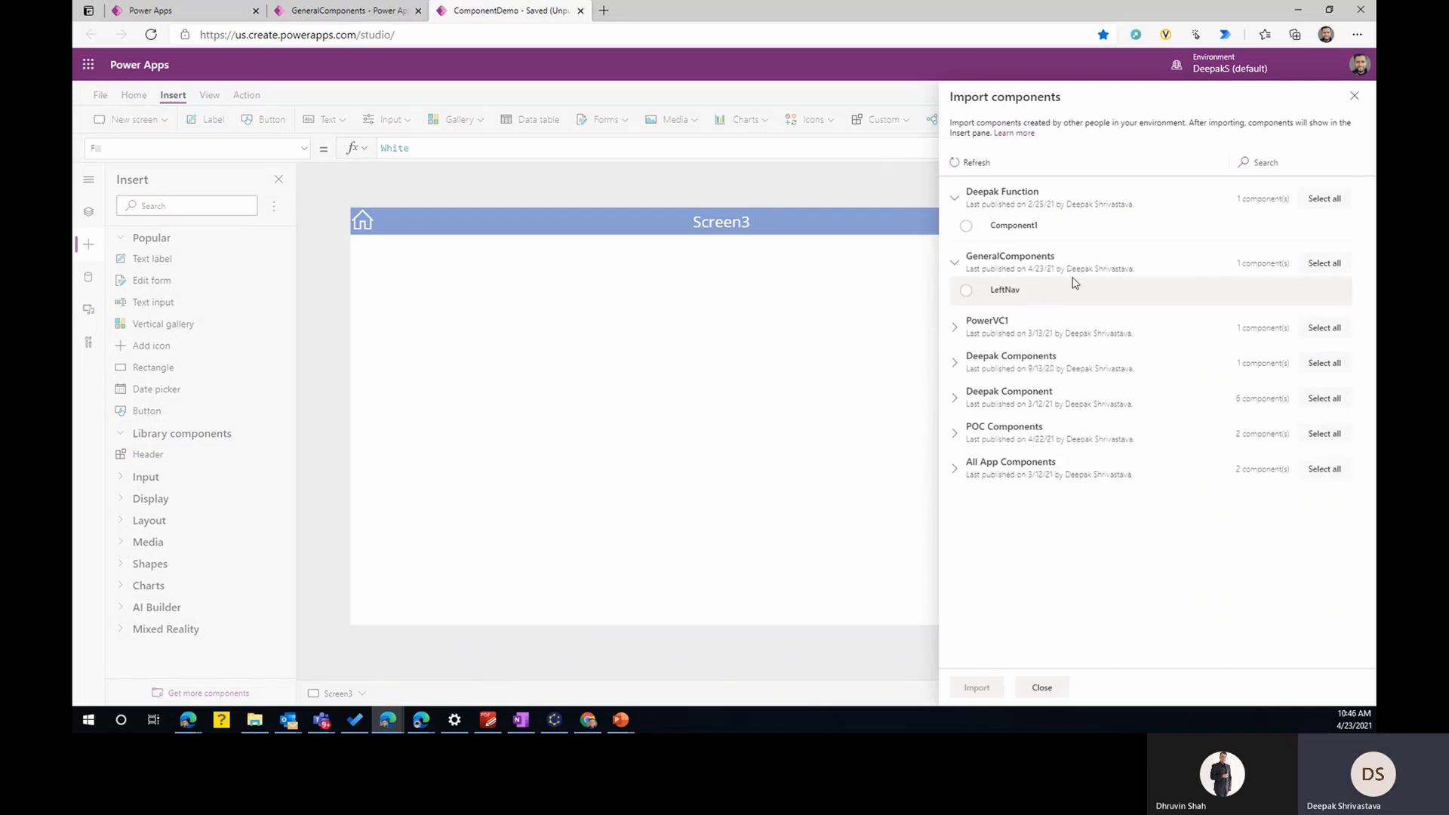
pyautogui.click(967, 293)
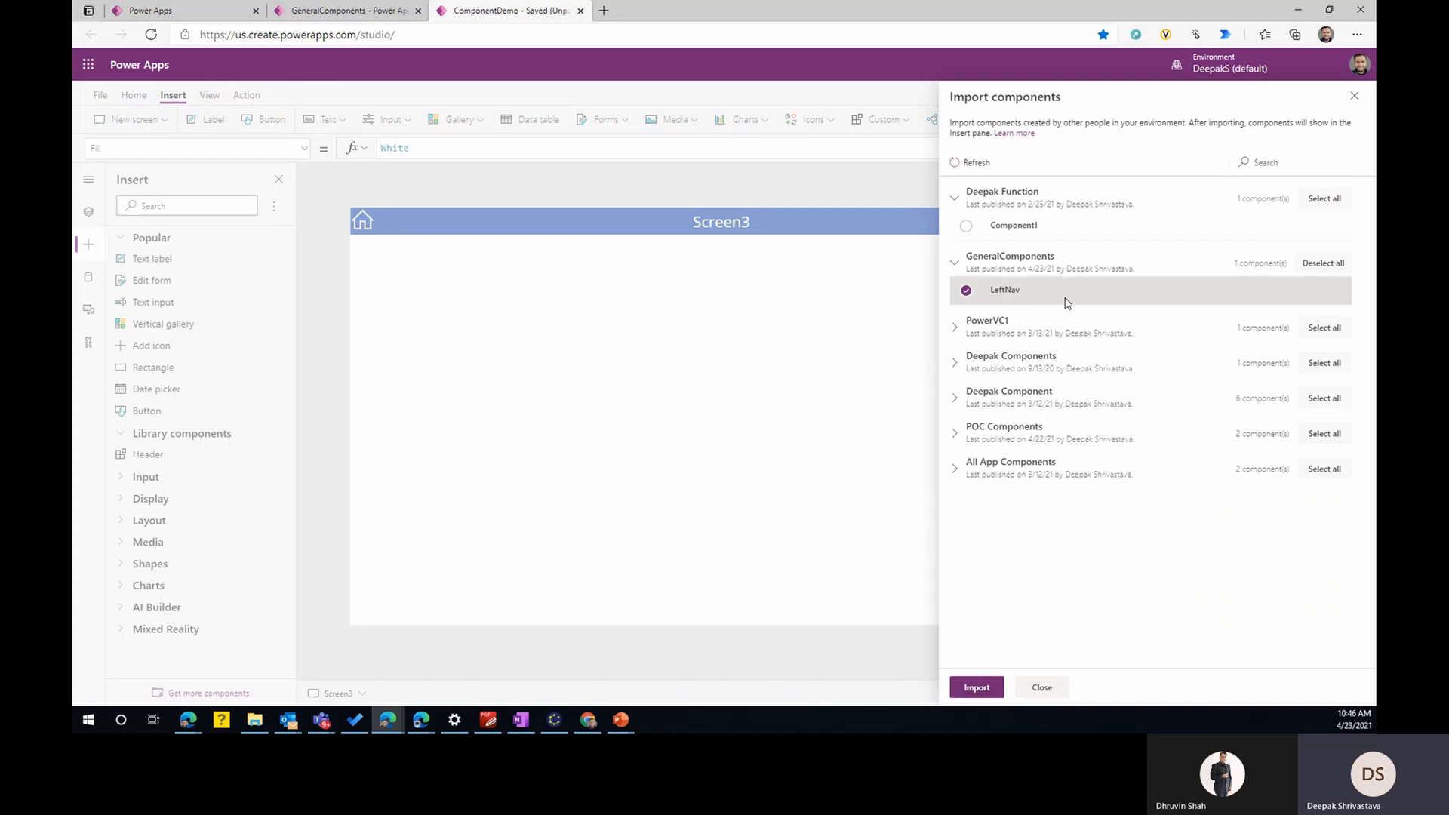
pyautogui.click(977, 689)
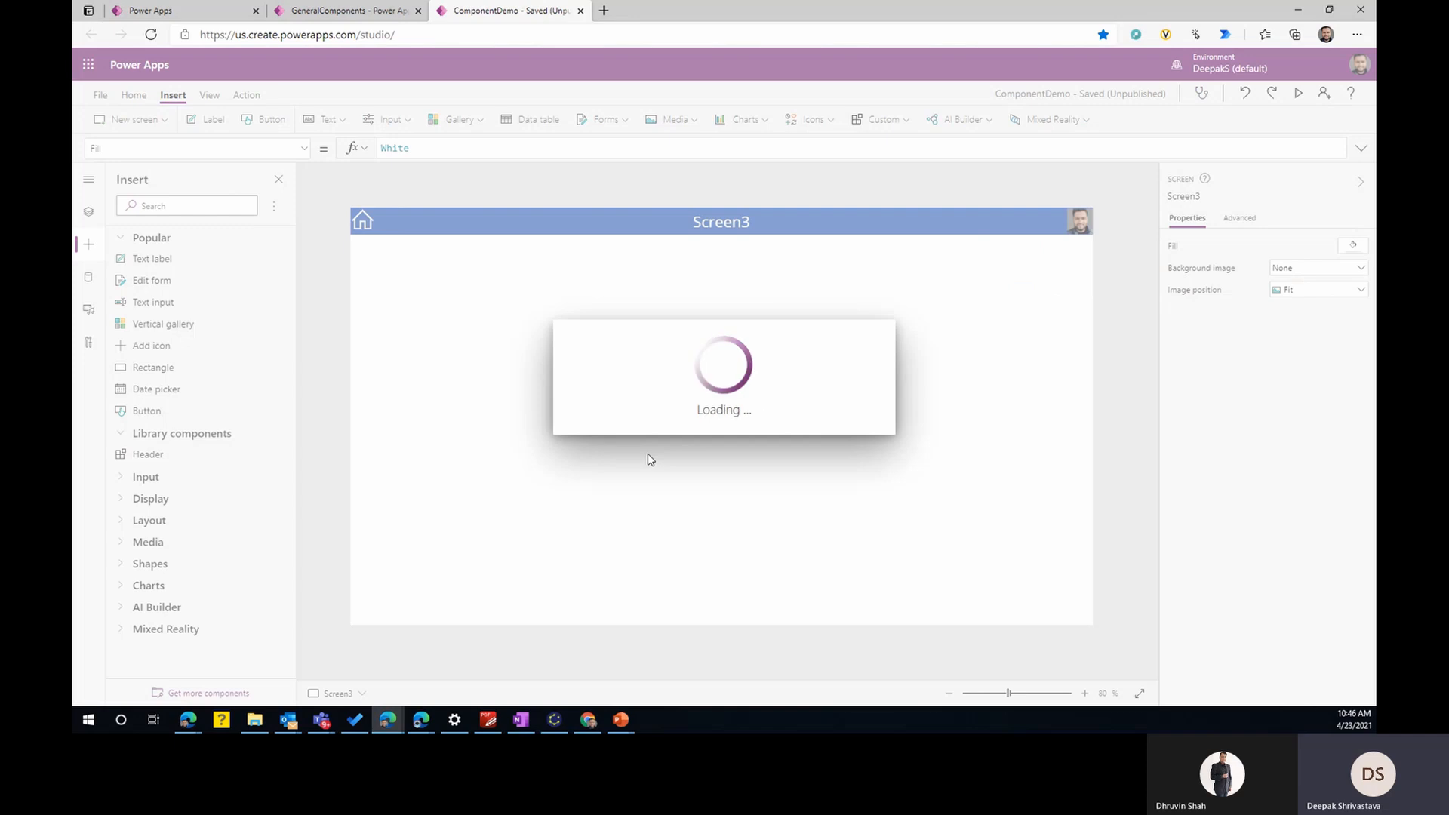
# - Insert LeftNav on Screen3, place it directly below the header and stretch it down to the screen's lower edge
pyautogui.click(147, 476)
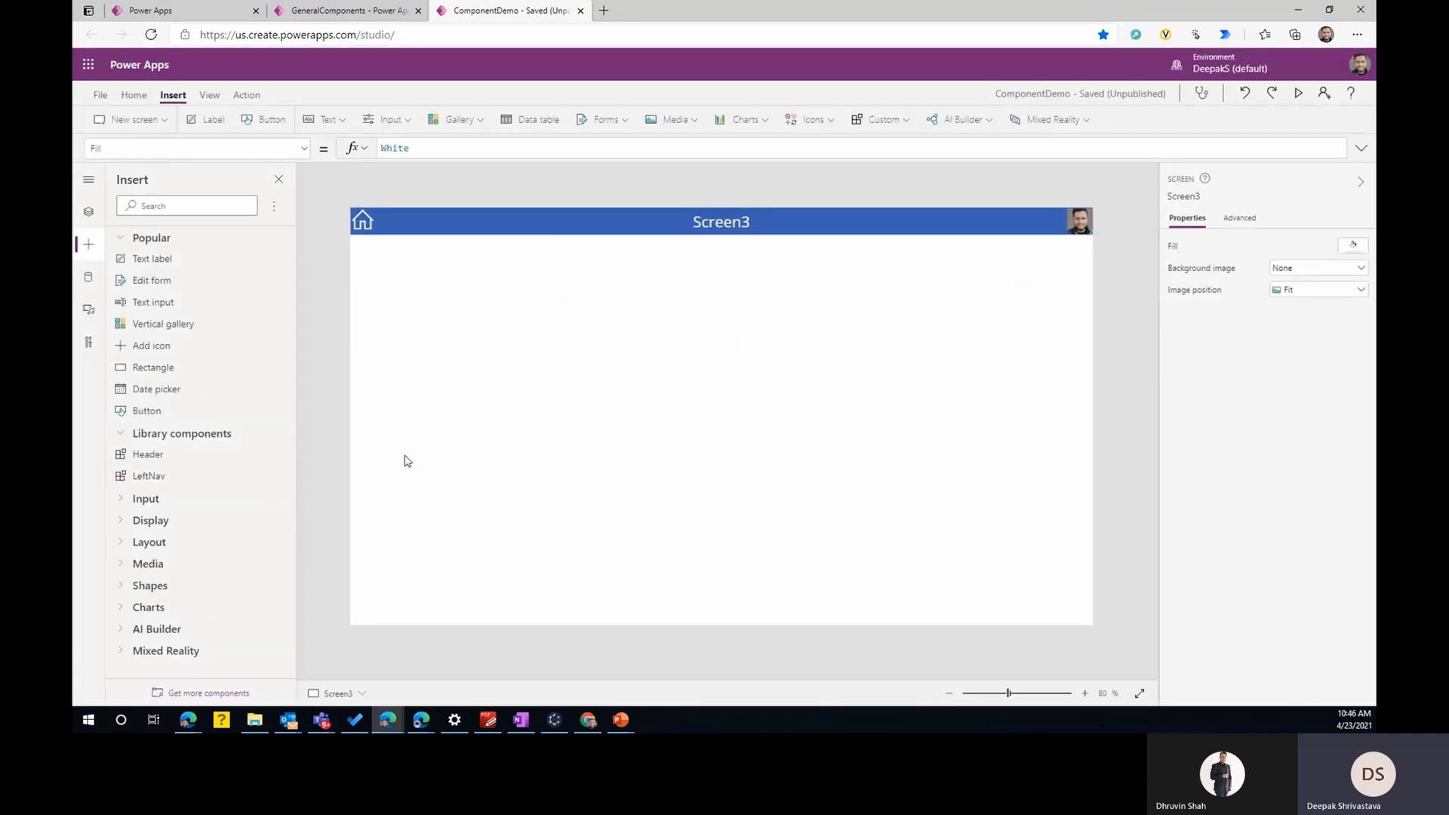
pyautogui.moveTo(401, 208); pyautogui.dragTo(401, 236)
pyautogui.moveTo(392, 582); pyautogui.dragTo(383, 623)
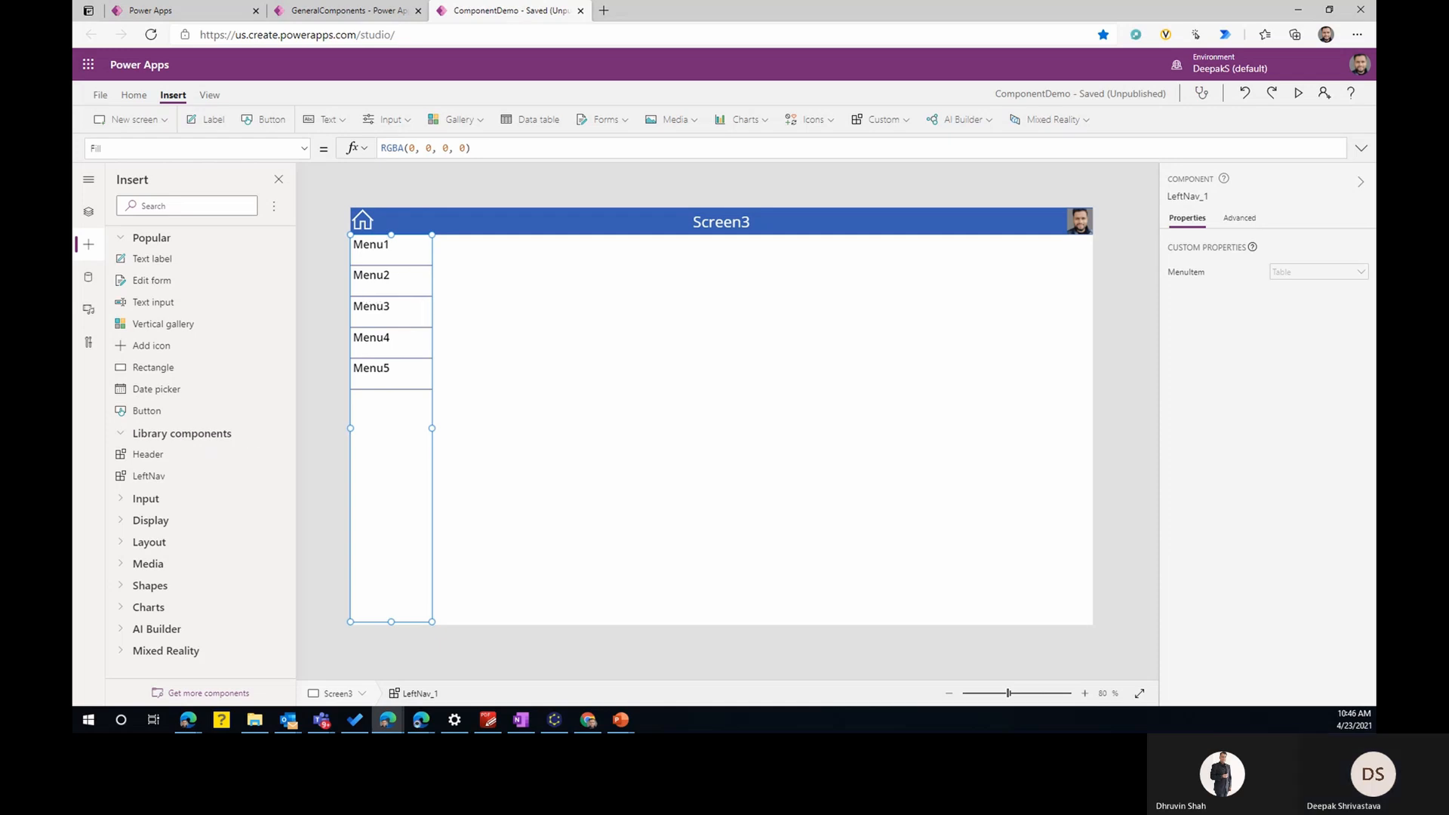
# - Examine the available properties of LeftNav_1 on Screen3 and its MenuItem formula
pyautogui.click(88, 214)
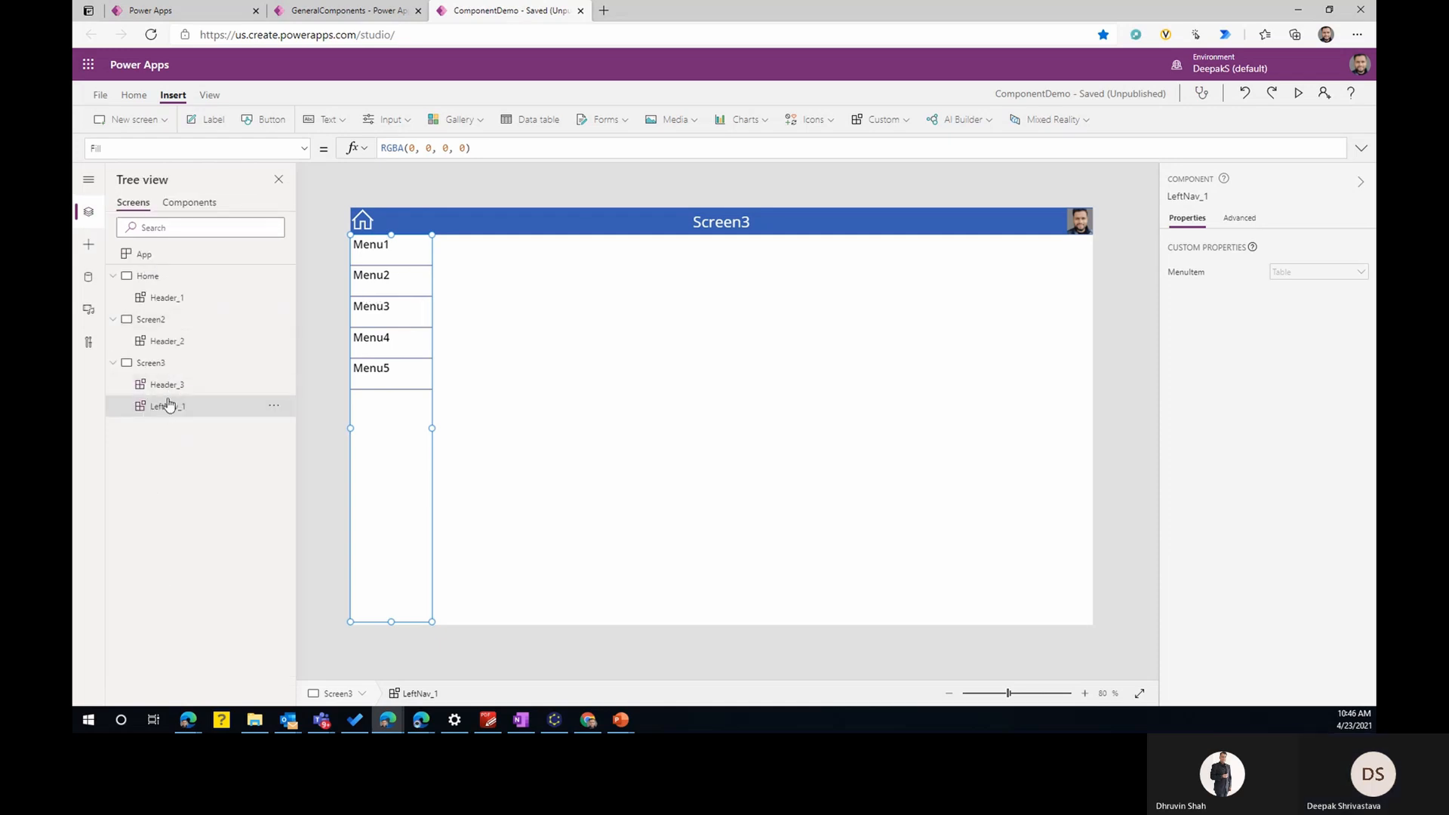
pyautogui.click(303, 150)
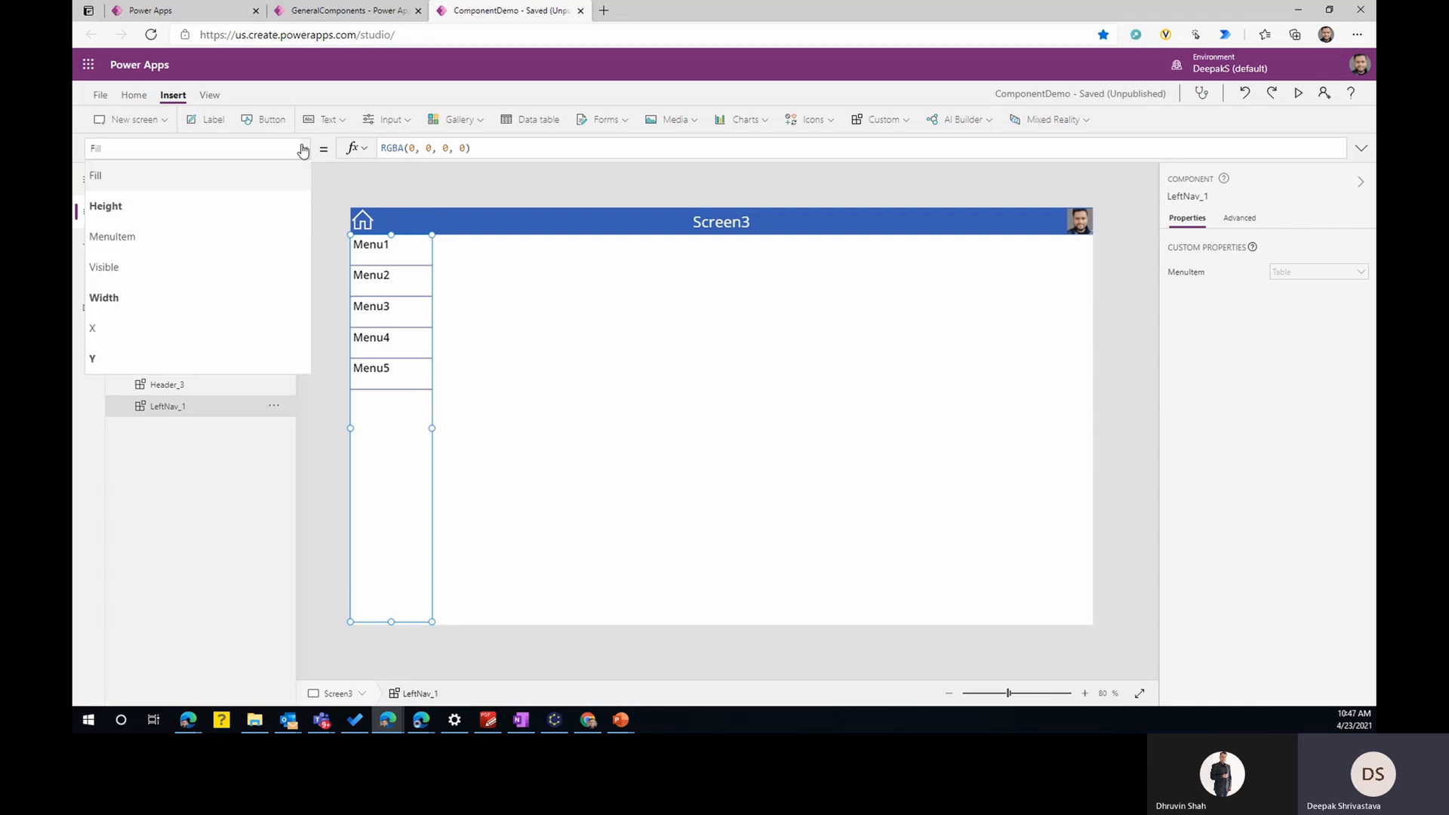
pyautogui.click(135, 236)
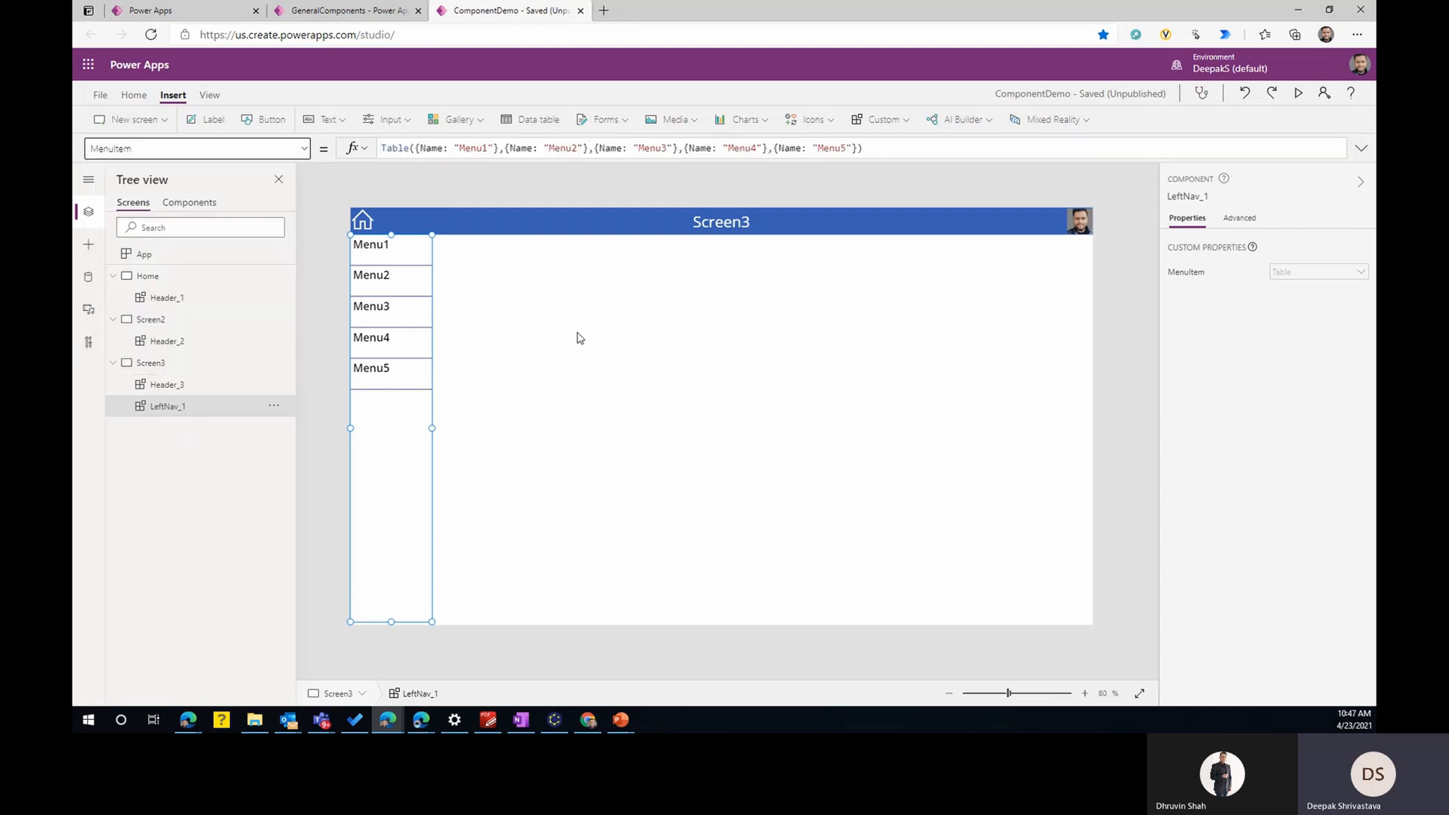
pyautogui.click(305, 149)
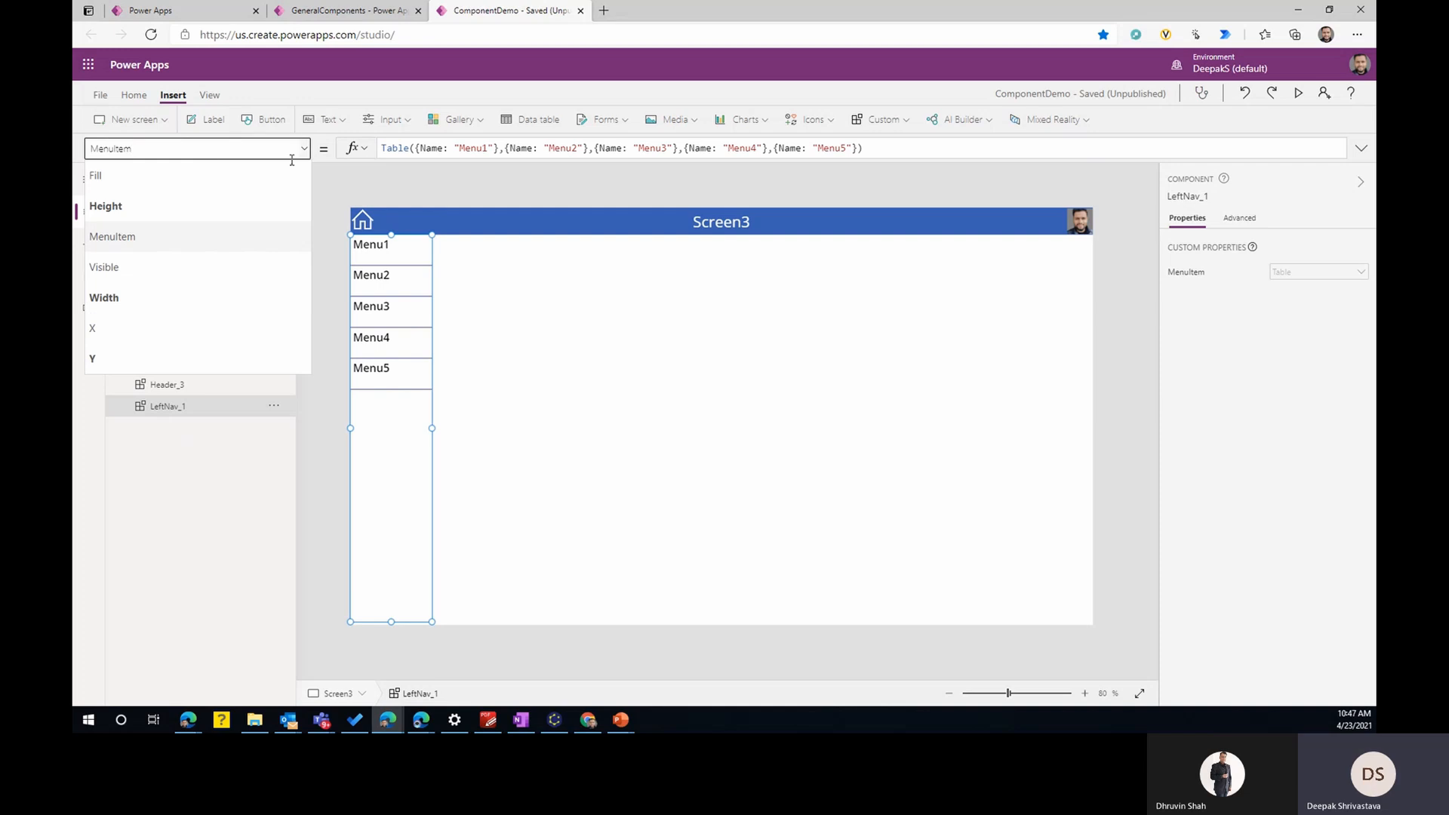
pyautogui.click(207, 146)
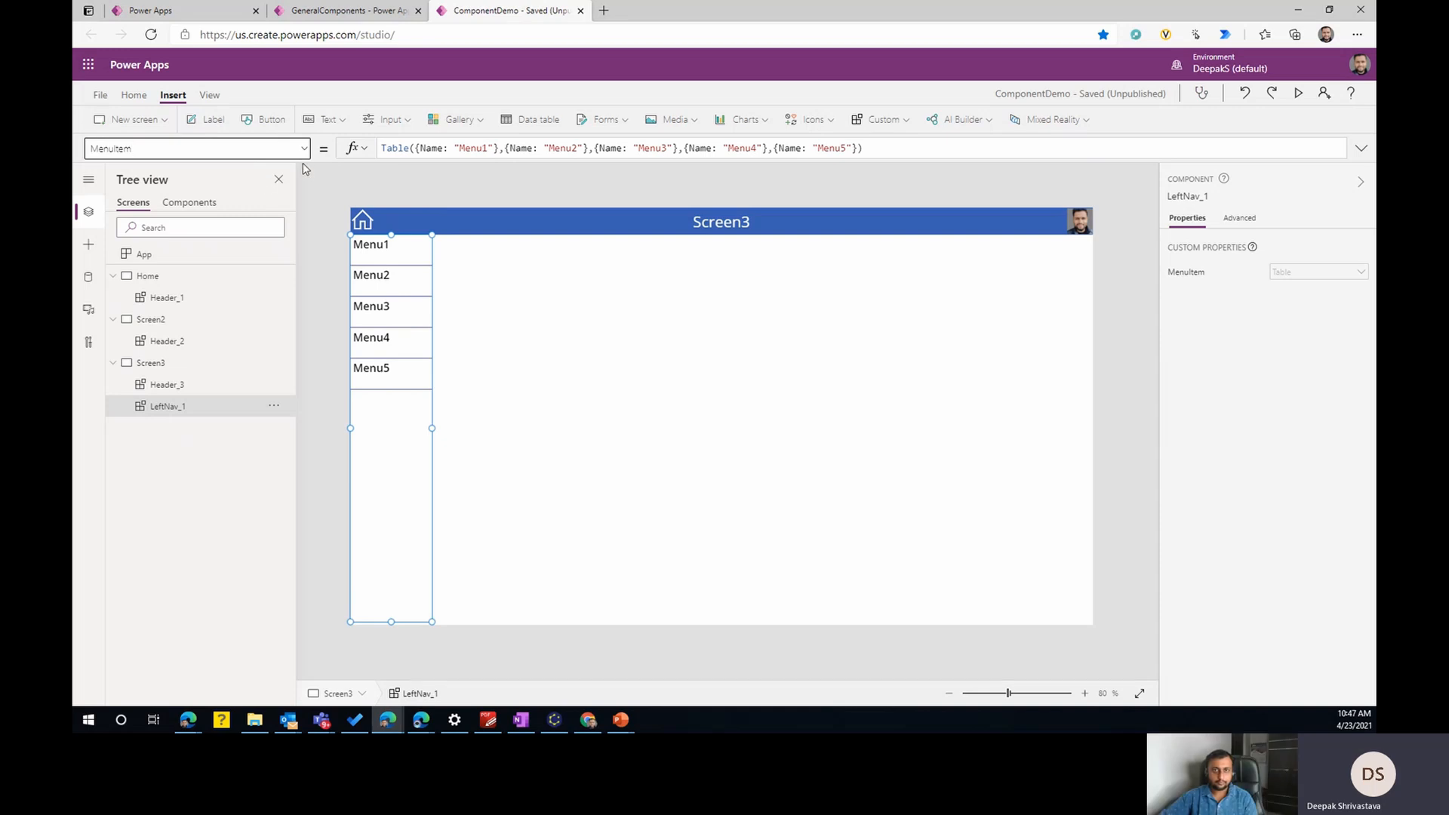
# - Insert a vertical gallery with image, title and subtitle on Screen3 and move it to about X 363, Y 103
pyautogui.click(609, 305)
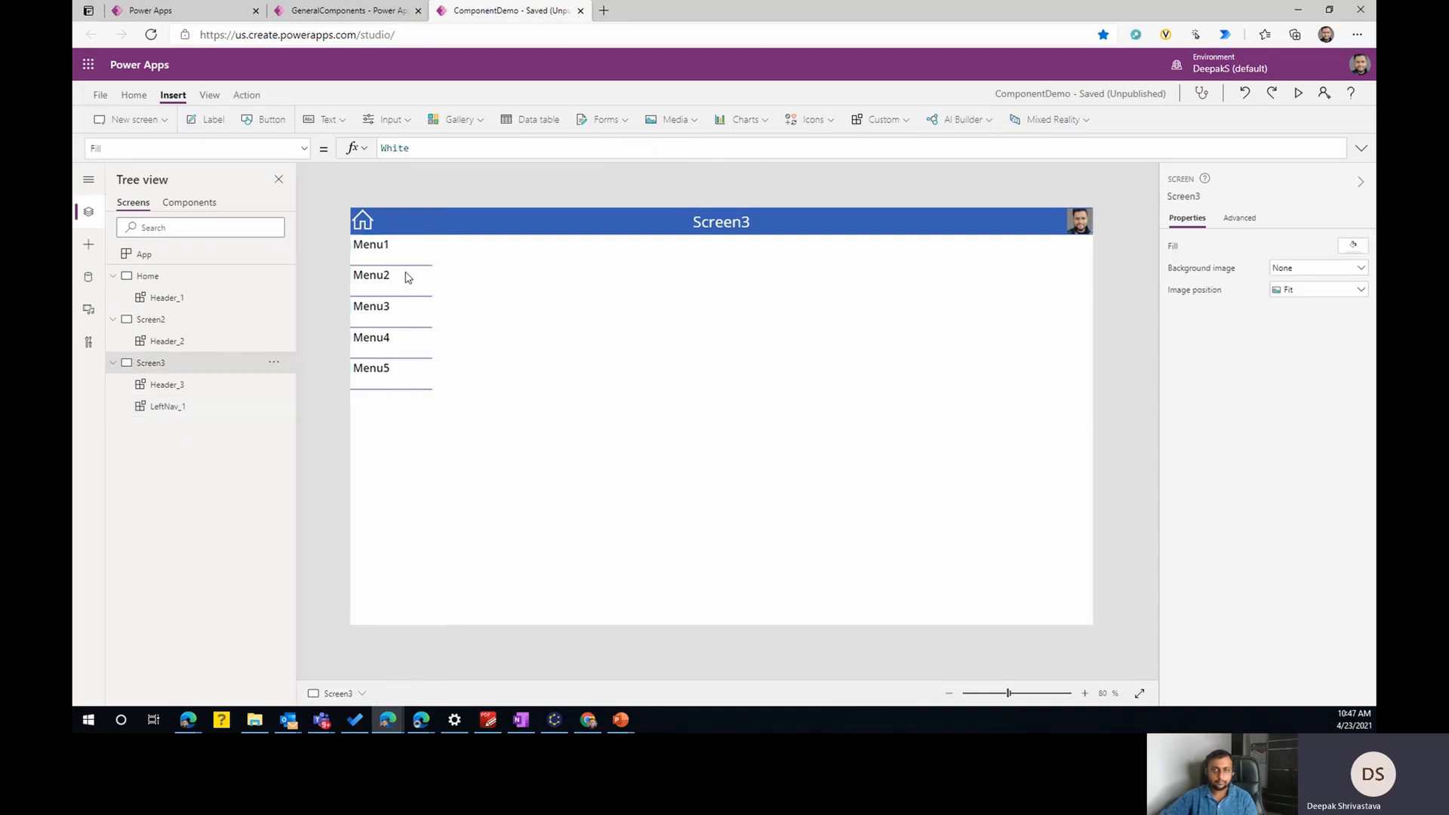
pyautogui.click(473, 125)
pyautogui.click(477, 181)
pyautogui.moveTo(595, 293); pyautogui.dragTo(770, 327)
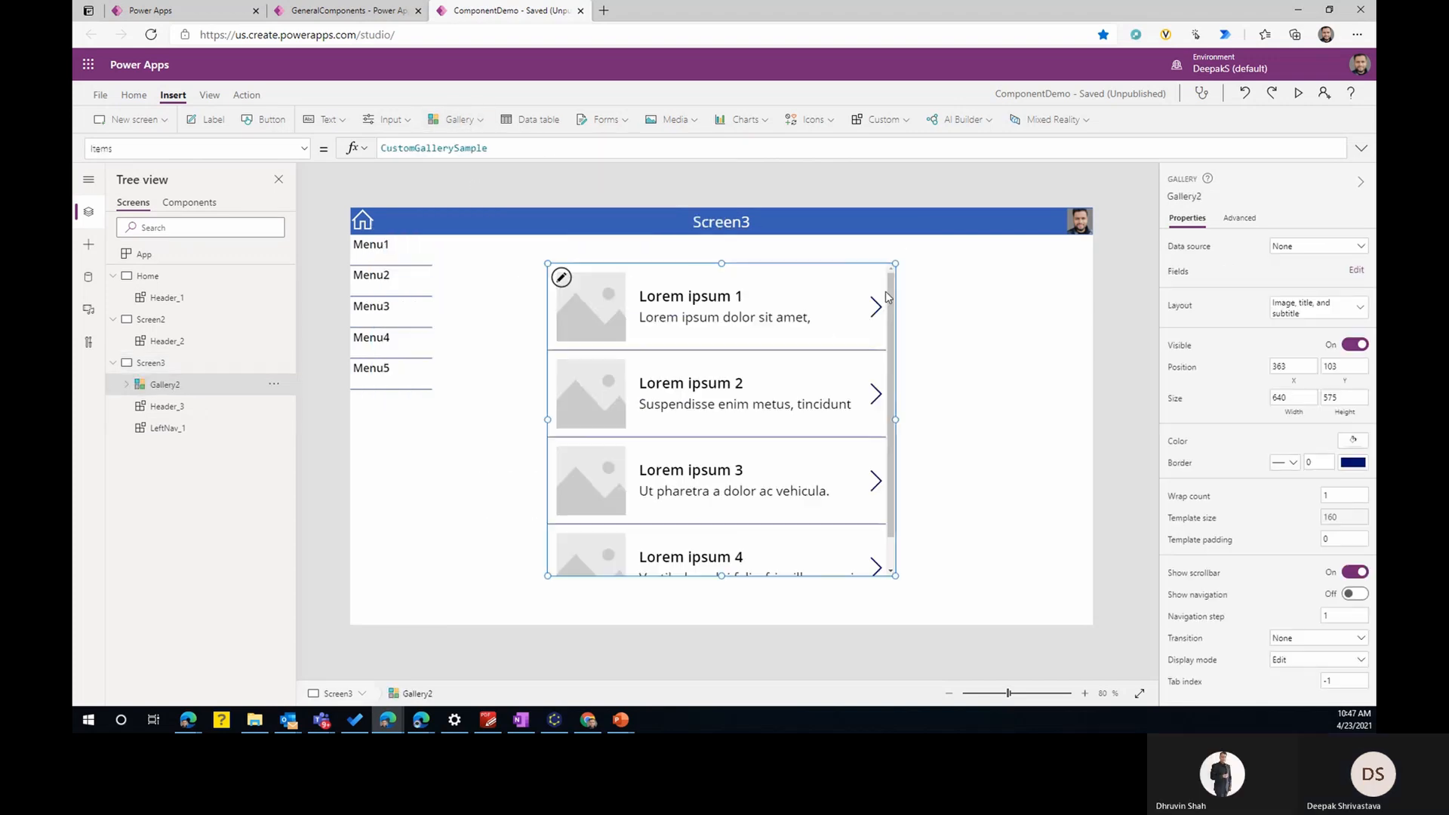
# - Set the new gallery's Items to LeftNav_1.CurrentMenu
pyautogui.doubleClick(414, 148)
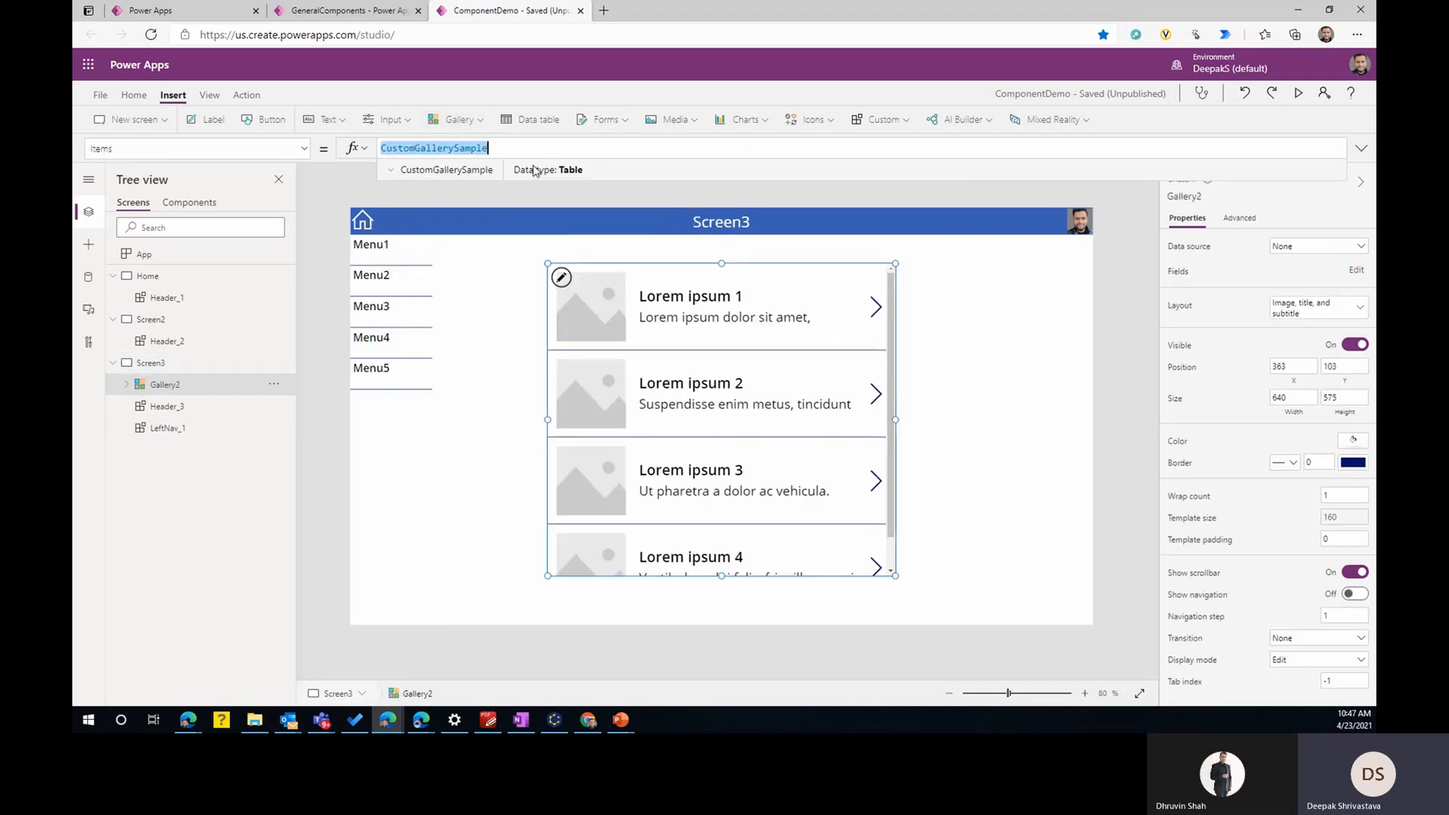
pyautogui.write('lef')
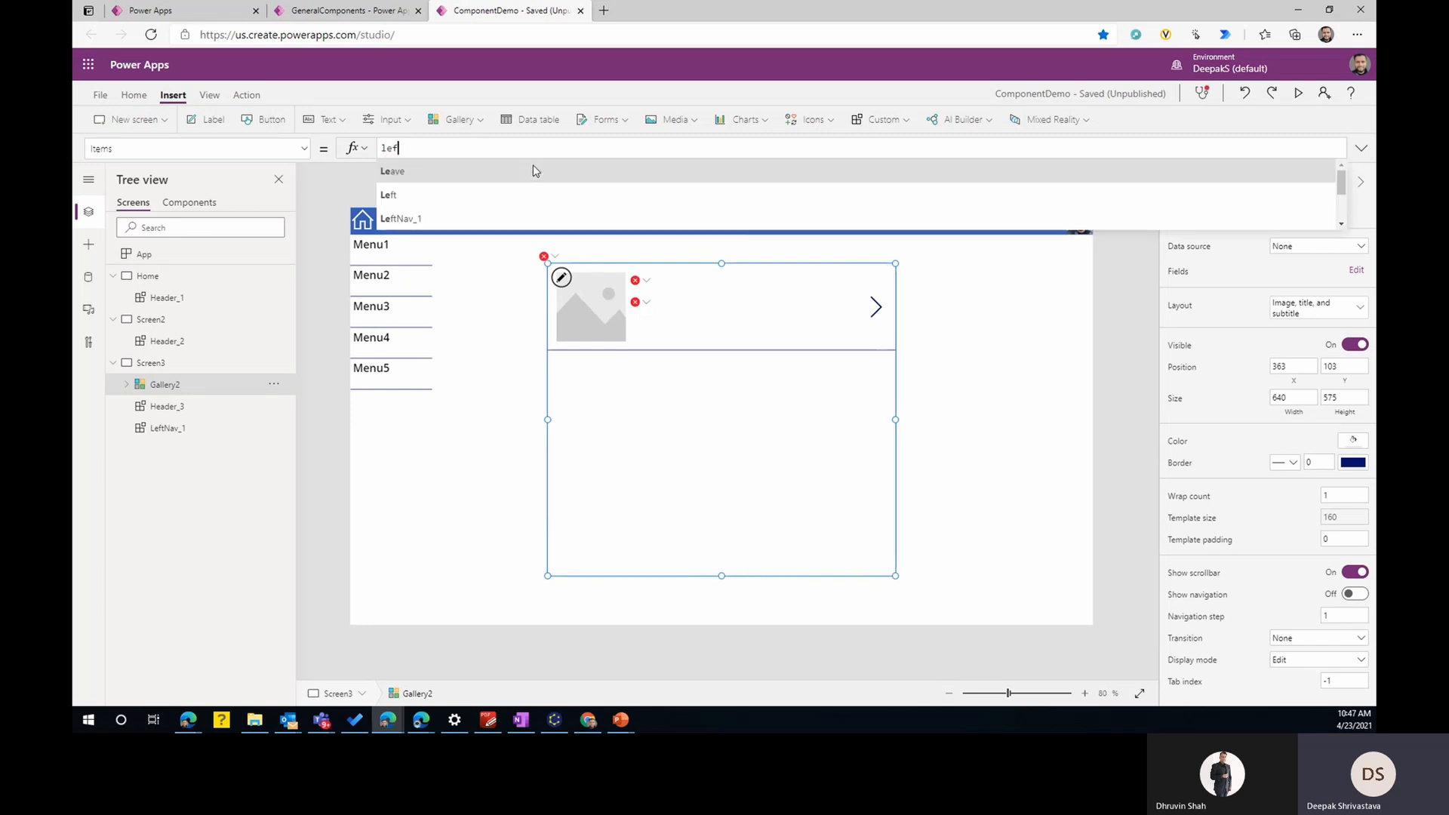
pyautogui.write('tNav_1.')
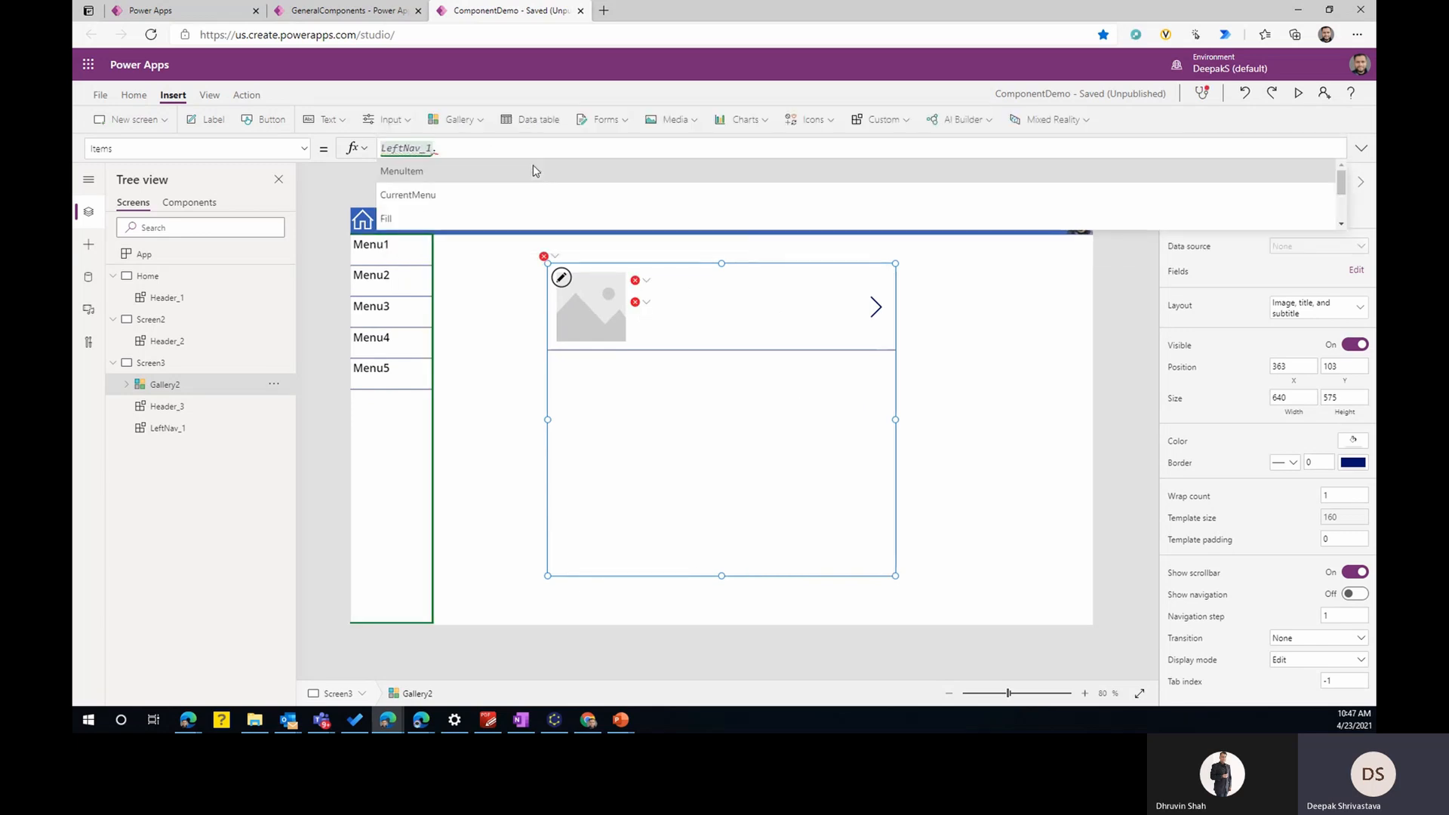
pyautogui.press('Down')
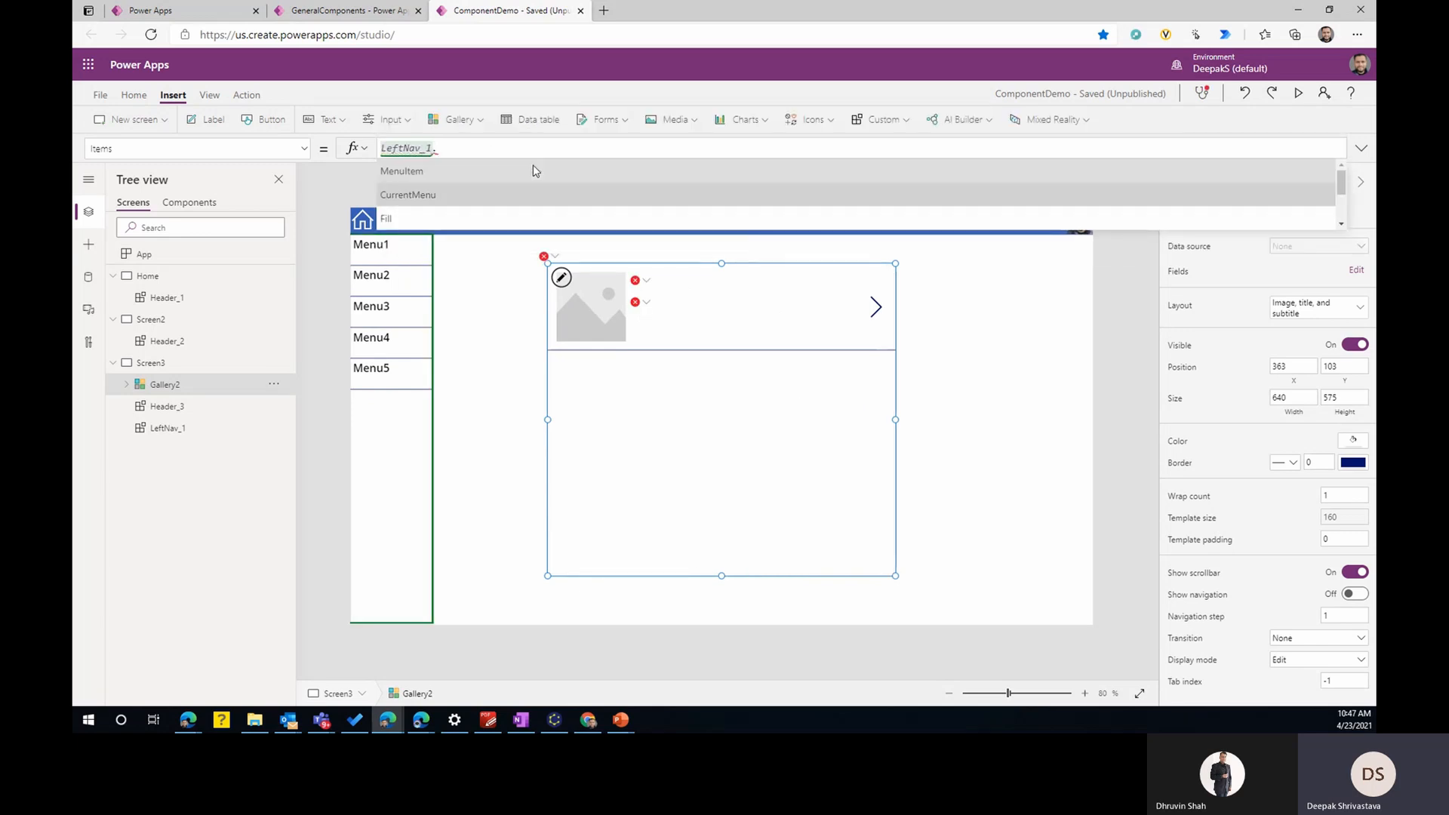
pyautogui.press('Tab')
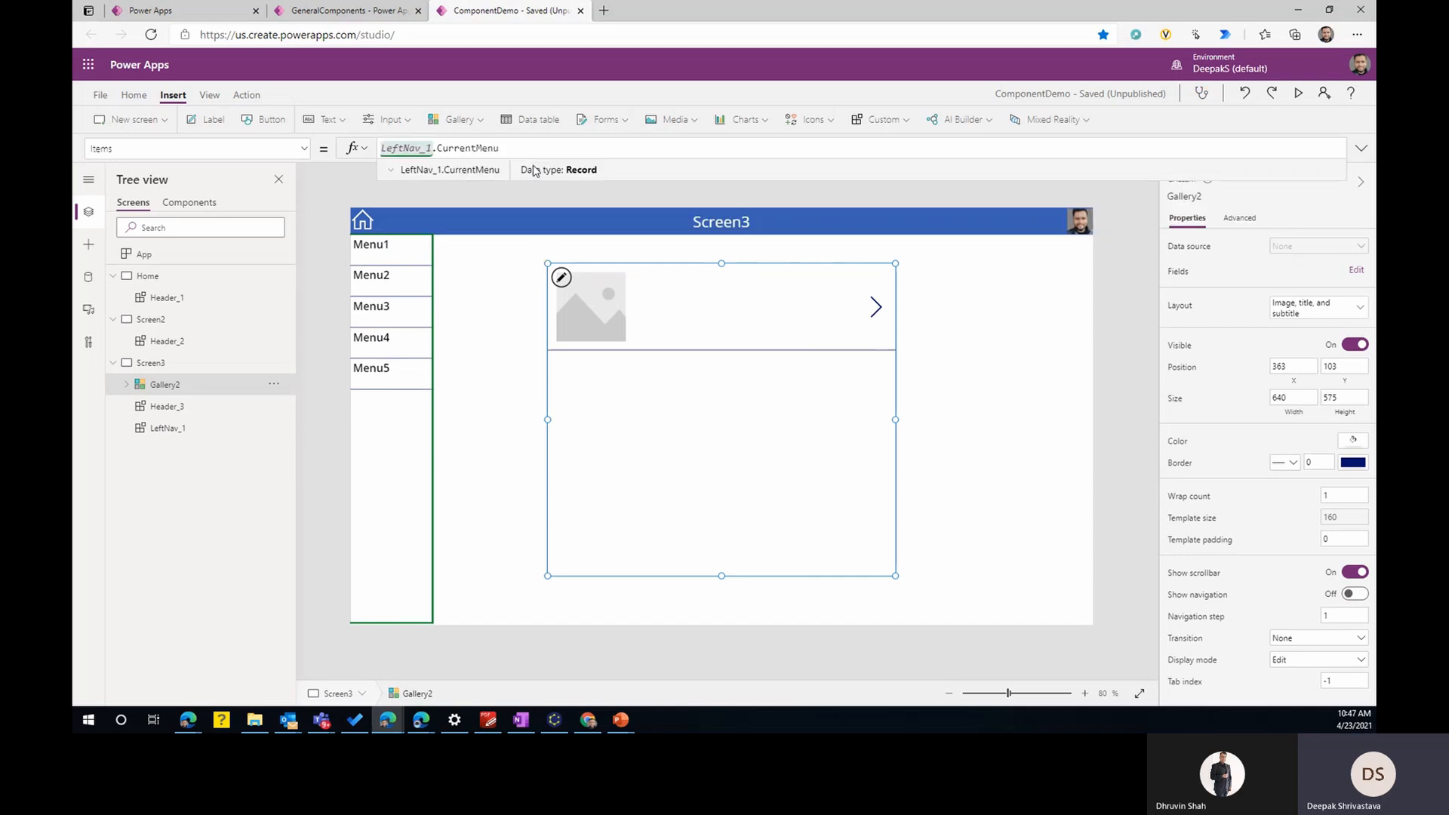
# - Set the Screen3 gallery's layout to Title and check the Text formula of its title label
pyautogui.click(818, 405)
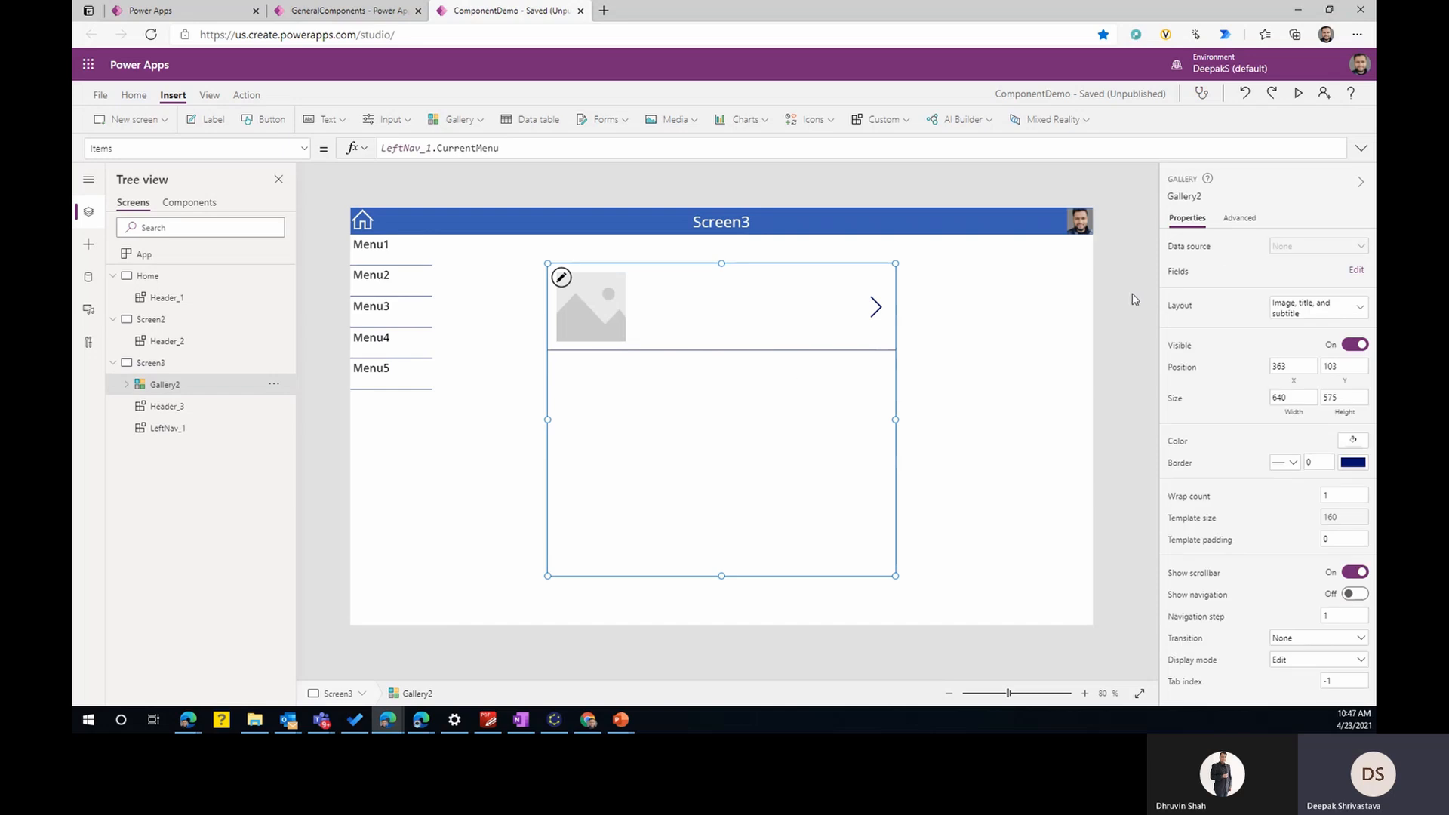
pyautogui.click(1312, 310)
pyautogui.click(1195, 427)
pyautogui.click(664, 295)
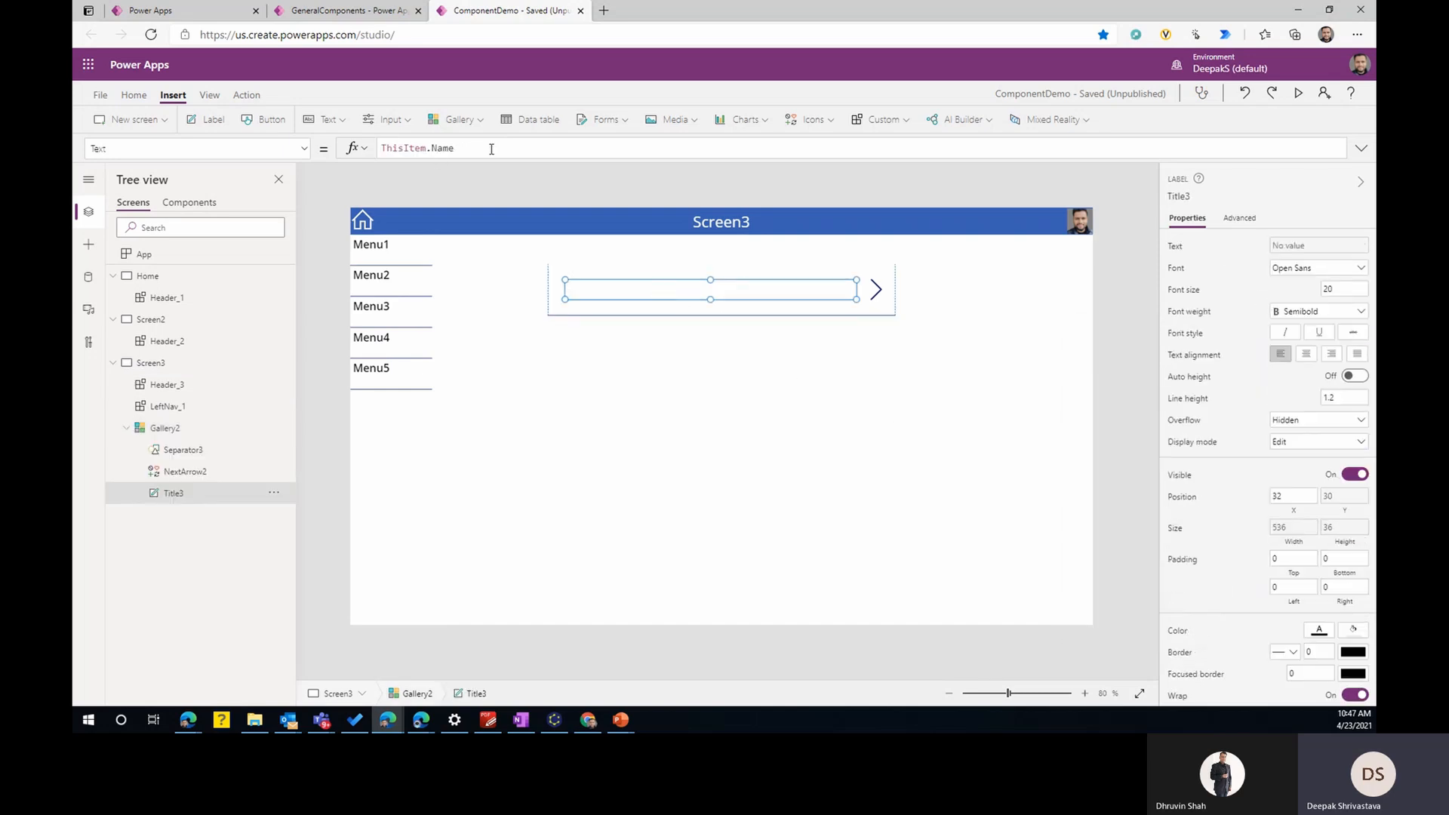
pyautogui.click(878, 442)
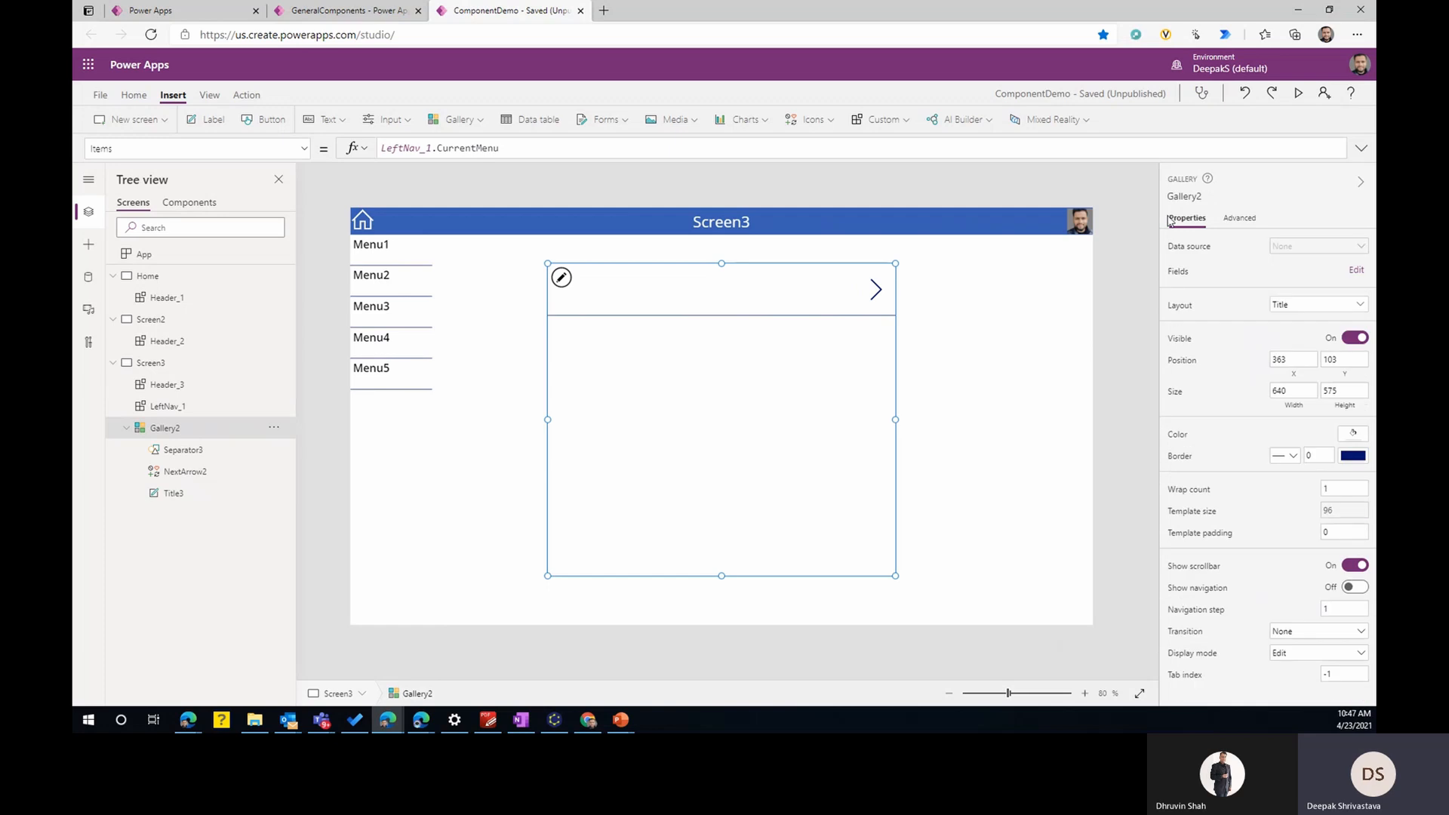
# - Preview Screen3 and test that choosing each item from Menu1 to Menu5 updates the gallery, and exit the preview
pyautogui.click(1299, 94)
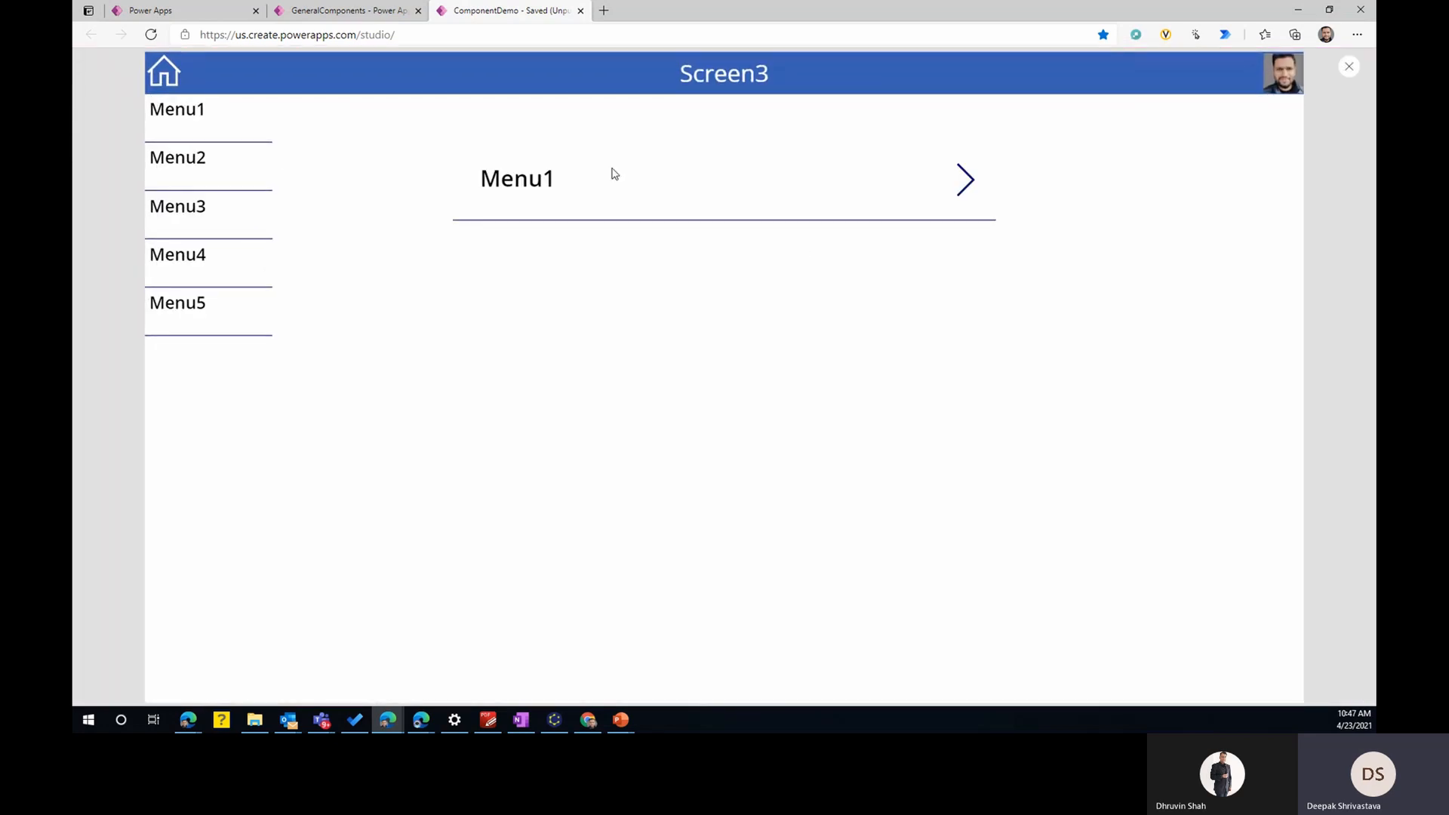
pyautogui.click(182, 161)
pyautogui.click(182, 252)
pyautogui.click(187, 300)
pyautogui.click(192, 119)
pyautogui.click(187, 149)
pyautogui.click(179, 214)
pyautogui.click(177, 261)
pyautogui.click(178, 313)
pyautogui.click(1348, 68)
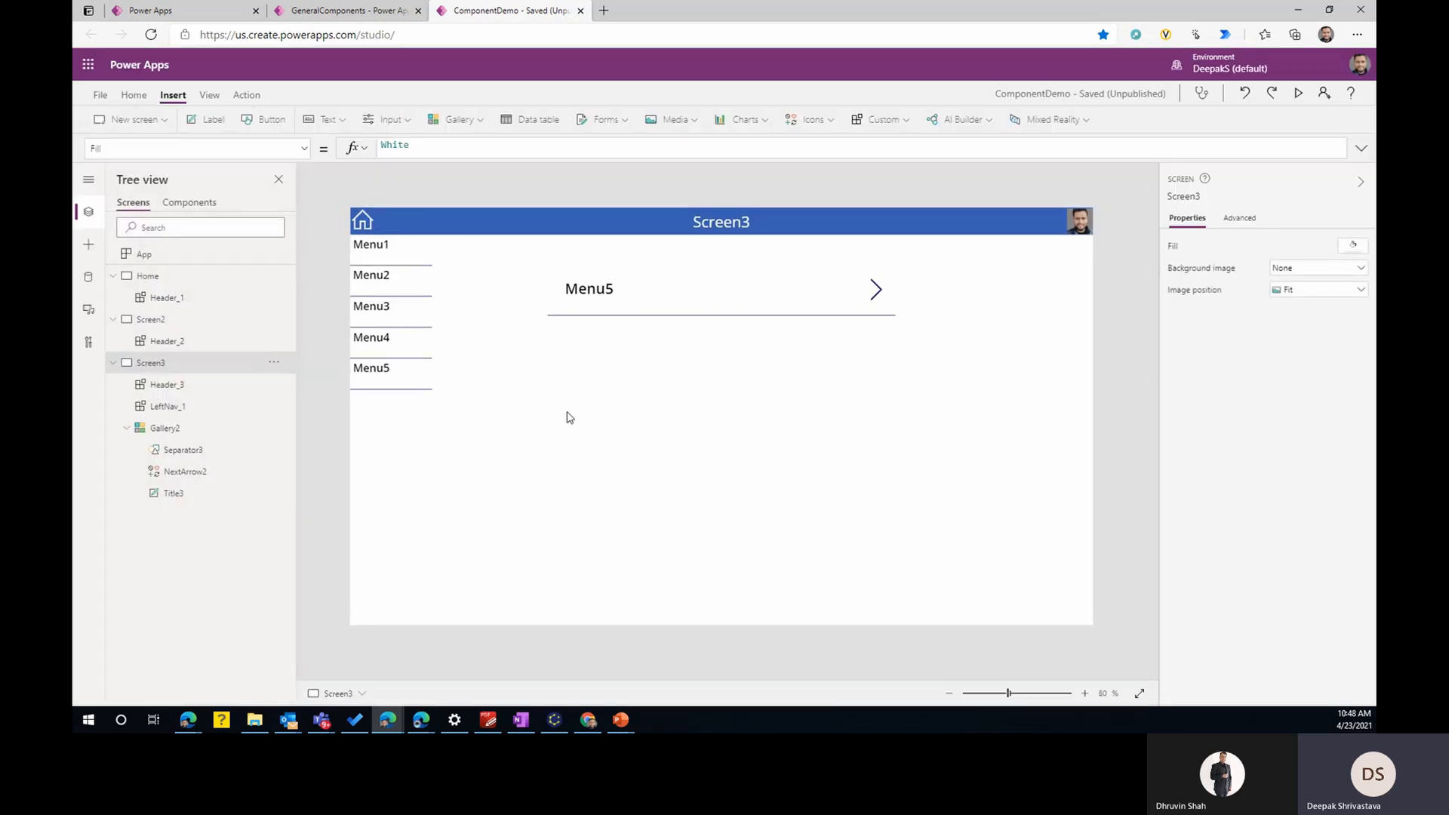
# - Review the LeftNav component in the GeneralComponents editor, collapse its tree, and return to ComponentDemo's Screen3
pyautogui.click(325, 10)
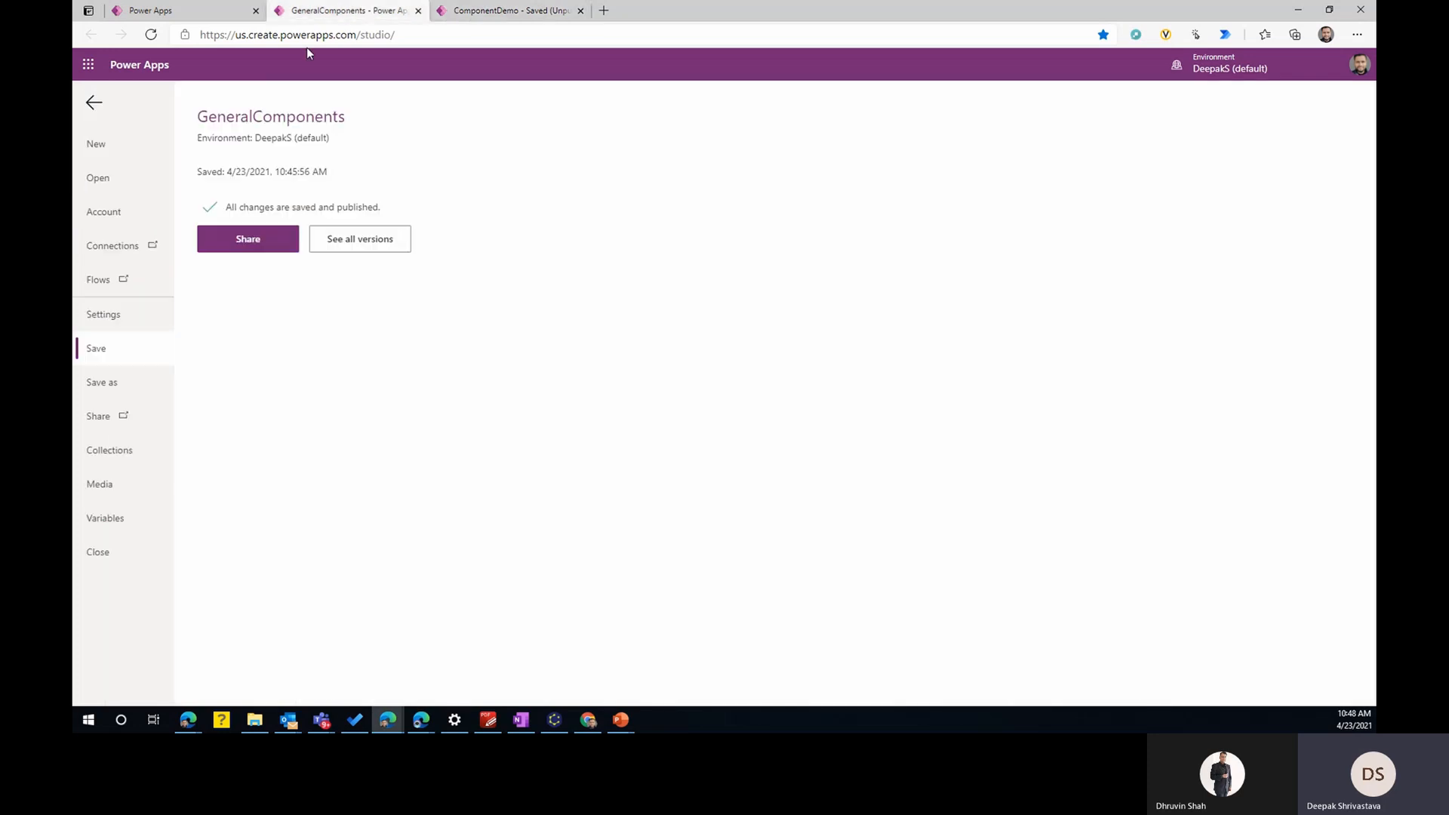
pyautogui.click(94, 104)
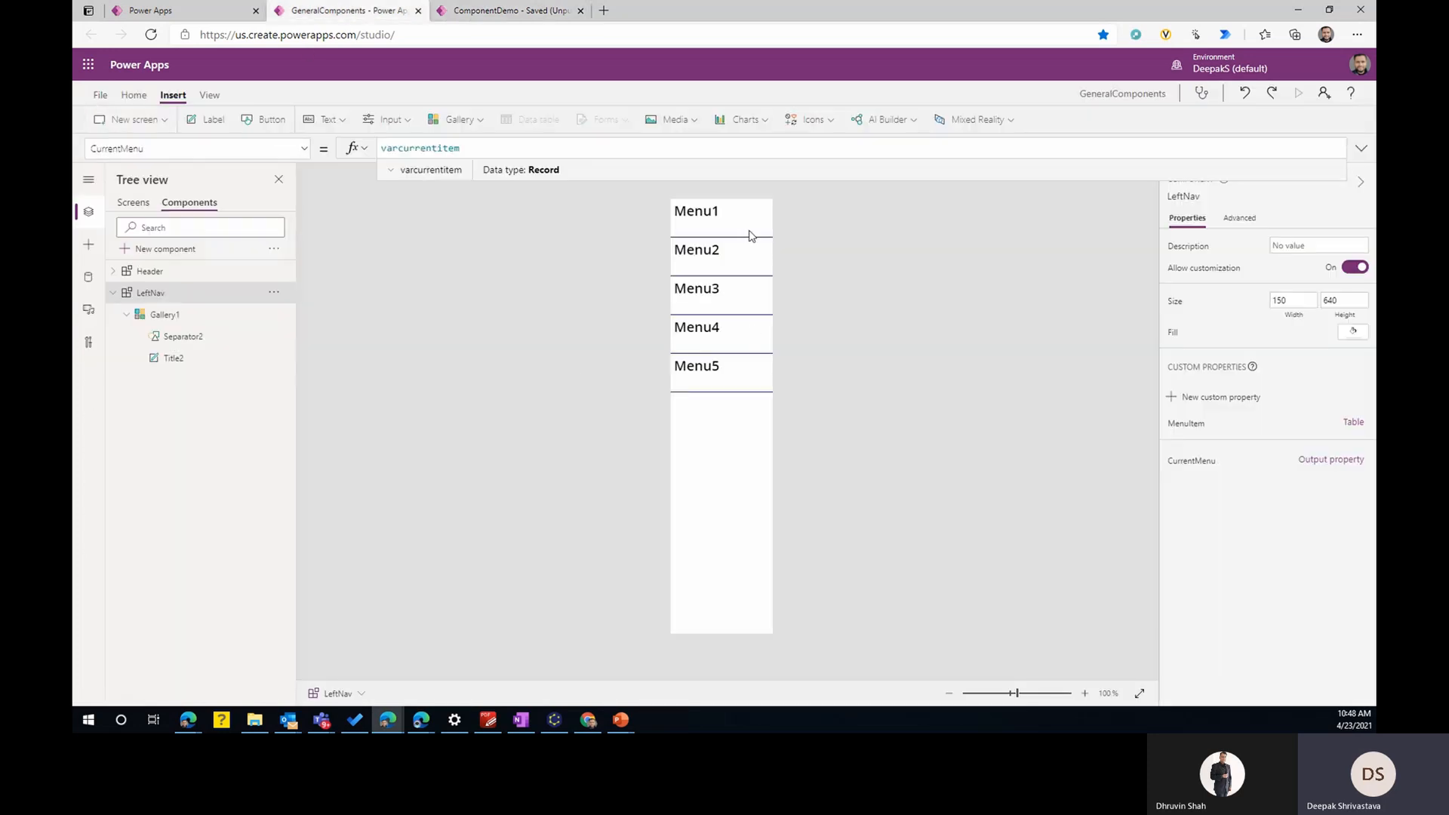
pyautogui.click(126, 314)
pyautogui.click(113, 293)
pyautogui.click(518, 15)
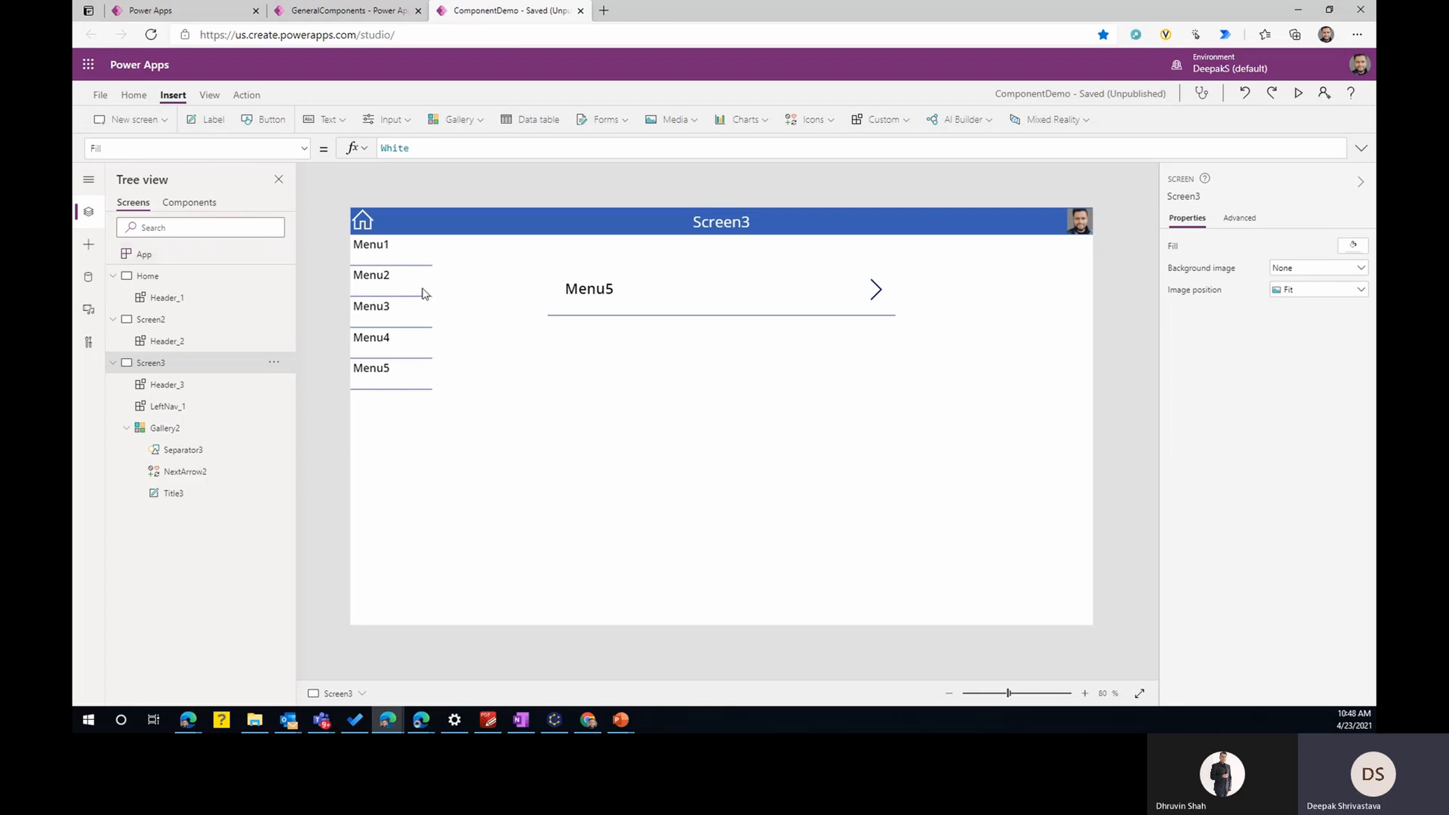
# - Turn on the experimental Enhanced component properties feature in the advanced settings of GeneralComponents
pyautogui.click(348, 14)
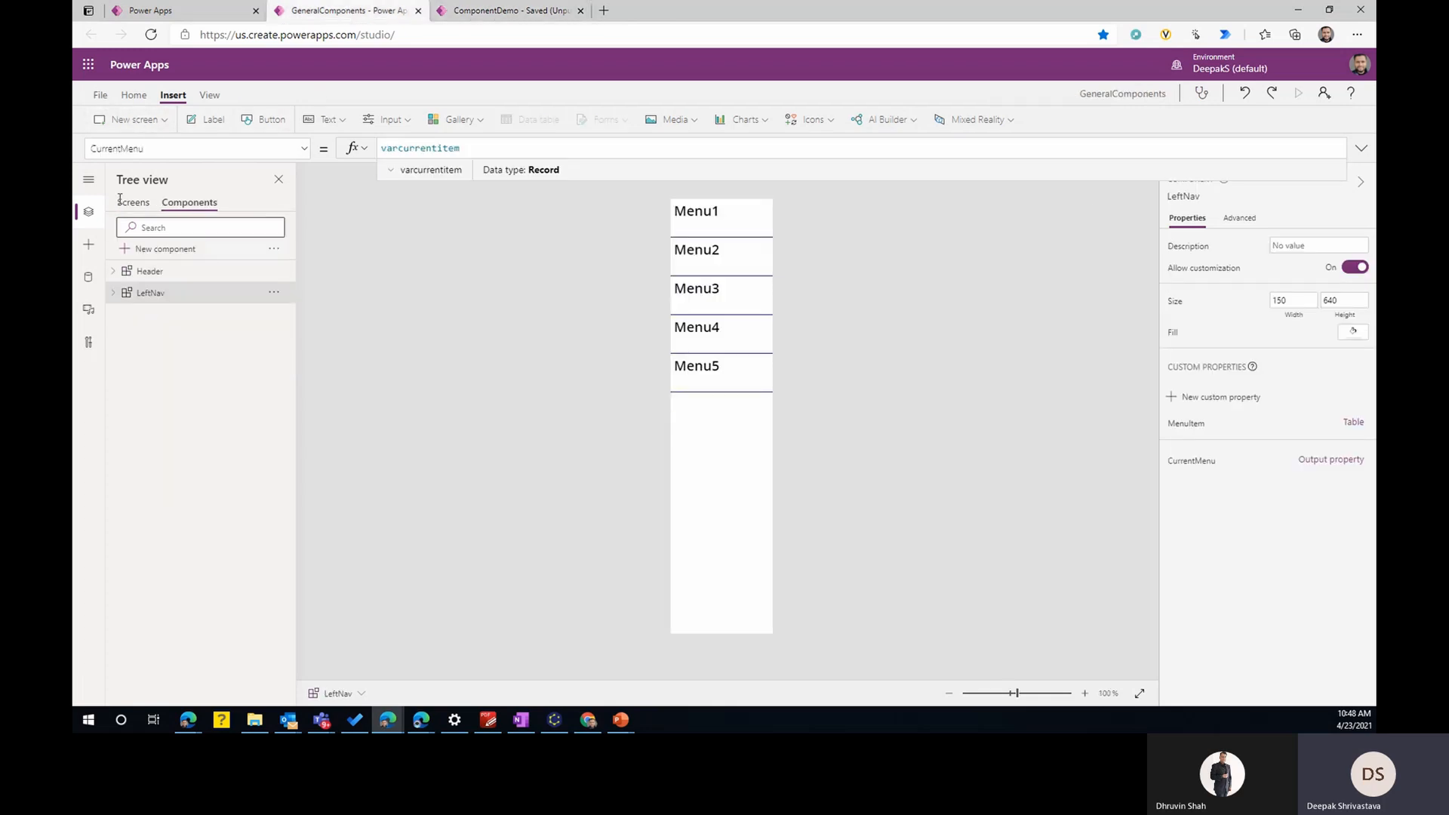
pyautogui.click(99, 95)
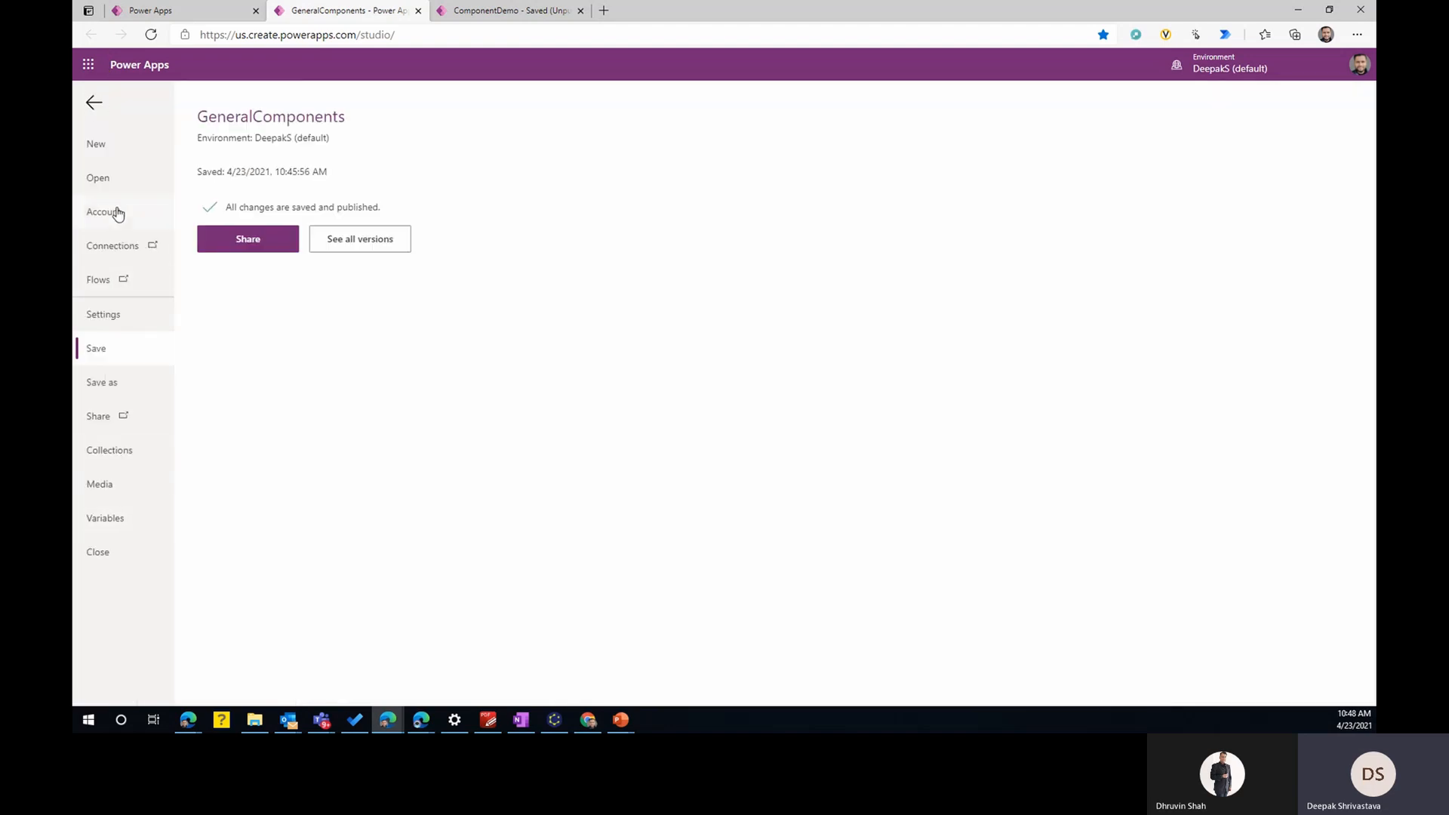
pyautogui.click(115, 314)
pyautogui.click(279, 231)
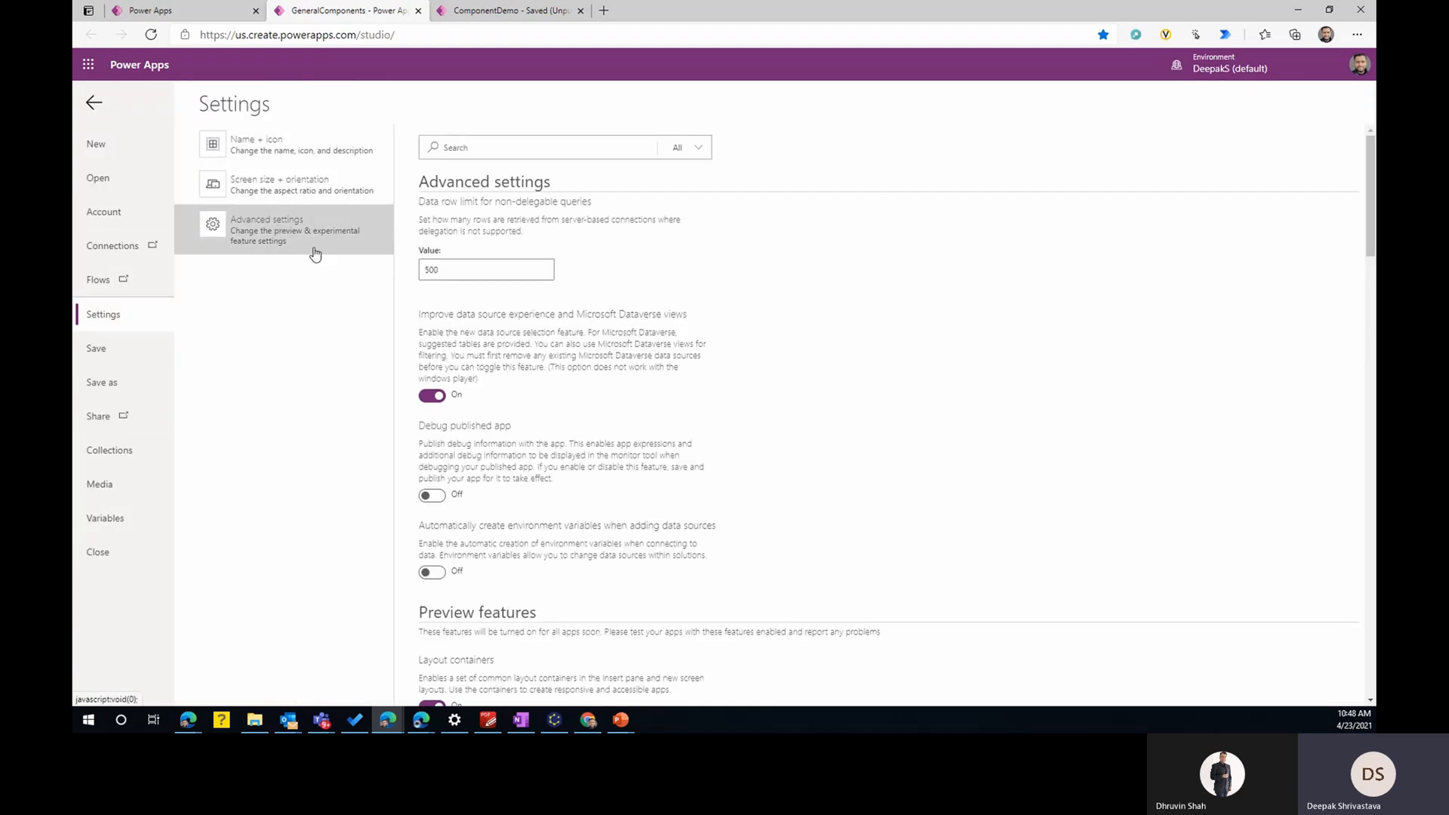
pyautogui.scroll(-15, 622, 390)
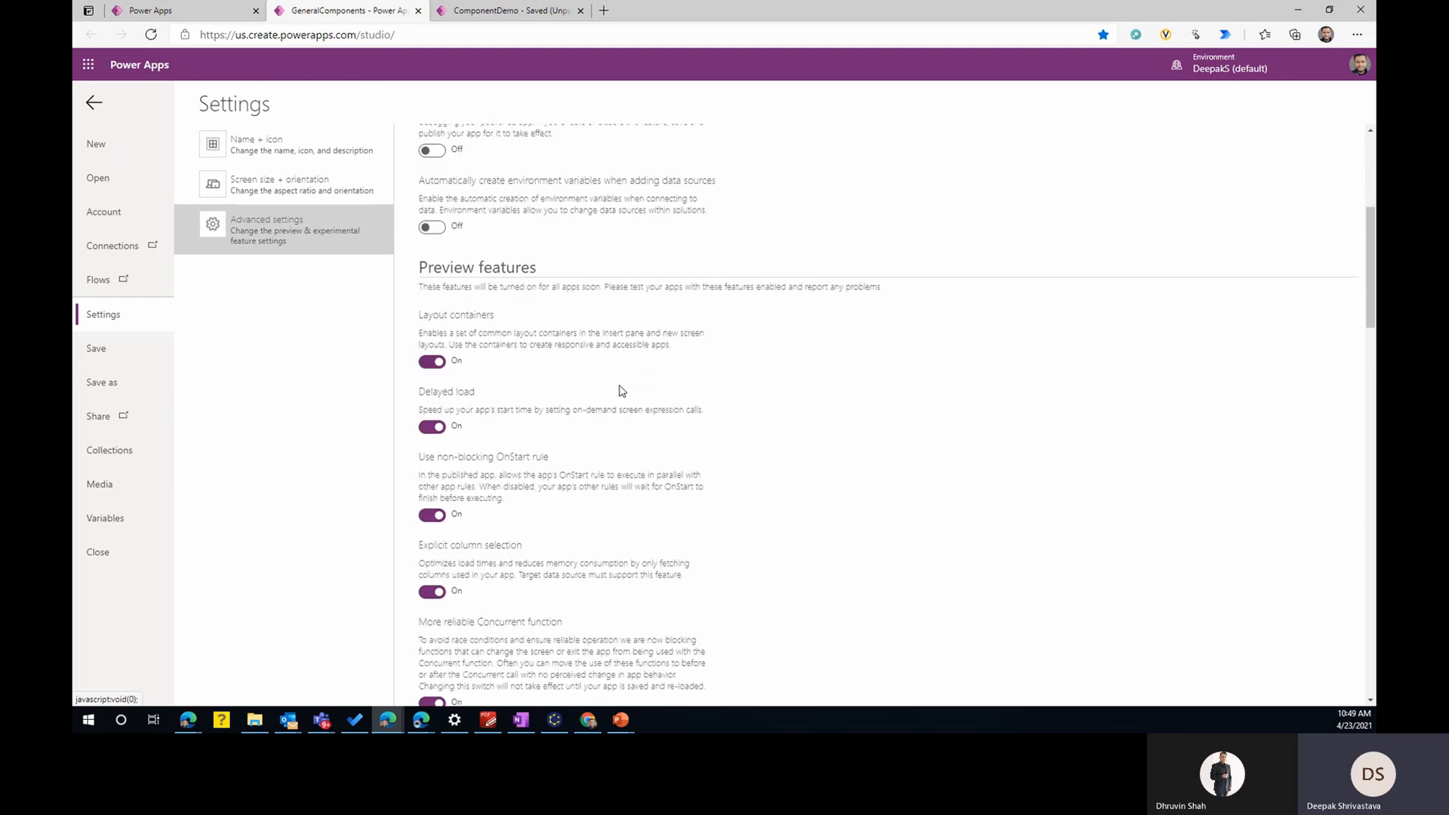
pyautogui.scroll(-10, 622, 390)
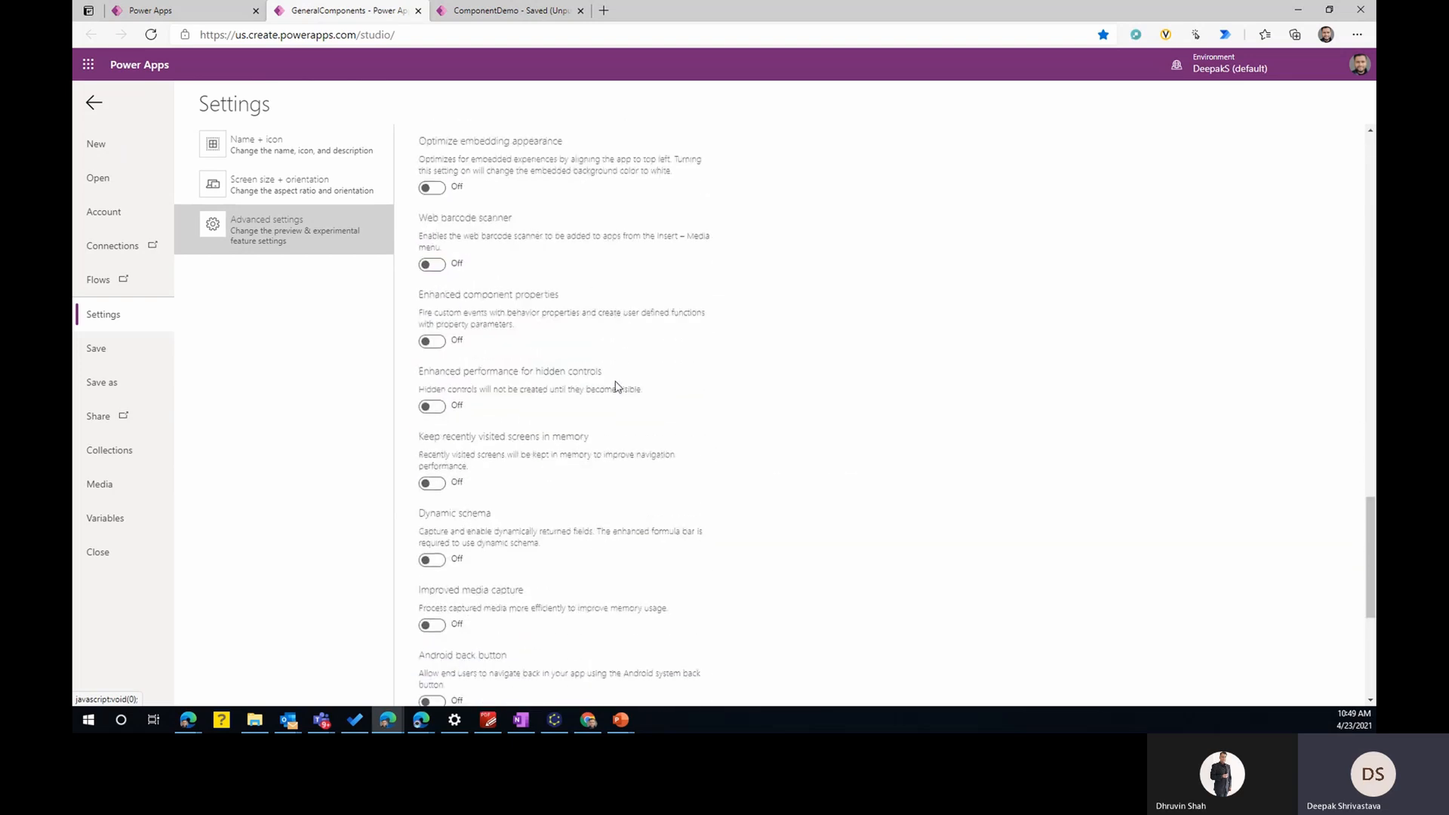
pyautogui.scroll(2, 477, 219)
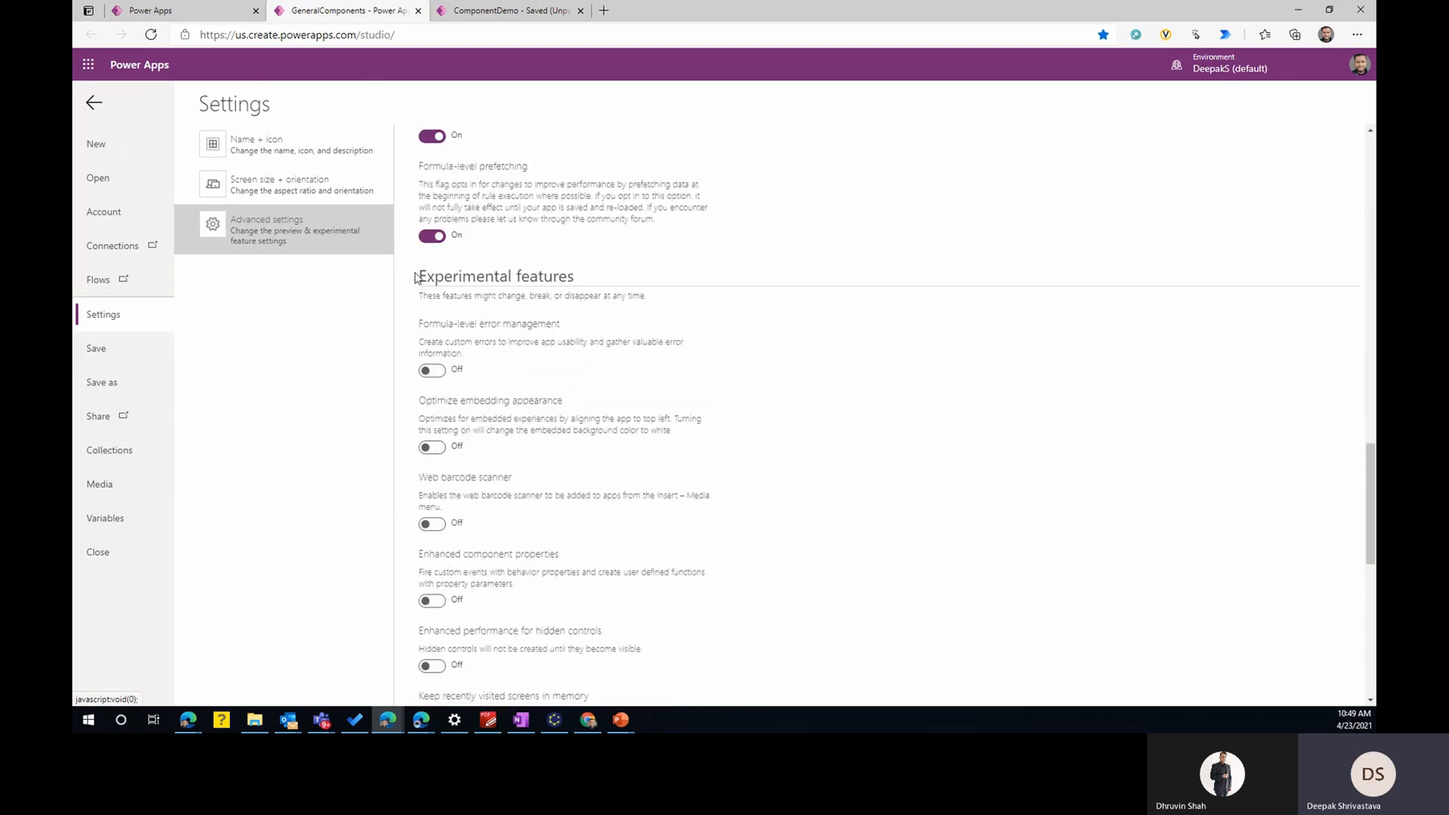
pyautogui.scroll(-1, 585, 377)
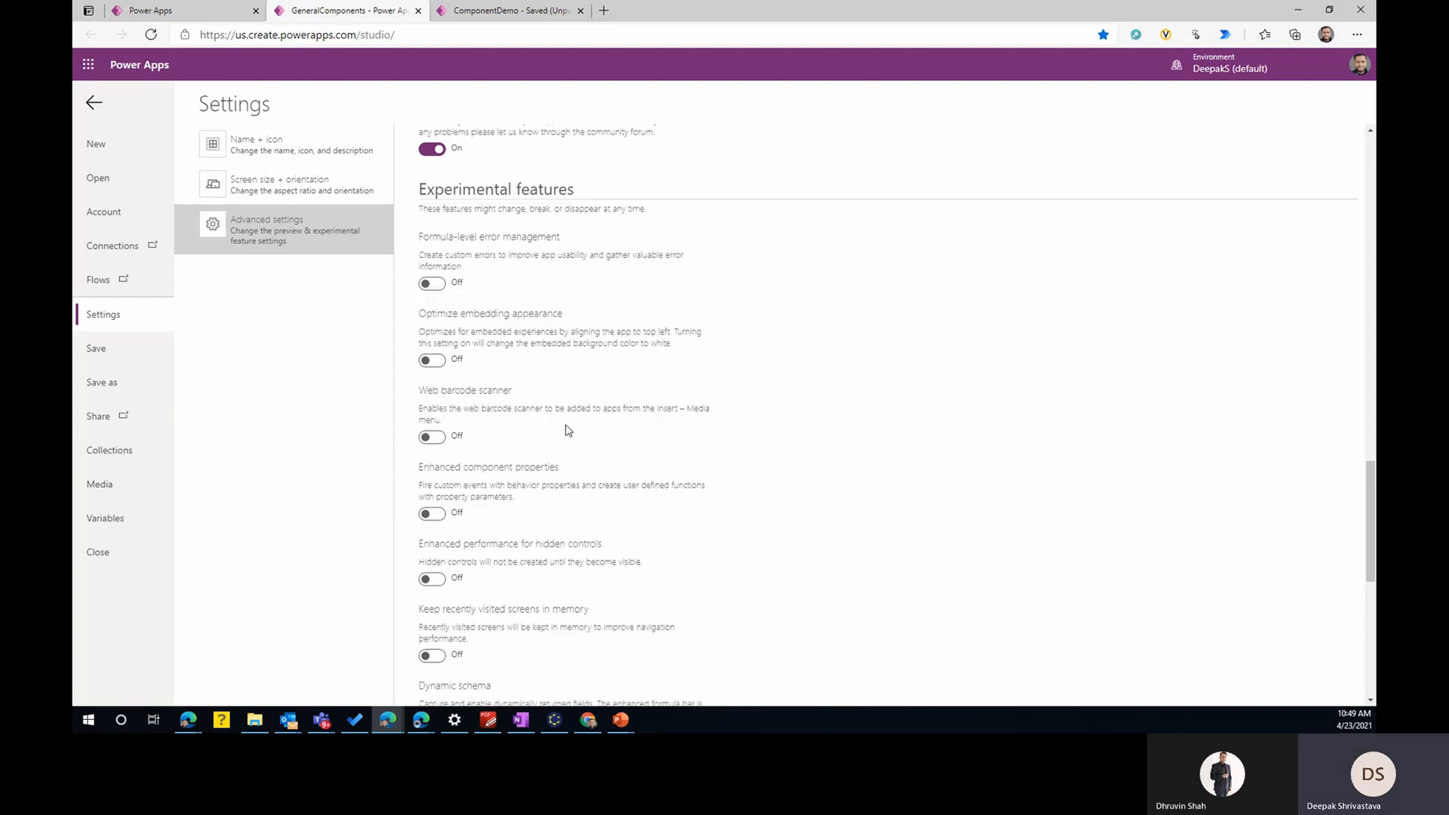
pyautogui.click(436, 514)
pyautogui.scroll(-5, 600, 521)
pyautogui.scroll(10, 600, 521)
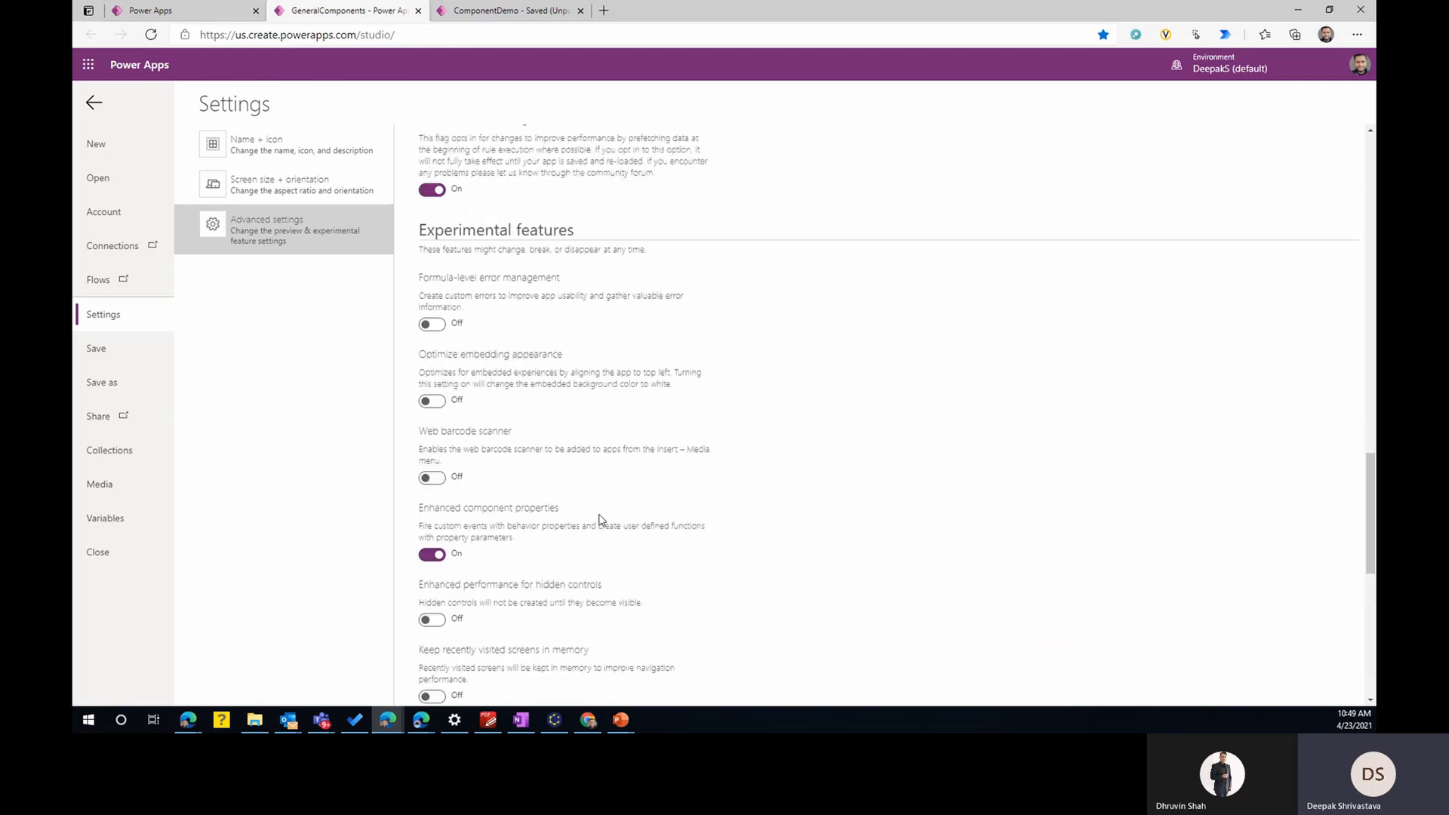
pyautogui.scroll(7, 600, 520)
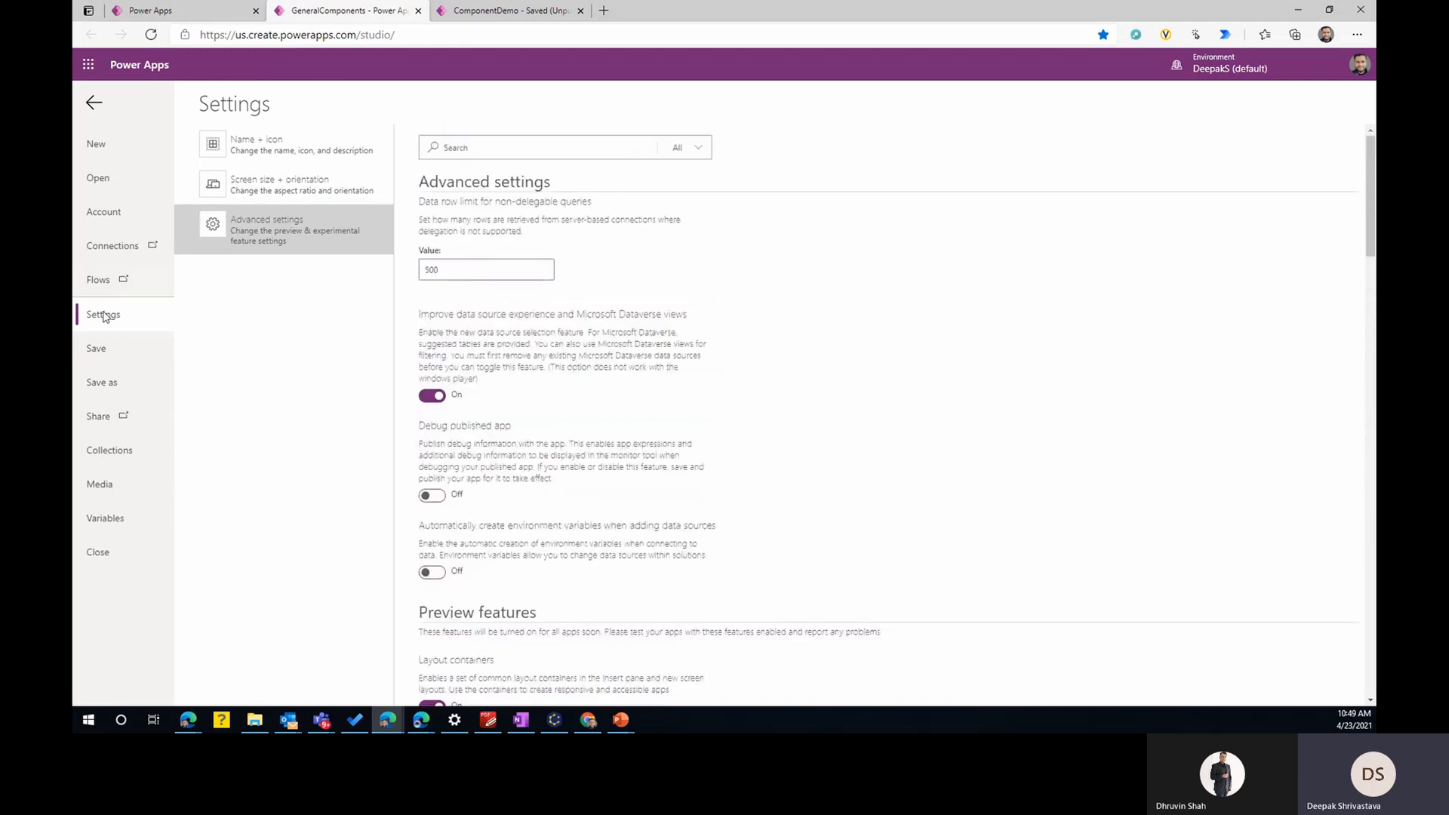
# - Save the GeneralComponents library and return to its editor
pyautogui.click(112, 354)
pyautogui.click(219, 276)
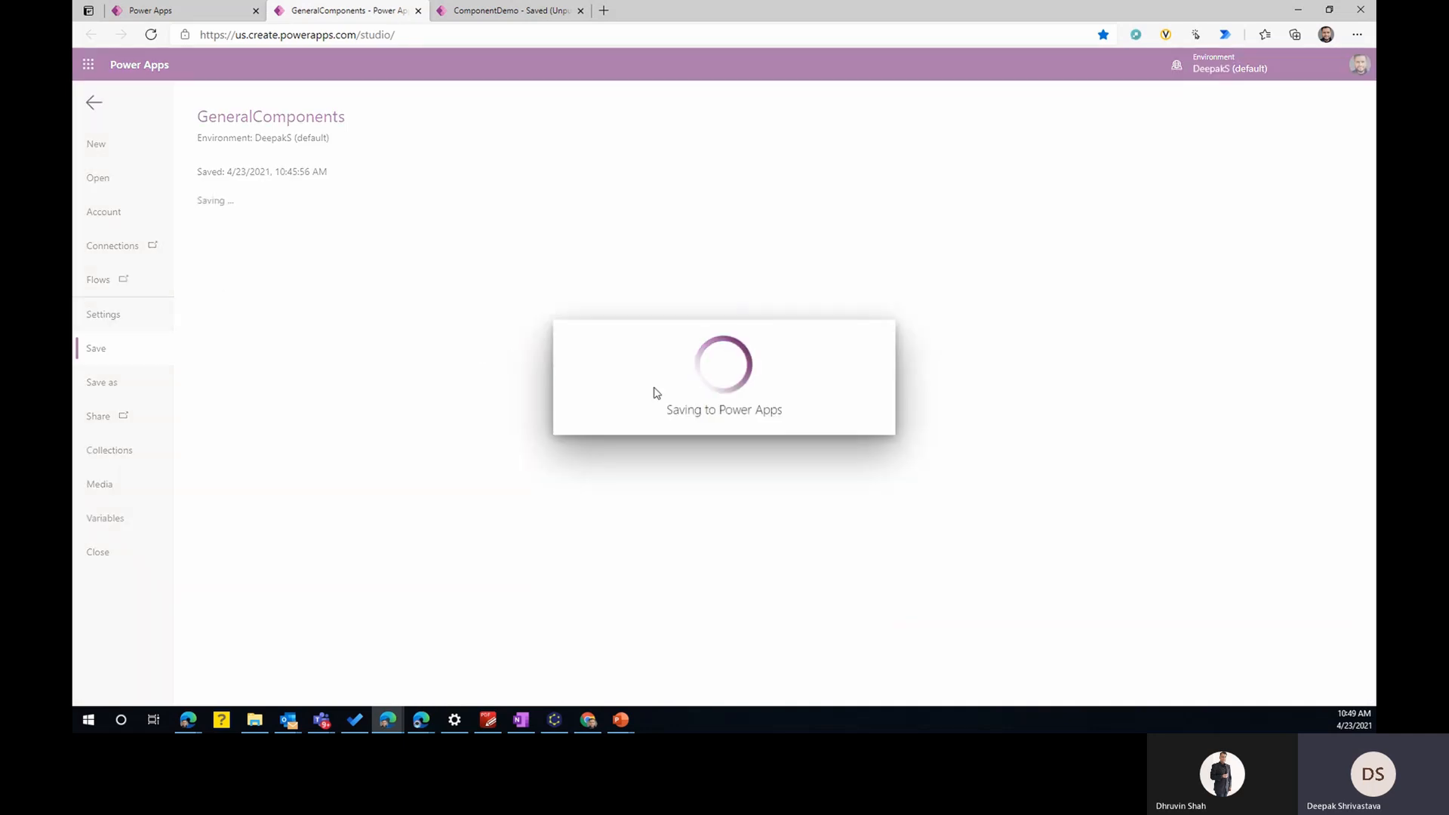
pyautogui.click(95, 106)
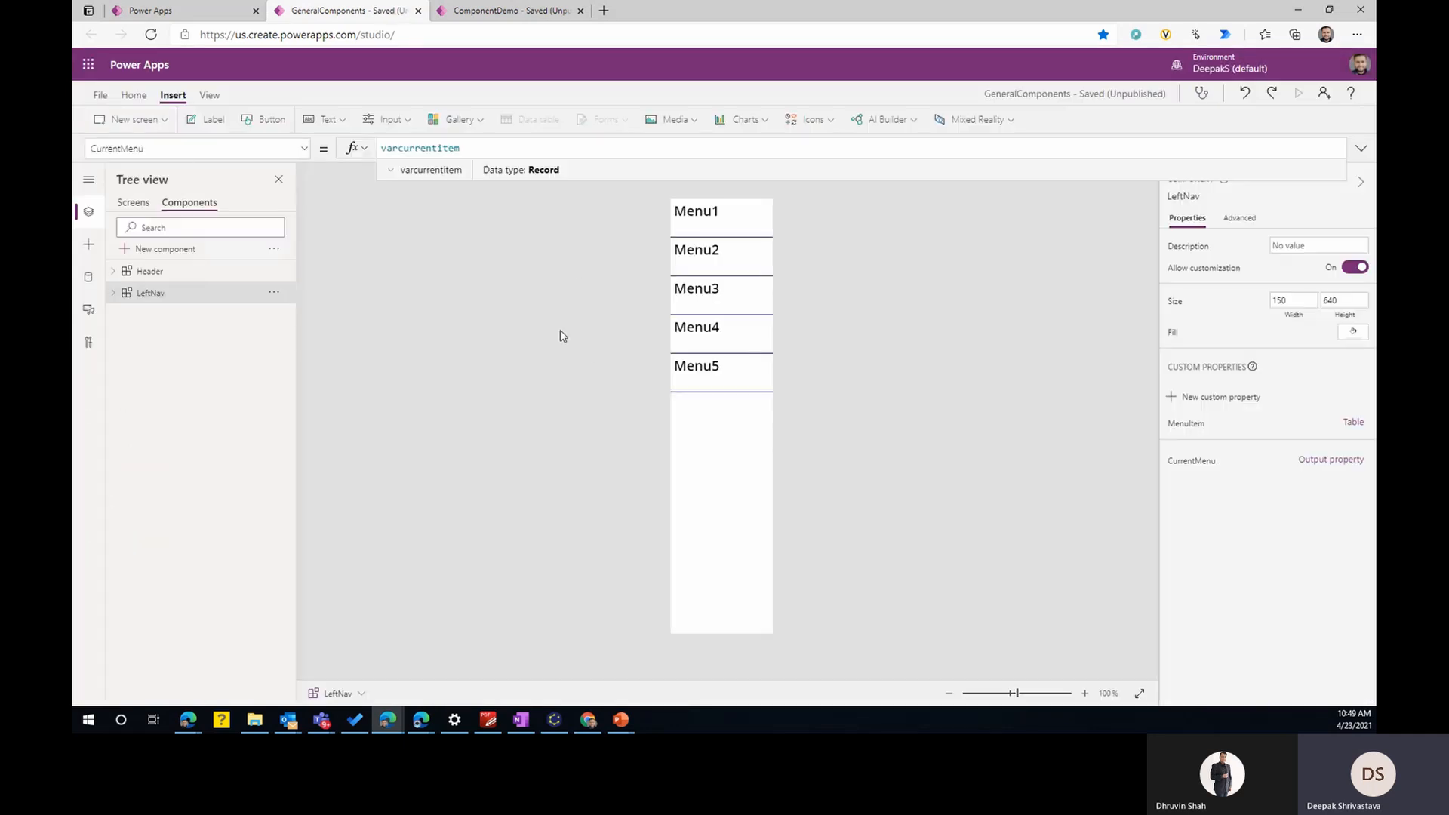
# - Examine the Behavior type for a new LeftNav custom property, discard the property, and view LeftNav's OnReset formula
pyautogui.click(1240, 404)
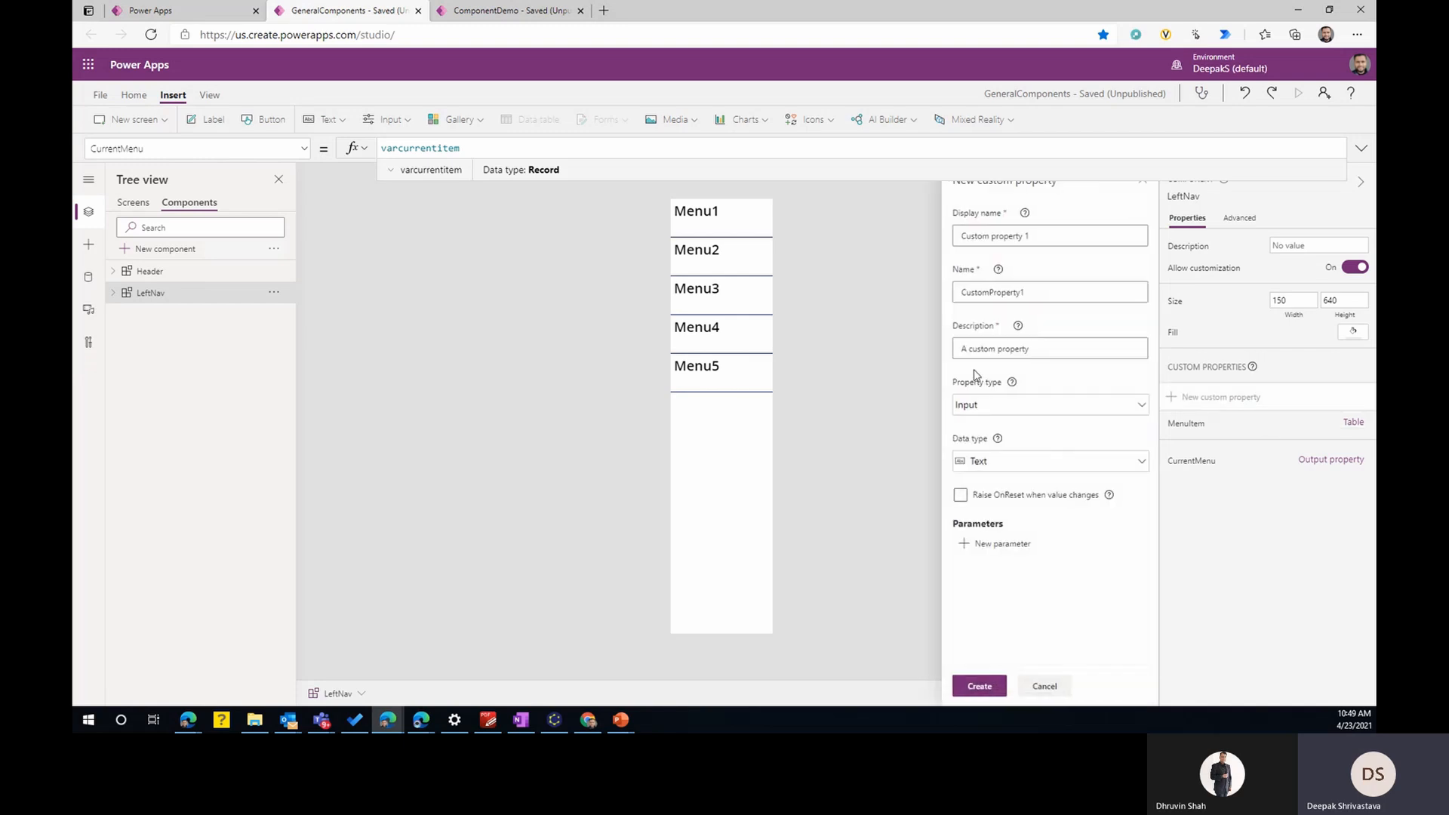
pyautogui.click(988, 411)
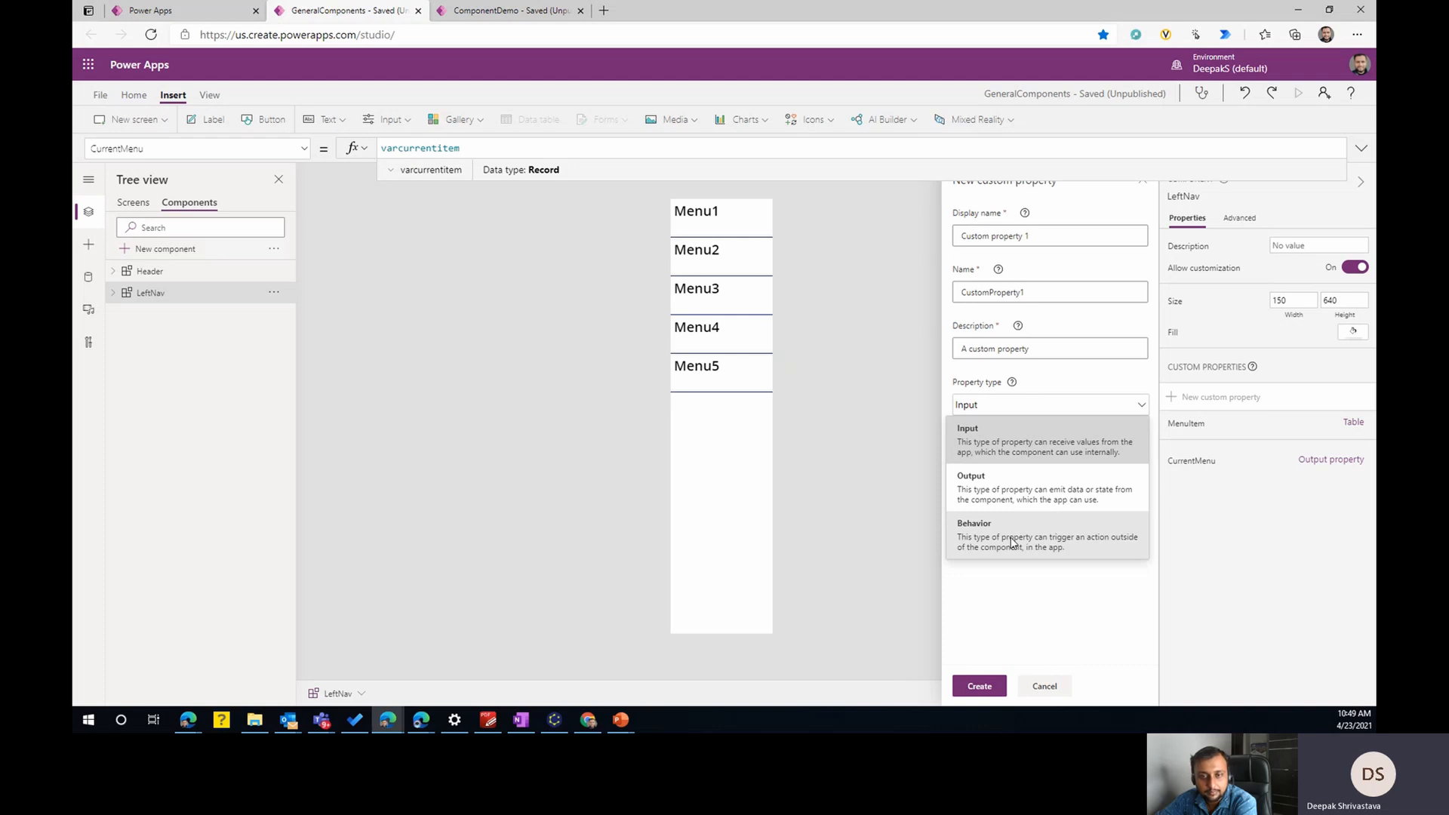
pyautogui.click(1064, 548)
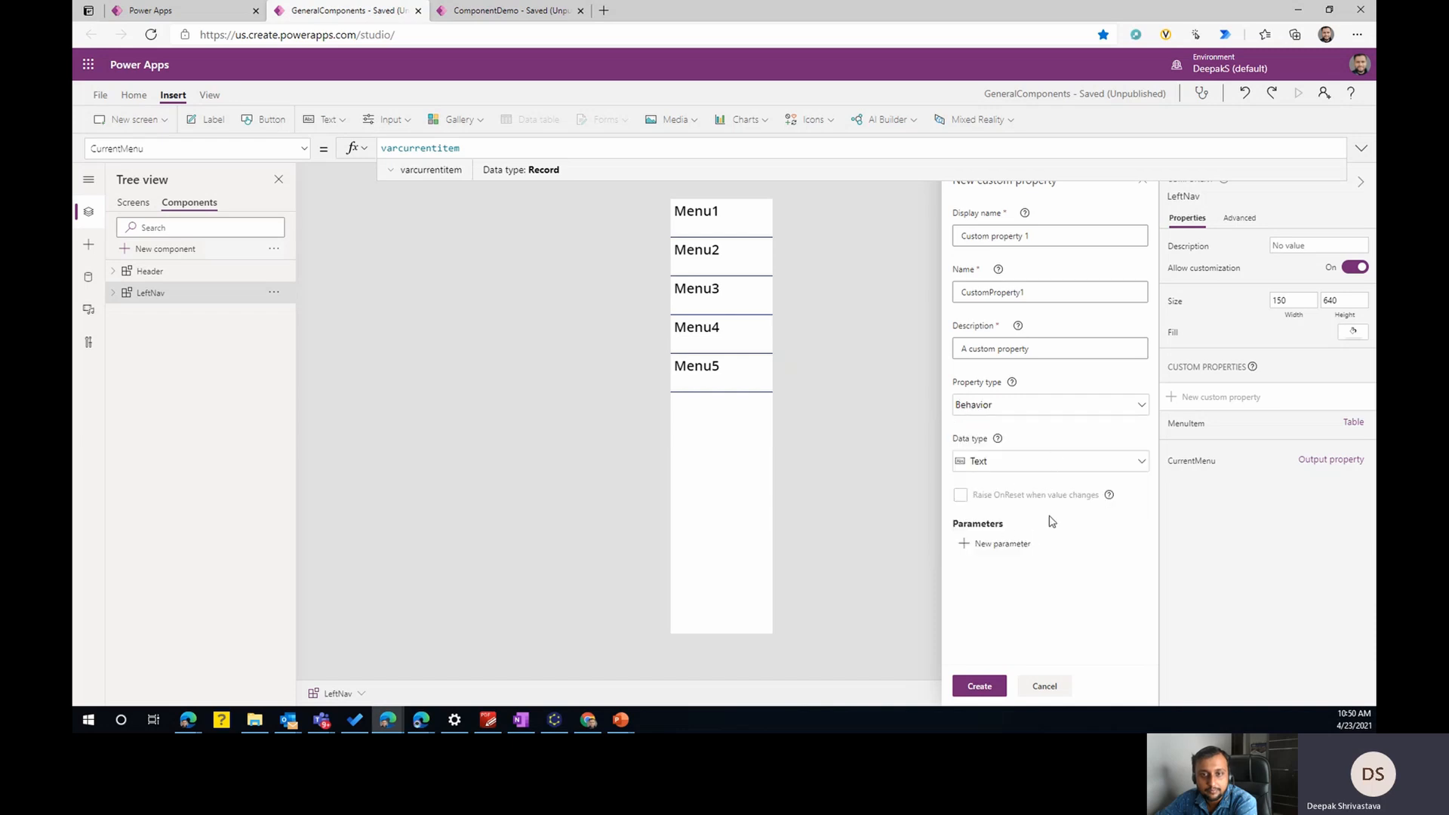
pyautogui.click(1047, 689)
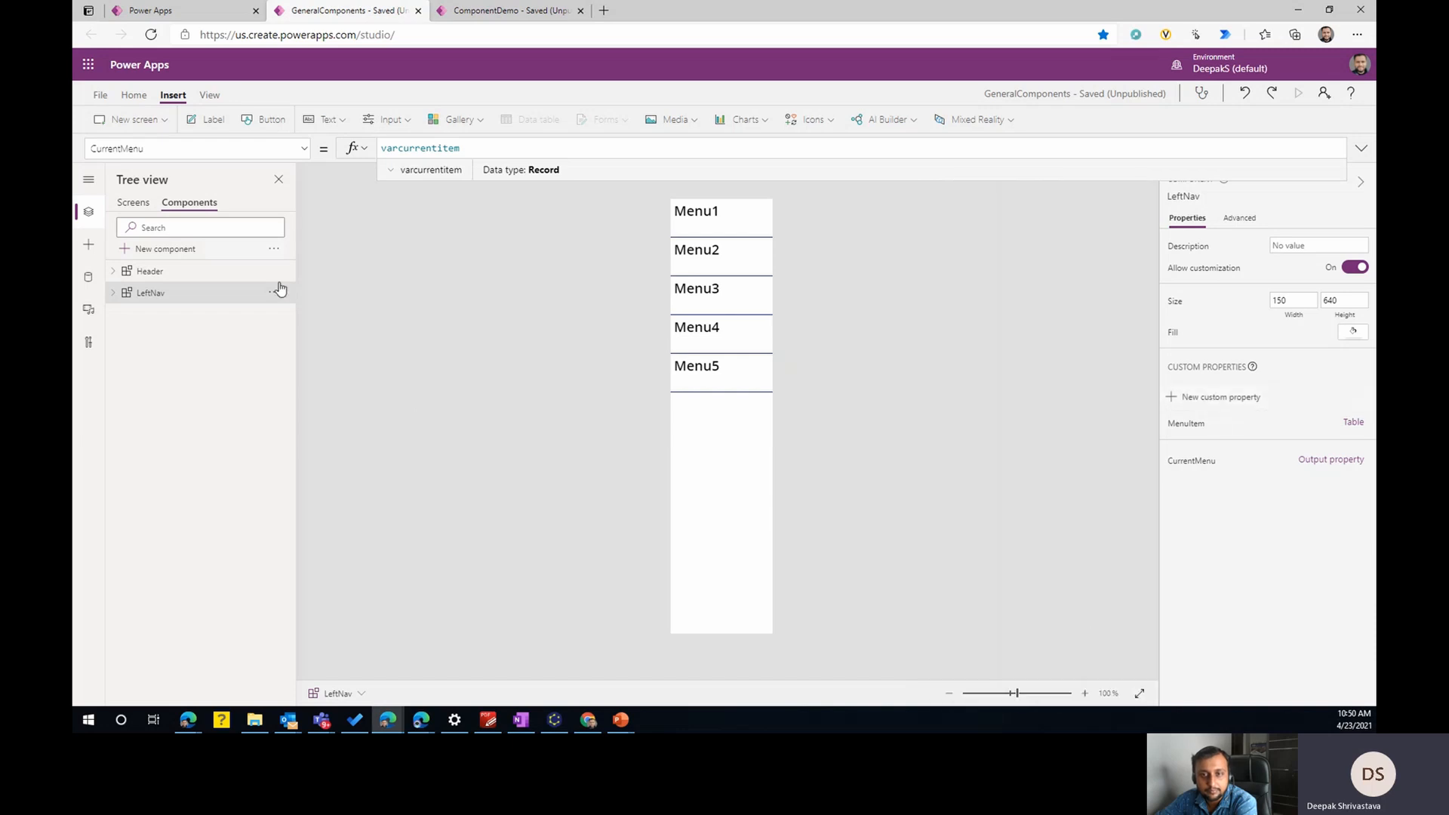
pyautogui.click(302, 149)
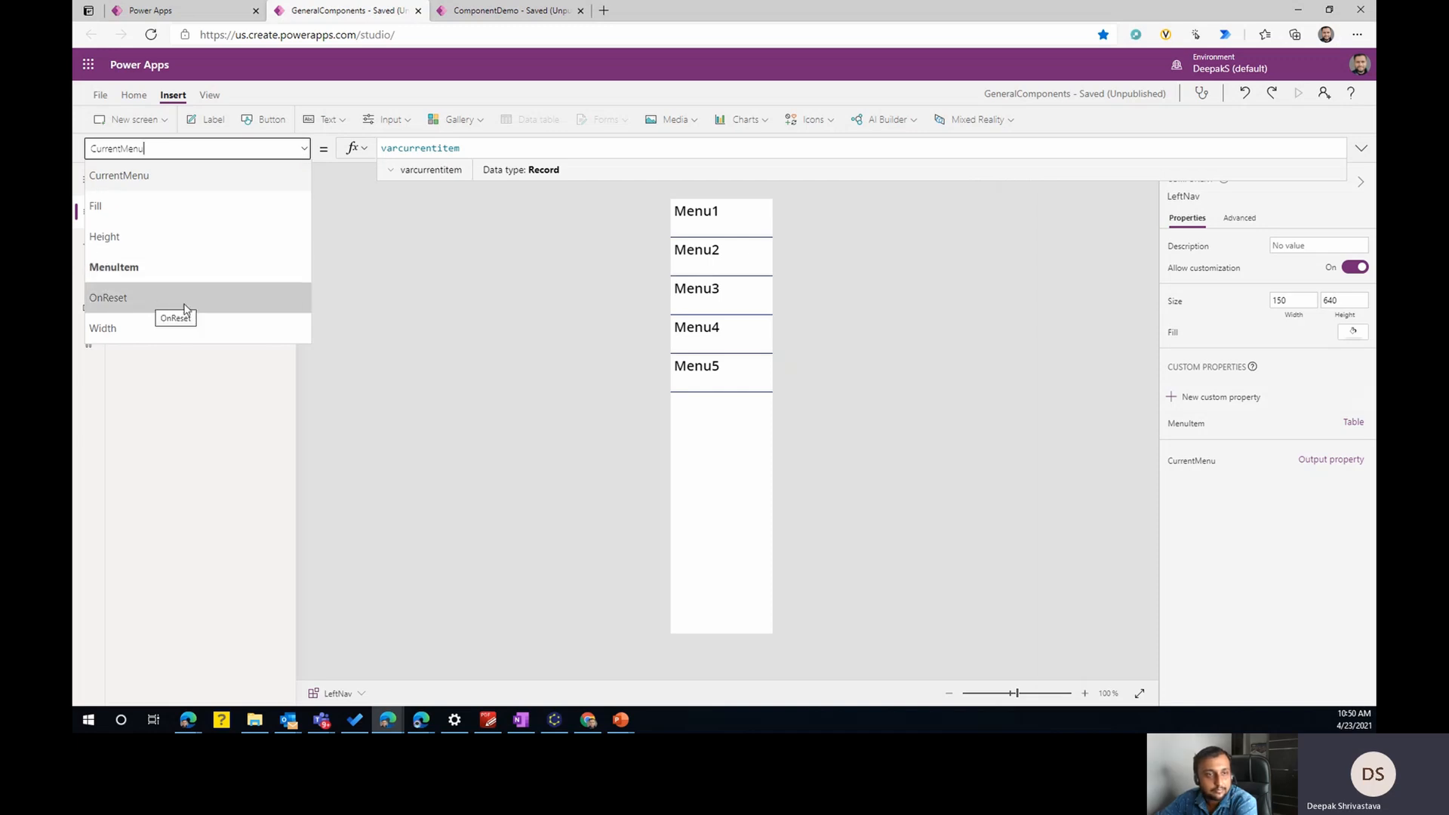
pyautogui.click(186, 301)
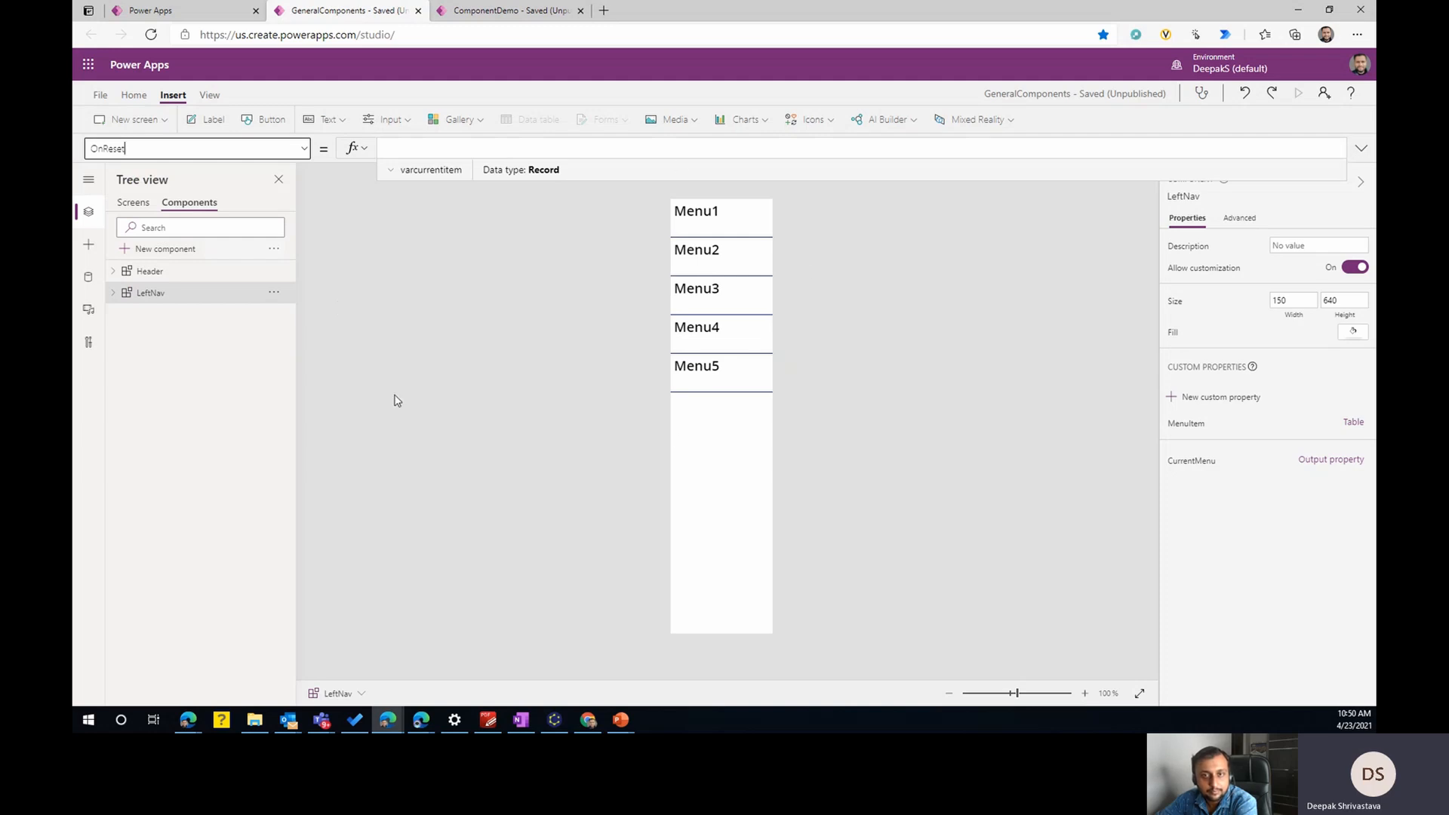
# - Examine the Behavior type and parameter settings for a new LeftNav custom property, discard it, and switch to ComponentDemo
pyautogui.click(1236, 406)
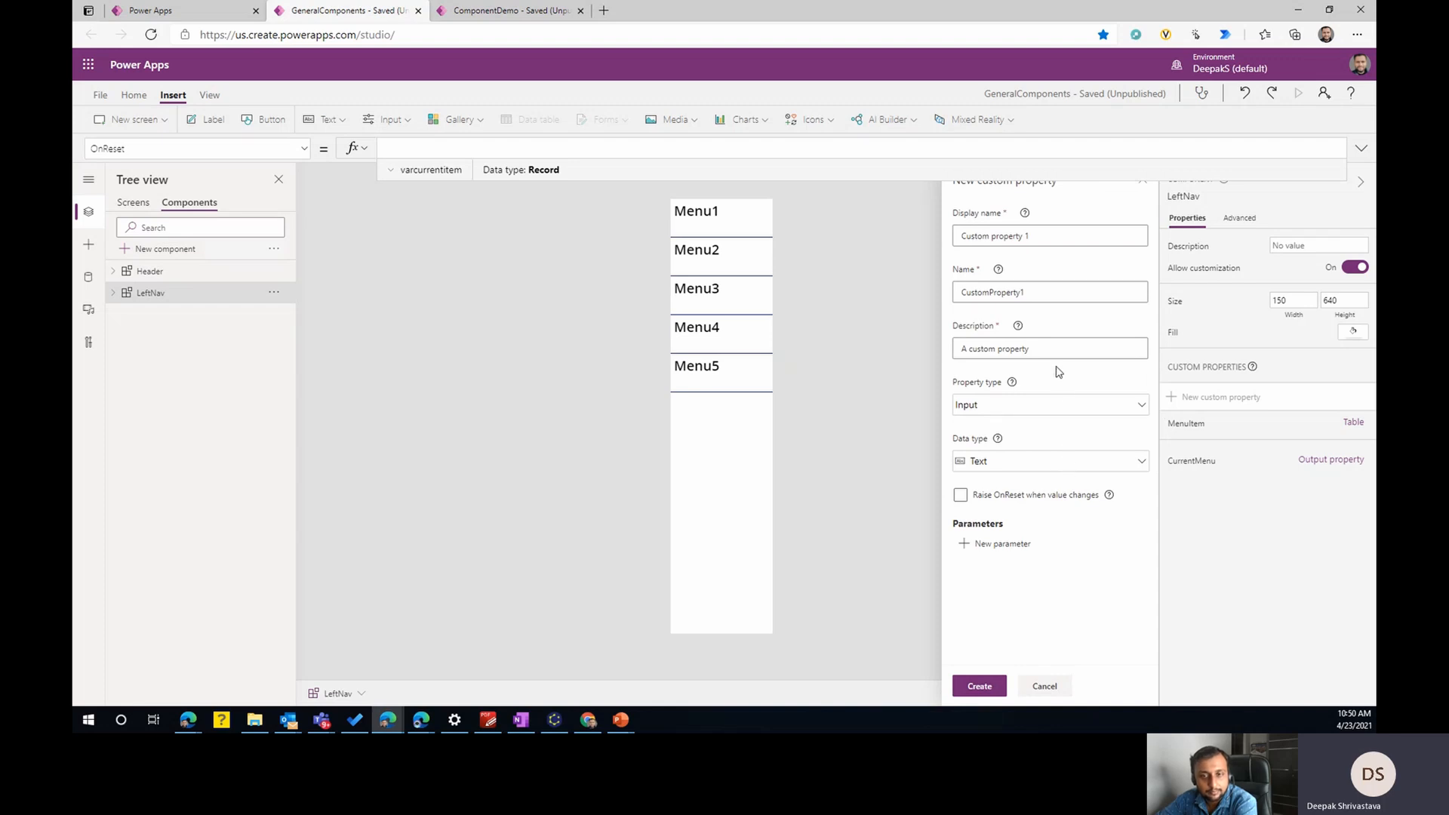
pyautogui.click(1049, 408)
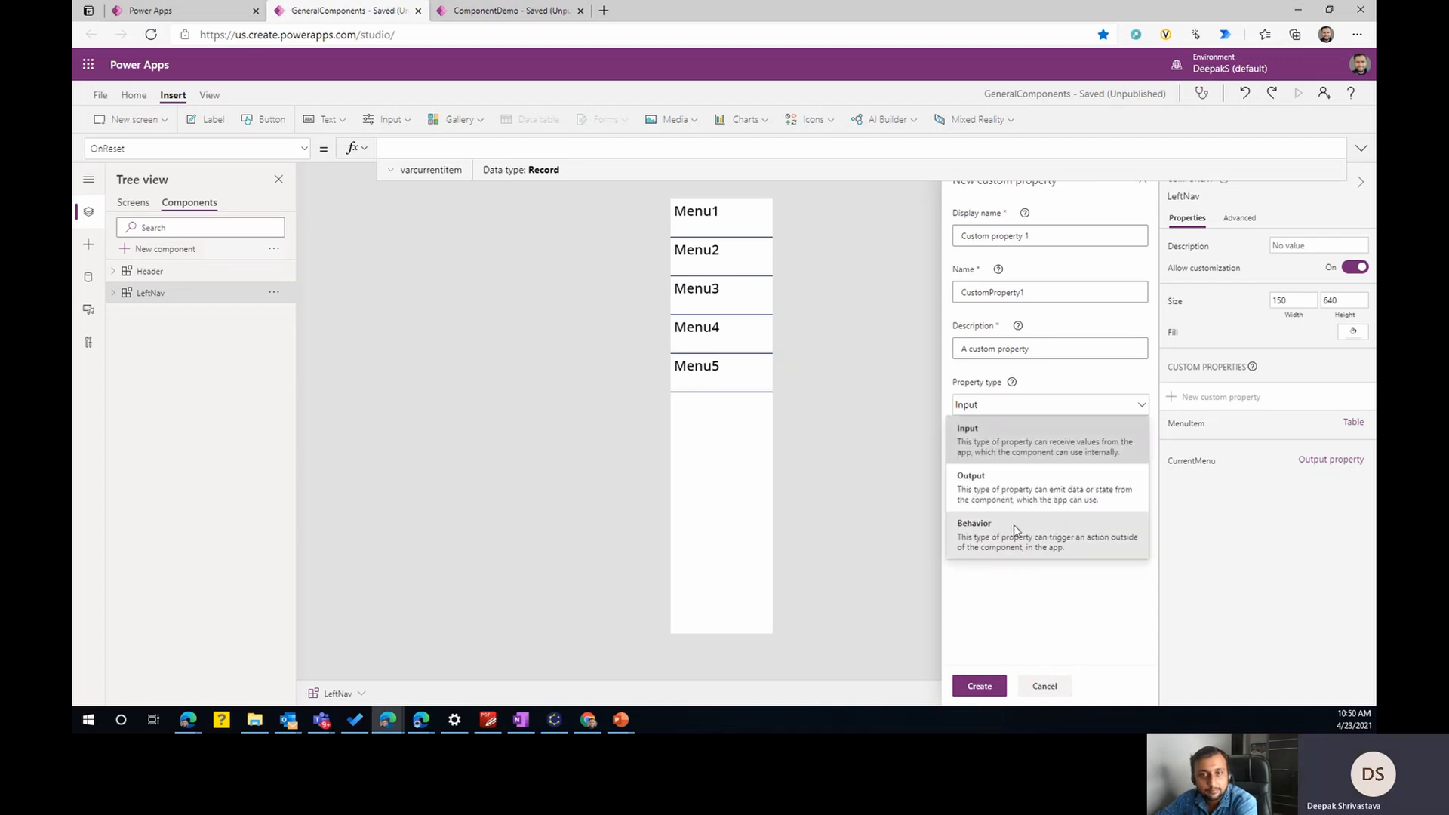
pyautogui.click(1056, 593)
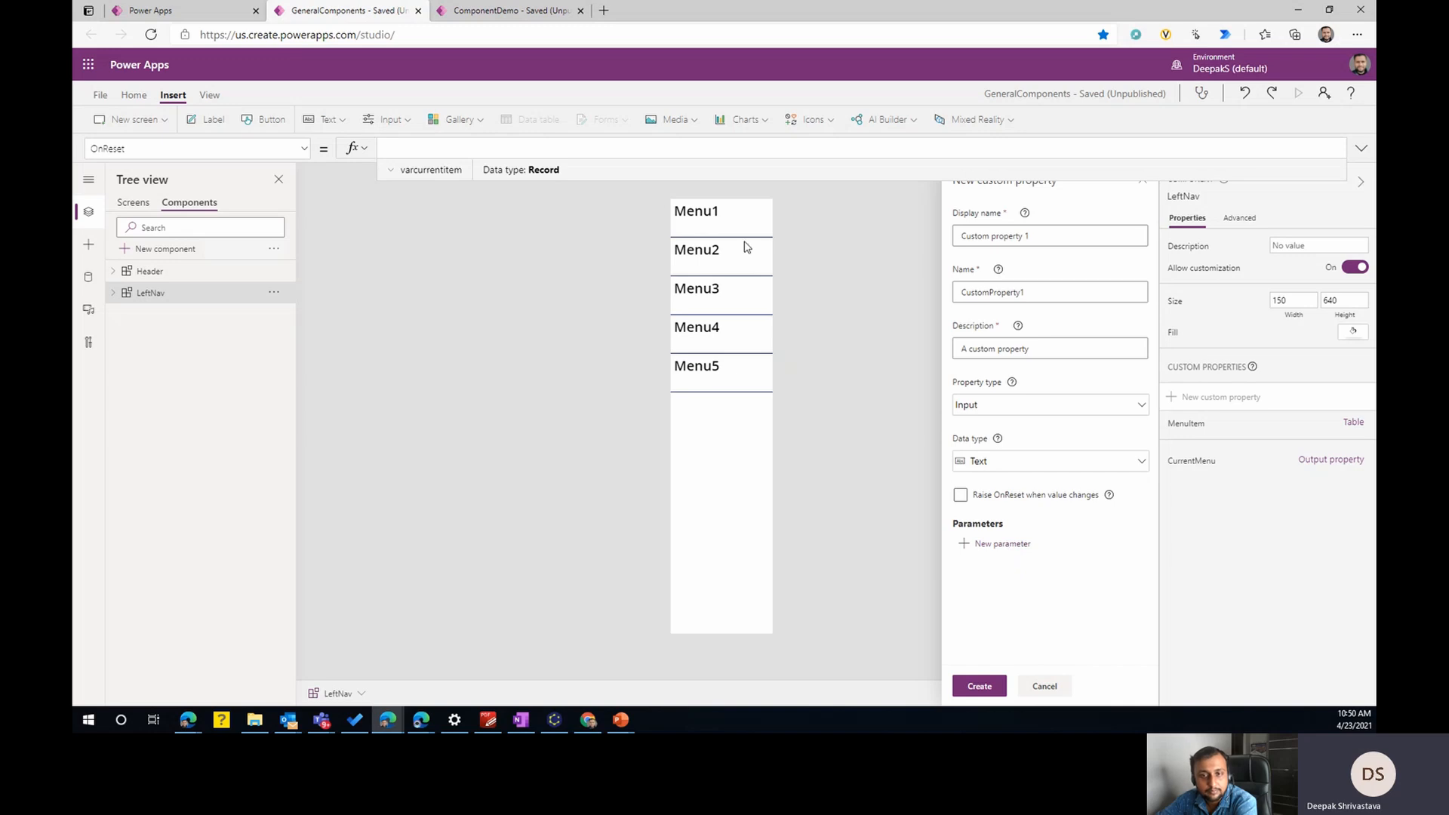
pyautogui.click(1005, 545)
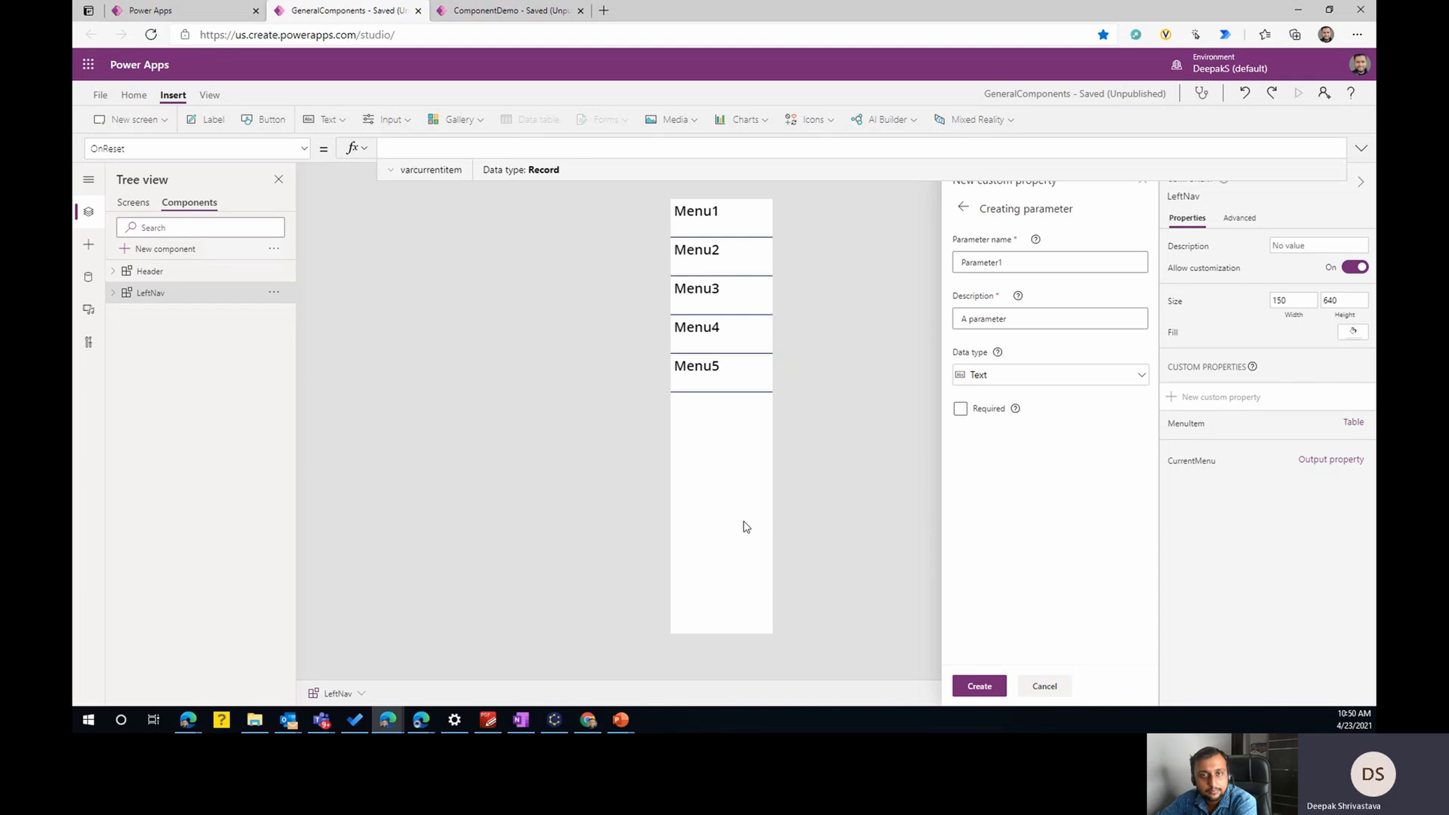
pyautogui.click(720, 521)
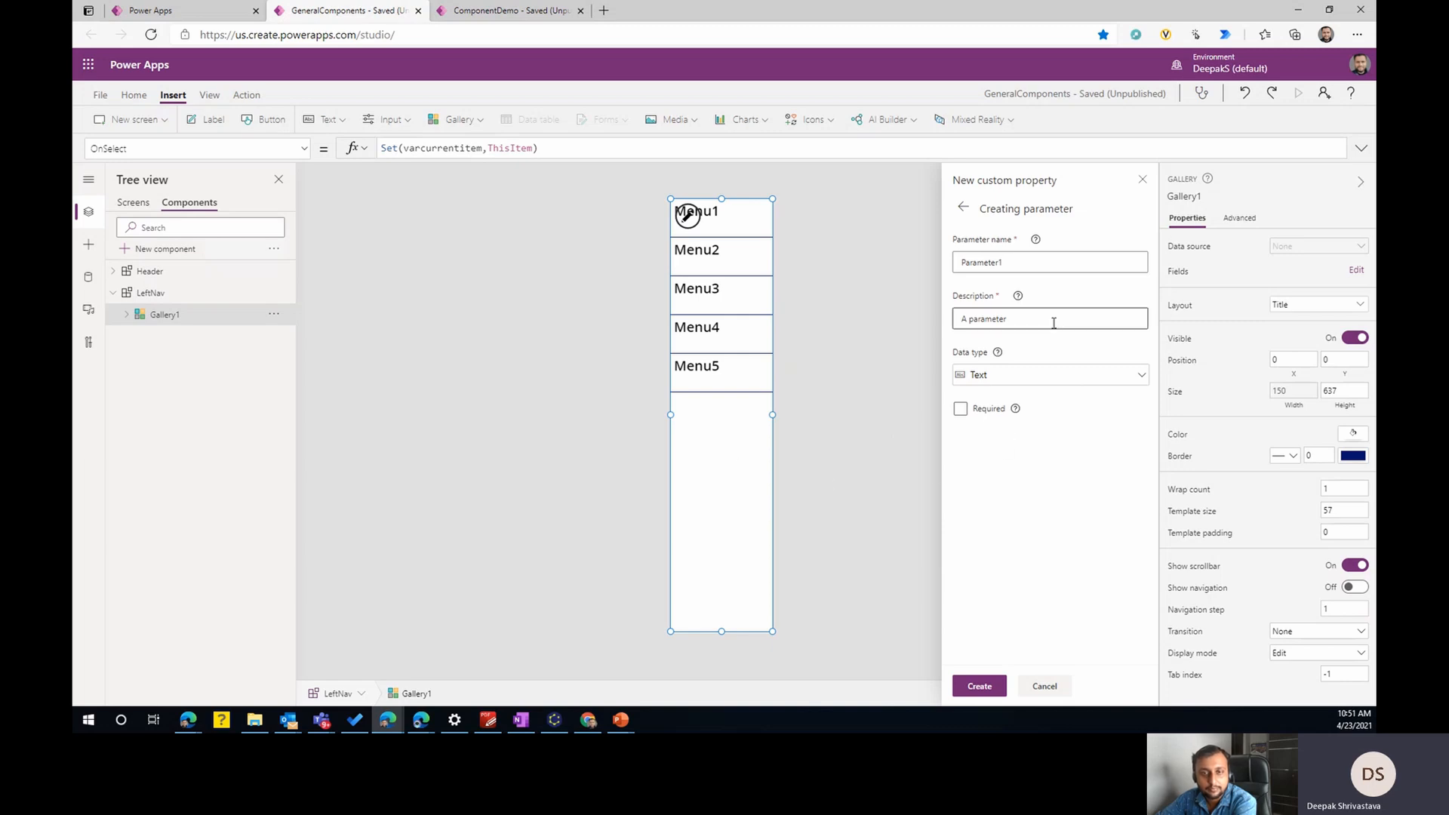
pyautogui.click(964, 207)
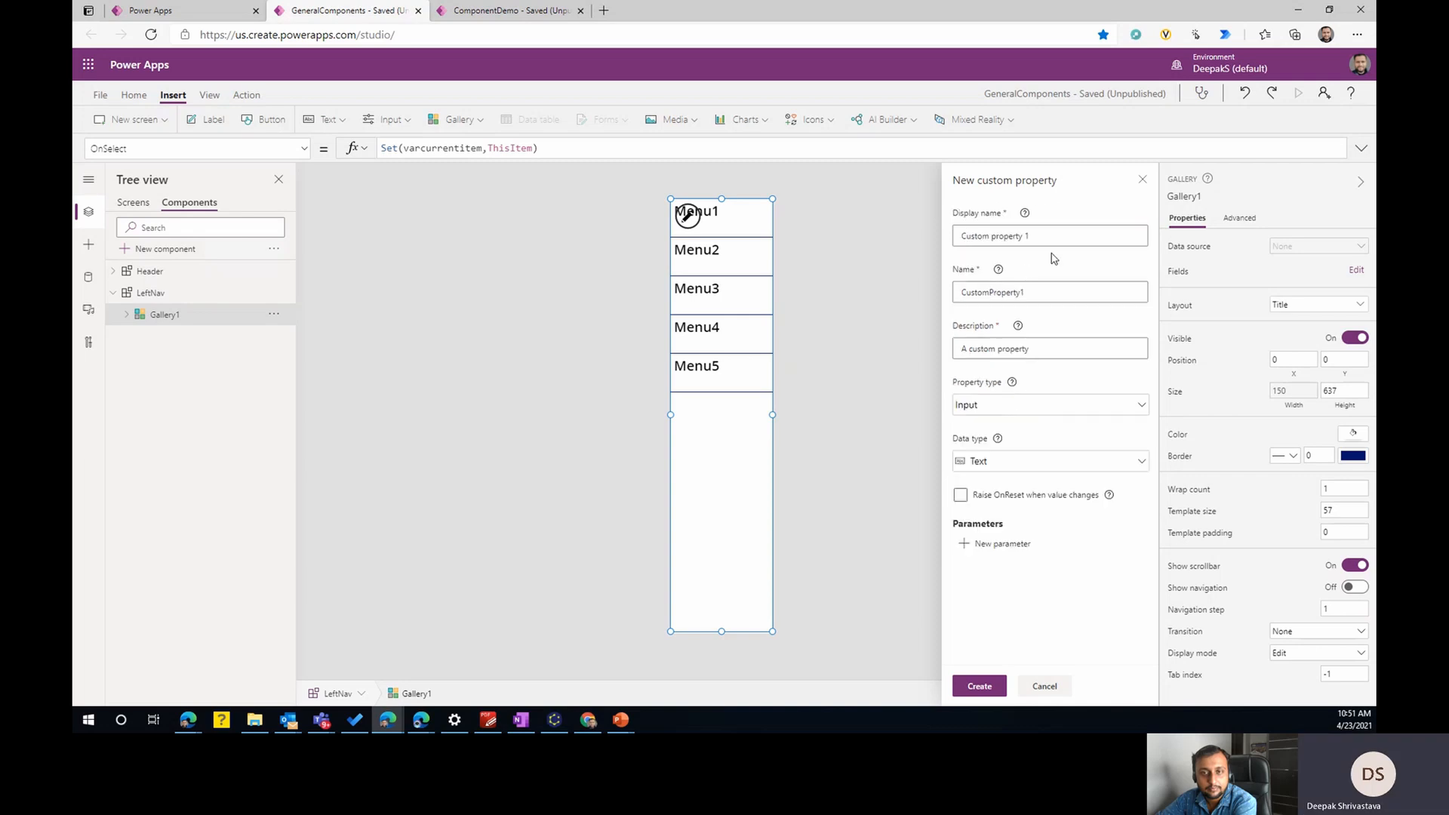
pyautogui.click(1121, 405)
pyautogui.click(1041, 523)
pyautogui.click(1003, 555)
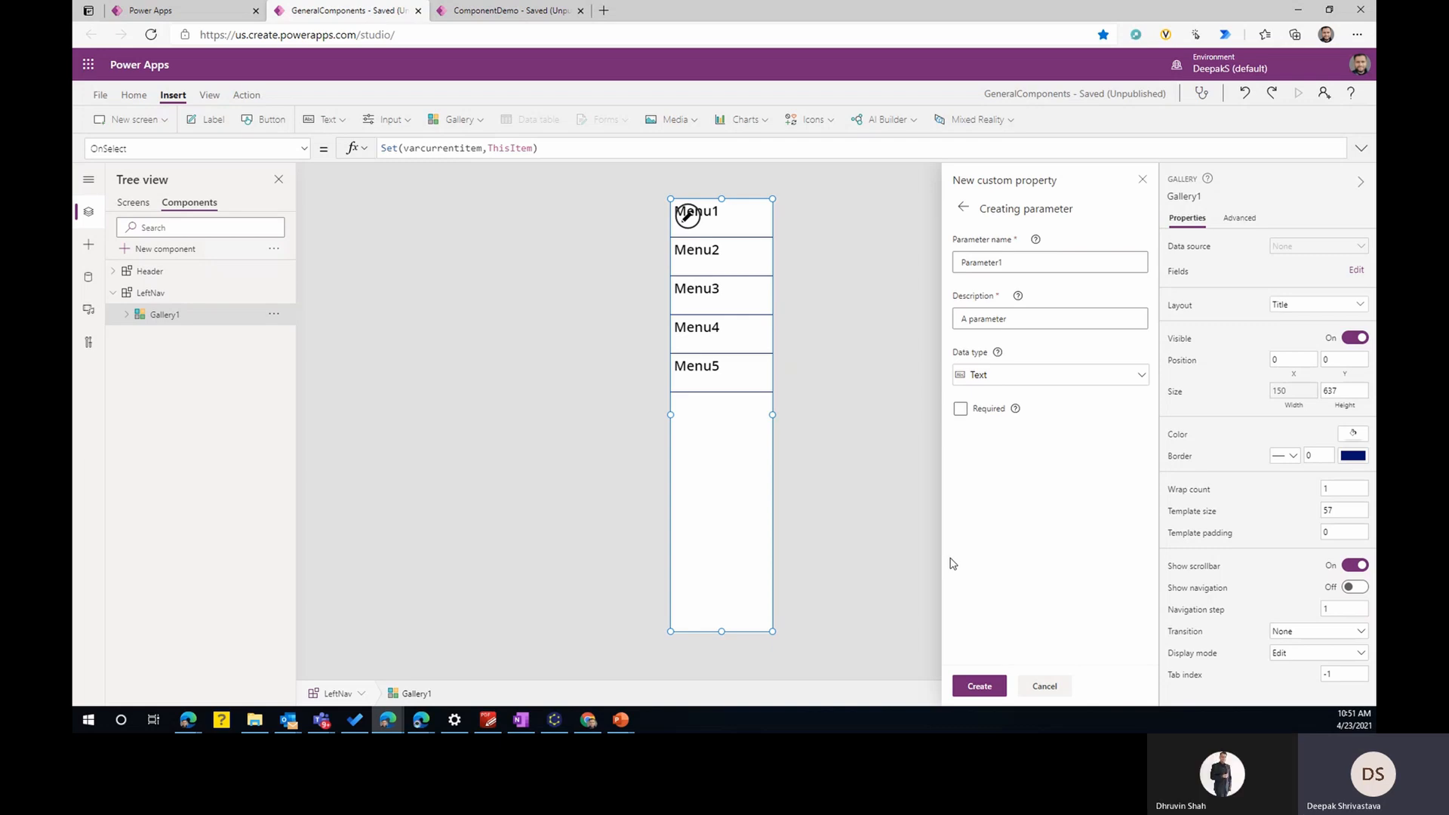
pyautogui.click(1044, 687)
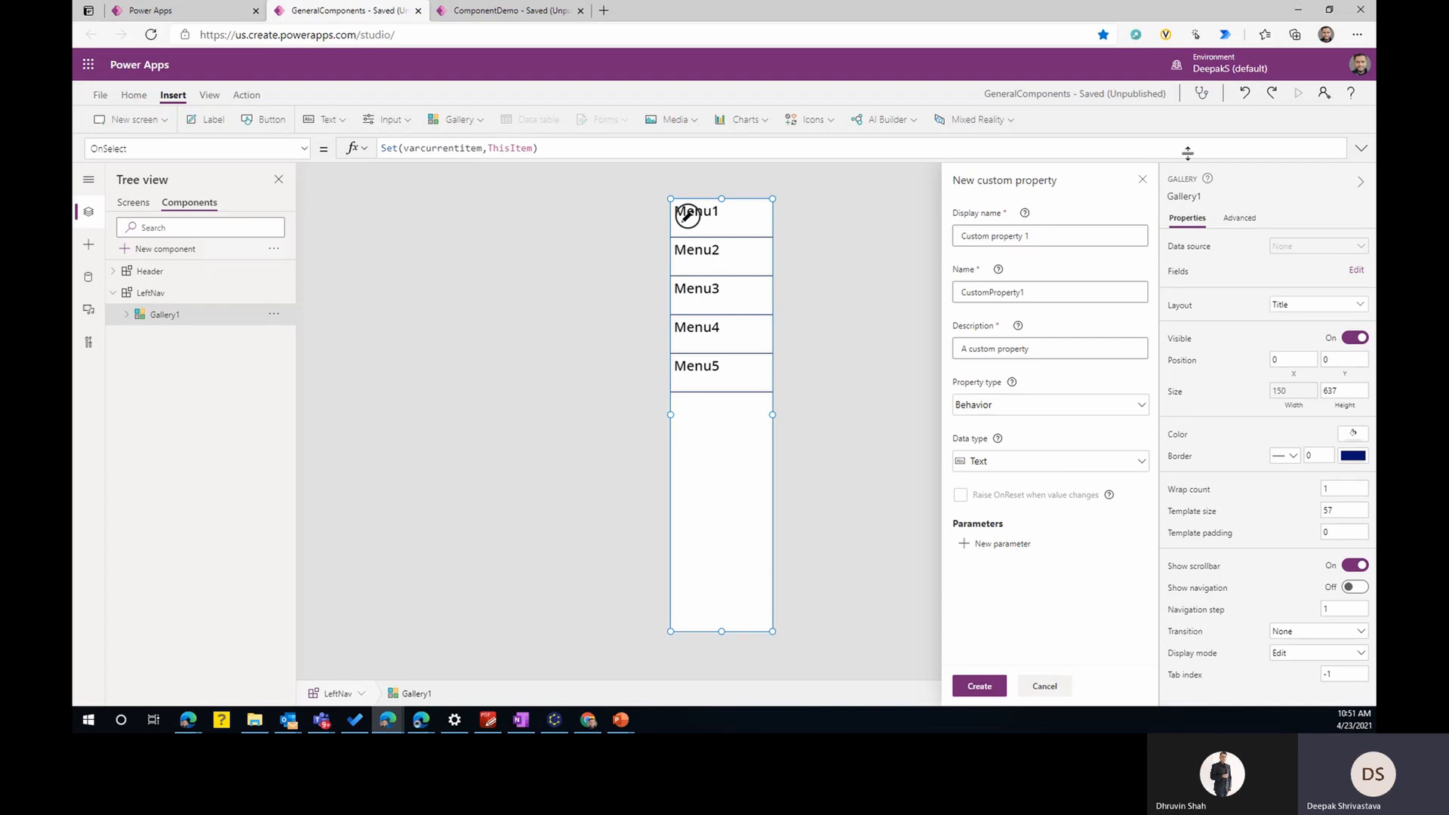
pyautogui.click(1143, 179)
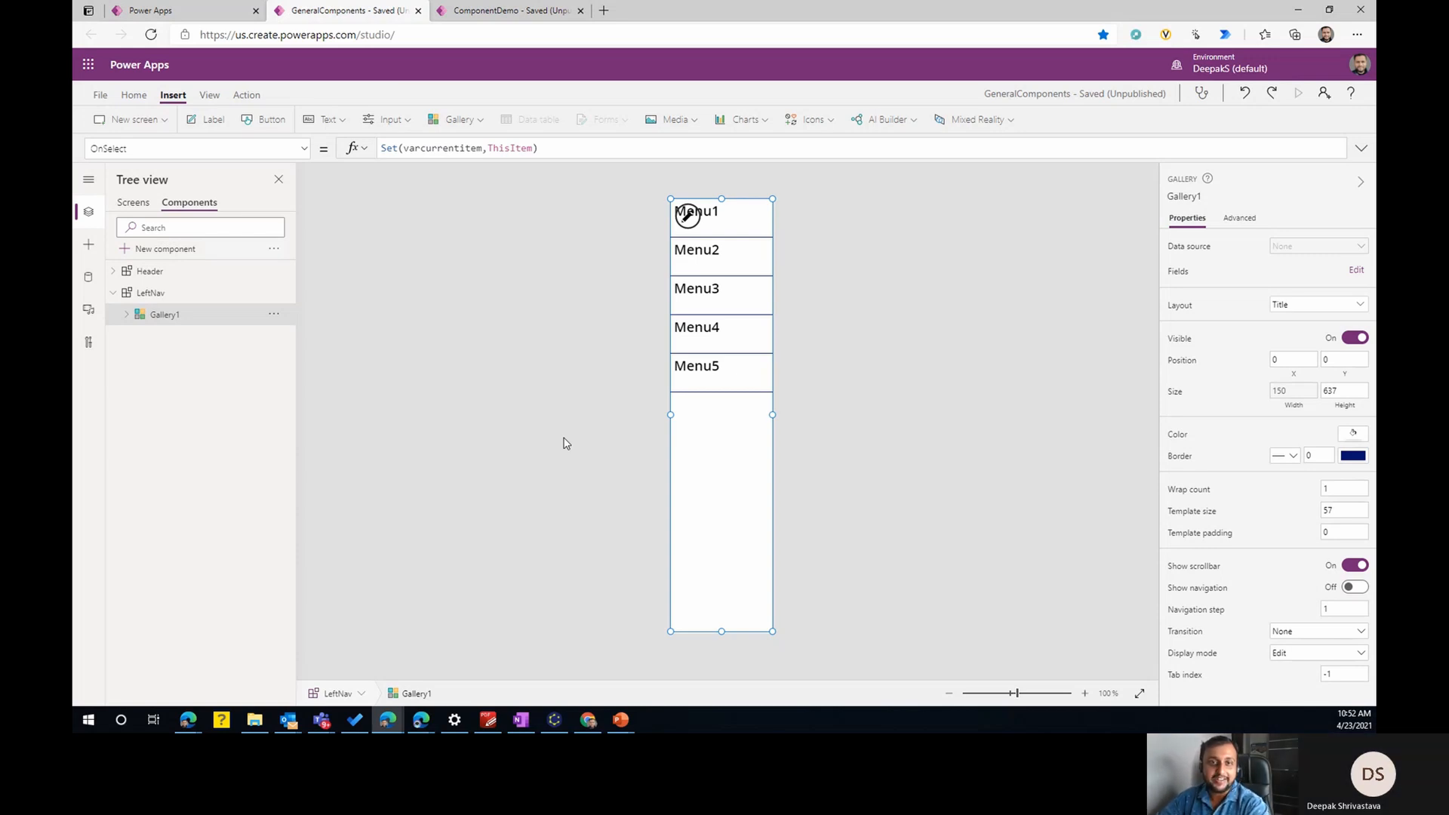
pyautogui.click(499, 9)
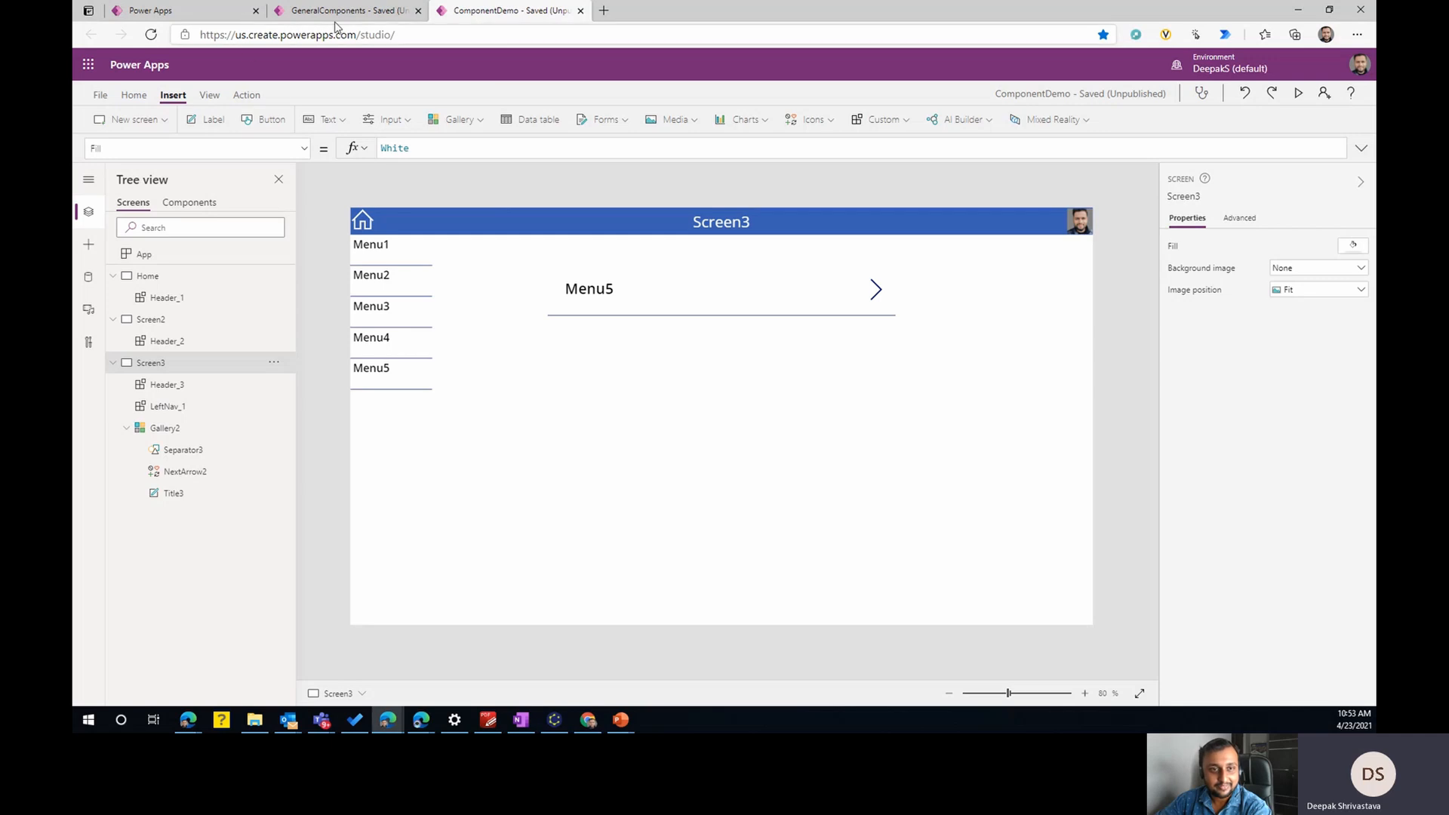
# - View the component libraries list and the import and export options for components in the GeneralComponents library
pyautogui.click(208, 9)
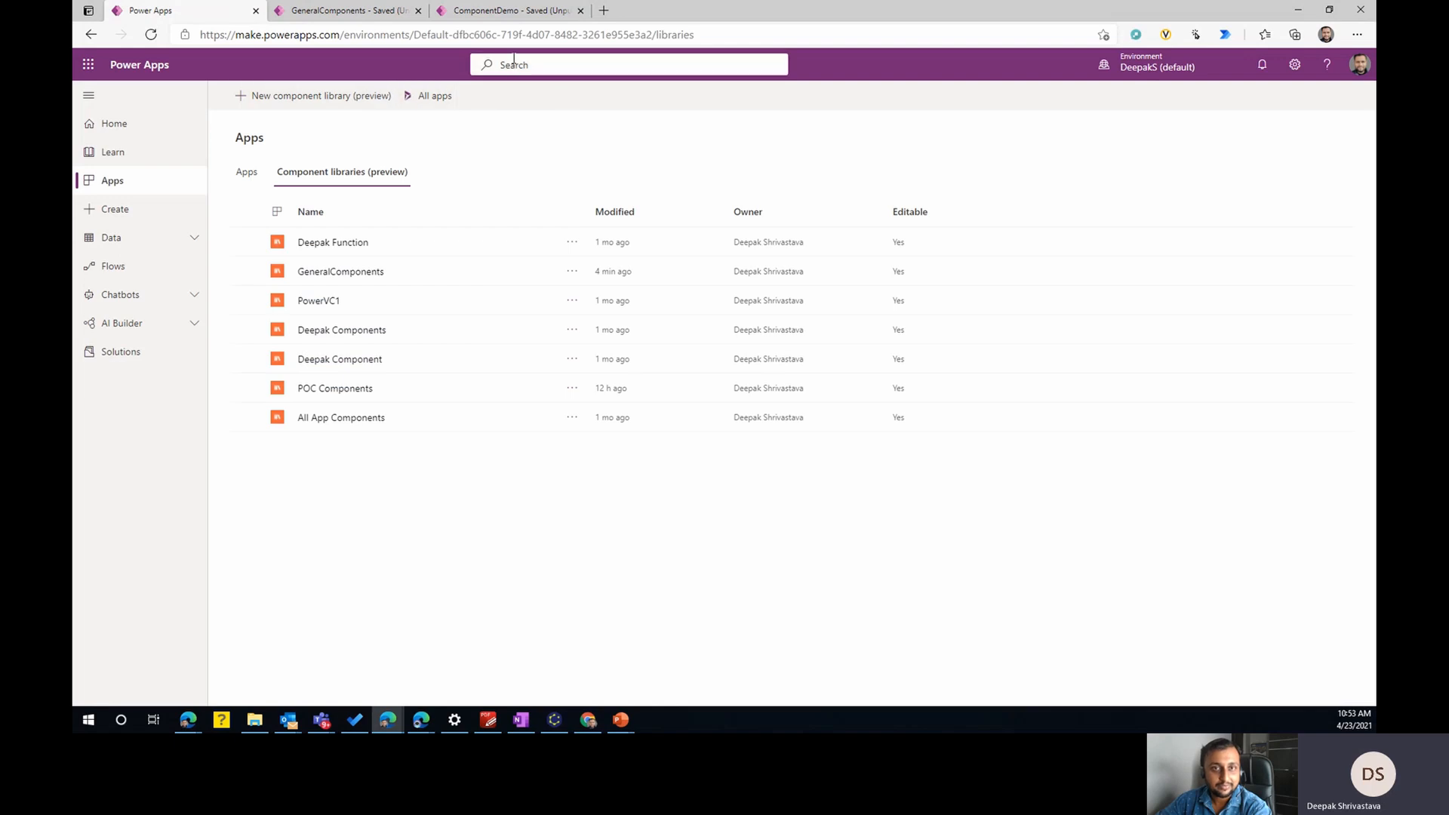
pyautogui.click(498, 9)
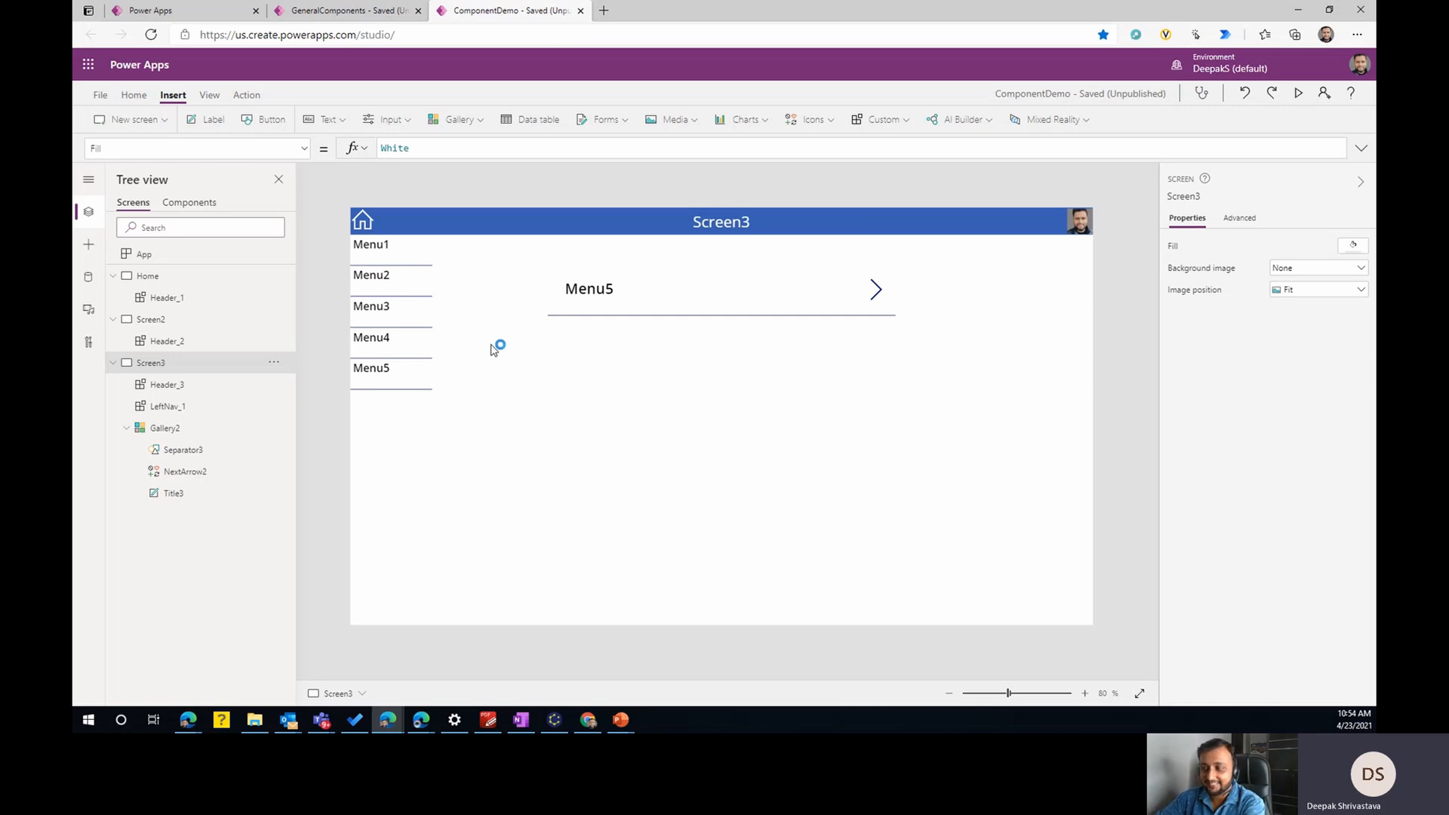
pyautogui.click(344, 11)
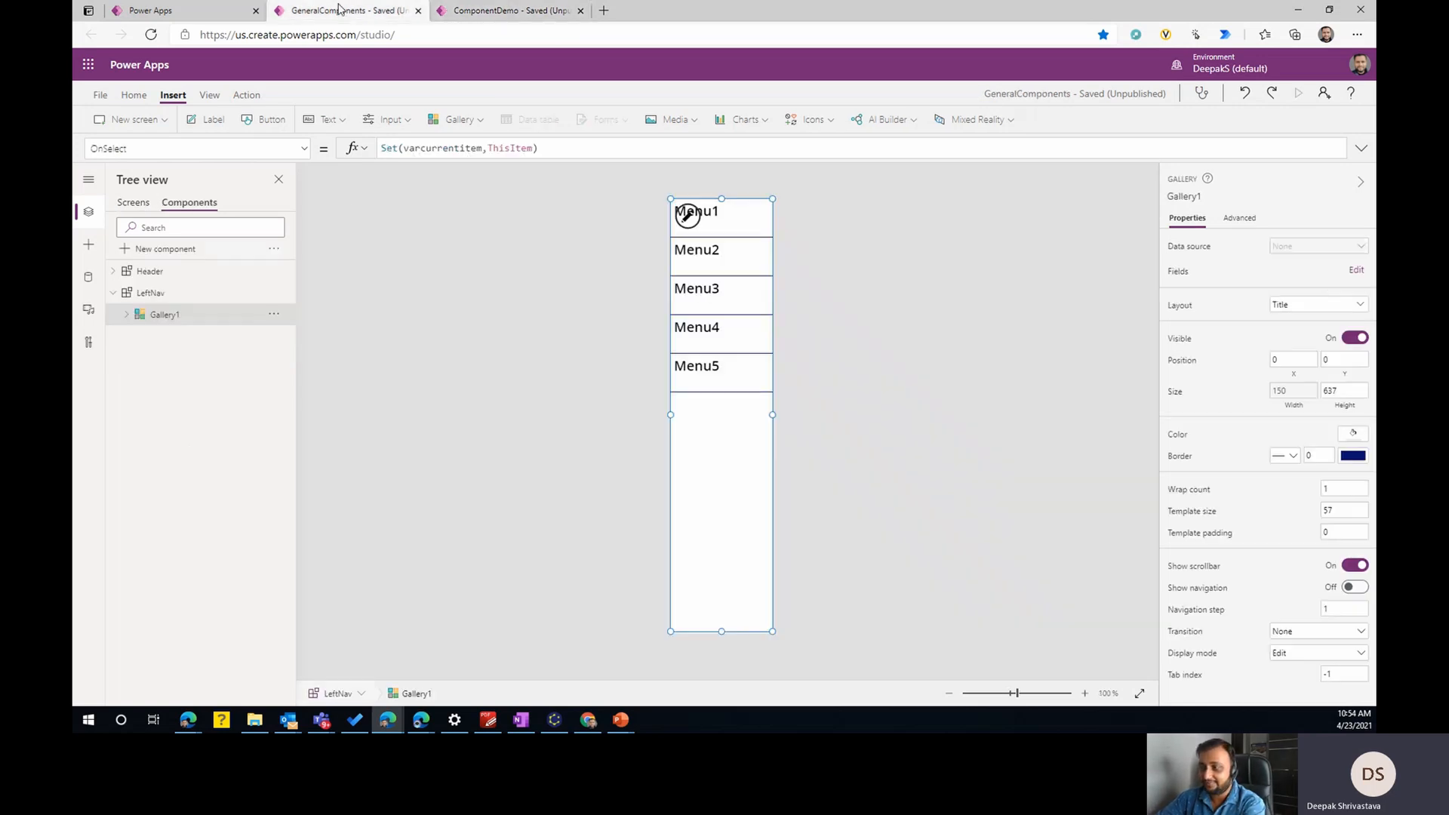
pyautogui.click(274, 250)
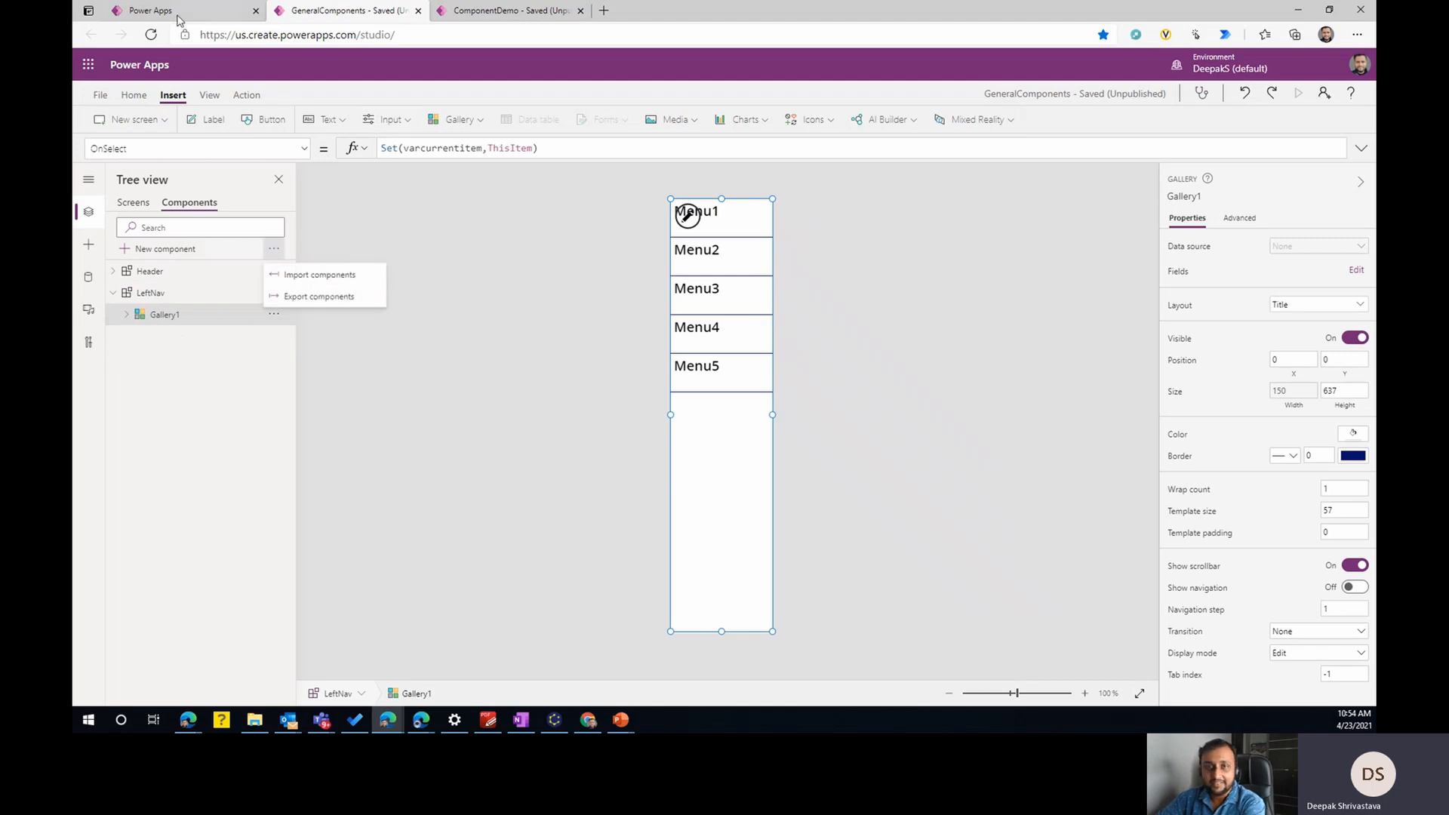
# - Examine the components available for import into ComponentDemo, expanding POC Components and the library above it, and close without importing
pyautogui.click(533, 9)
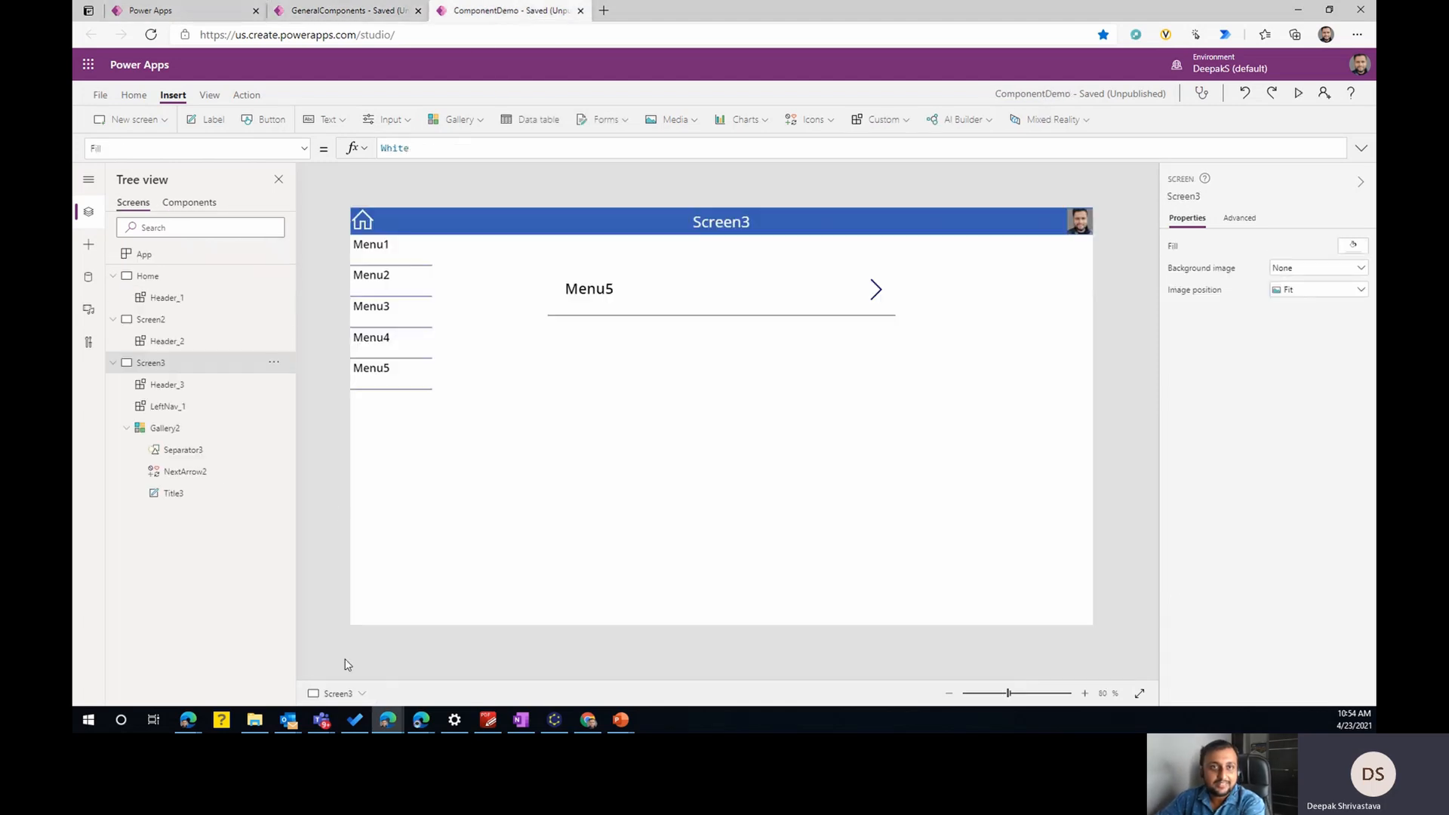
pyautogui.click(184, 205)
pyautogui.click(88, 244)
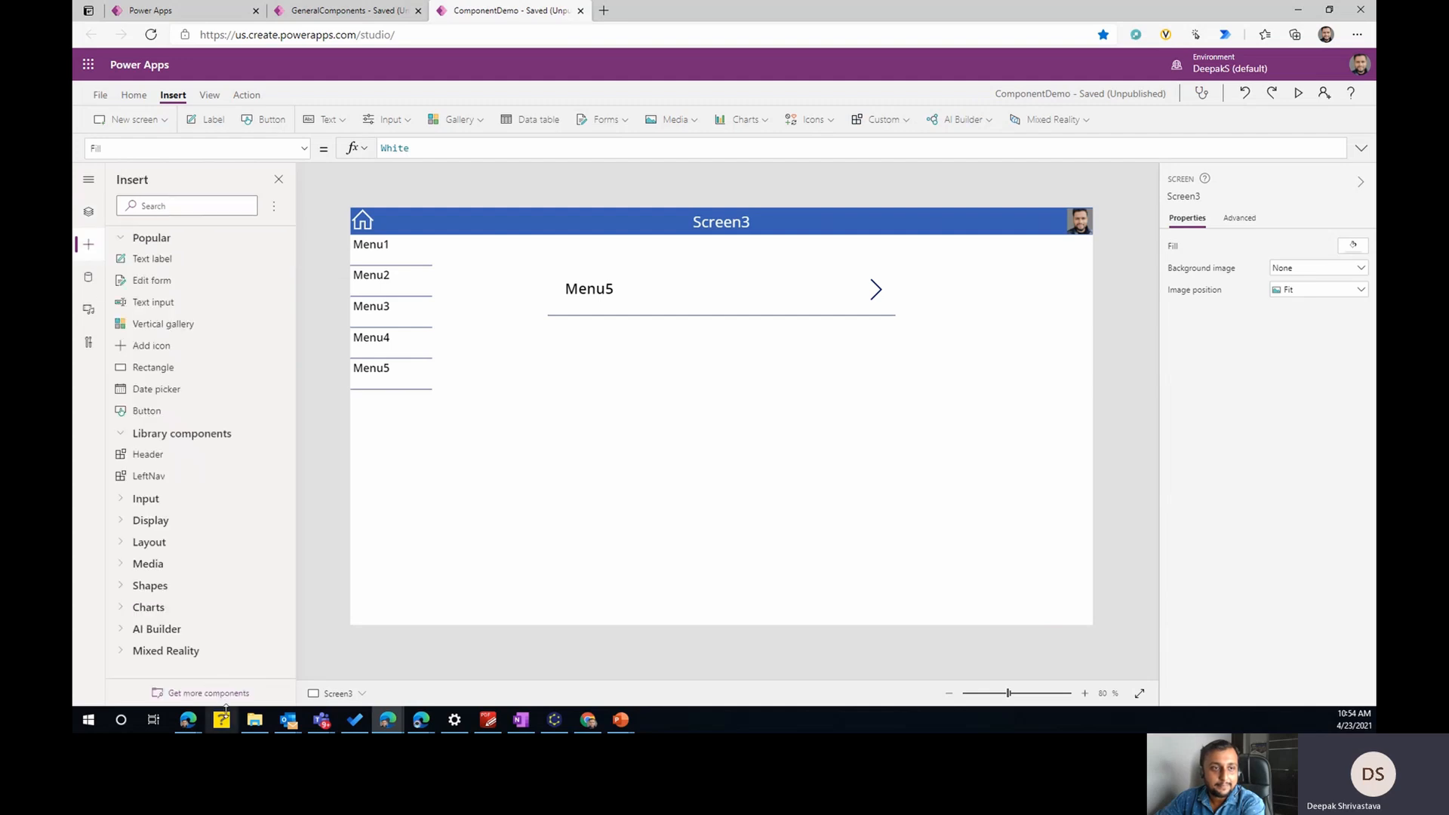
pyautogui.click(224, 696)
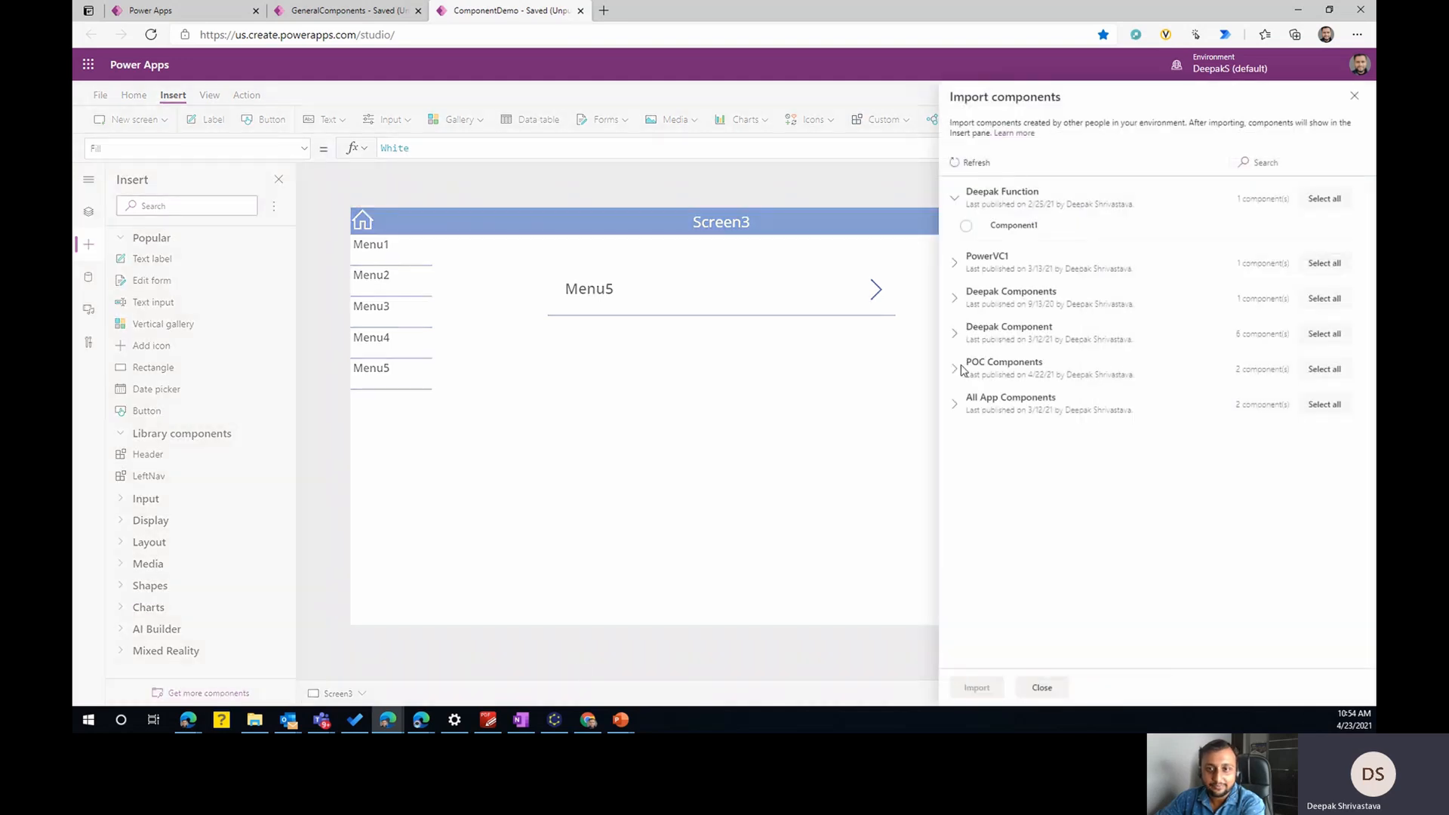
pyautogui.click(956, 370)
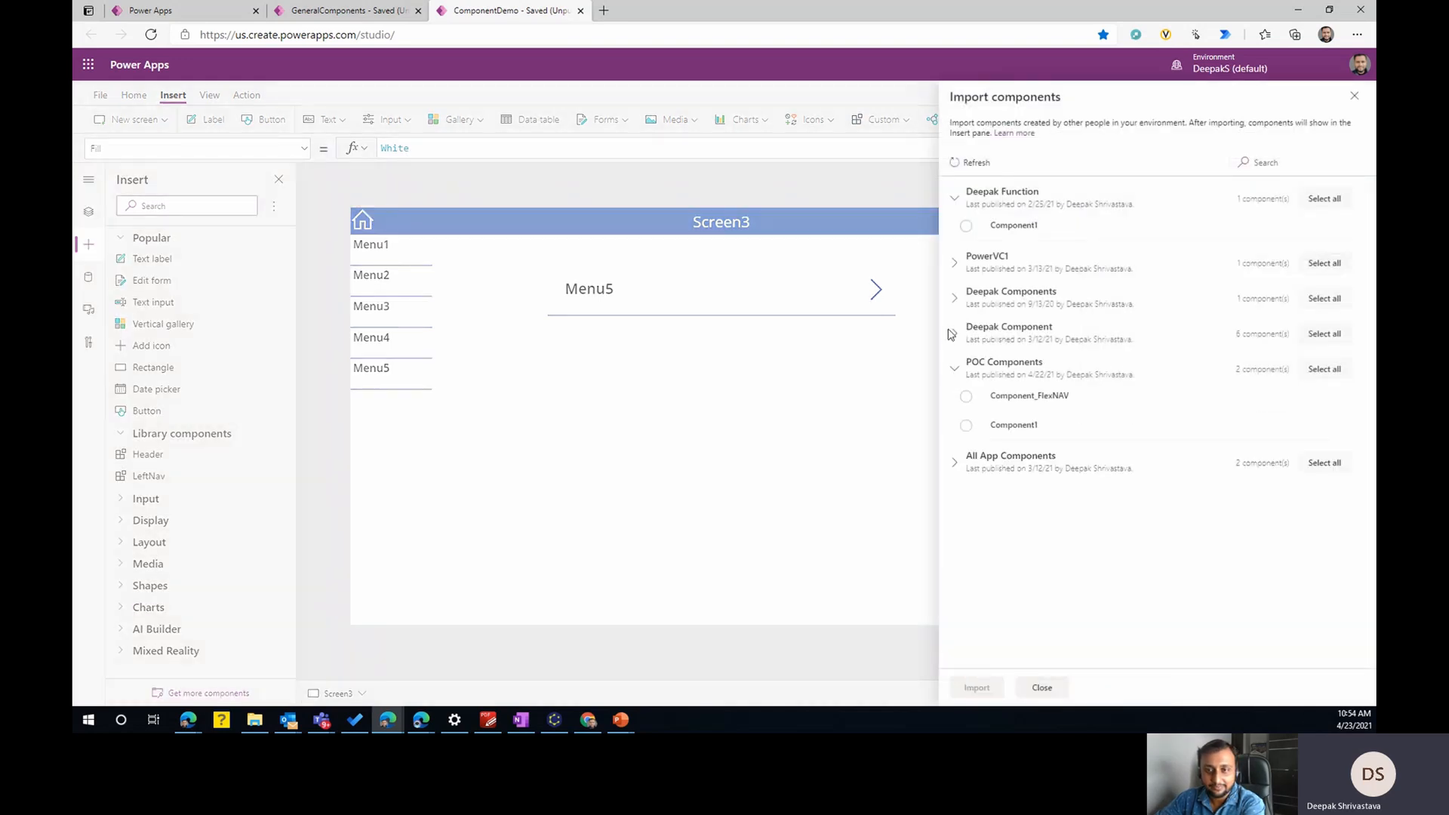
pyautogui.click(955, 334)
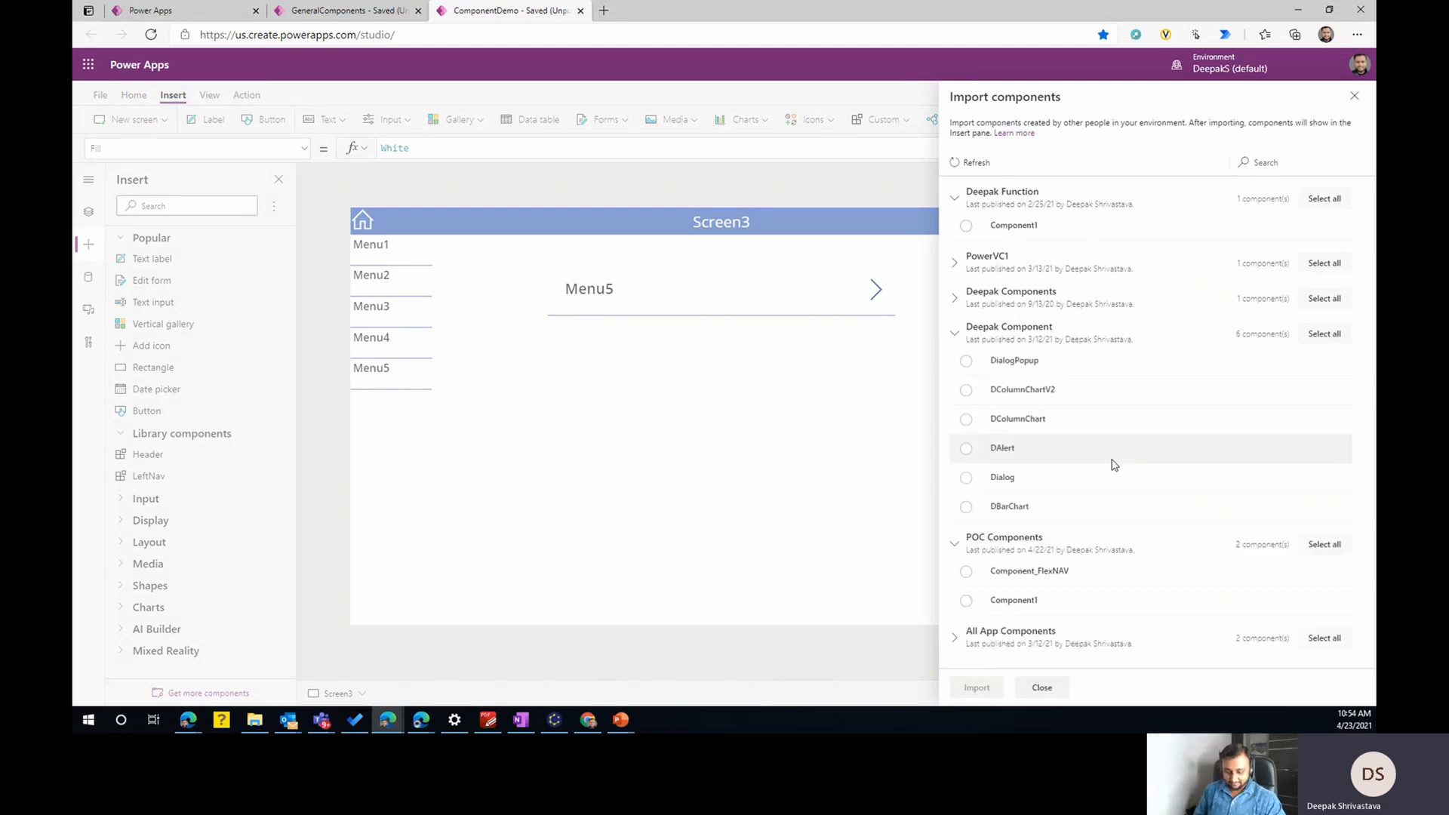
pyautogui.click(1351, 100)
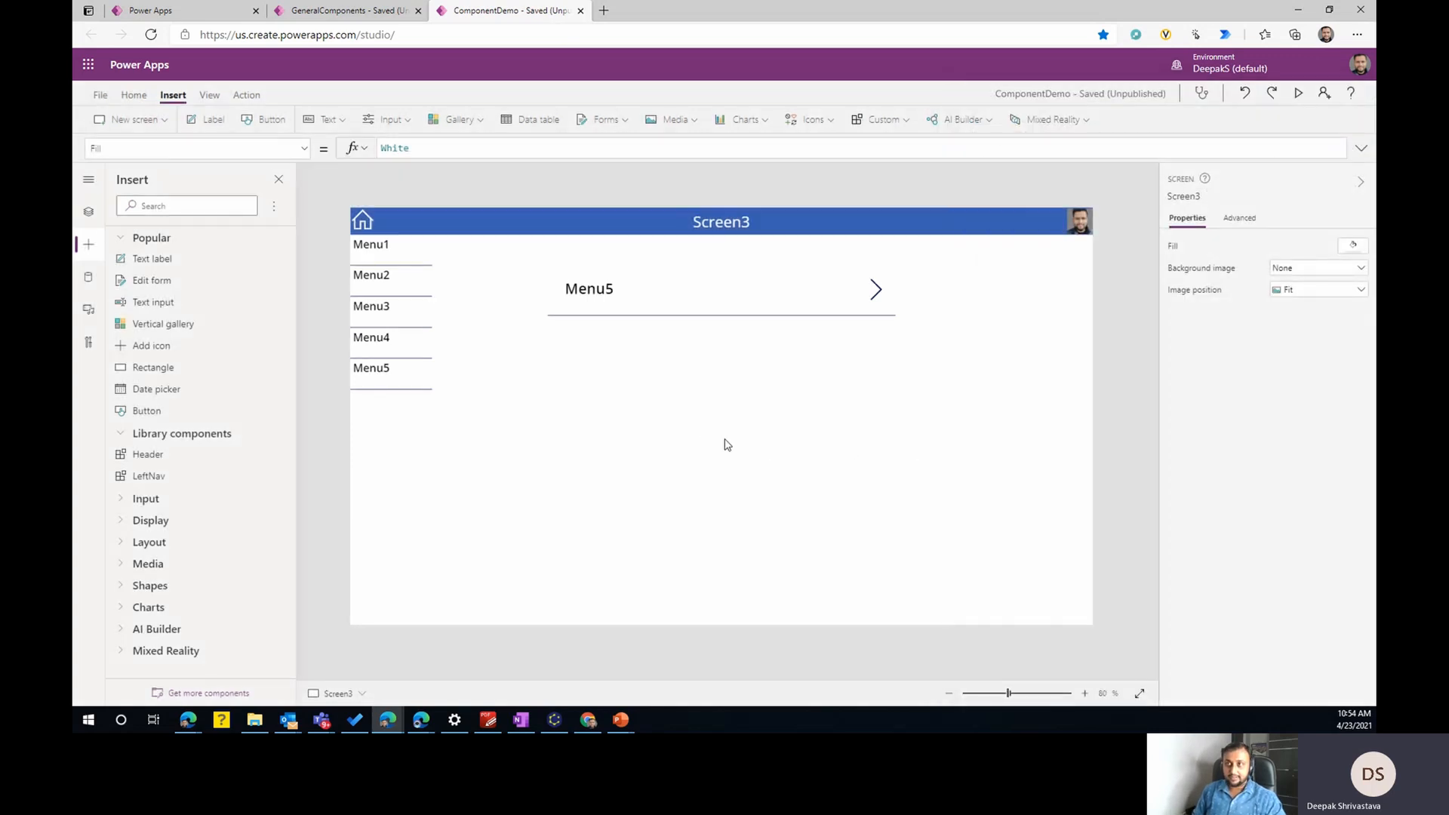
pyautogui.click(344, 11)
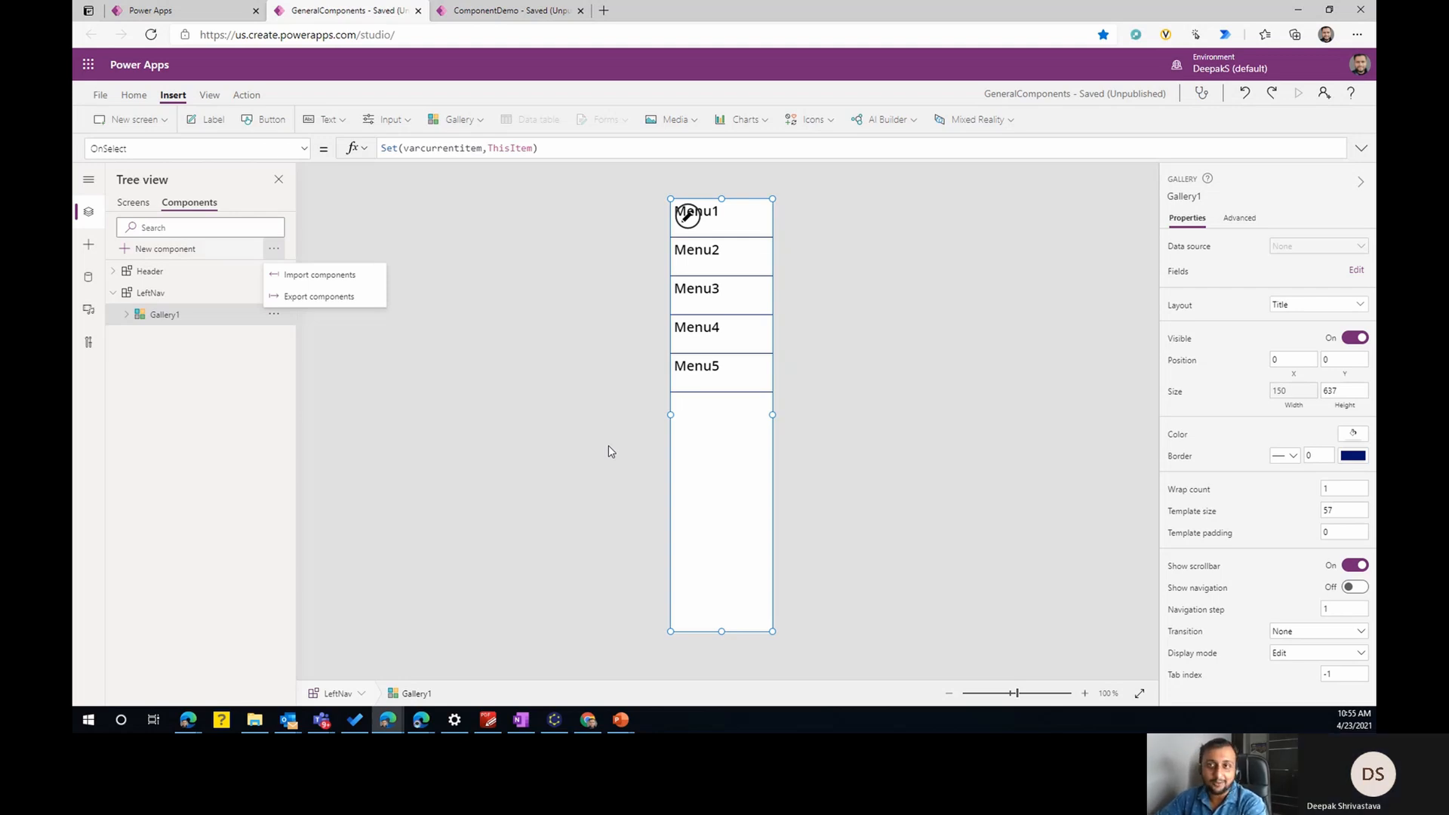
pyautogui.click(518, 10)
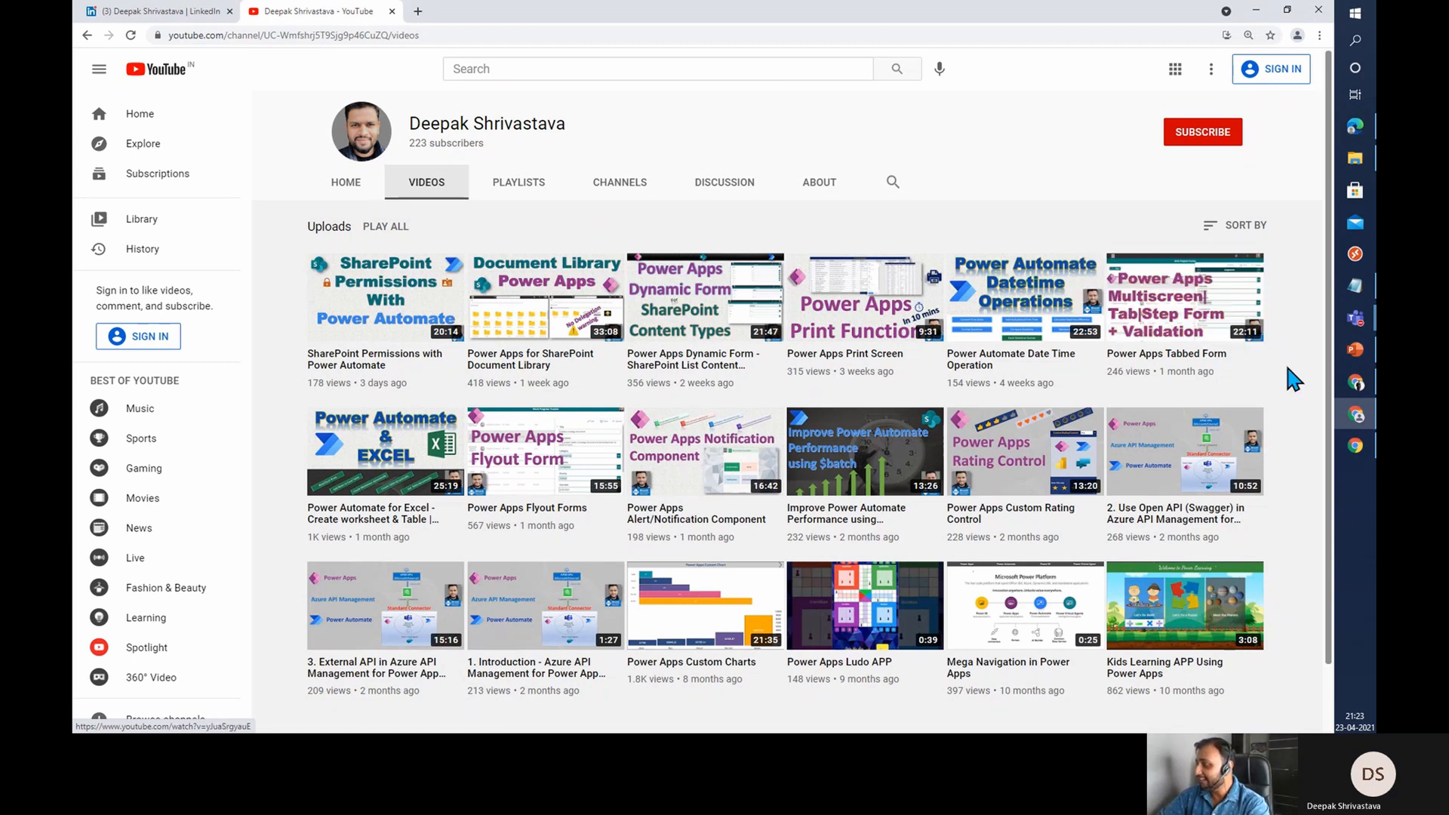
# - Switch to the Chrome window with the other YouTube channel, view the channel's Linktree page, and return to the channel
pyautogui.moveTo(1358, 383)
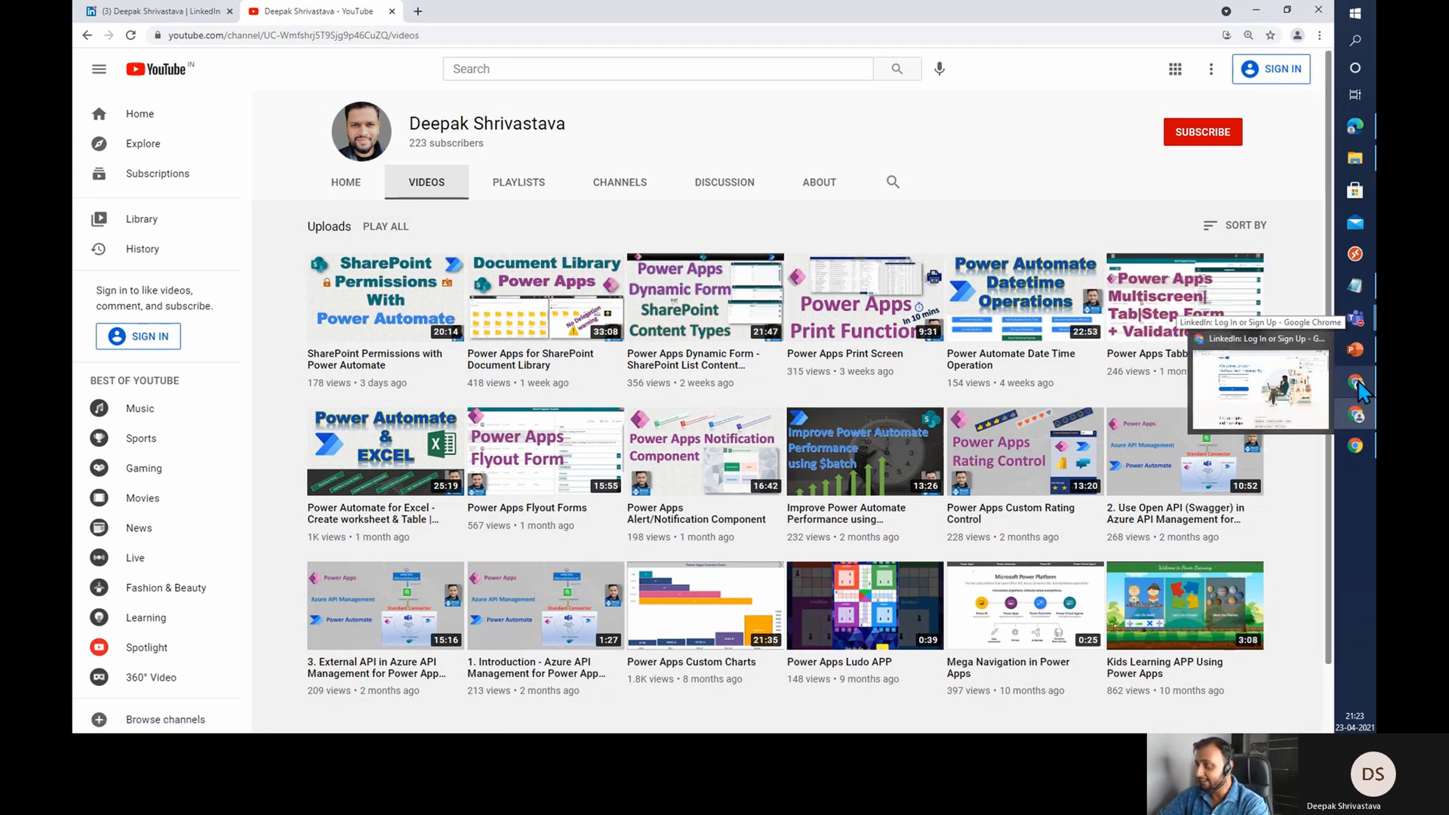
pyautogui.click(1310, 457)
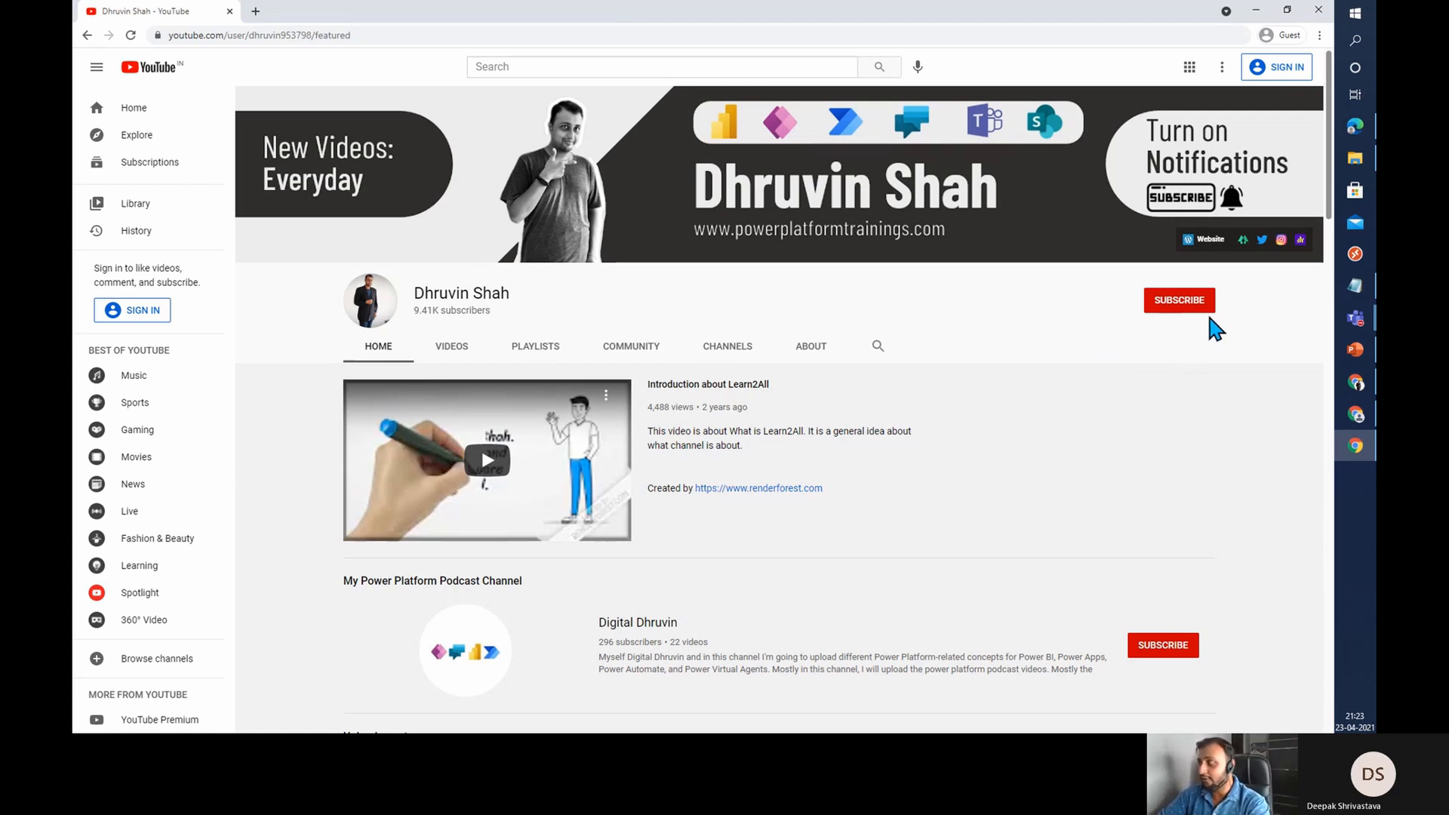
pyautogui.click(1242, 242)
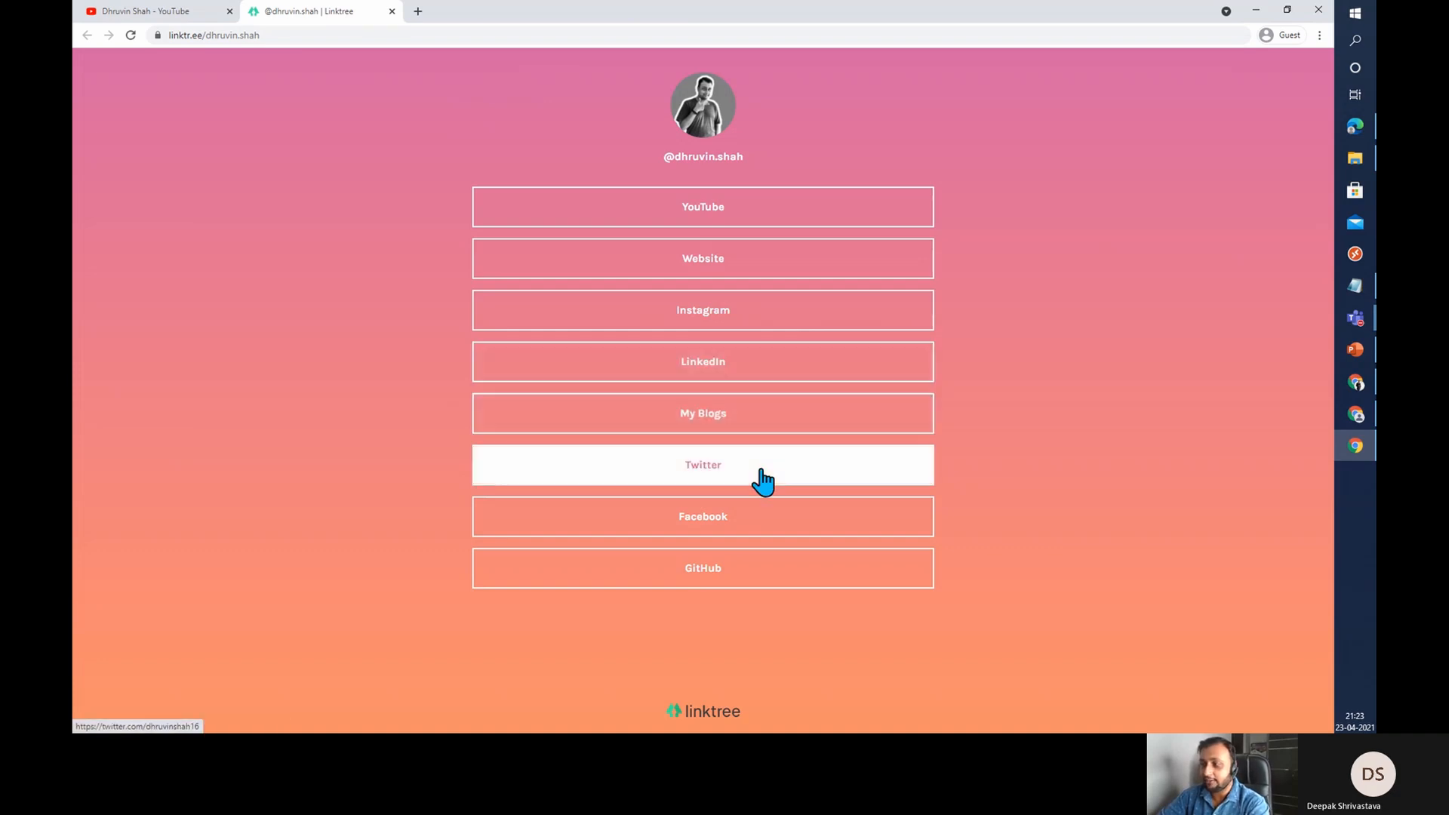
pyautogui.click(161, 12)
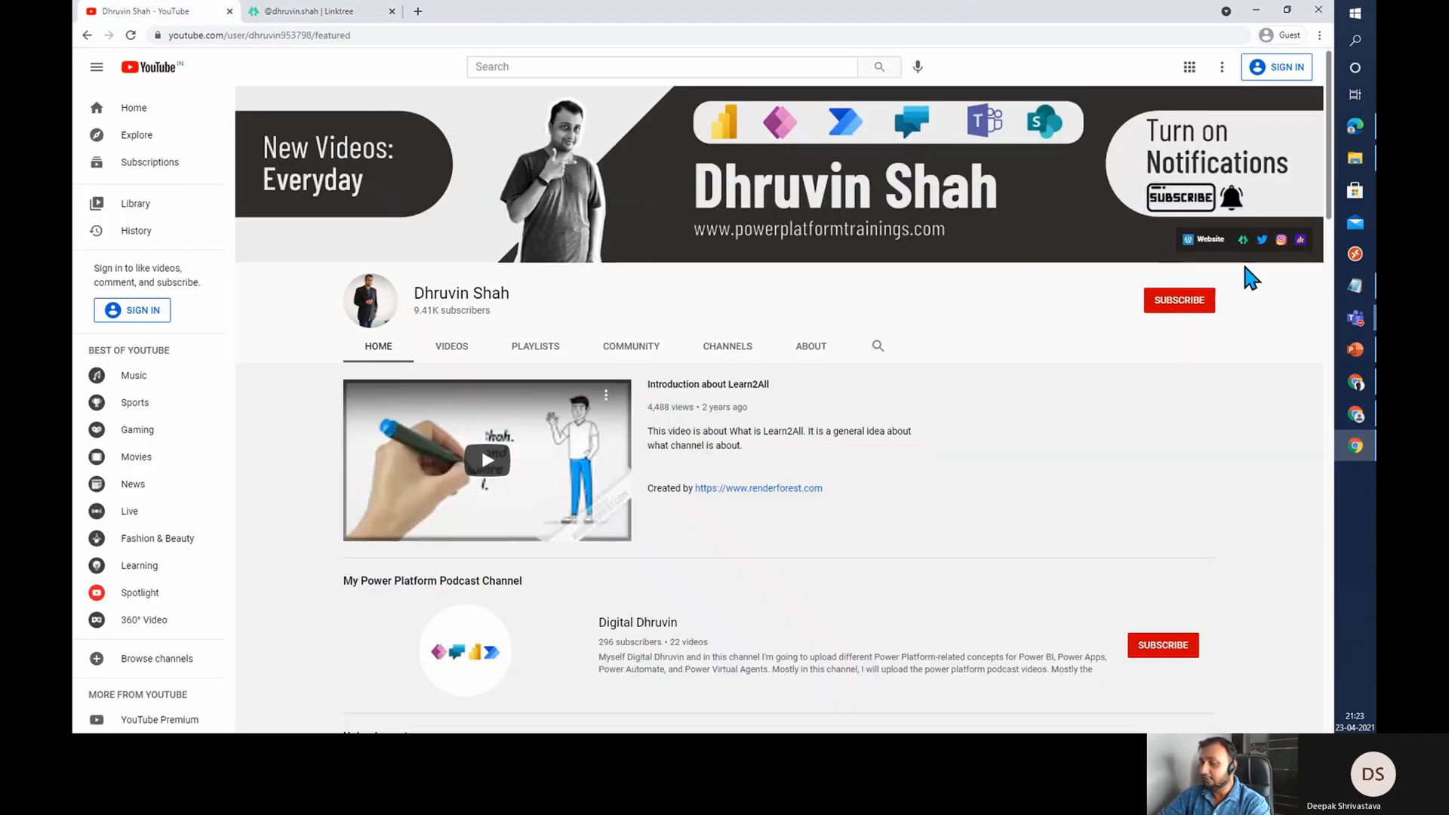
# - Open the channel's Instagram link in a new tab and view the profile's Reels and IGTV sections
pyautogui.rightClick(1281, 242)
pyautogui.click(1280, 250)
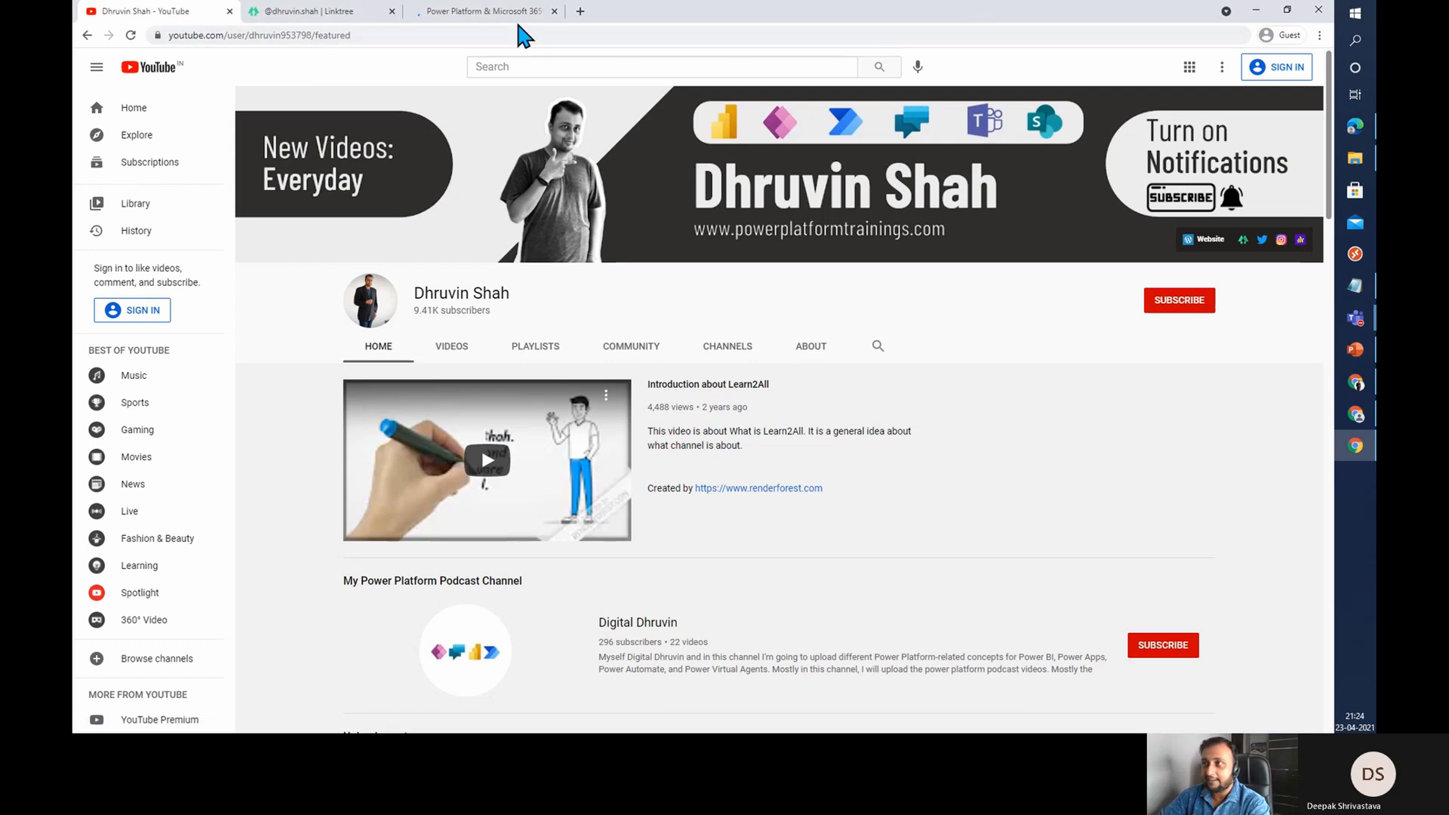
pyautogui.click(510, 14)
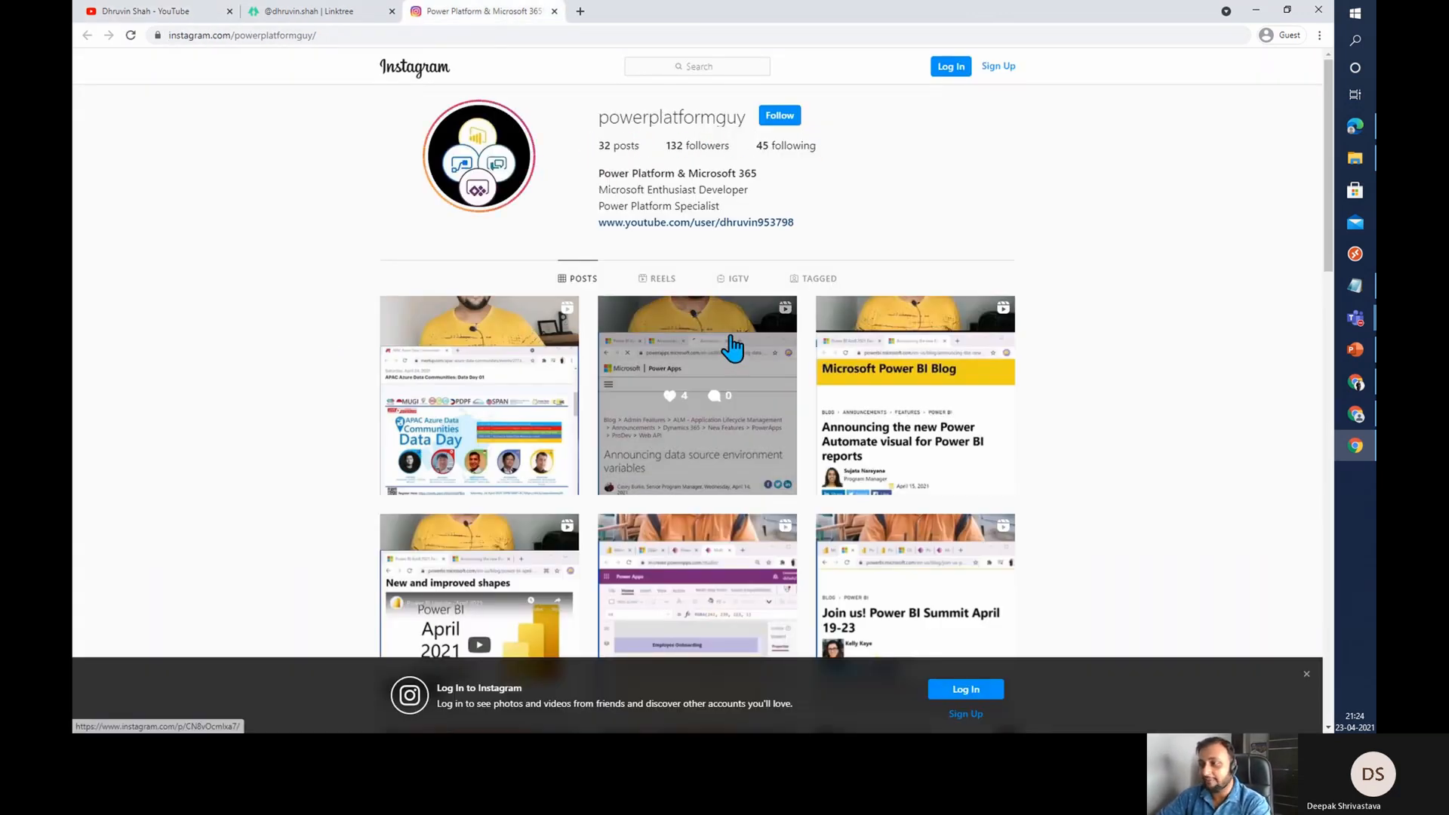
pyautogui.click(656, 288)
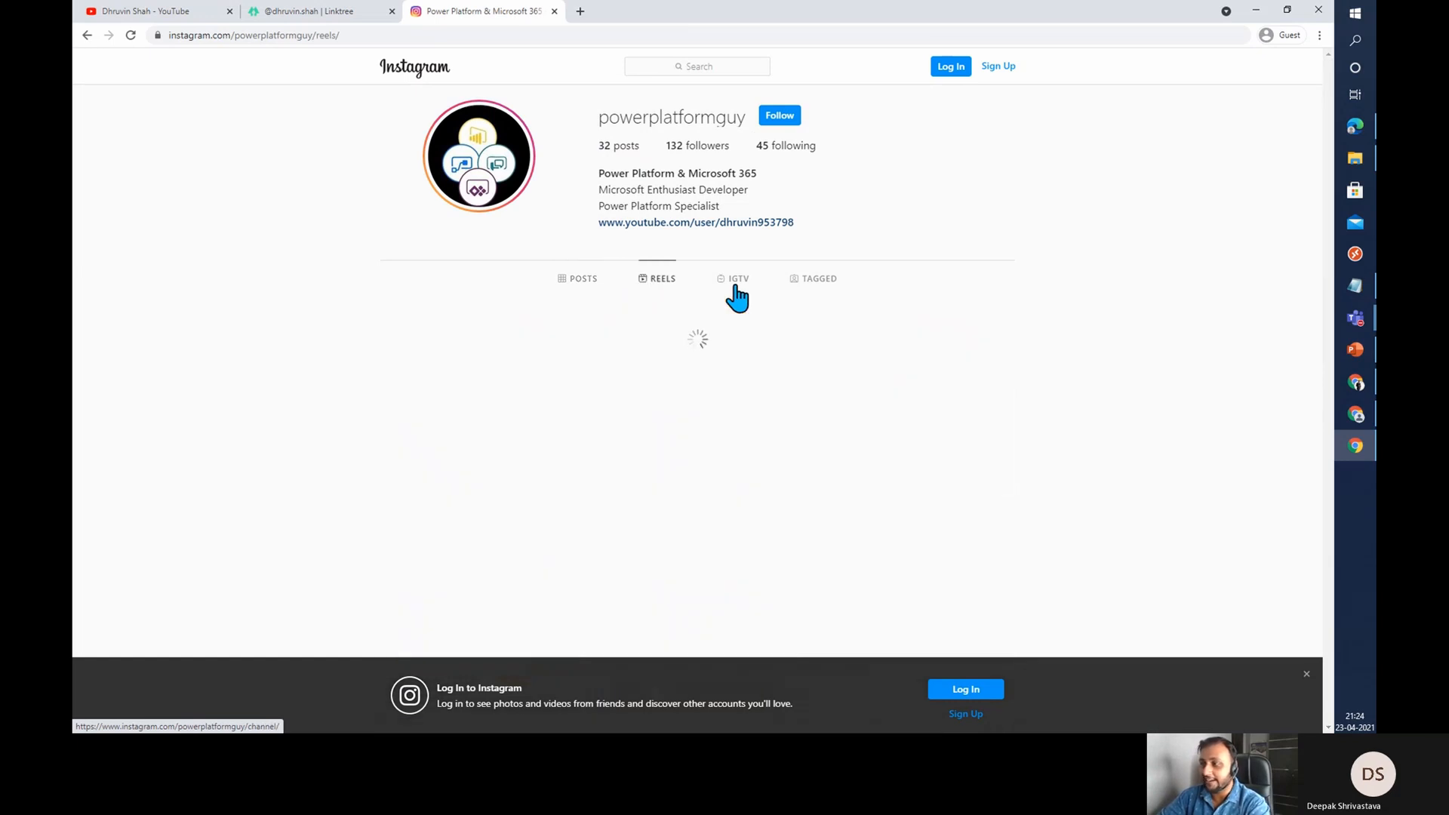
pyautogui.click(736, 294)
pyautogui.click(653, 293)
# - Open the channel's podcast link in a new tab, view The Power Platform Show page on Anchor, and return to the channel
pyautogui.click(170, 12)
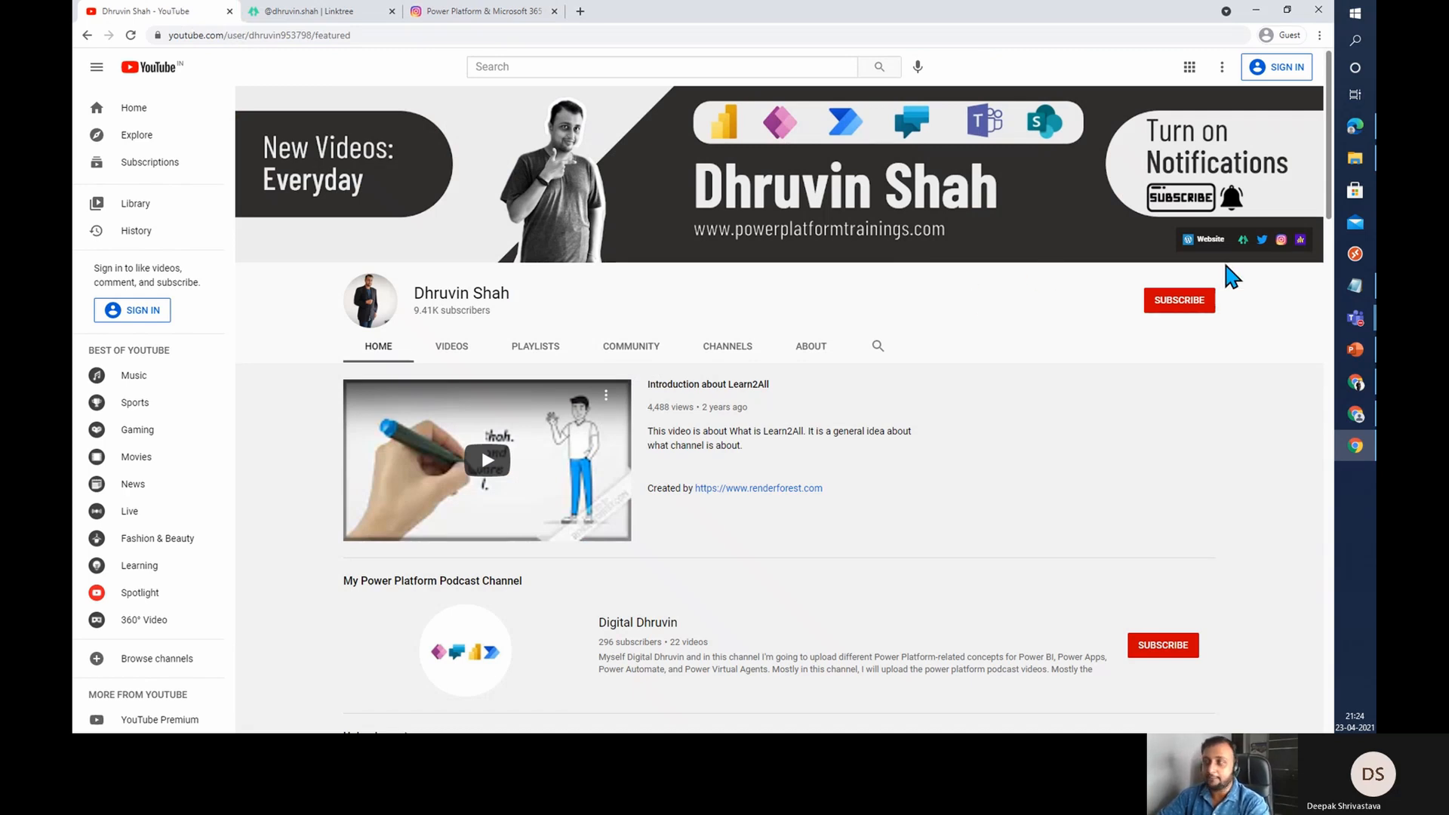
pyautogui.rightClick(1300, 243)
pyautogui.click(1275, 262)
pyautogui.click(641, 9)
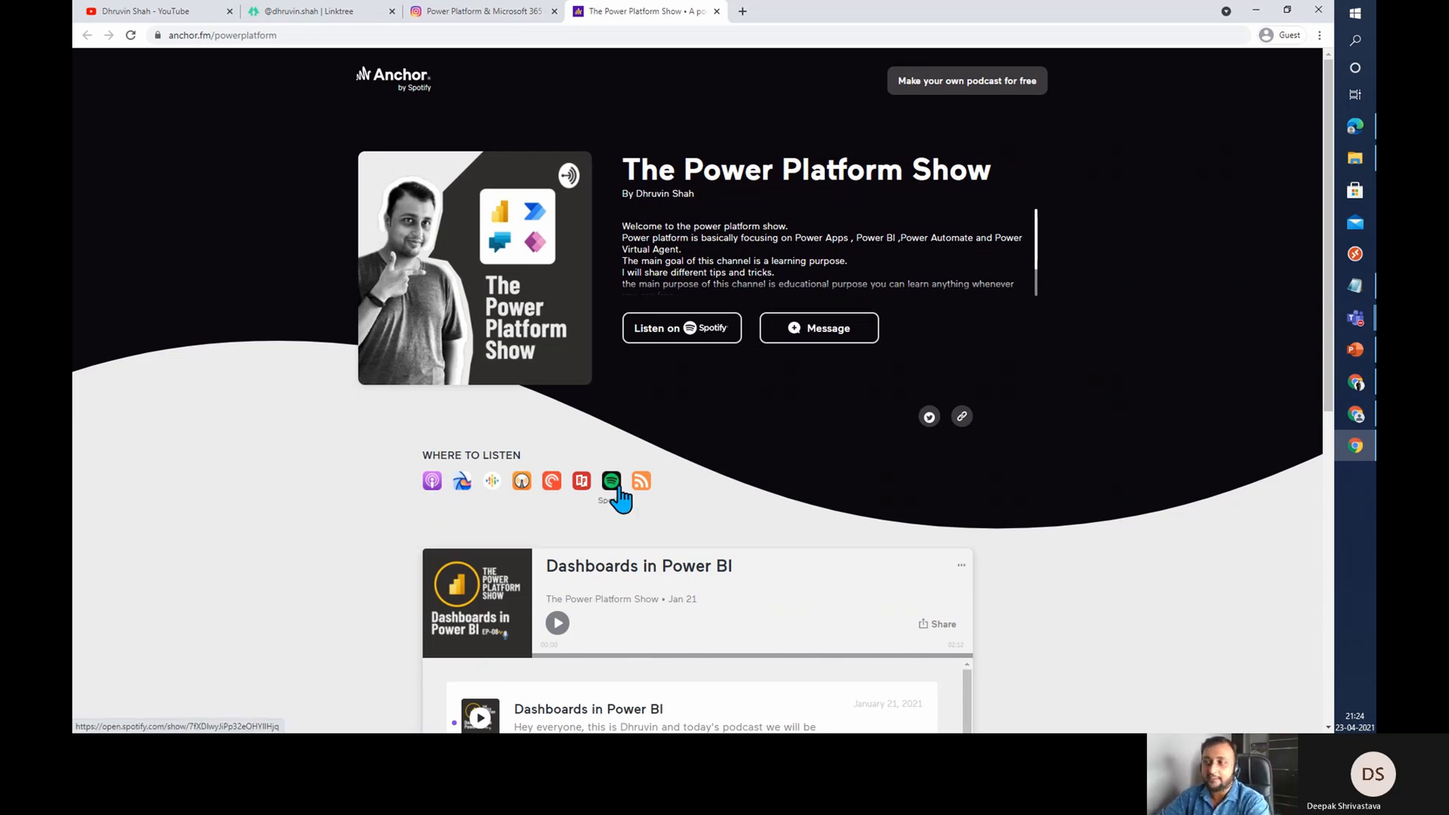
pyautogui.click(198, 13)
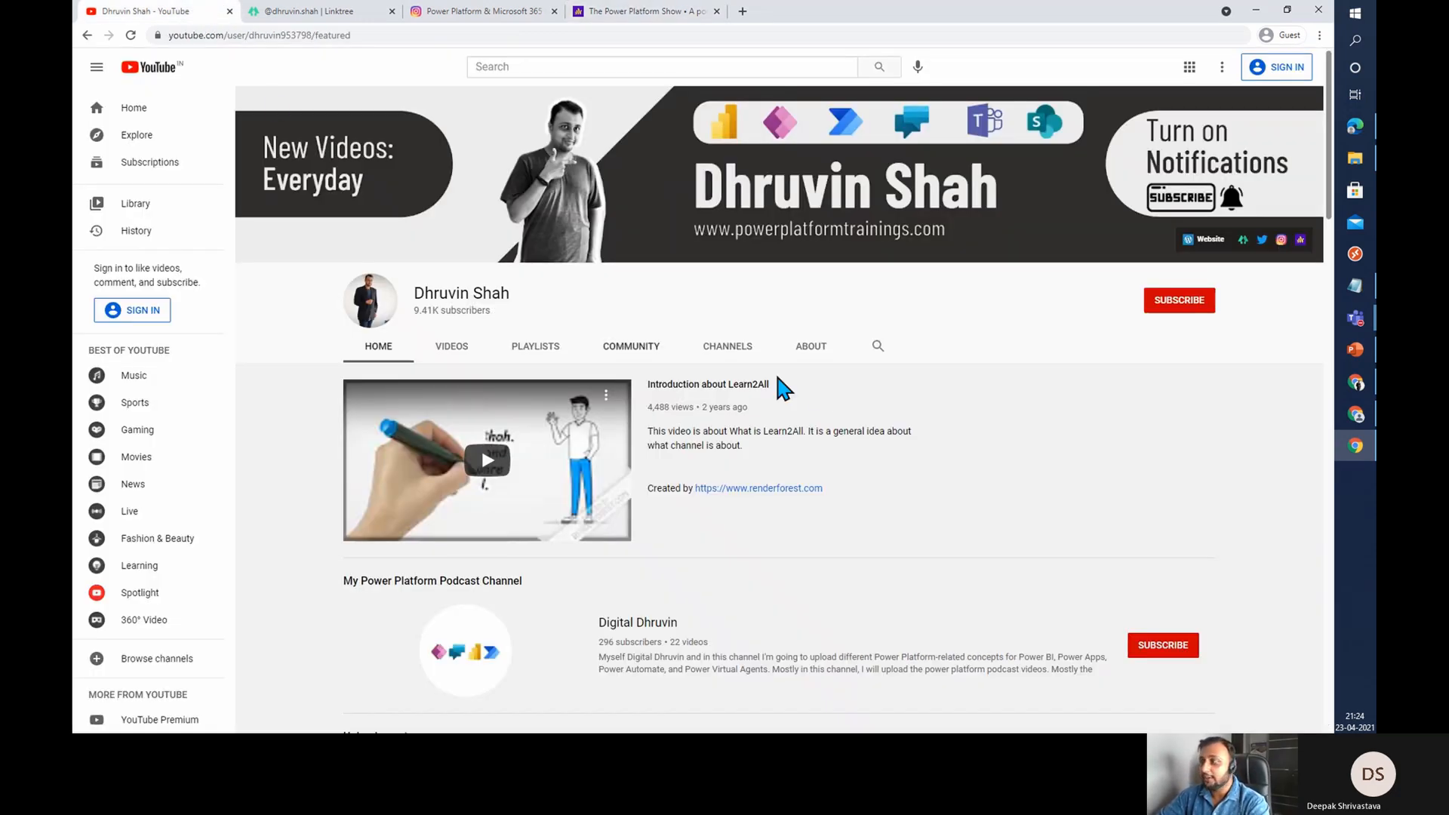